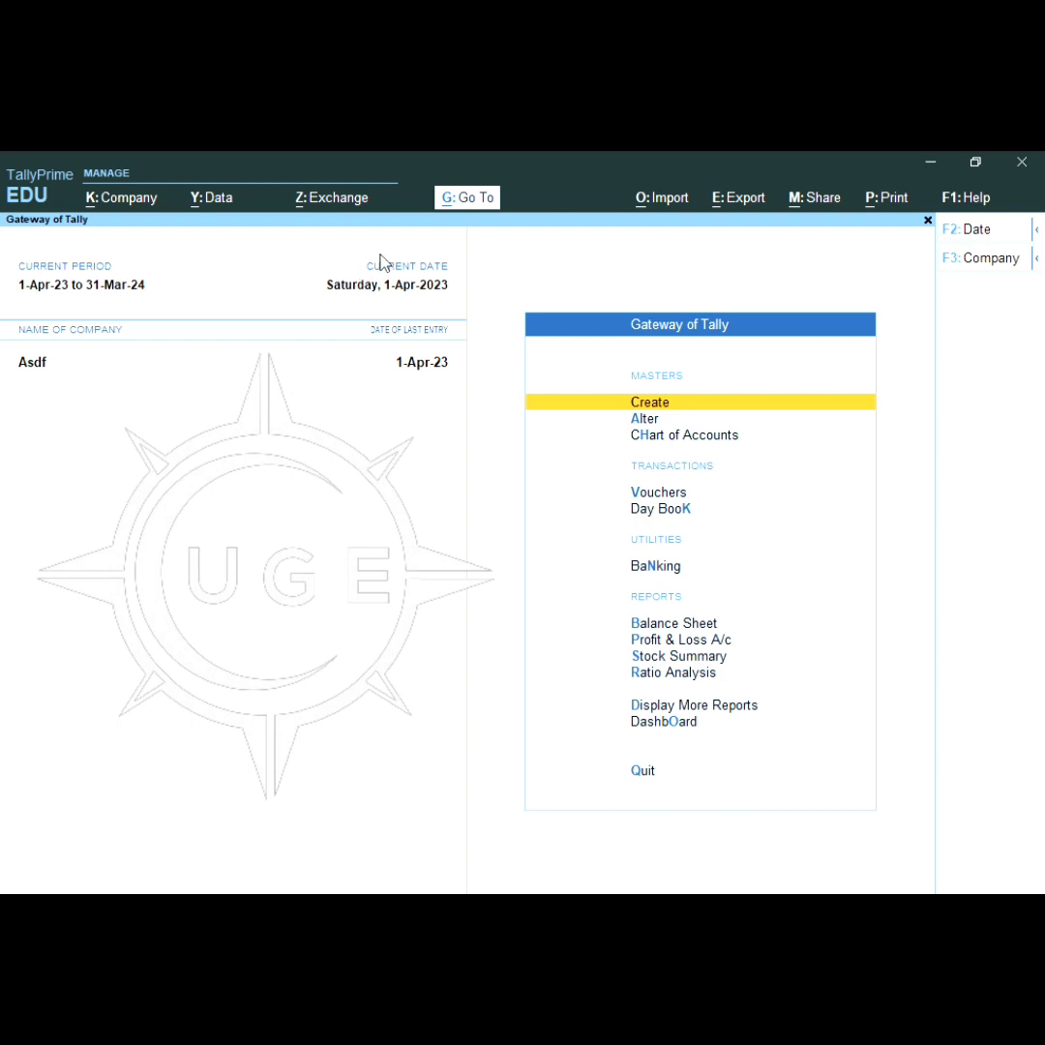
Step: Start a new company and name it UMANG
left_click(112, 199)
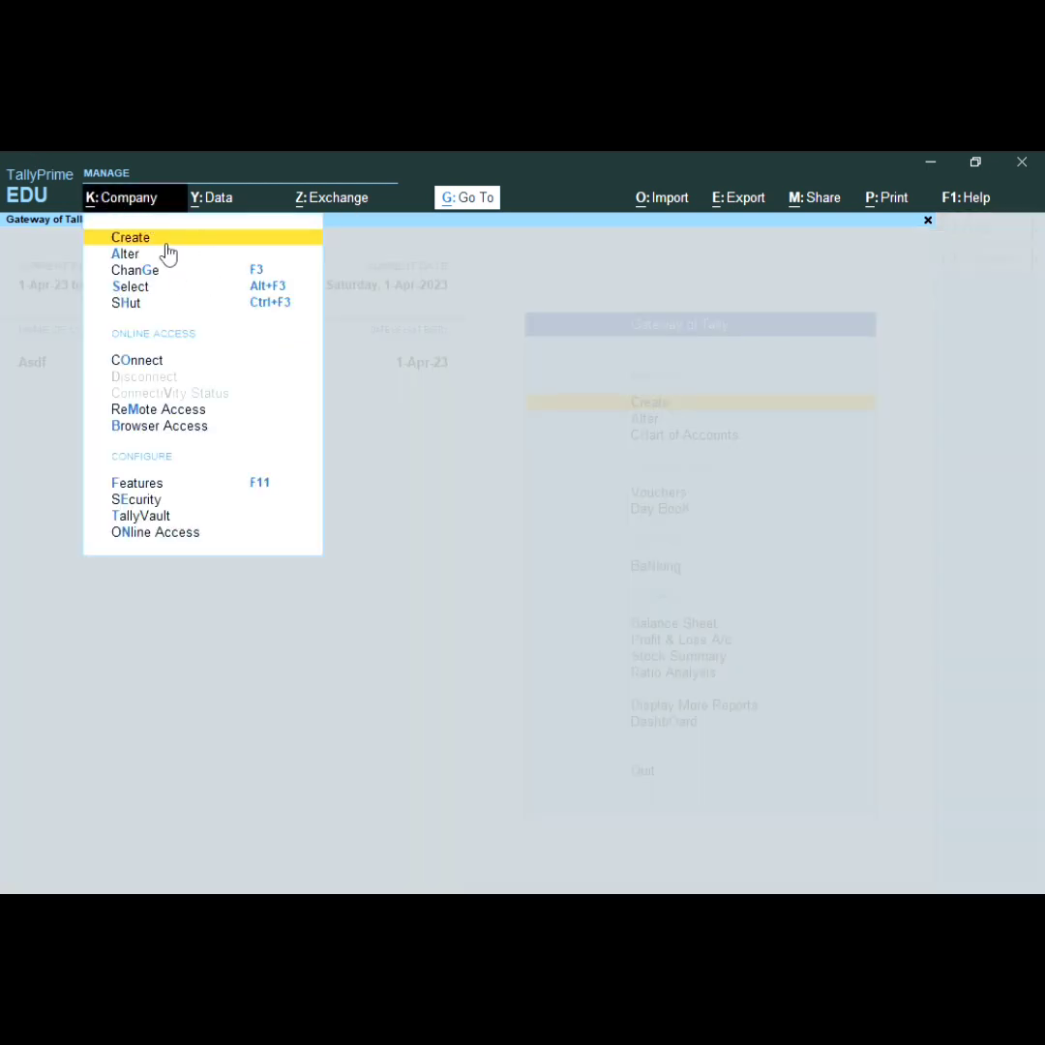
left_click(168, 244)
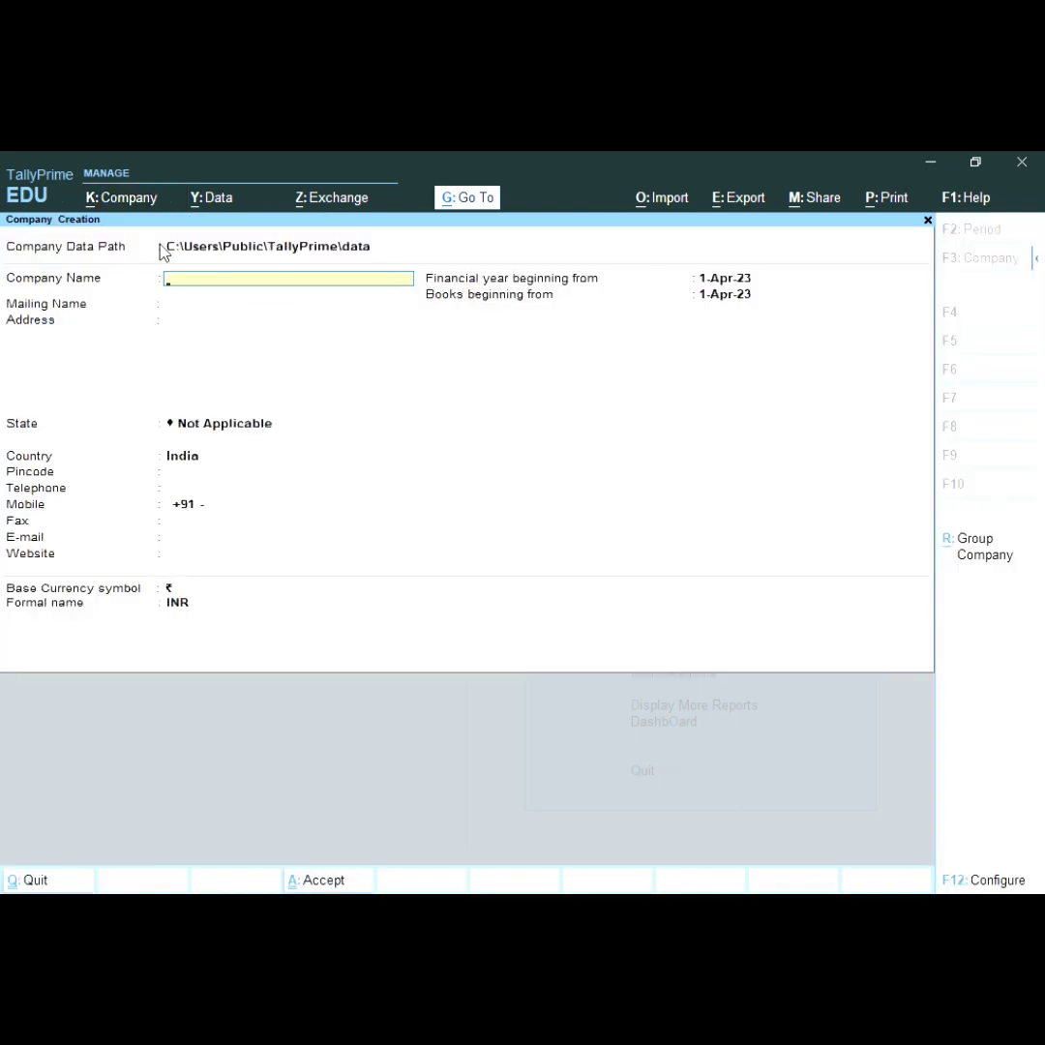
type("UMANG")
key("Return")
key("Return")
key("Return")
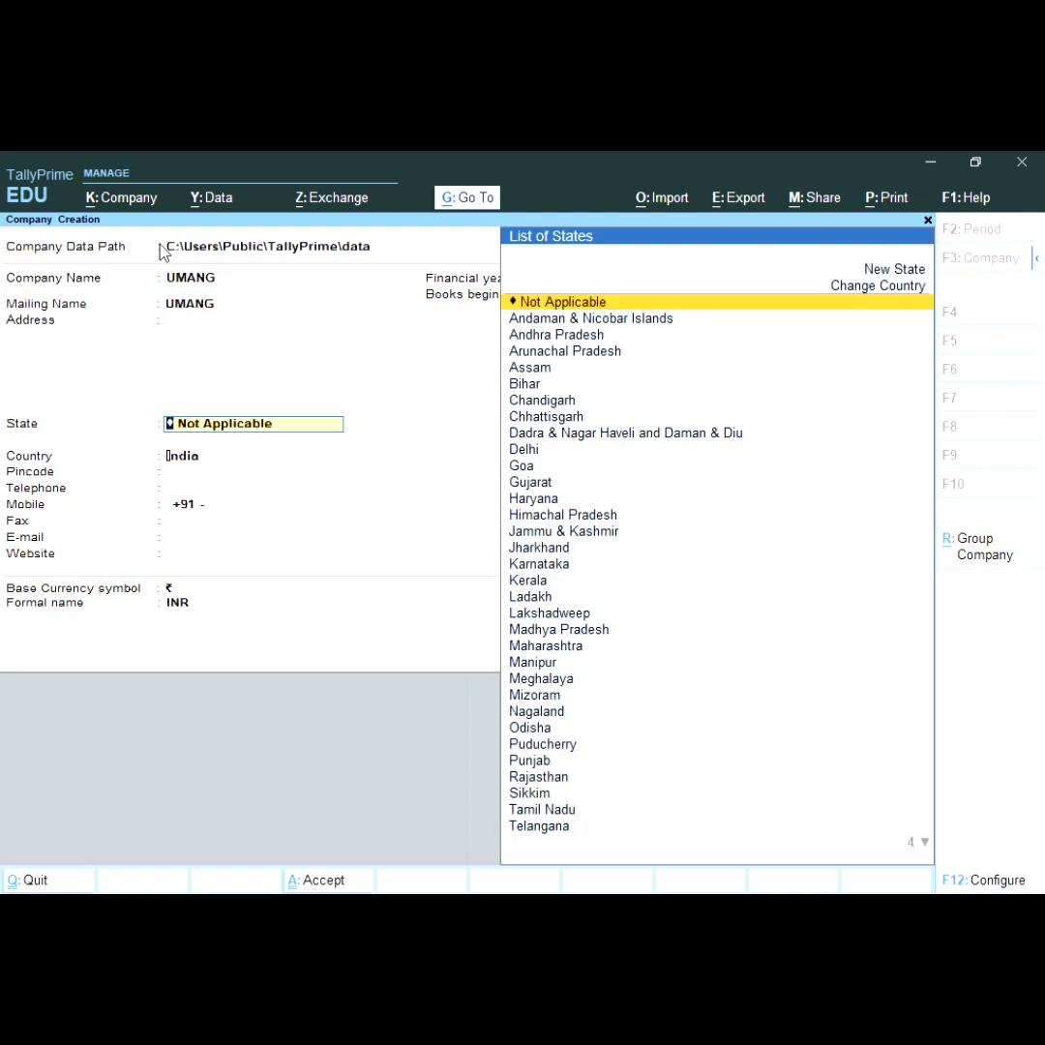
key("Return")
key("Return")
key("Return")
Step: Set the company's state to Uttar Pradesh
key("BackSpace")
key("BackSpace")
key("BackSpace")
type("S")
key("BackSpace")
type("U")
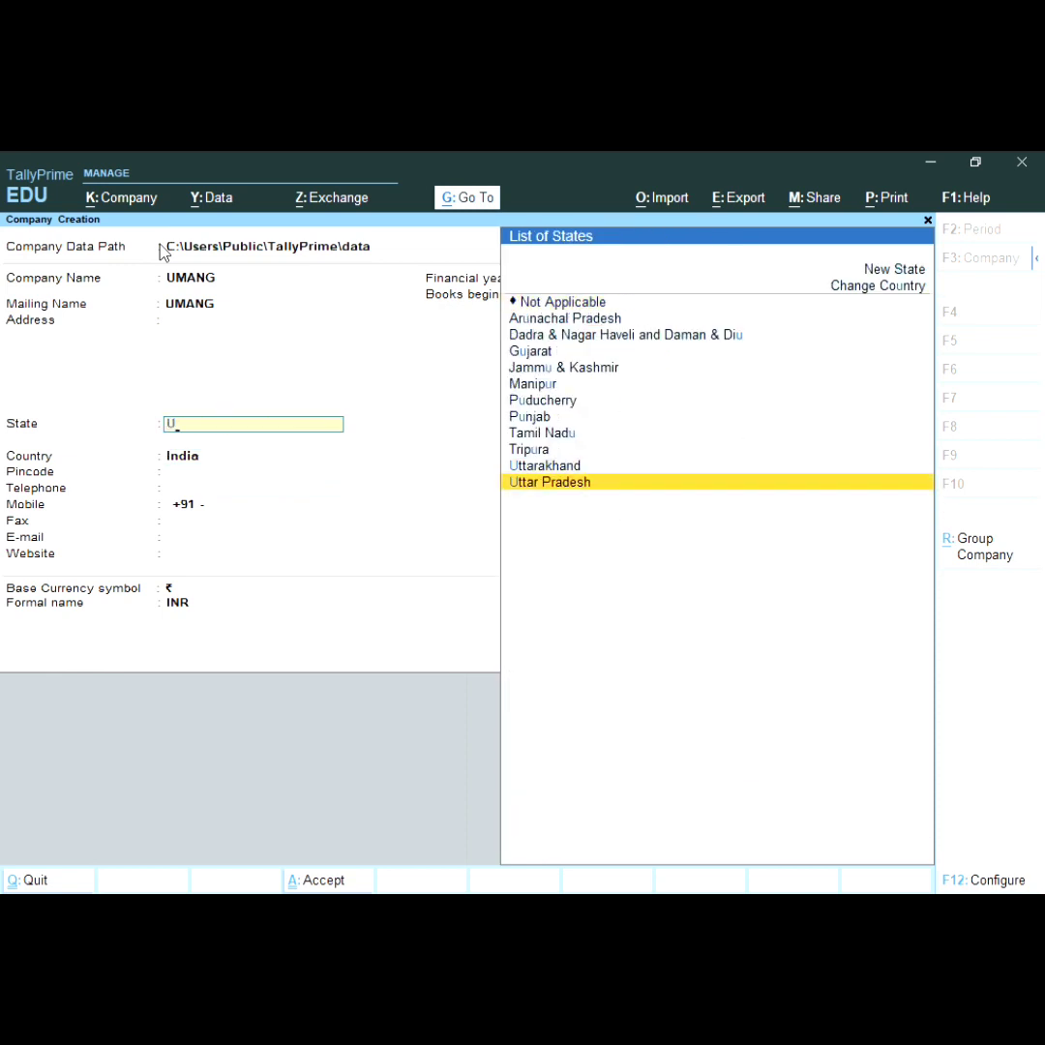
key("Return")
key("Return")
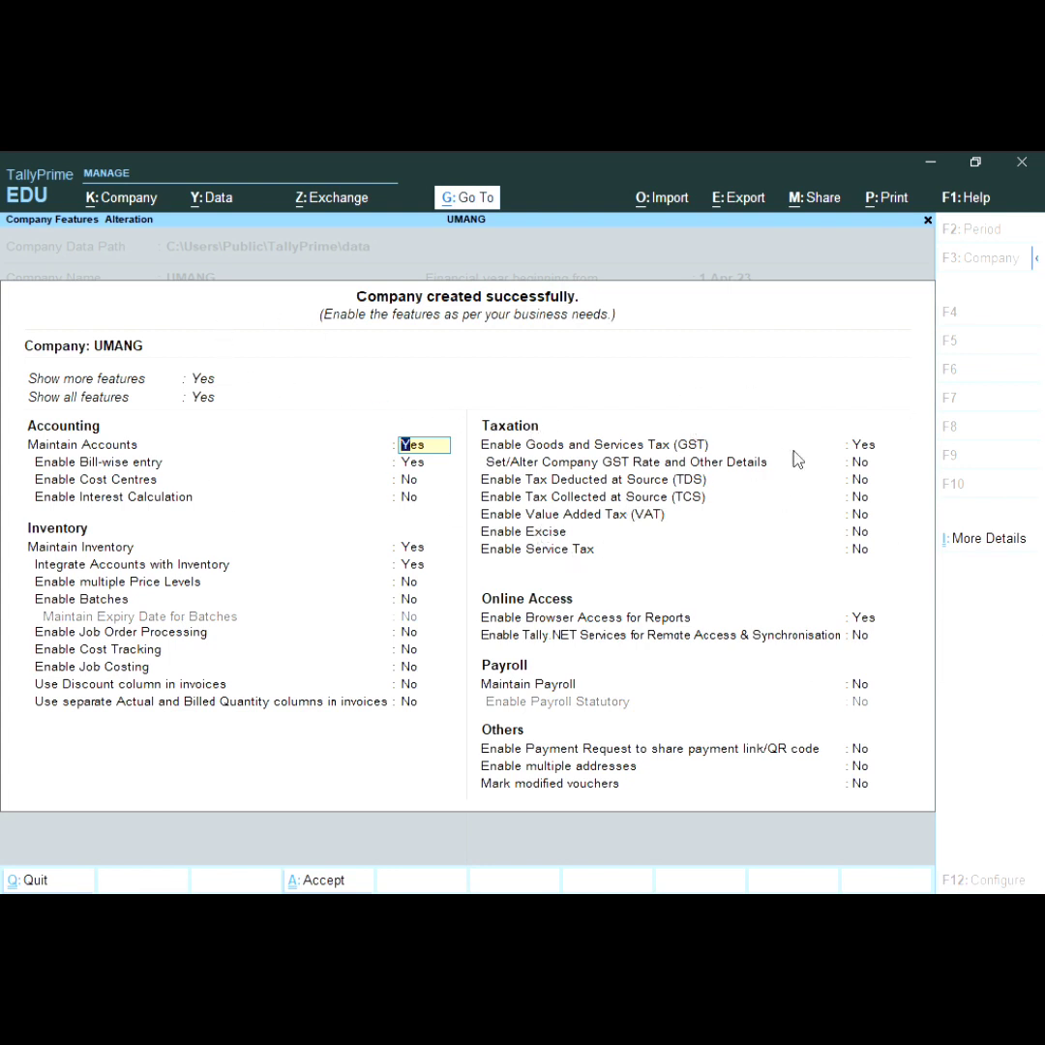
Step: Set Show more features and Show all features to Yes in Company Features
left_click(204, 402)
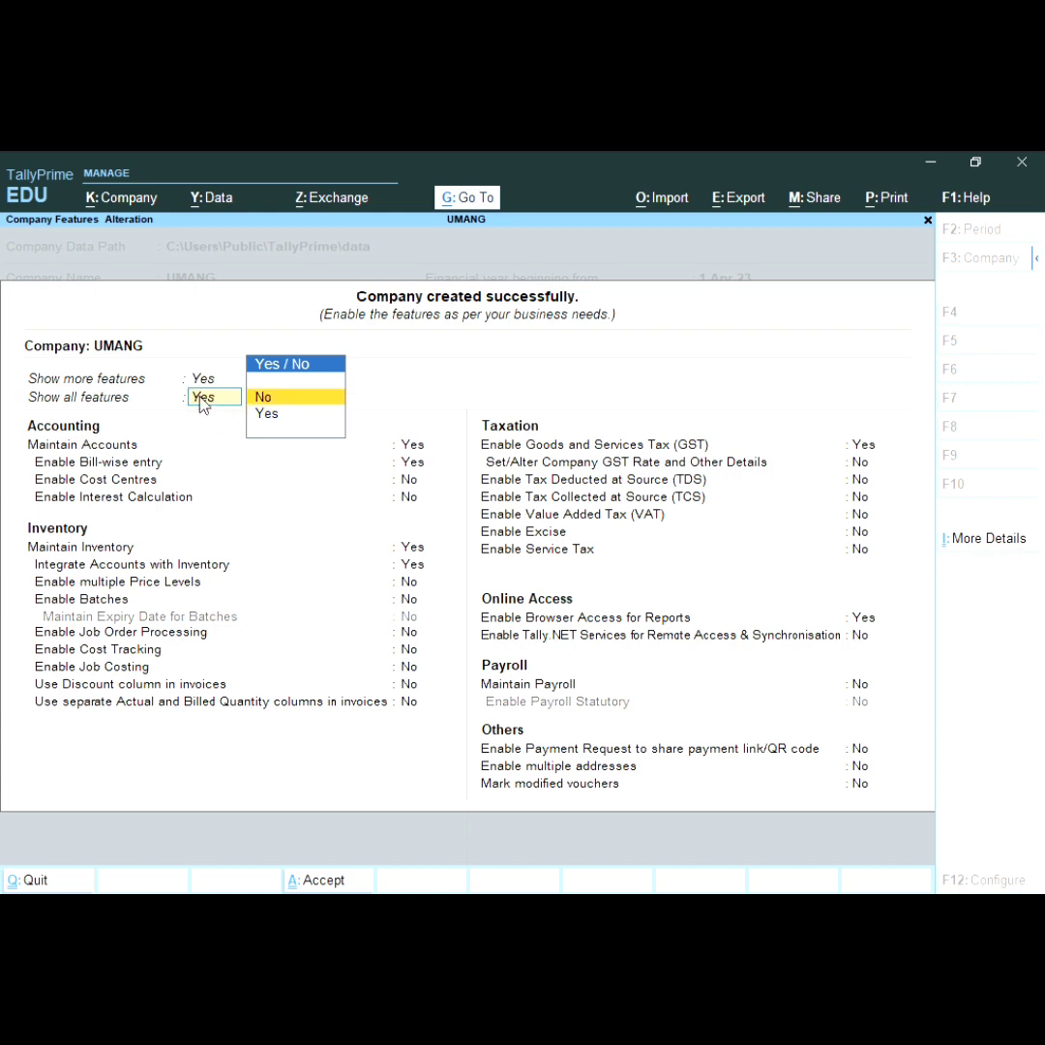
key("Return")
left_click(204, 450)
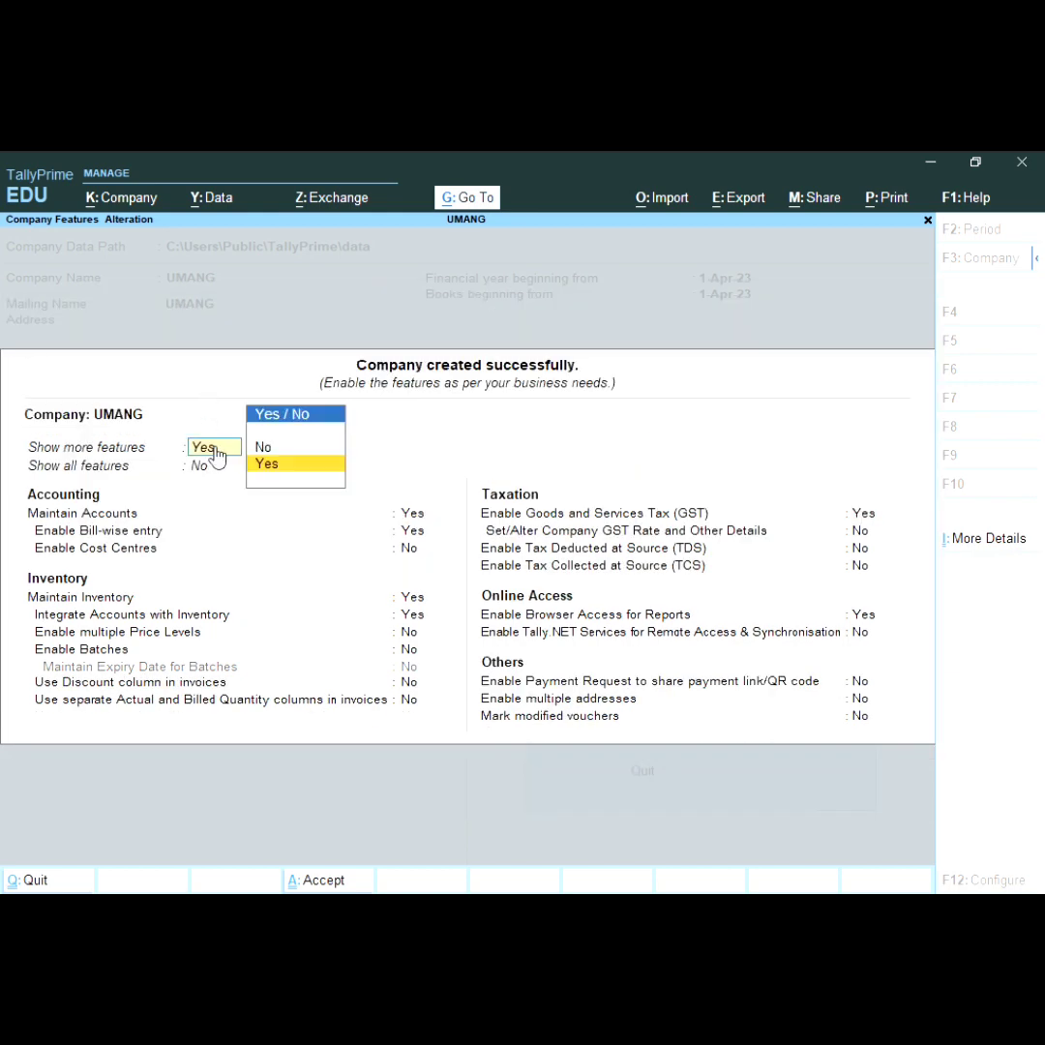
key("Up")
key("Return")
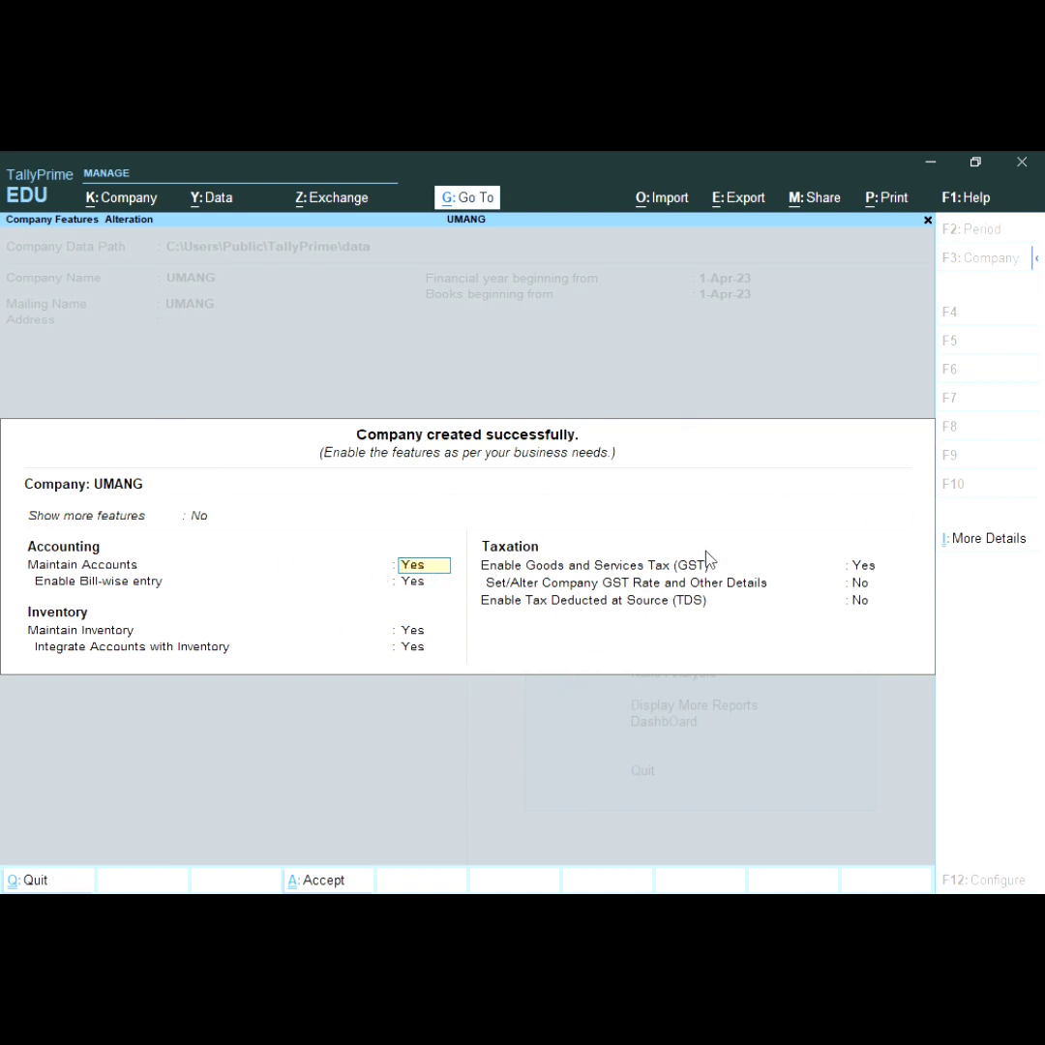
left_click(209, 522)
key("Down")
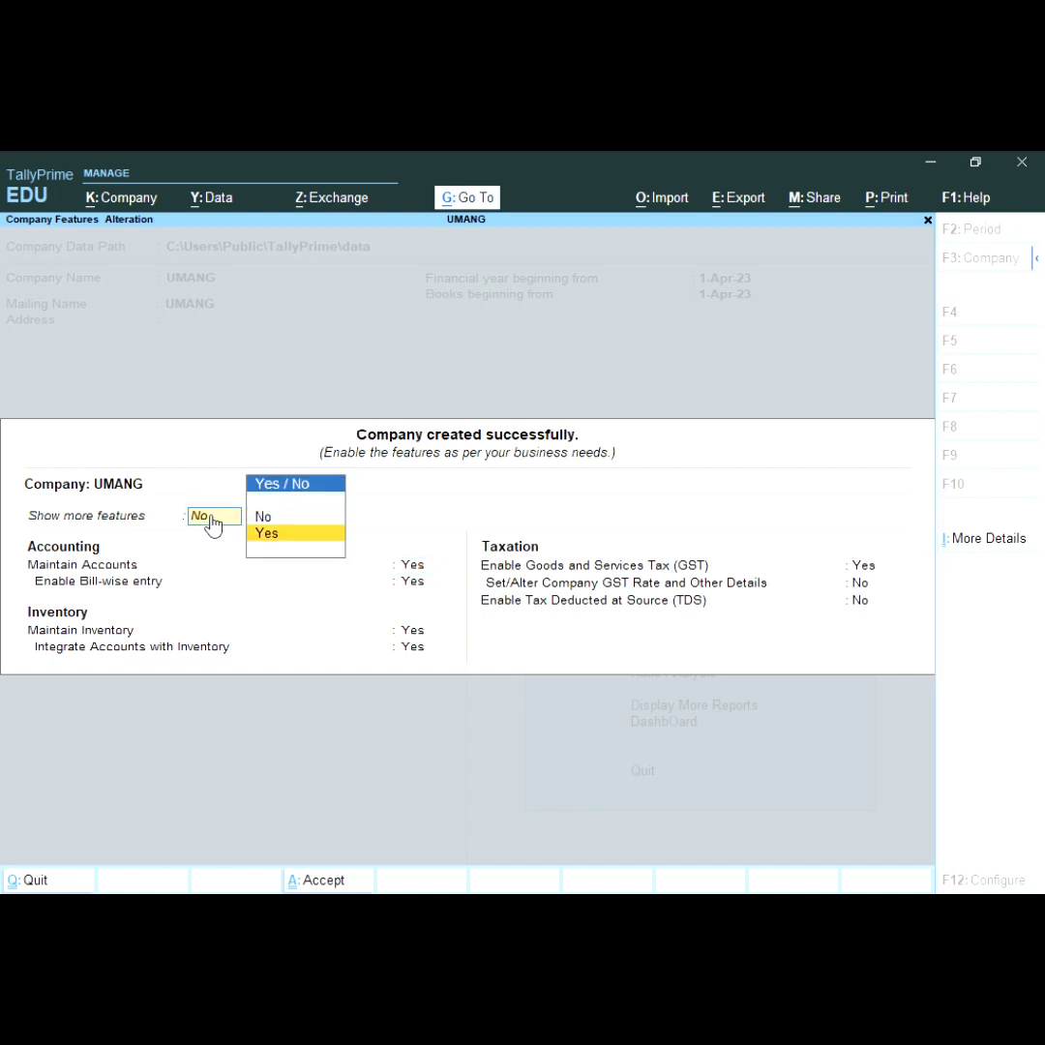
key("Return")
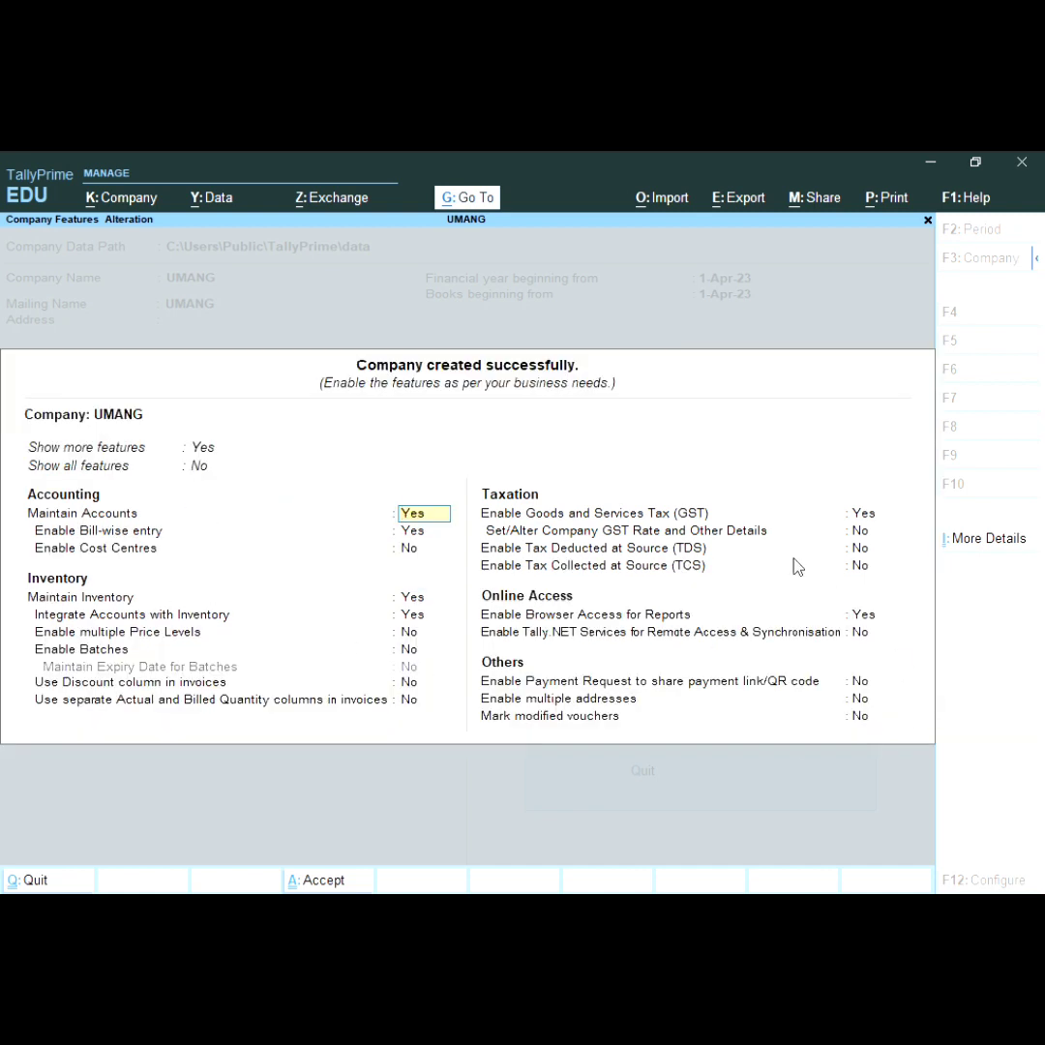
left_click(198, 472)
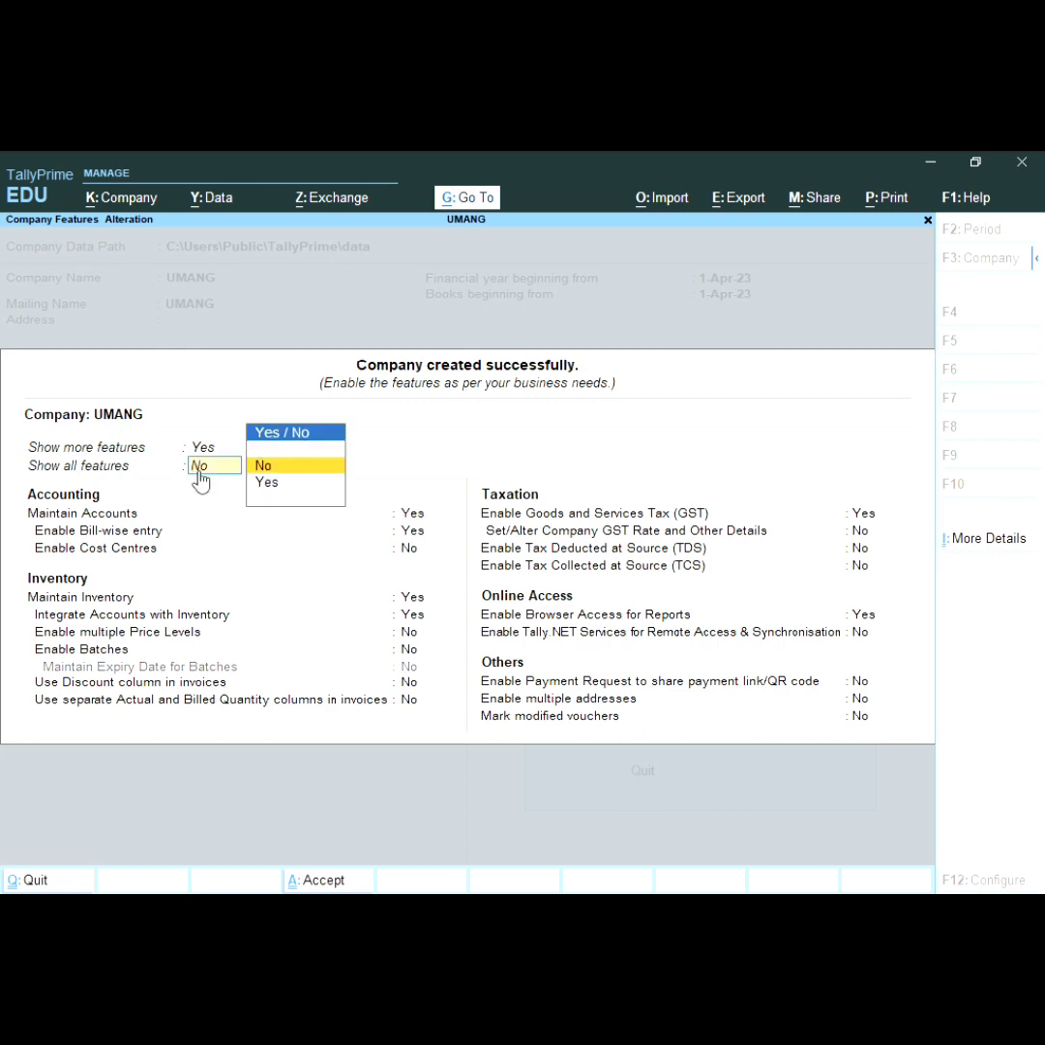
key("Down")
key("Return")
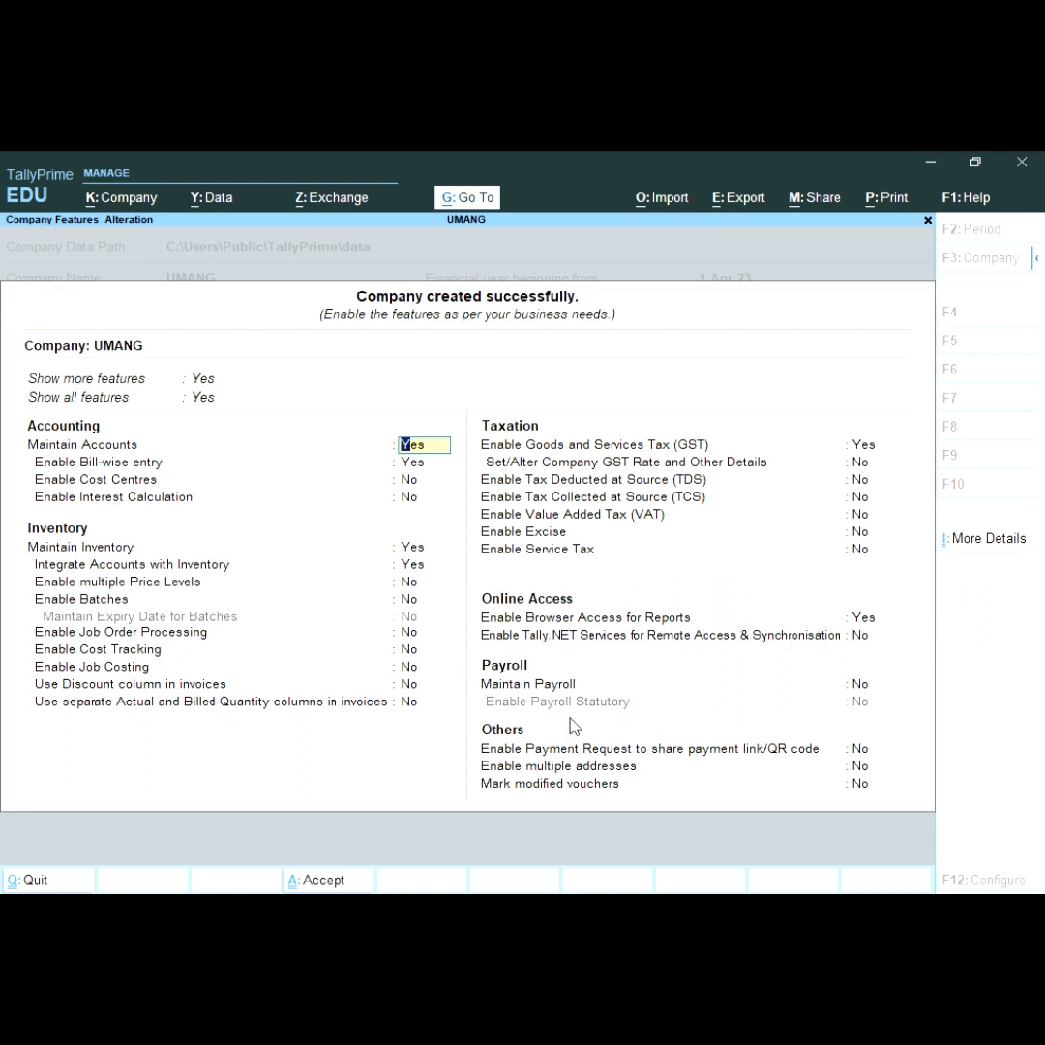
Step: Set Enable GST to No and turn on Maintain Payroll and Payroll Statutory
key("Return")
key("Return")
key("Return")
key("Return")
key("Return")
key("Return")
key("Return")
key("Return")
key("Return")
key("Return")
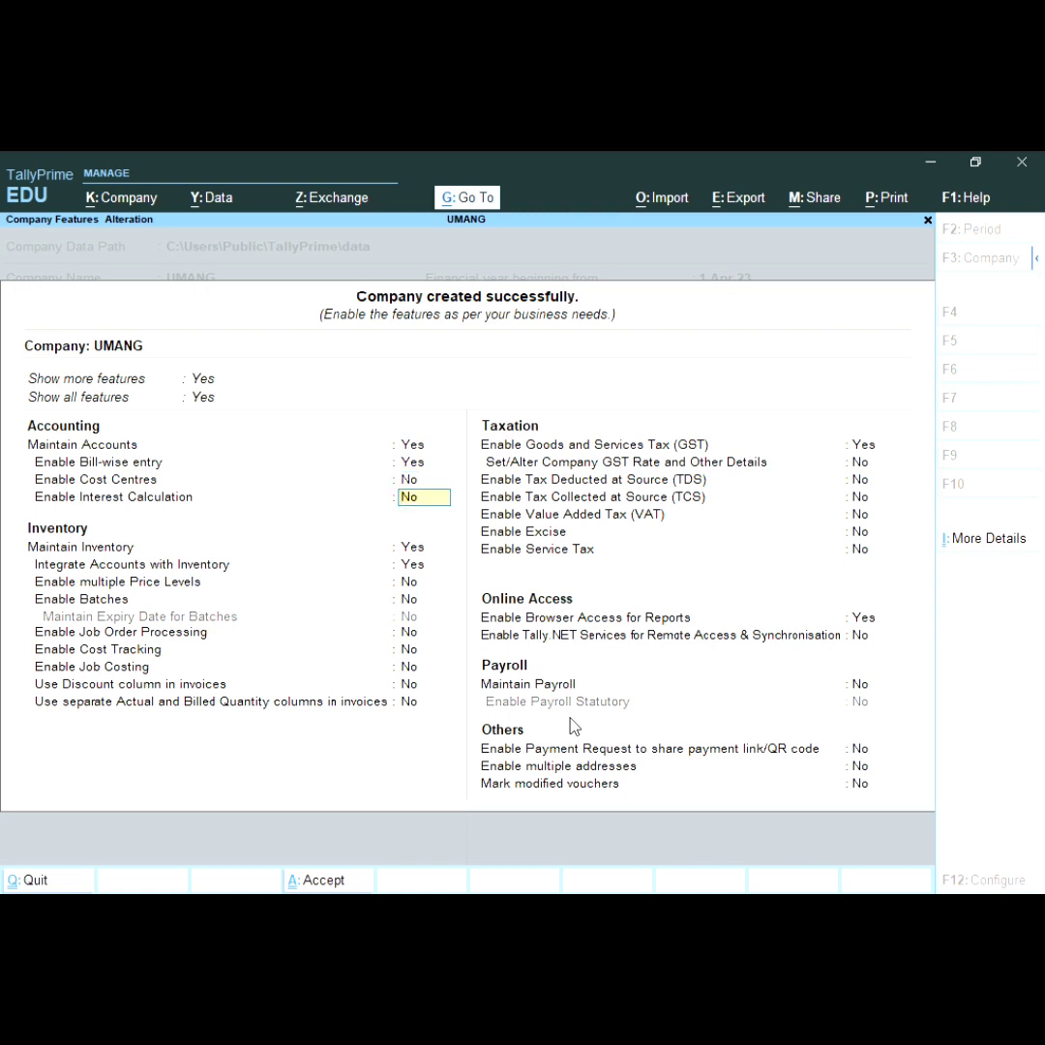
key("Return")
key("Return")
key("Return")
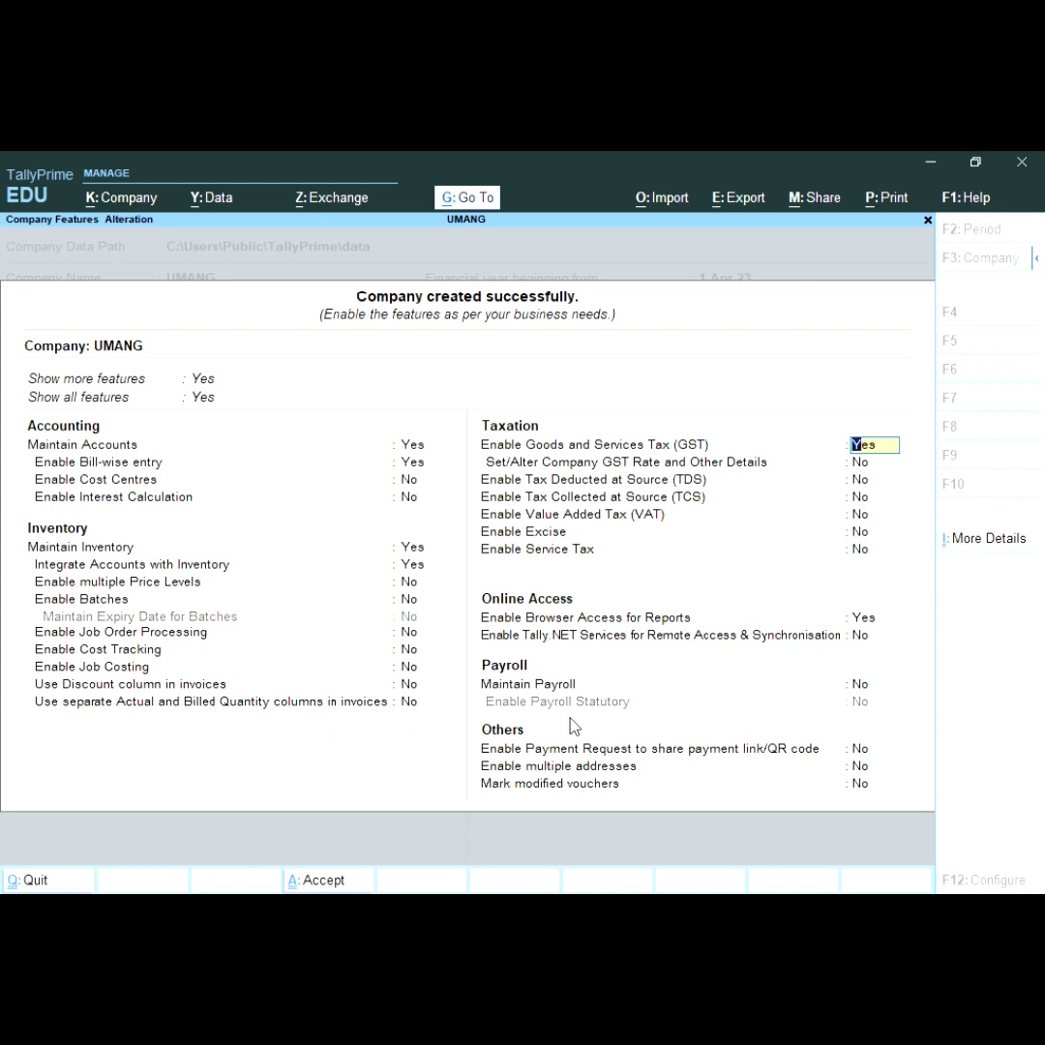
type("n")
key("Return")
key("Return")
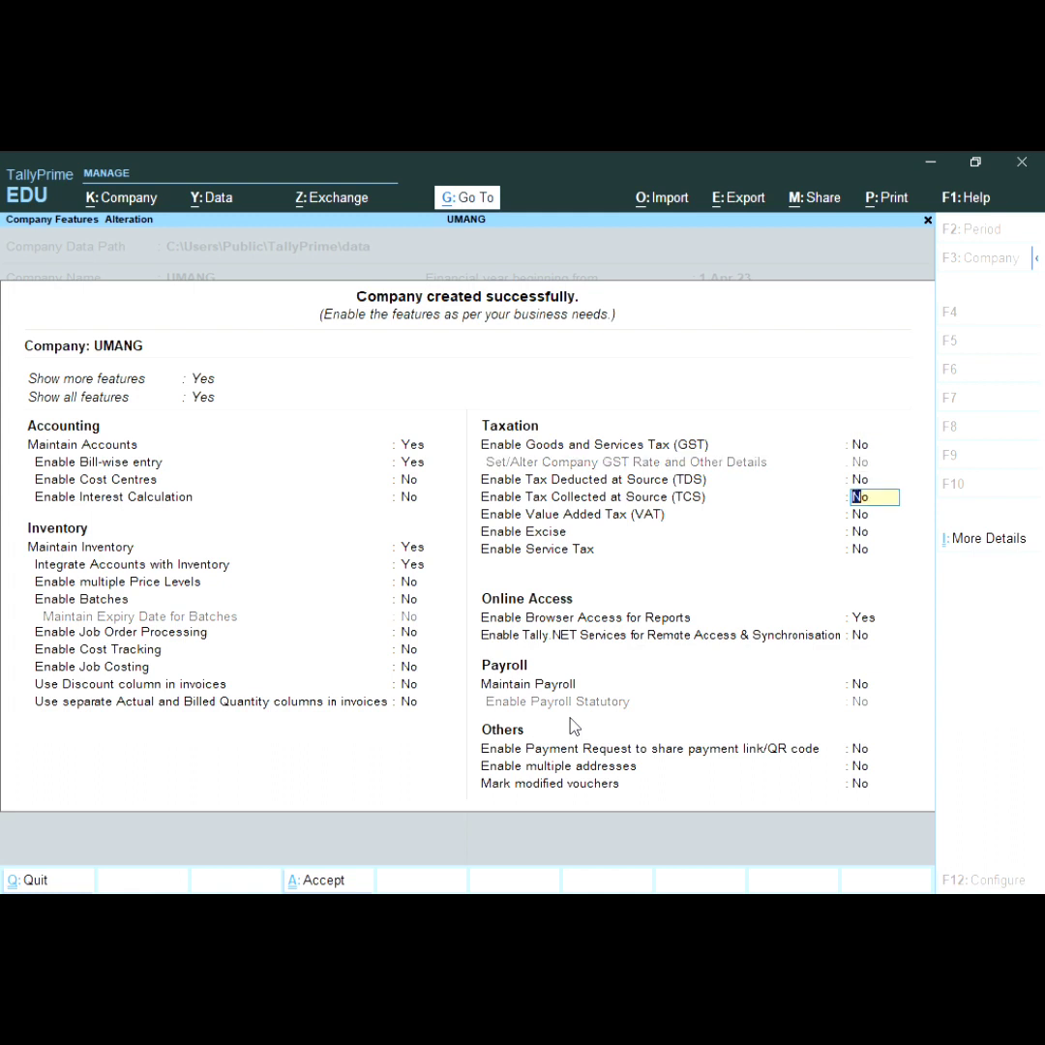
key("Return")
key("Return")
key("Return")
key("Return")
key("Return")
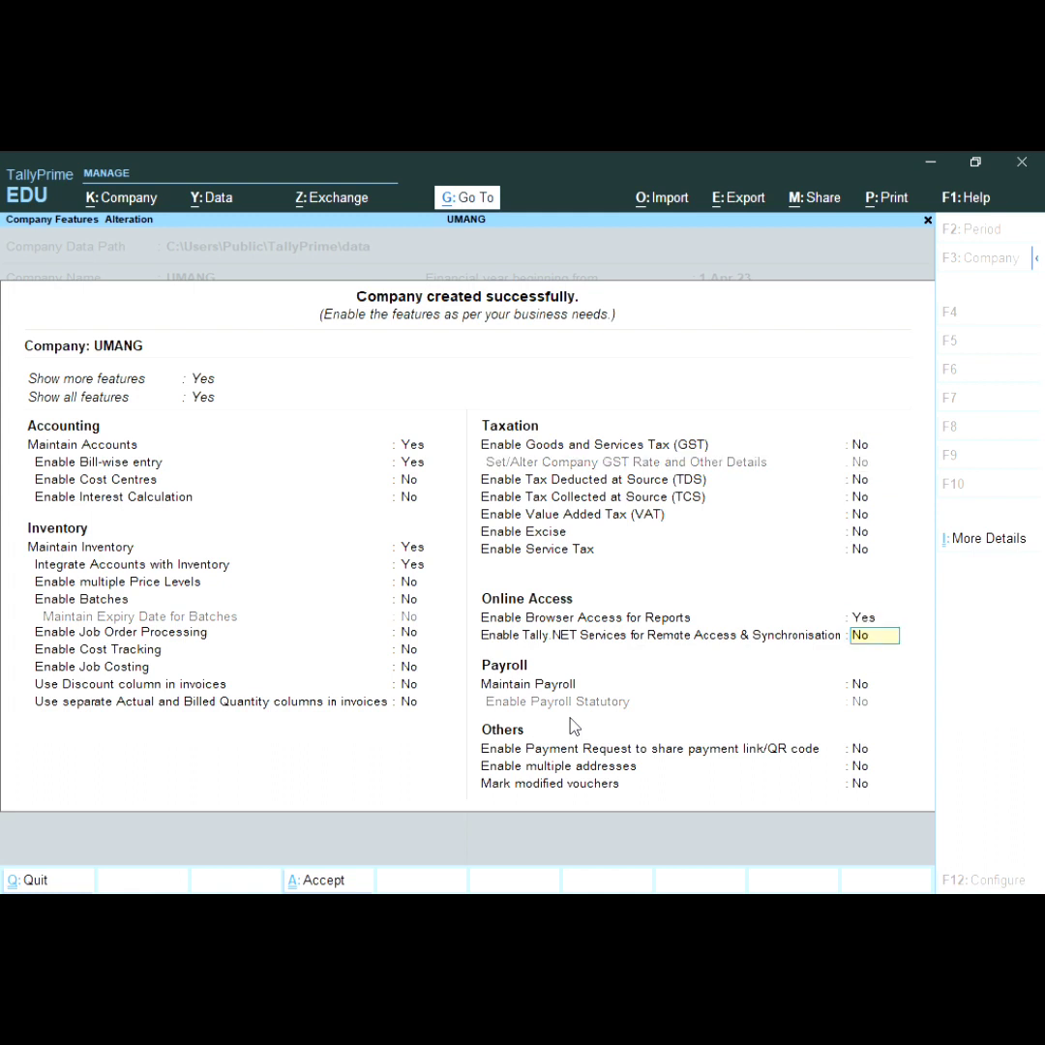
key("Return")
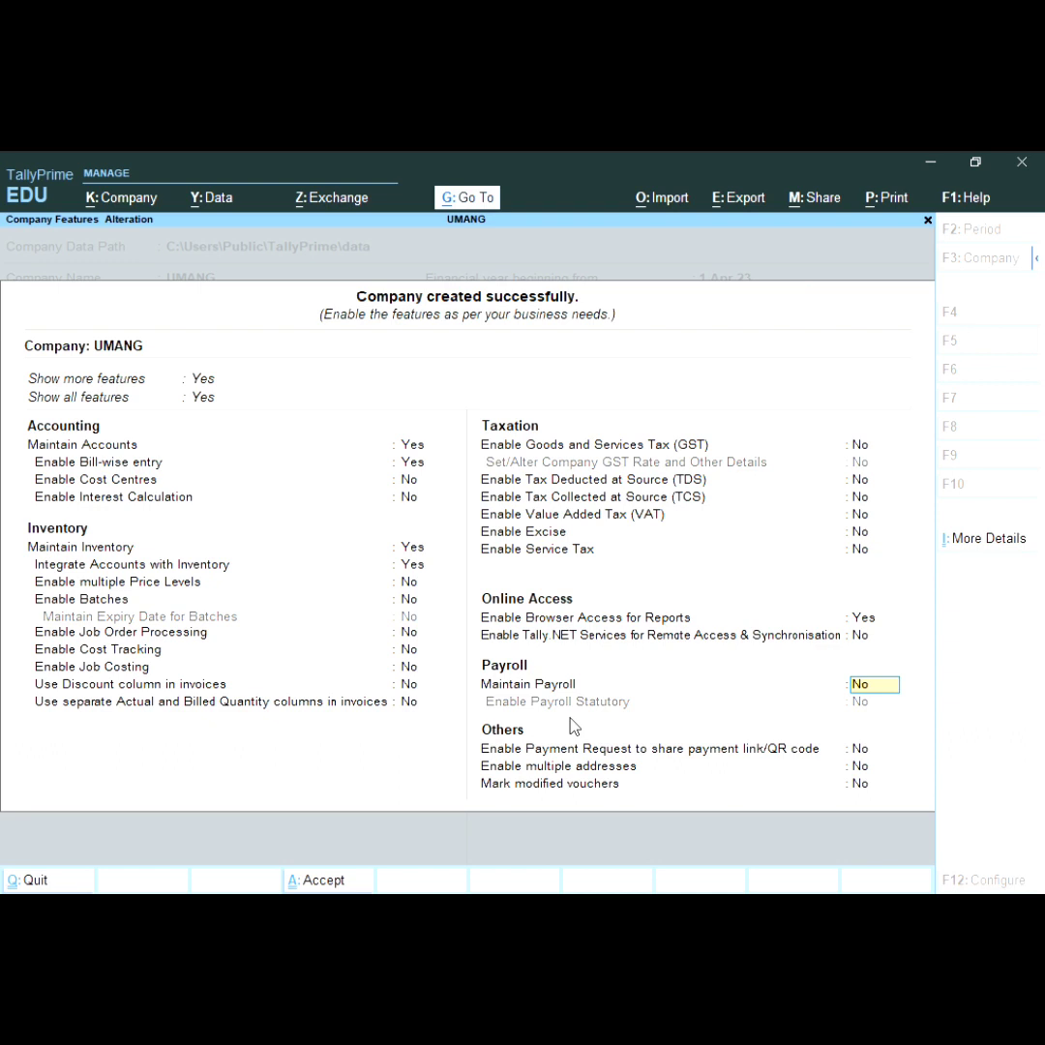
type("y")
key("Return")
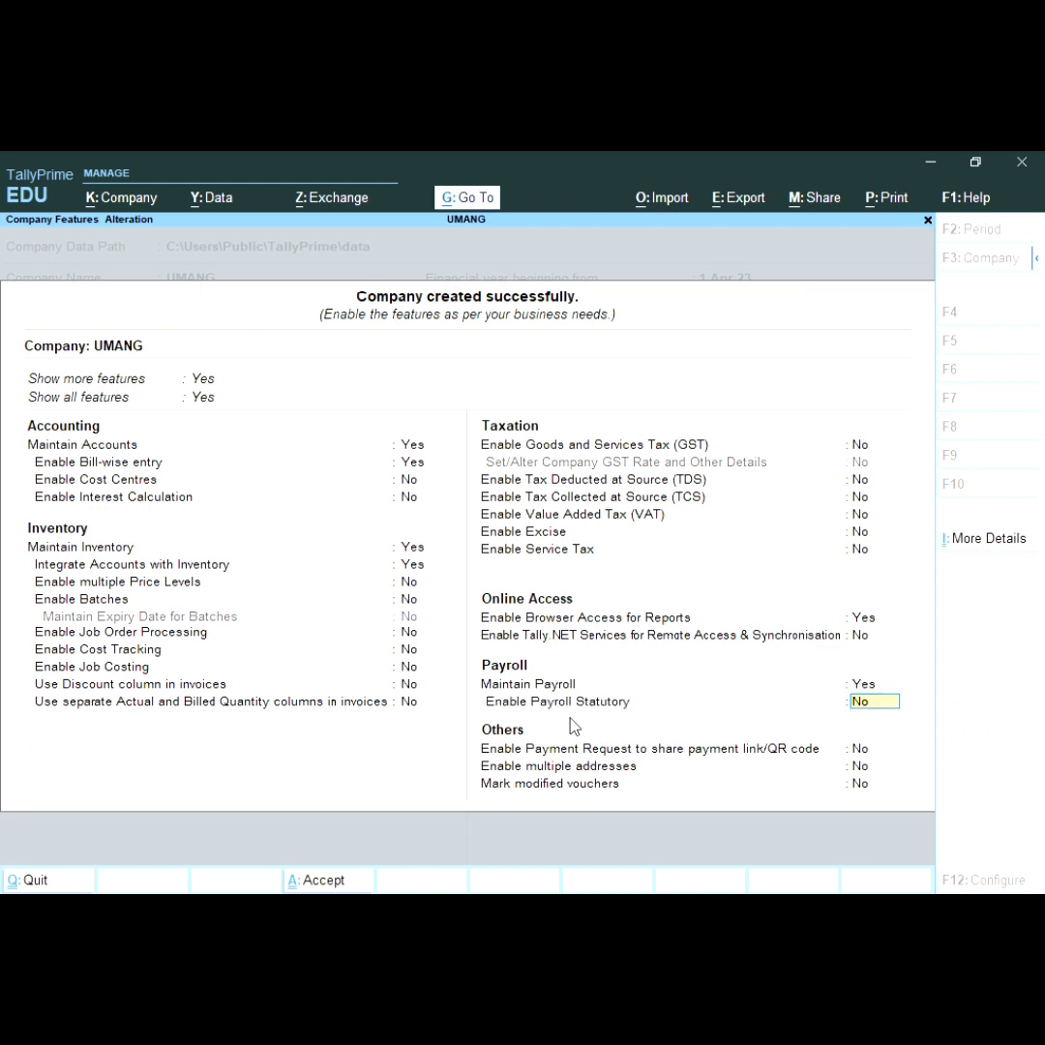
type("y")
key("Return")
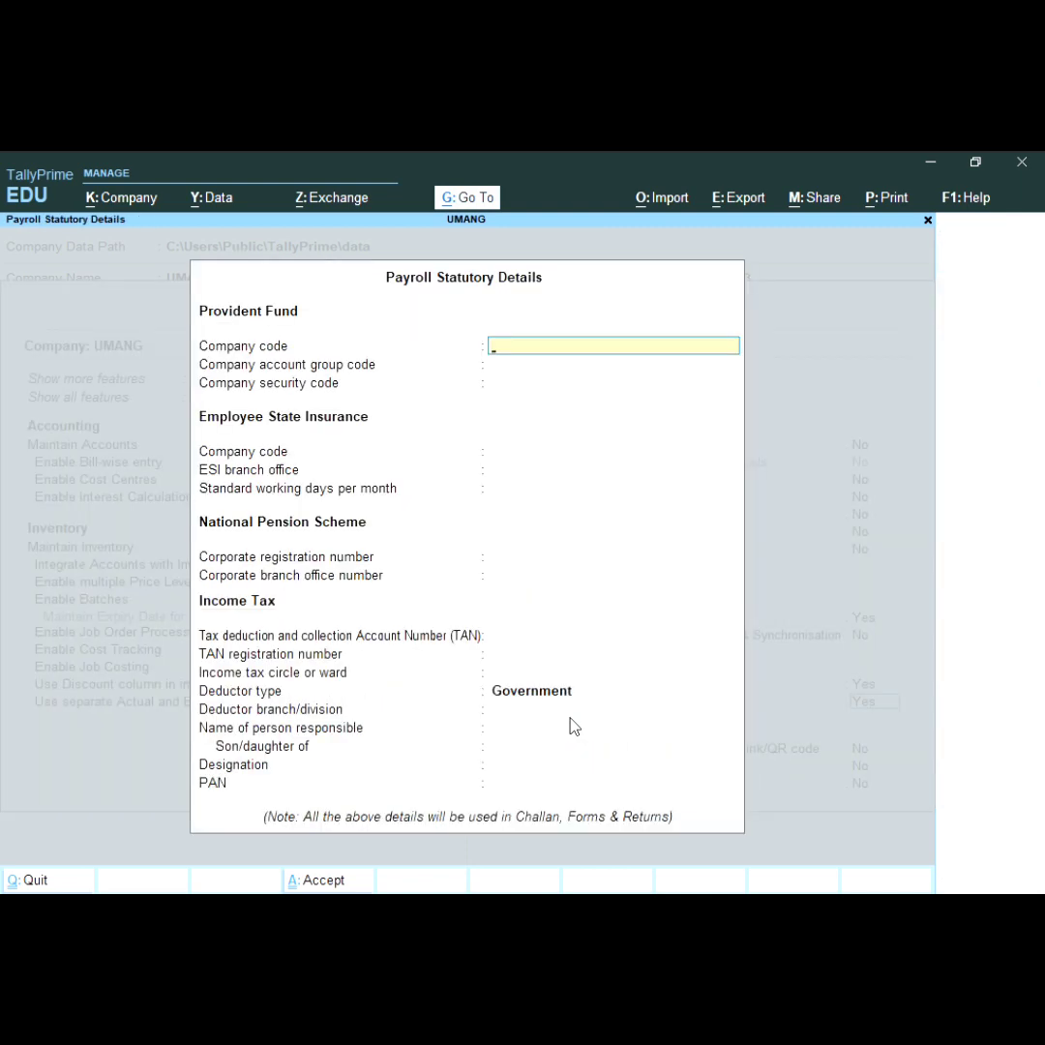
Step: Enter PF codes 6897, 65465 and 41354, leaving the ESI and pension fields blank
type("6897")
key("Return")
type("65465")
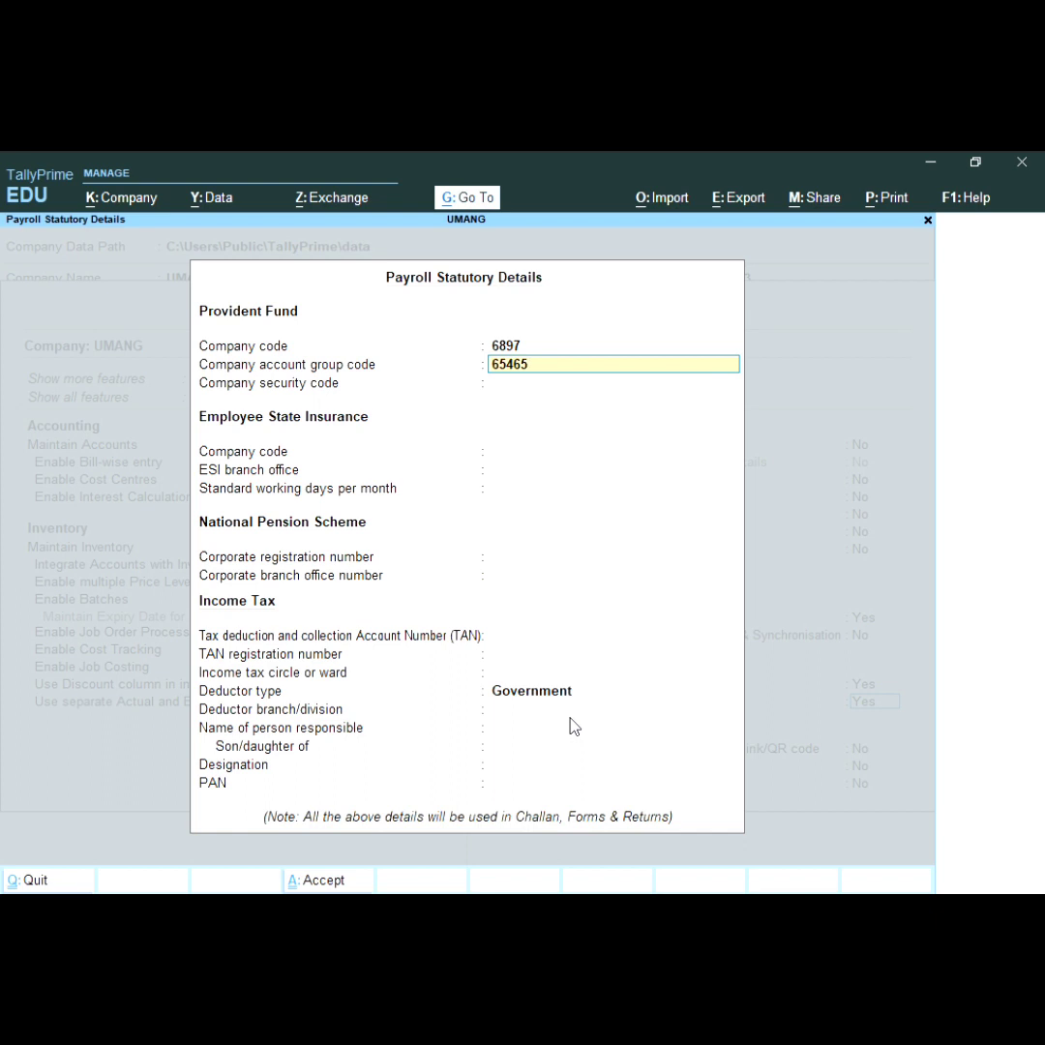
key("Return")
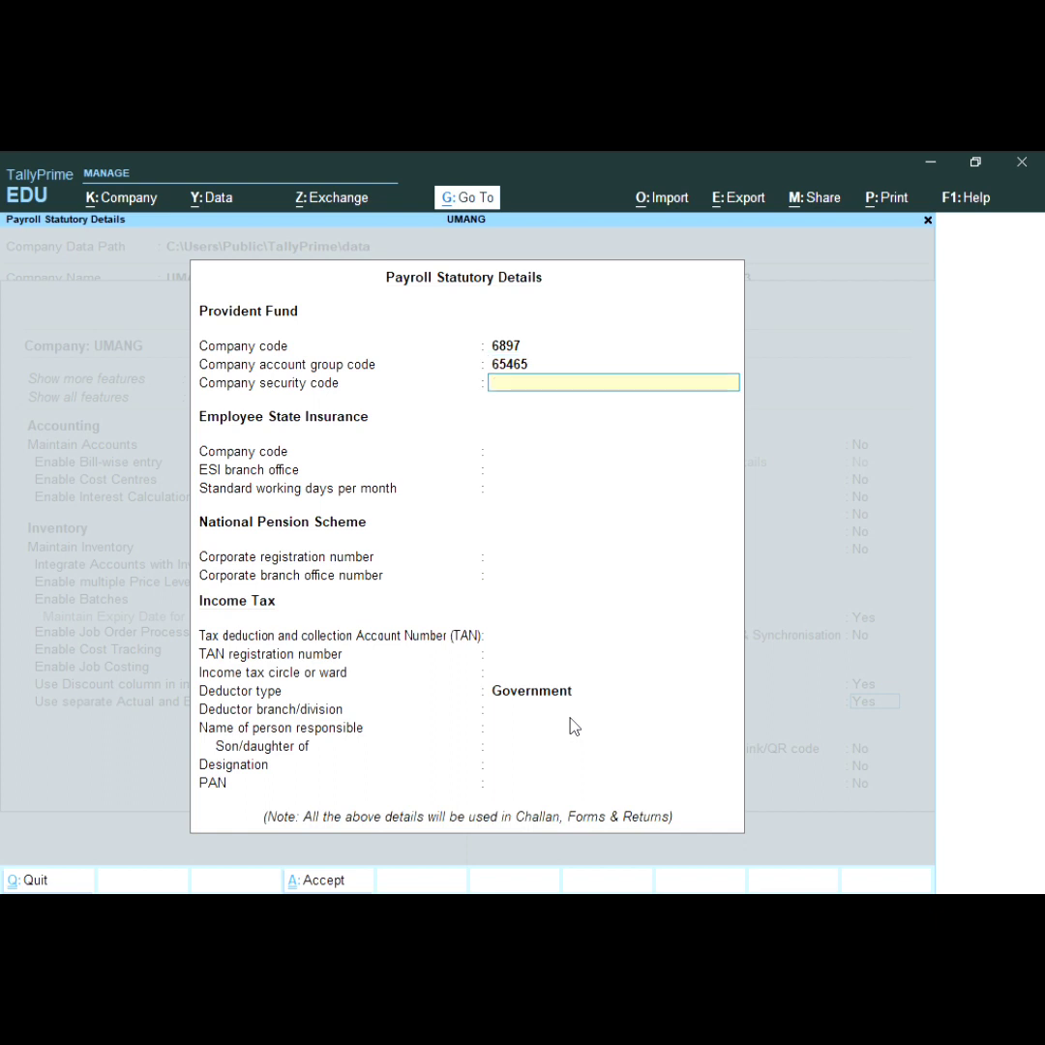
type("41354")
key("Return")
key("Return")
key("Return")
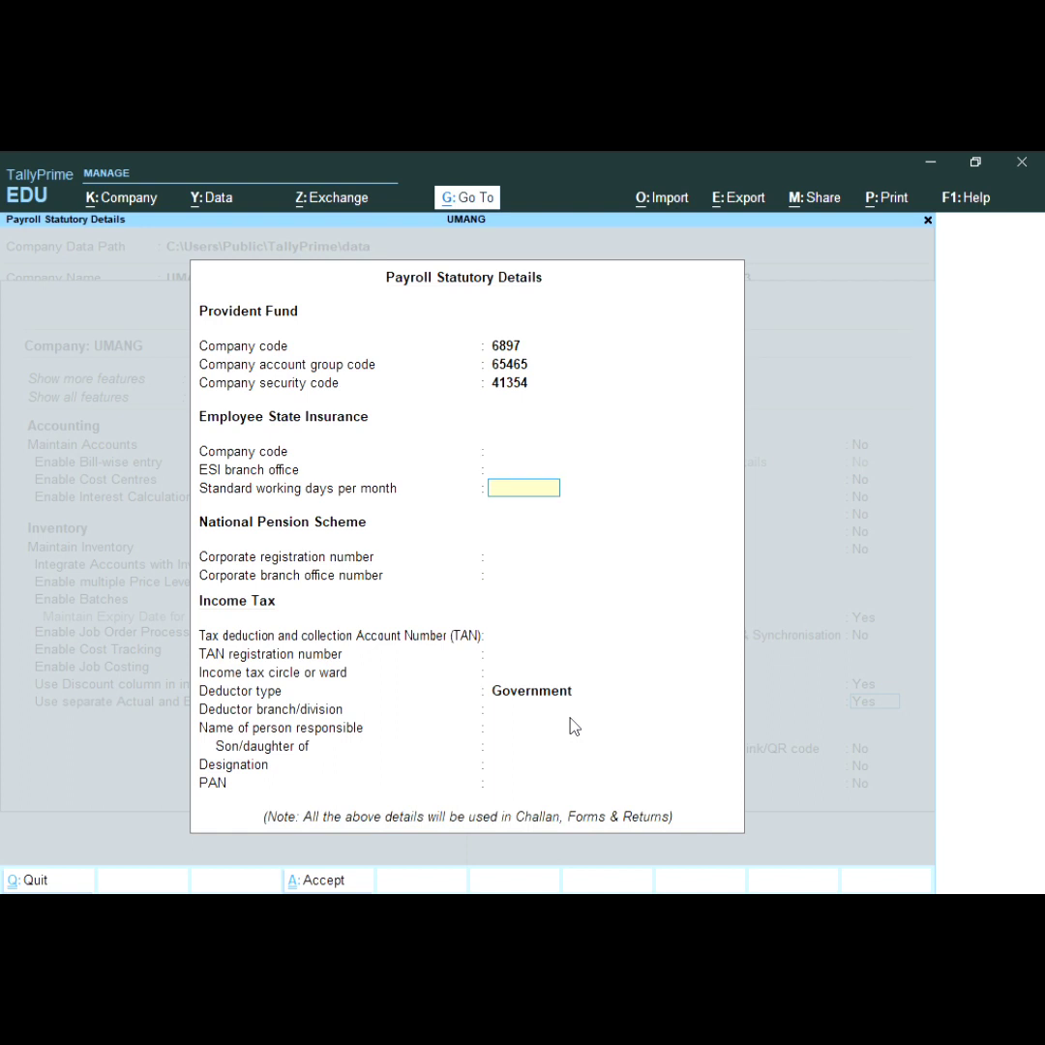
key("Return")
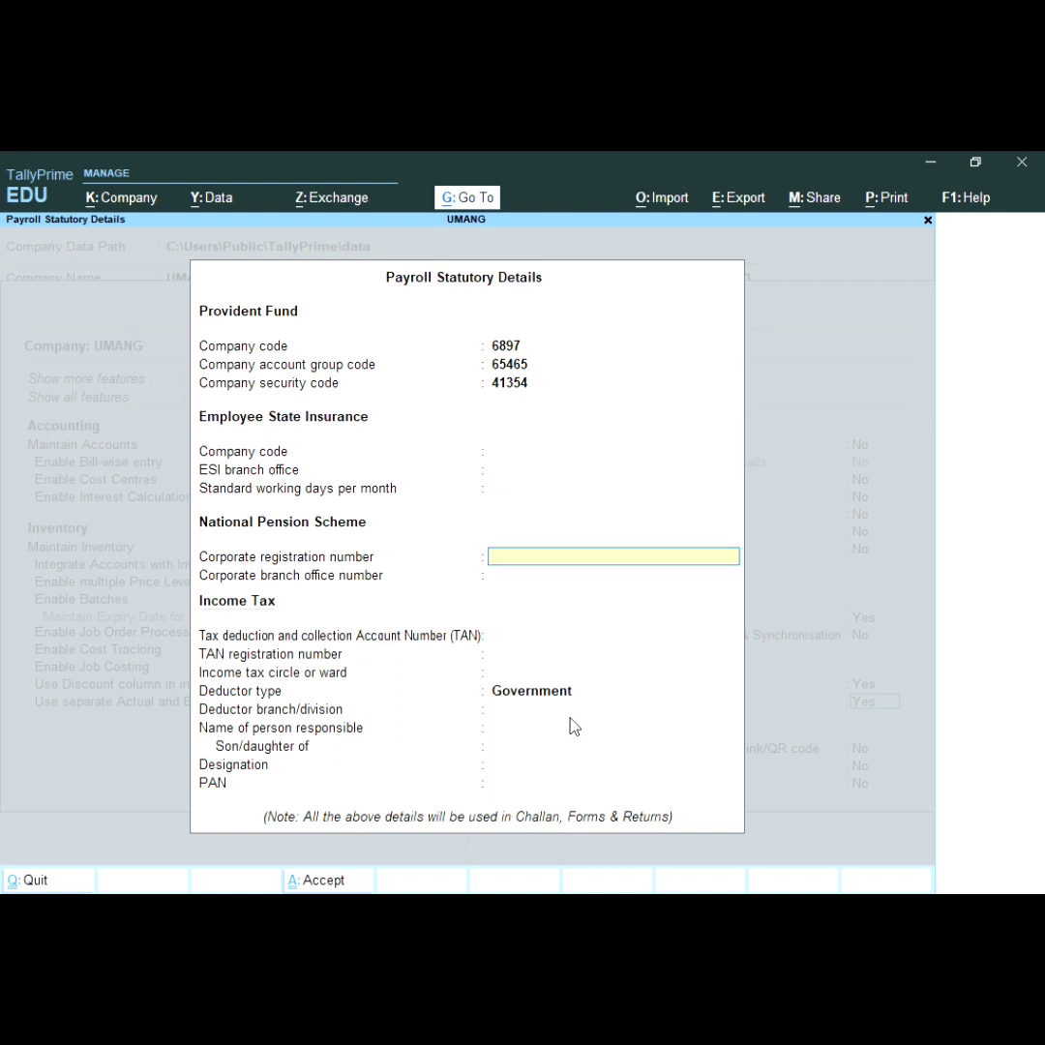
key("Return")
key("Return")
key("Return")
key("Return")
key("Return")
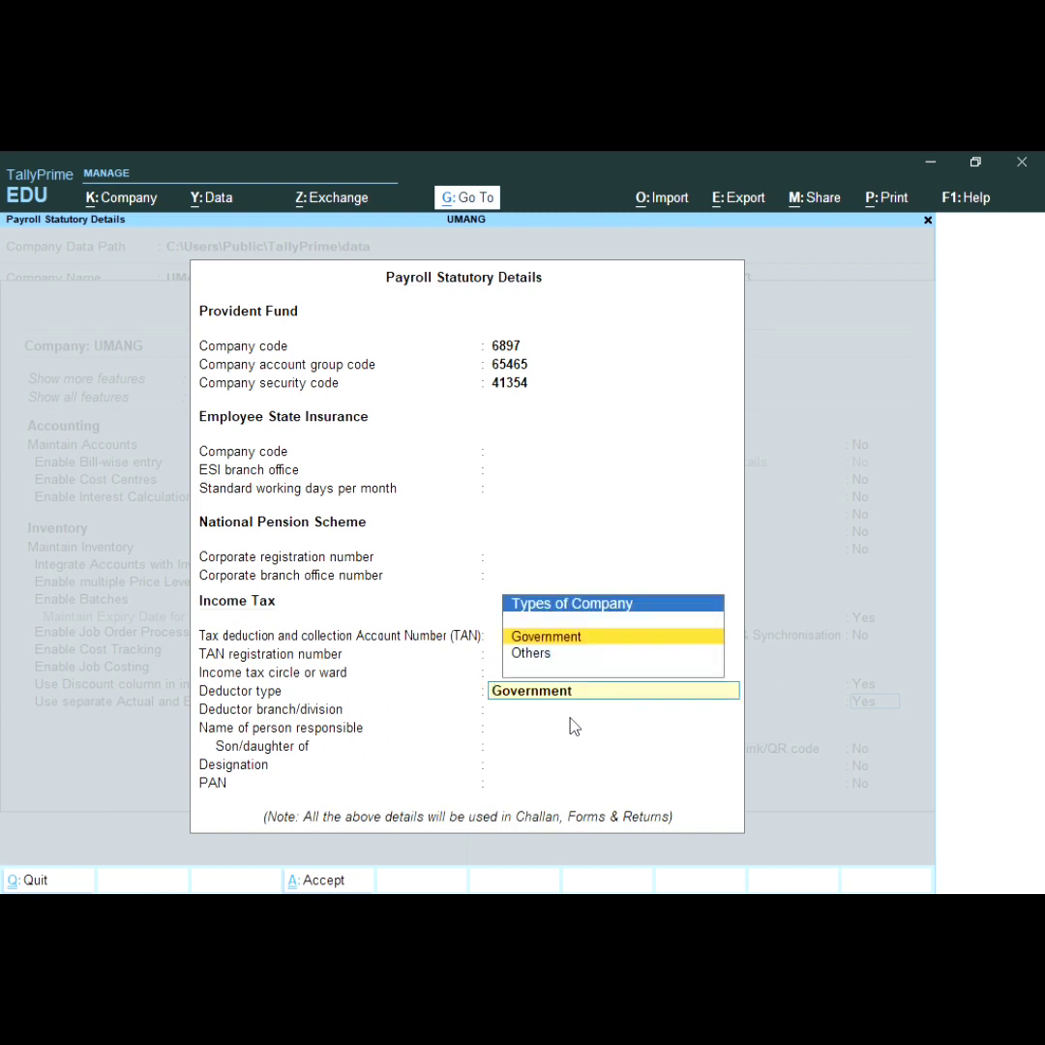
Step: Set the income tax deductor type to Others and finish the company features
key("Down")
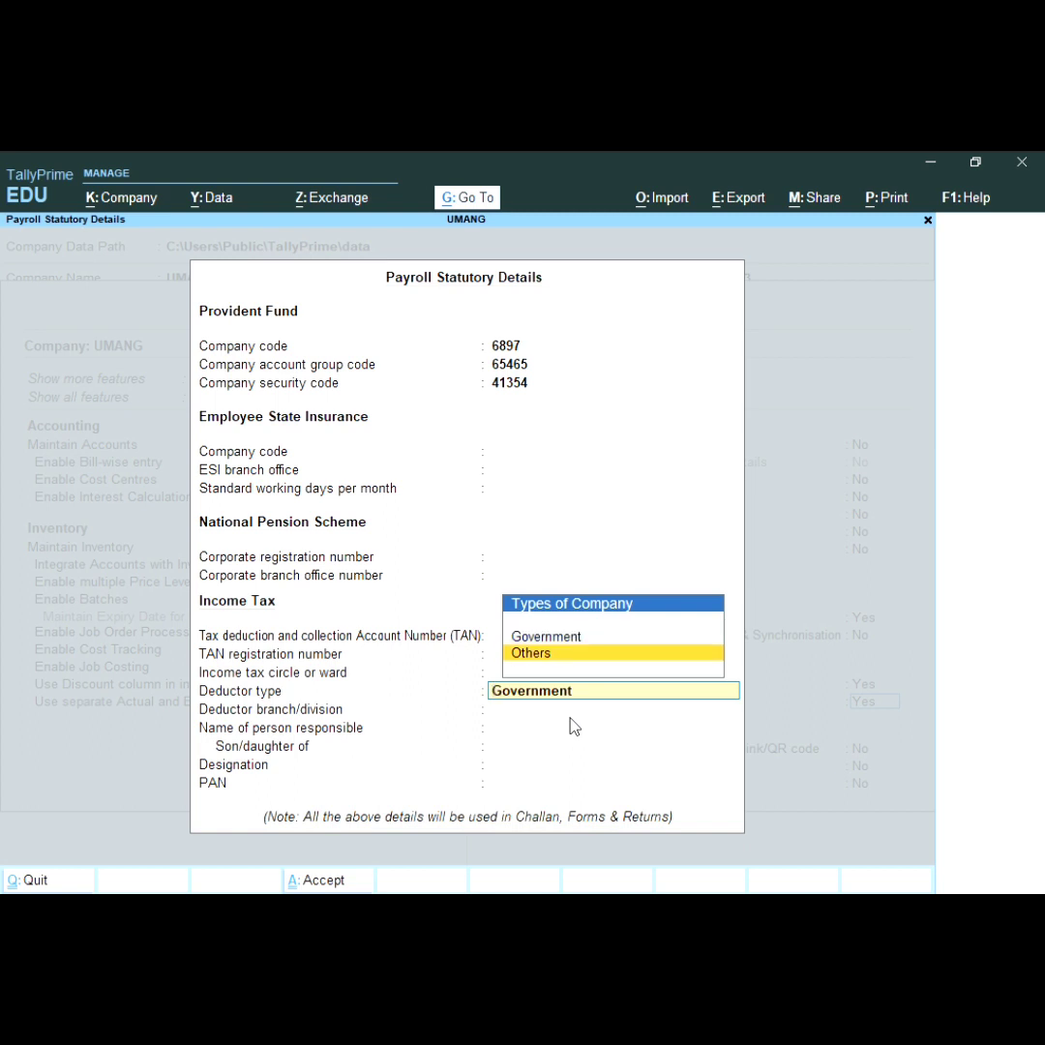
key("Return")
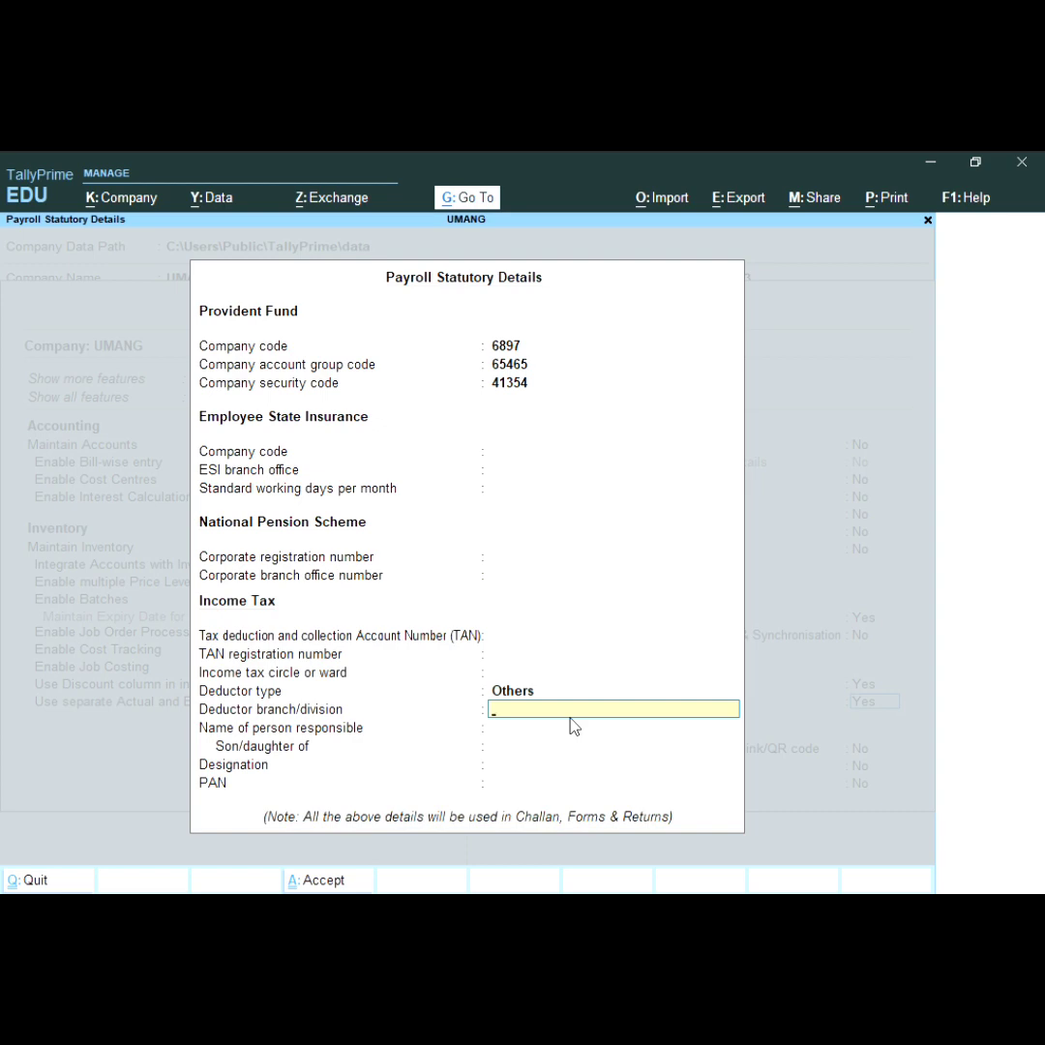
key("Return")
key("Return")
key("Return")
key("Return")
key("Return")
key("Return")
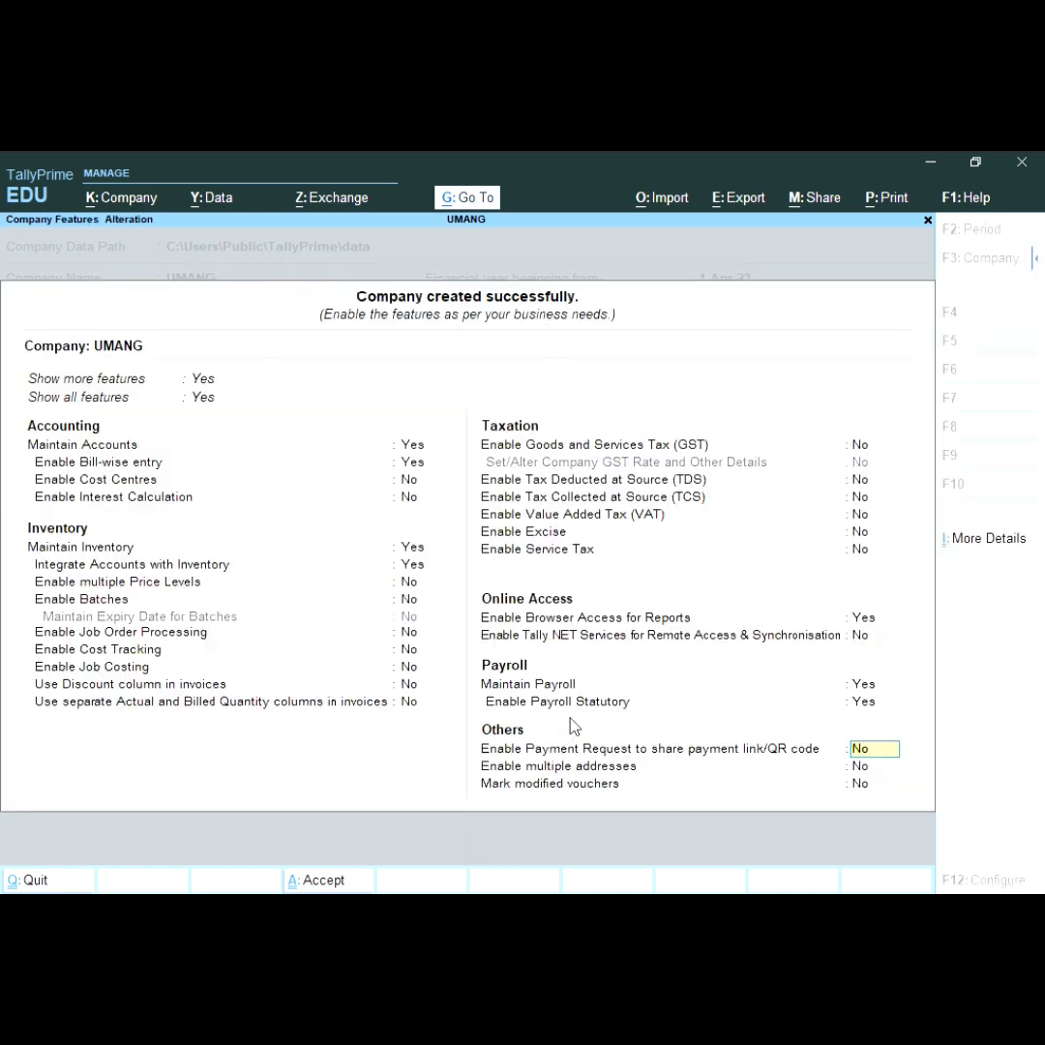
key("Return")
key("Return")
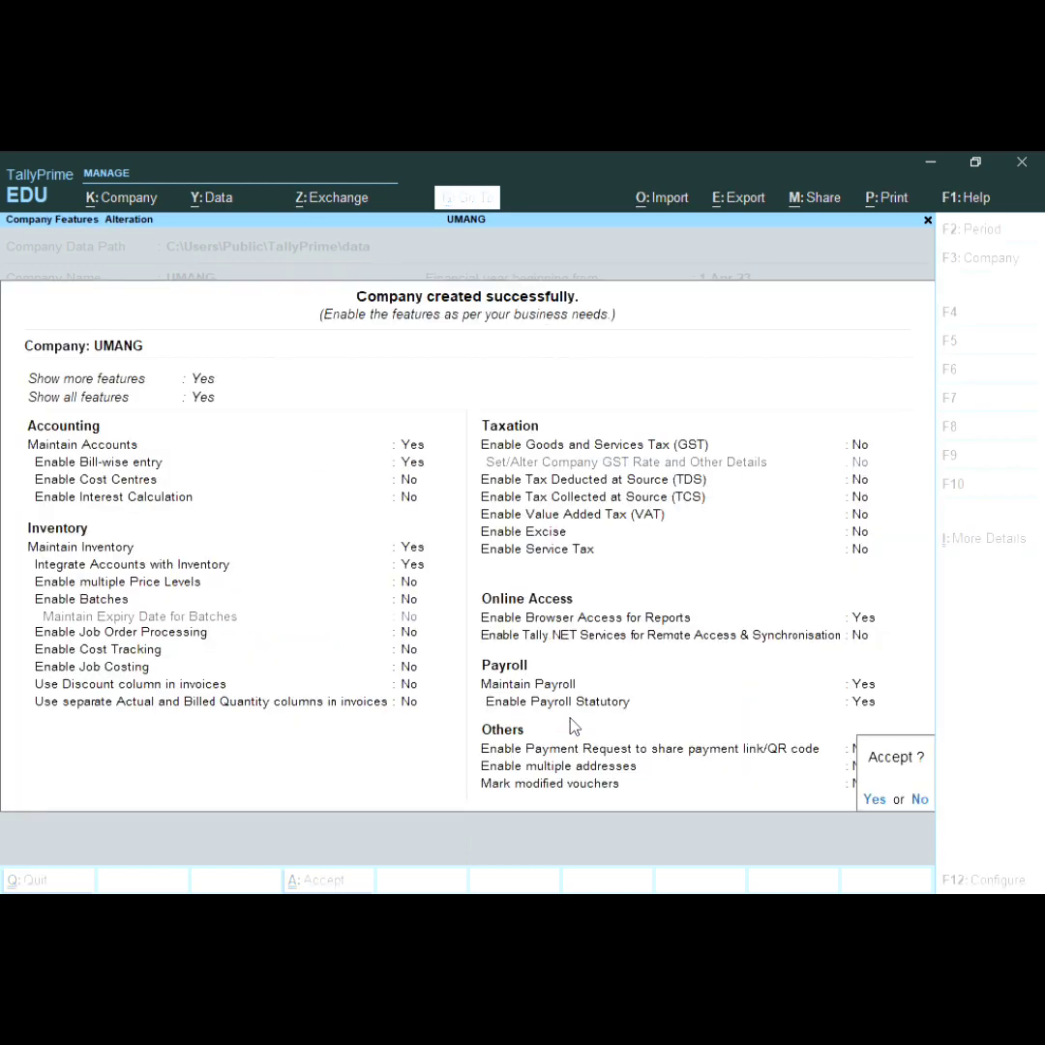
key("Return")
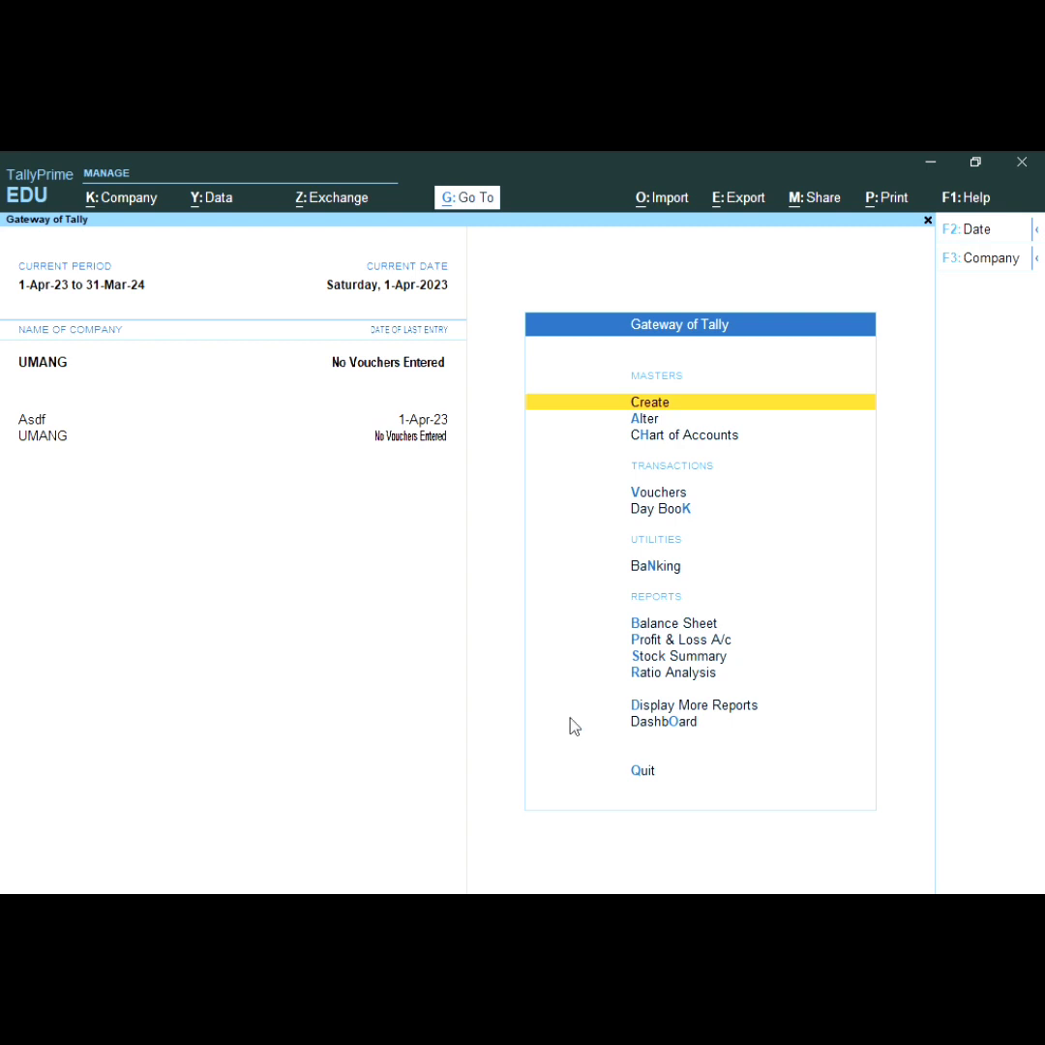
Step: Create work unit HRS with formal name HOURS and 0 decimal places, then exit Unit Creation
key("Return")
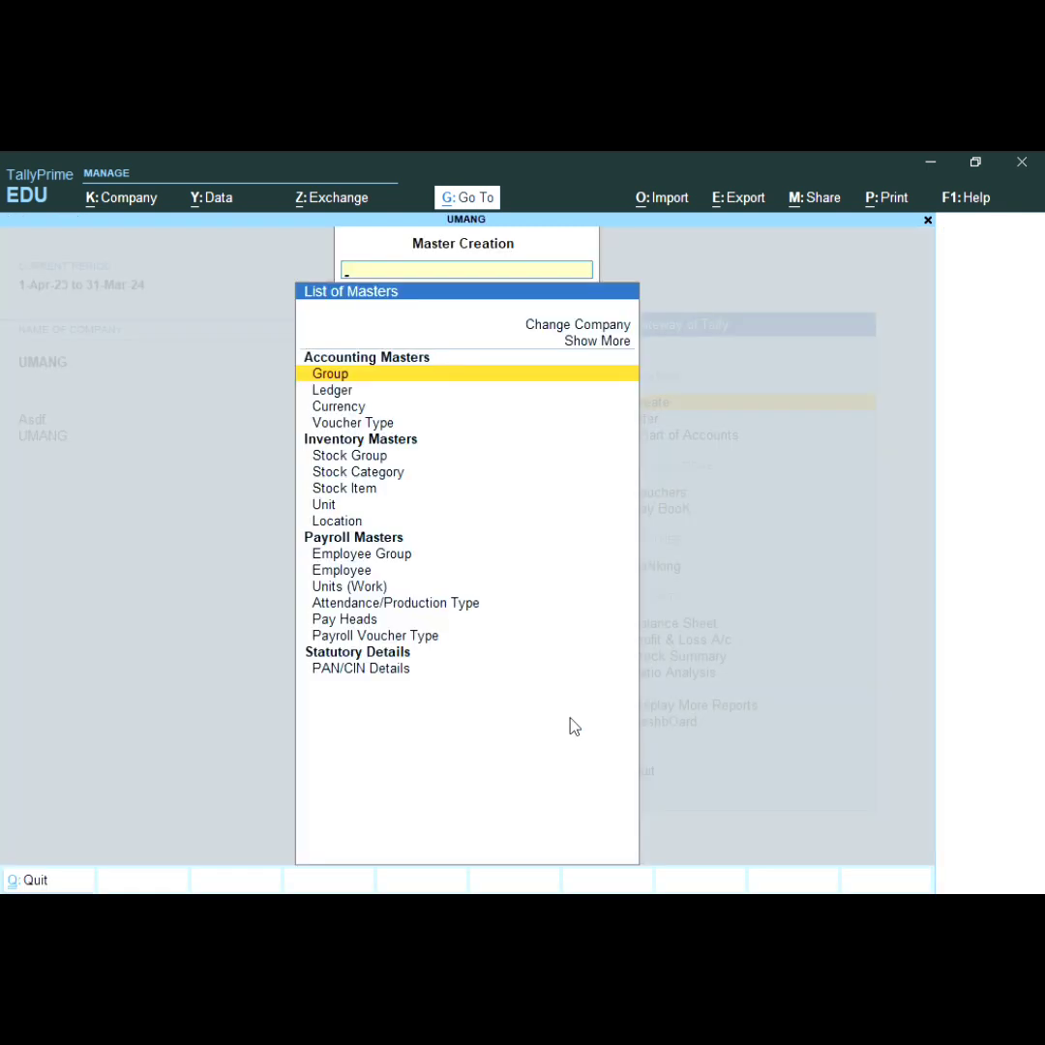
key("Down")
key("Down")
key("Down")
key("Down")
key("Down")
key("Down")
key("Down")
key("Down")
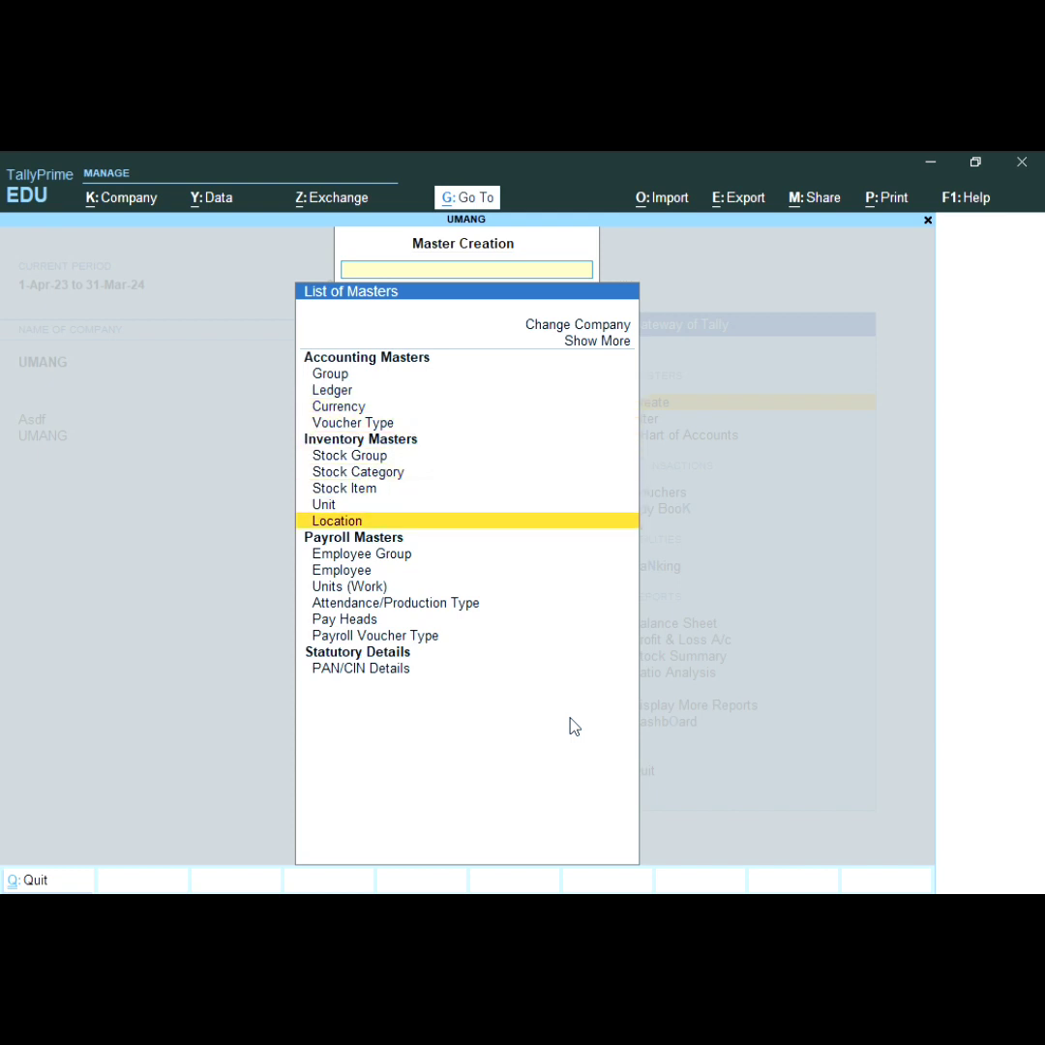
key("Down")
key("Down")
key("Down")
key("Return")
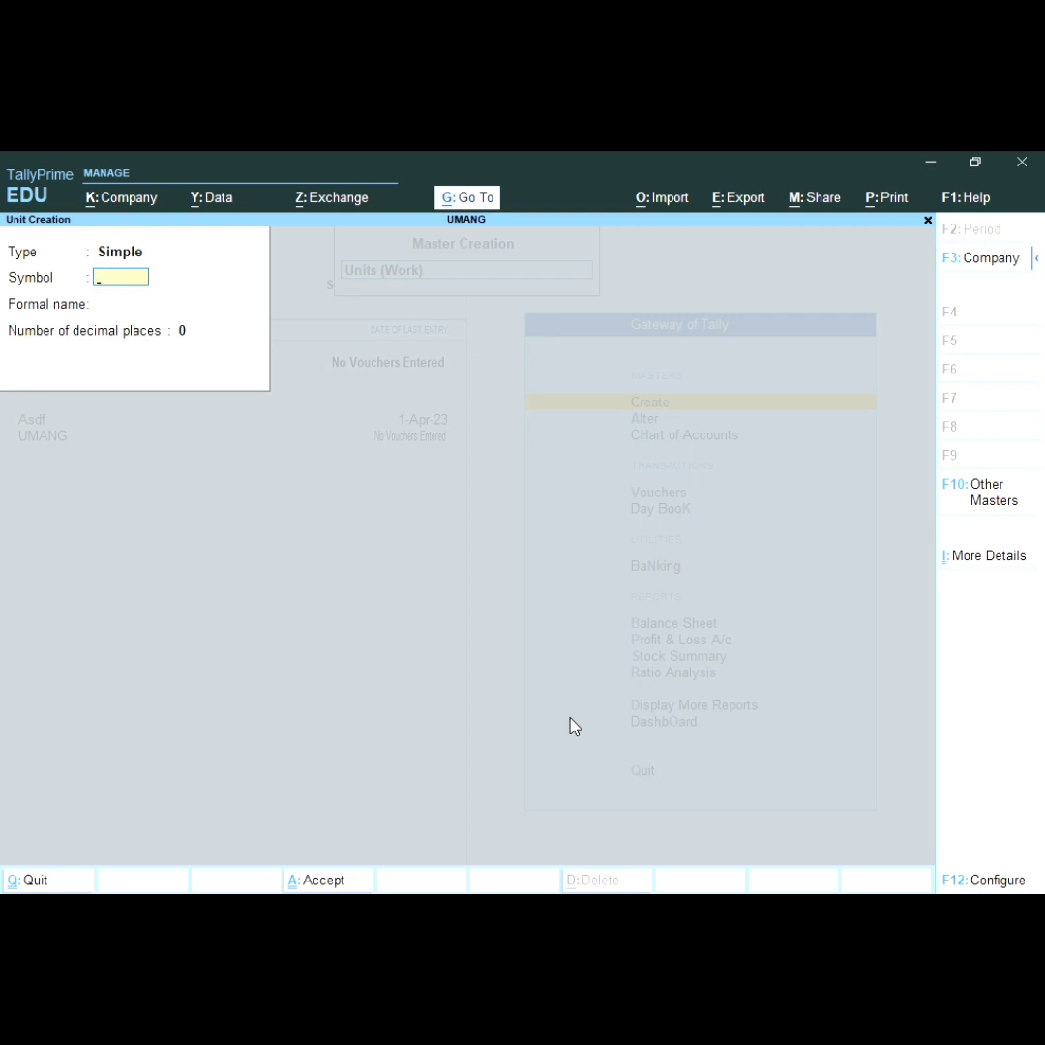
type("HRS")
key("Return")
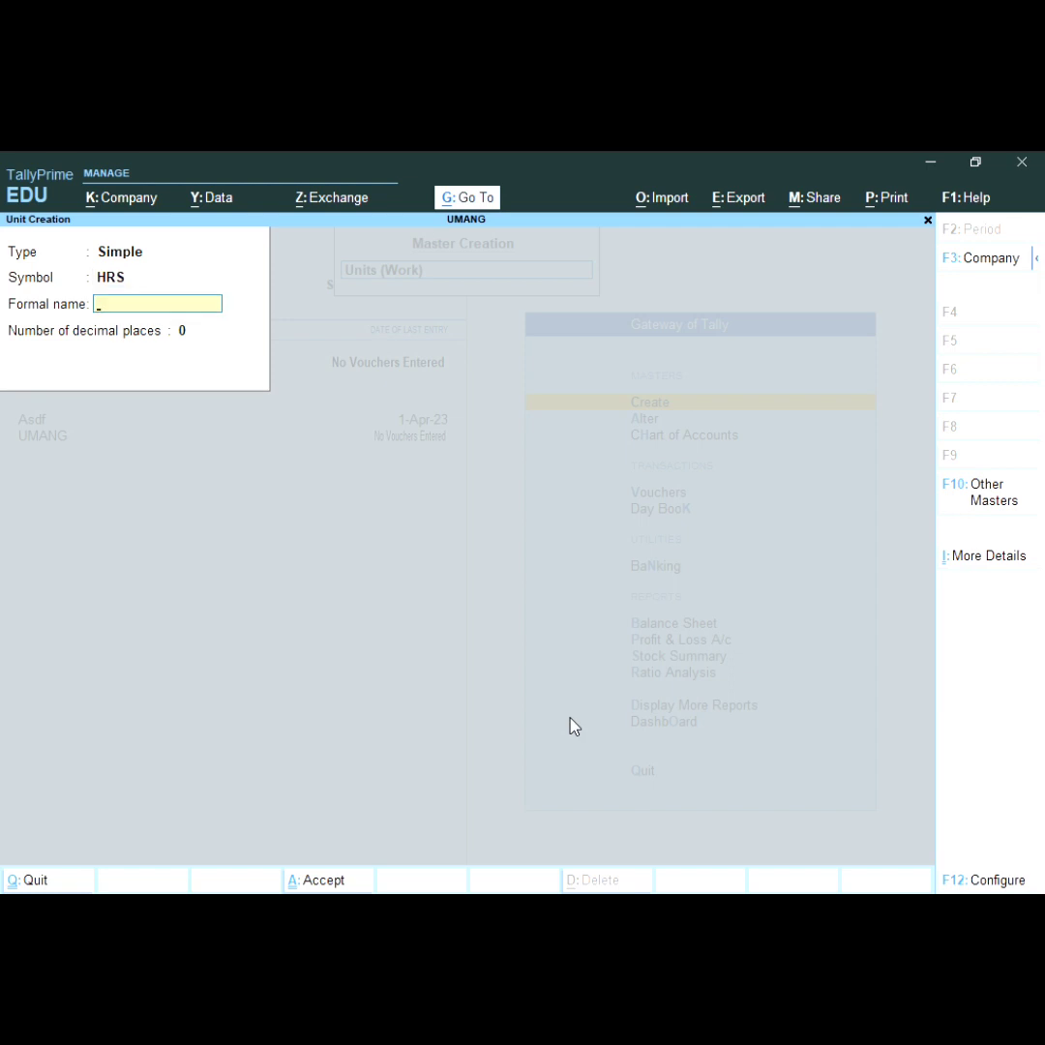
type("HOURS")
key("Return")
key("Return")
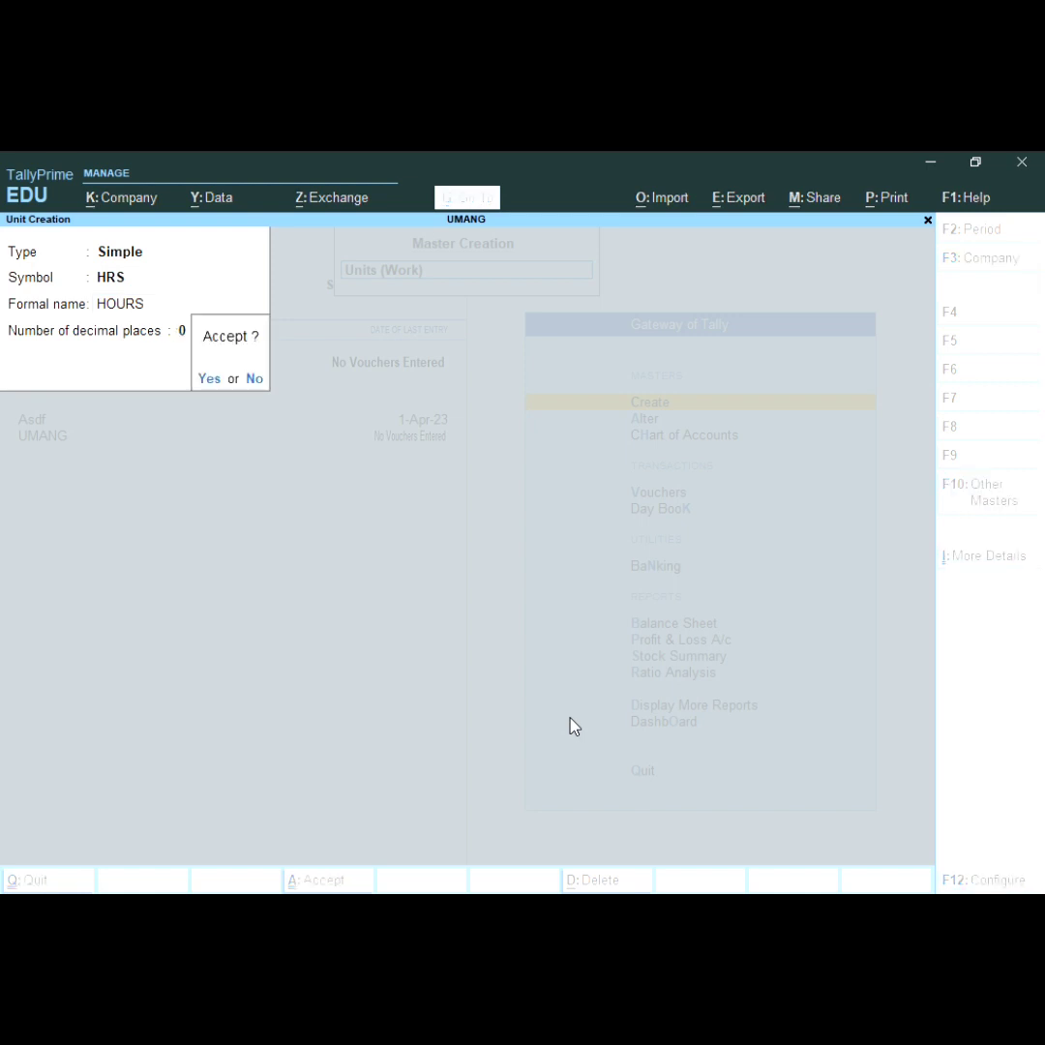
key("Return")
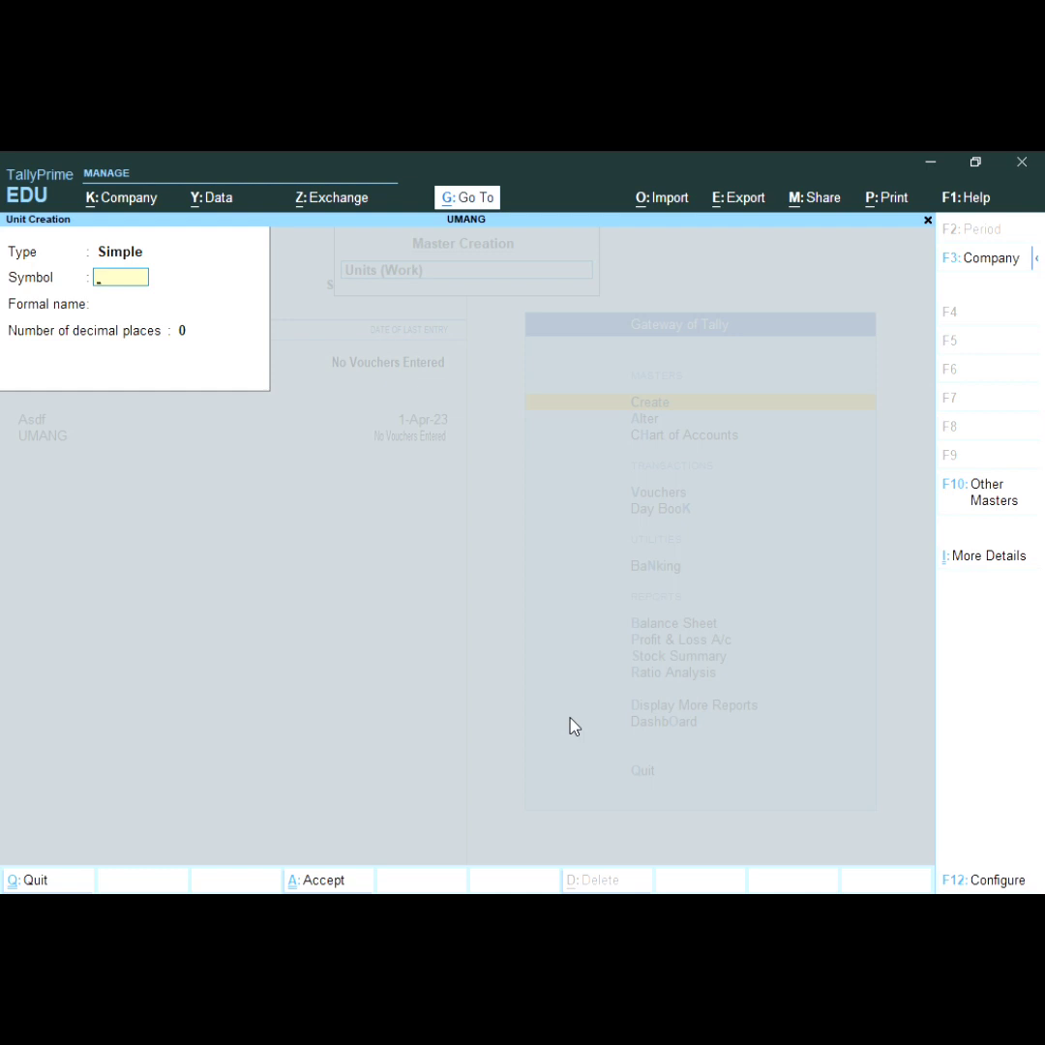
key("Escape")
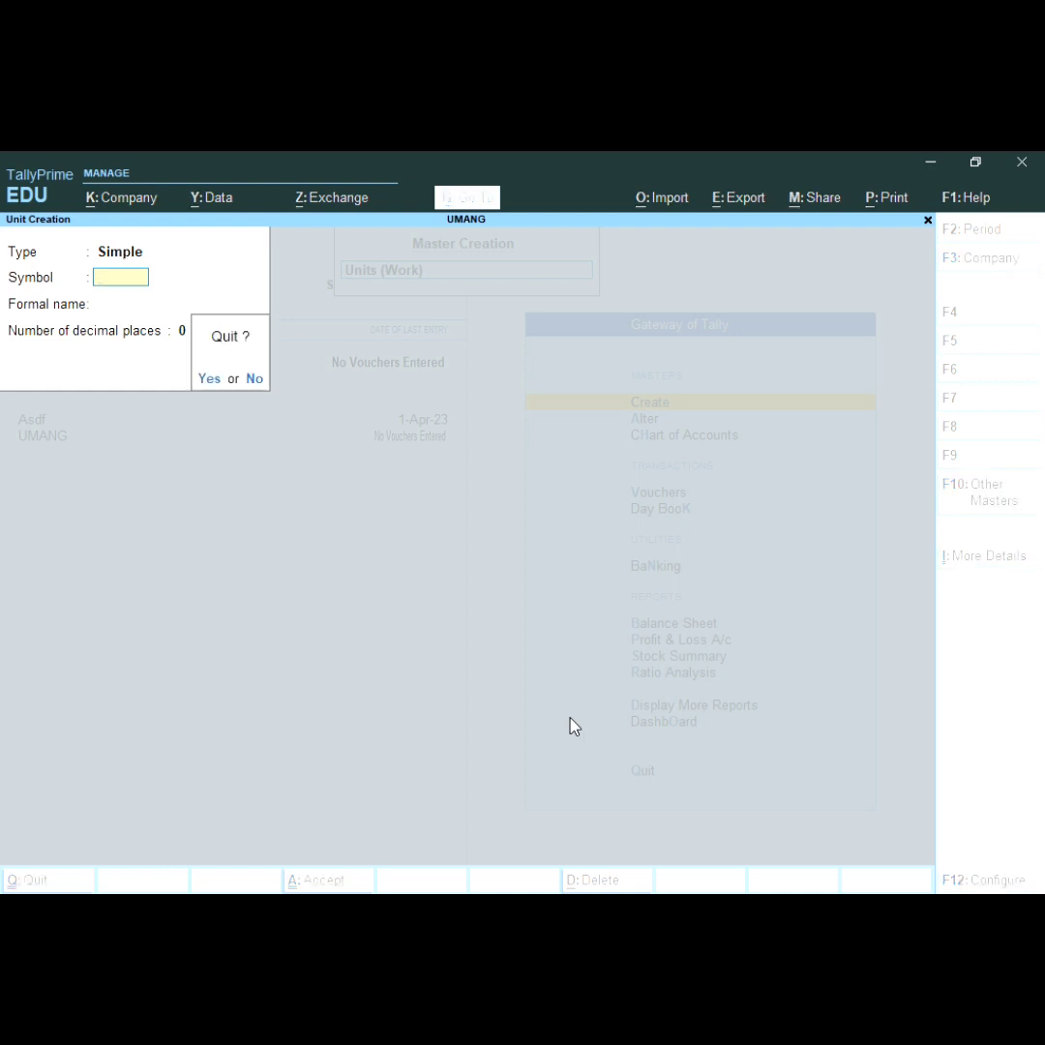
key("Return")
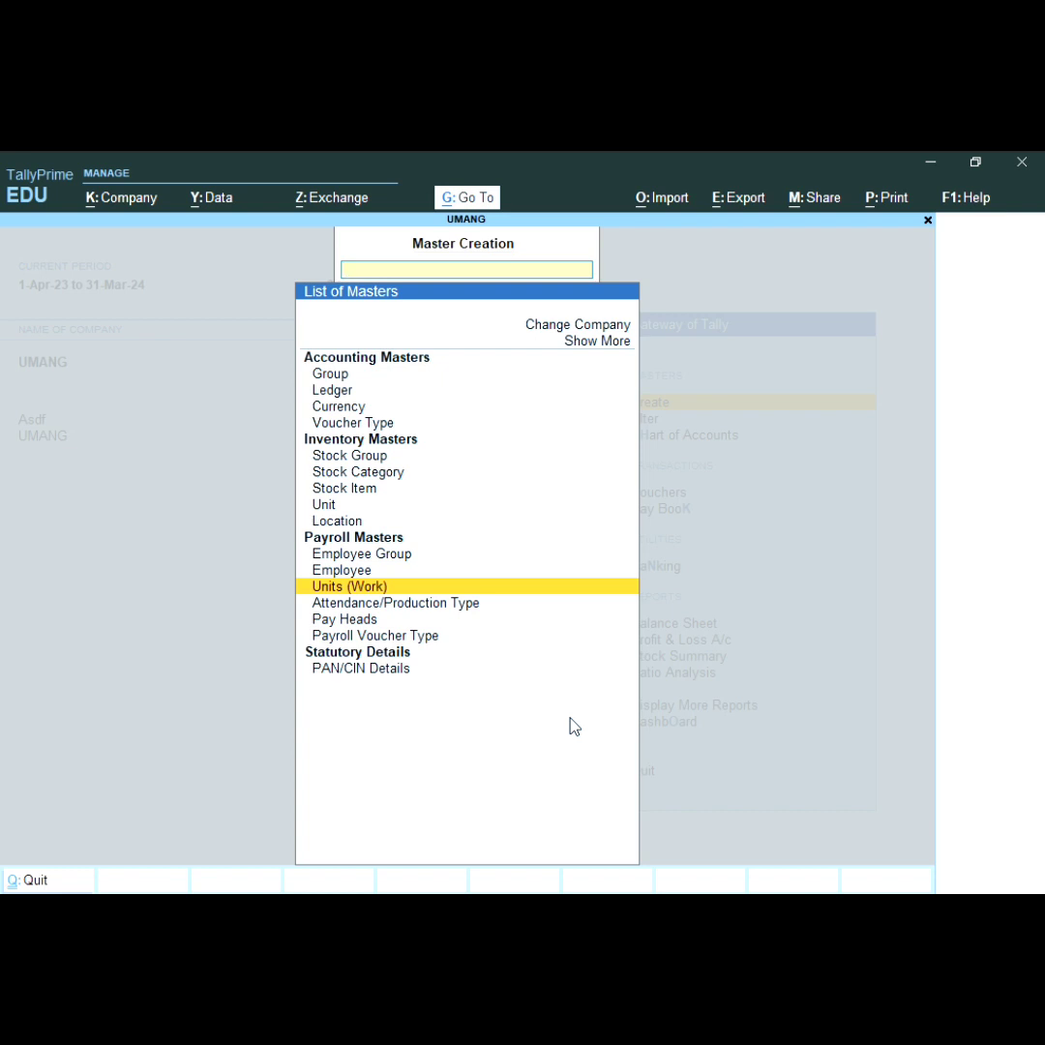
Step: Create attendance type ABSENT as Leave without Pay
key("Down")
key("Return")
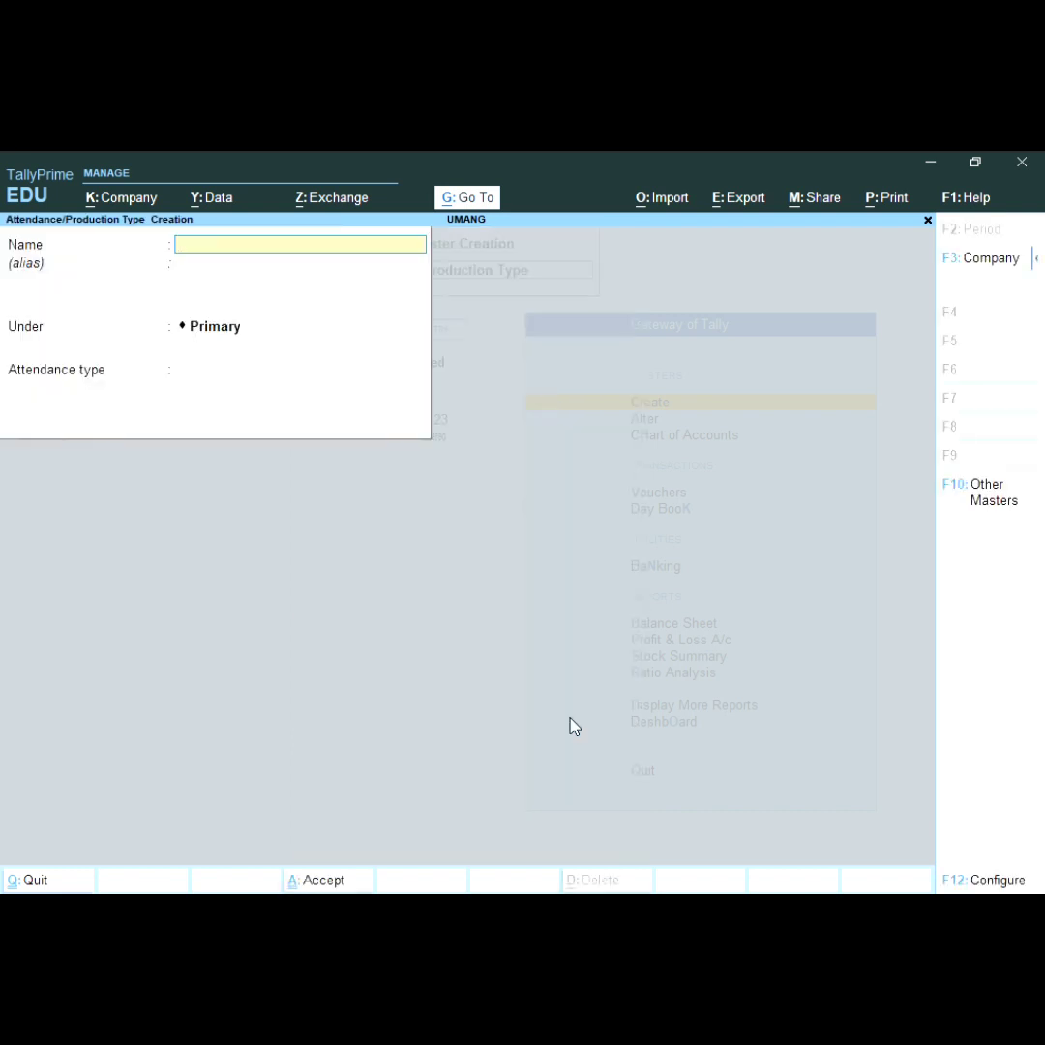
type("ABSENT")
key("Return")
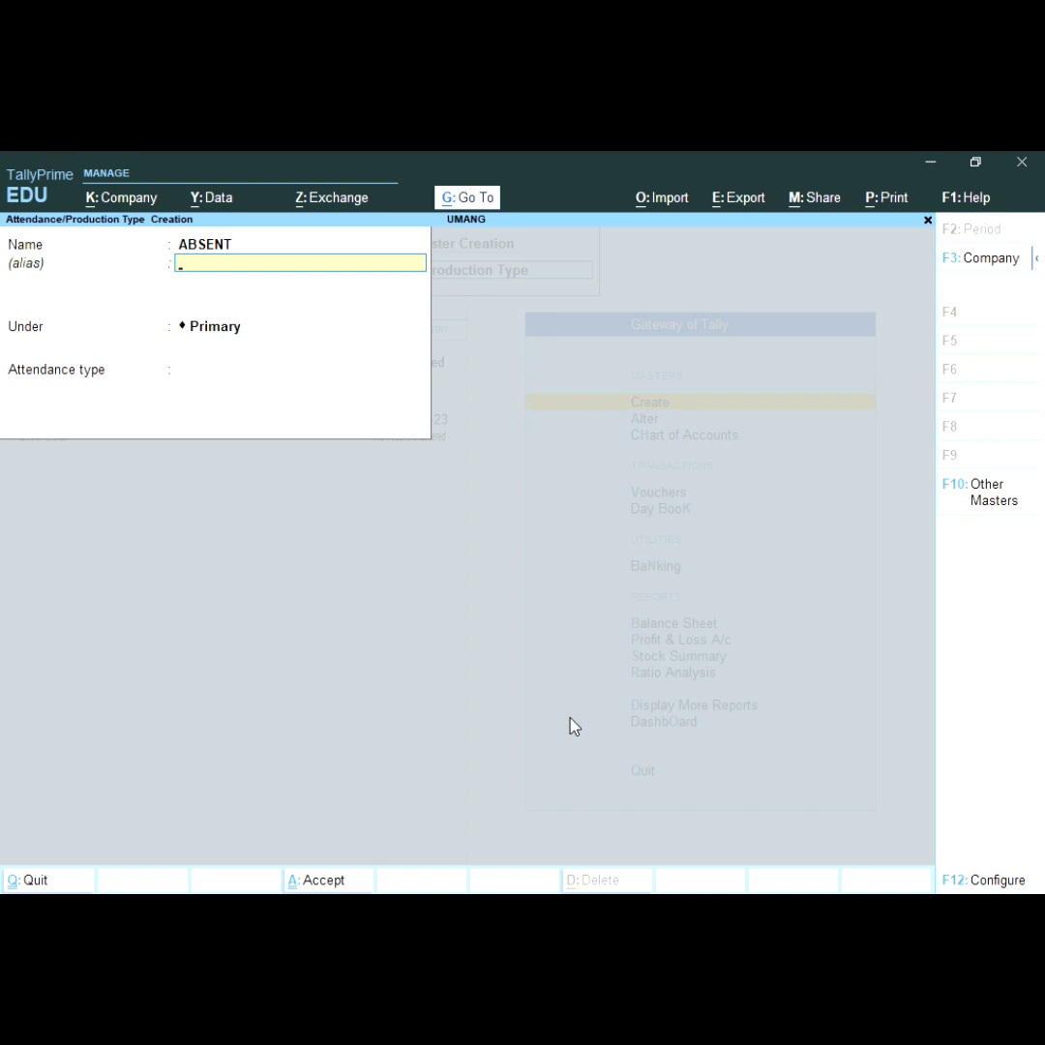
key("Return")
key("Return")
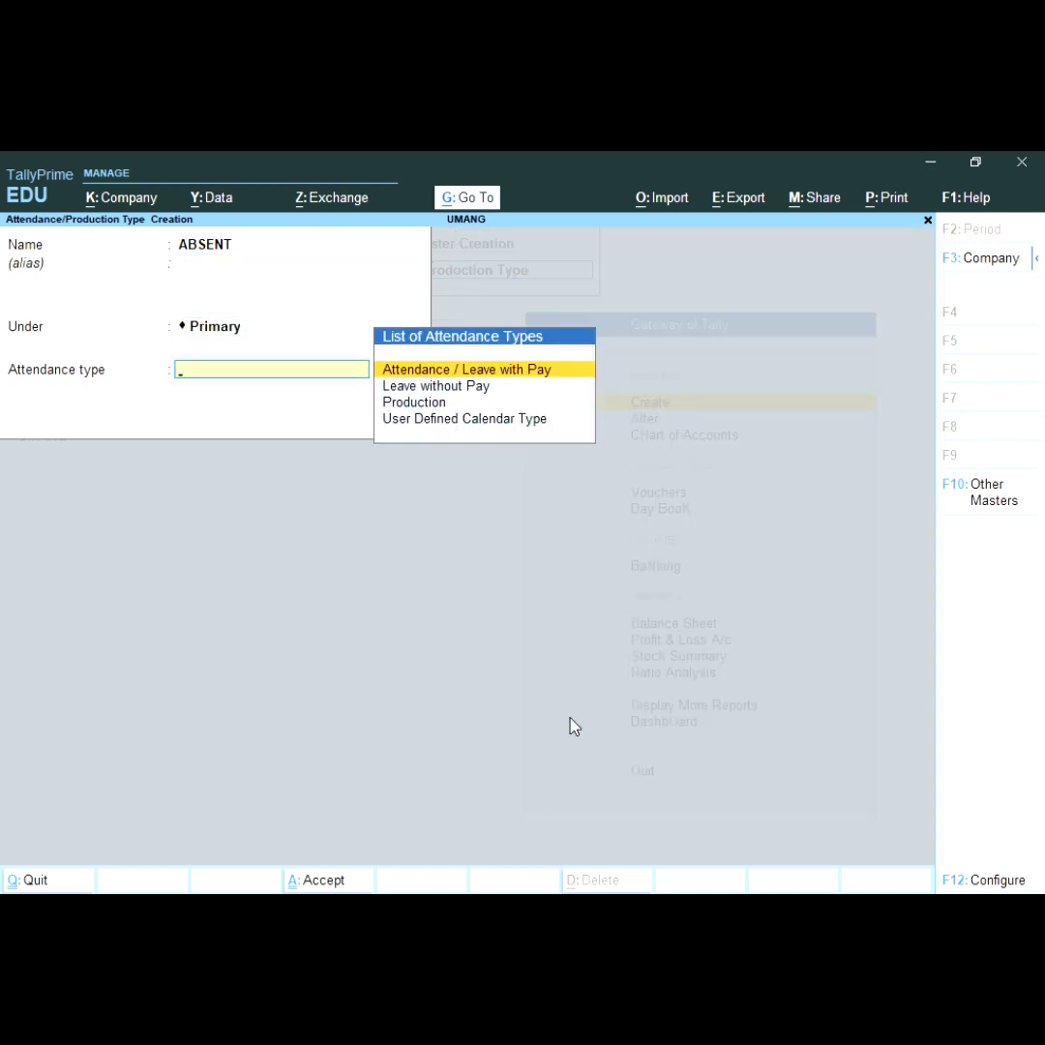
key("Down")
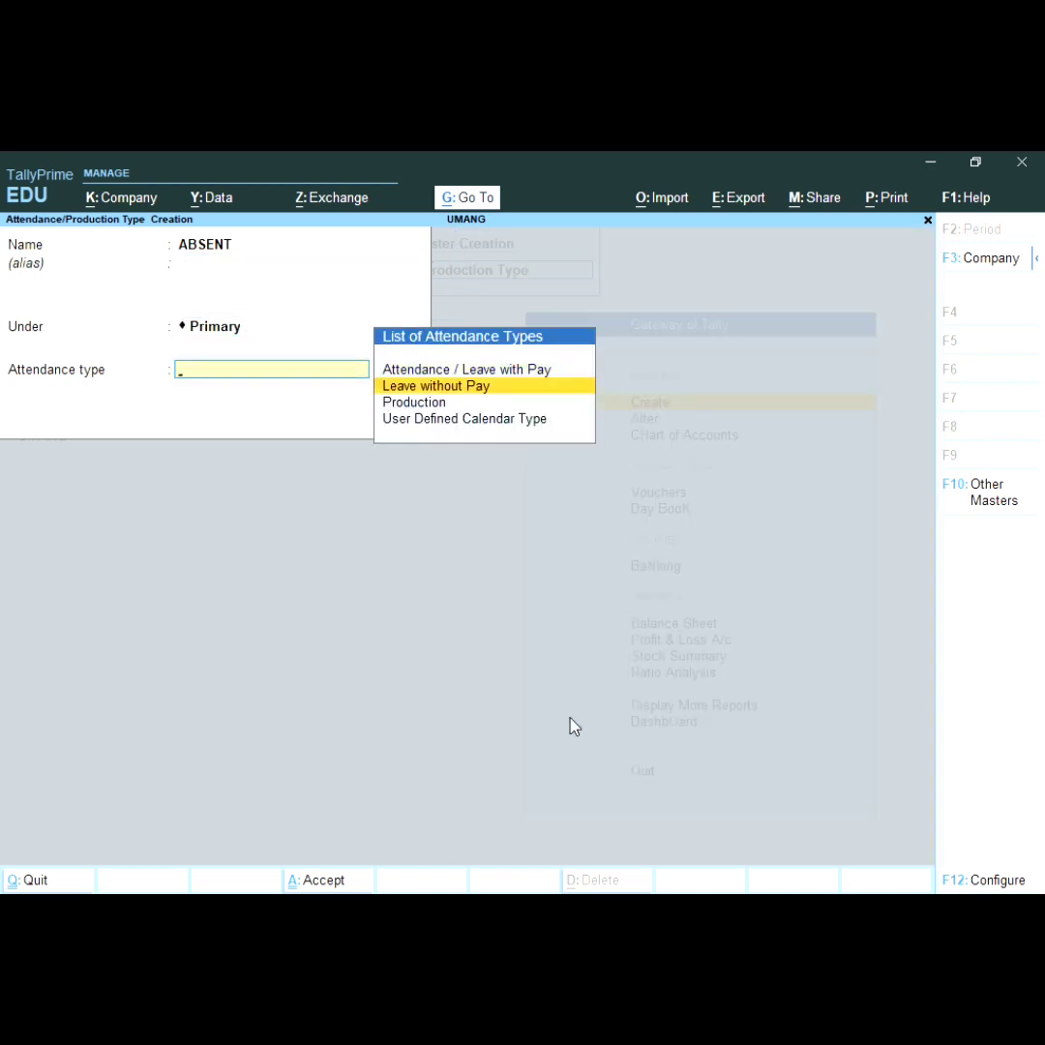
key("Return")
key("Return")
key("Return")
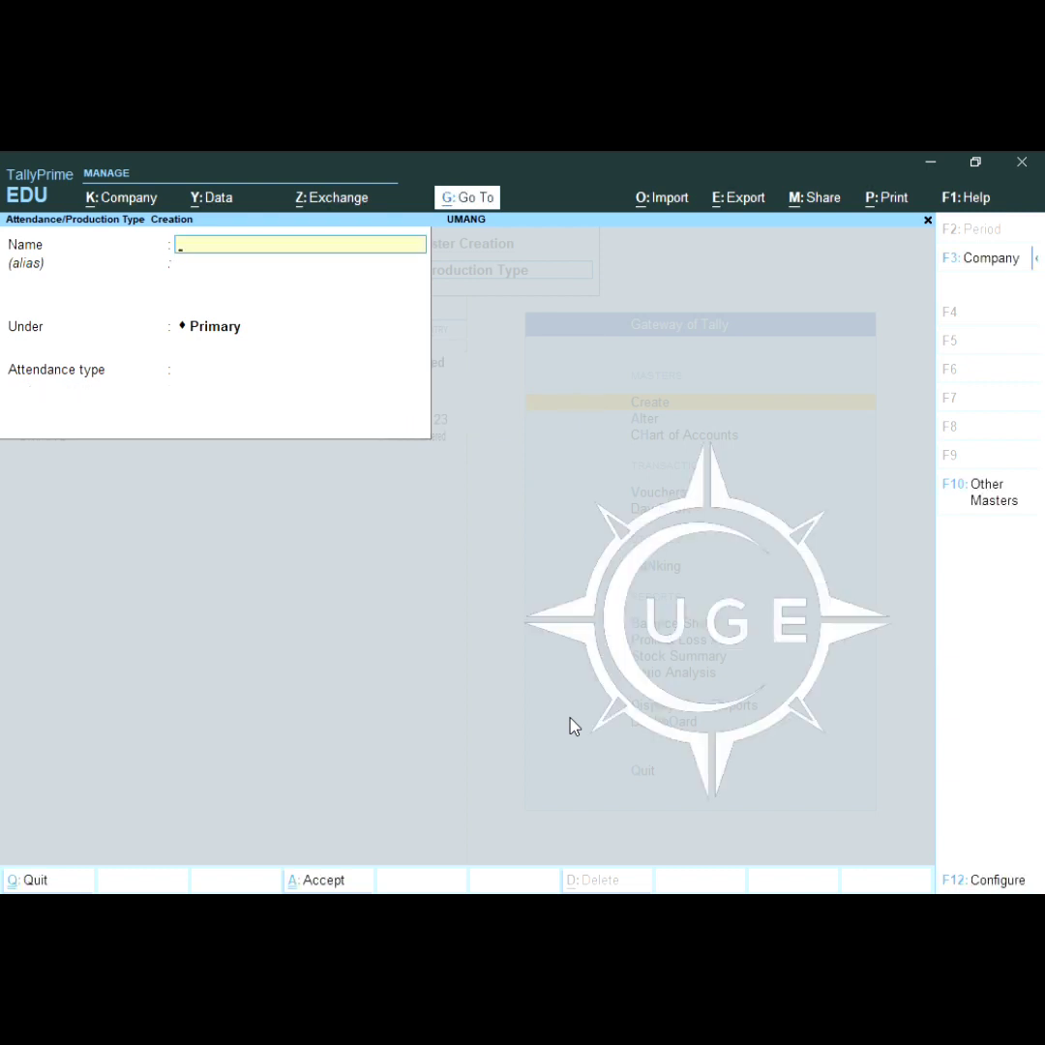
Step: Create attendance type PRERSENT under Primary as Attendance / Leave with Pay
type("PRERSENT")
key("Return")
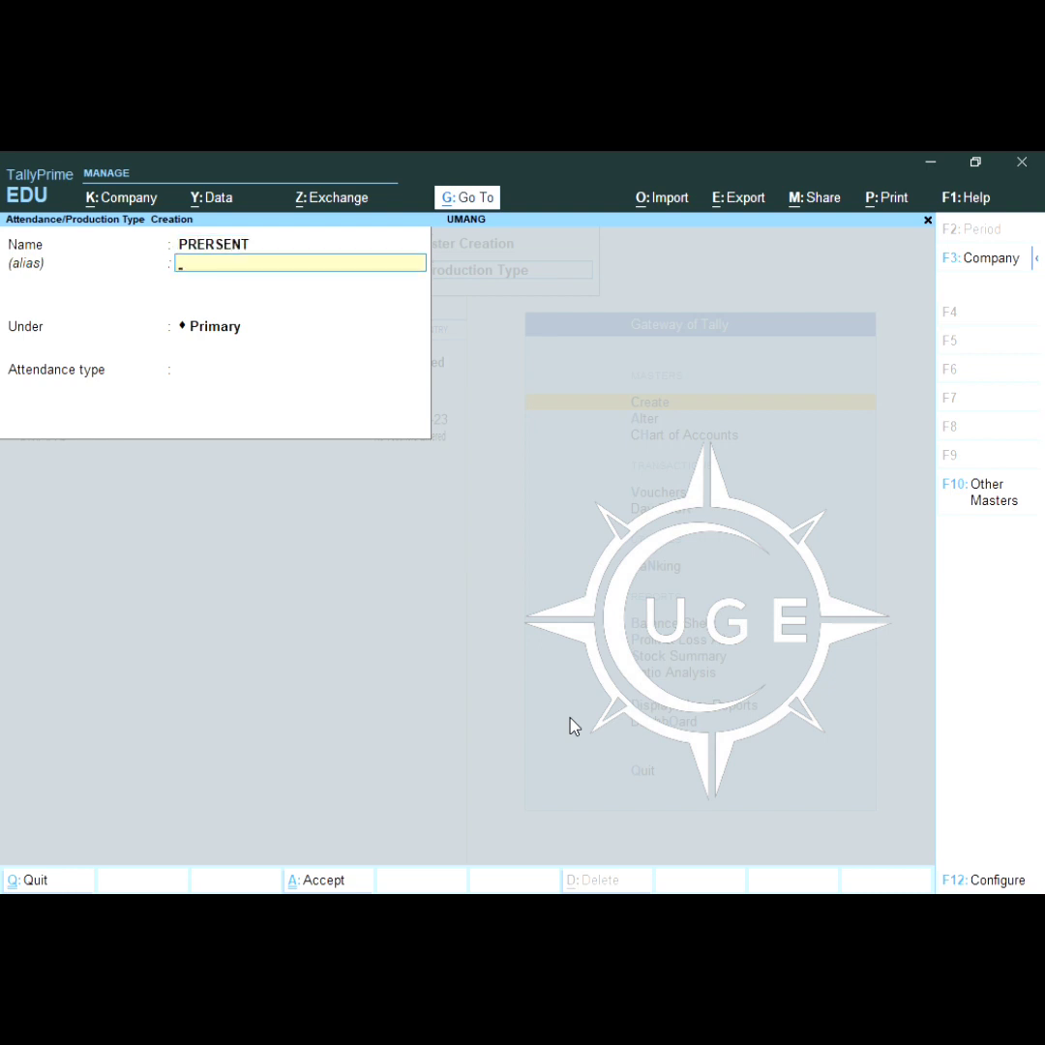
key("Return")
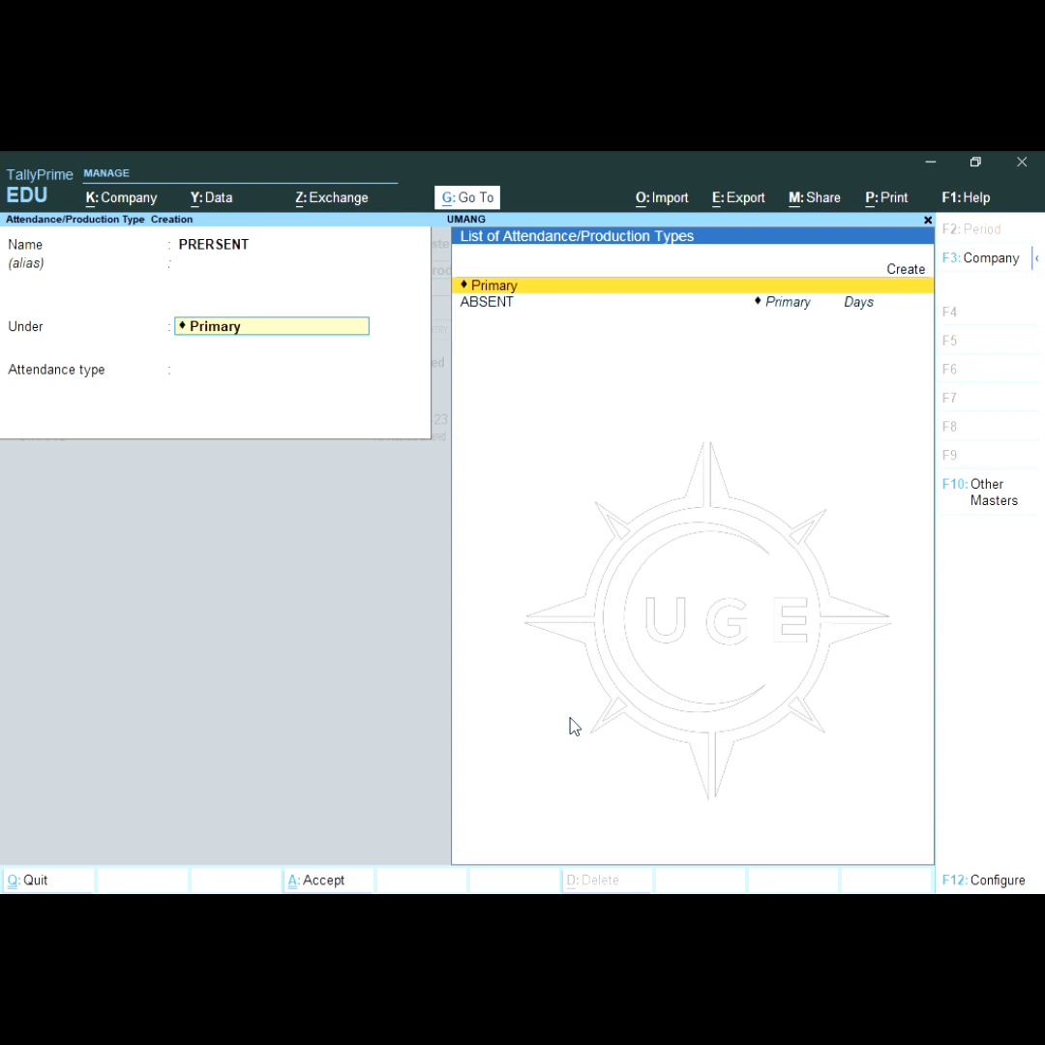
key("Return")
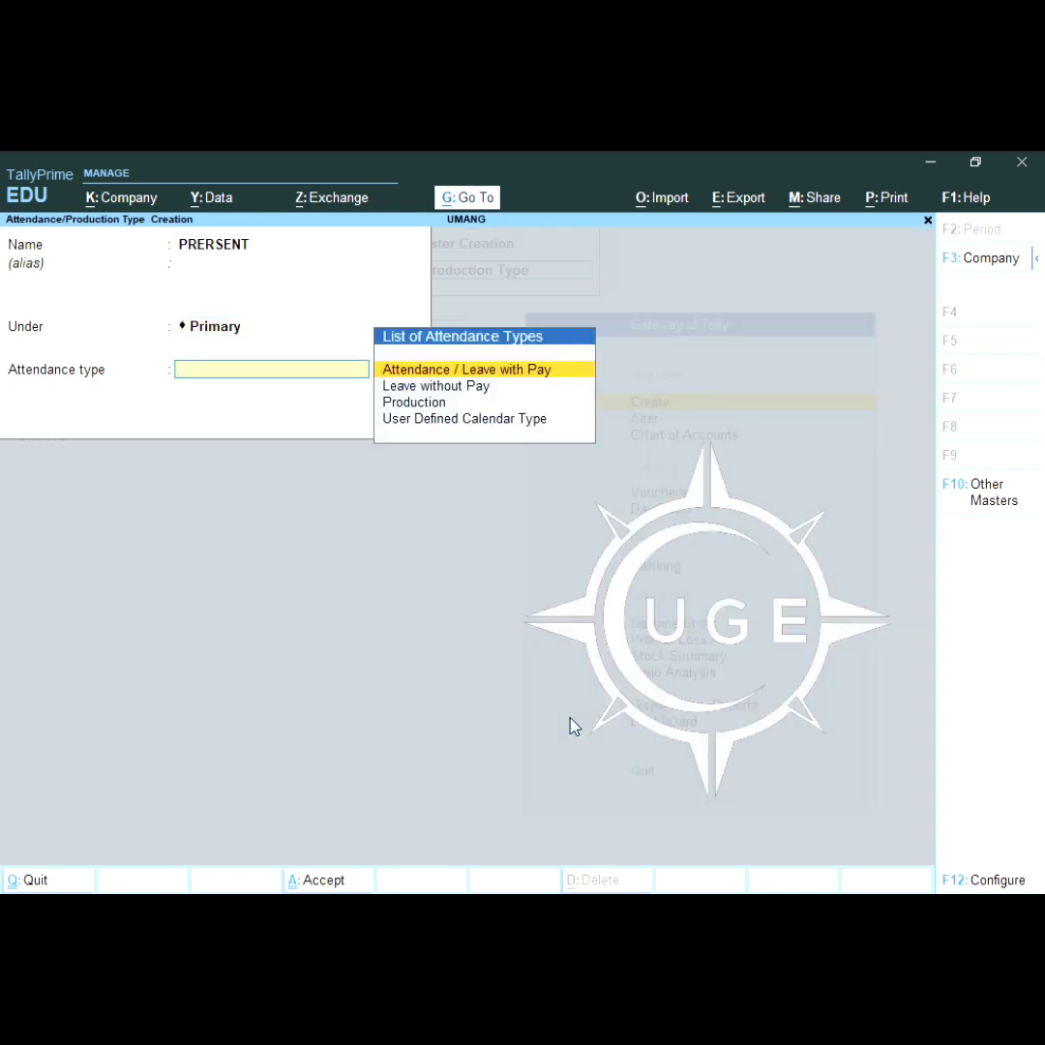
key("Return")
key("Return")
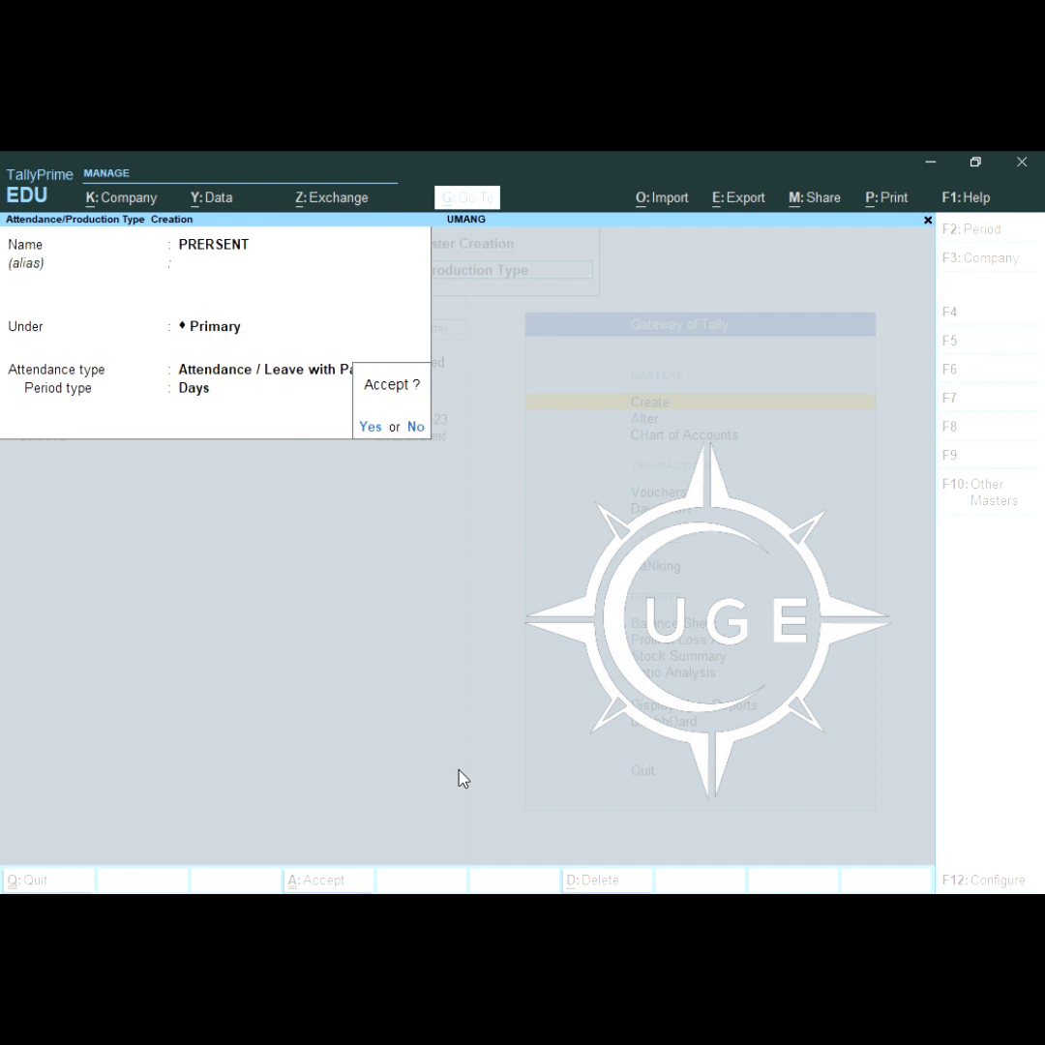
key("Return")
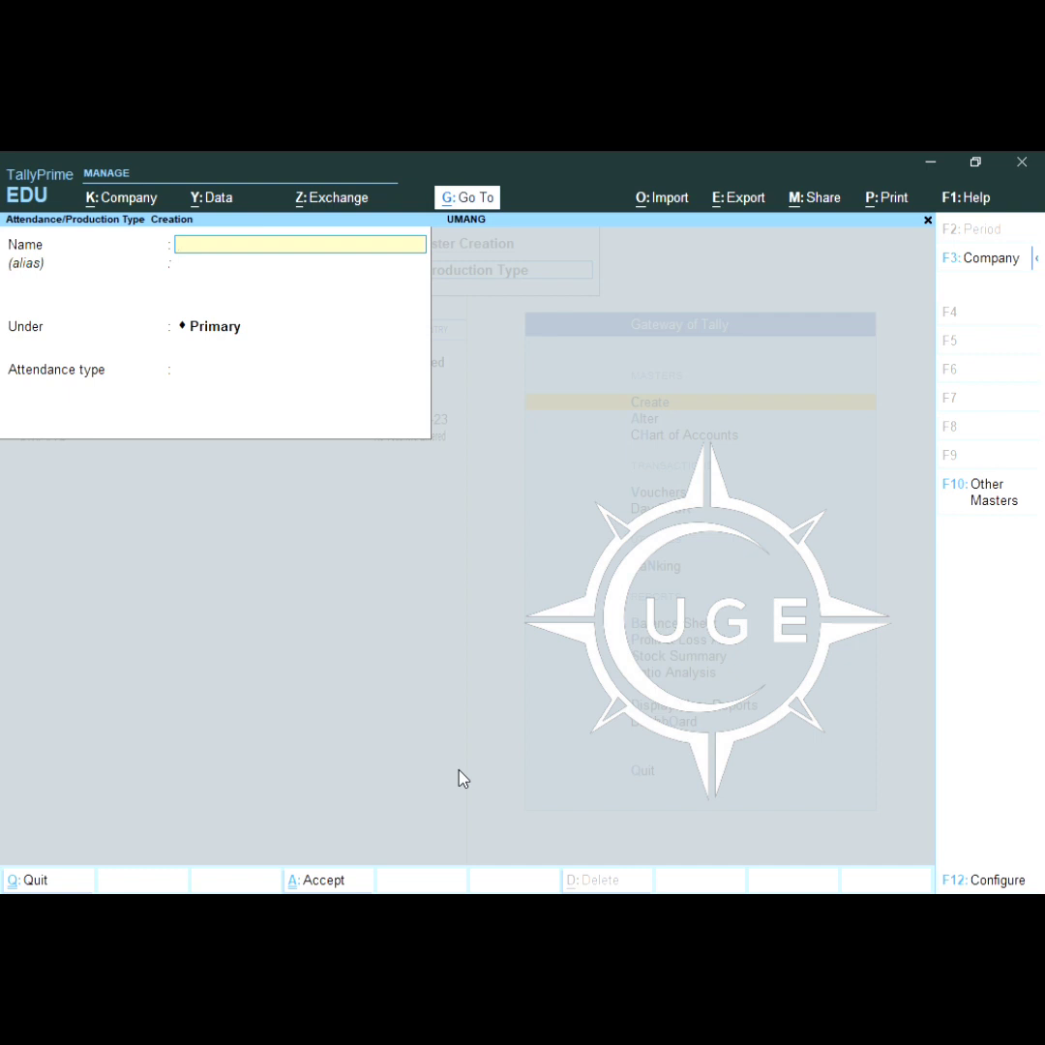
Step: Save OVRETIME as a Production type under Primary, measured in HRS
type("OVRETIME")
key("Return")
key("Return")
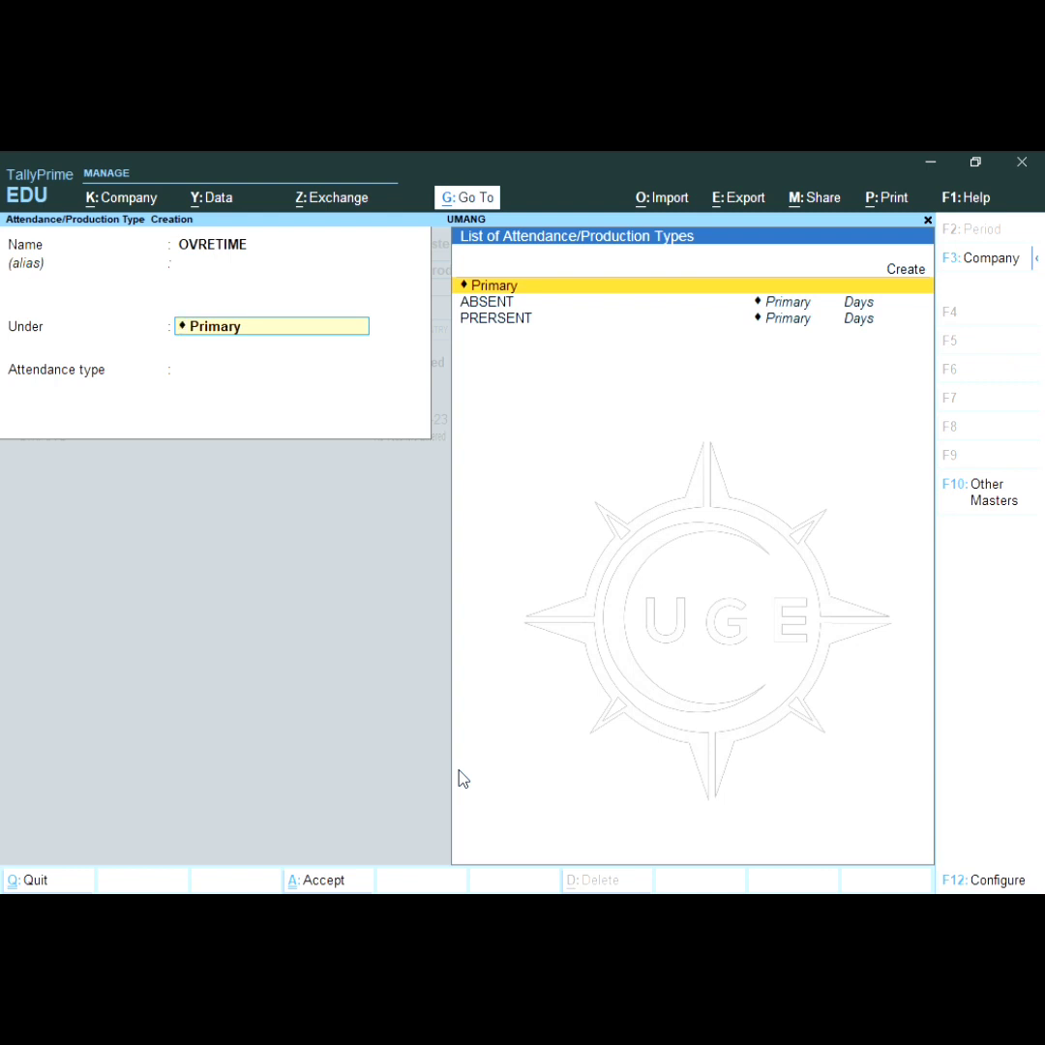
key("Return")
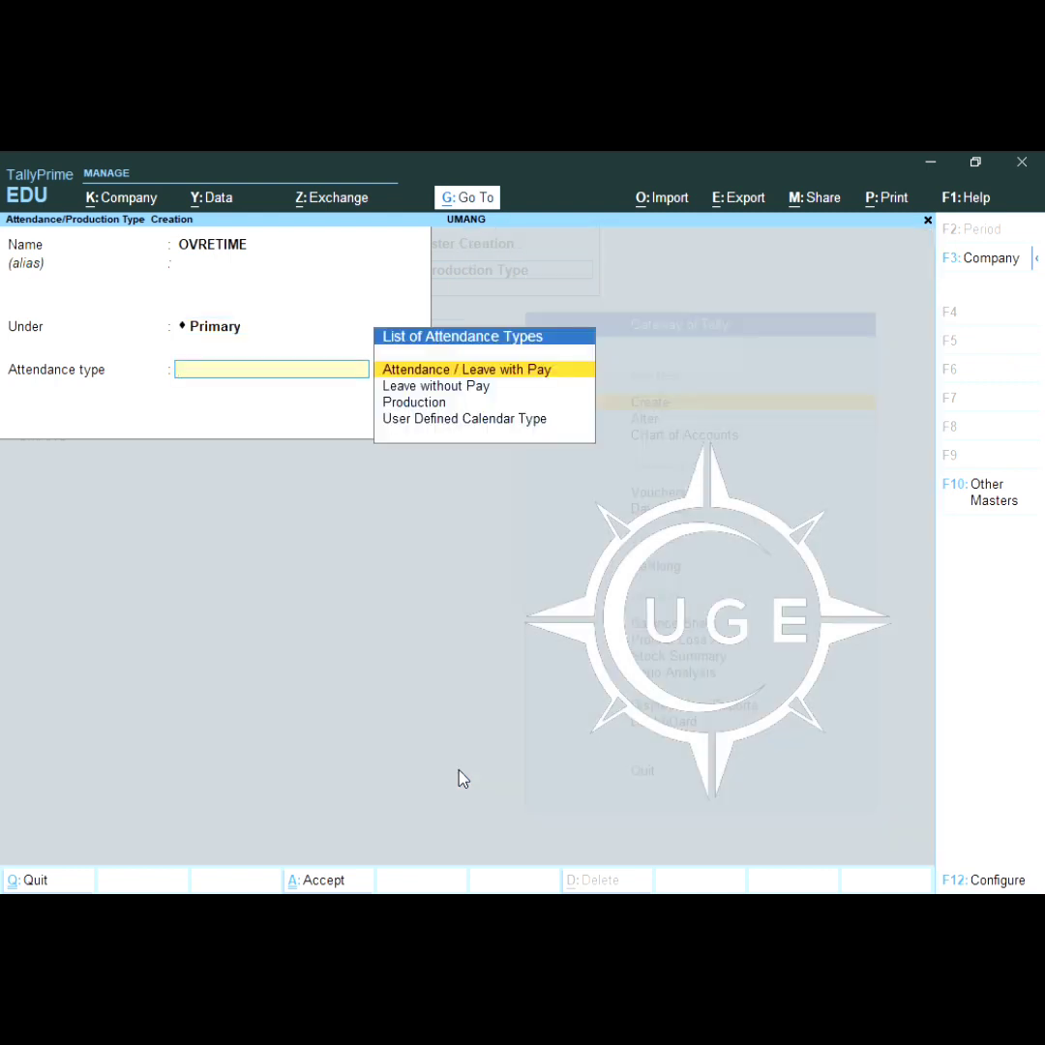
key("Down")
key("Down")
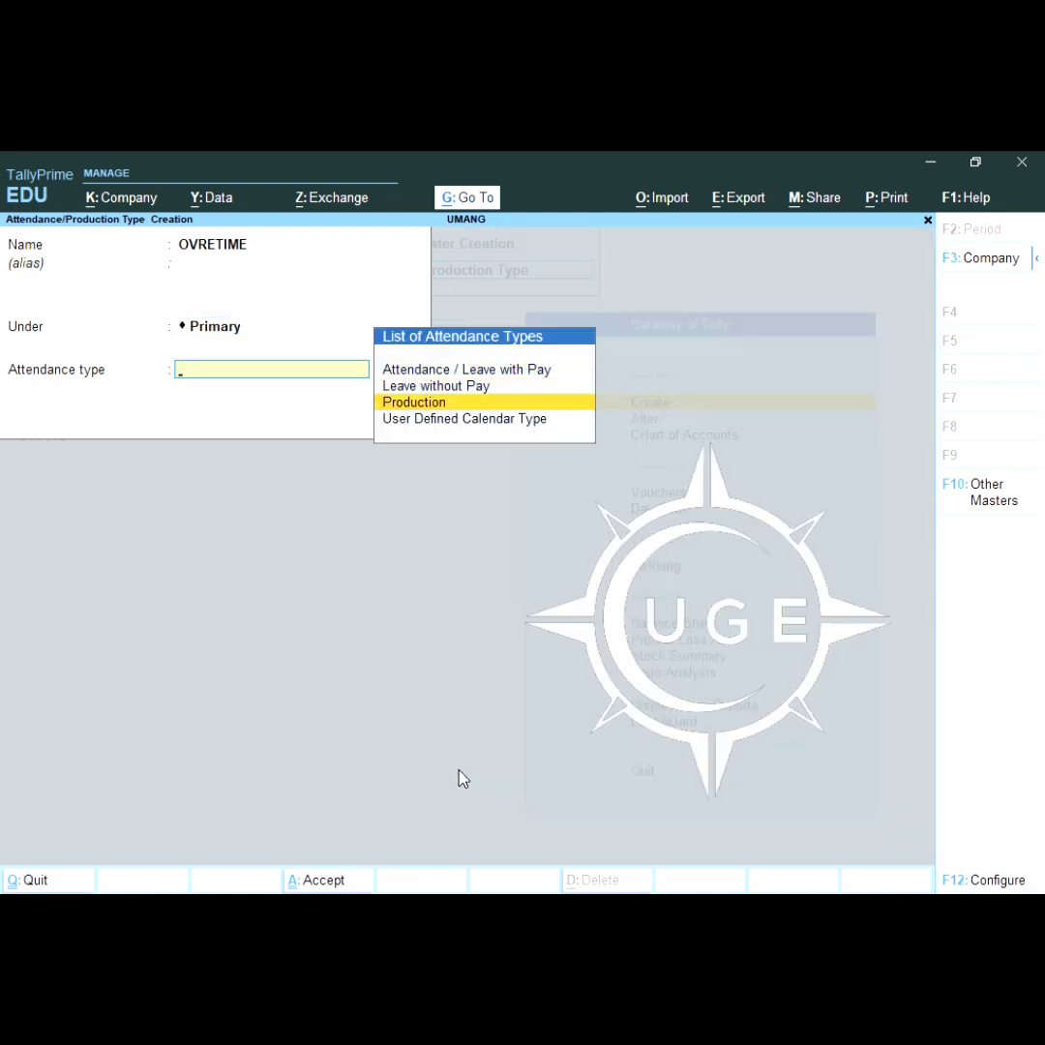
key("Return")
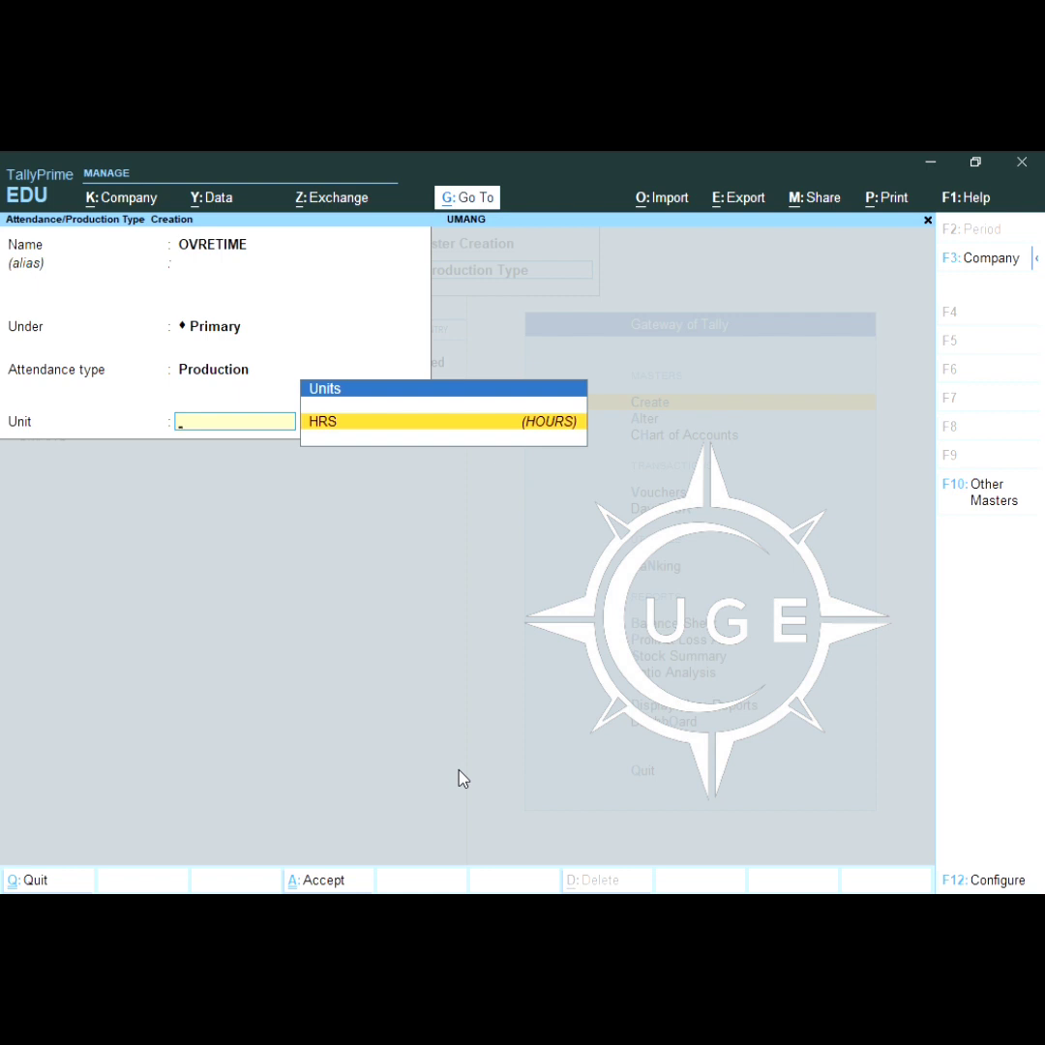
key("Return")
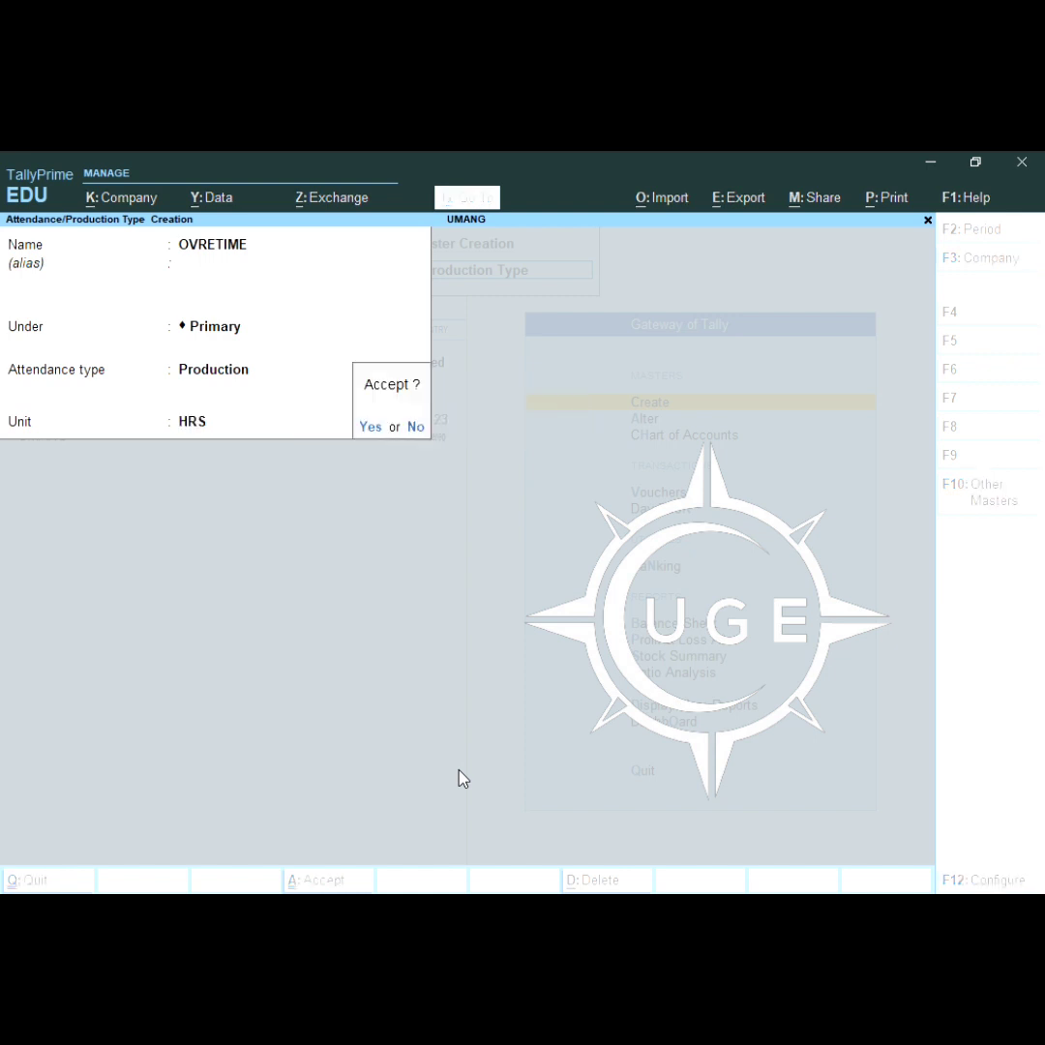
key("Return")
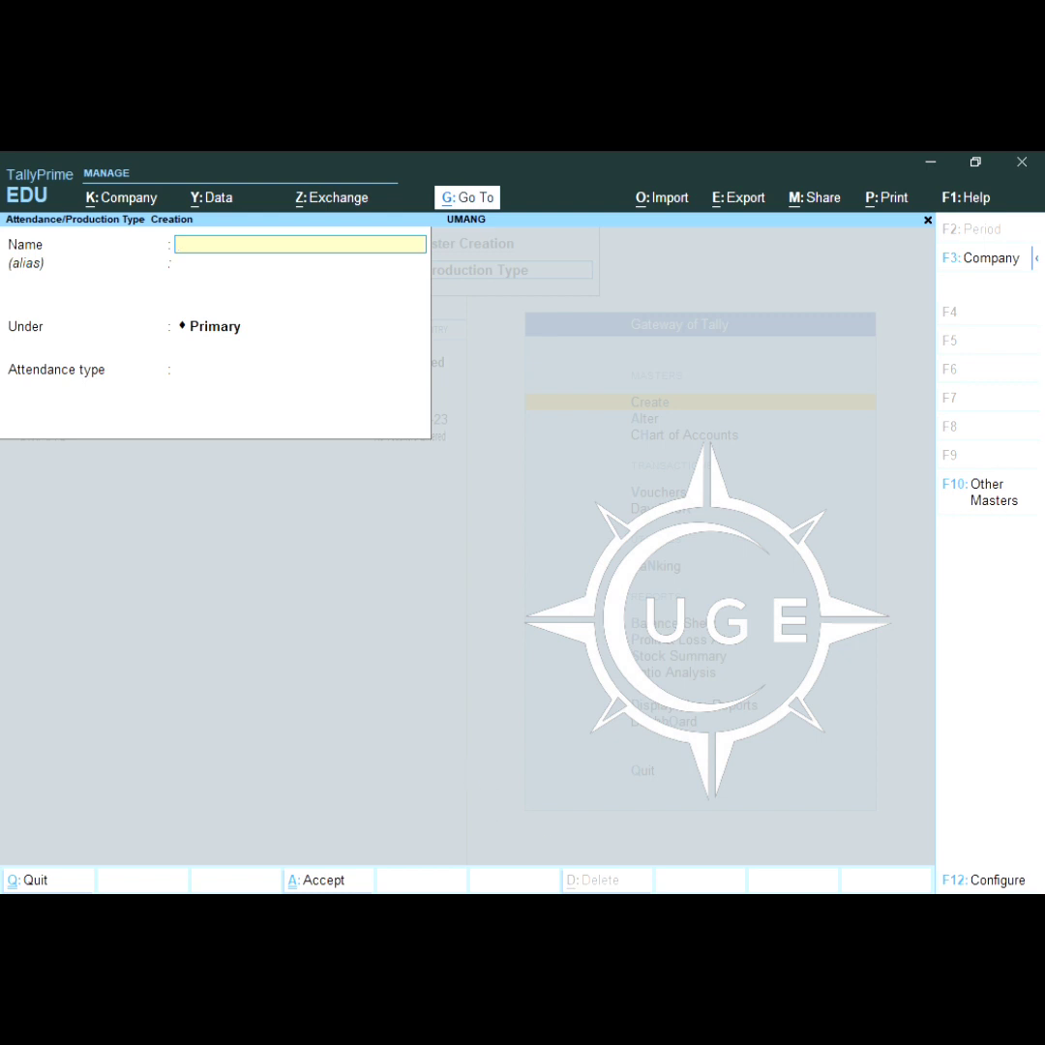
Step: Create employee group ENGINERS under Primary with no salary details, then exit group creation
key("Escape")
key("Return")
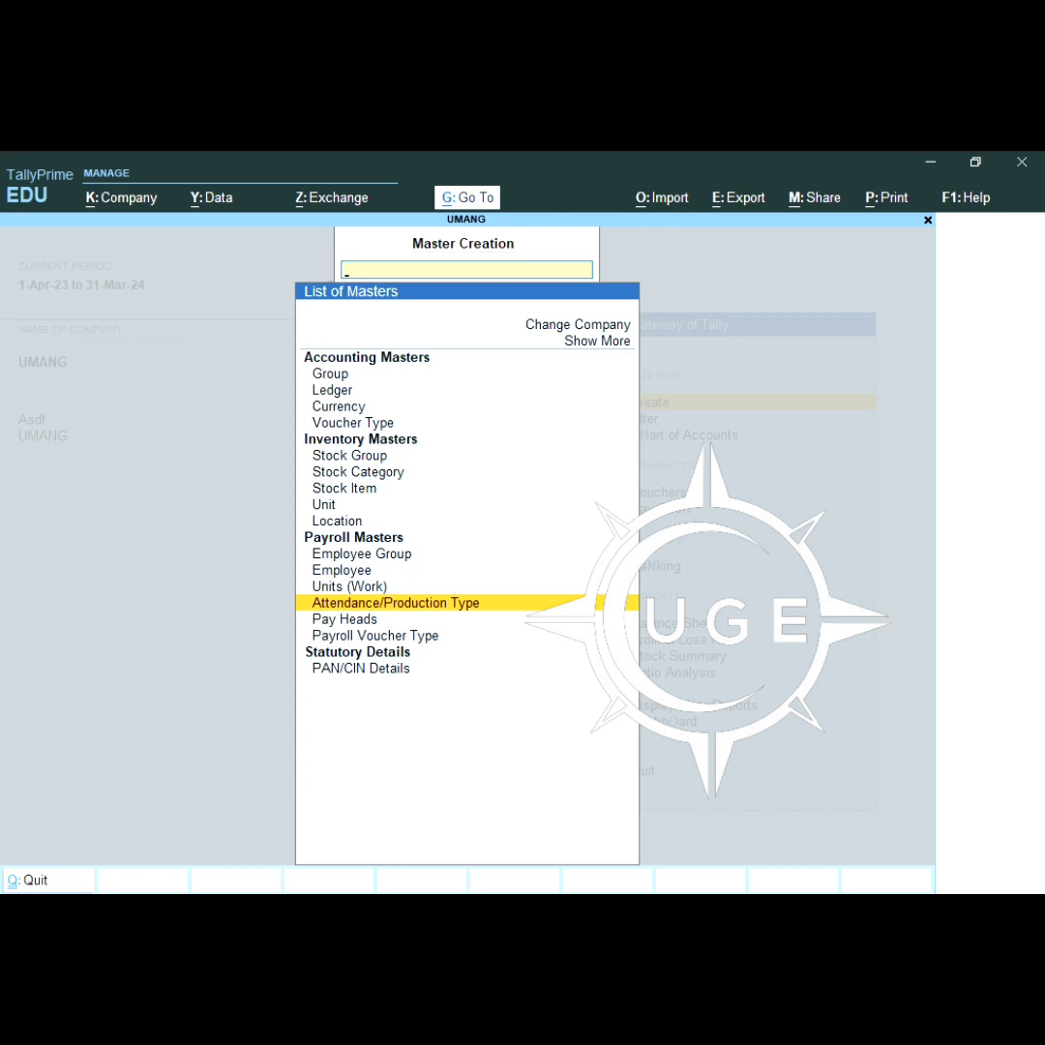
key("Up")
key("Up")
key("Up")
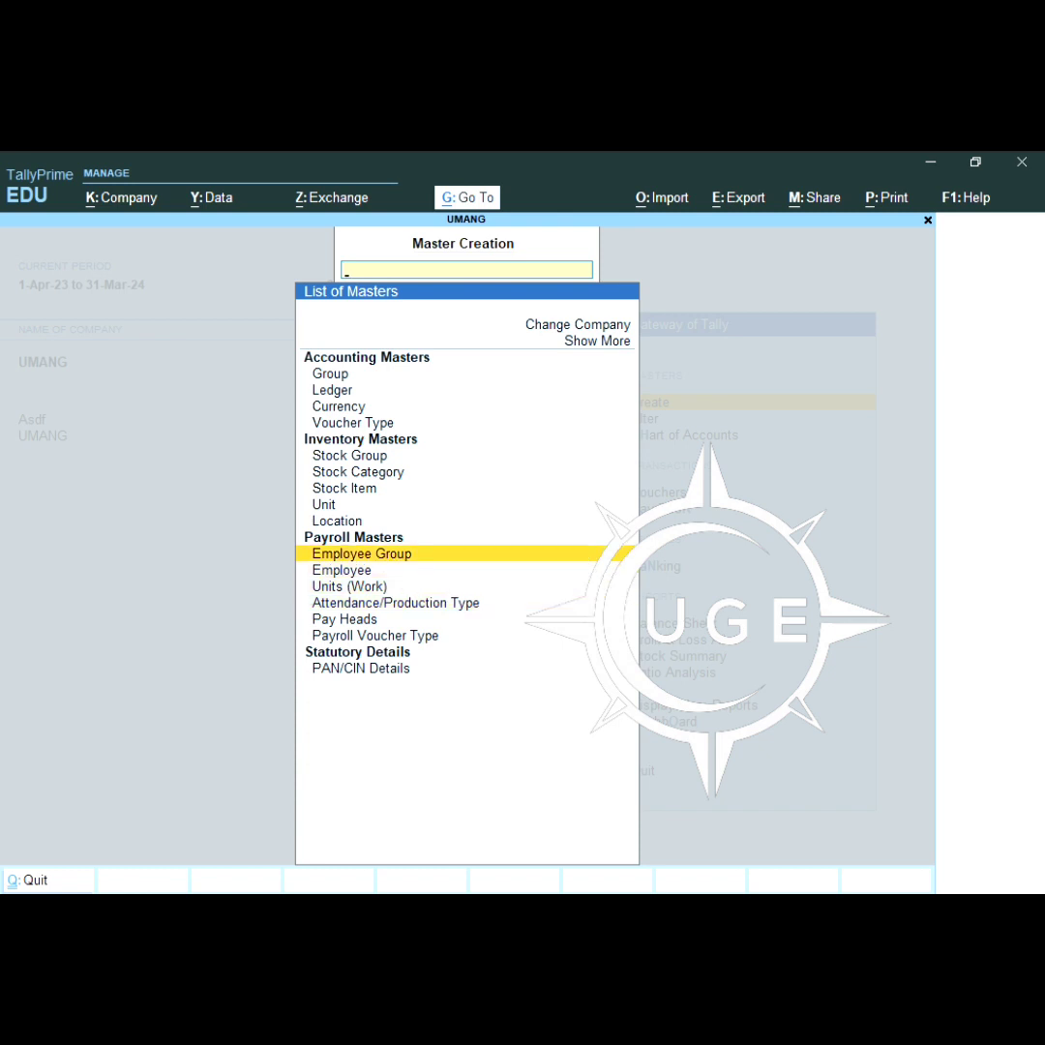
key("Return")
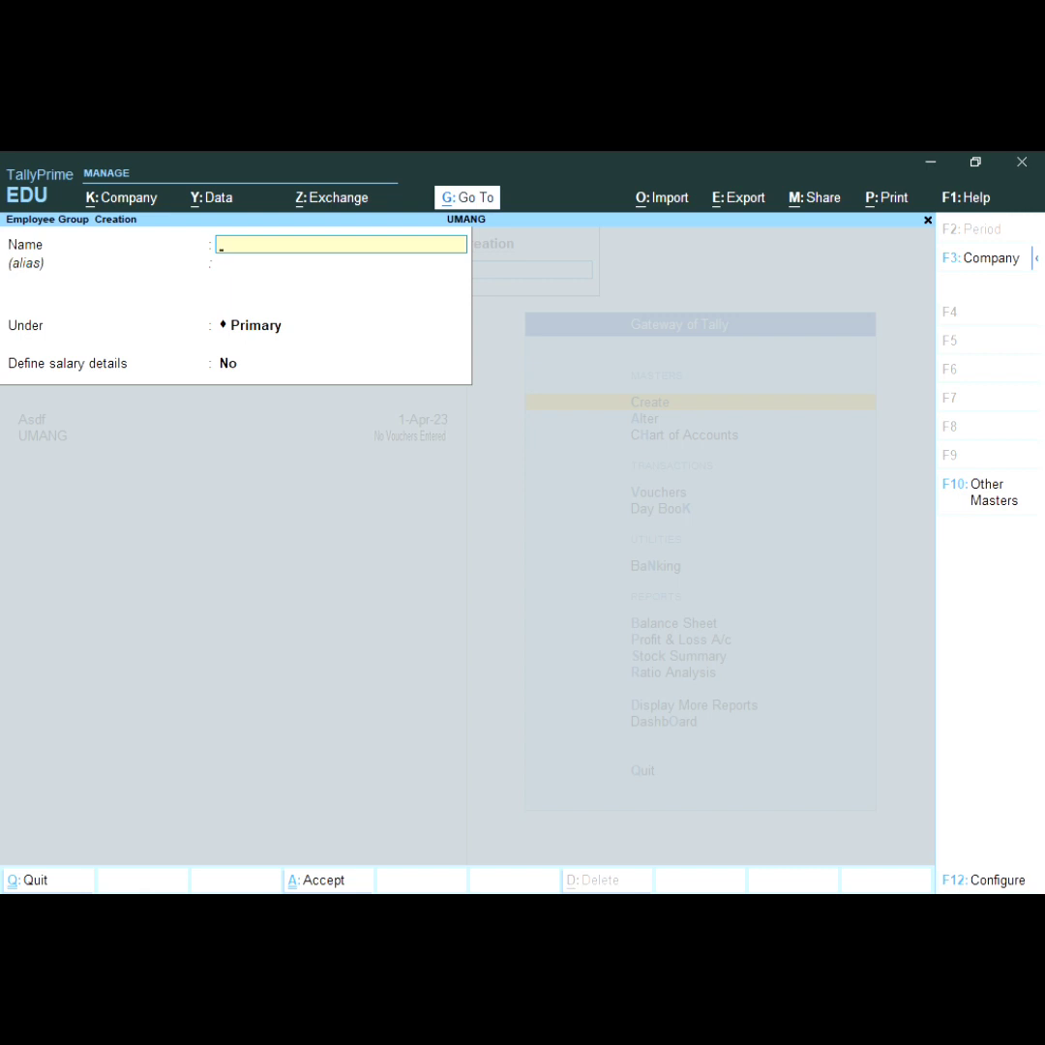
type("EN")
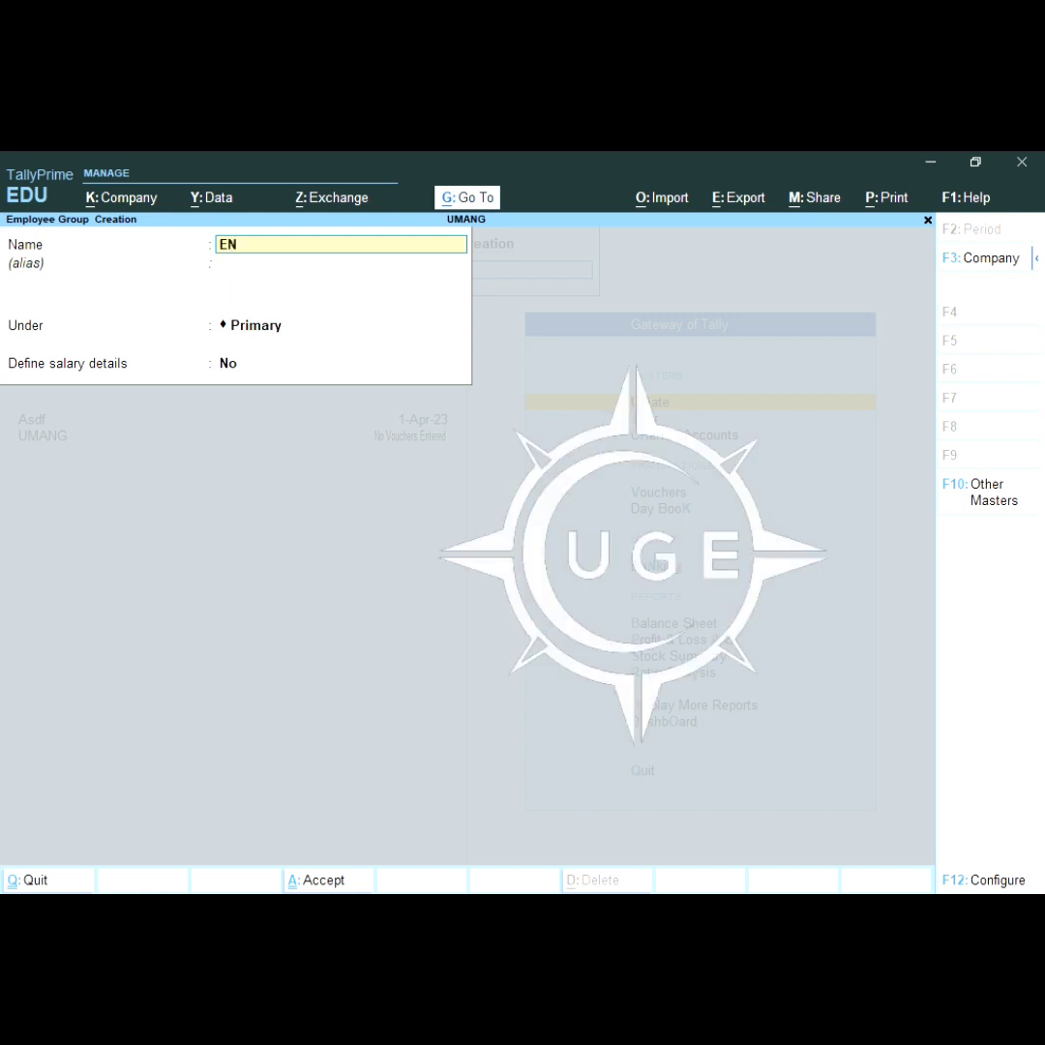
type("GINERS")
key("Return")
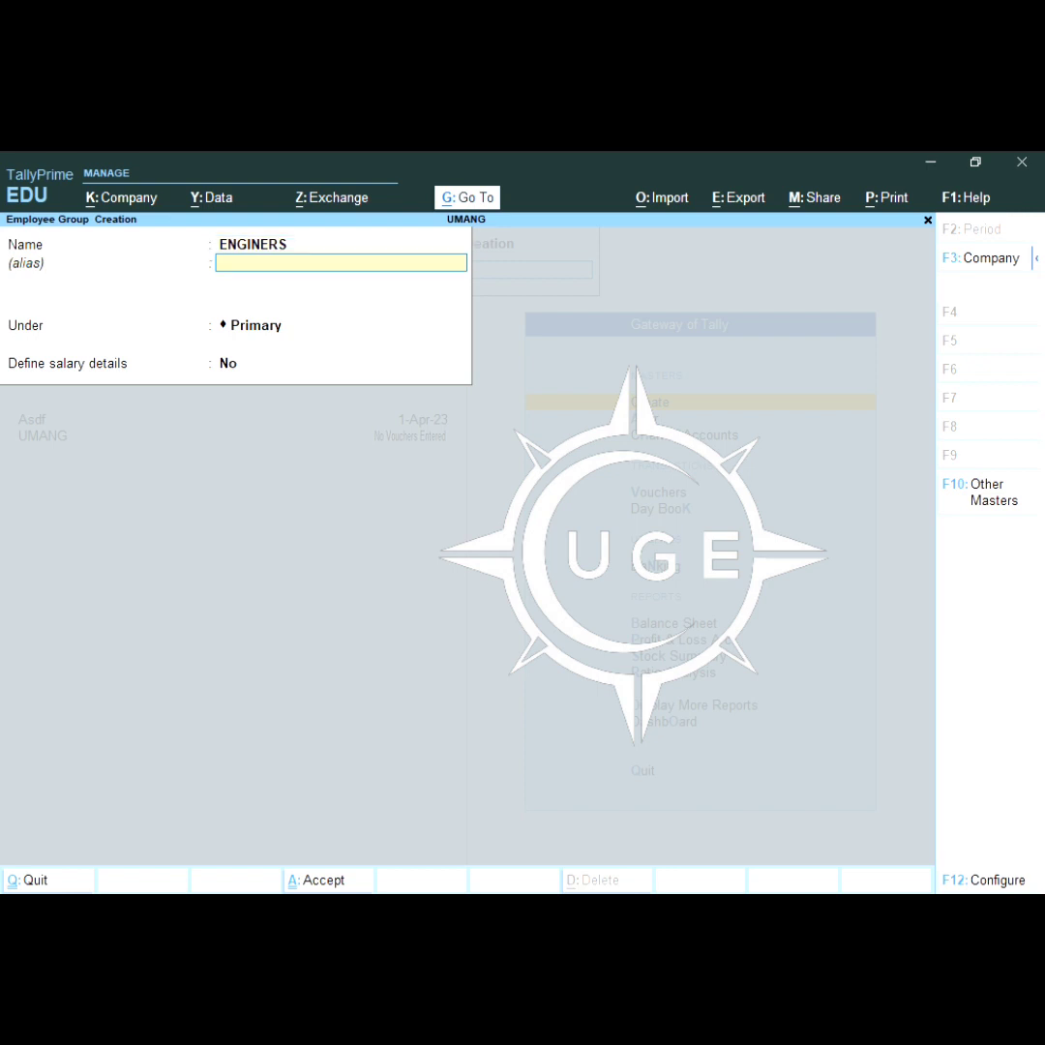
key("Return")
key("Return")
key("Return")
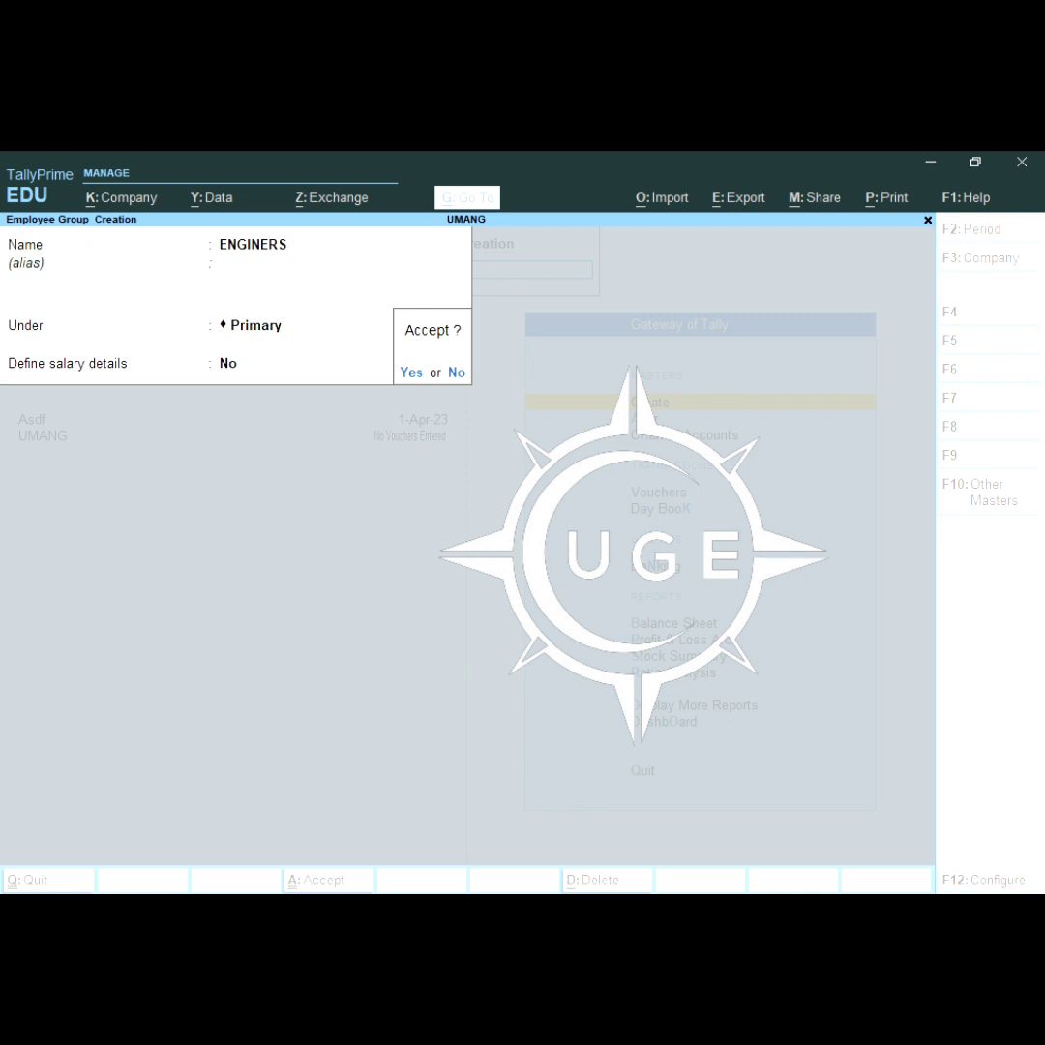
key("Return")
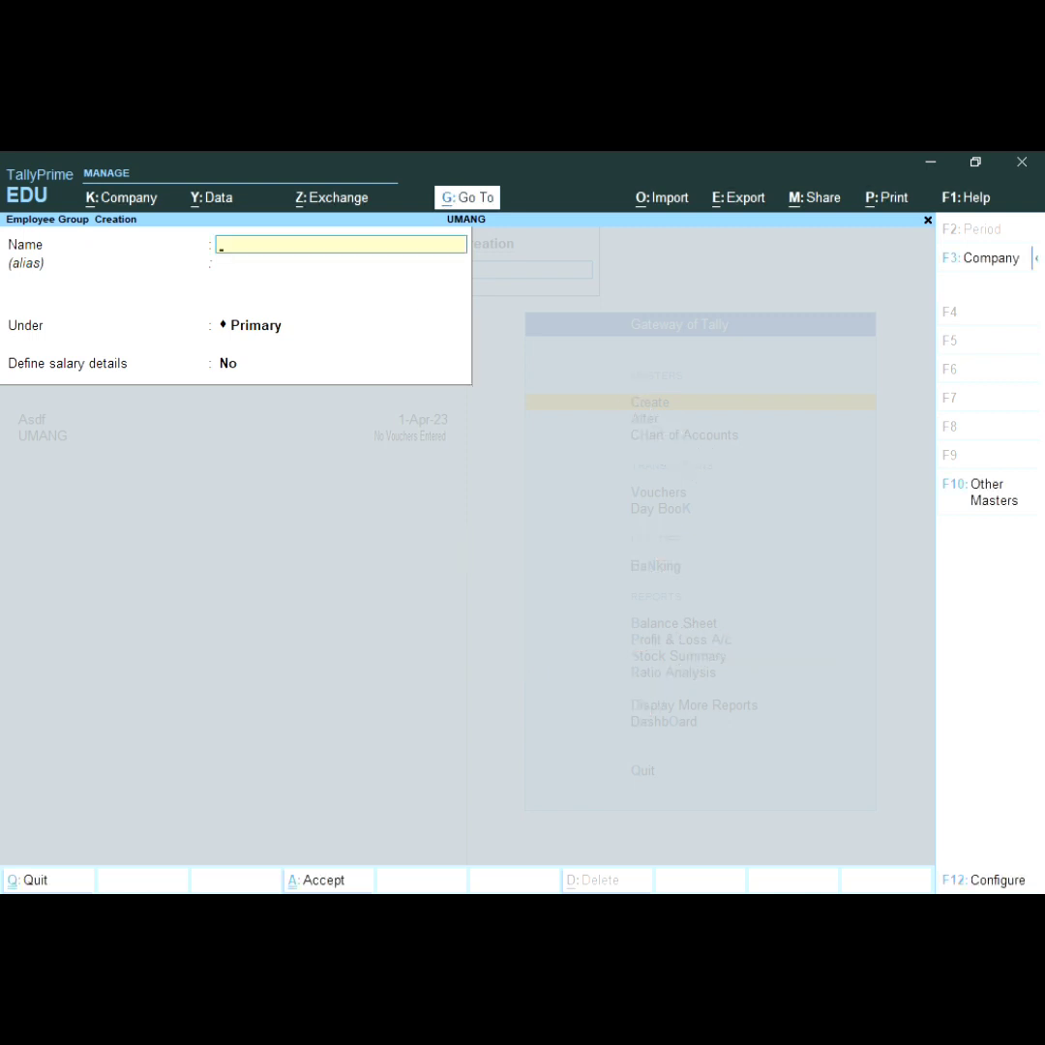
key("Escape")
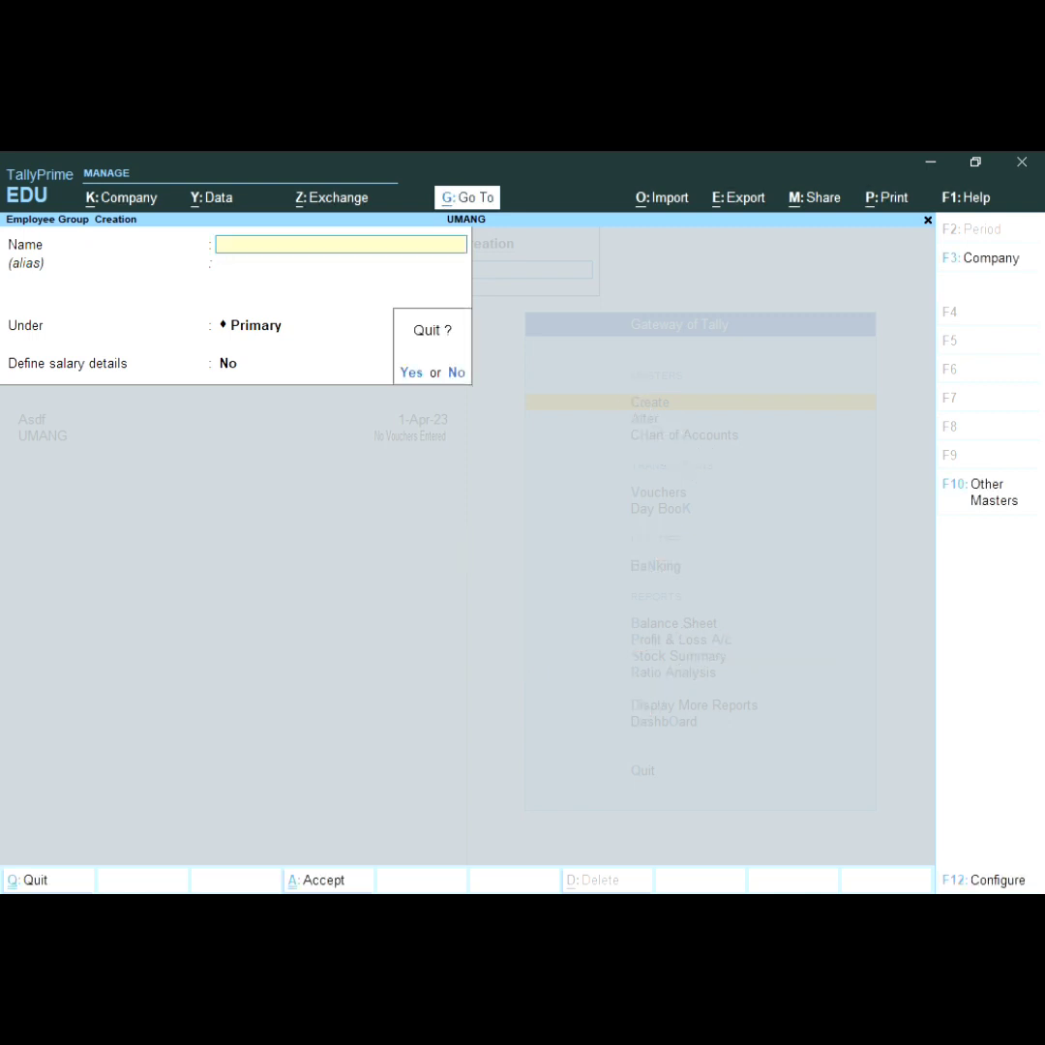
key("Return")
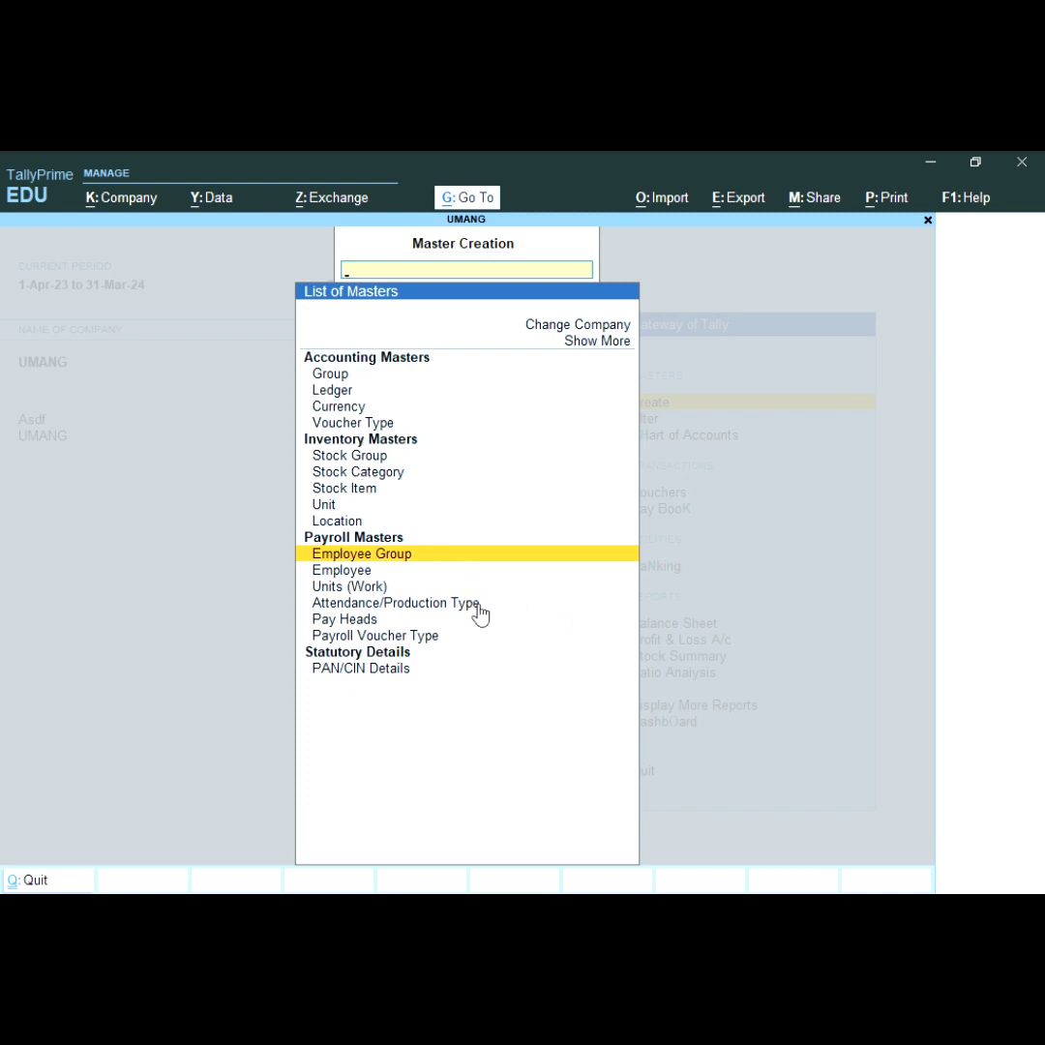
Step: Start pay head B.S as a Fixed Earnings for Employees head under Indirect Expenses
key("Down")
key("Down")
key("Down")
key("Down")
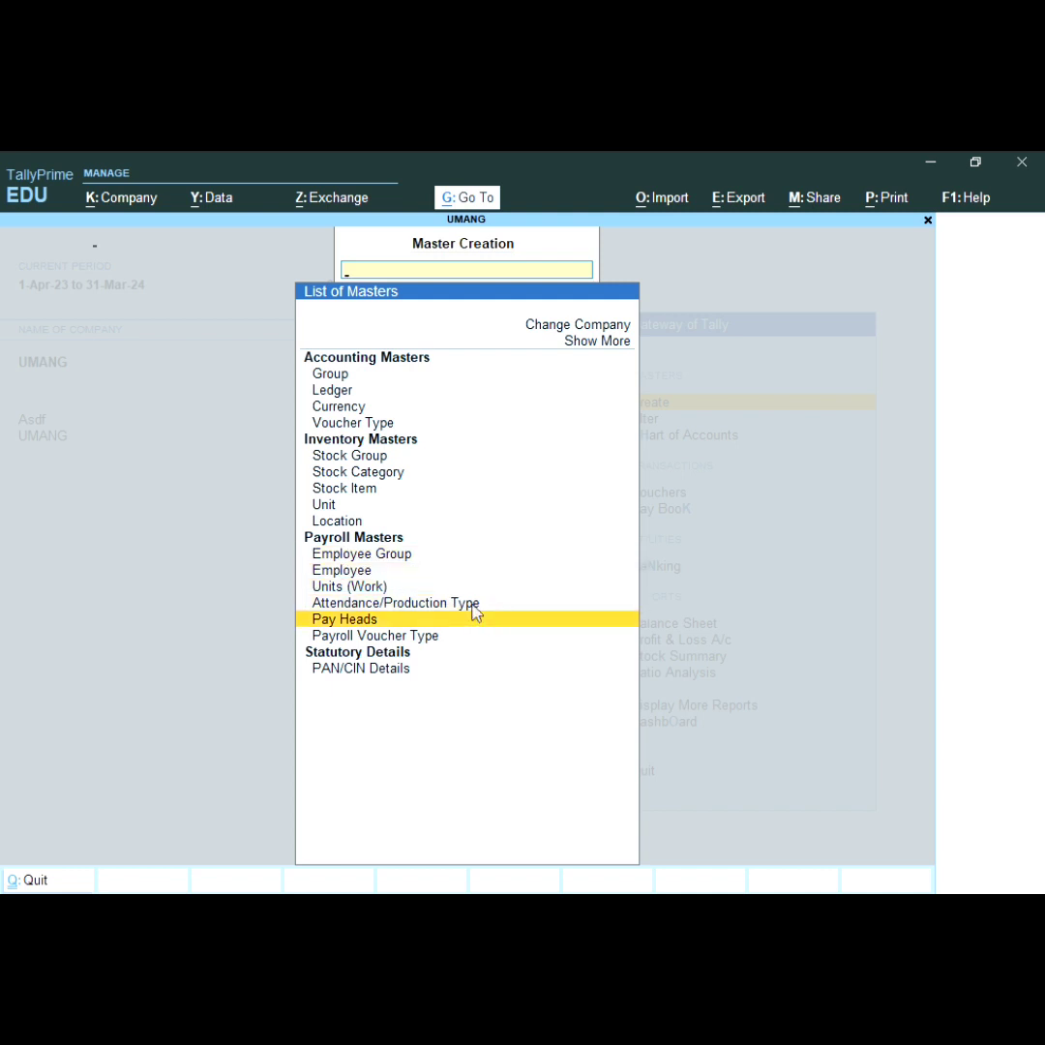
key("Return")
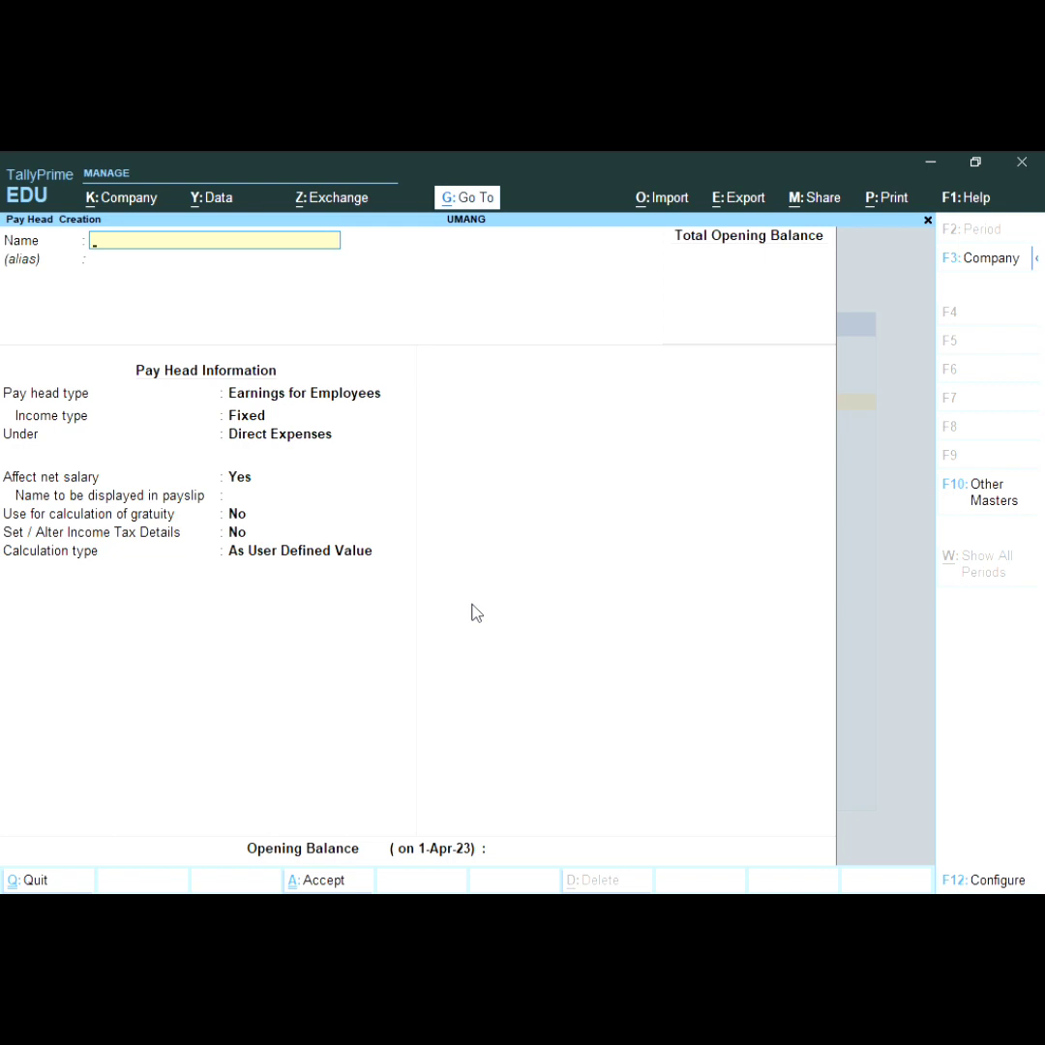
type("B.S")
key("Return")
key("Return")
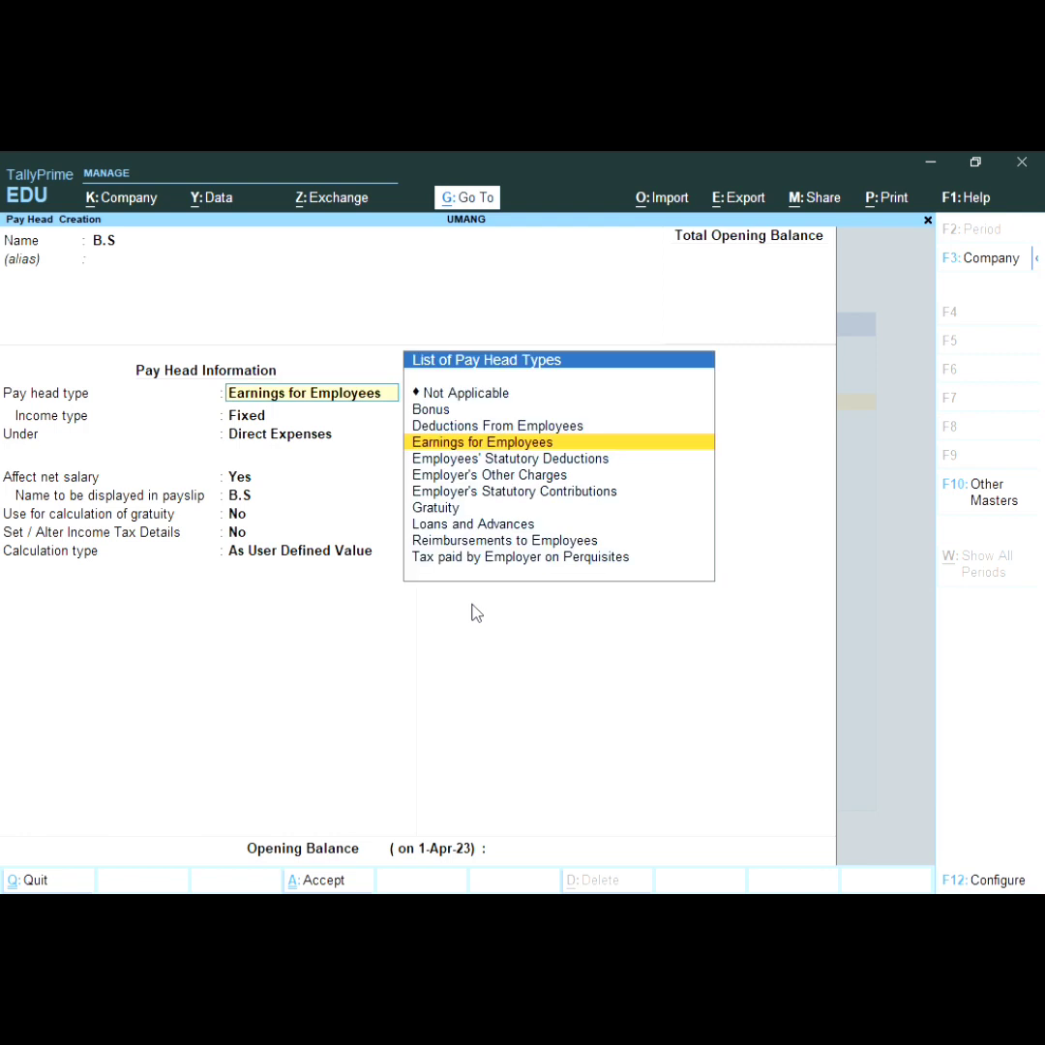
key("Return")
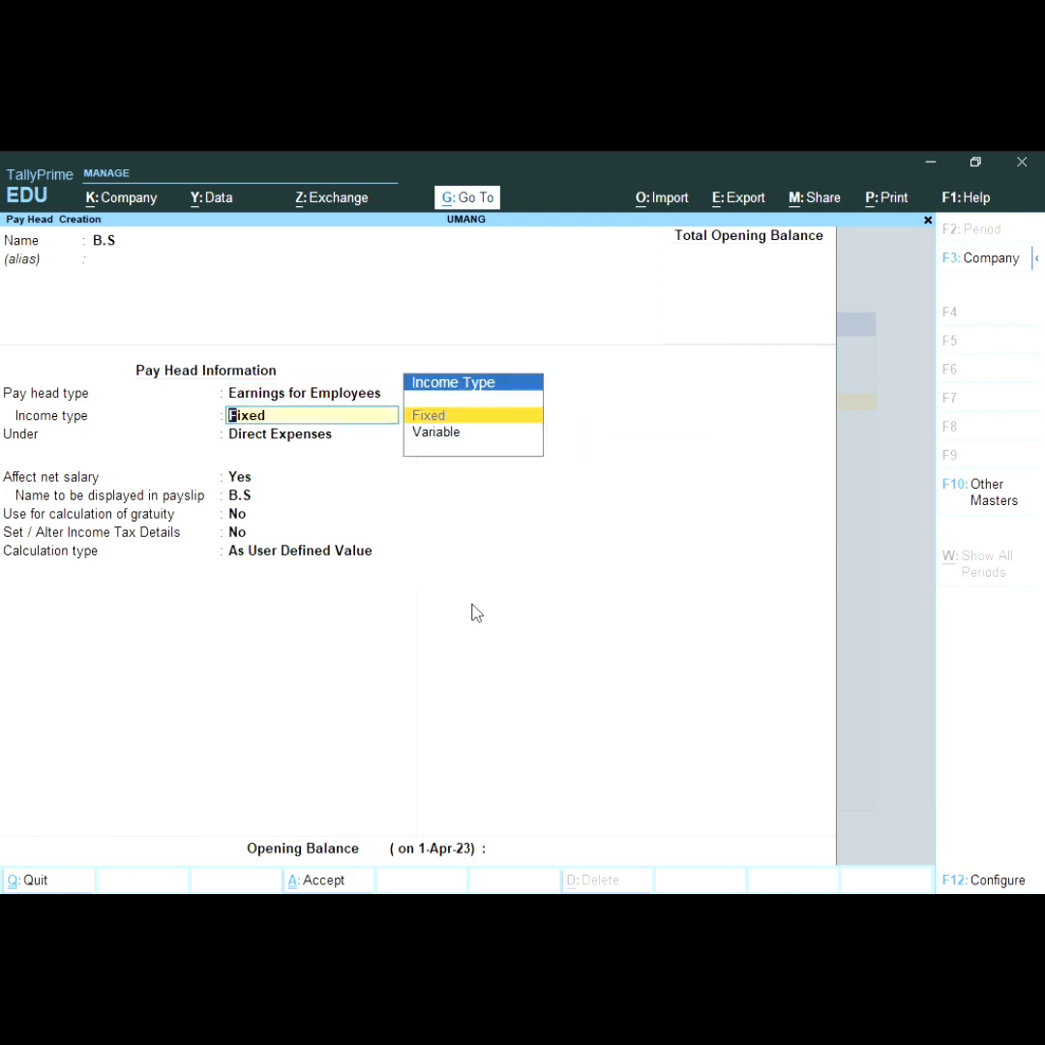
key("Return")
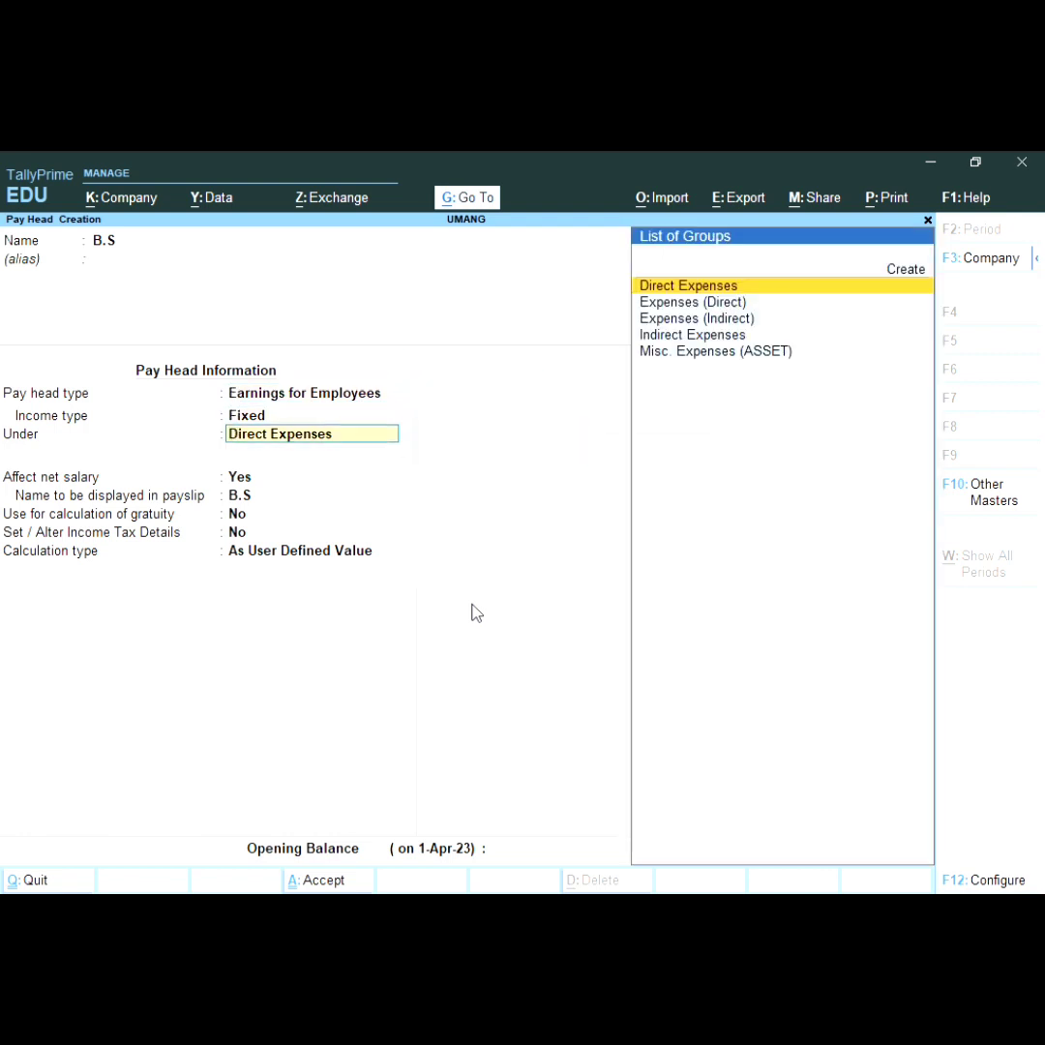
key("Down")
key("Down")
key("Down")
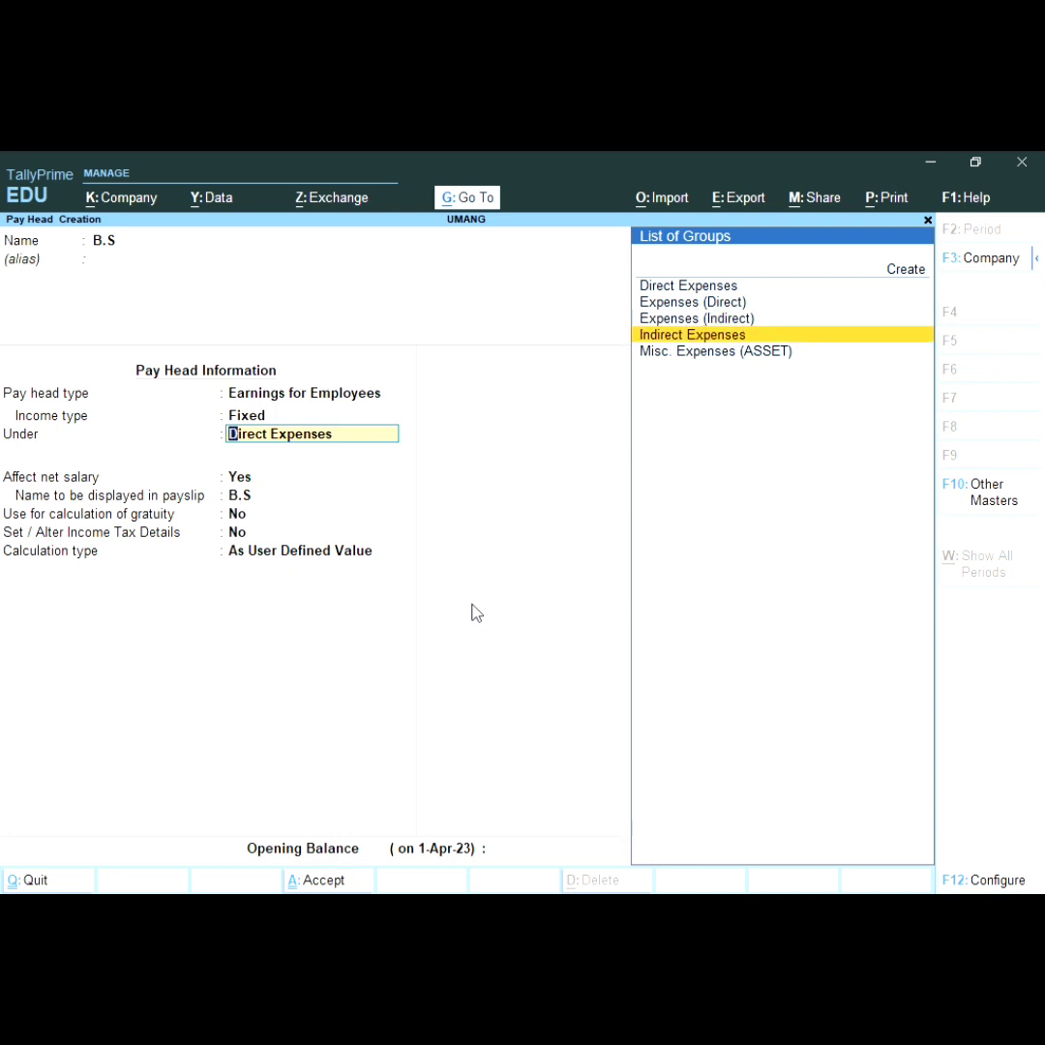
key("Return")
key("Return")
key("Return")
key("Return")
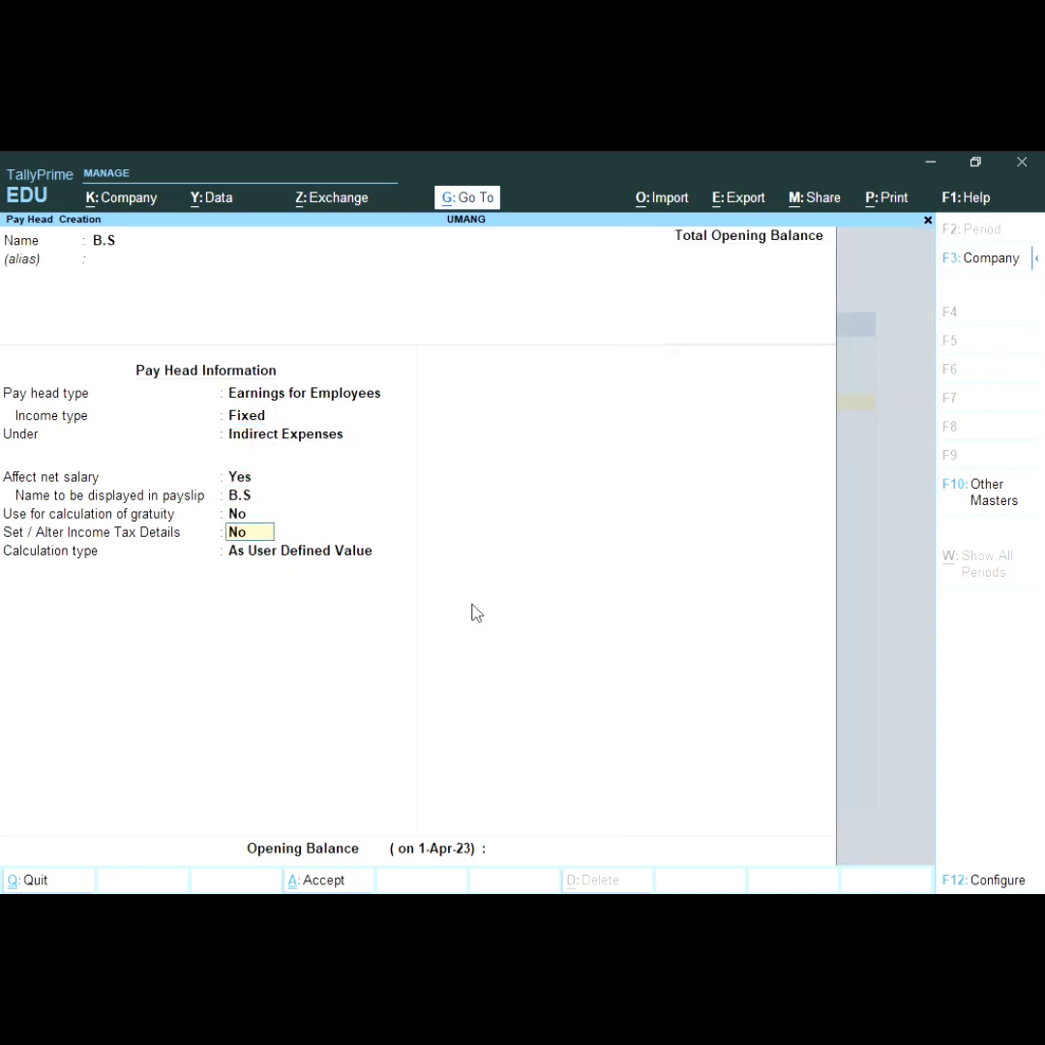
key("Return")
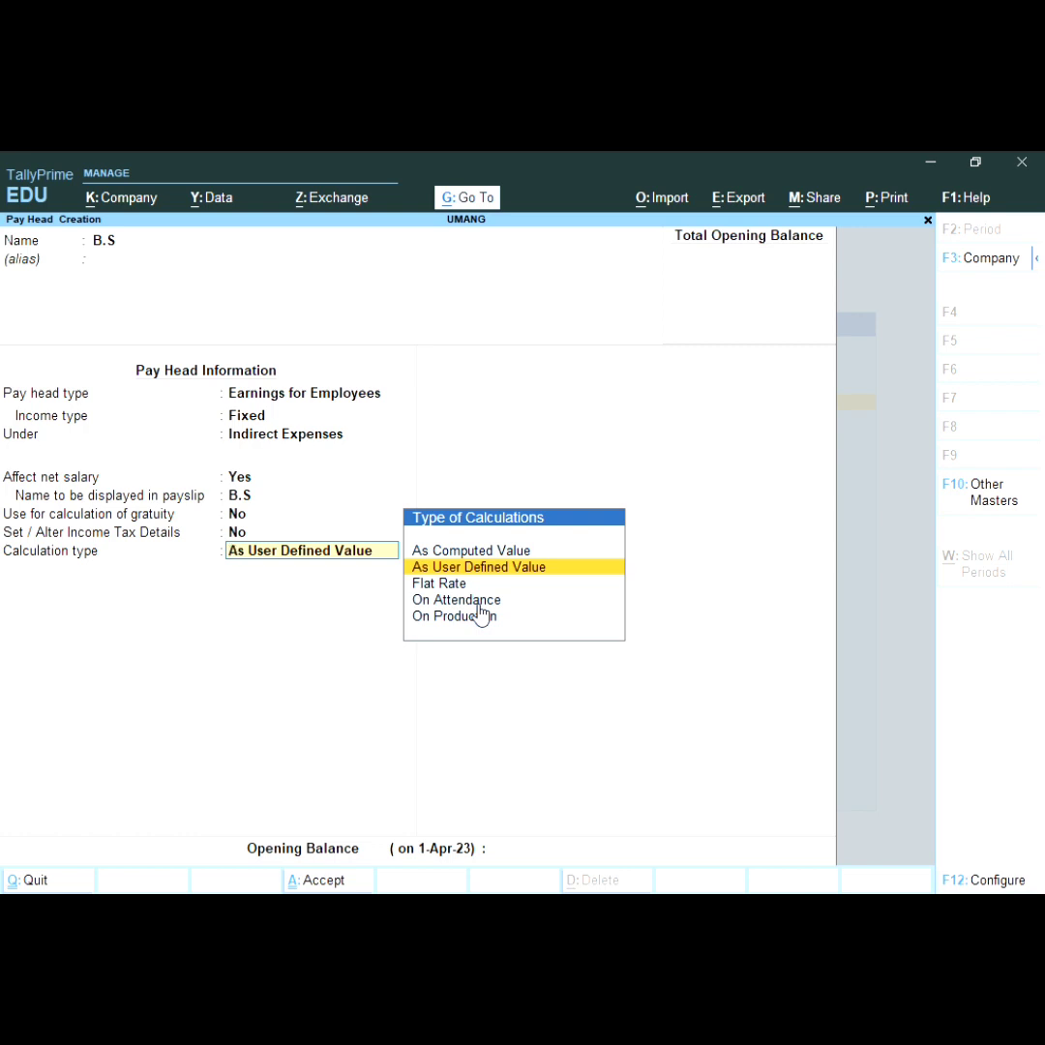
Step: Set B.S to calculate On Attendance using PRERSENT, with calculation period Months
key("Up")
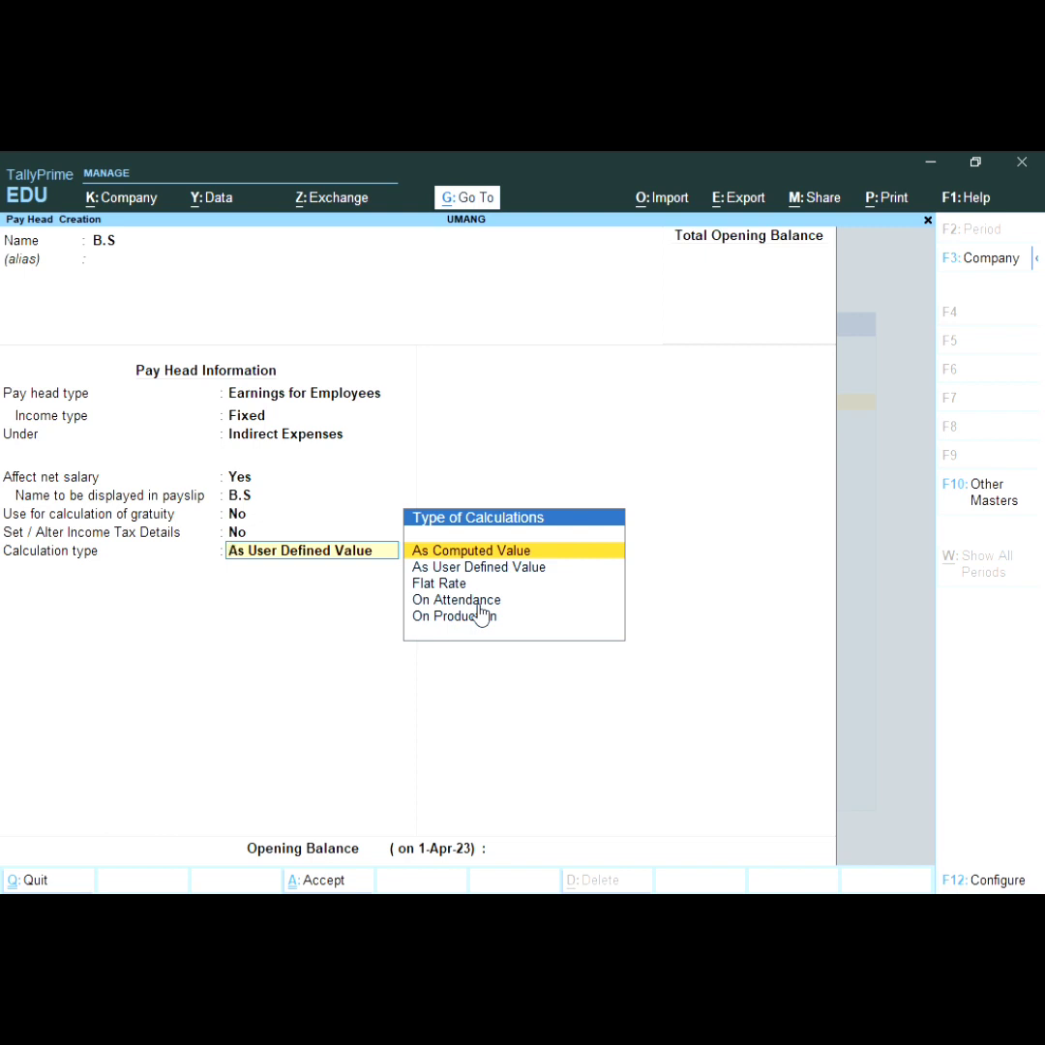
key("Down")
key("Down")
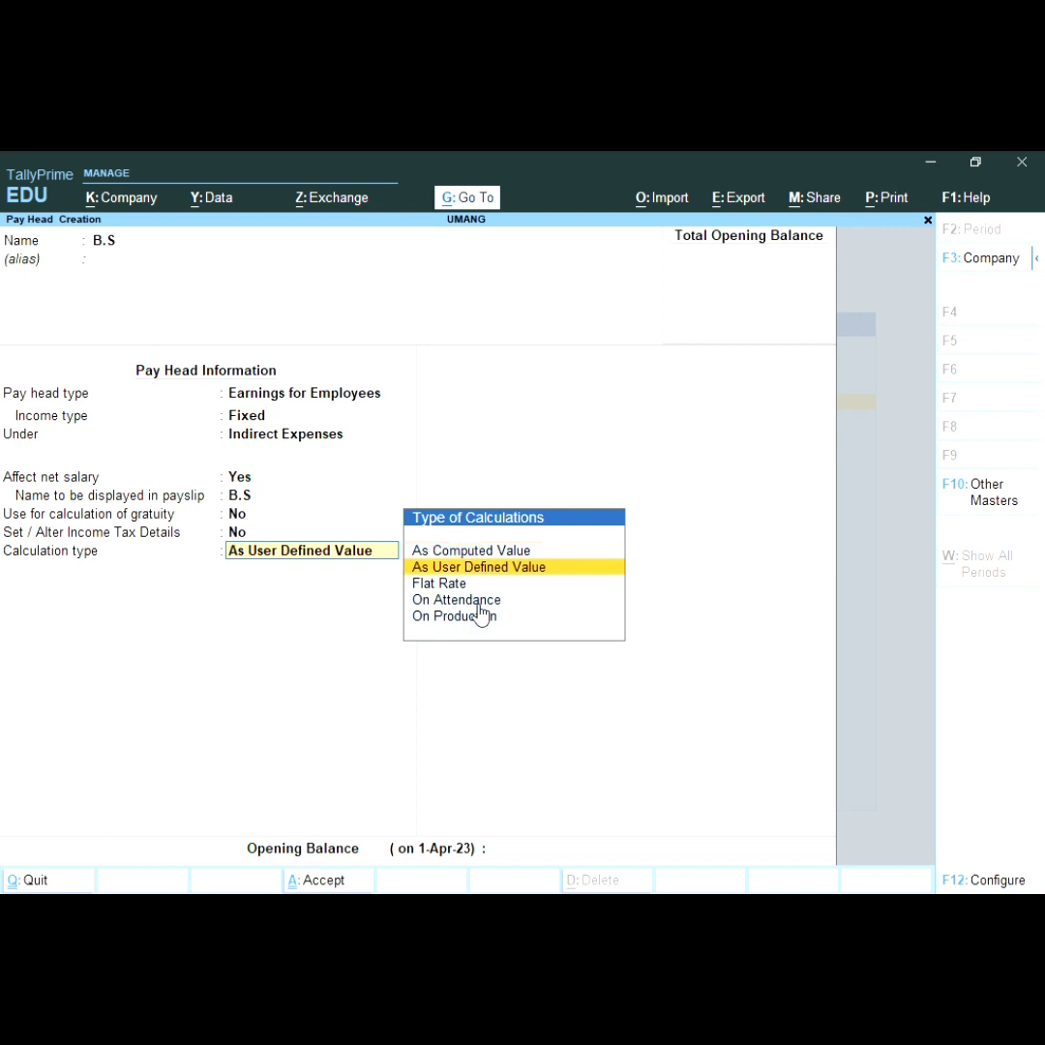
key("Up")
key("Up")
key("Return")
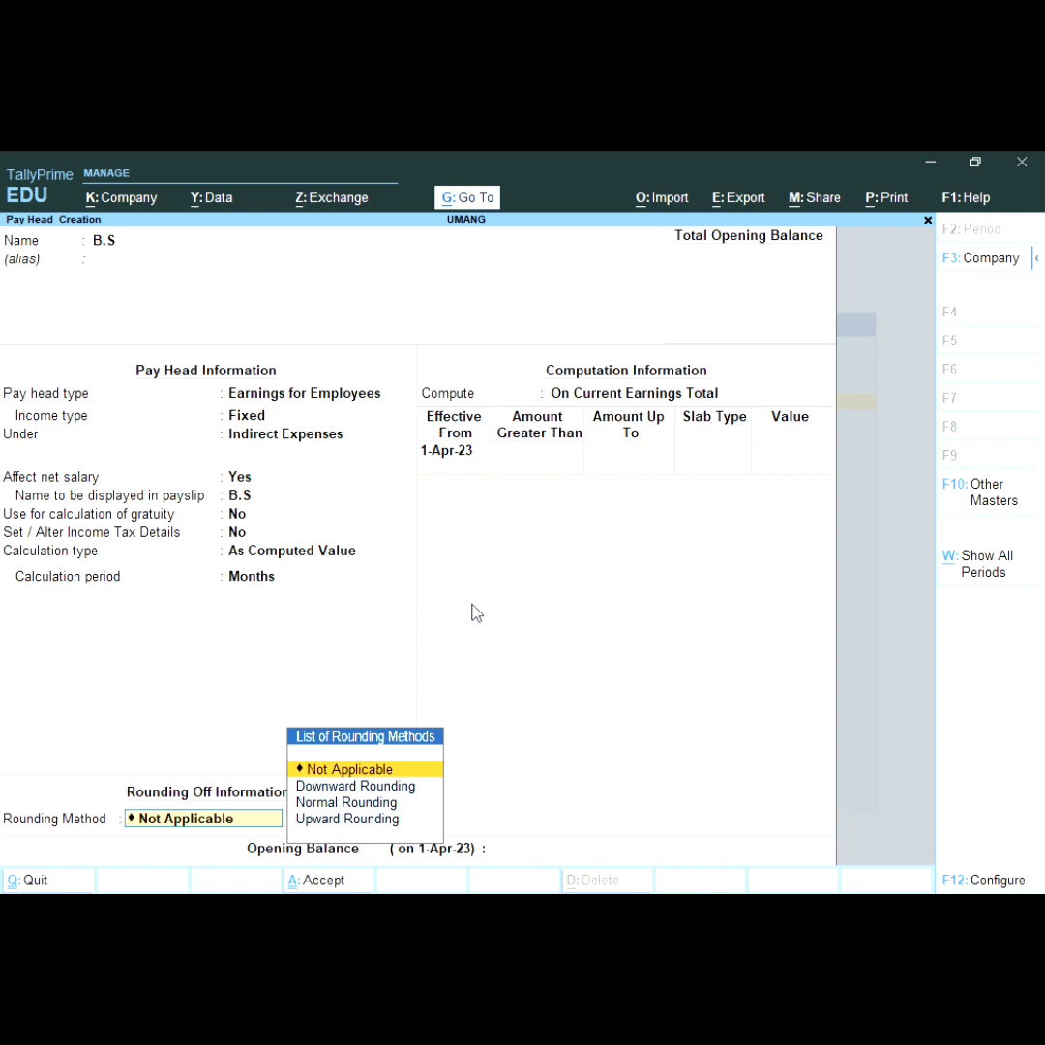
key("BackSpace")
key("BackSpace")
key("BackSpace")
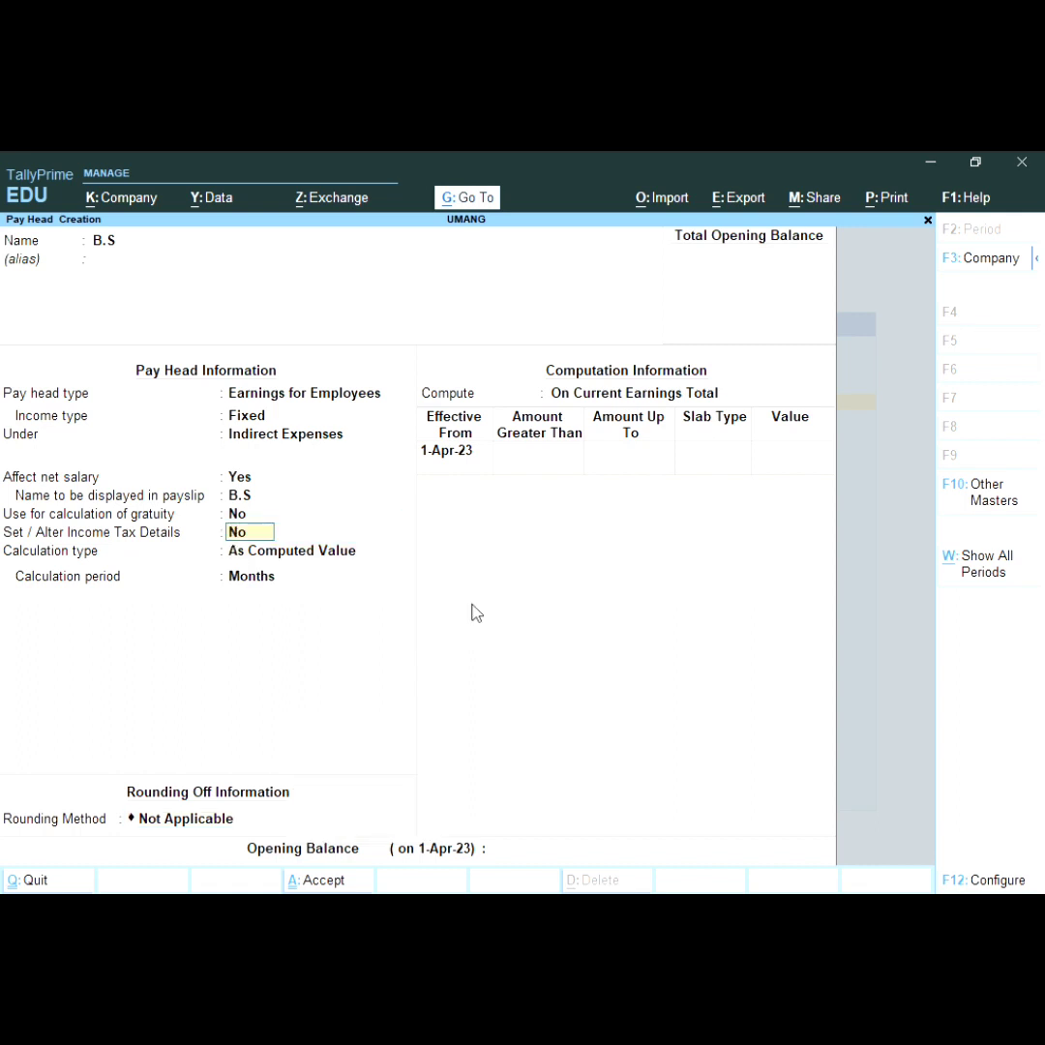
key("Return")
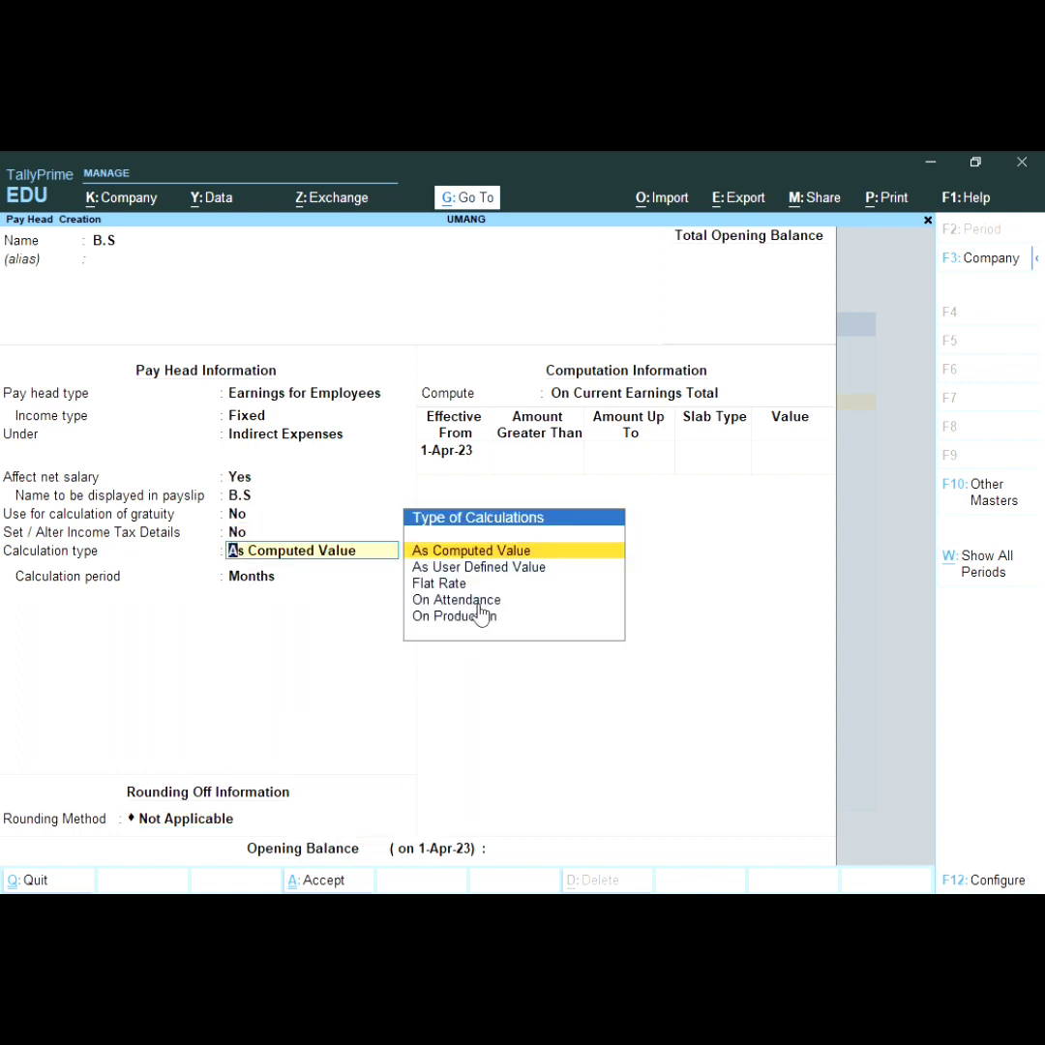
key("Down")
key("Down")
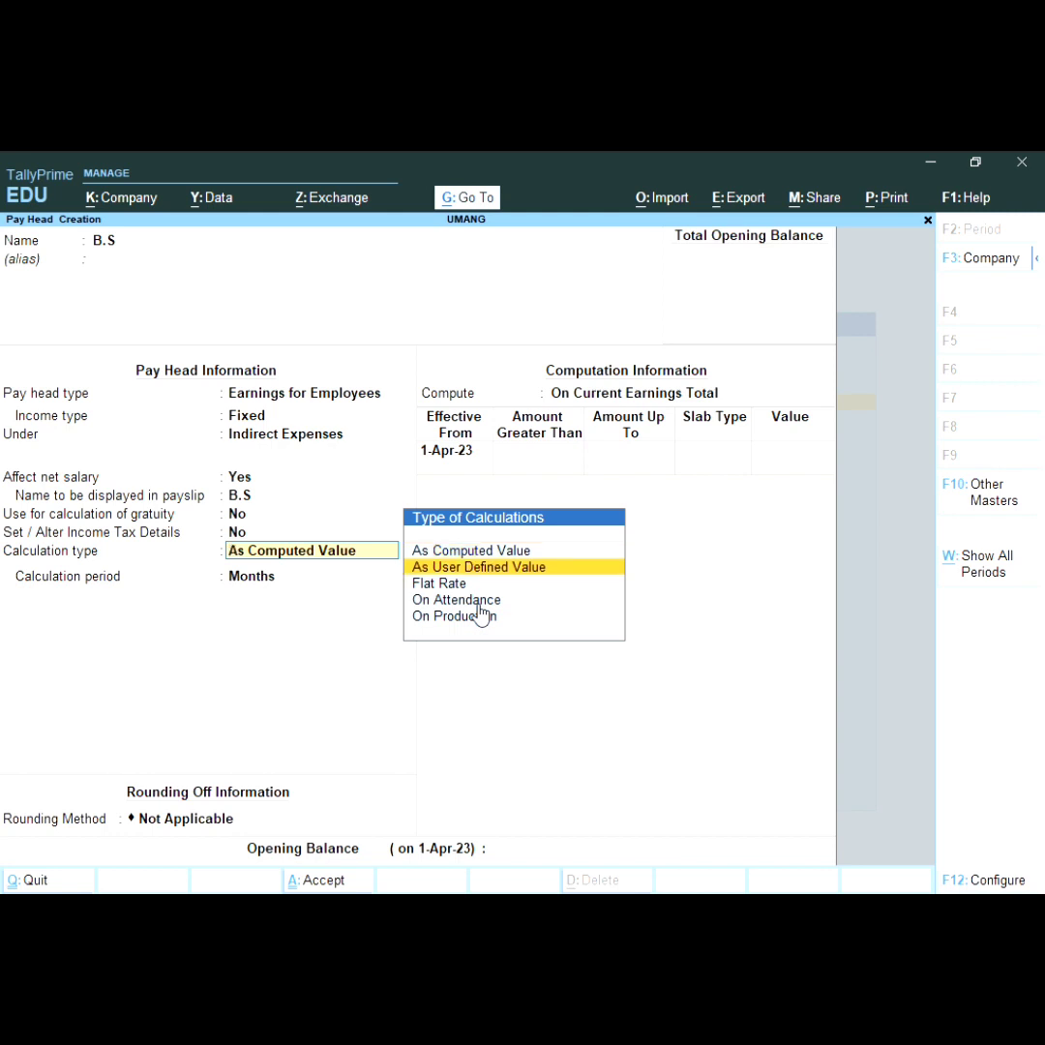
key("Down")
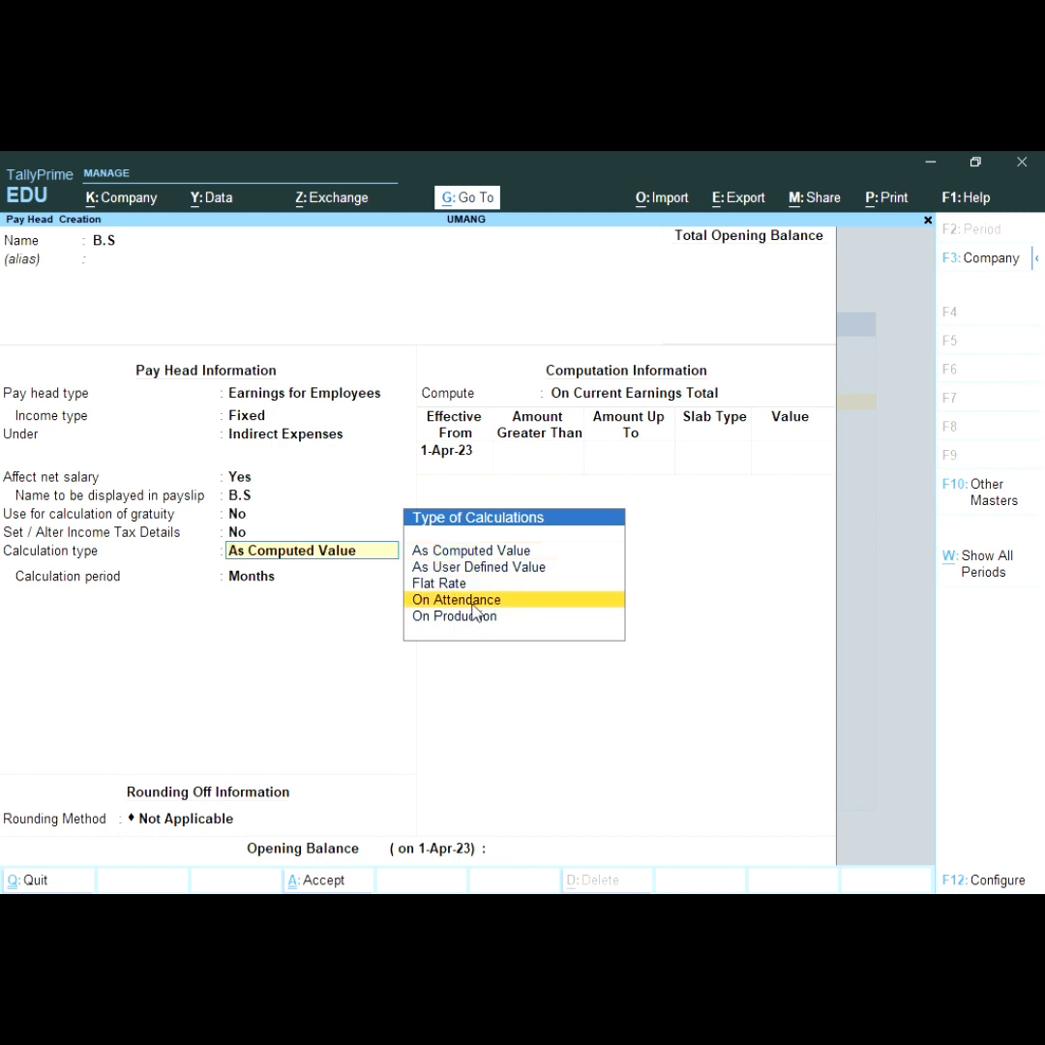
key("Return")
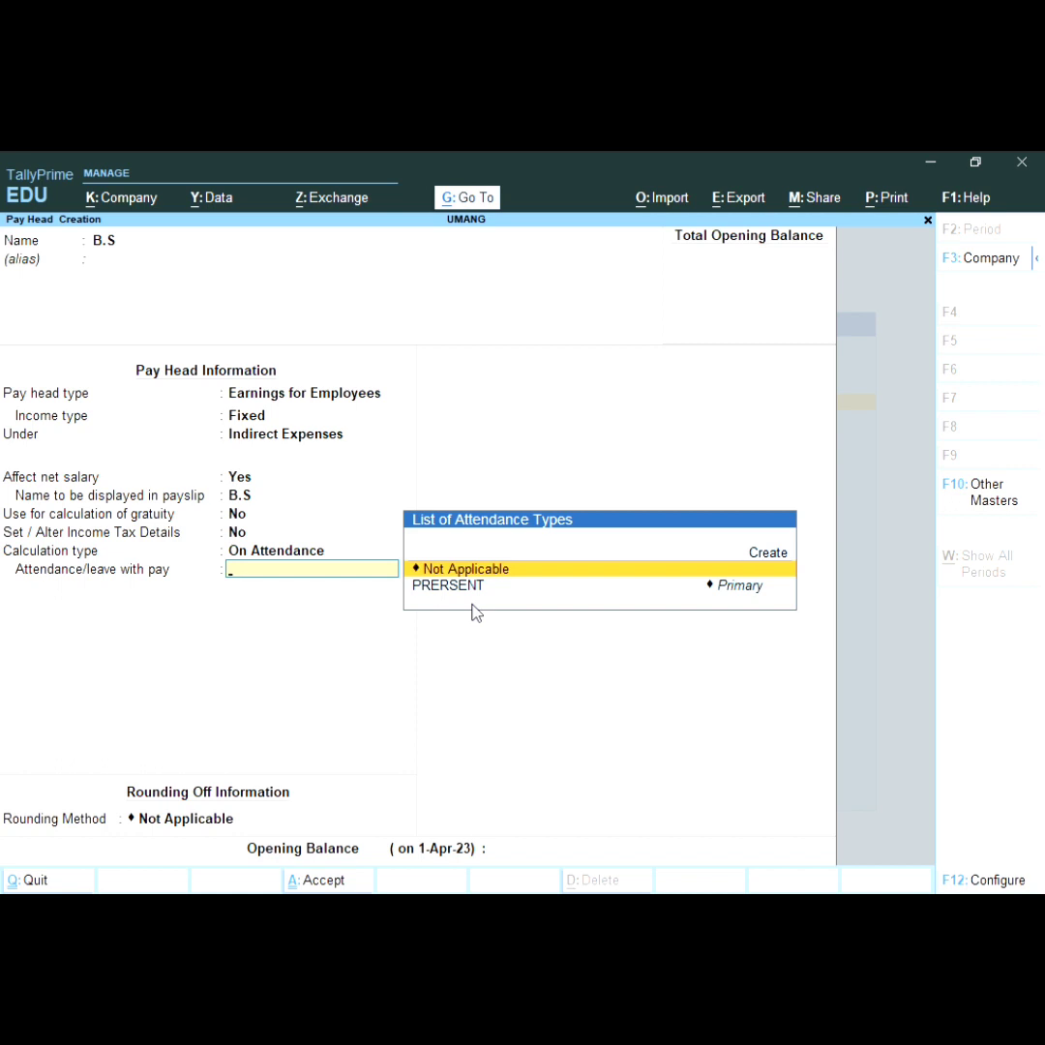
key("Down")
key("Return")
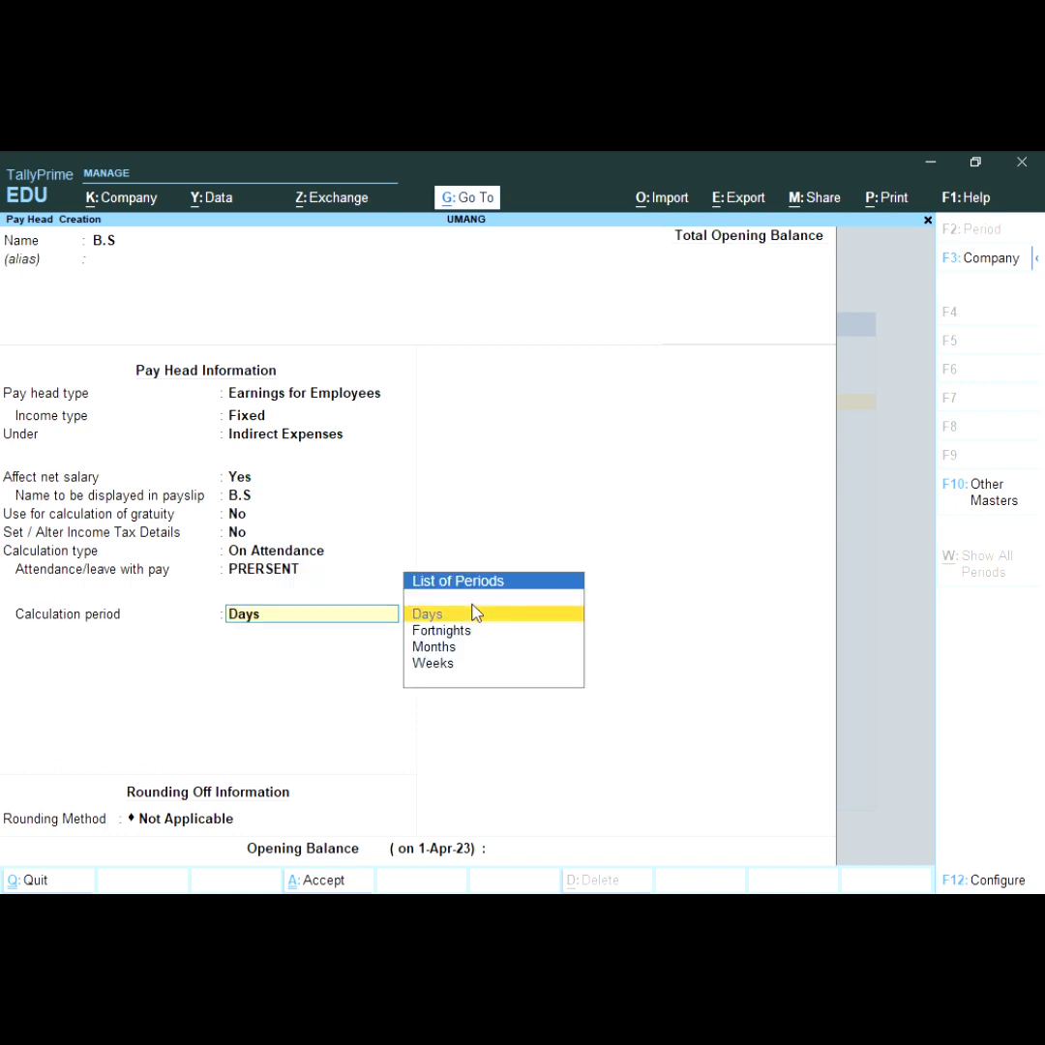
key("Down")
key("Down")
key("Down")
key("Up")
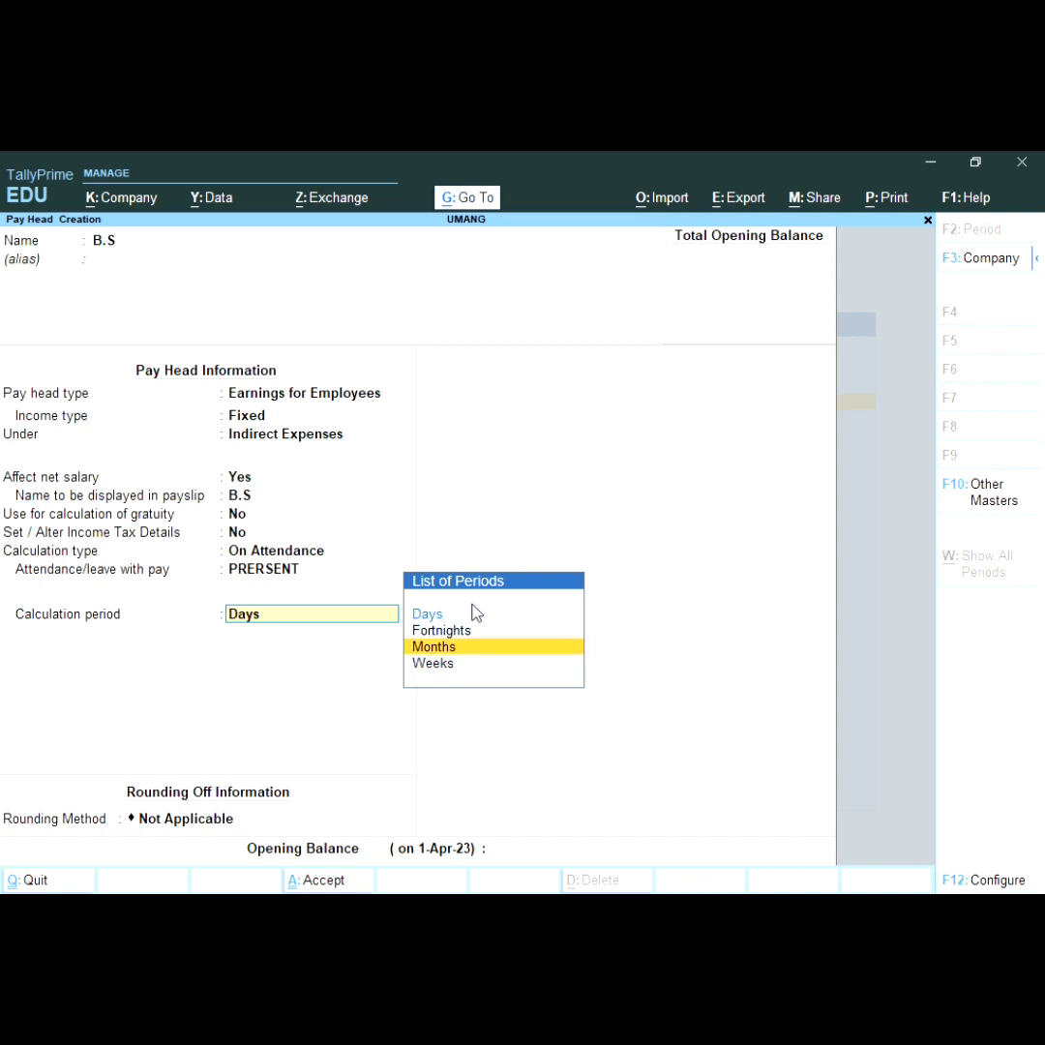
key("Return")
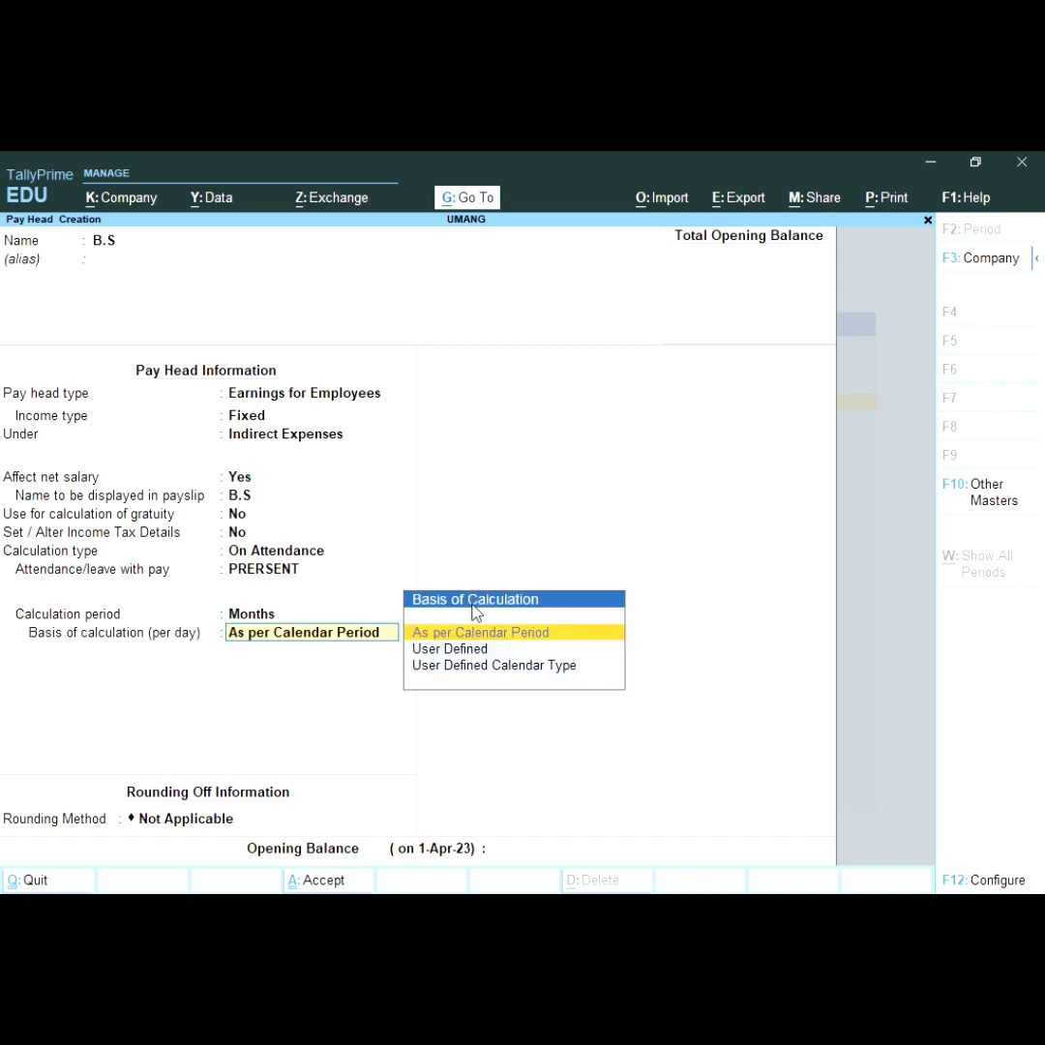
Step: Use a User Defined 30-day month and Normal Rounding, then save B.S
key("Down")
key("Down")
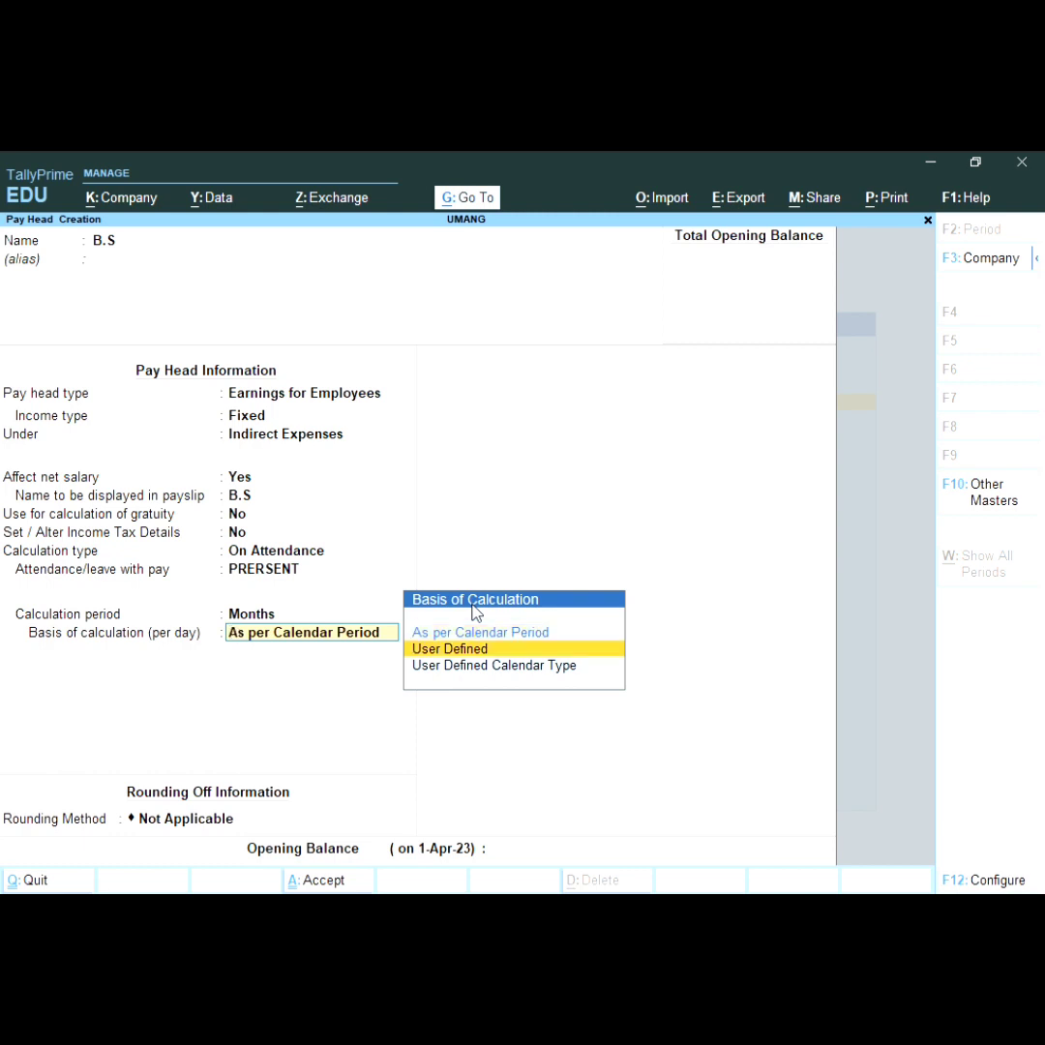
key("Up")
key("Return")
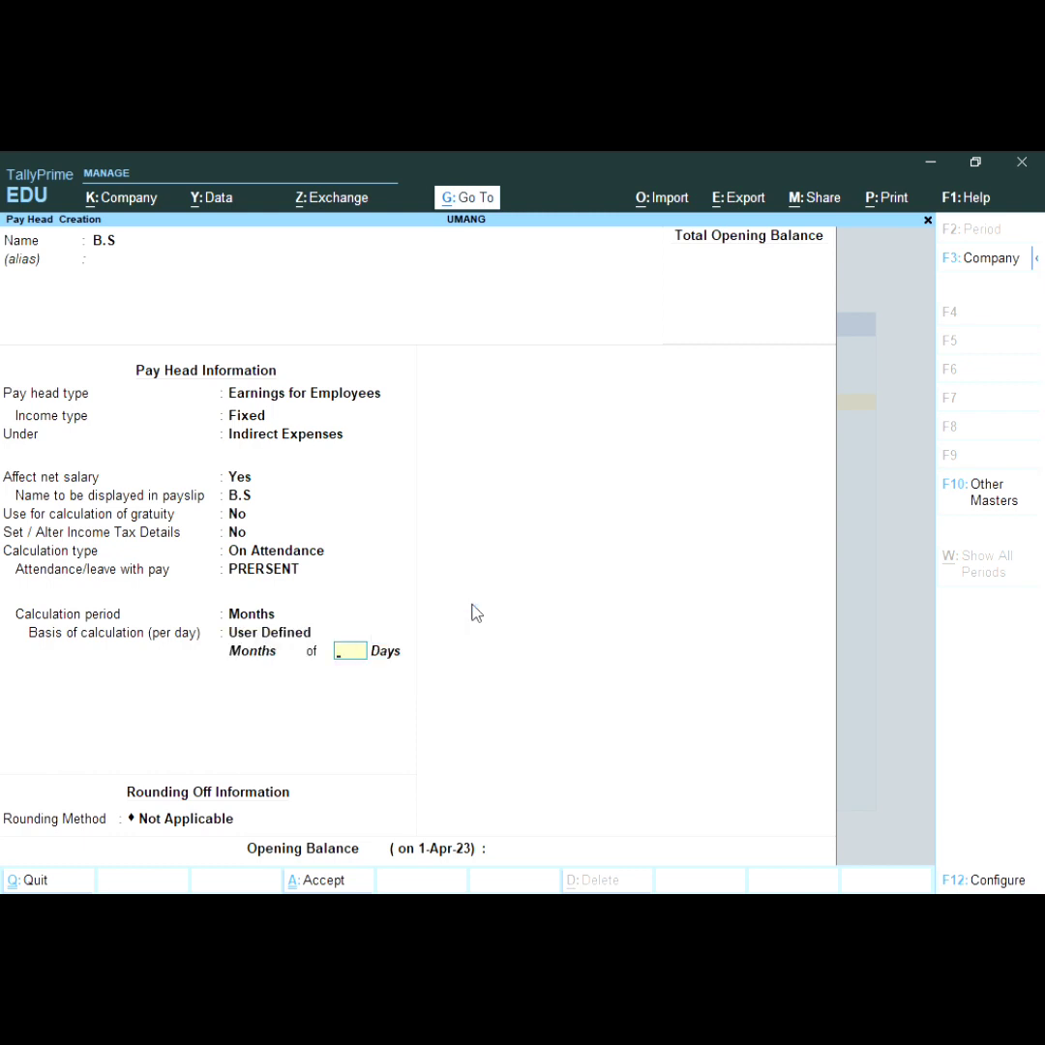
type("30")
key("Return")
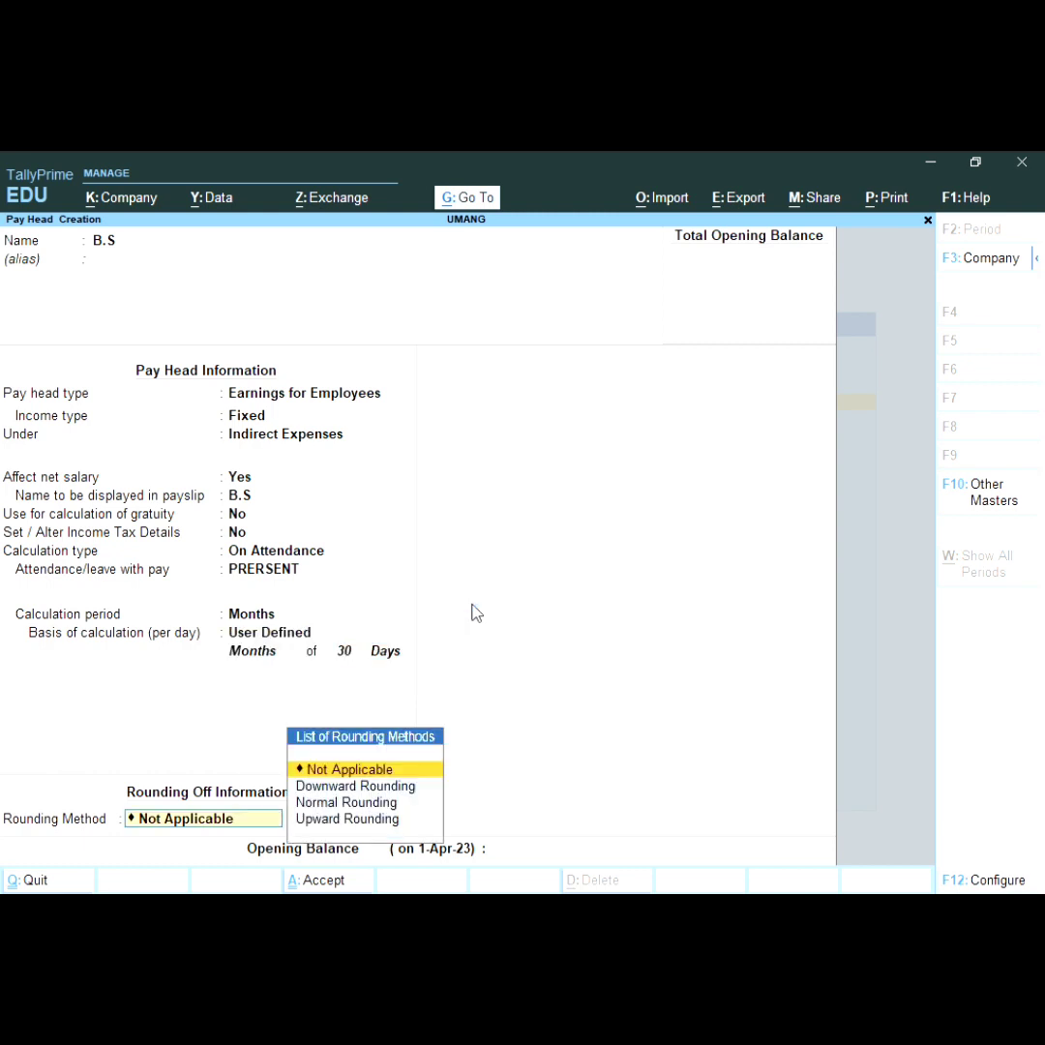
key("Return")
key("BackSpace")
key("Down")
key("Down")
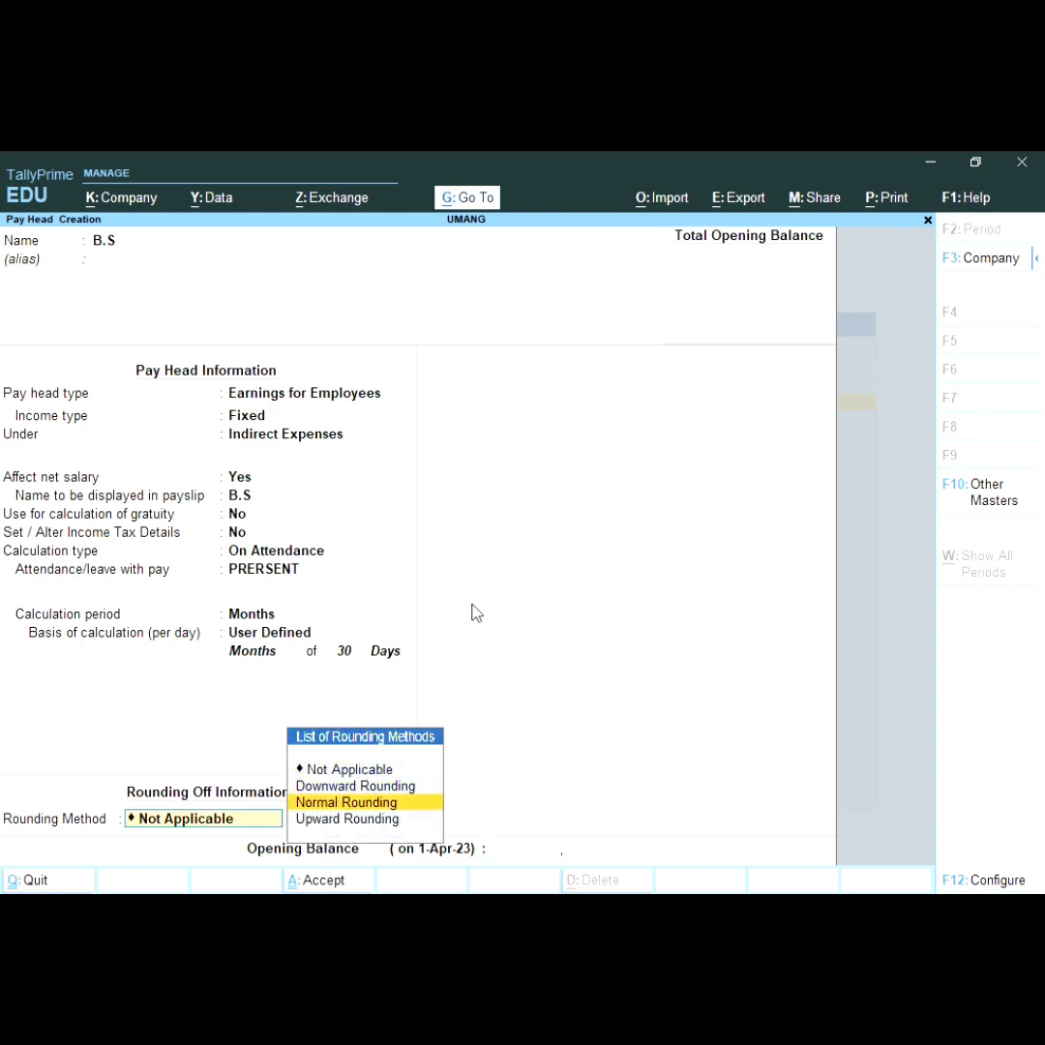
key("Return")
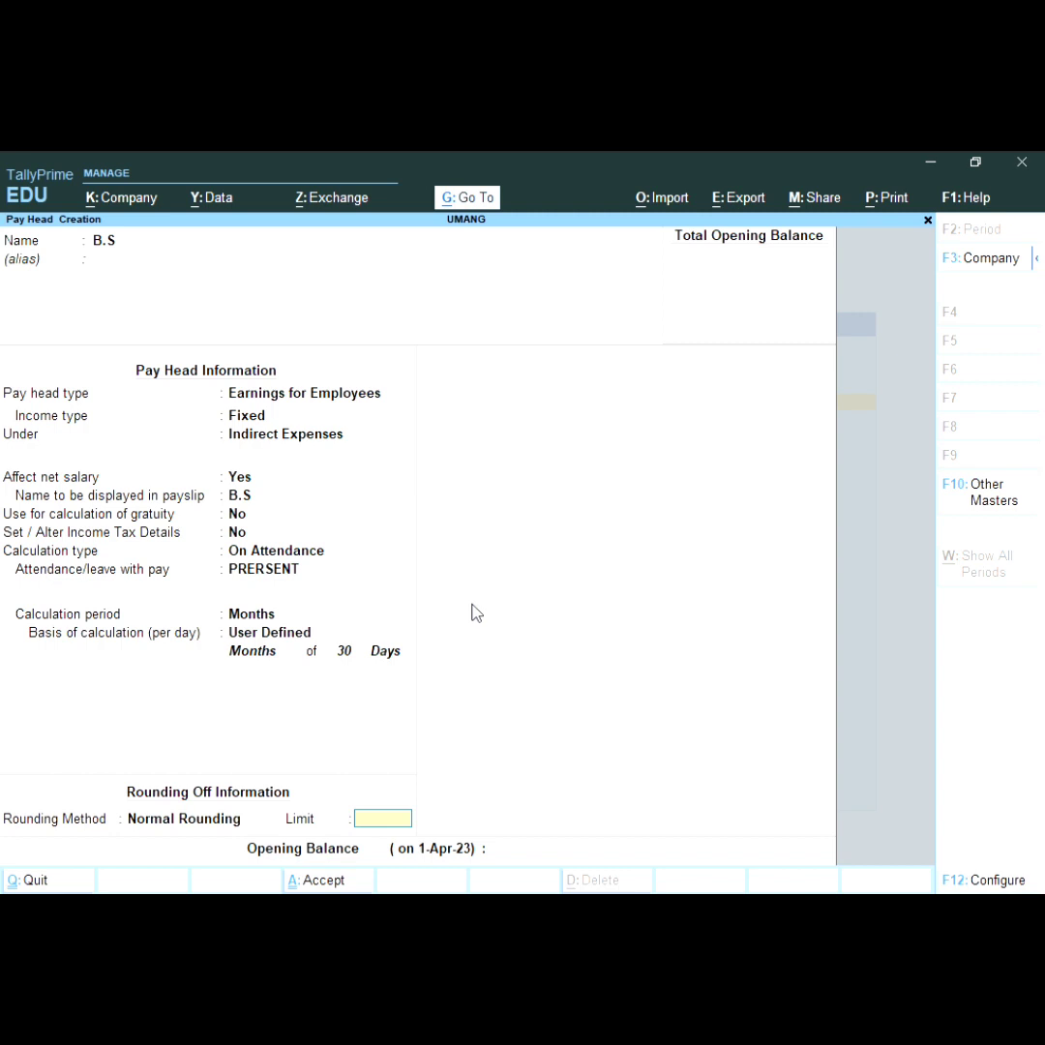
key("Return")
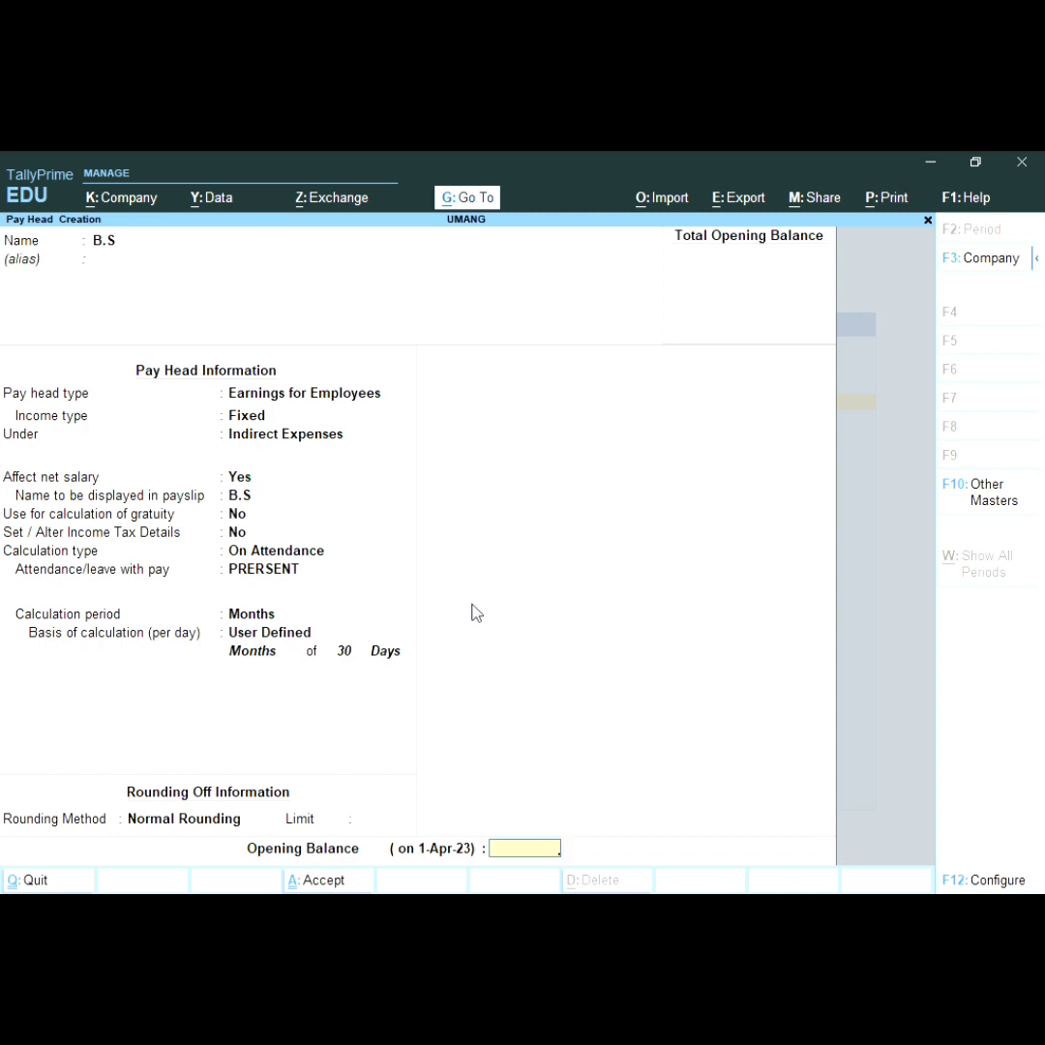
key("Return")
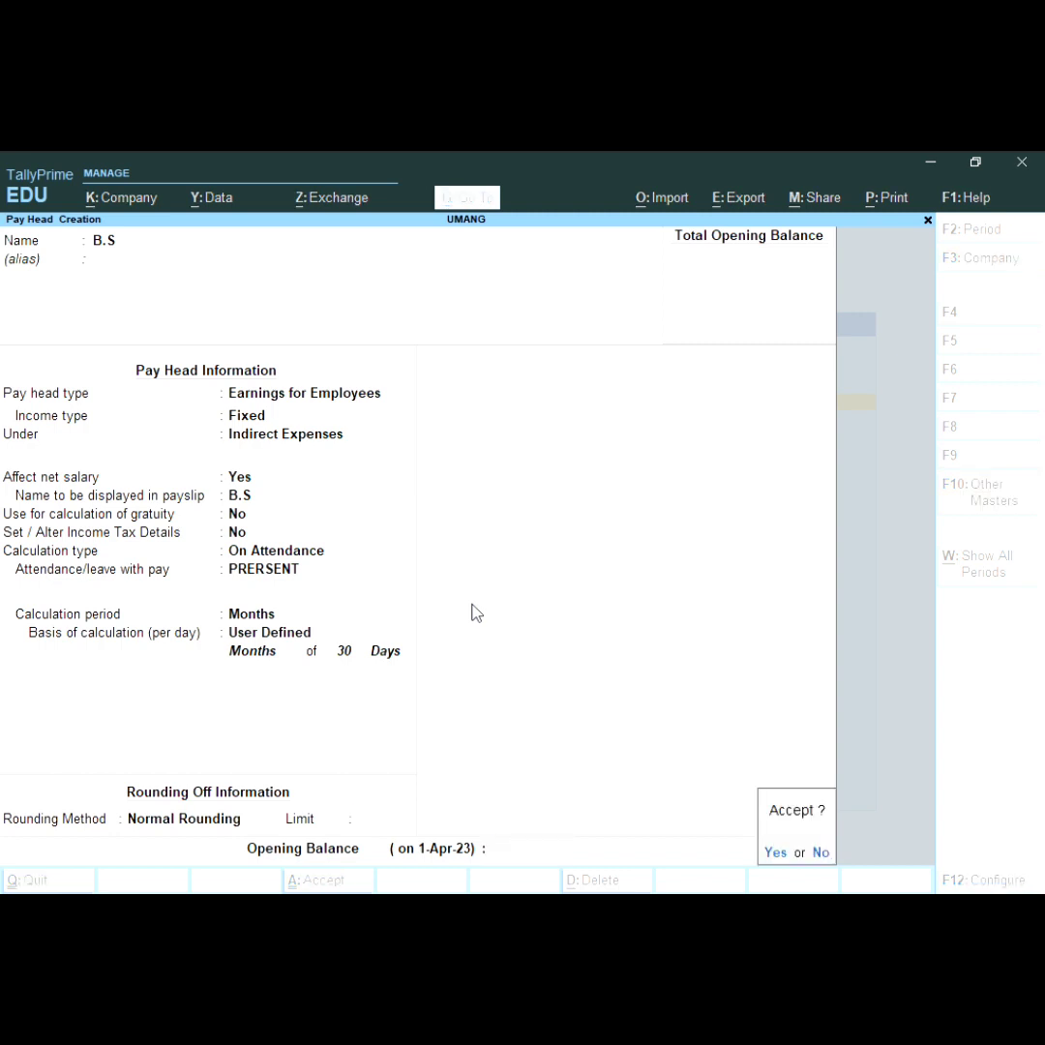
key("Return")
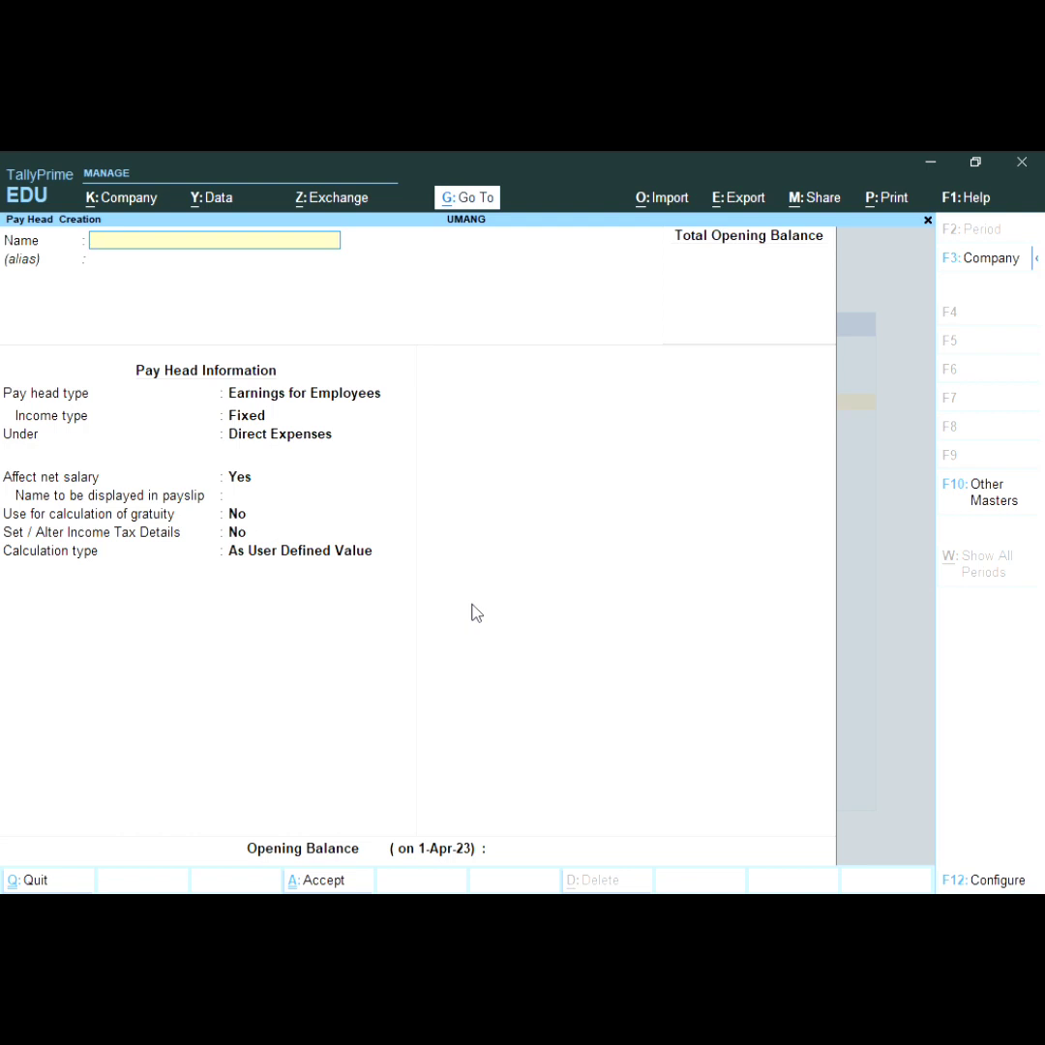
Step: Start pay head T.A as Fixed Earnings for Employees under Indirect Expenses, with gratuity set to No
type("T.A")
key("Return")
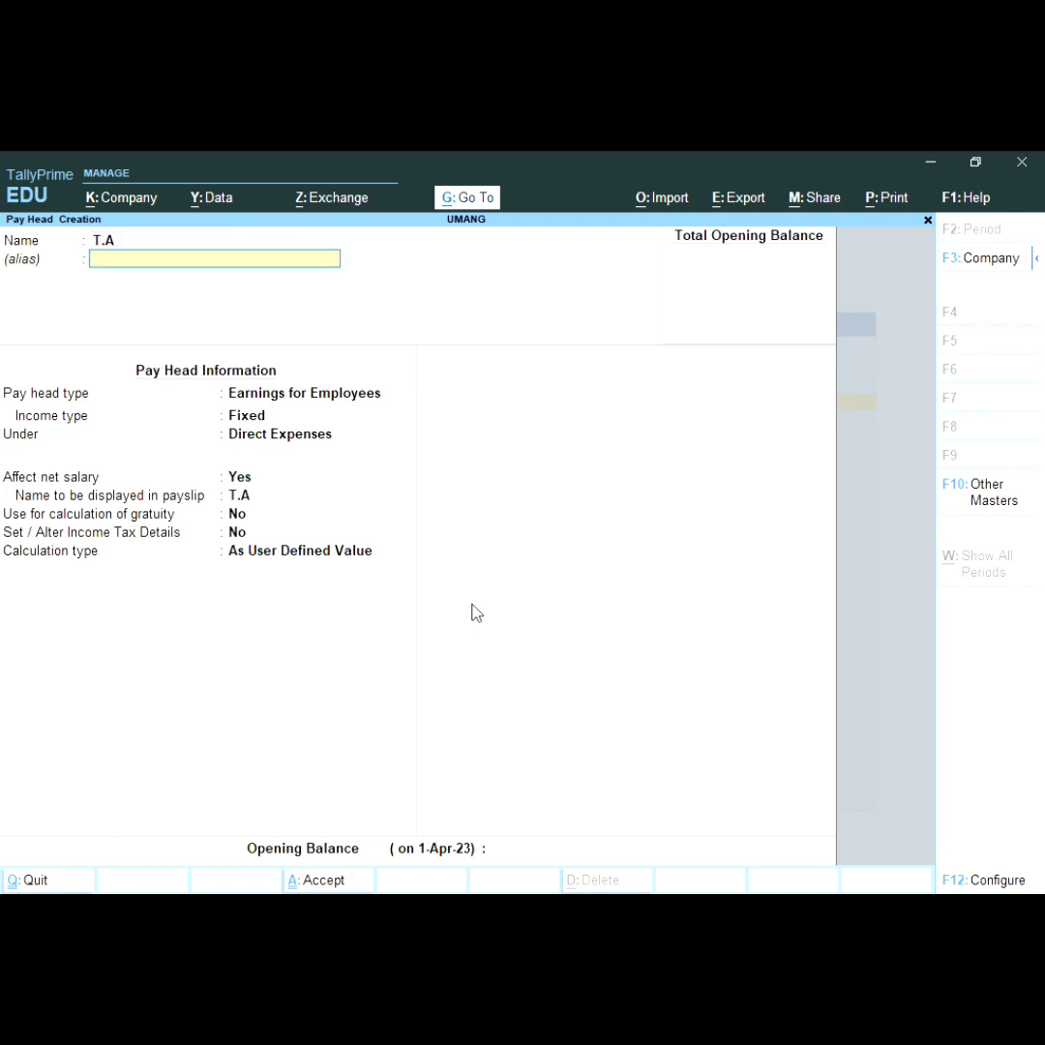
key("Return")
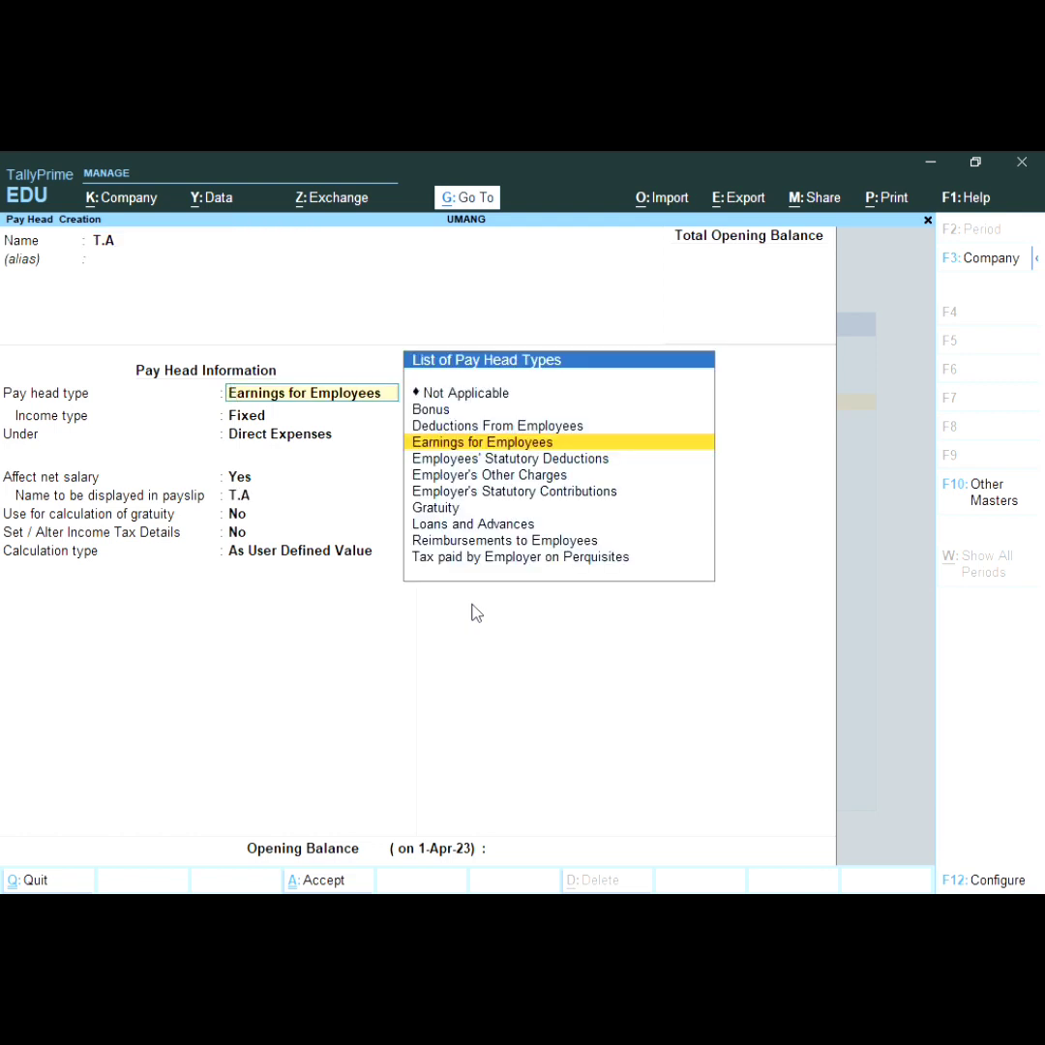
key("Return")
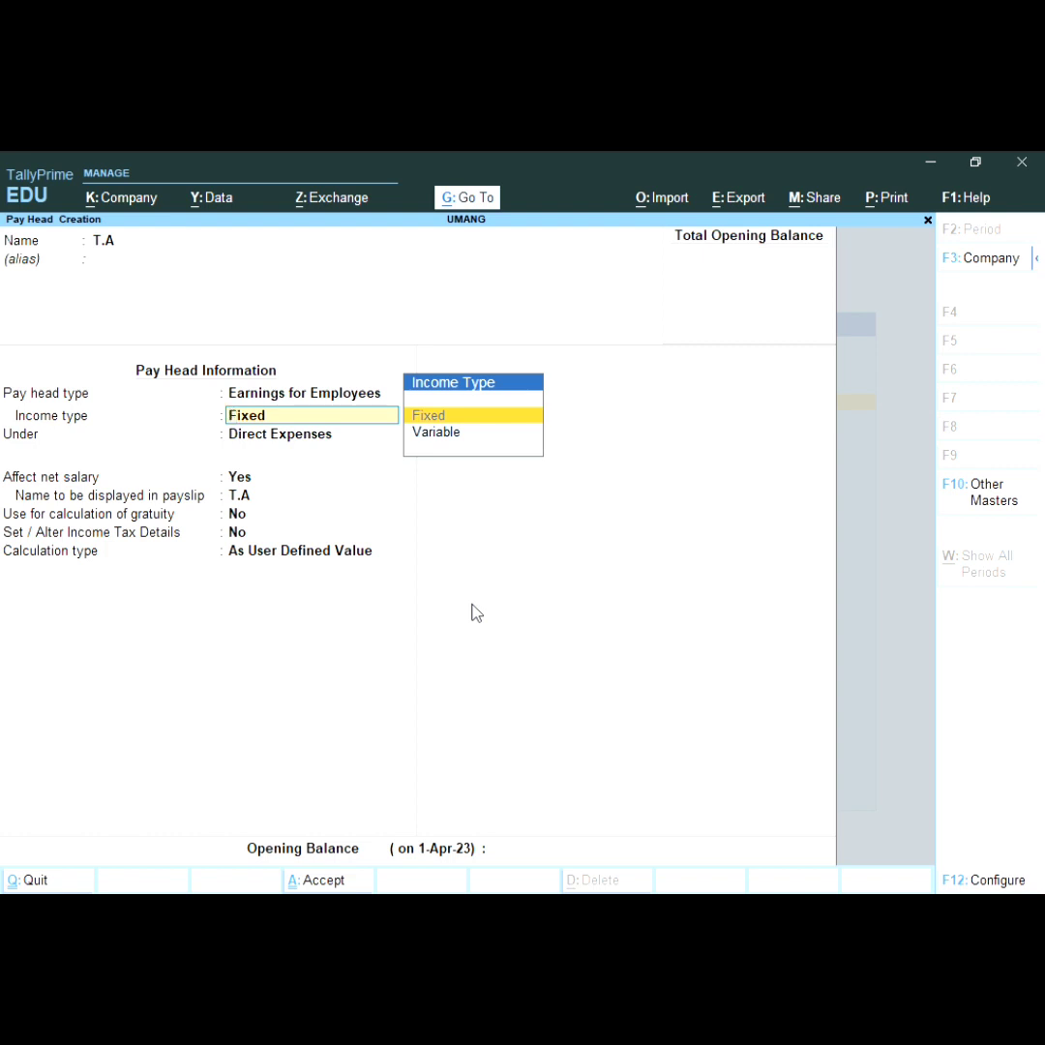
key("Return")
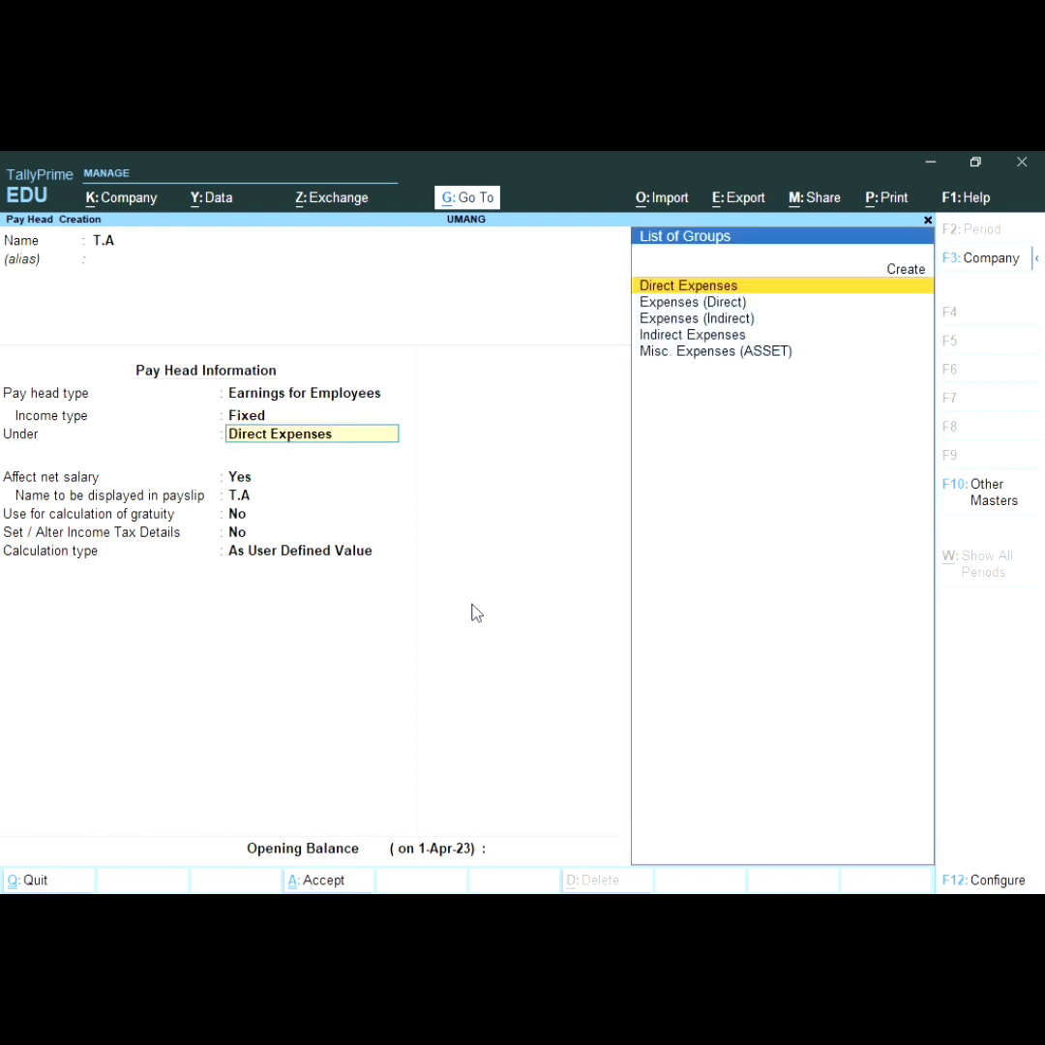
key("Down")
key("Down")
key("Down")
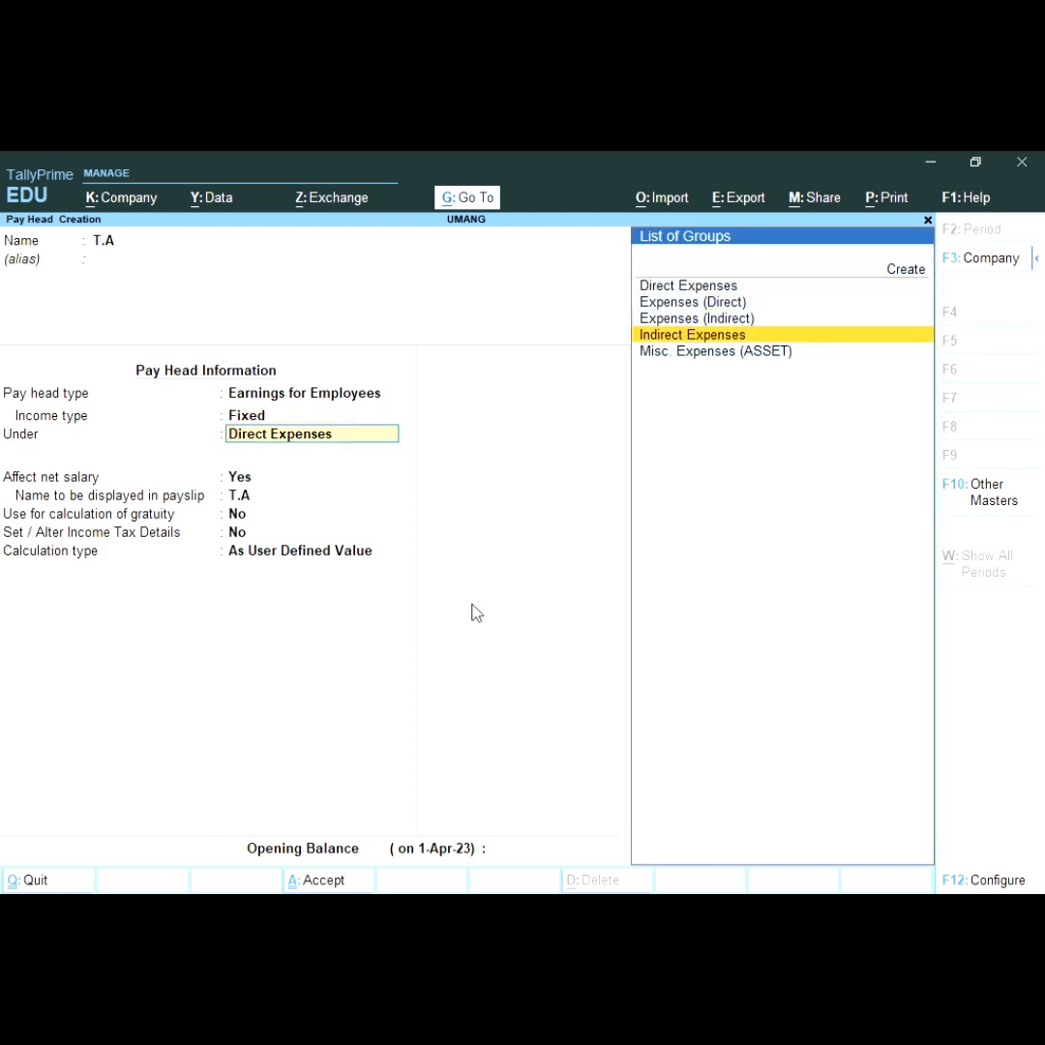
key("Return")
key("Return")
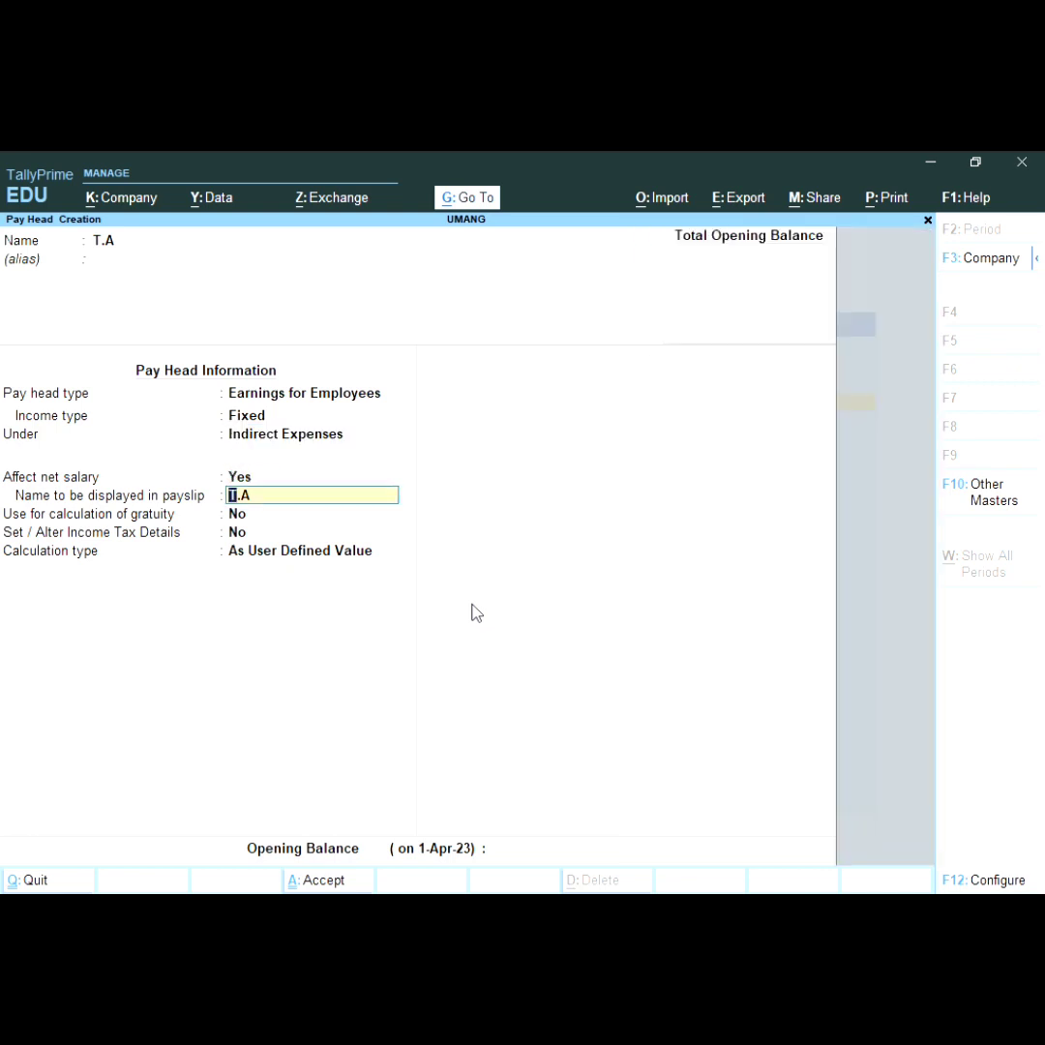
key("Return")
key("Return")
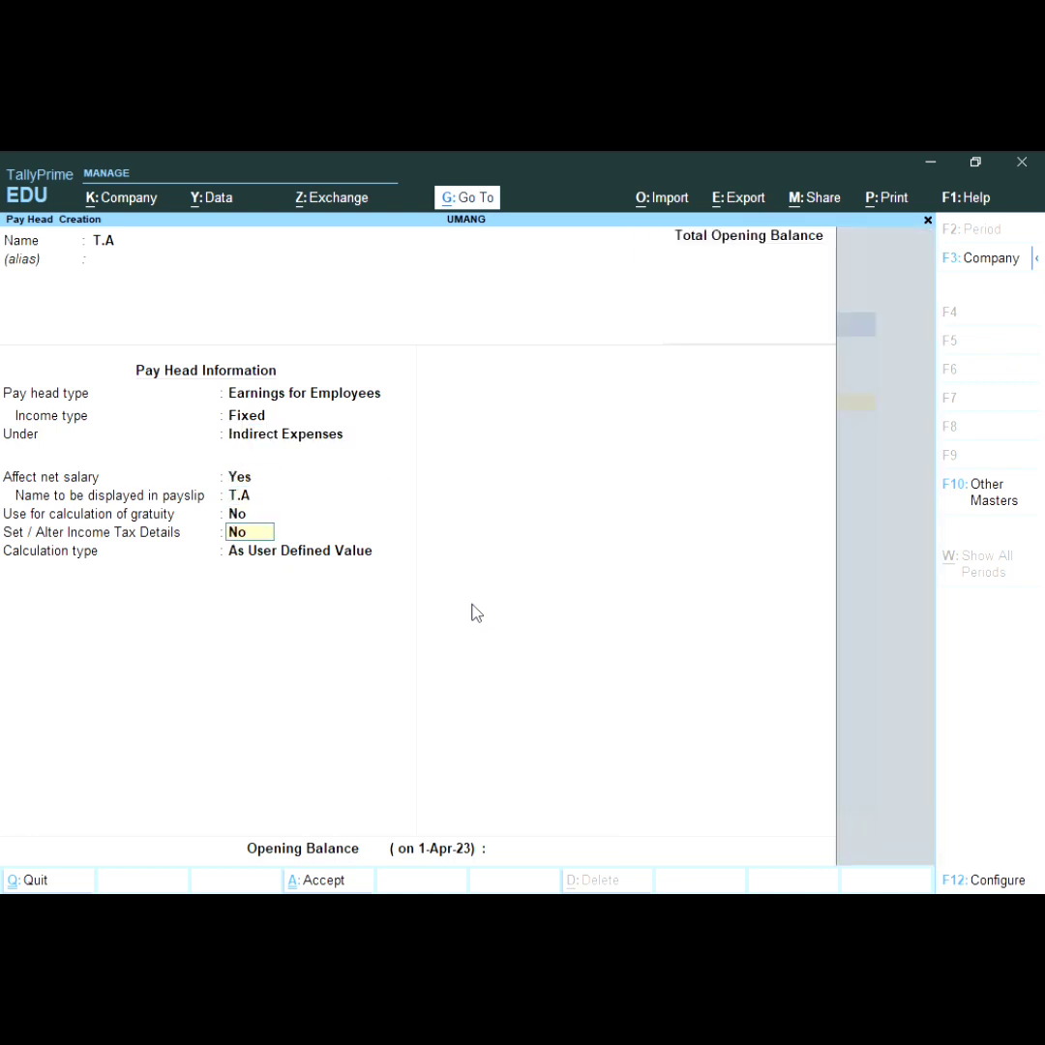
key("Return")
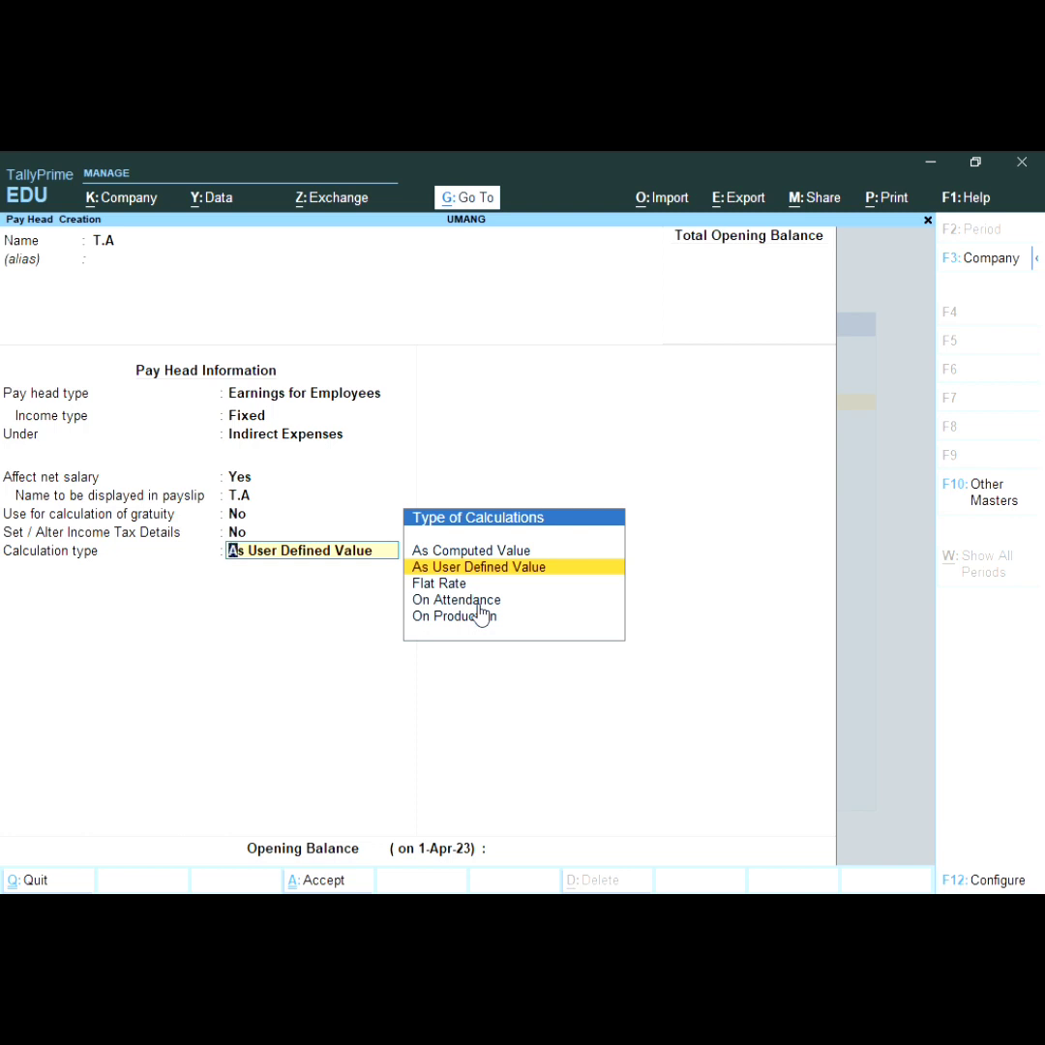
Step: Make T.A an As Computed Value pay head on a specified formula of B.S from 1-Apr-23
key("Up")
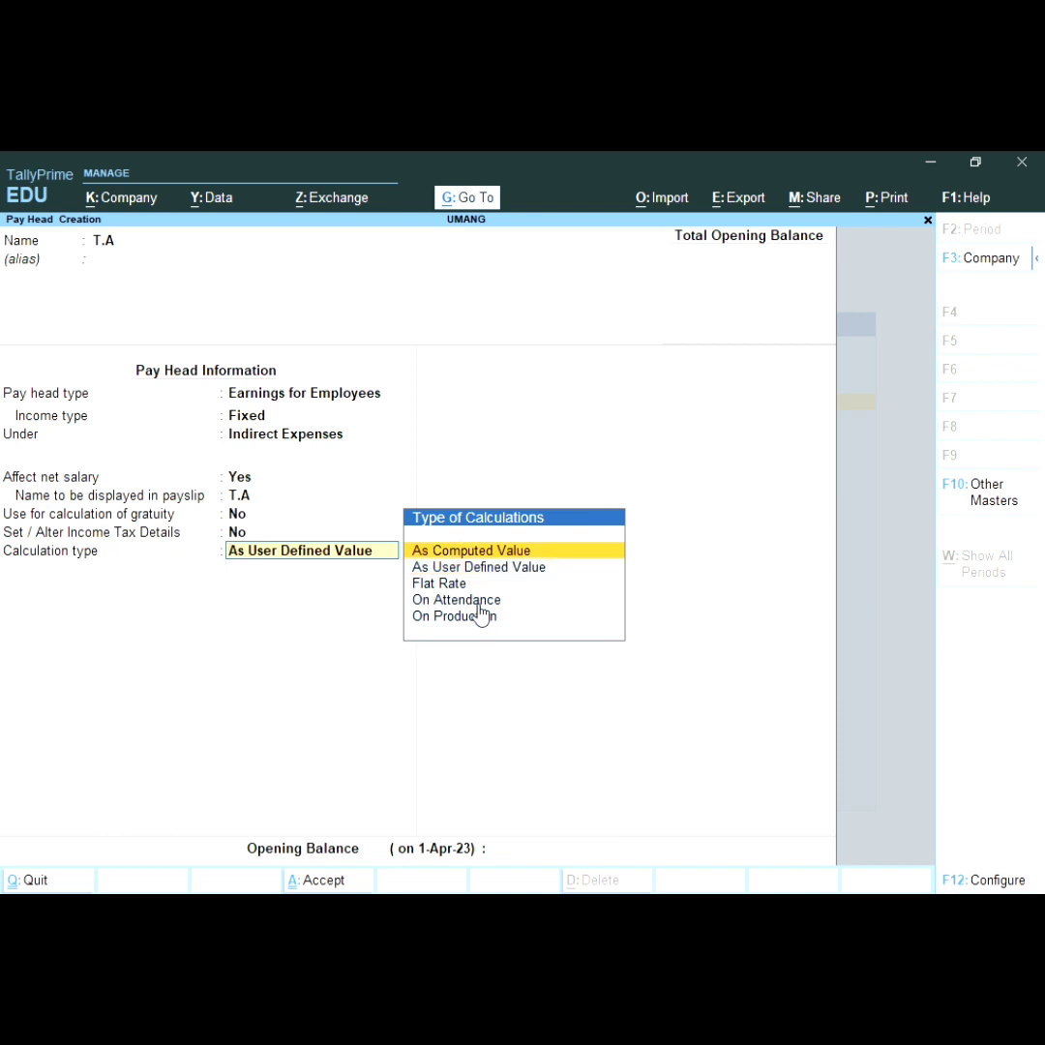
key("Return")
key("Return")
key("Return")
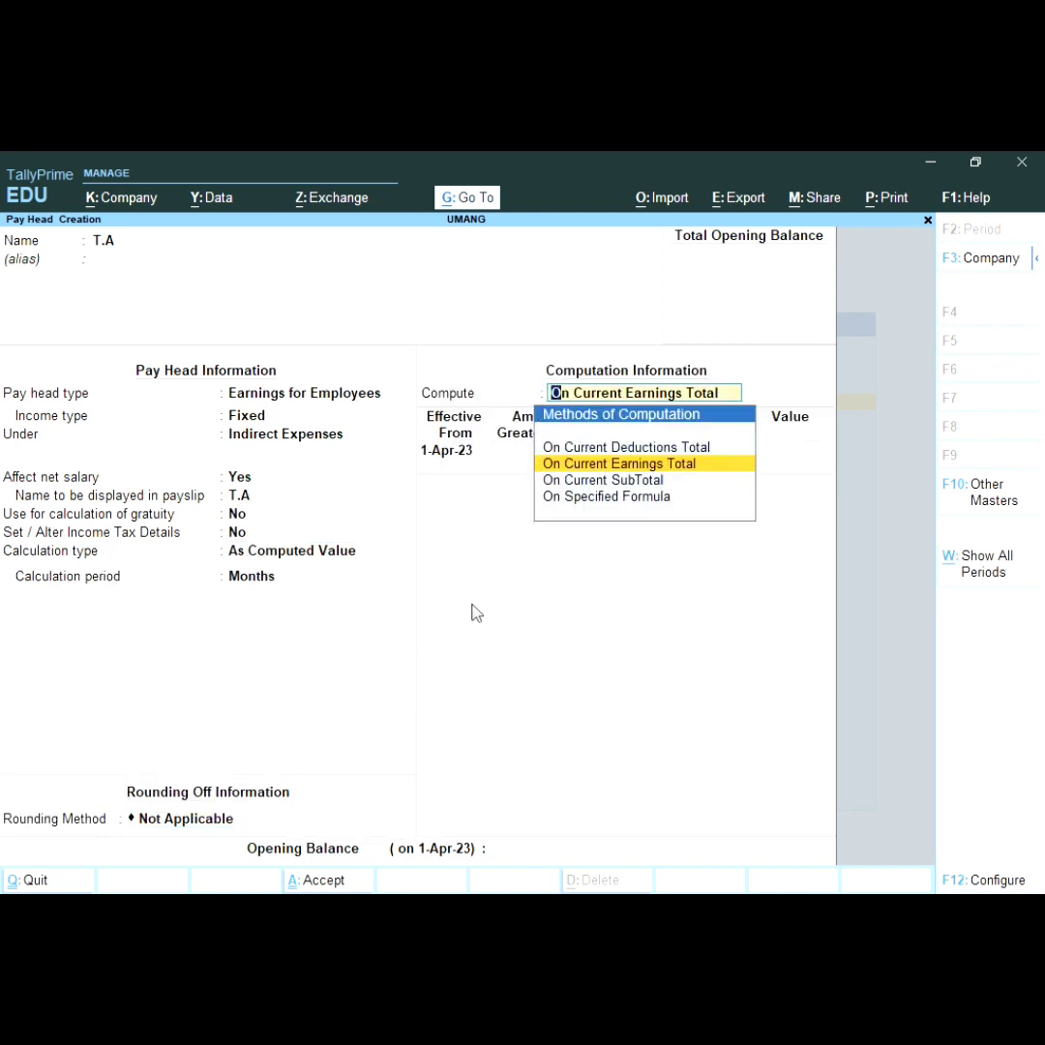
key("Down")
key("Down")
key("Return")
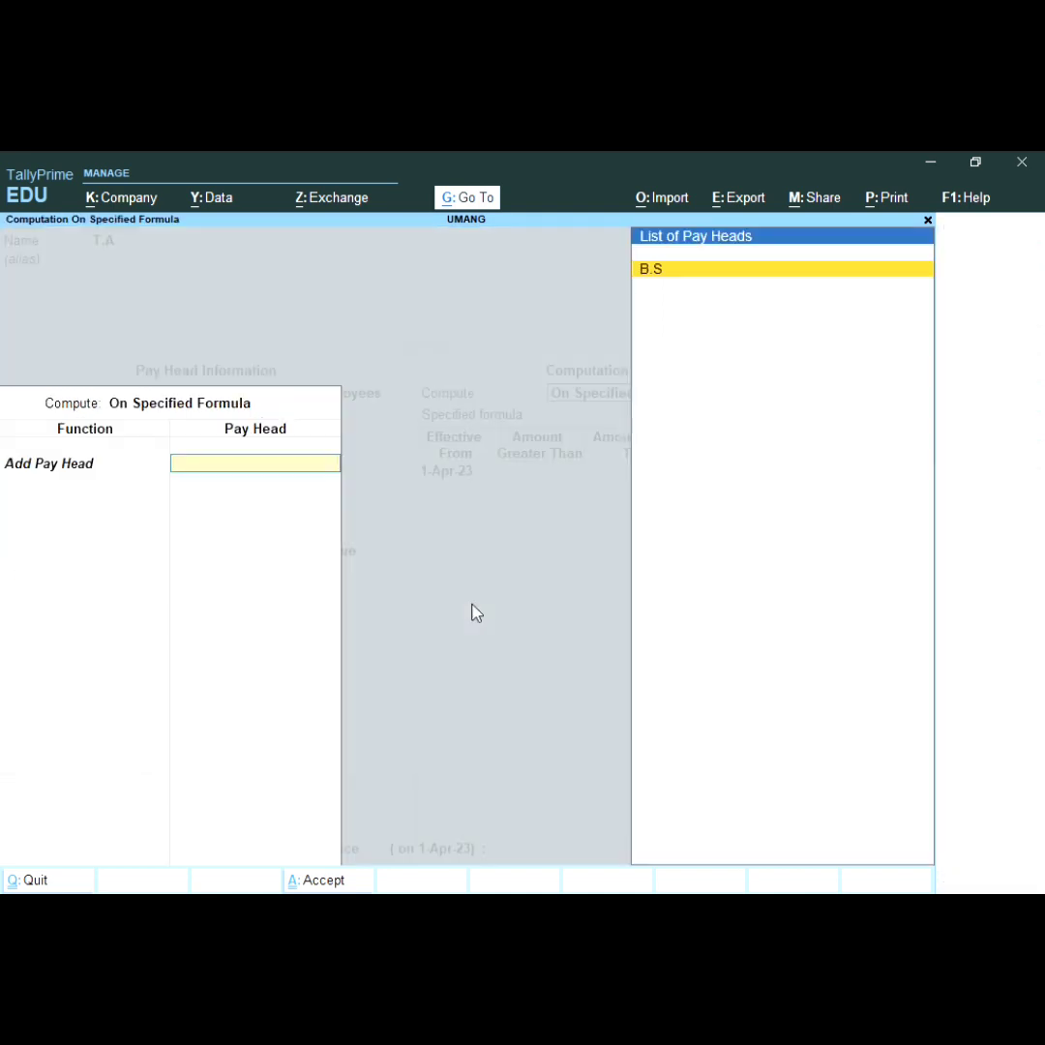
key("Return")
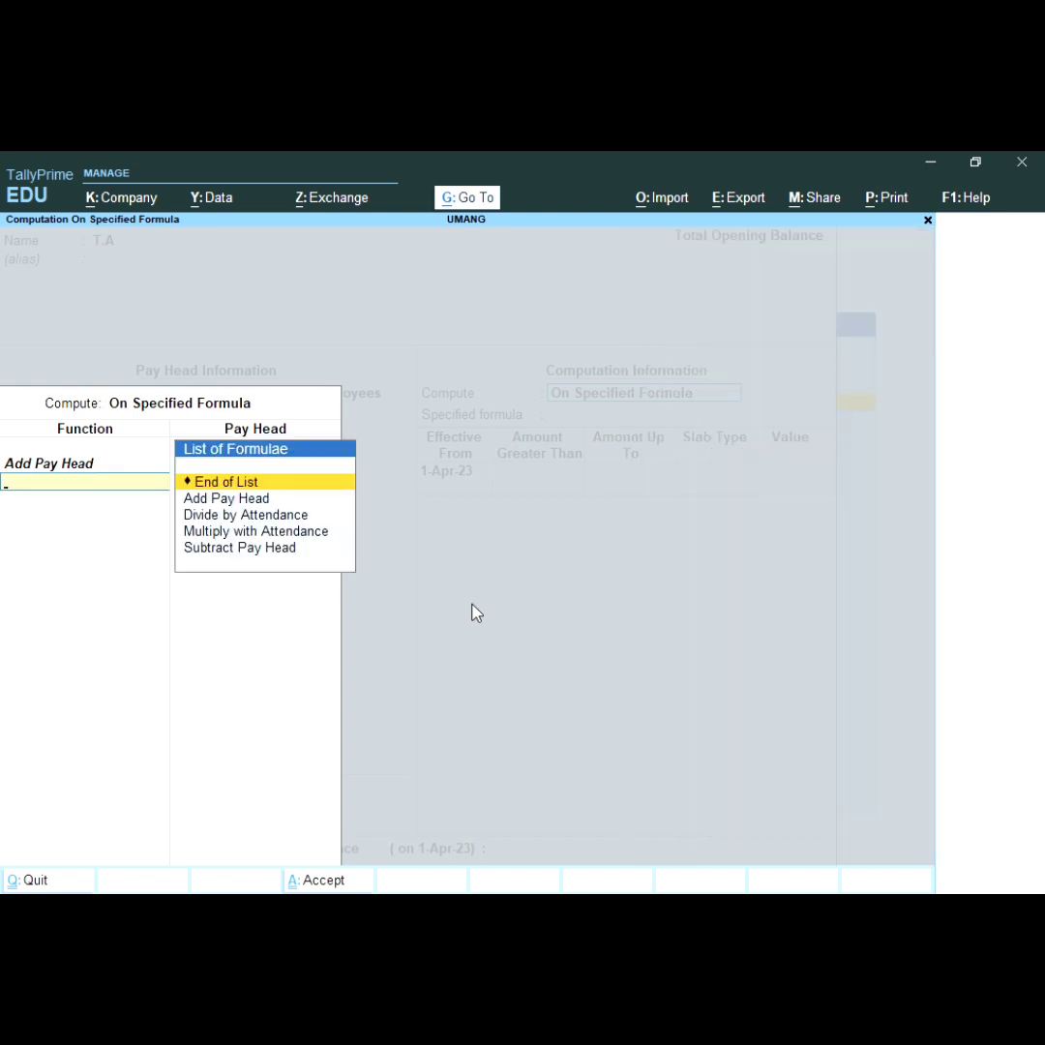
key("Return")
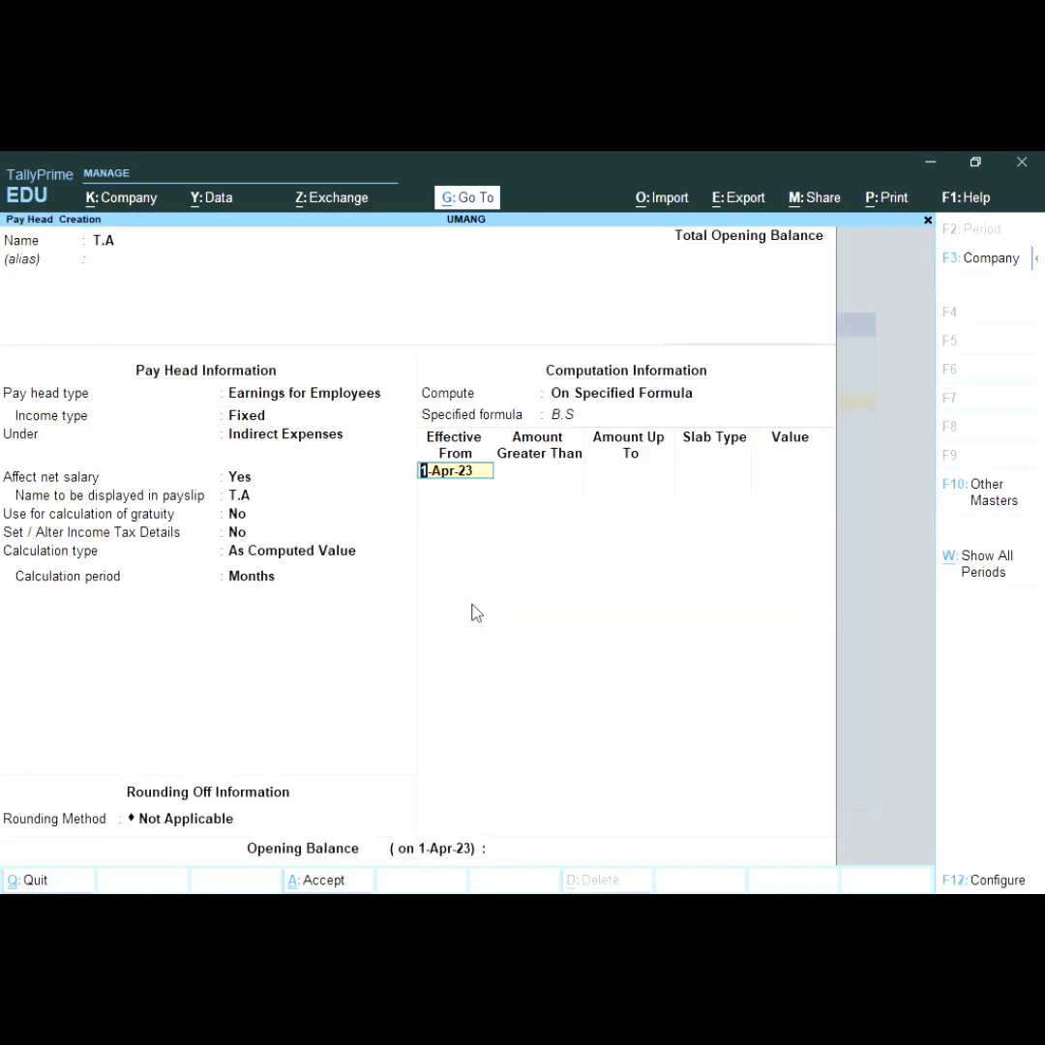
key("Return")
key("Return")
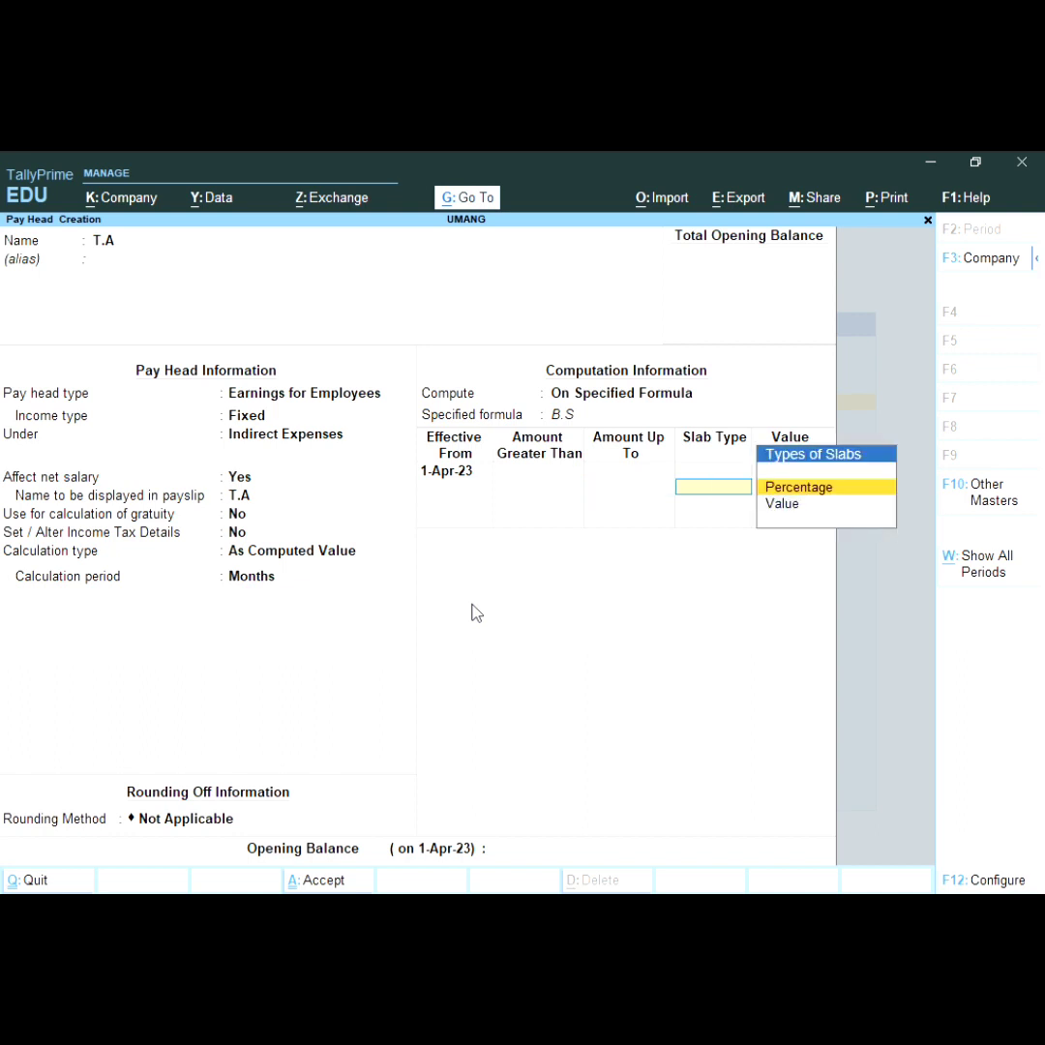
key("Return")
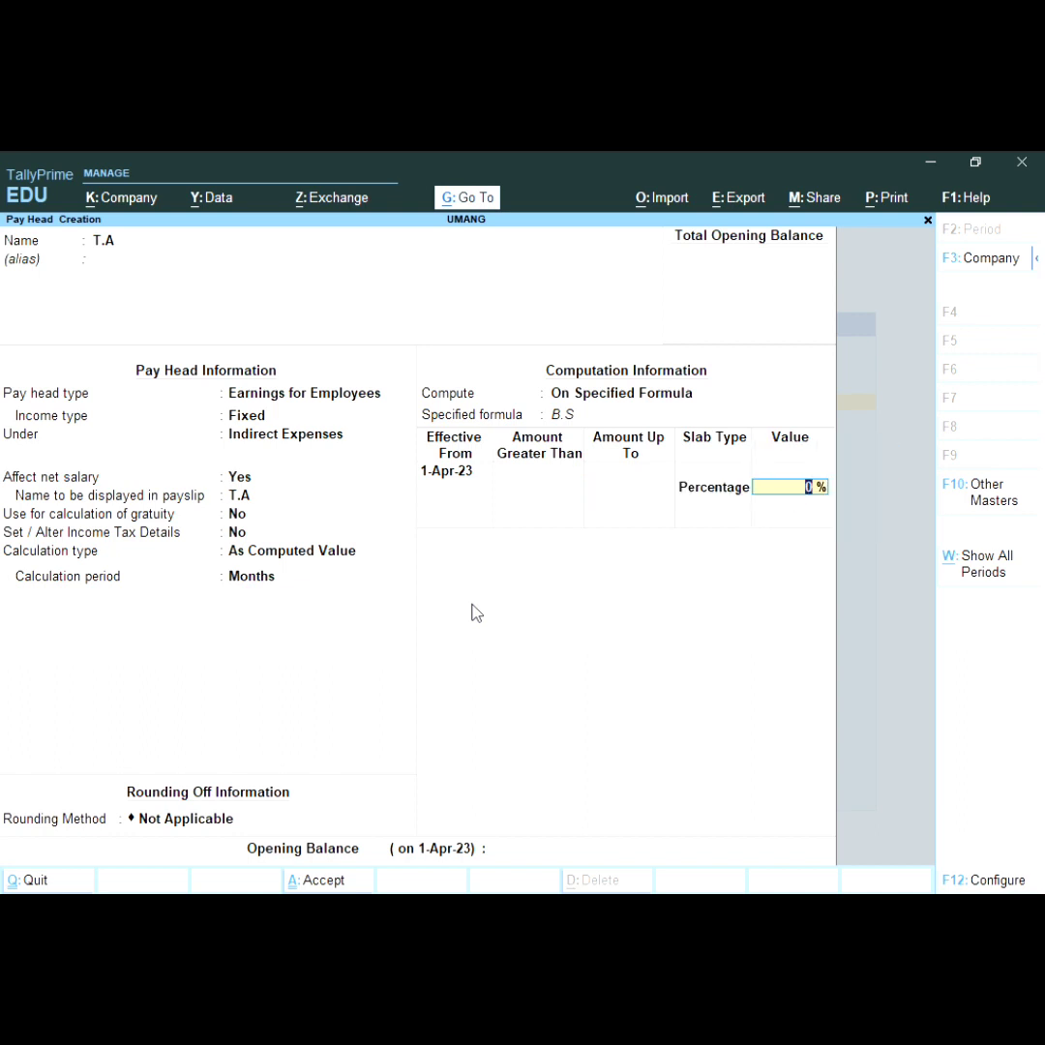
Step: Set the T.A slab rate to 5% and finish the pay head
type("5")
key("Return")
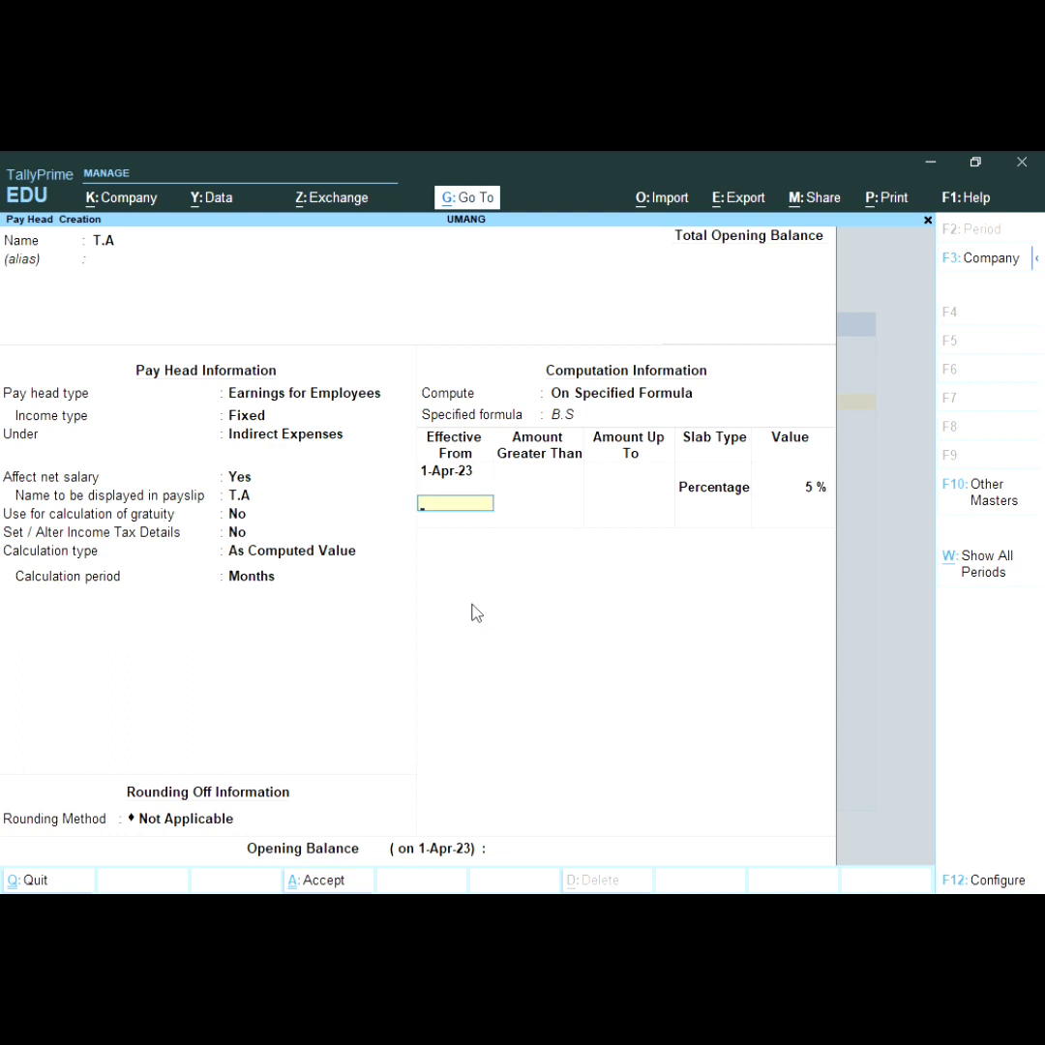
key("Return")
key("Return")
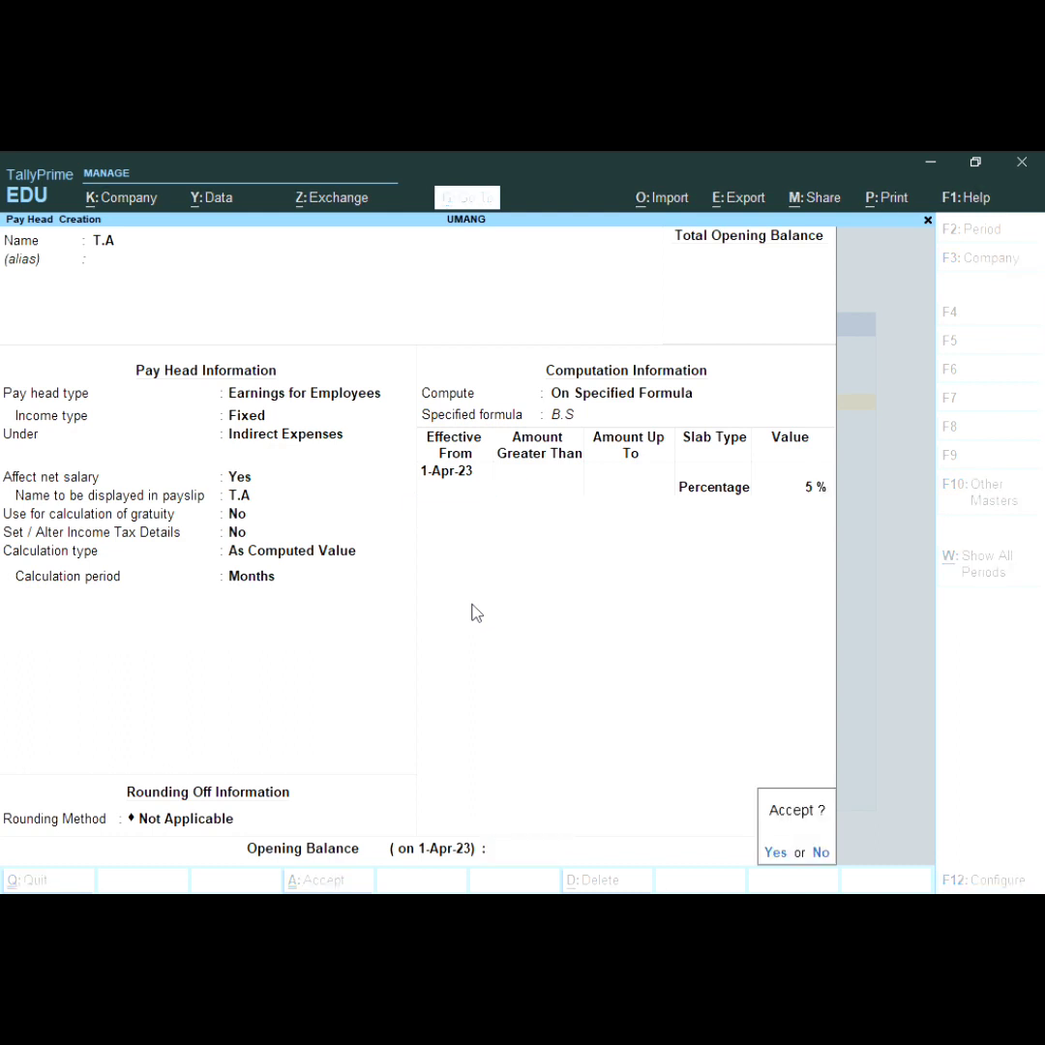
key("Return")
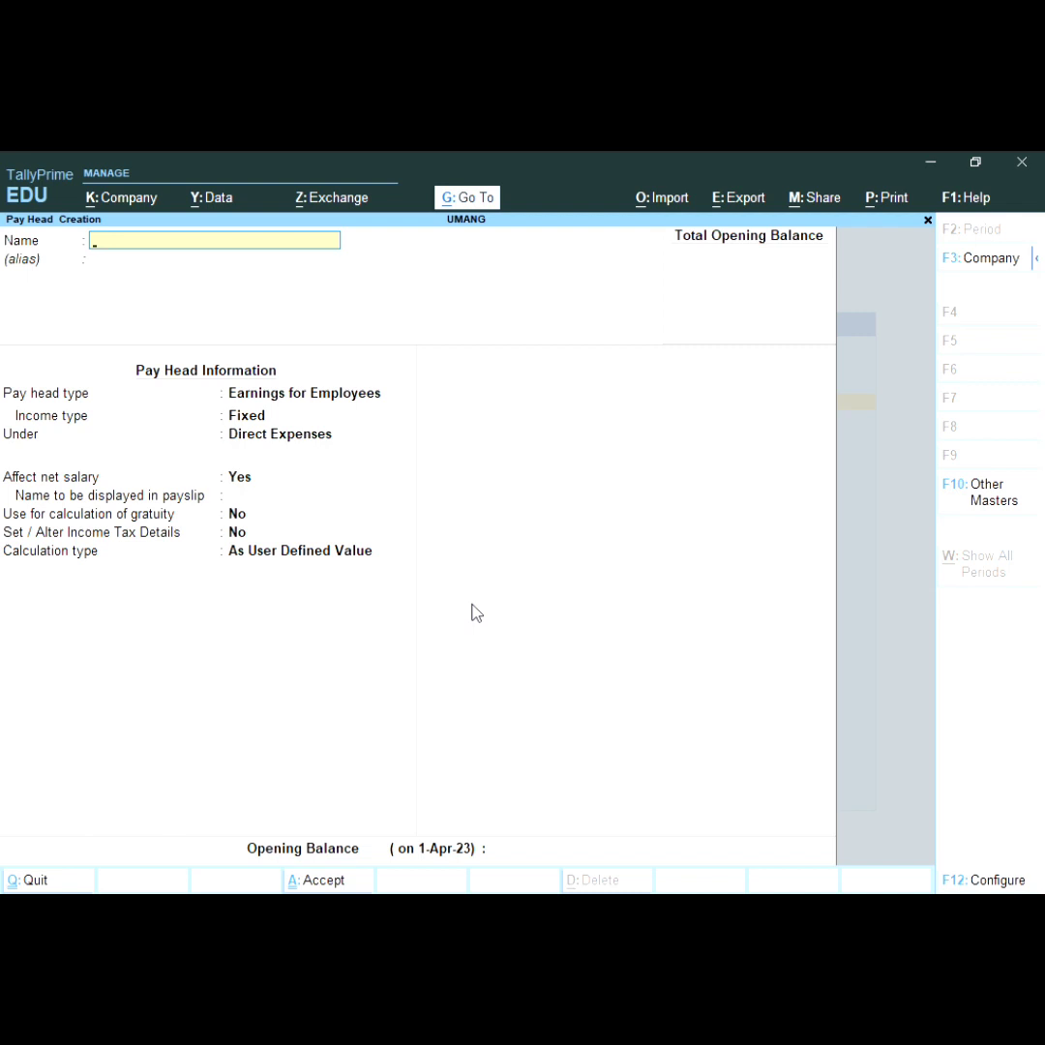
Step: Name the pay head D.A as Fixed Earnings for Employees under Indirect Expenses
type("D.A")
key("Return")
key("Return")
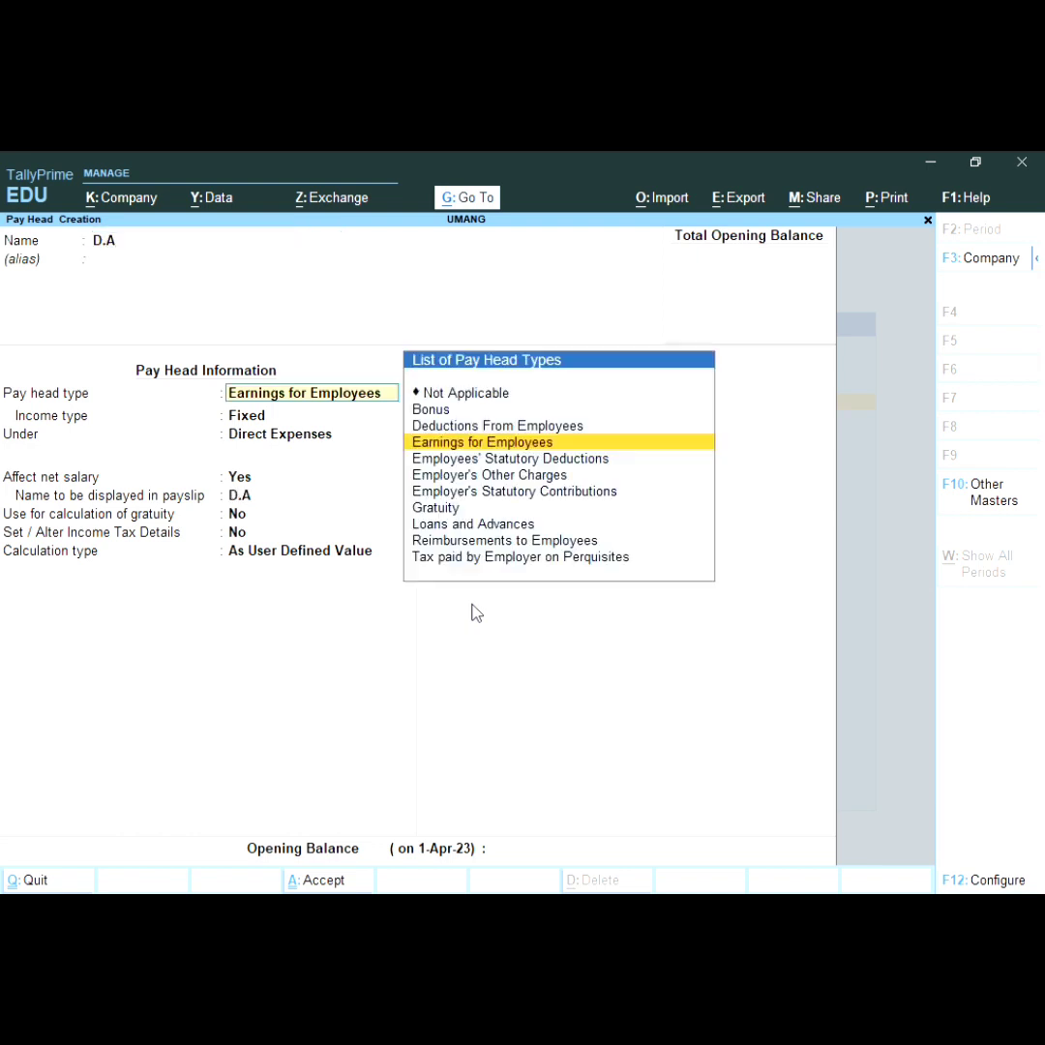
key("Return")
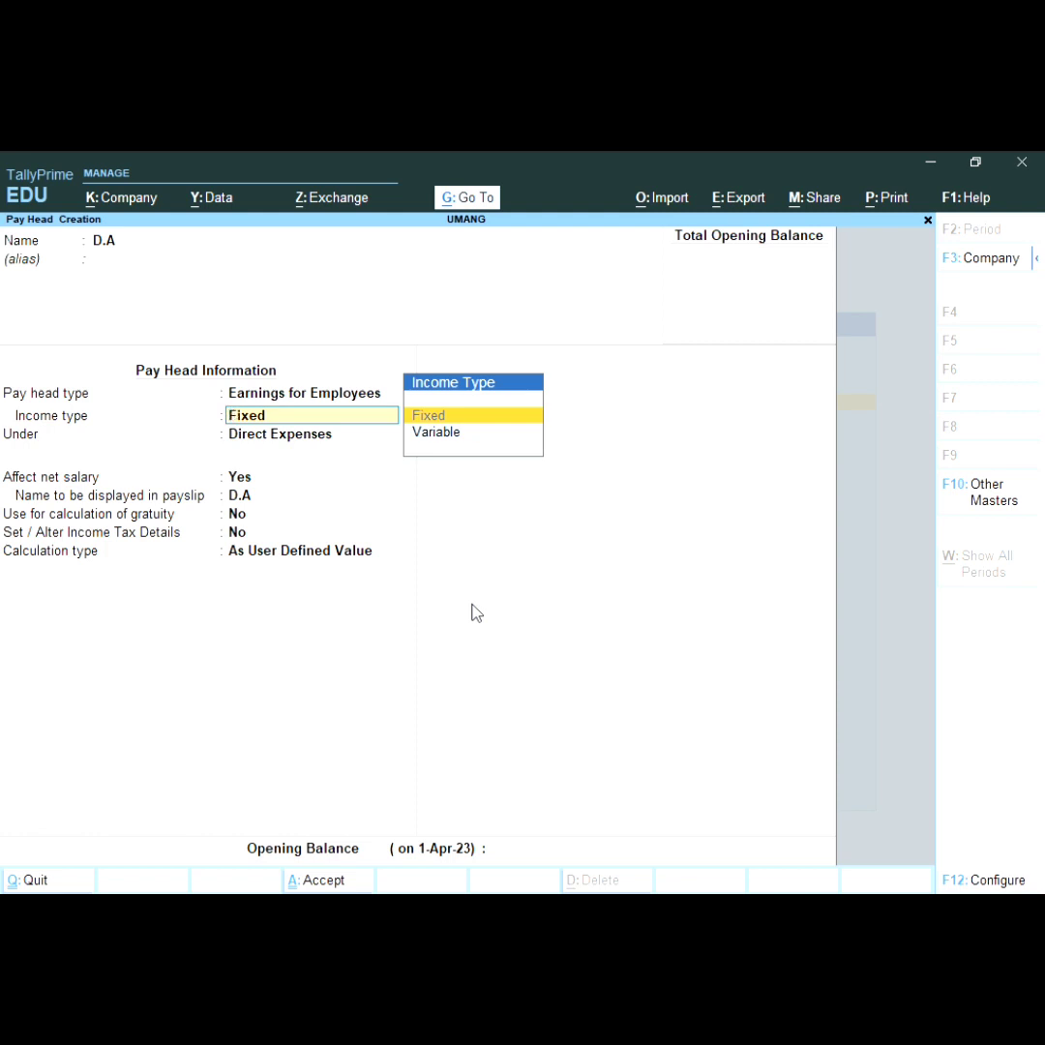
key("Return")
key("Down")
key("Down")
key("Down")
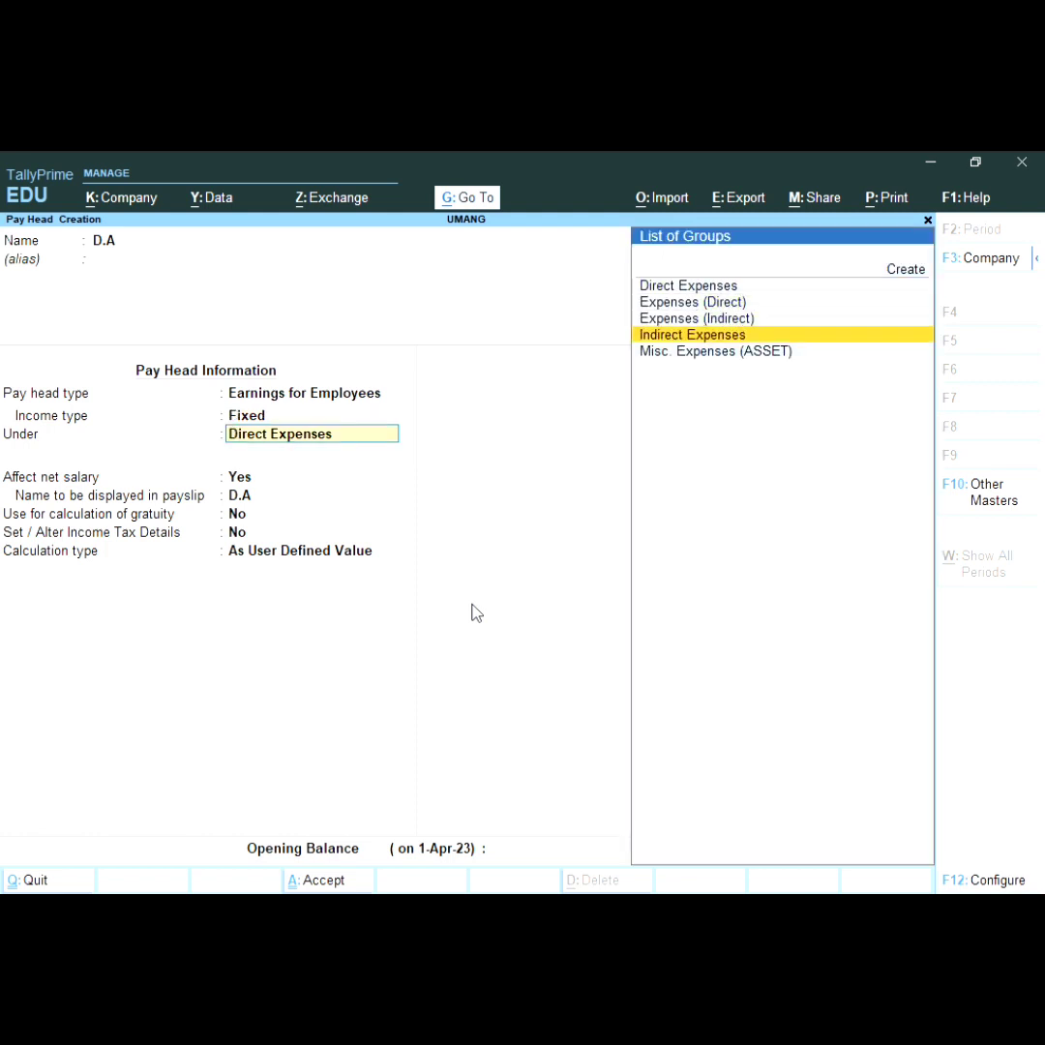
key("Return")
key("Return")
key("Return")
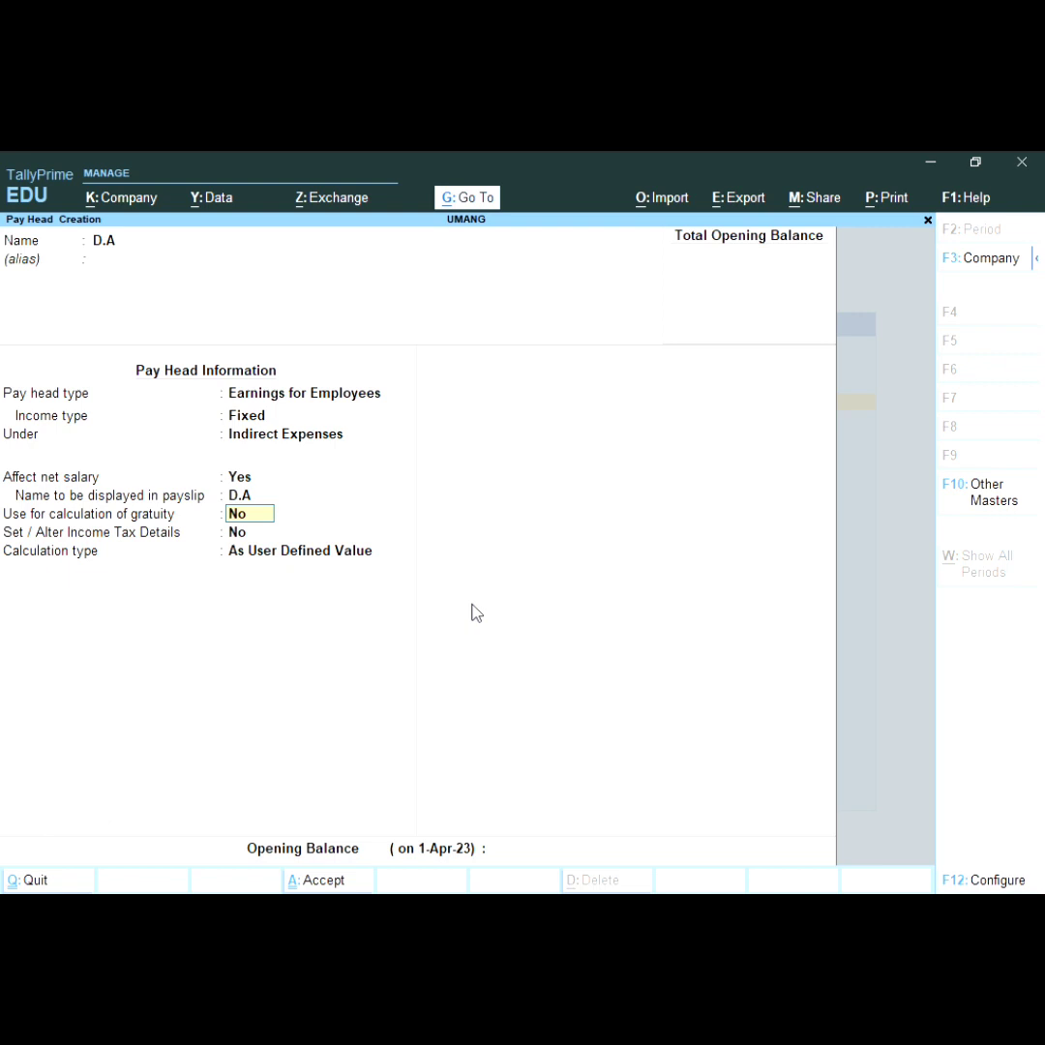
key("Return")
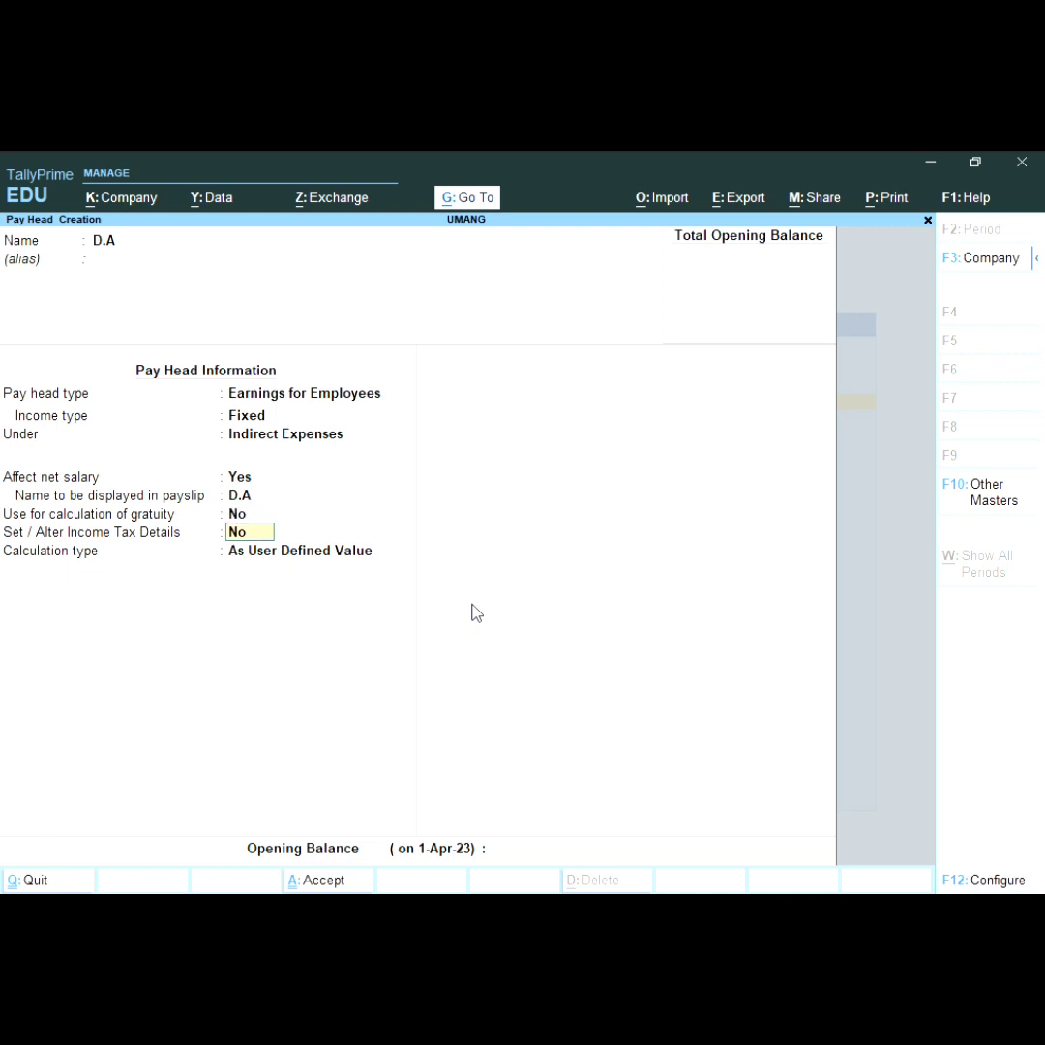
key("Return")
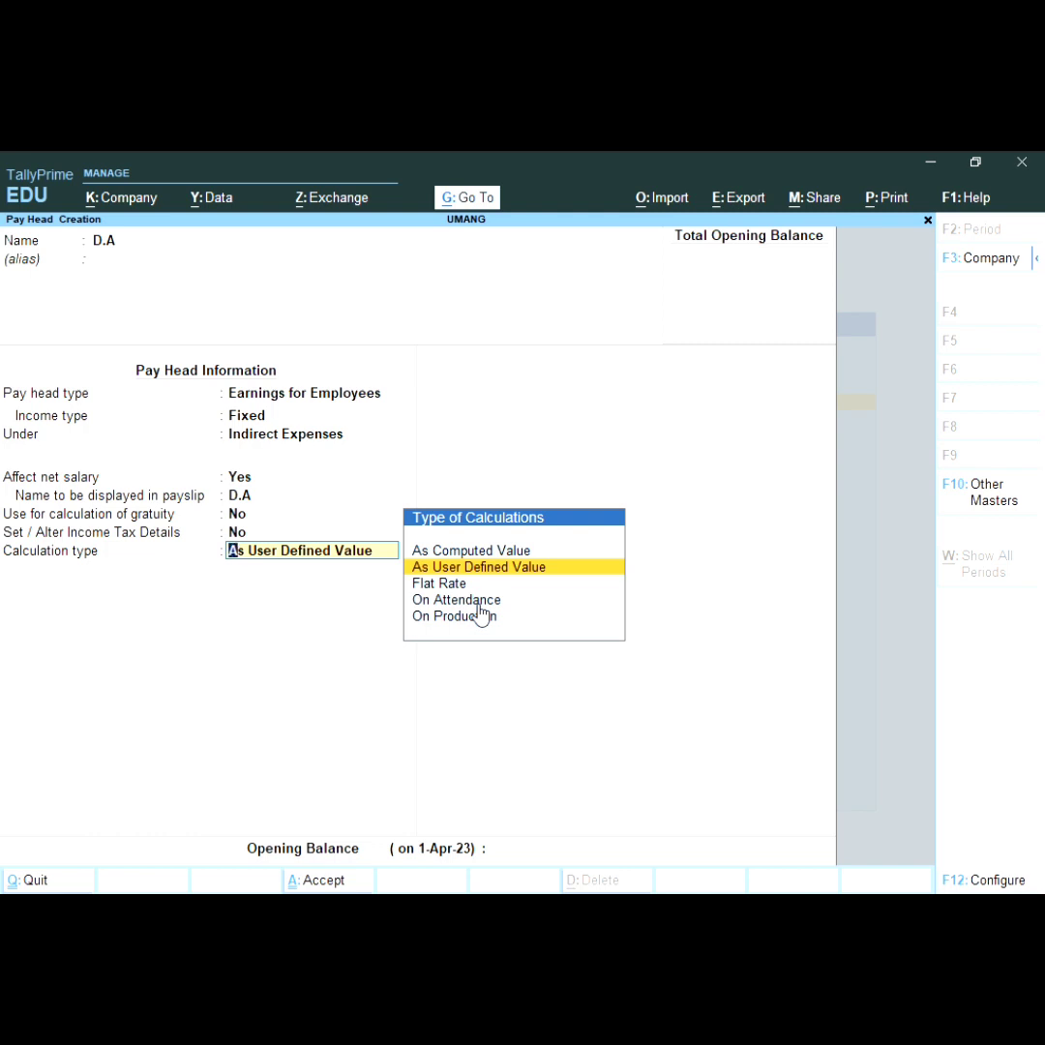
Step: Set D.A's calculation type to As Computed Value with Normal Rounding
key("Up")
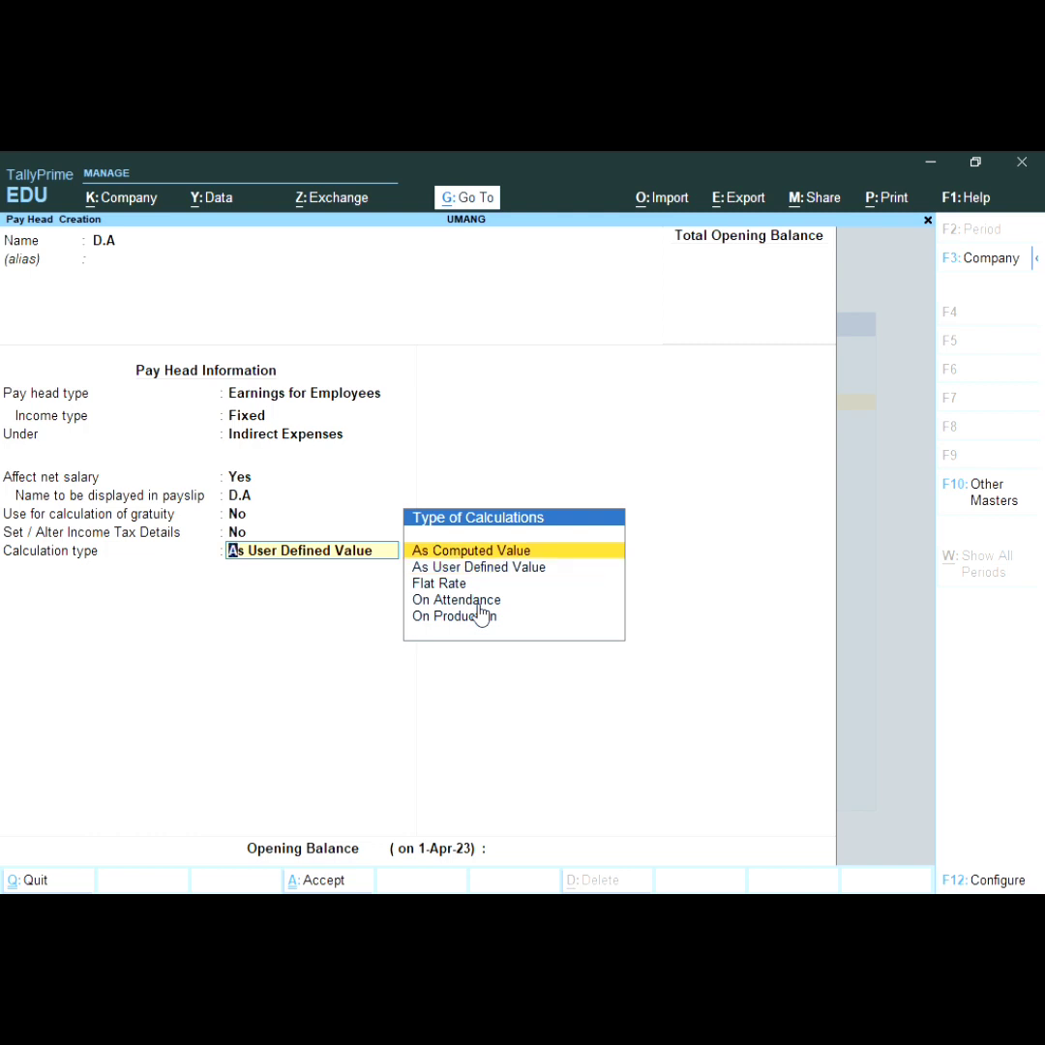
key("Return")
key("Down")
key("Down")
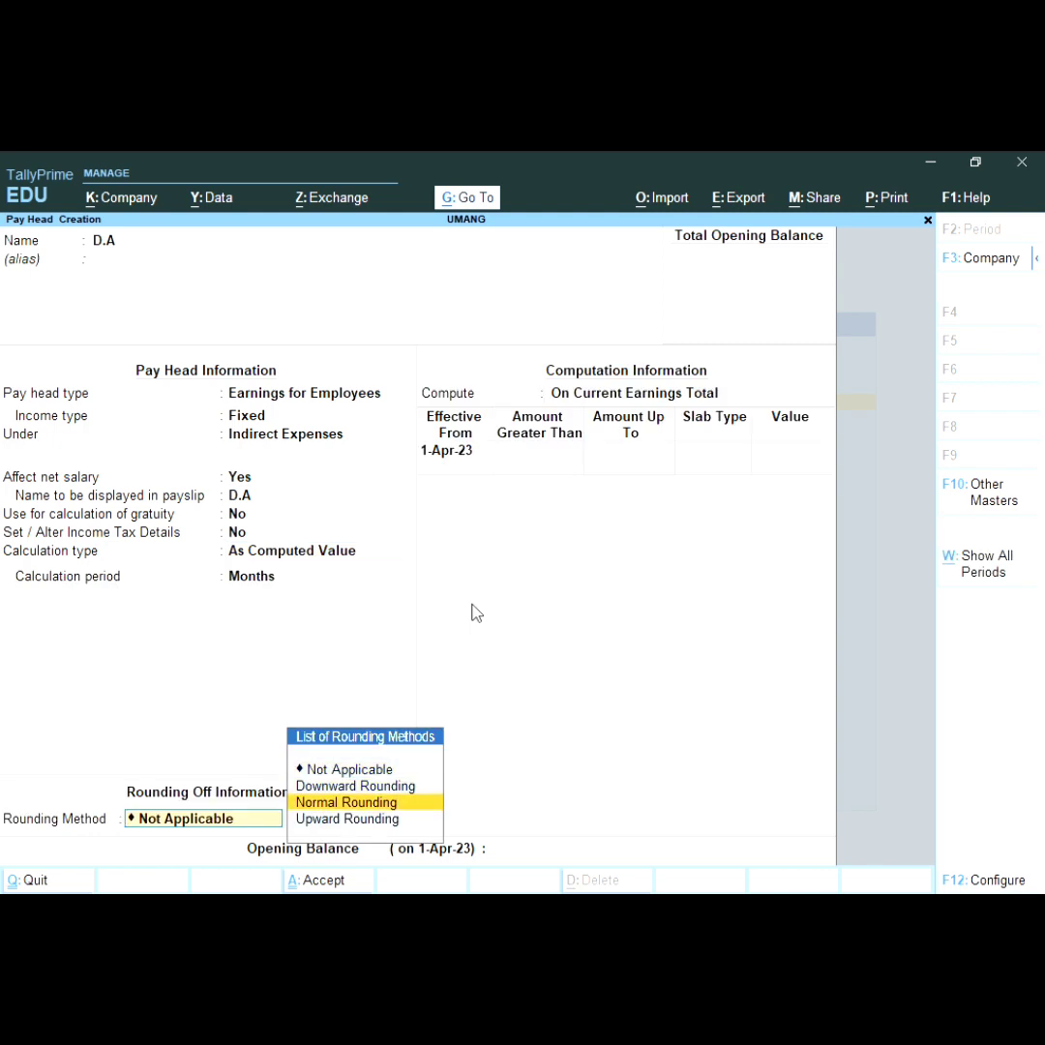
key("Return")
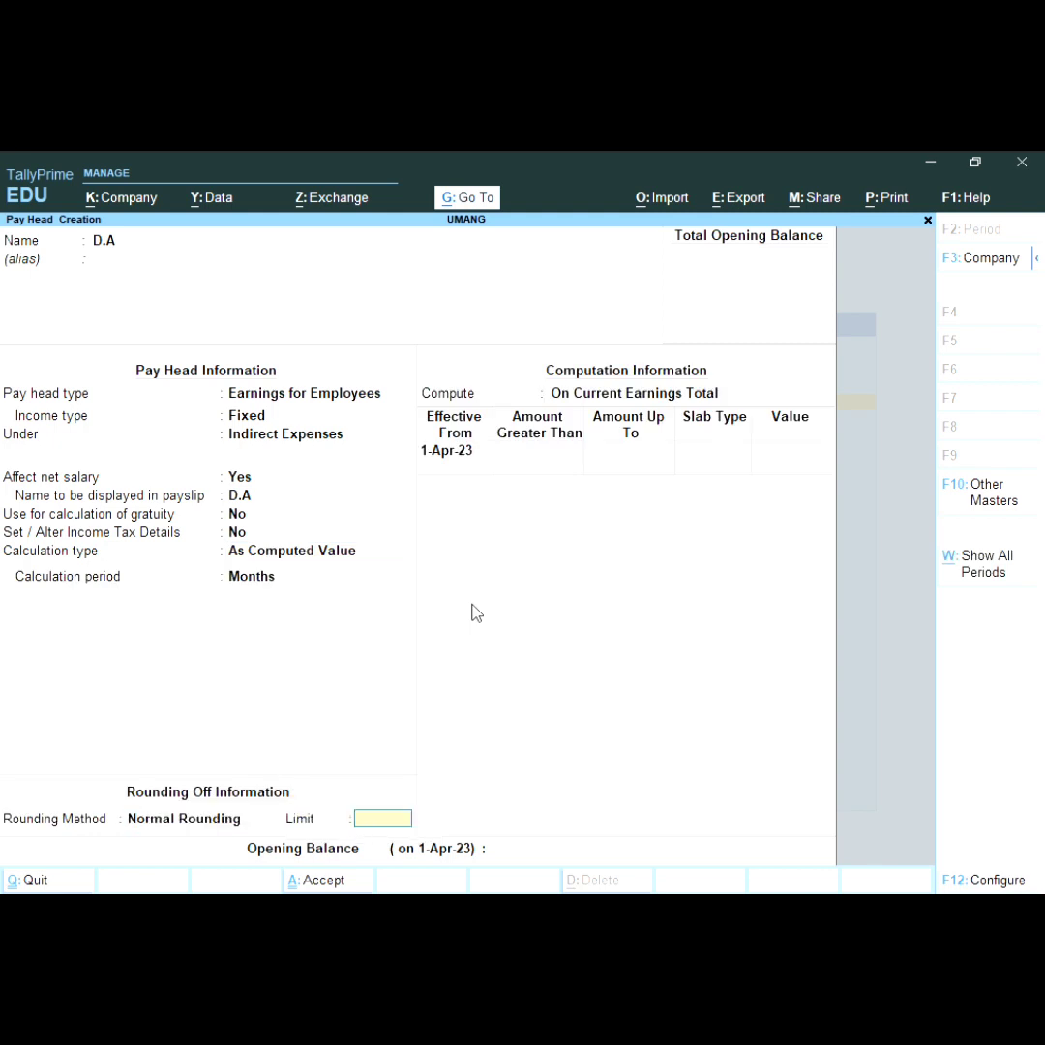
key("Return")
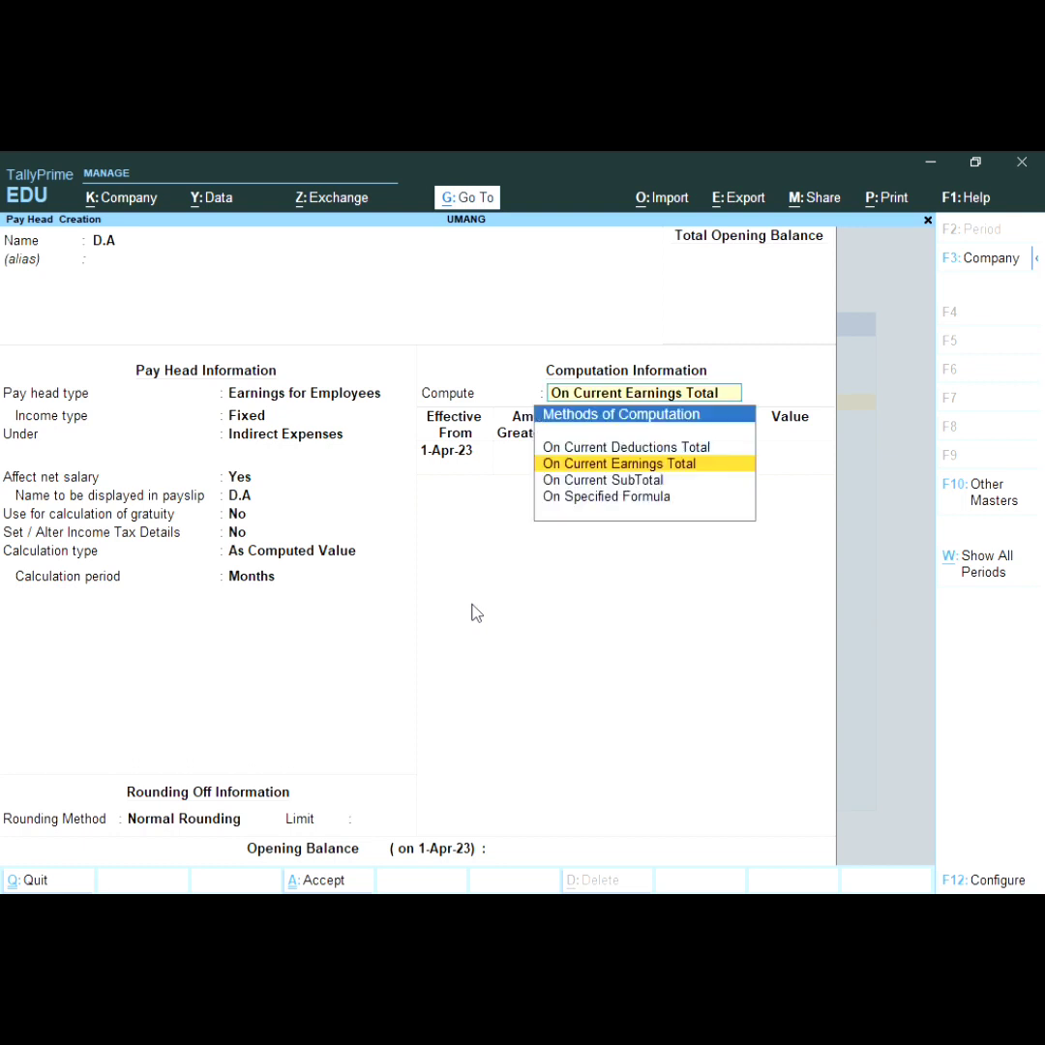
Step: Compute D.A on a specified formula of B.S at 9% and save it
key("Down")
key("Down")
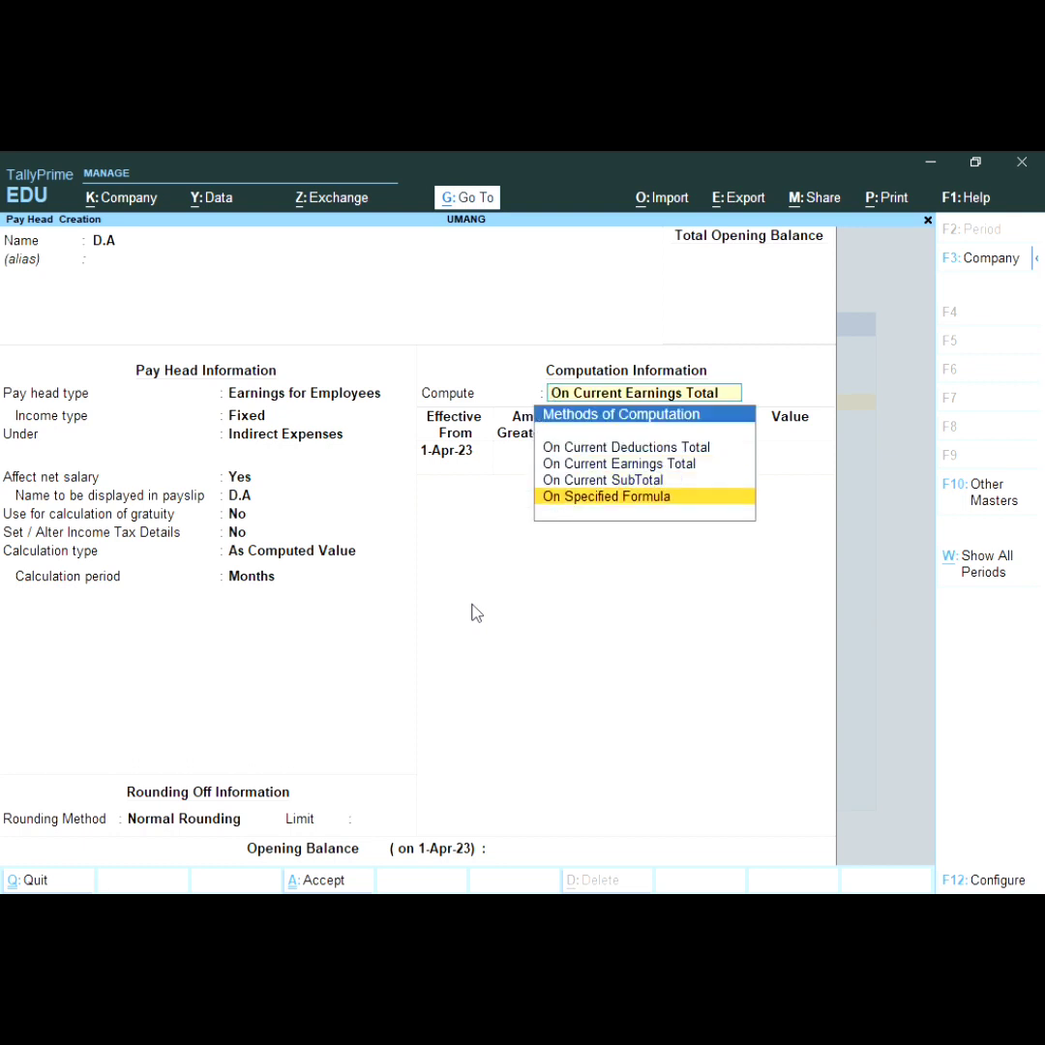
key("Return")
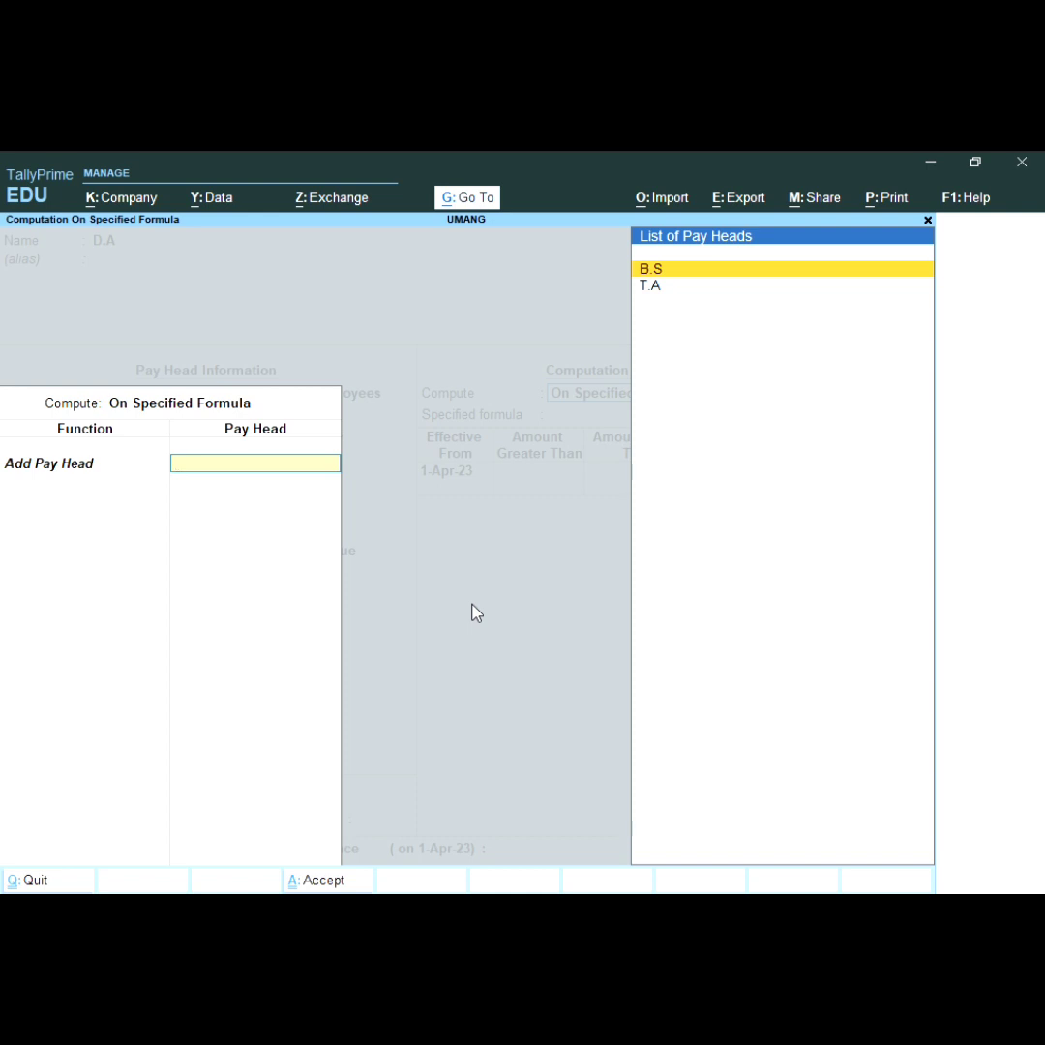
key("Return")
key("Return")
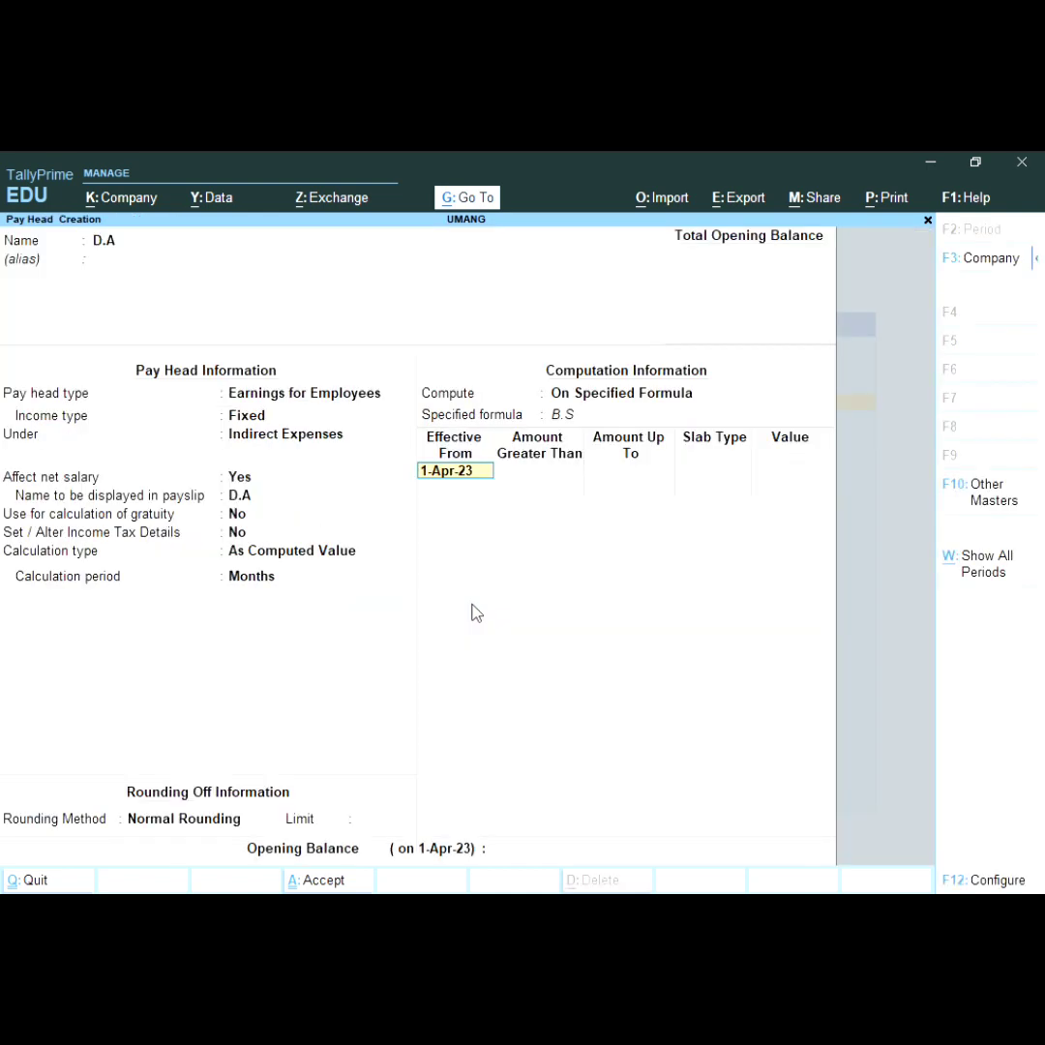
key("Return")
key("Return")
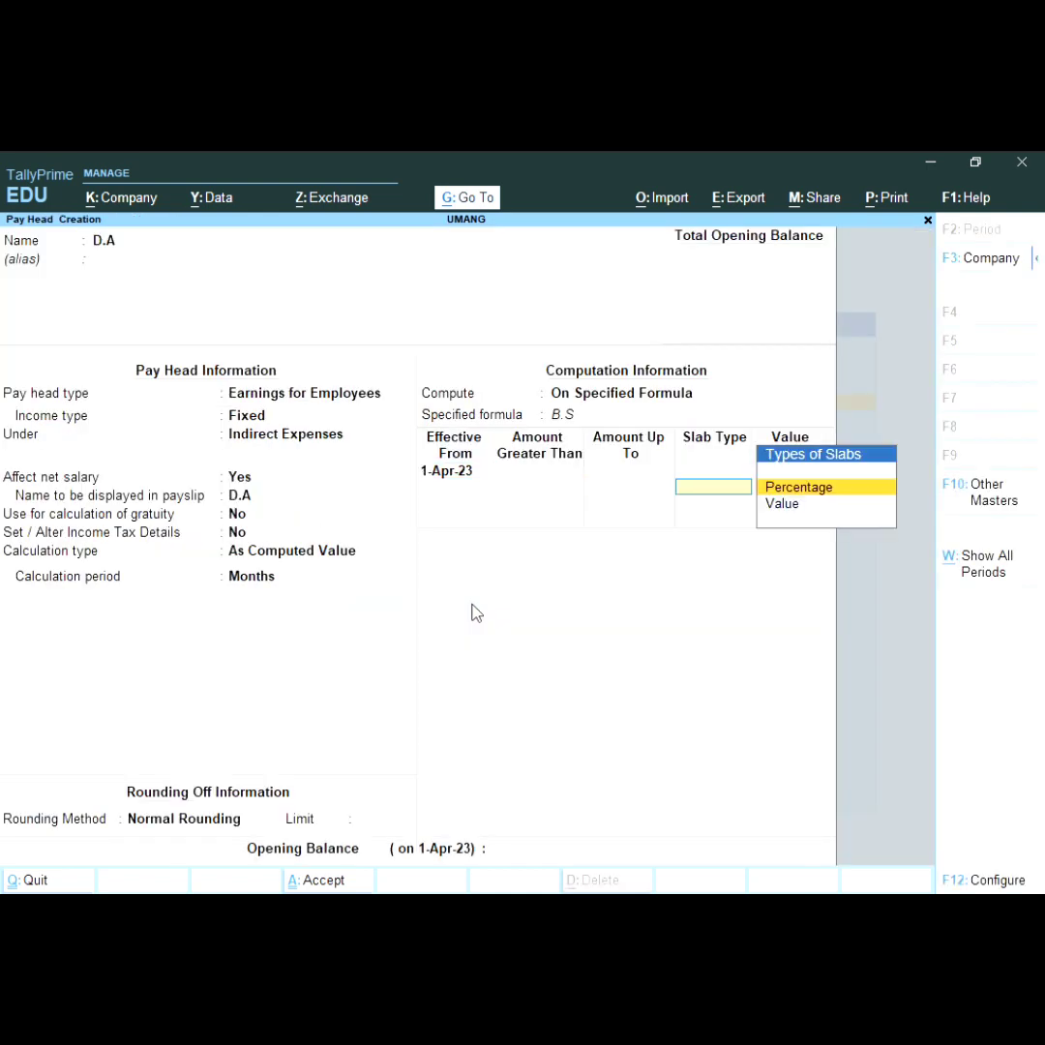
key("Return")
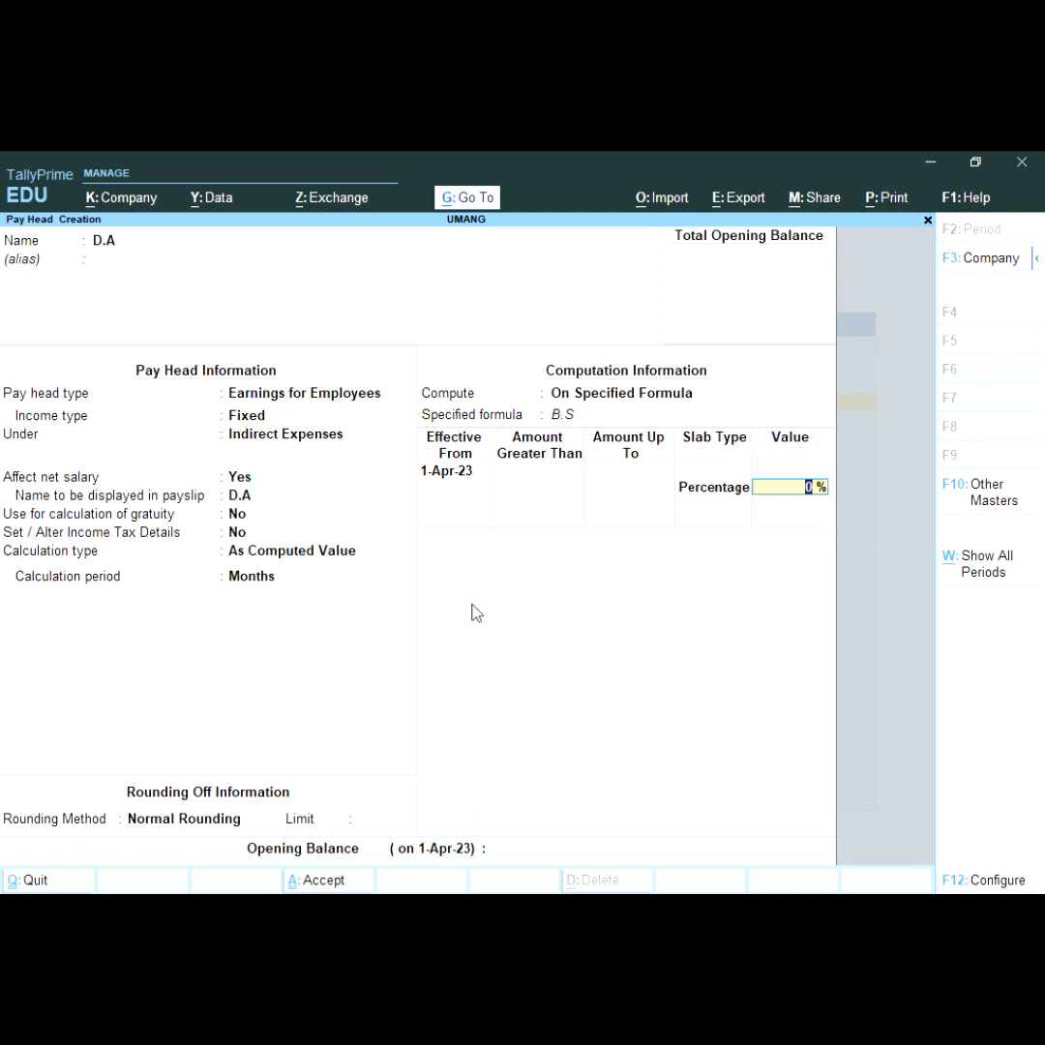
type("9")
key("Return")
key("Return")
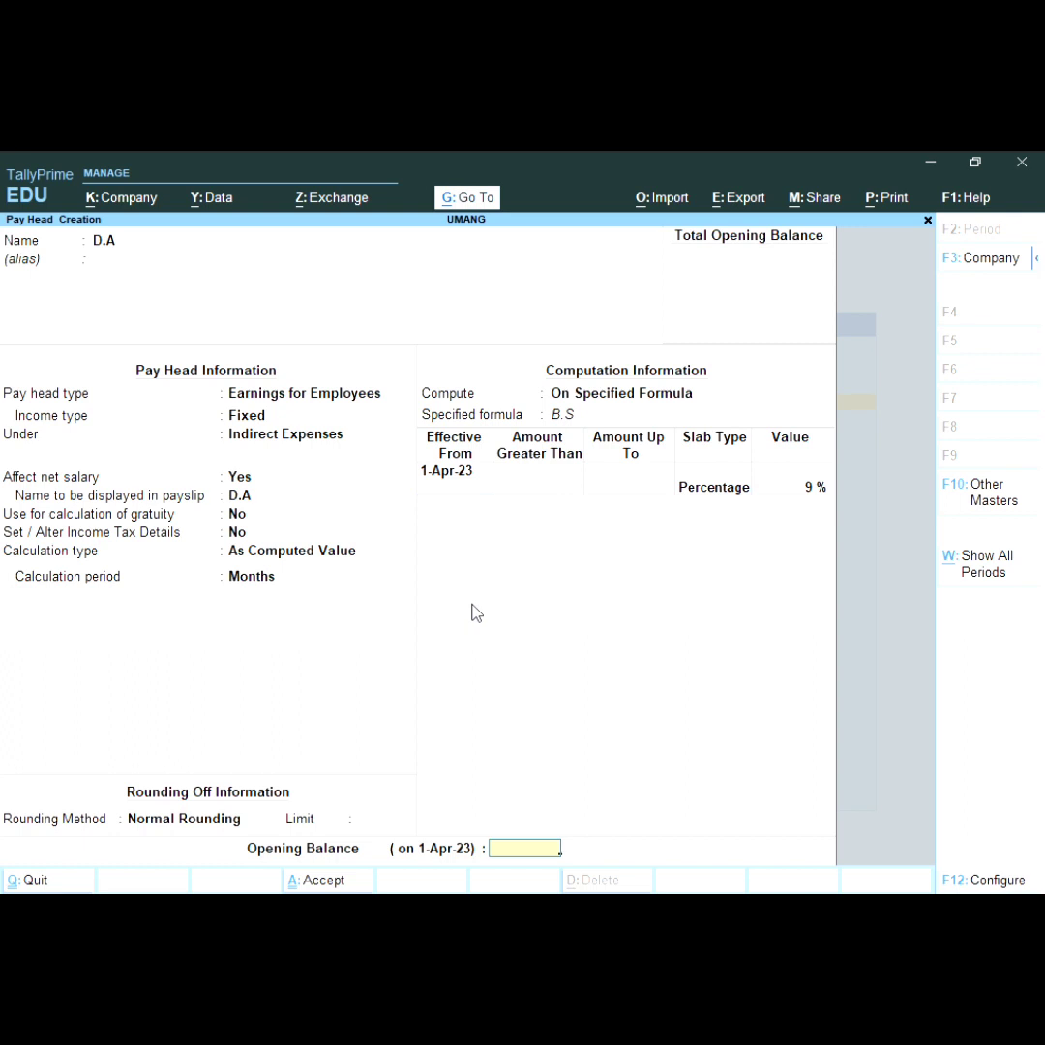
key("Return")
key("y")
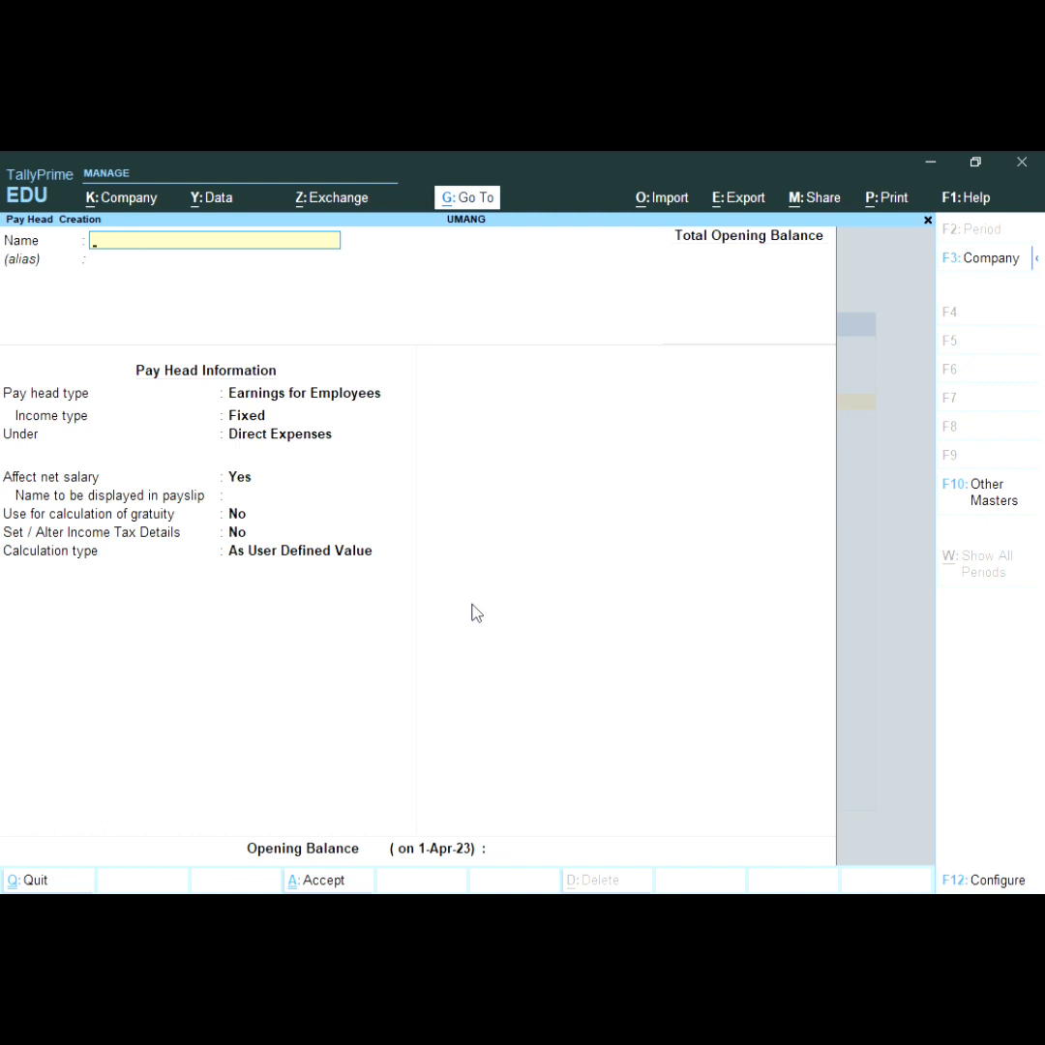
Step: Name the pay head HRA as Fixed Earnings for Employees under Indirect Expenses
type("HRA")
key("Return")
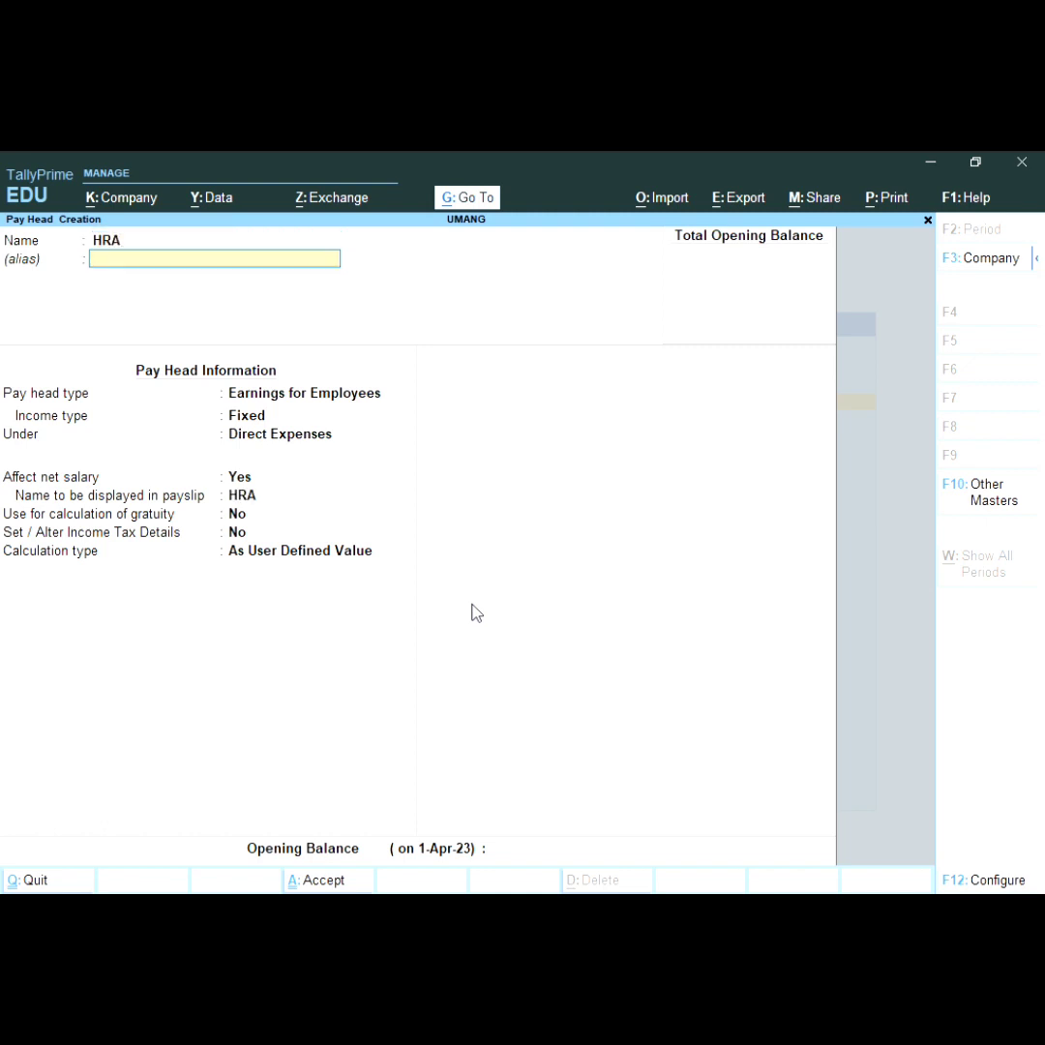
key("Return")
key("Return")
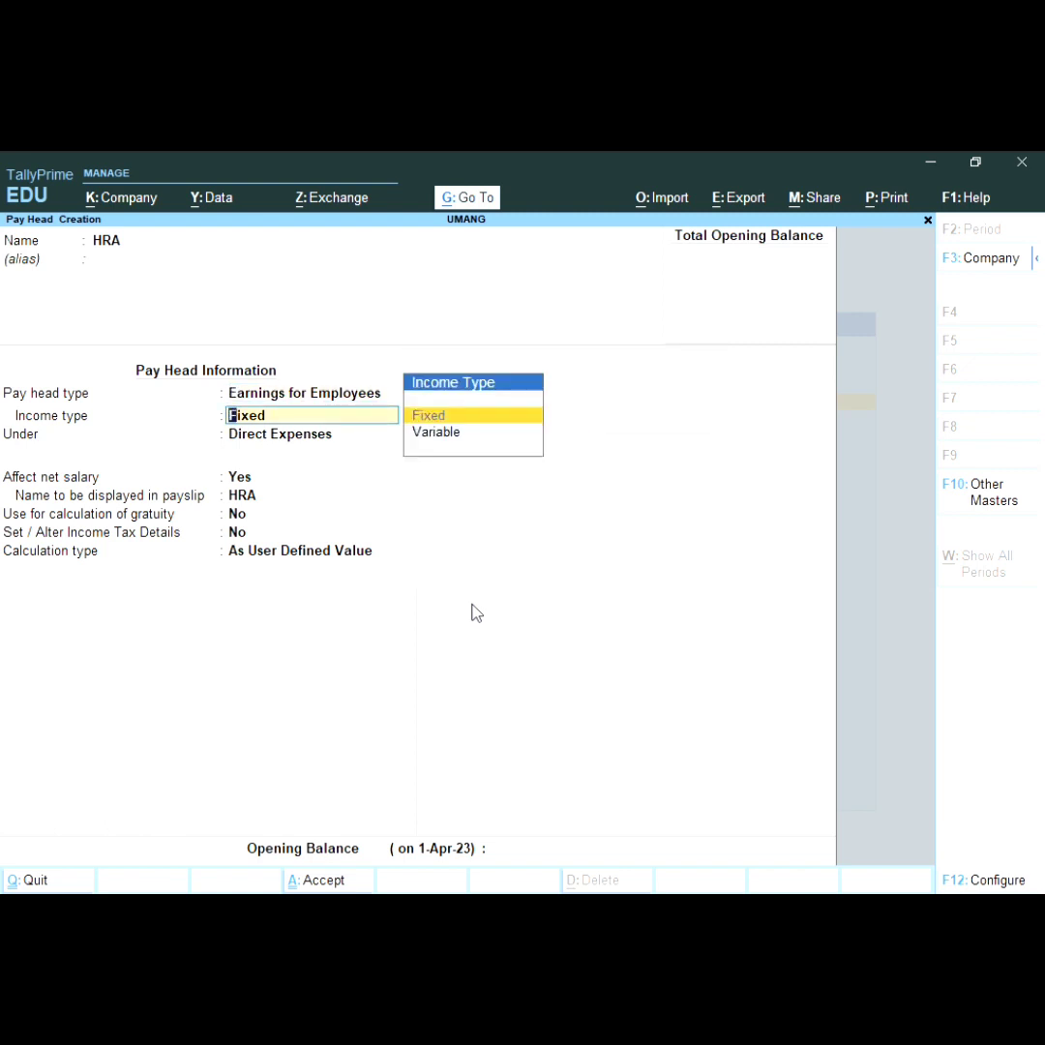
key("Return")
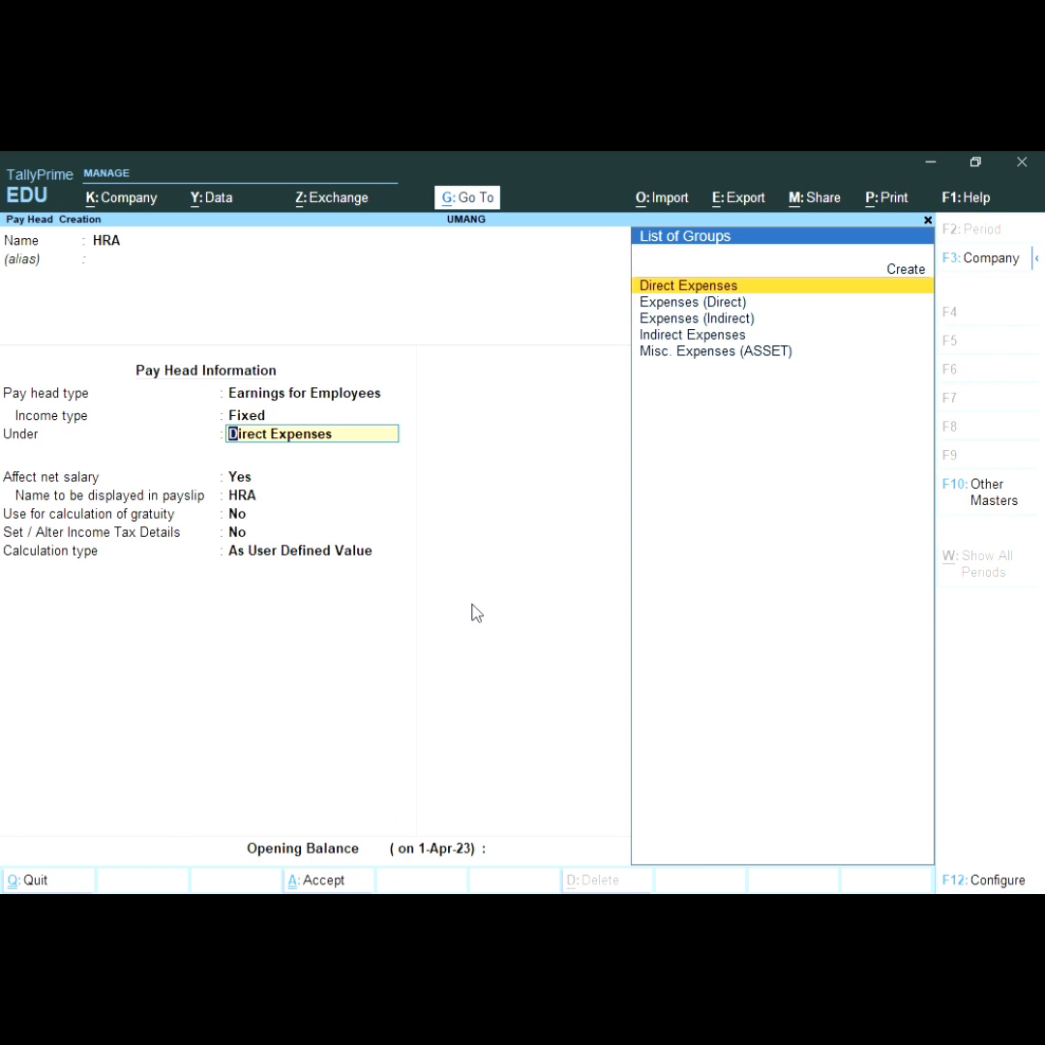
key("Down")
key("Down")
key("Down")
key("Return")
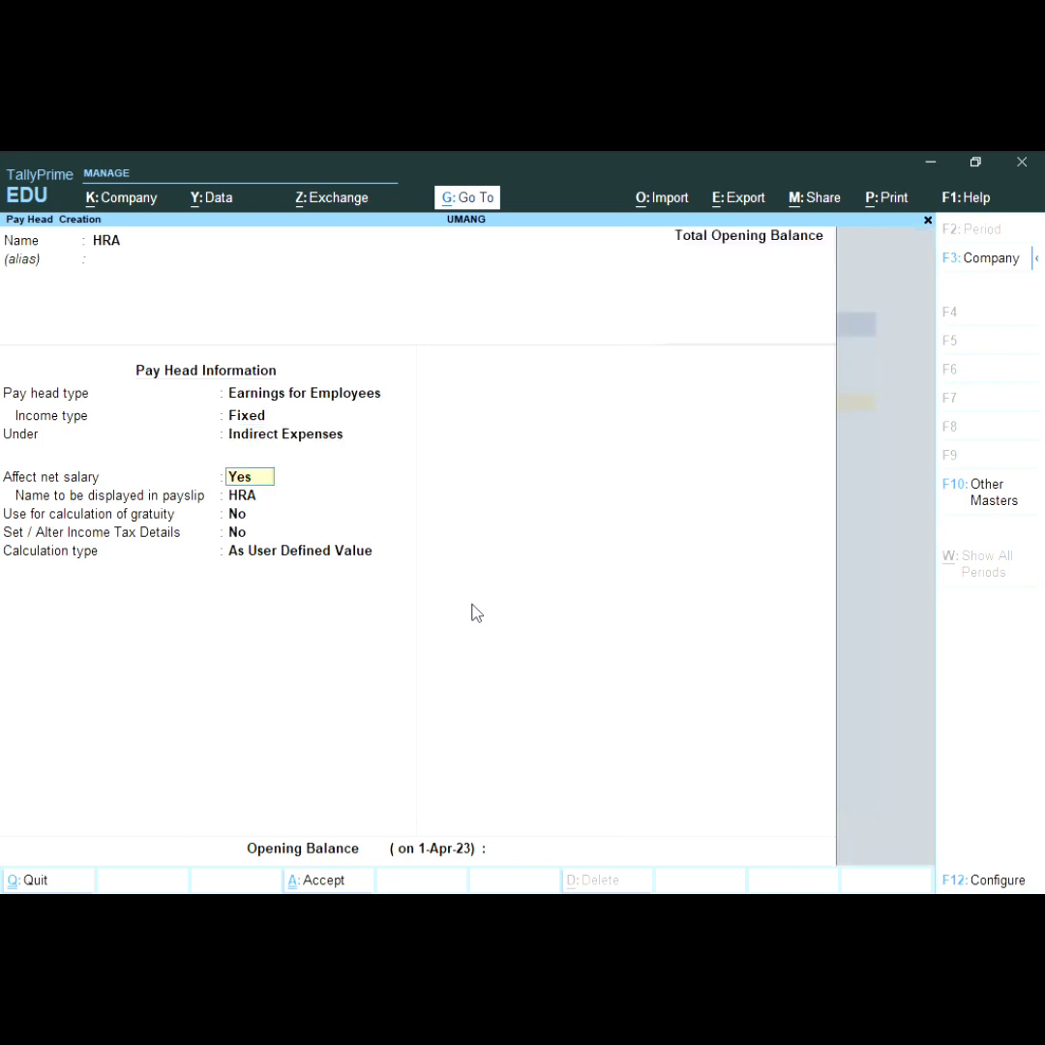
key("Return")
key("Return")
key("Return")
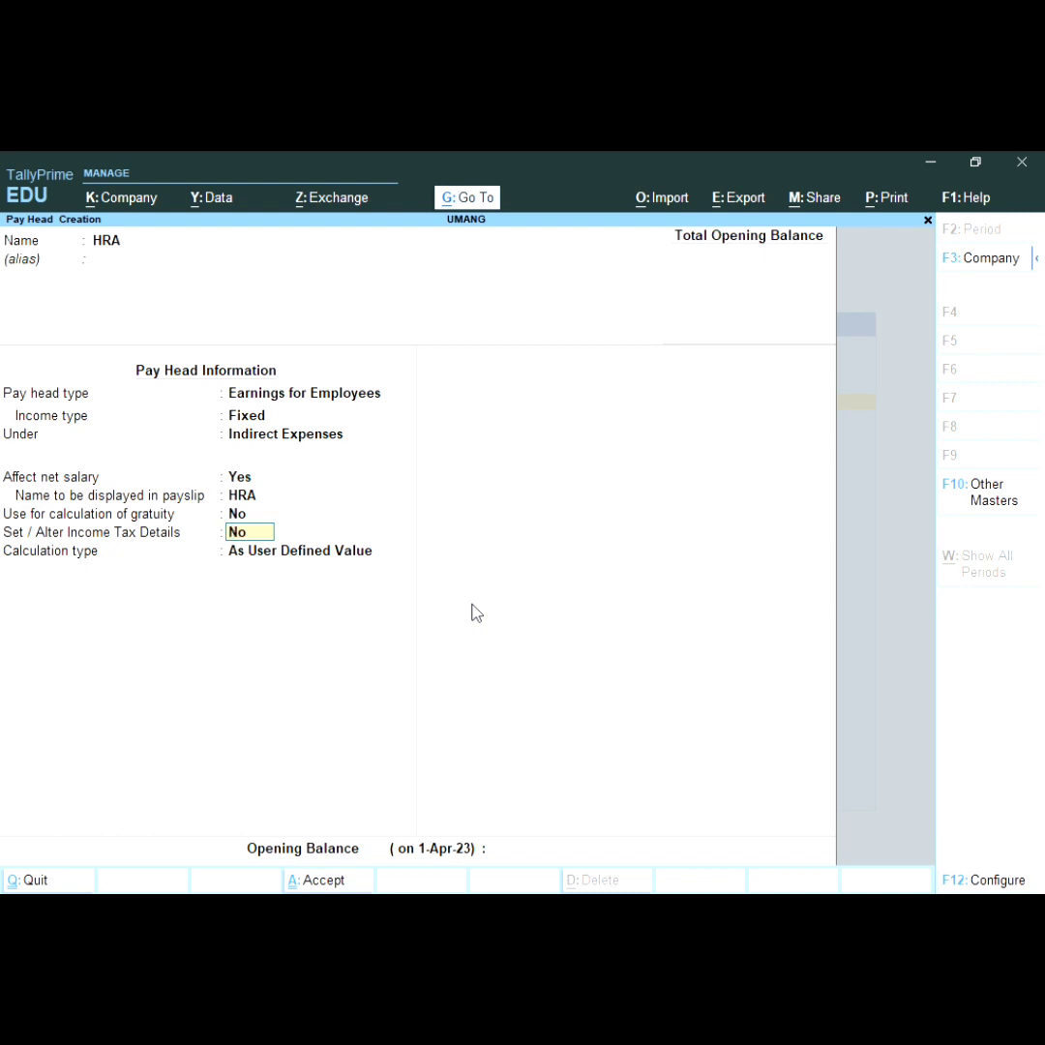
key("Return")
Step: Set HRA's calculation type to As Computed Value with Normal Rounding
key("Up")
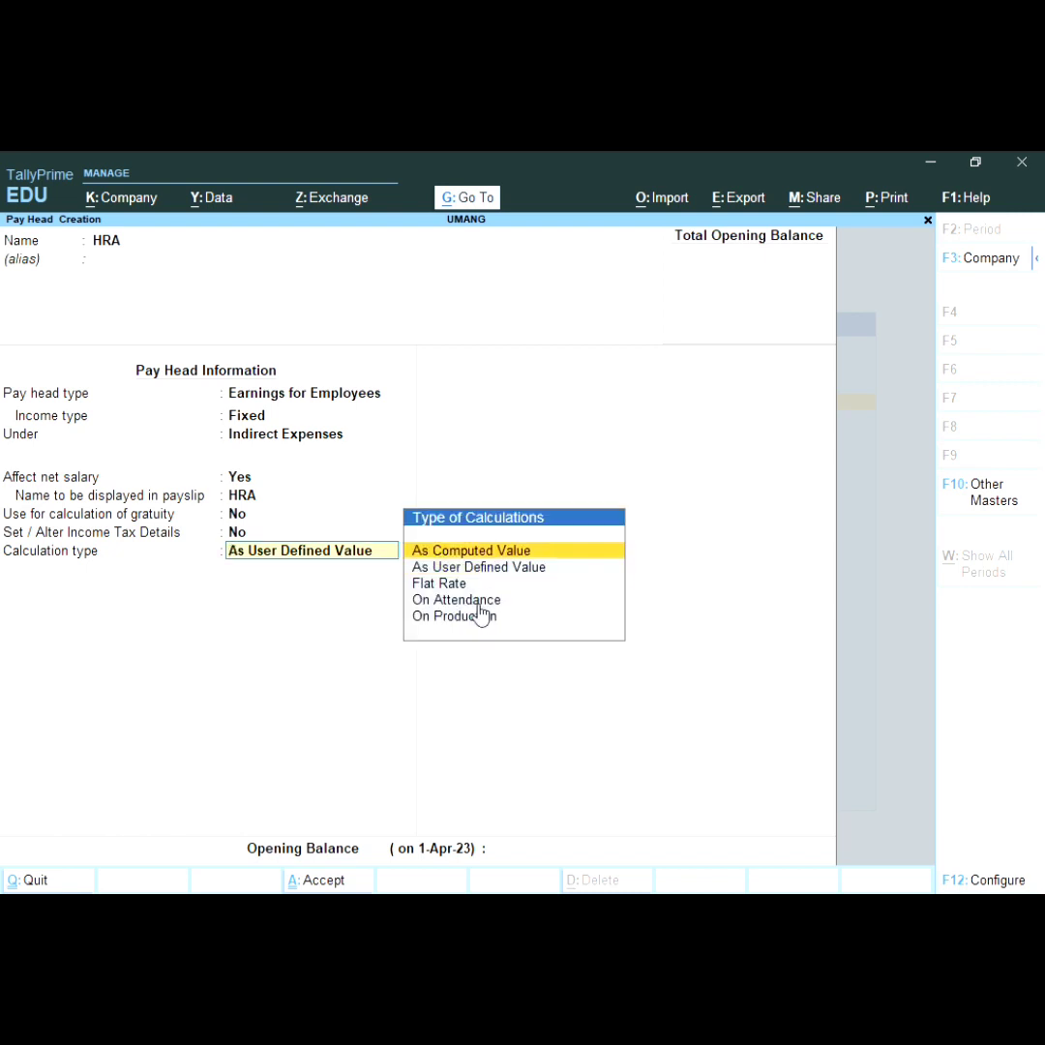
key("Return")
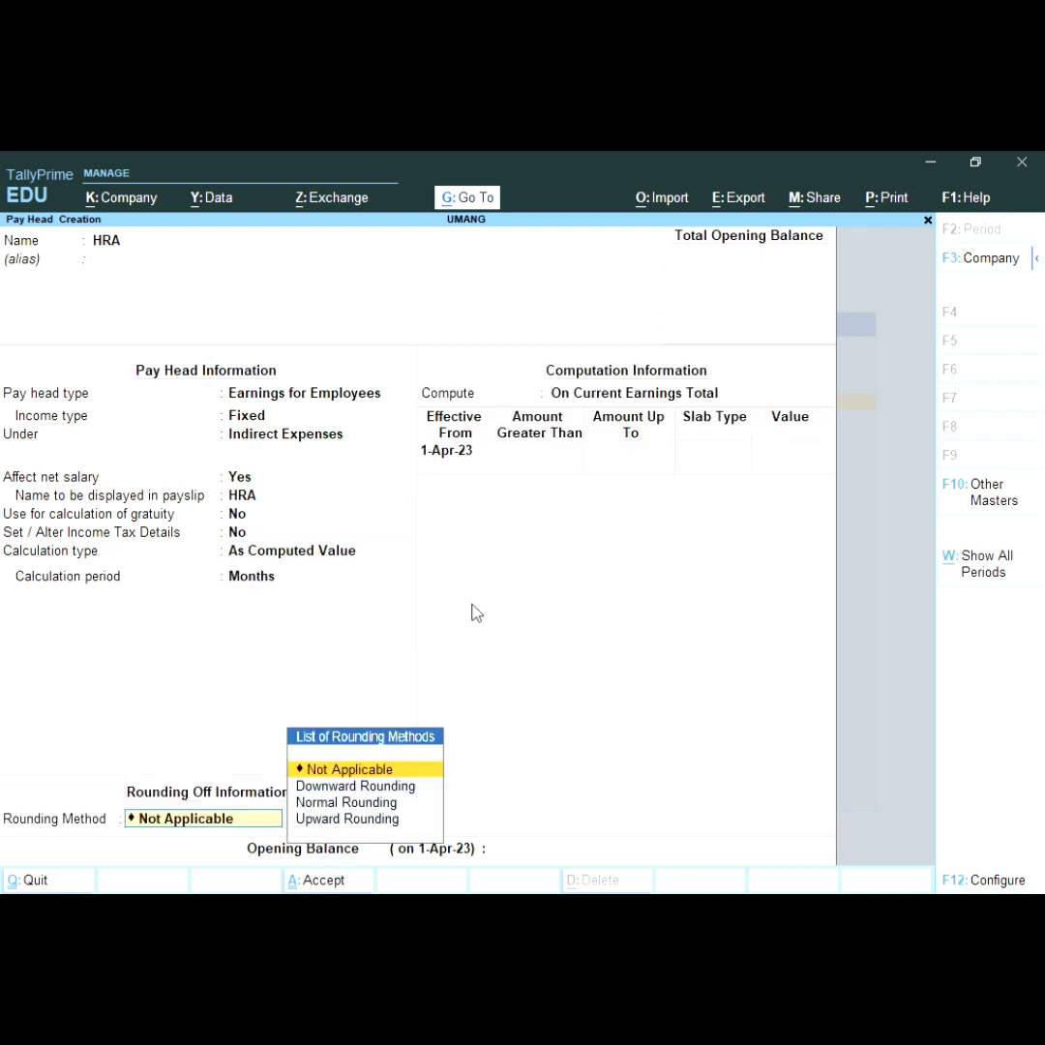
key("Down")
key("Down")
key("Return")
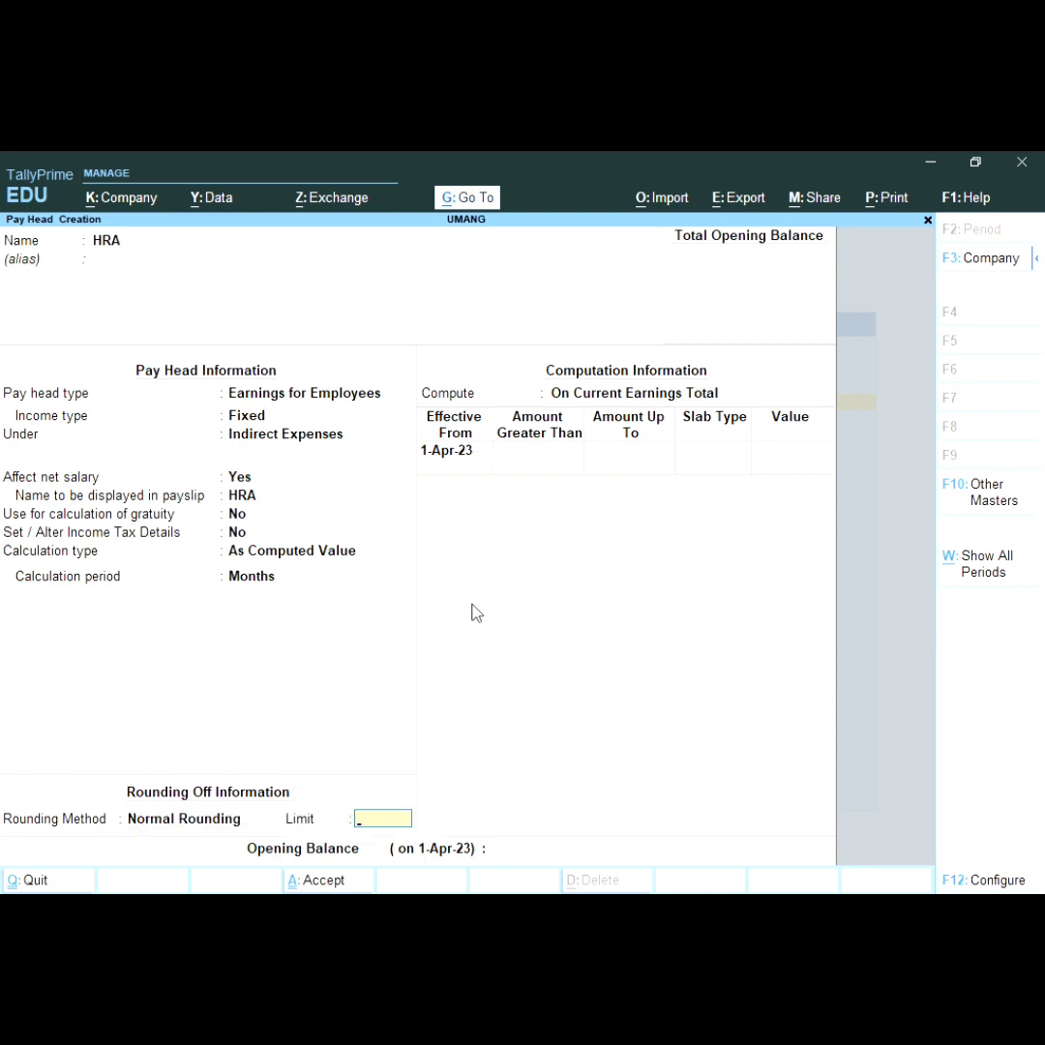
key("Return")
Step: Compute HRA on a specified formula of B.S at 8% and save it
key("Down")
key("Down")
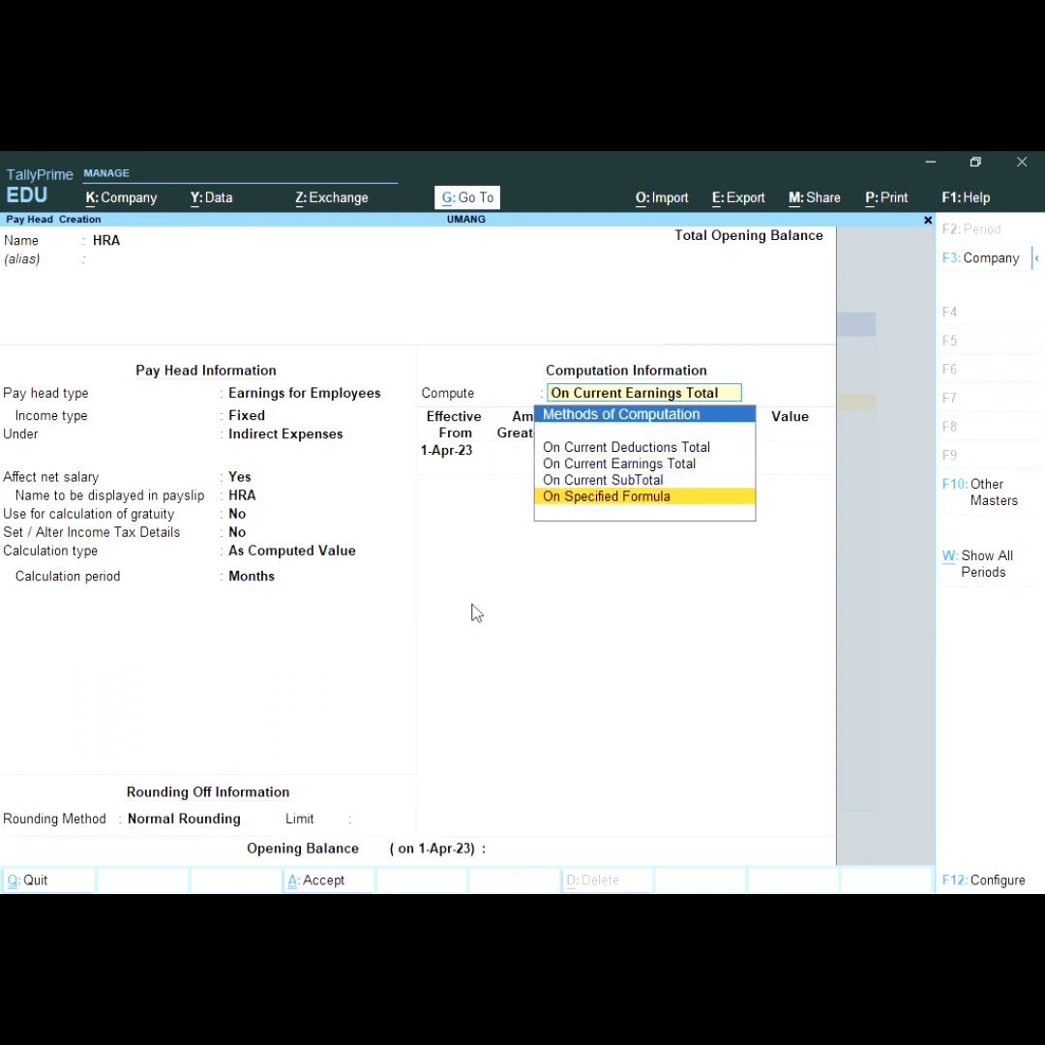
key("Return")
key("Return")
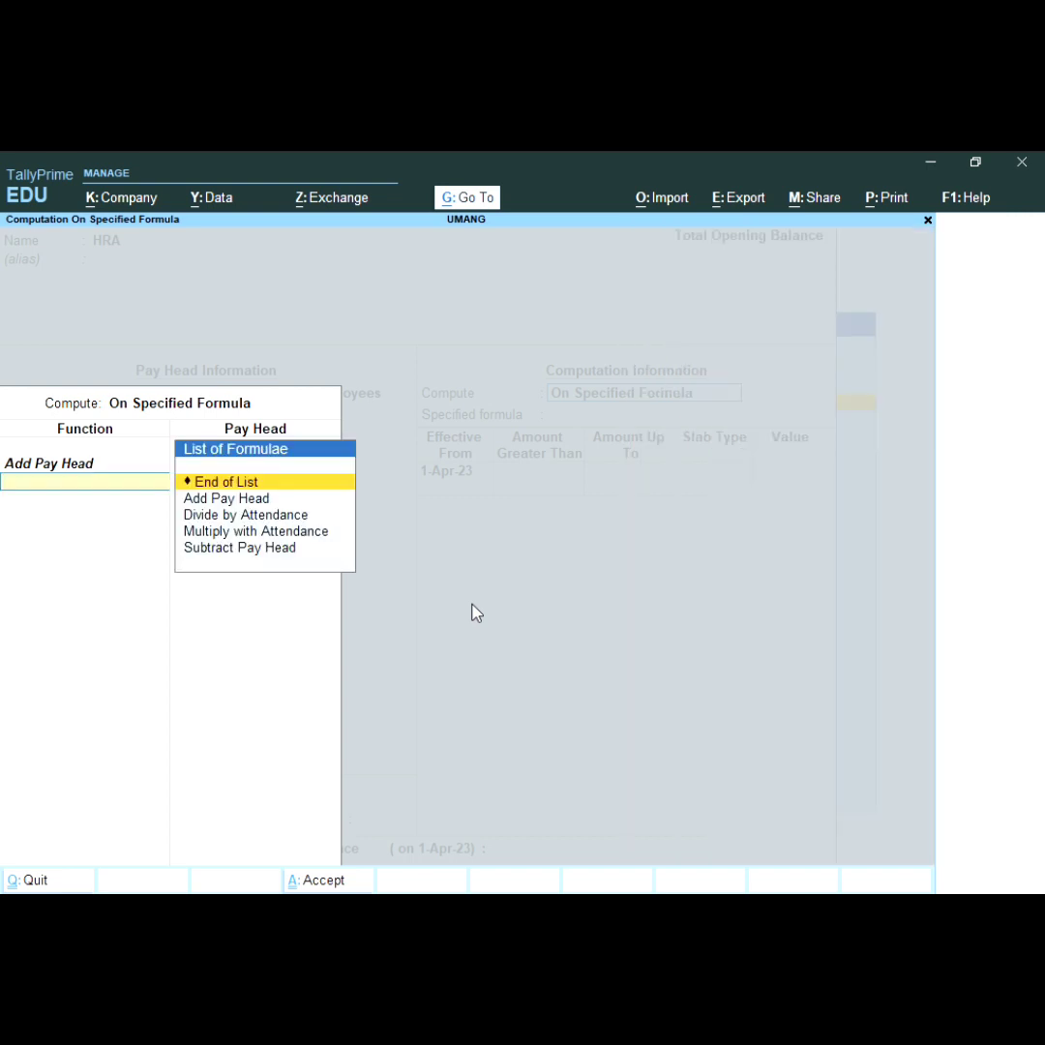
key("Return")
key("Return")
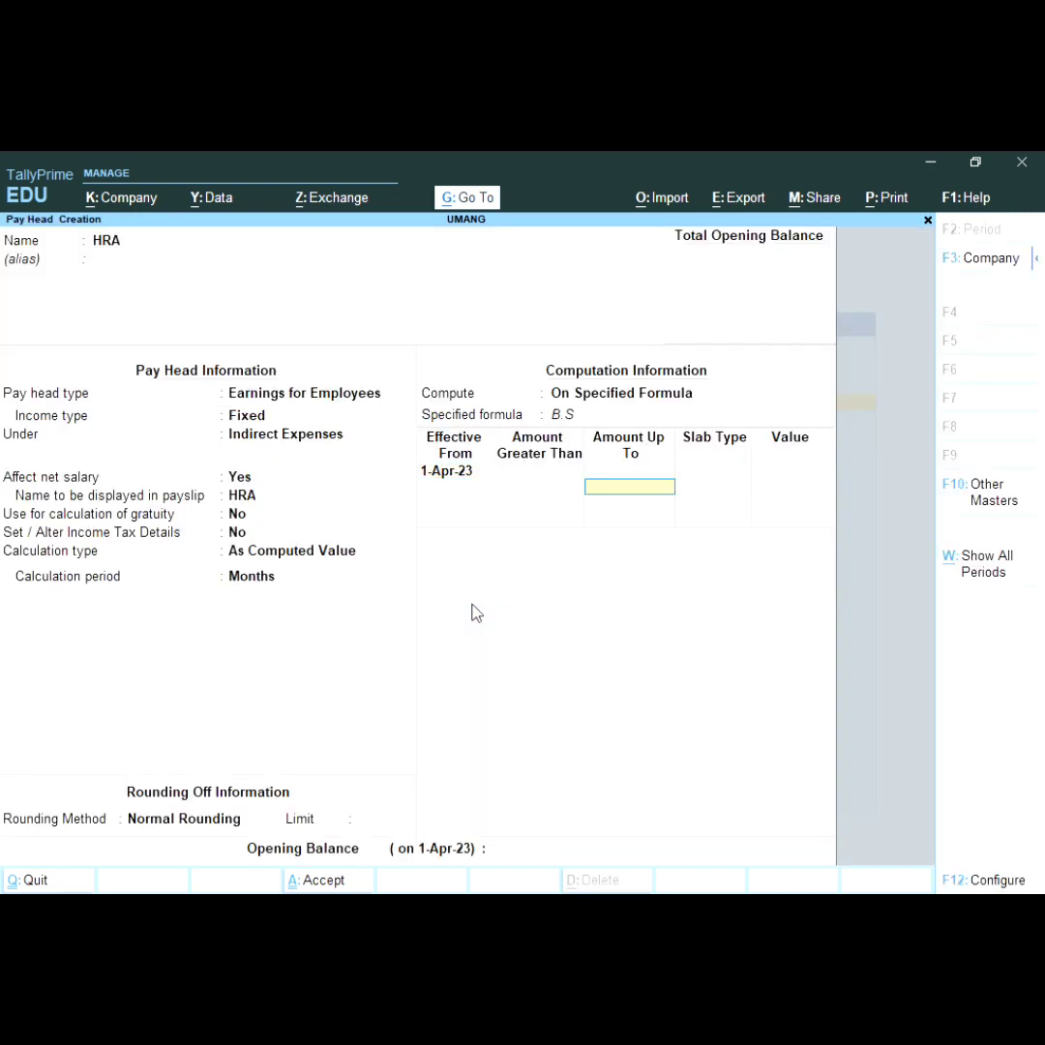
key("Return")
key("Return")
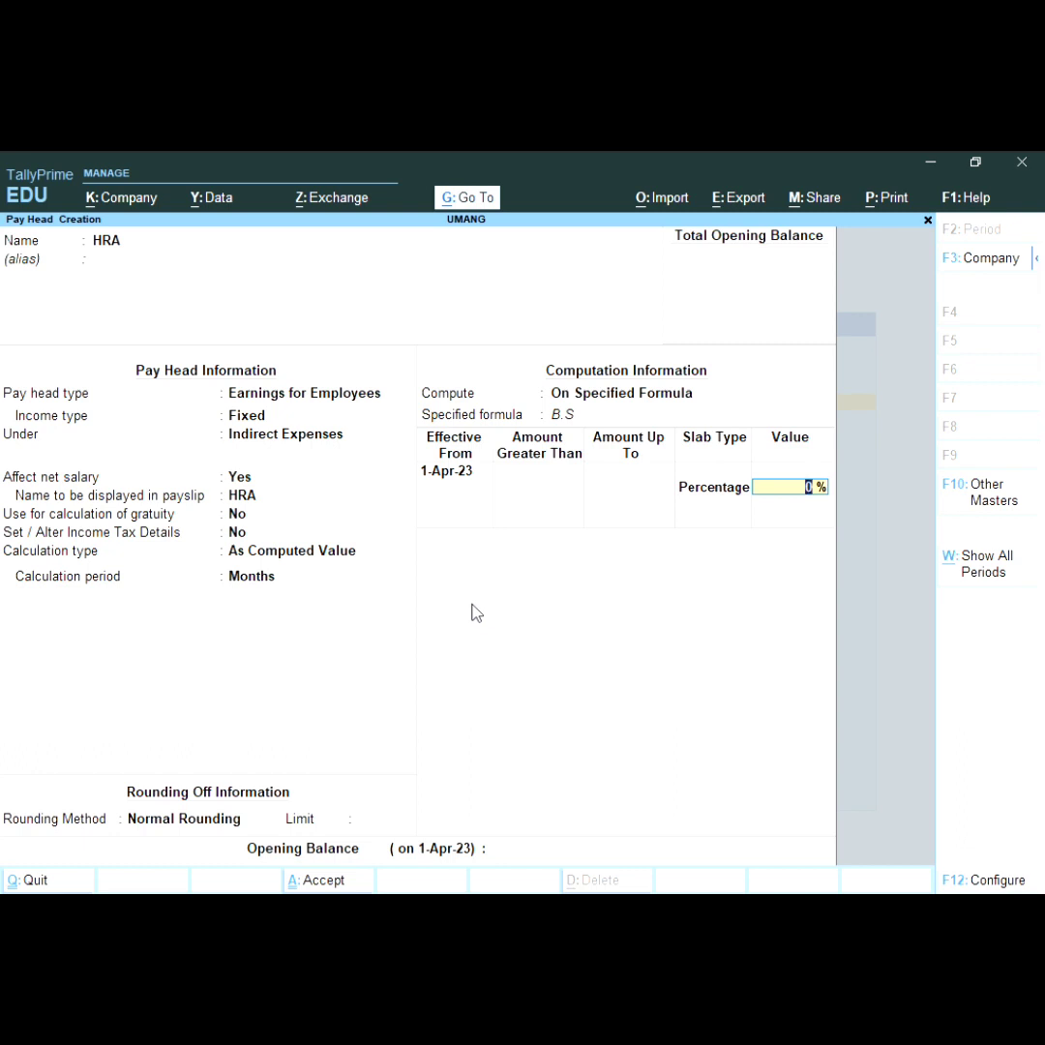
type("8")
key("Return")
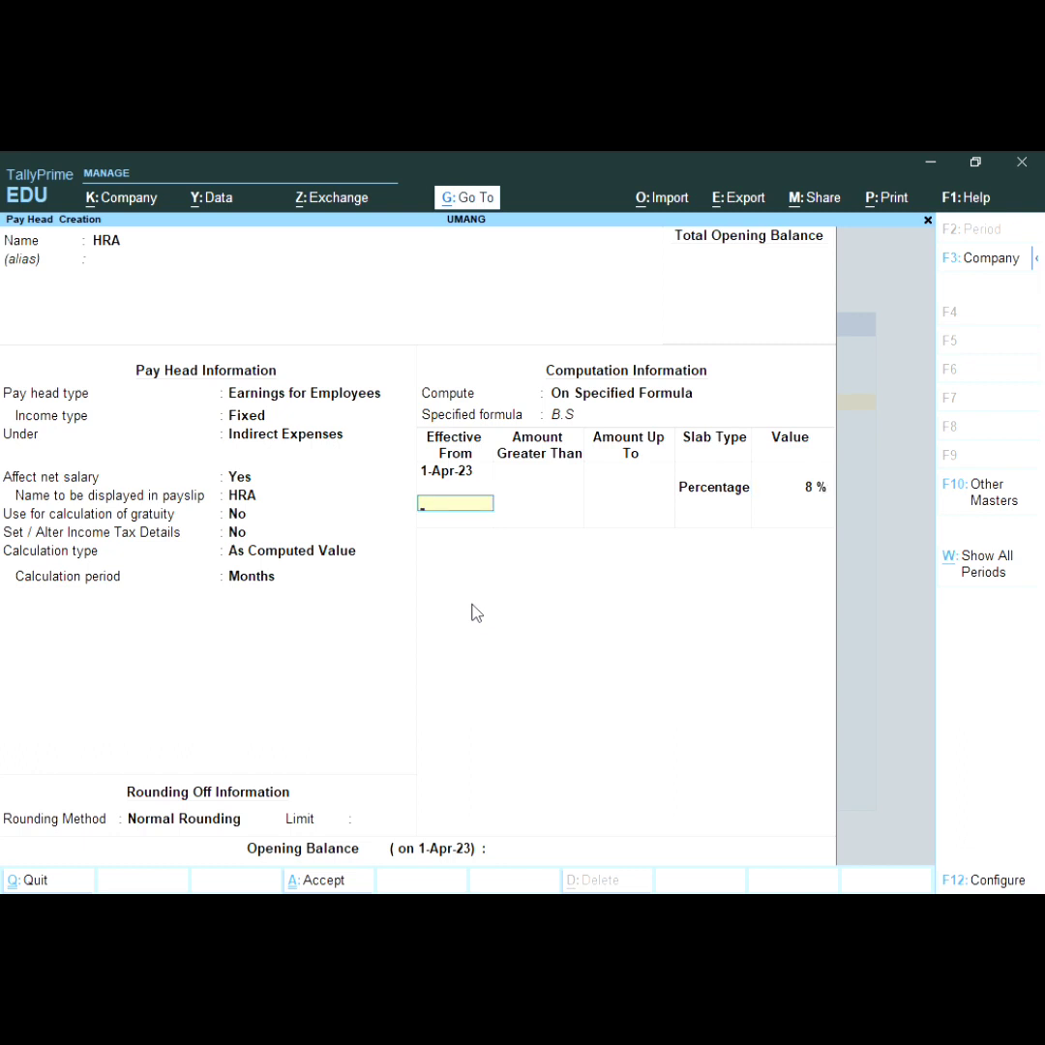
key("Return")
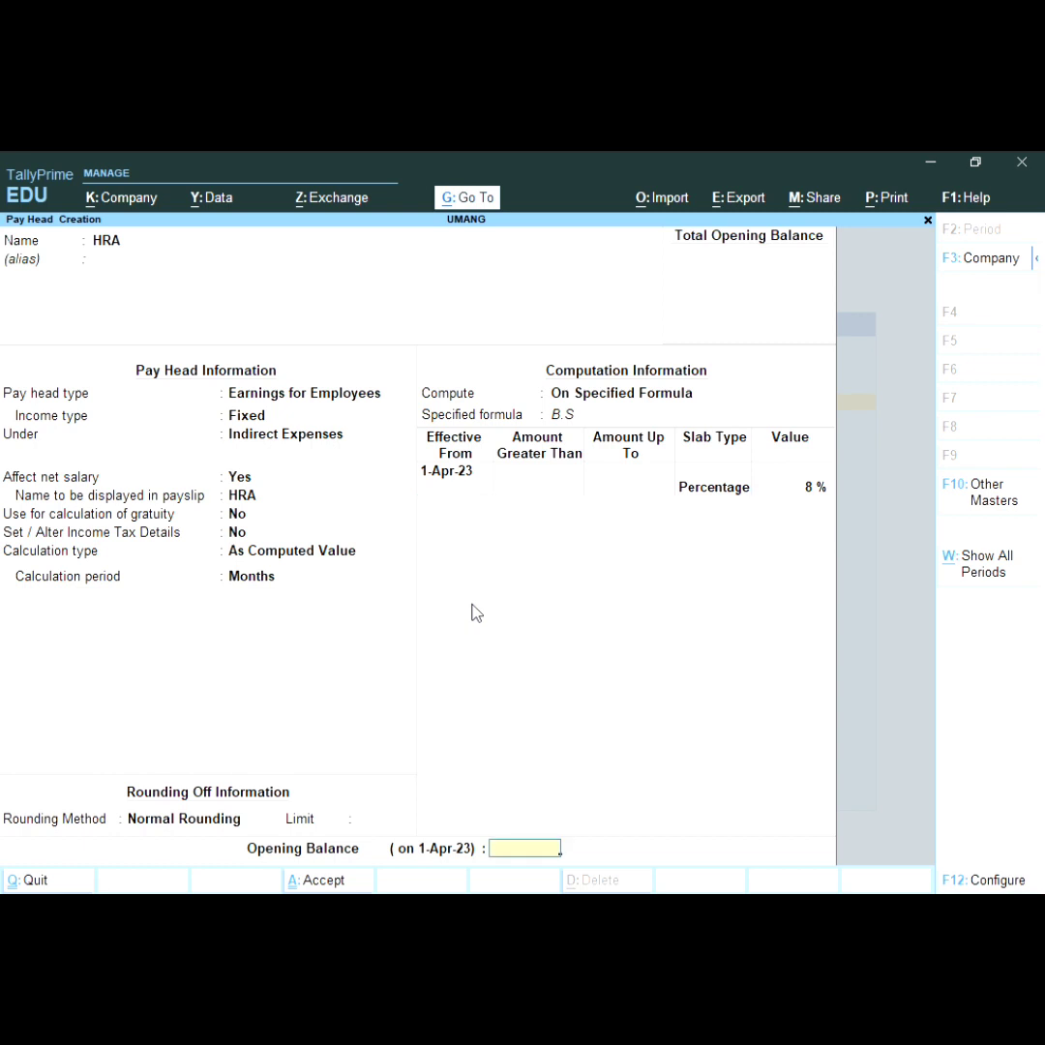
key("Return")
key("Return")
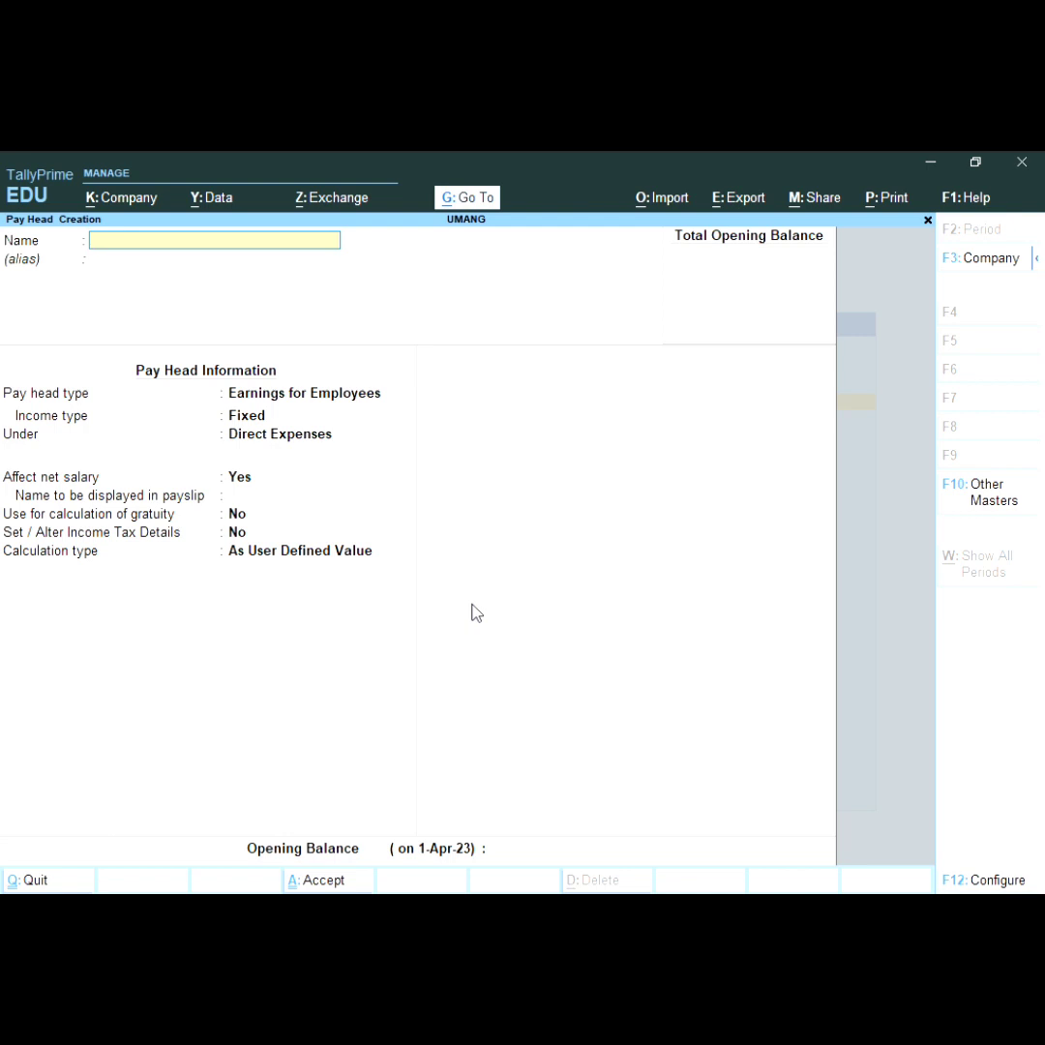
Step: Name the pay head BONUS as Fixed Earnings for Employees under Indirect Expenses
type("BONUS")
key("Return")
key("Return")
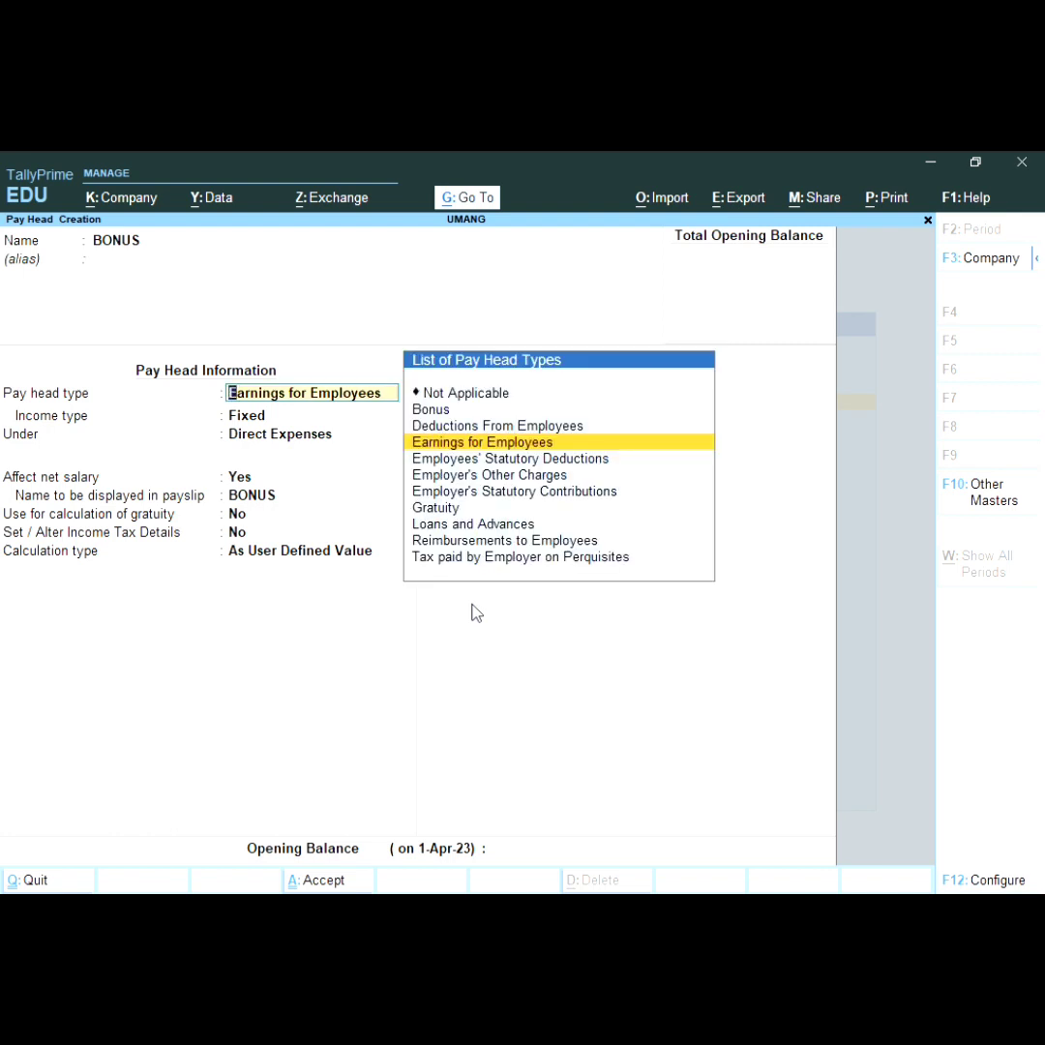
key("Return")
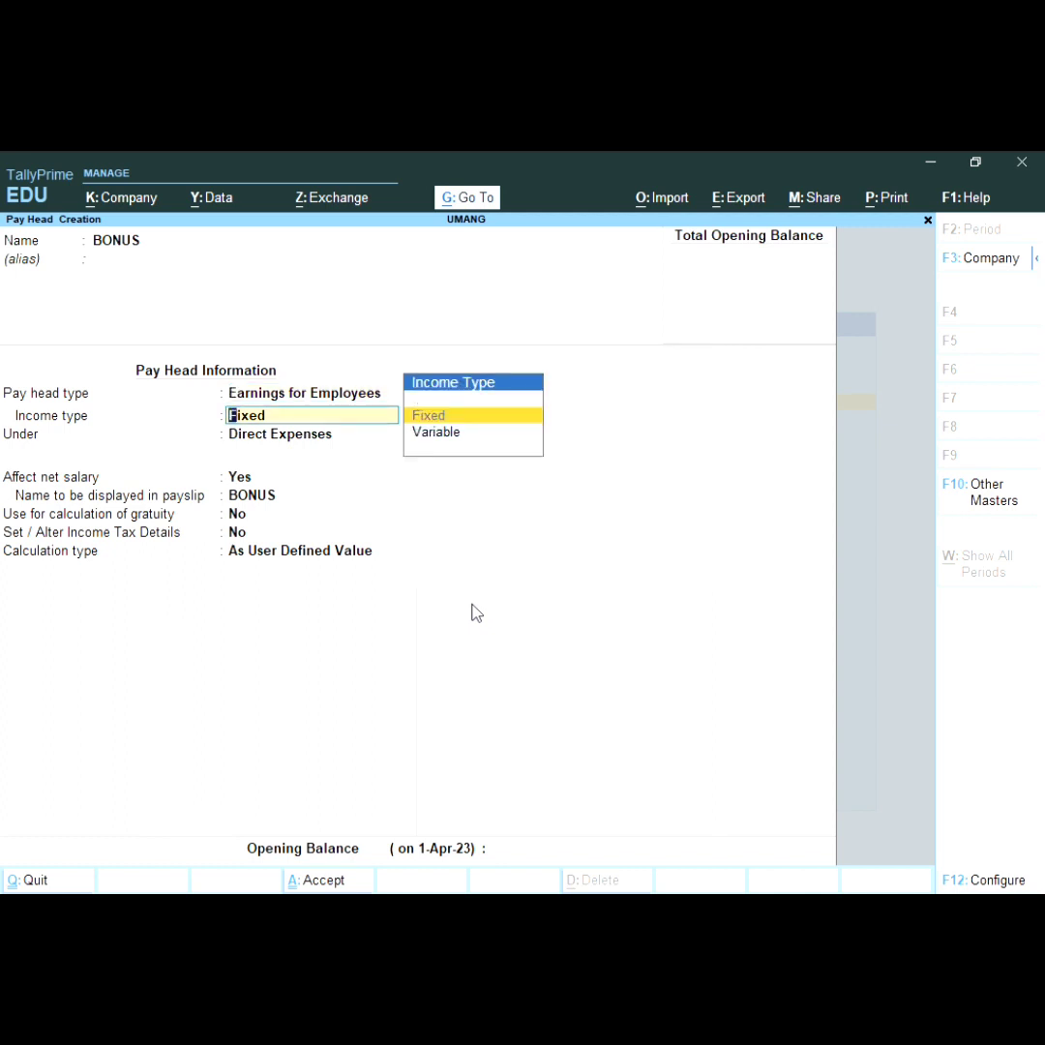
key("Return")
key("Down")
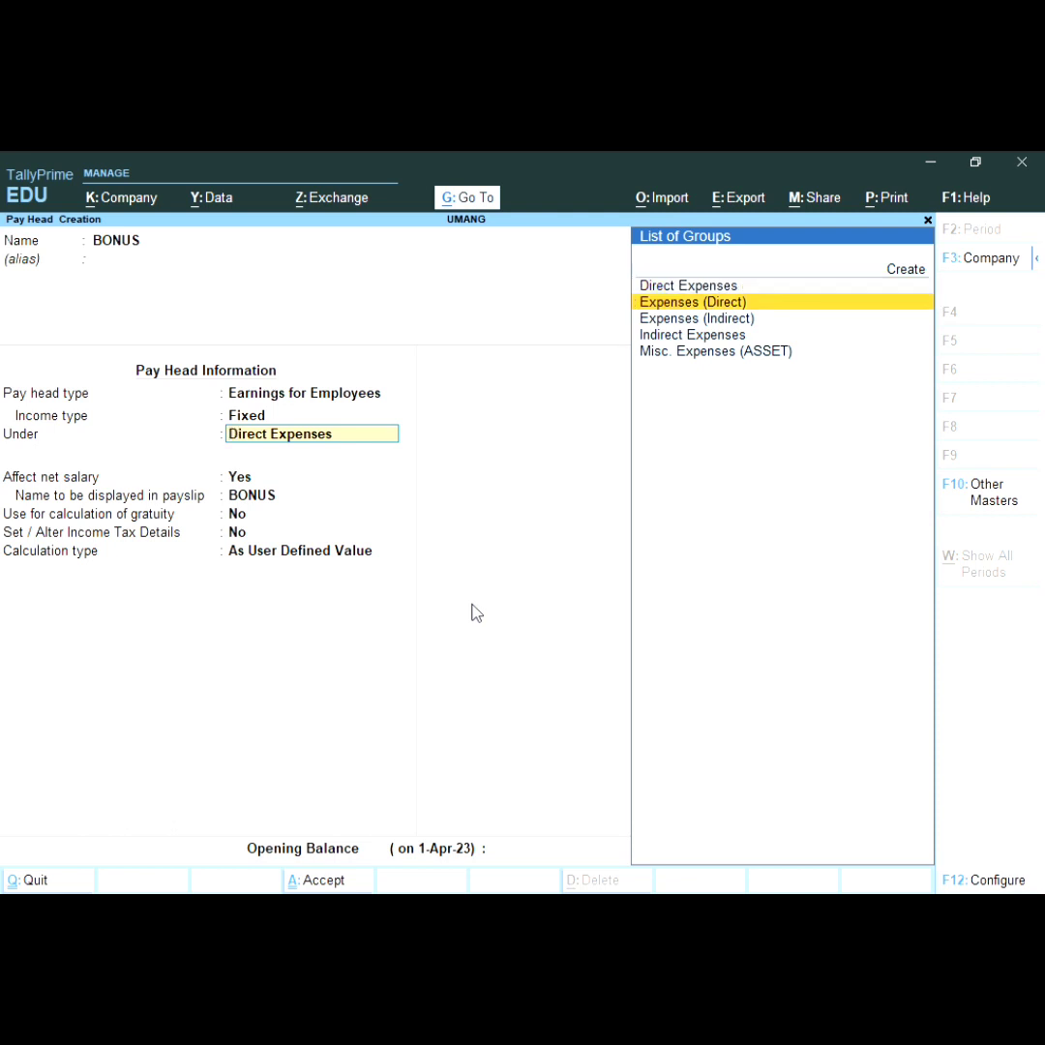
key("Down")
key("Down")
key("Return")
key("Return")
key("Return")
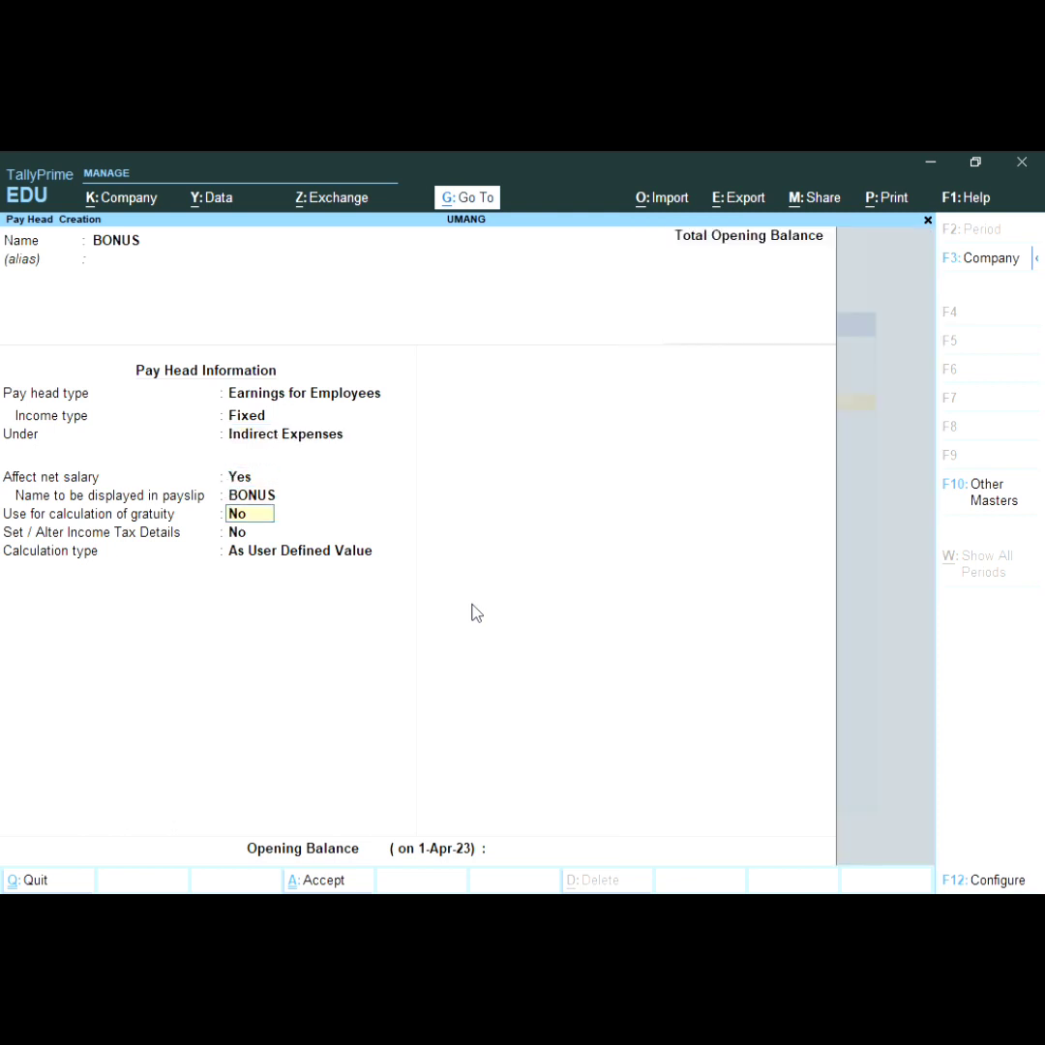
key("Return")
key("Return")
Step: Set BONUS's calculation type to As Computed Value with Normal Rounding
key("Up")
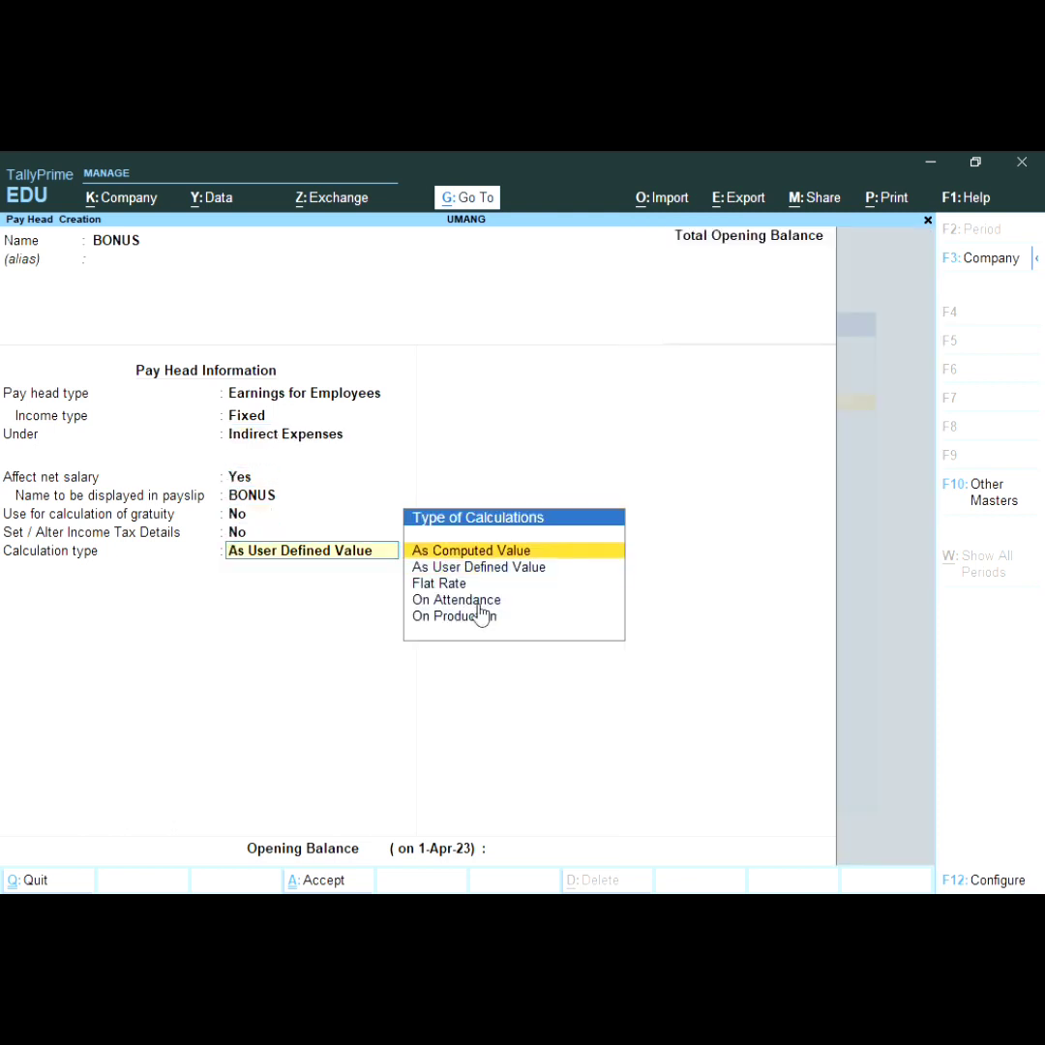
key("Return")
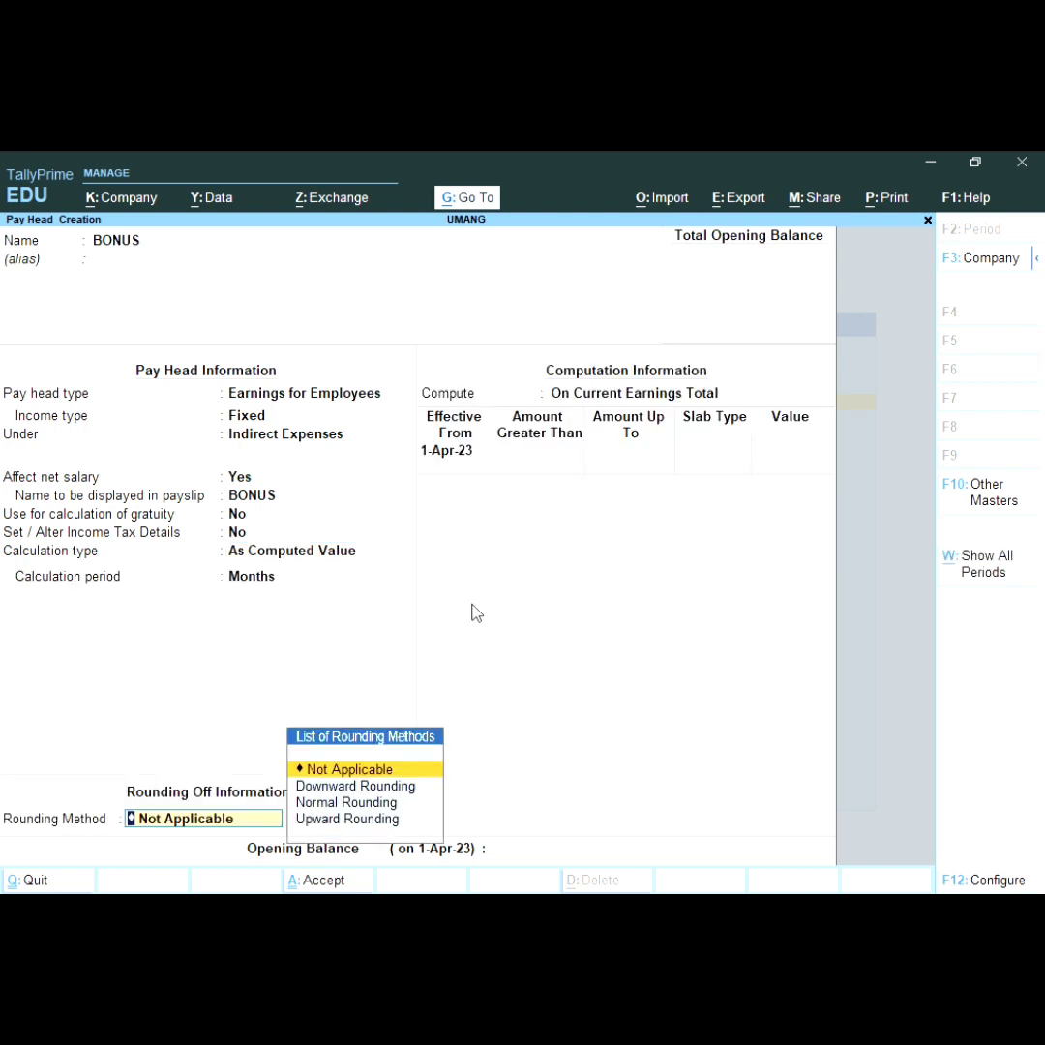
key("Down")
key("Down")
key("Up")
key("Return")
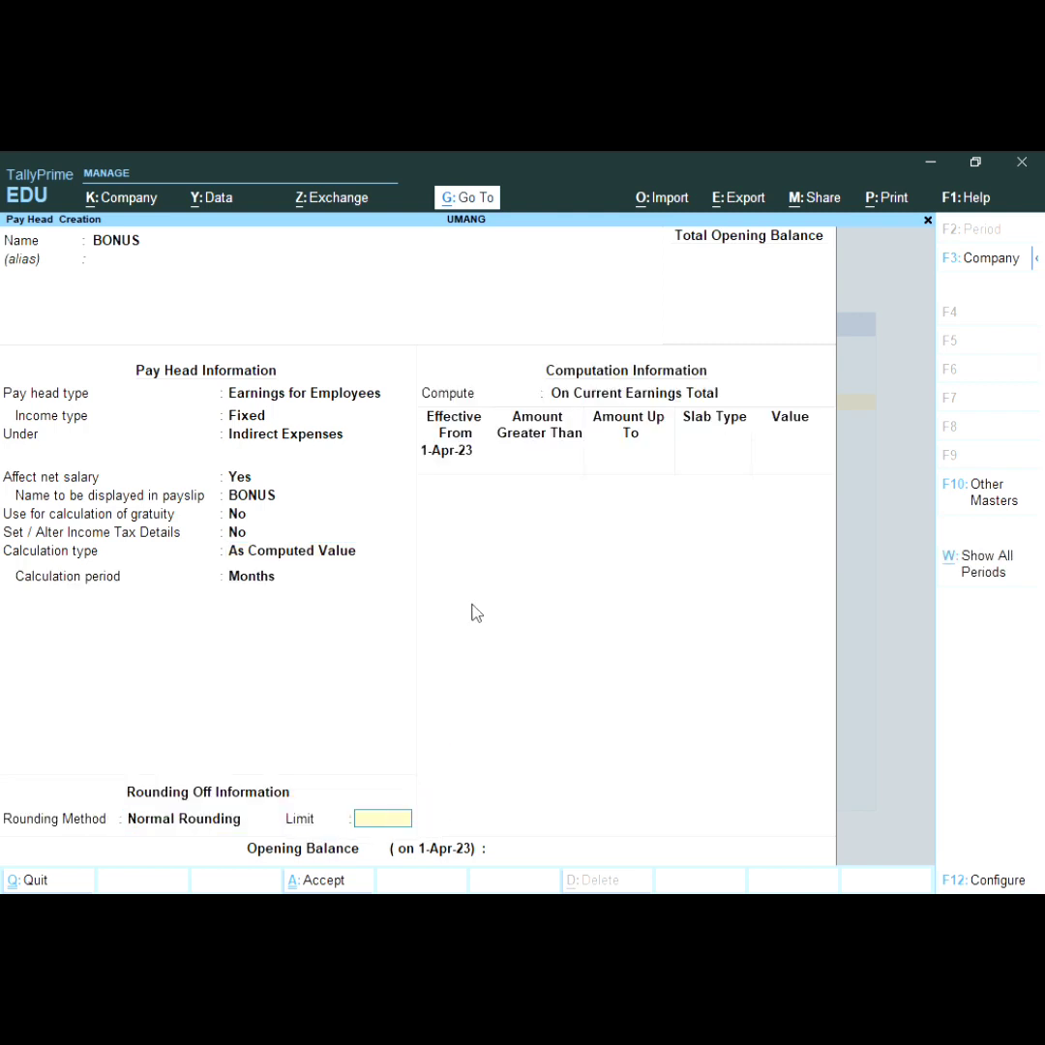
key("Return")
Step: Compute BONUS as 5% of B.S from 1-Apr-23 and save it
key("Down")
key("Down")
key("Return")
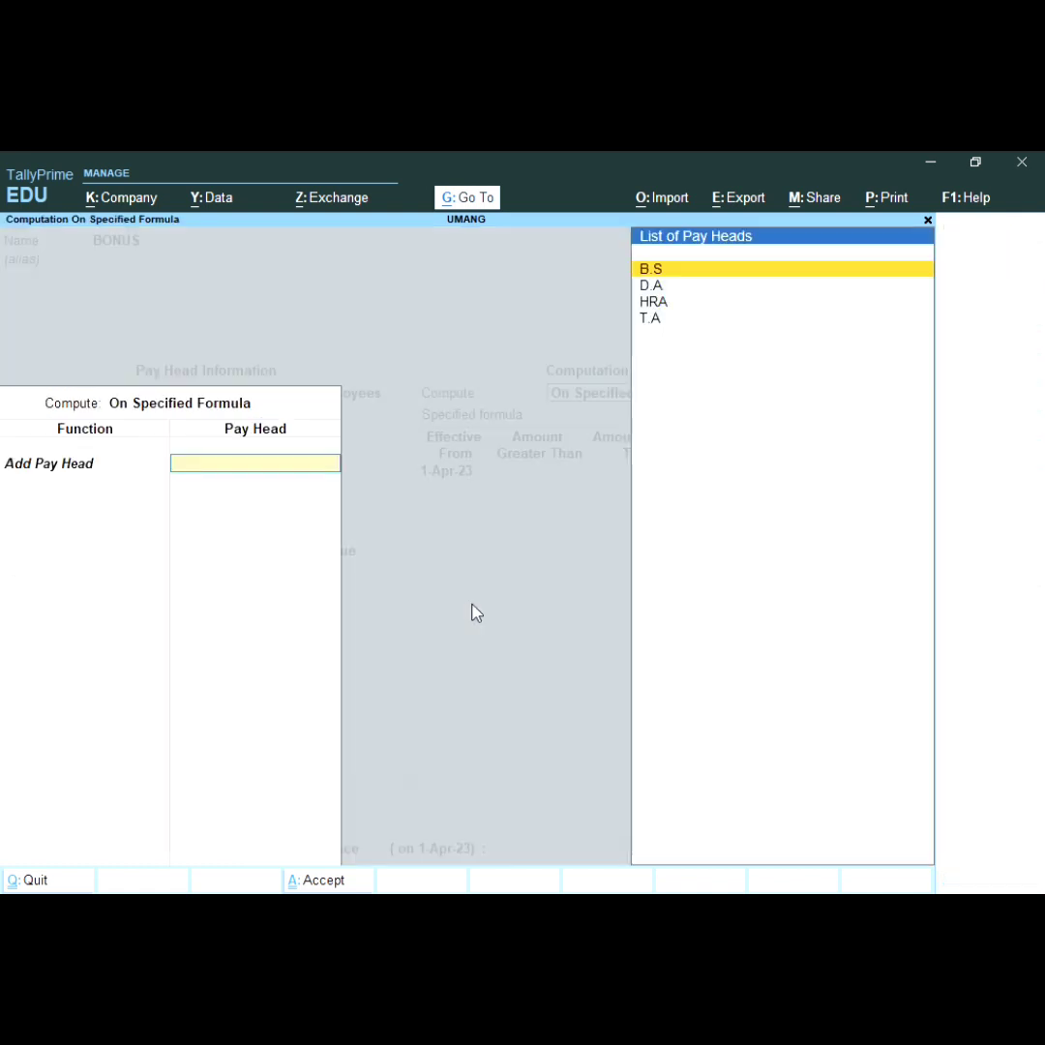
key("Return")
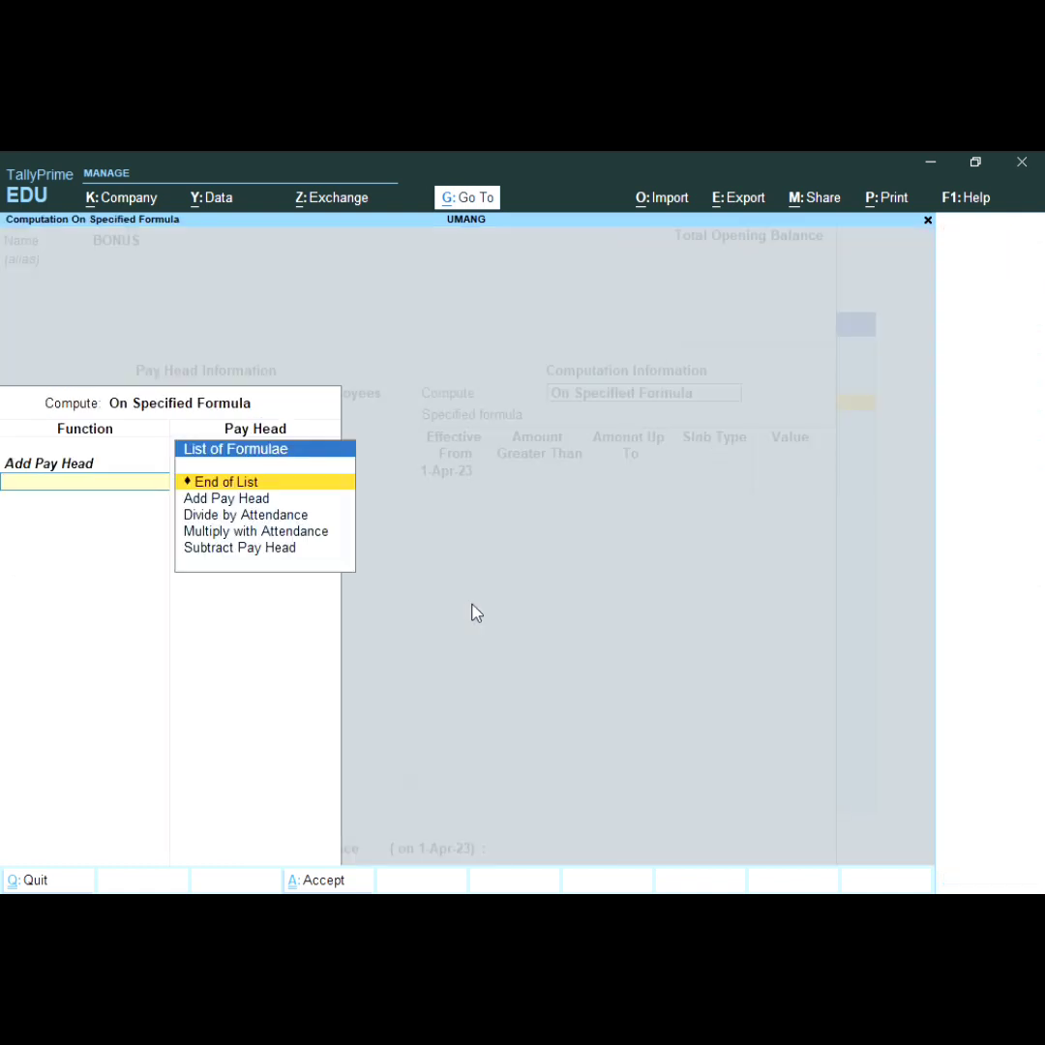
key("Return")
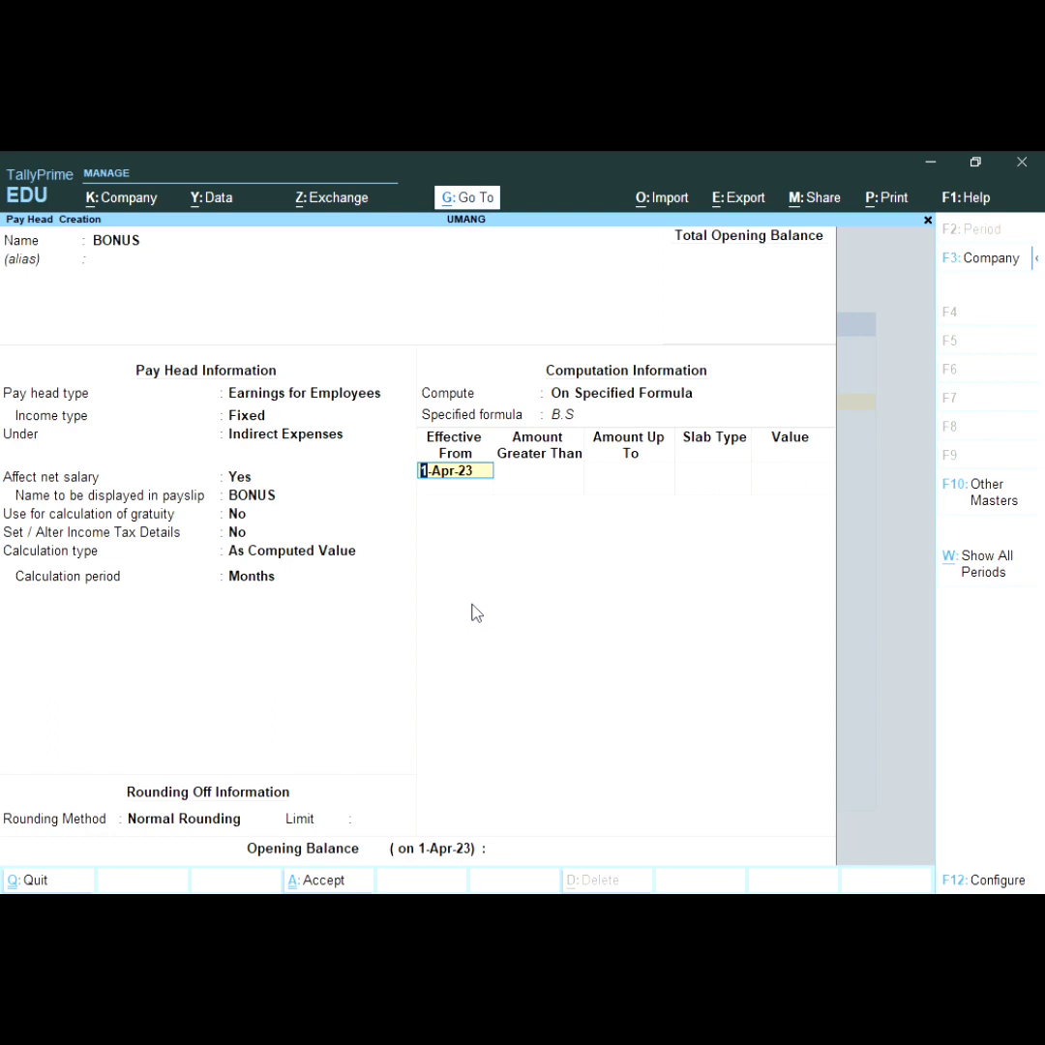
key("Return")
key("Return")
key("Return")
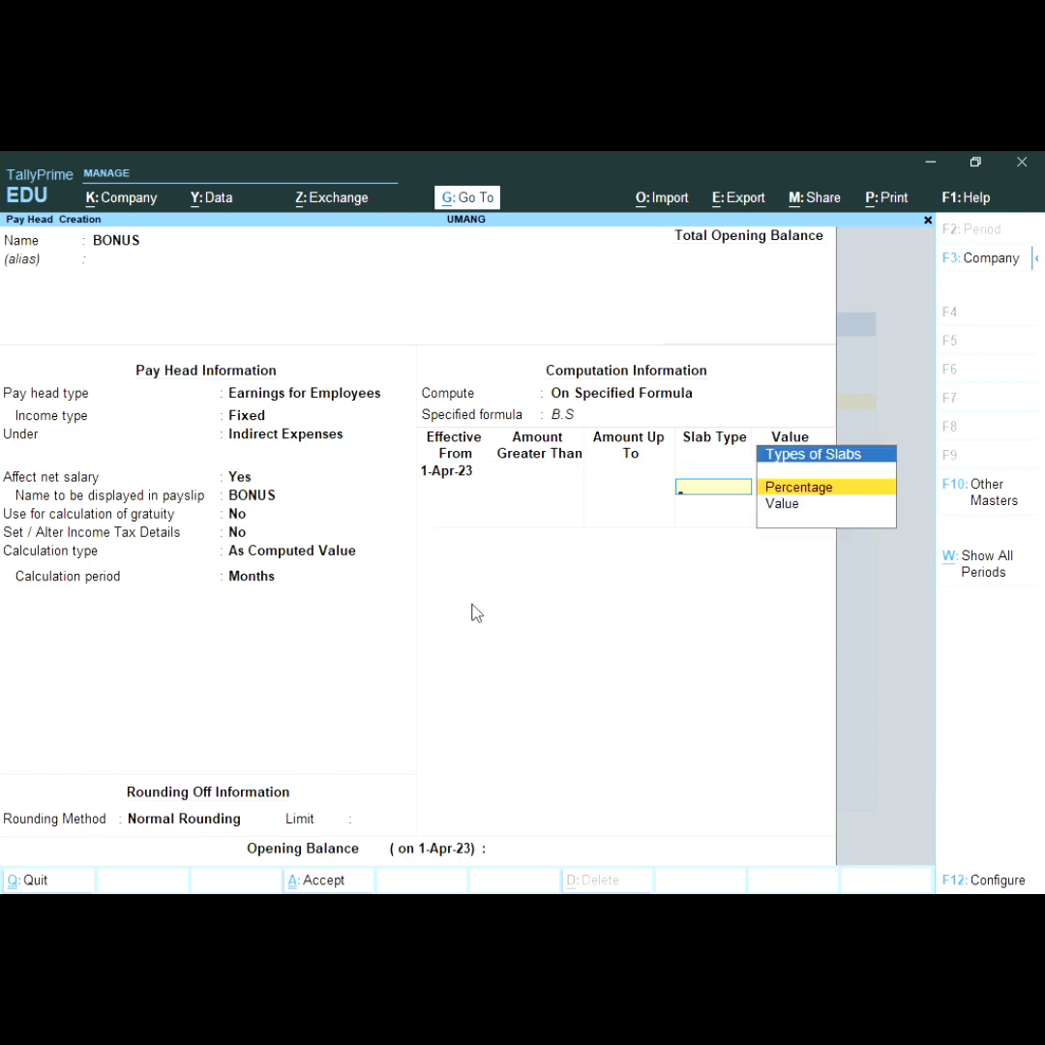
key("Return")
type("5")
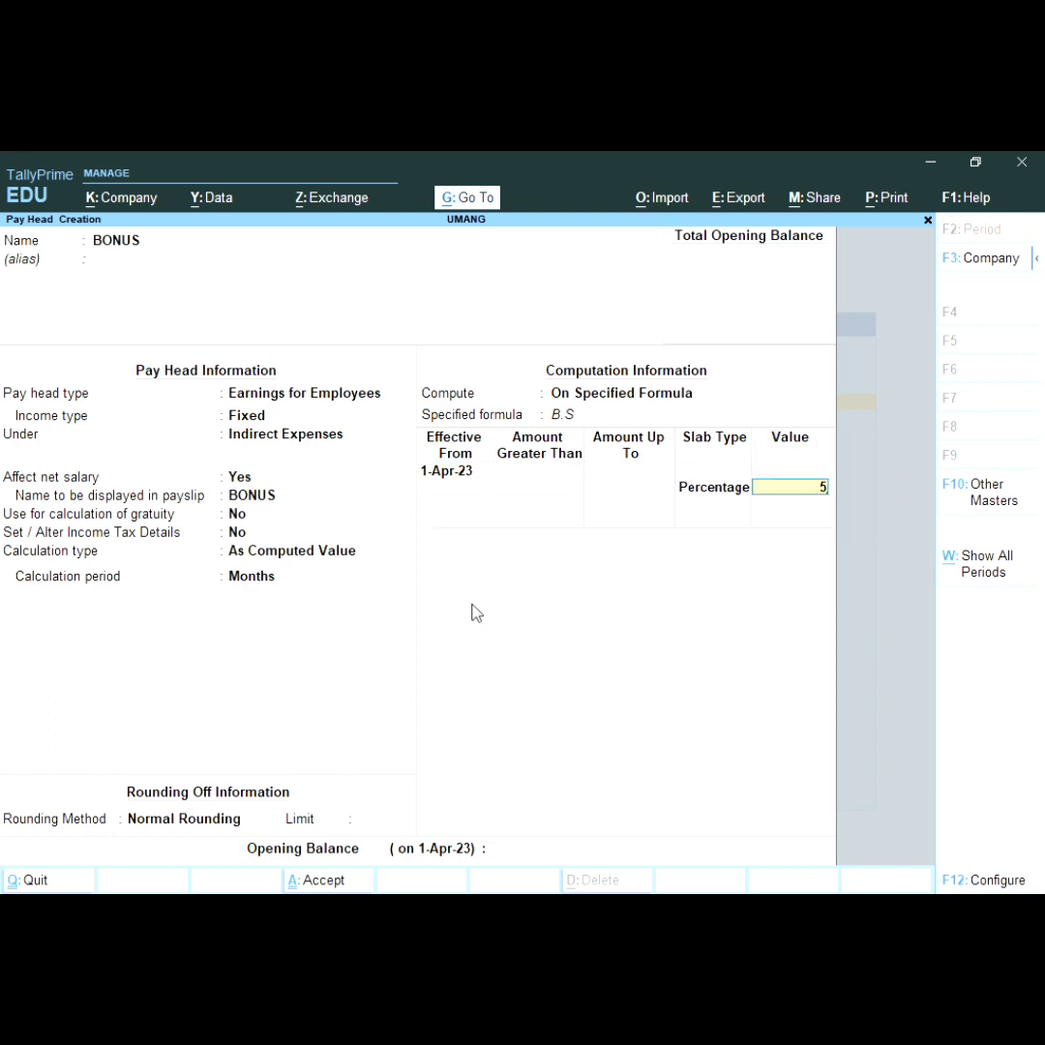
key("Return")
key("Return")
key("Return")
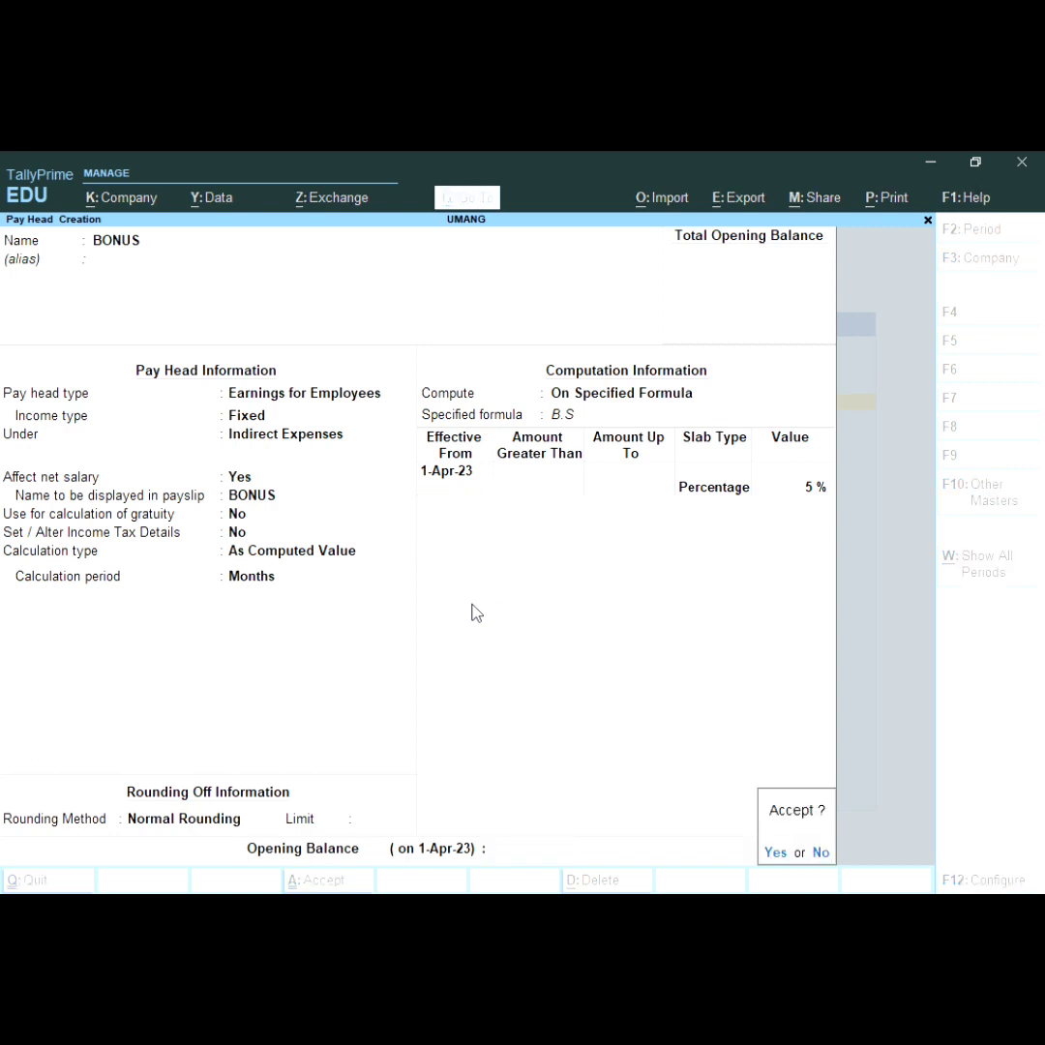
key("Return")
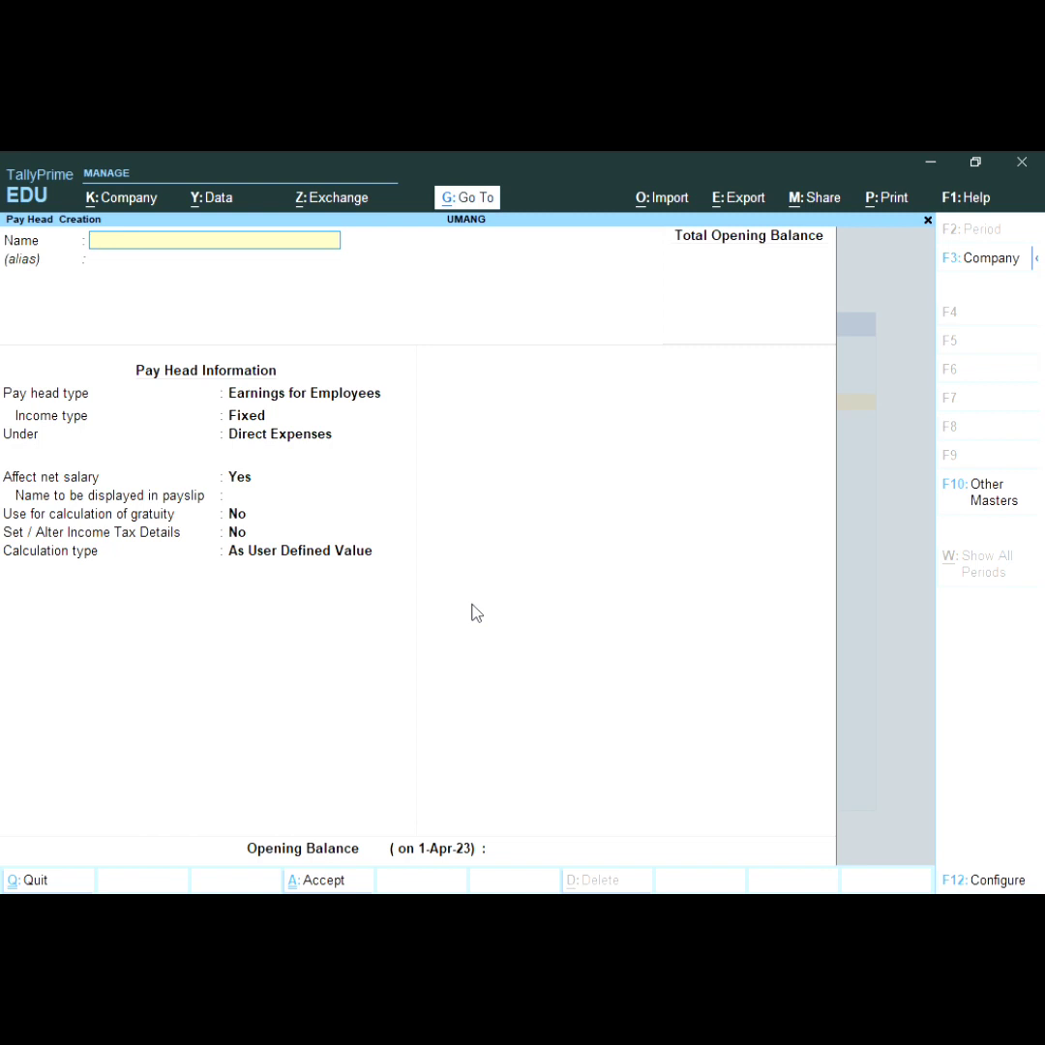
Step: Name the new pay head OVERTIME
type("OVERTIN")
key("BackSpace")
type("ME")
key("Return")
key("Return")
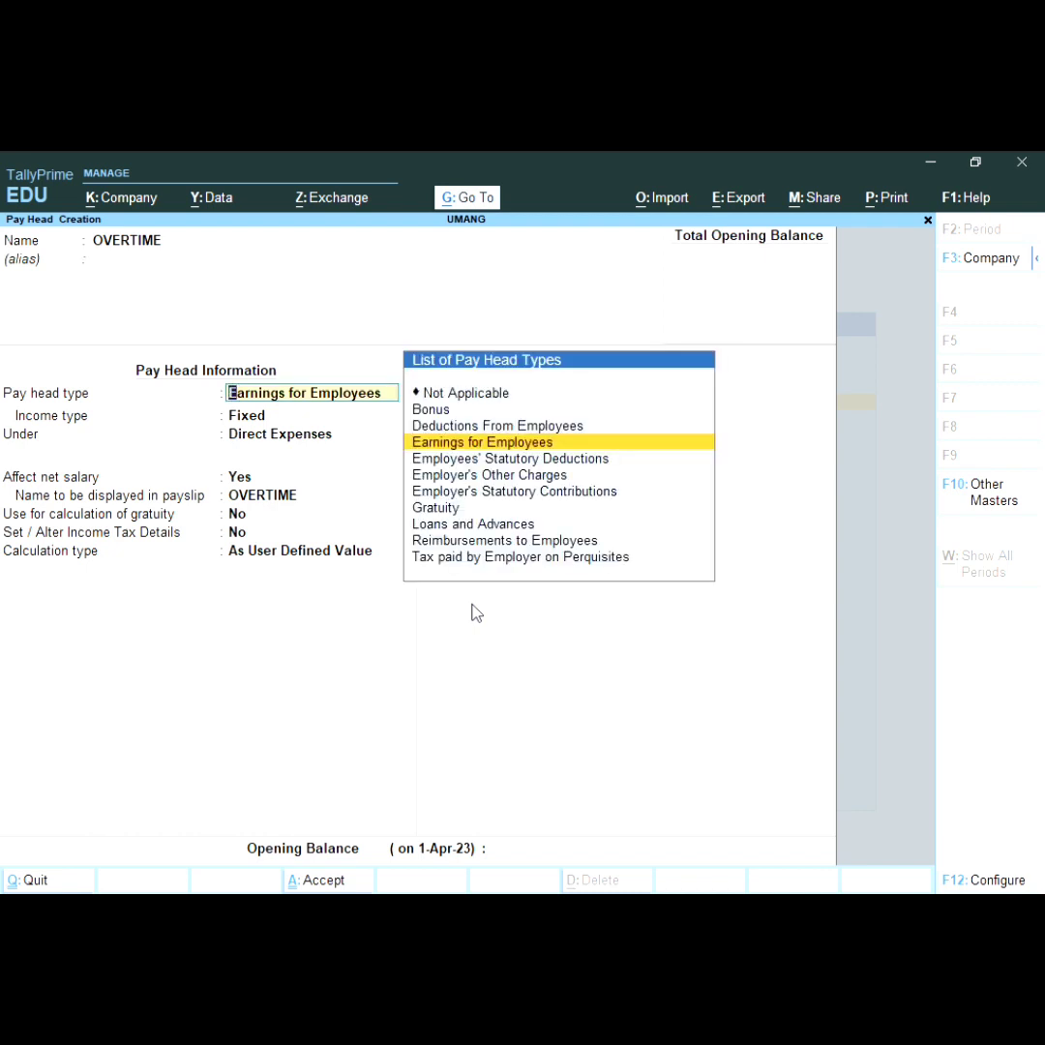
Step: Make OVERTIME Variable Earnings for Employees under Indirect Expenses
key("Return")
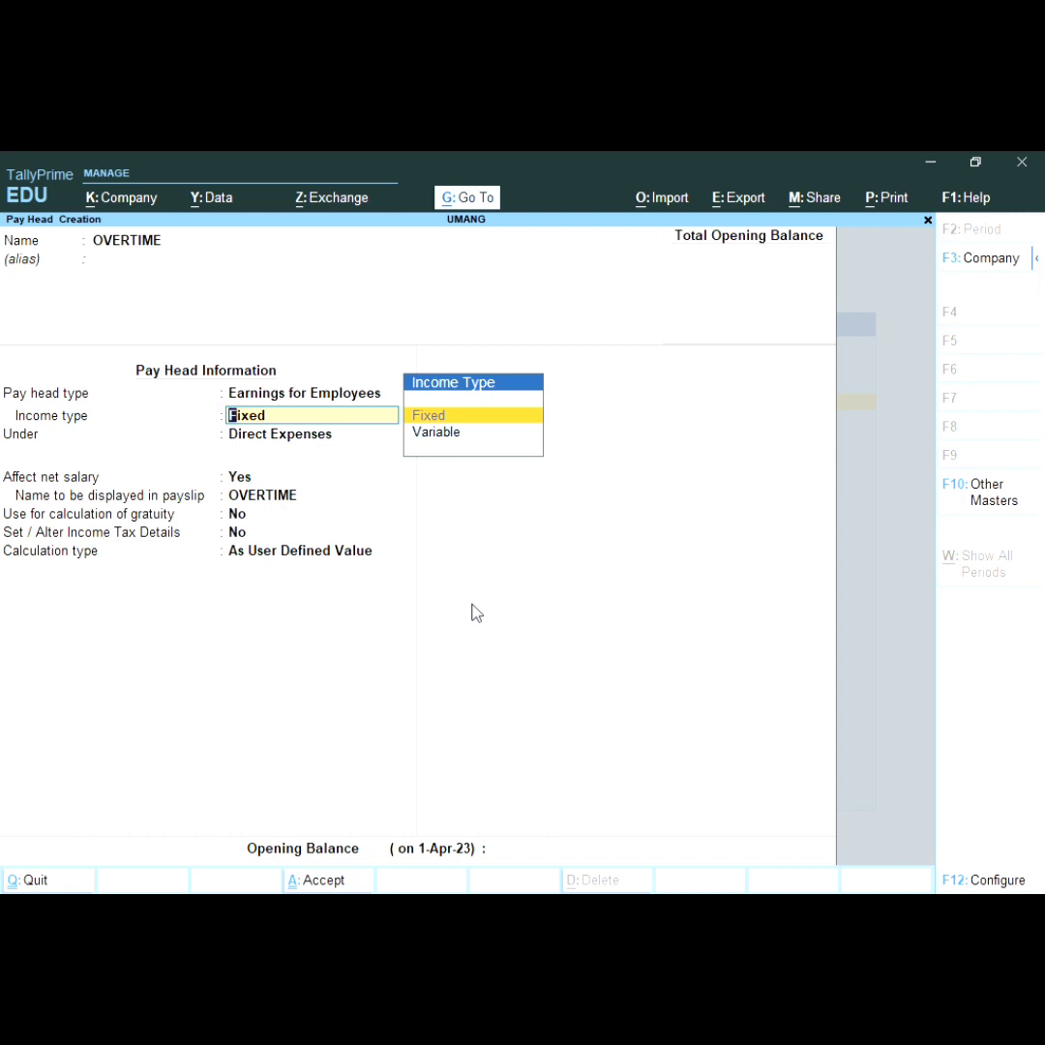
key("Down")
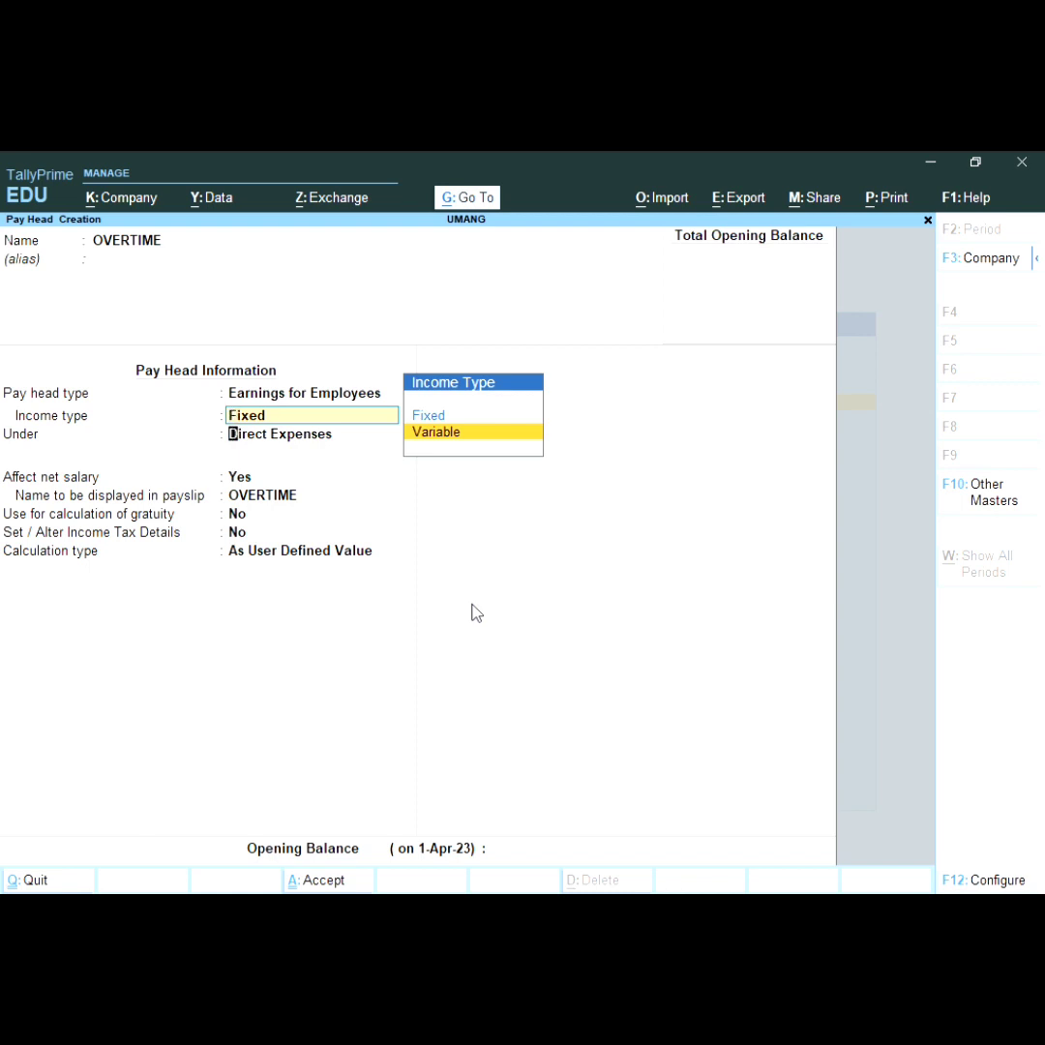
key("Return")
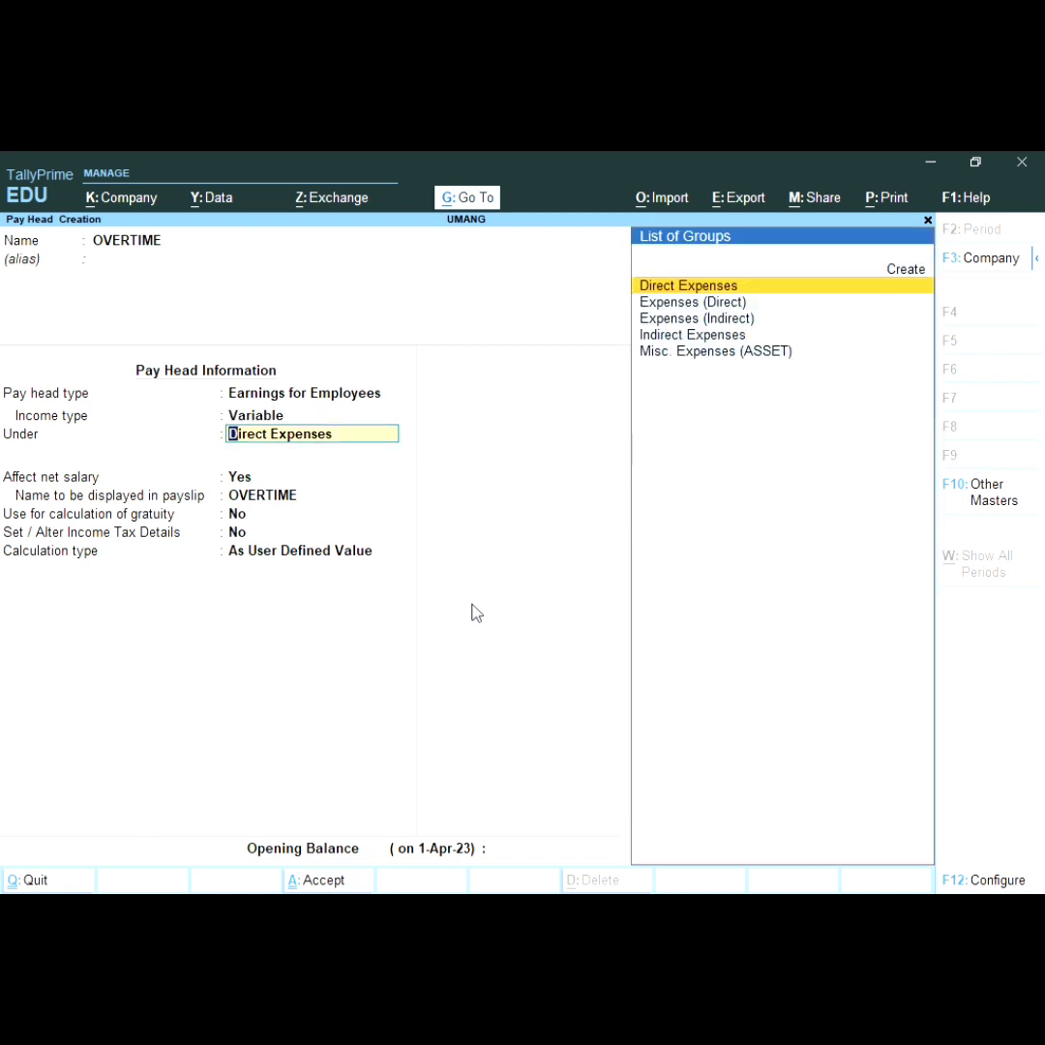
key("Down")
key("Down")
key("Down")
key("Down")
key("Up")
key("Return")
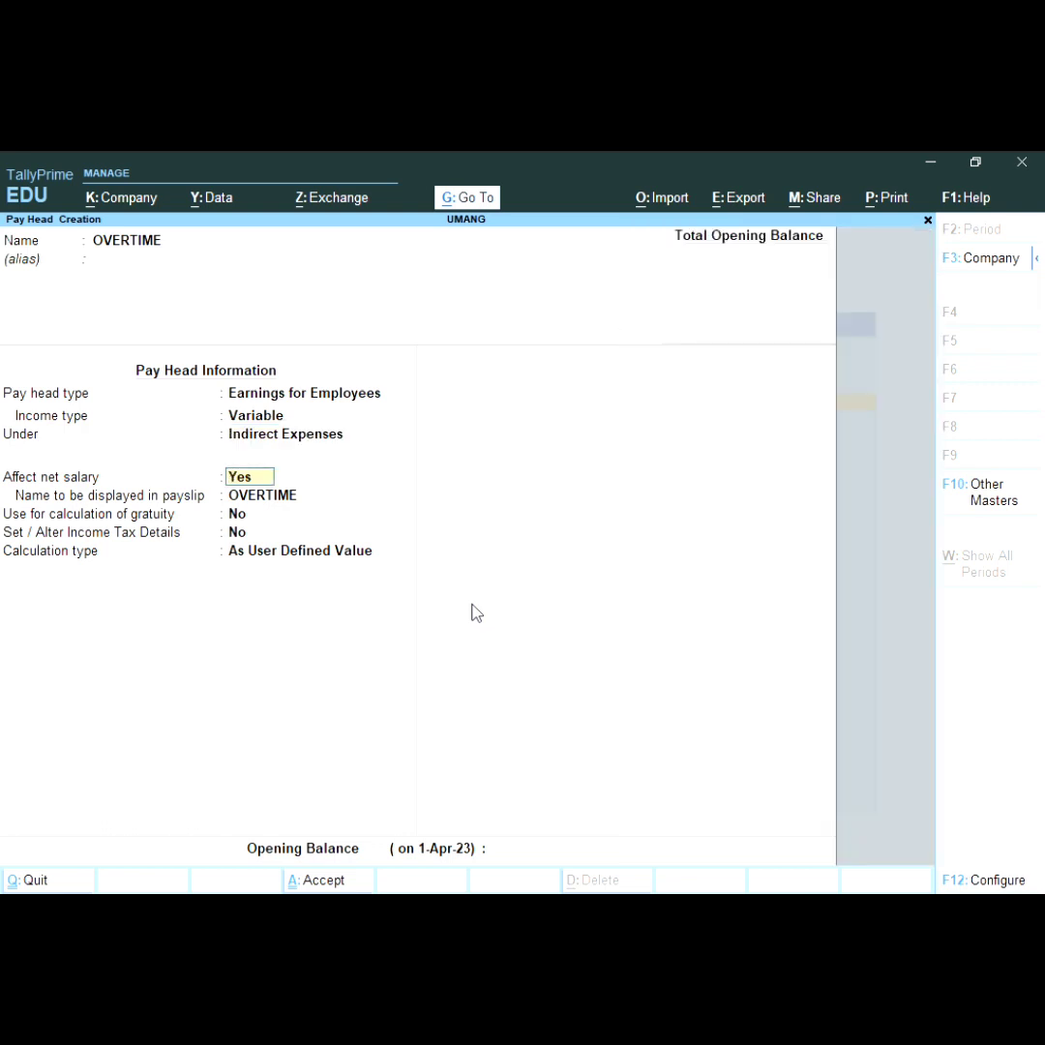
key("Return")
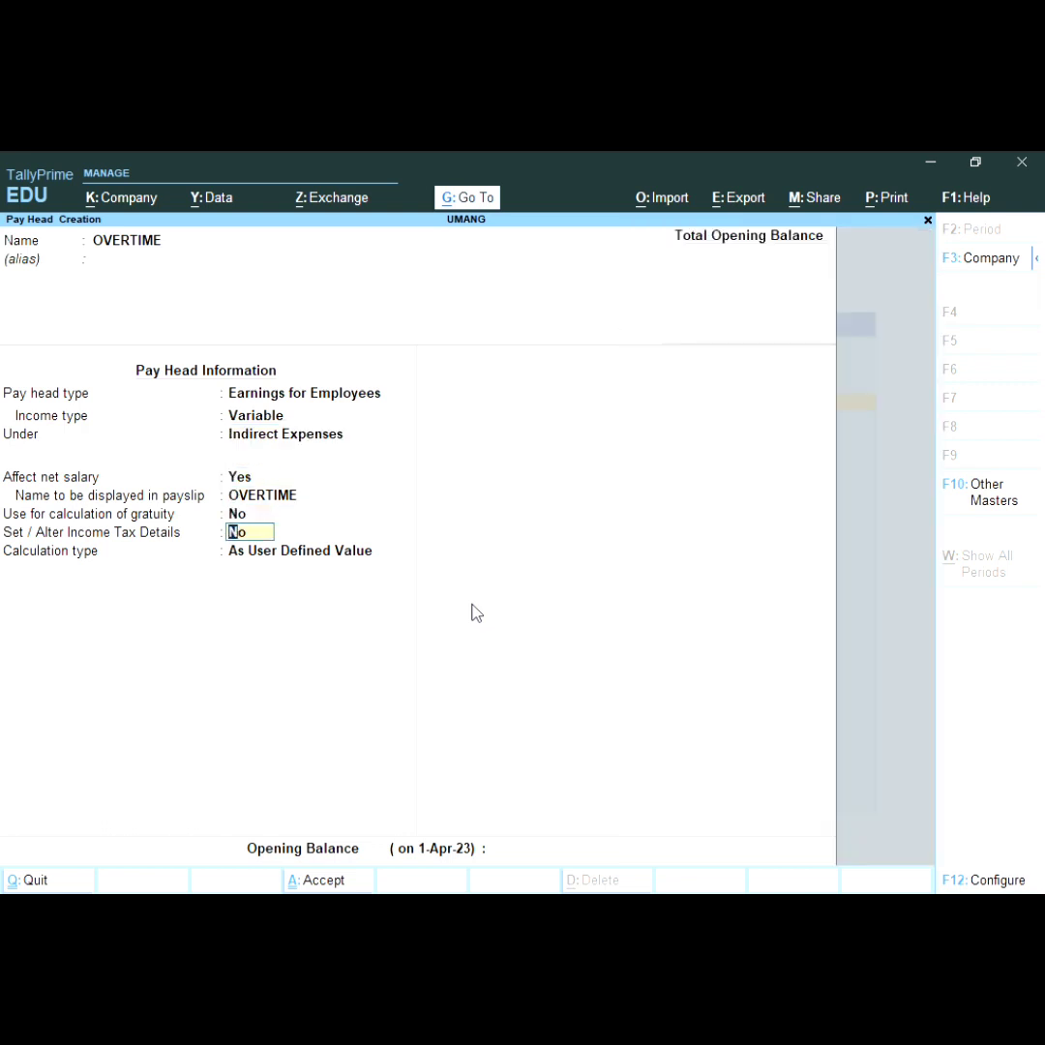
key("Return")
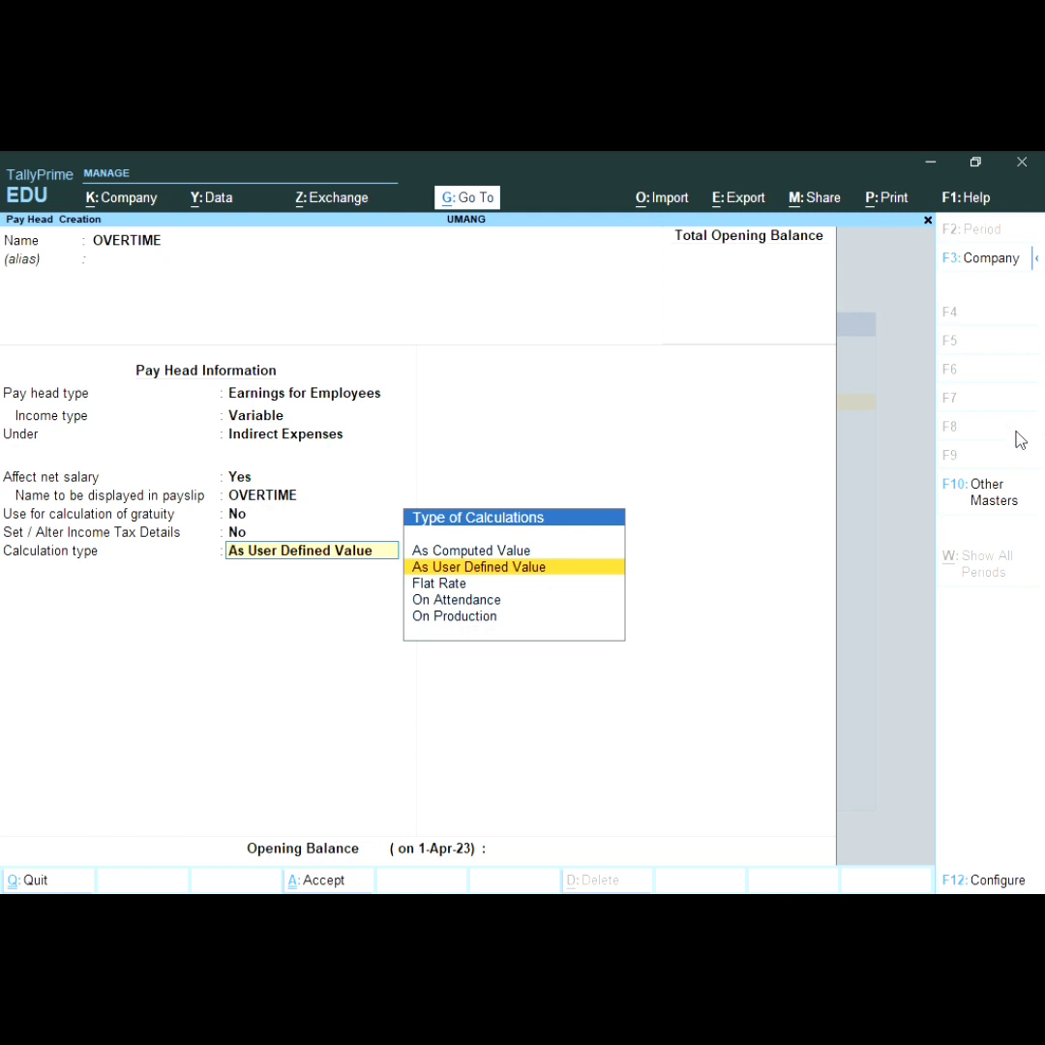
Step: Calculate OVERTIME On Production of OVRETIME with Normal Rounding and save it
key("Down")
key("Down")
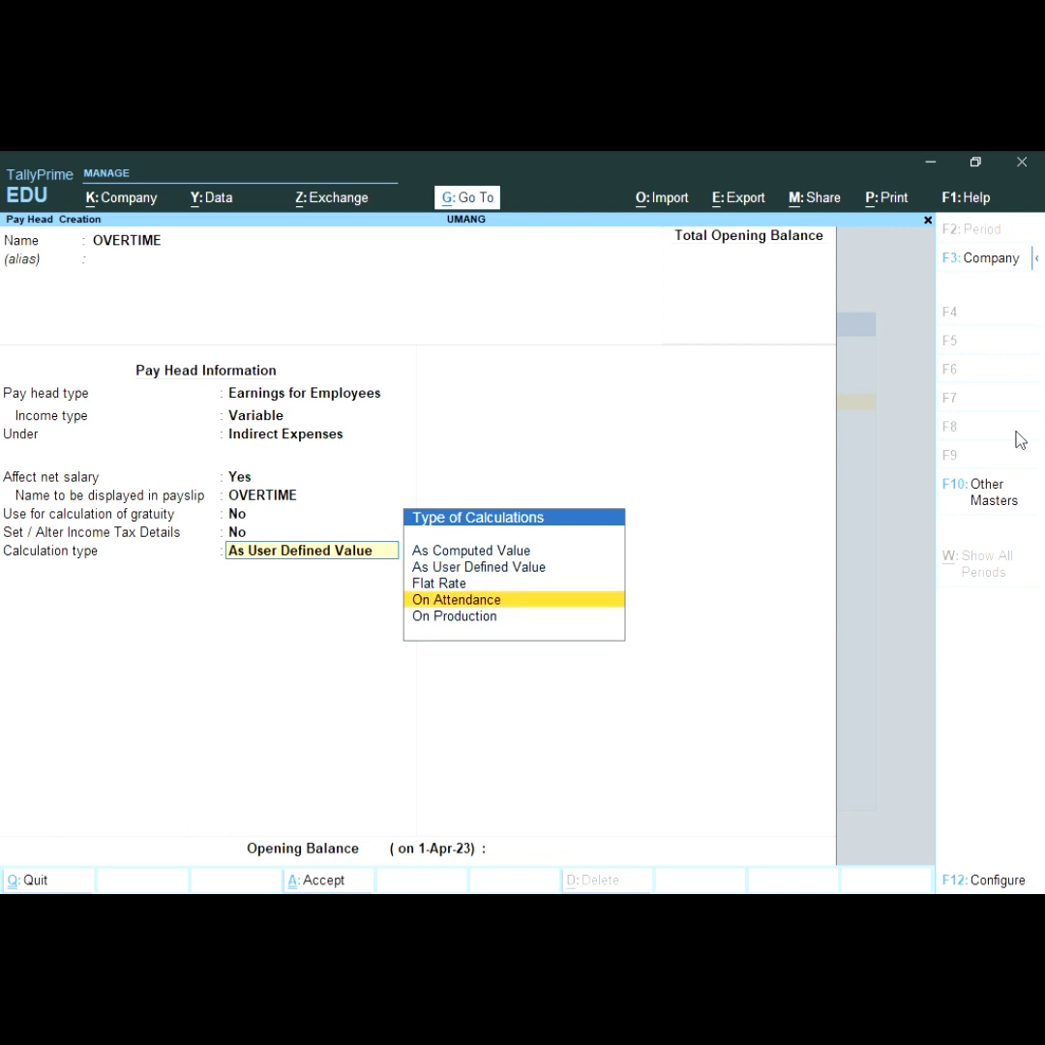
key("Down")
key("Return")
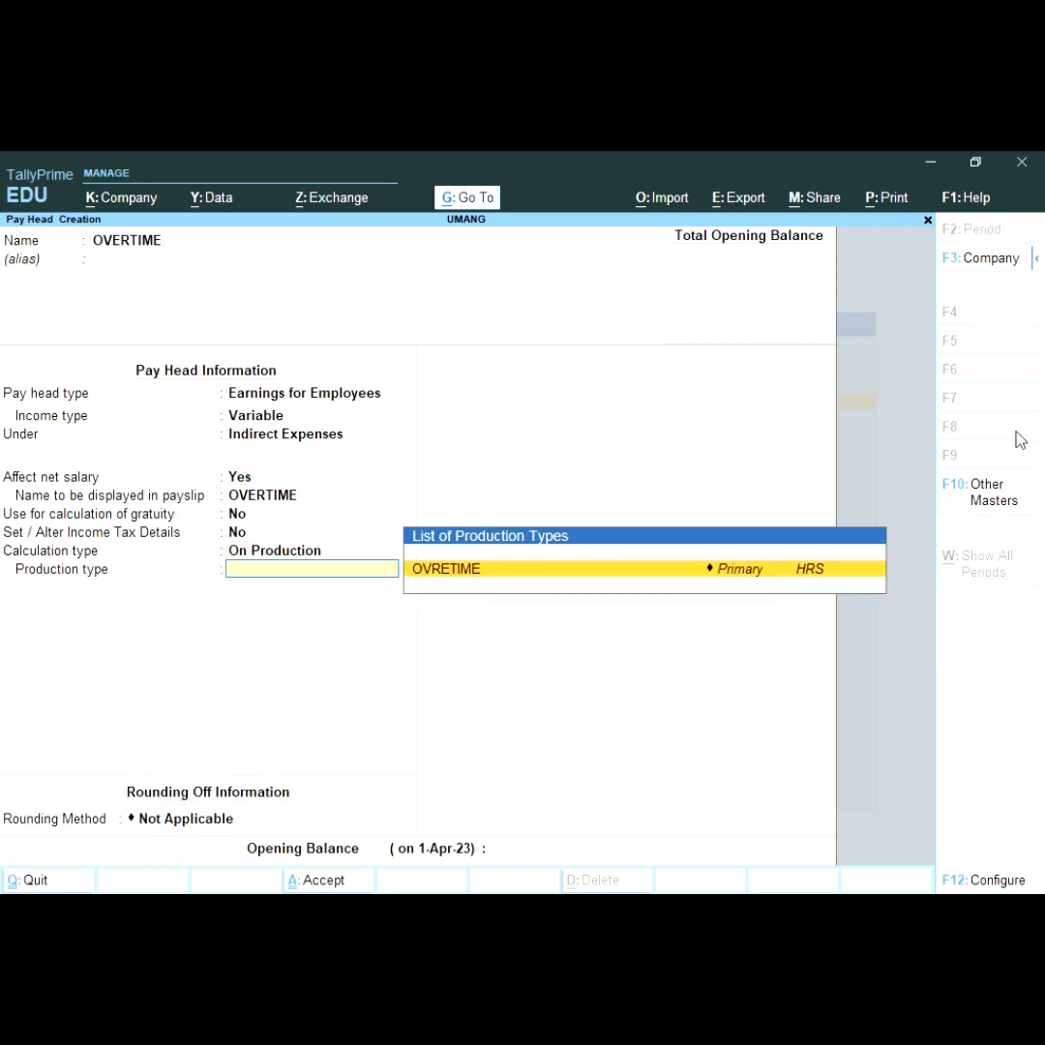
key("Return")
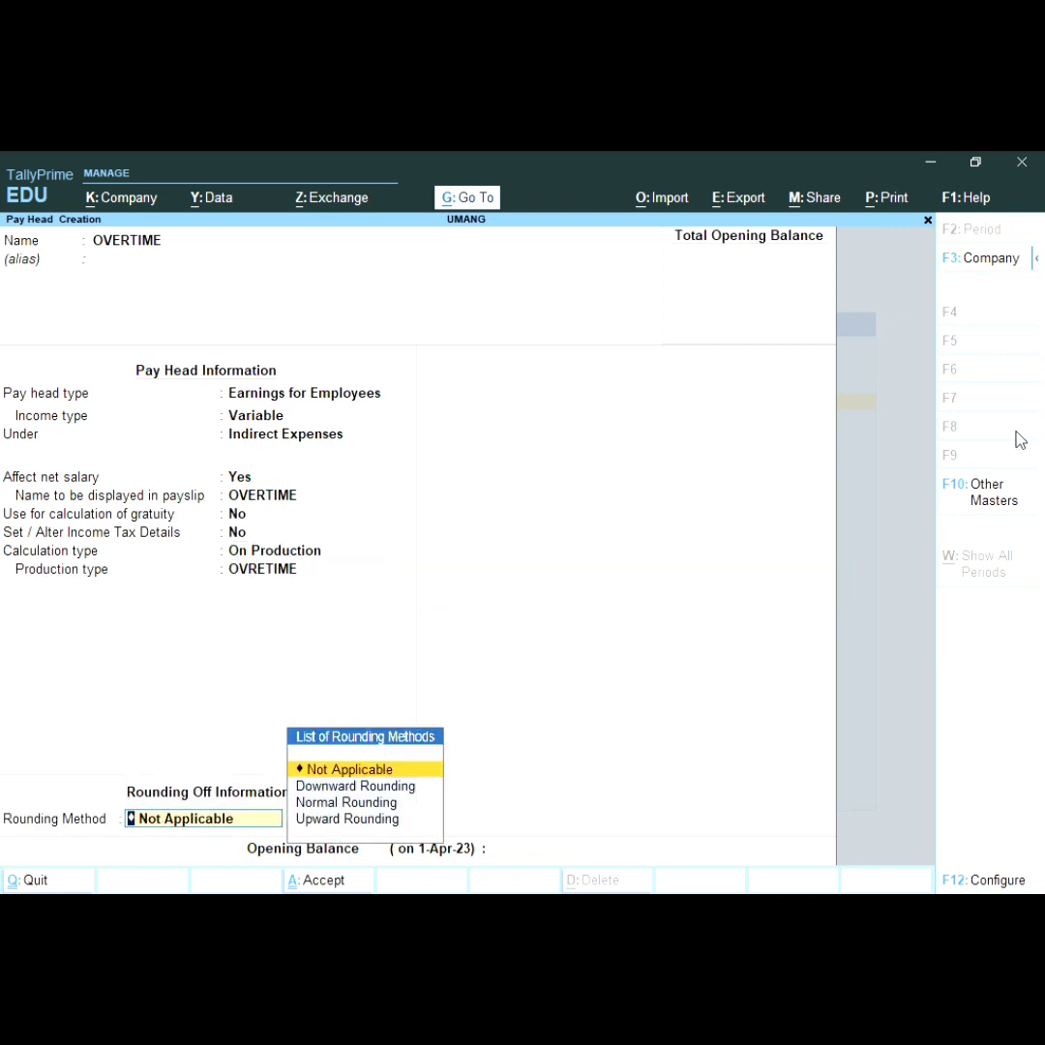
key("Down")
key("Down")
key("Down")
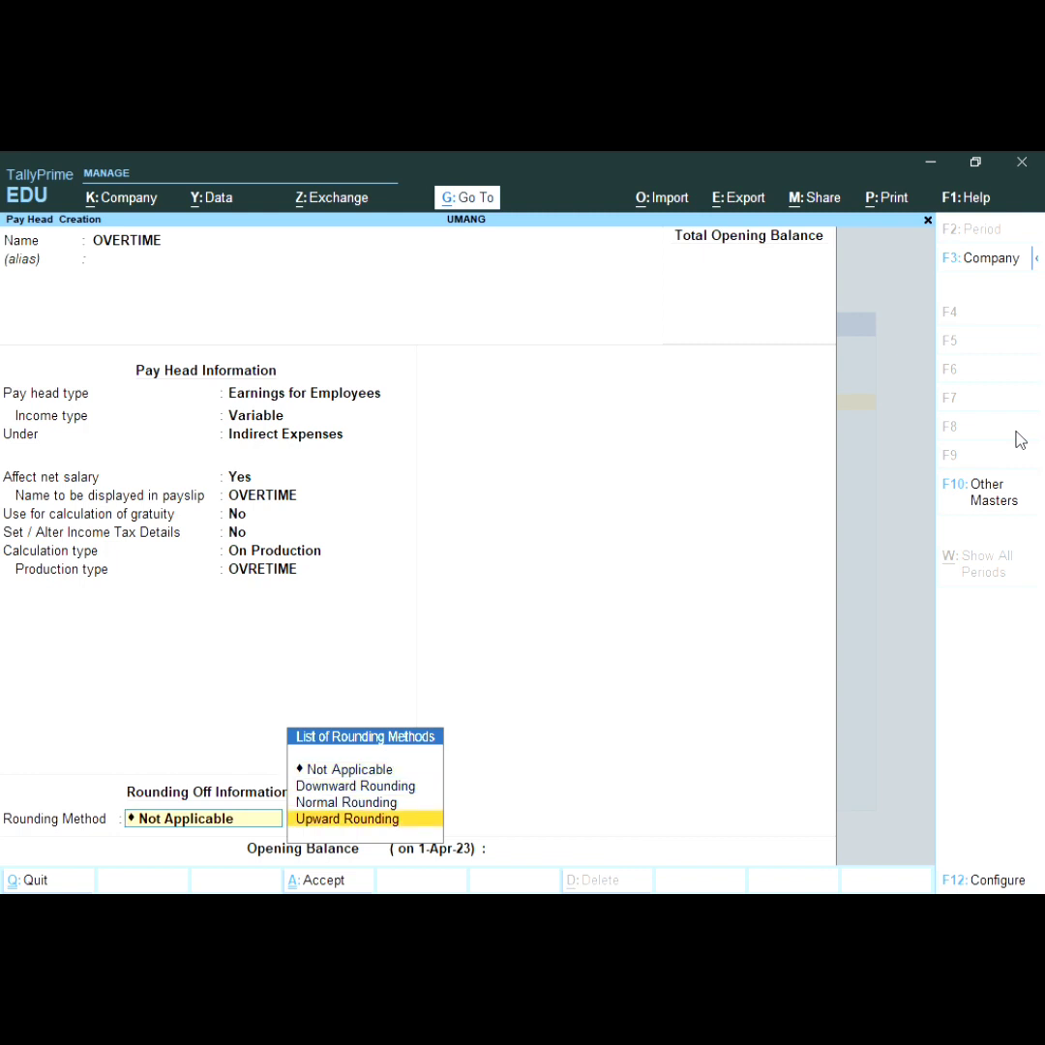
key("Up")
key("Return")
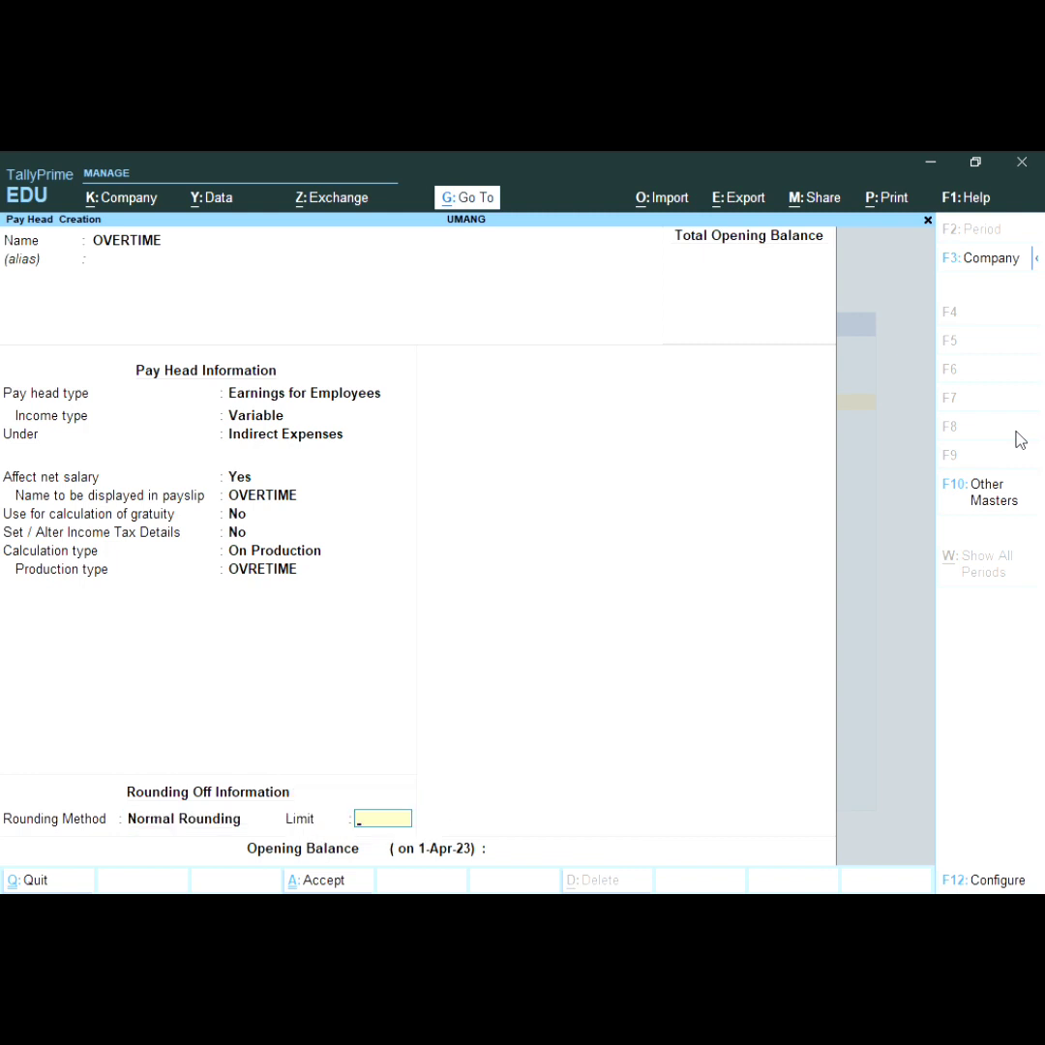
key("Return")
key("Return")
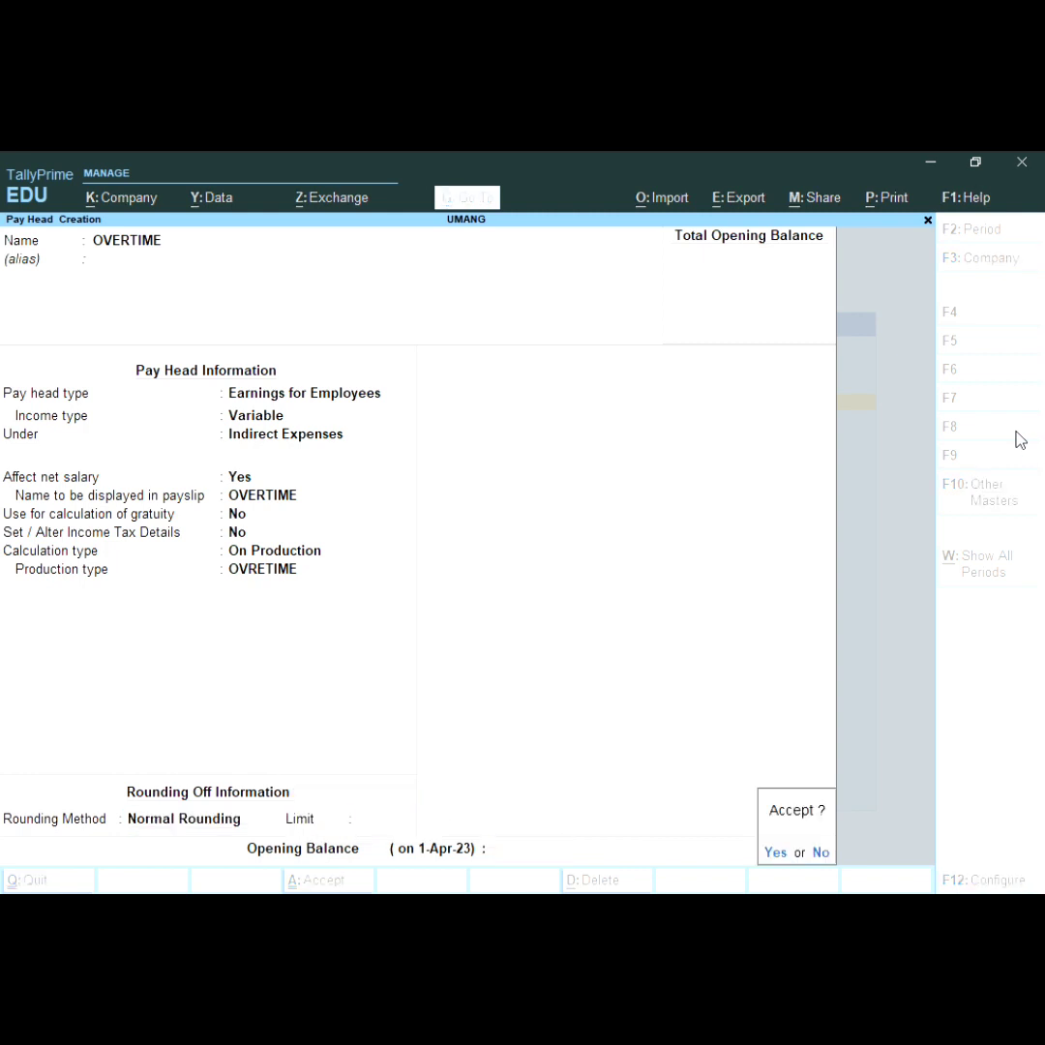
key("Return")
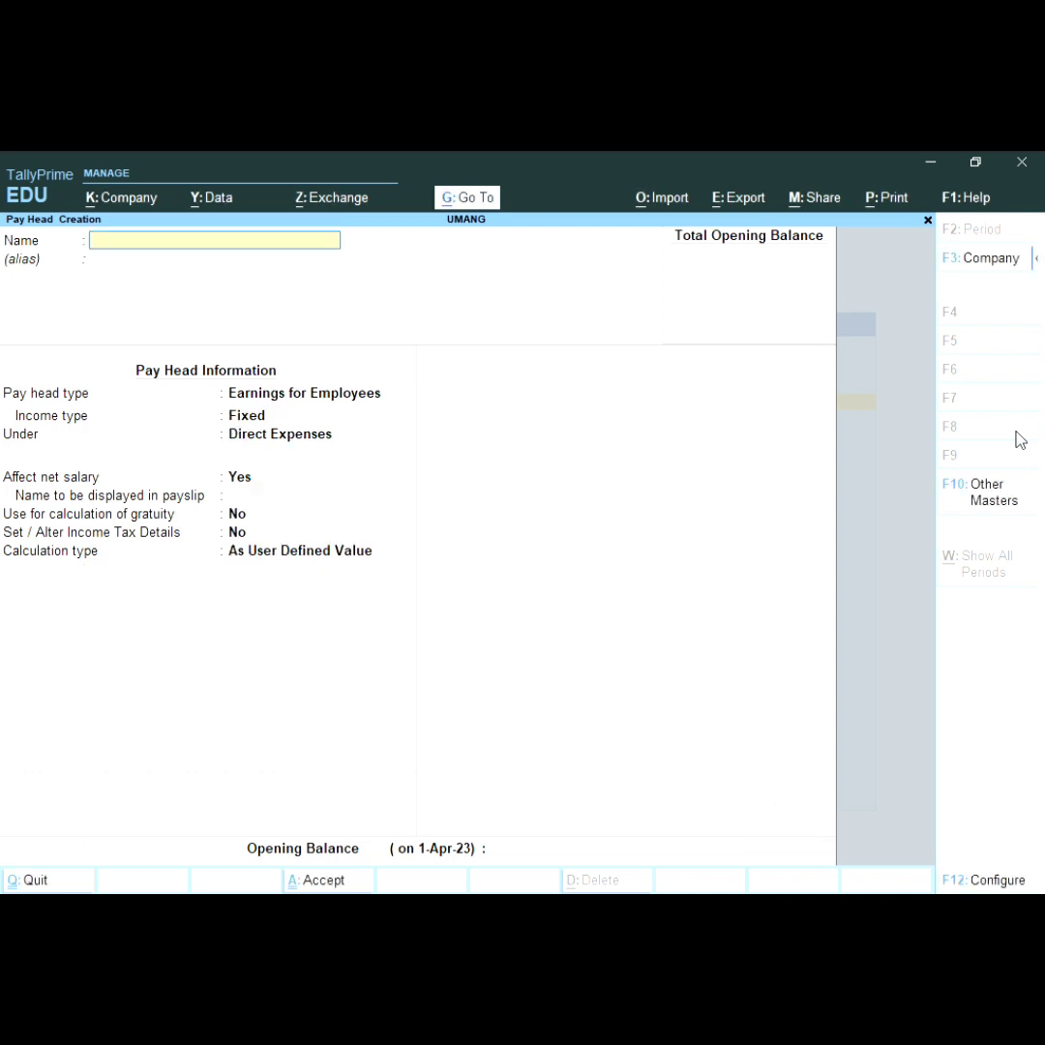
Step: Name the pay head P.F as a Deductions From Employees type
type("P.F")
key("Return")
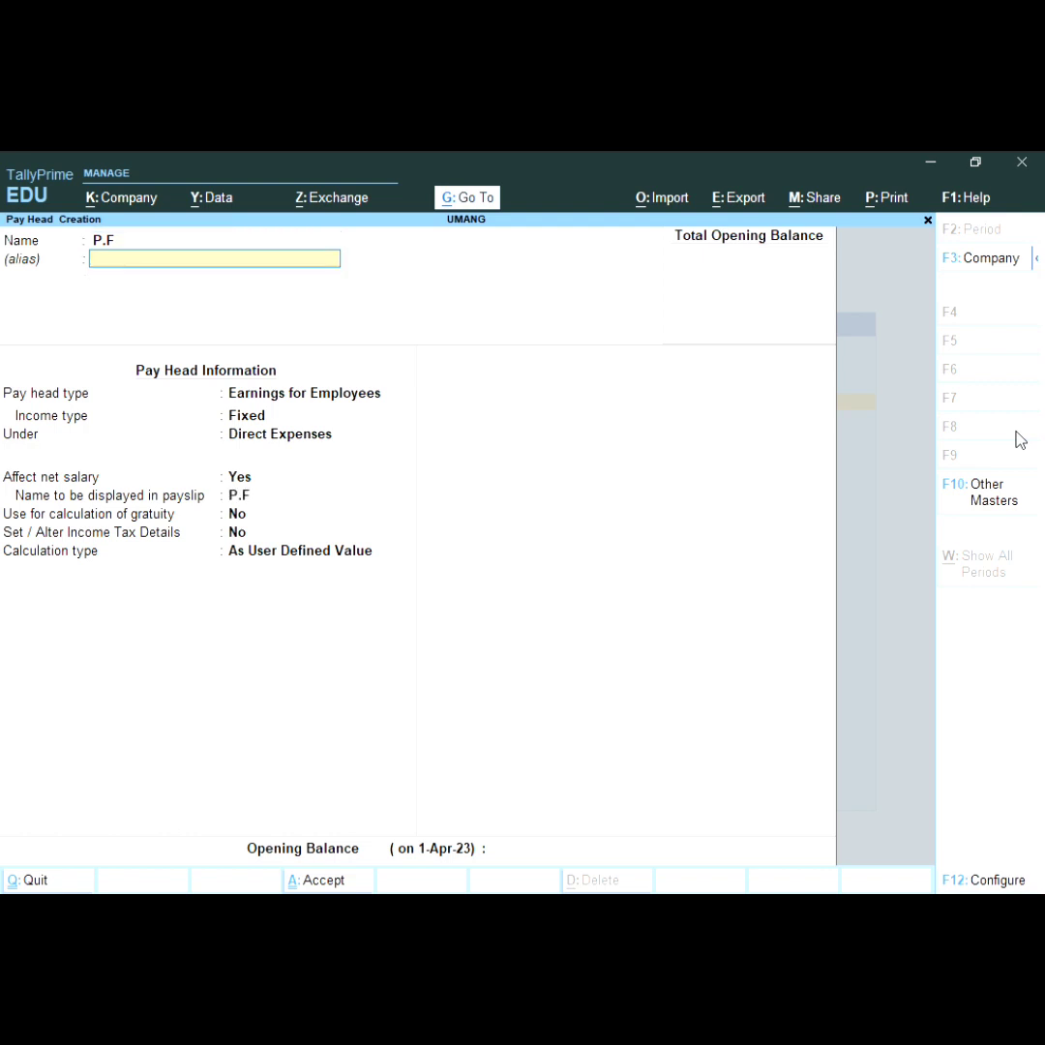
key("Return")
key("Return")
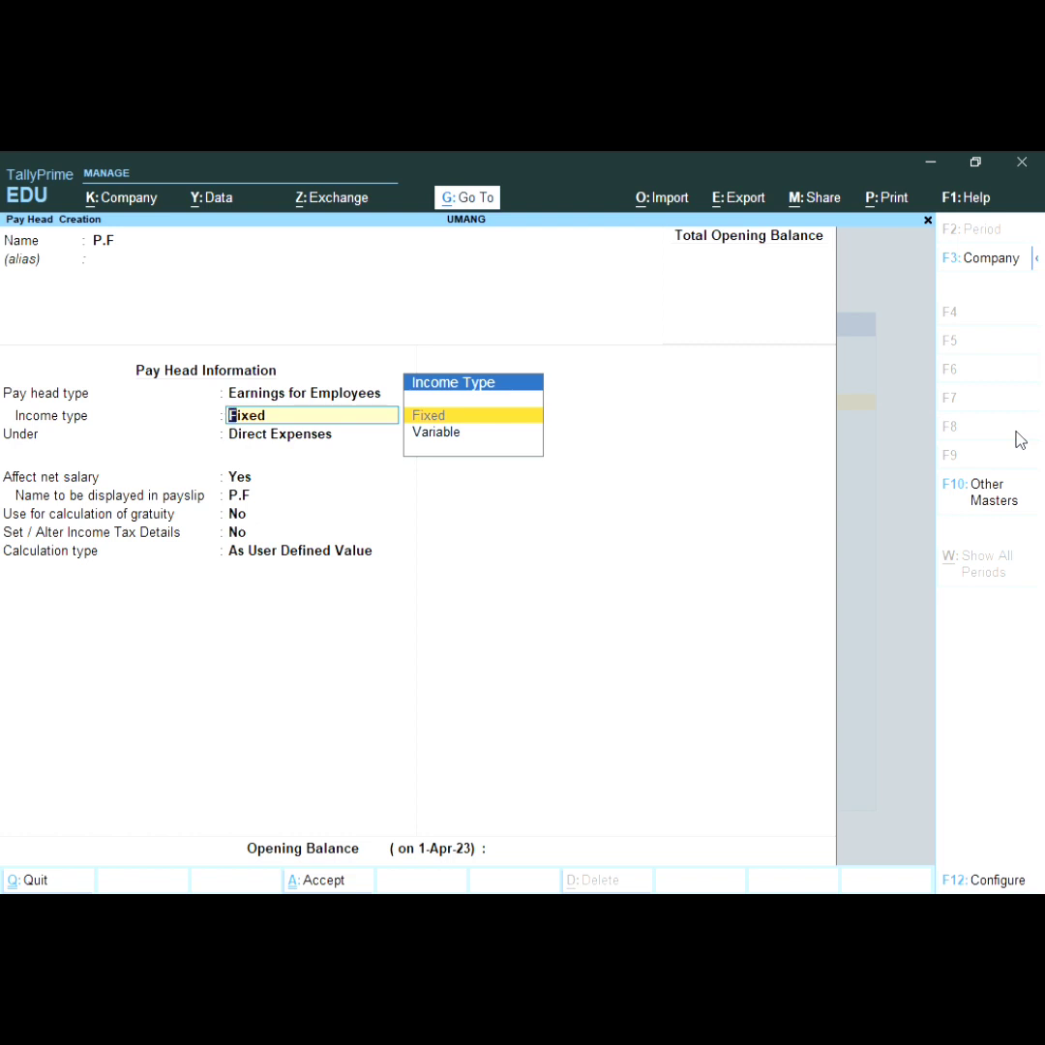
key("BackSpace")
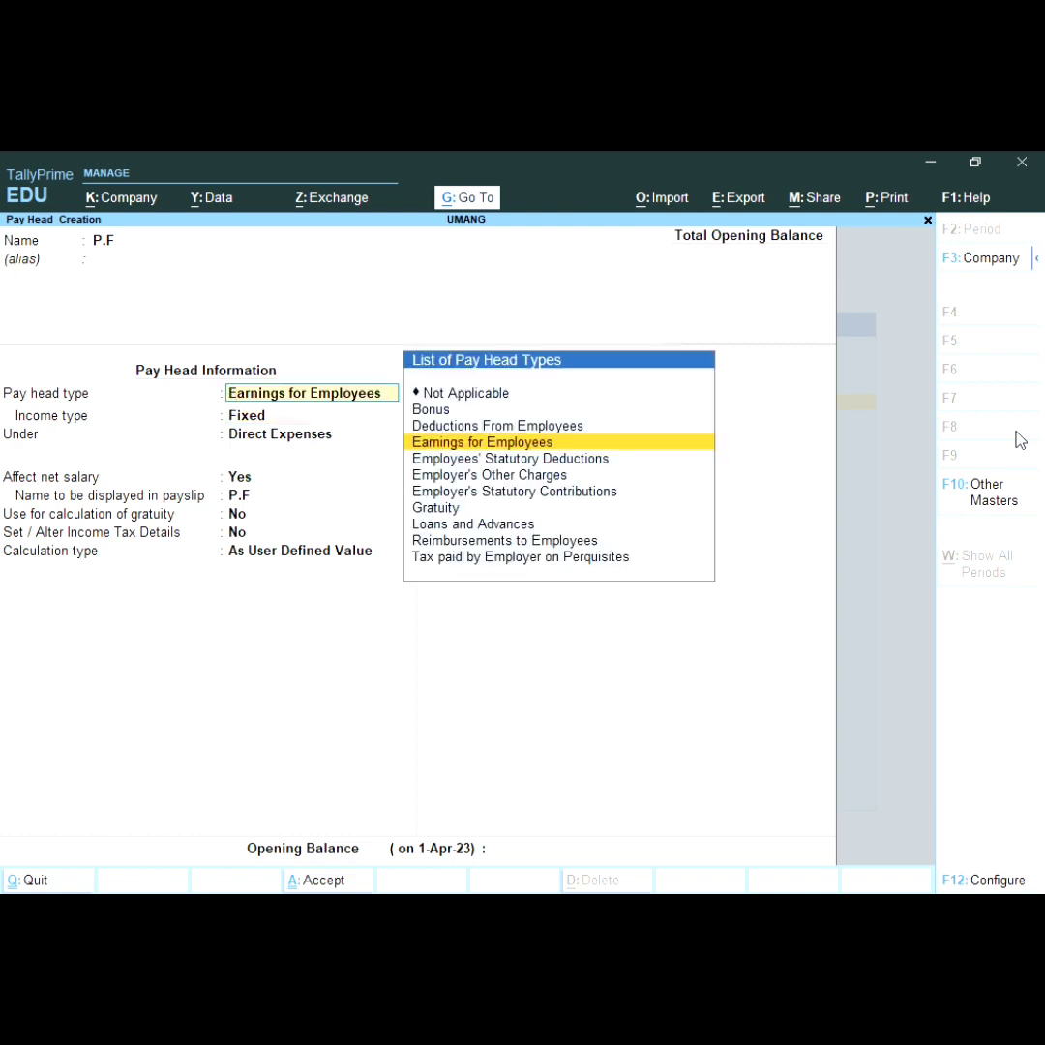
key("Up")
key("Return")
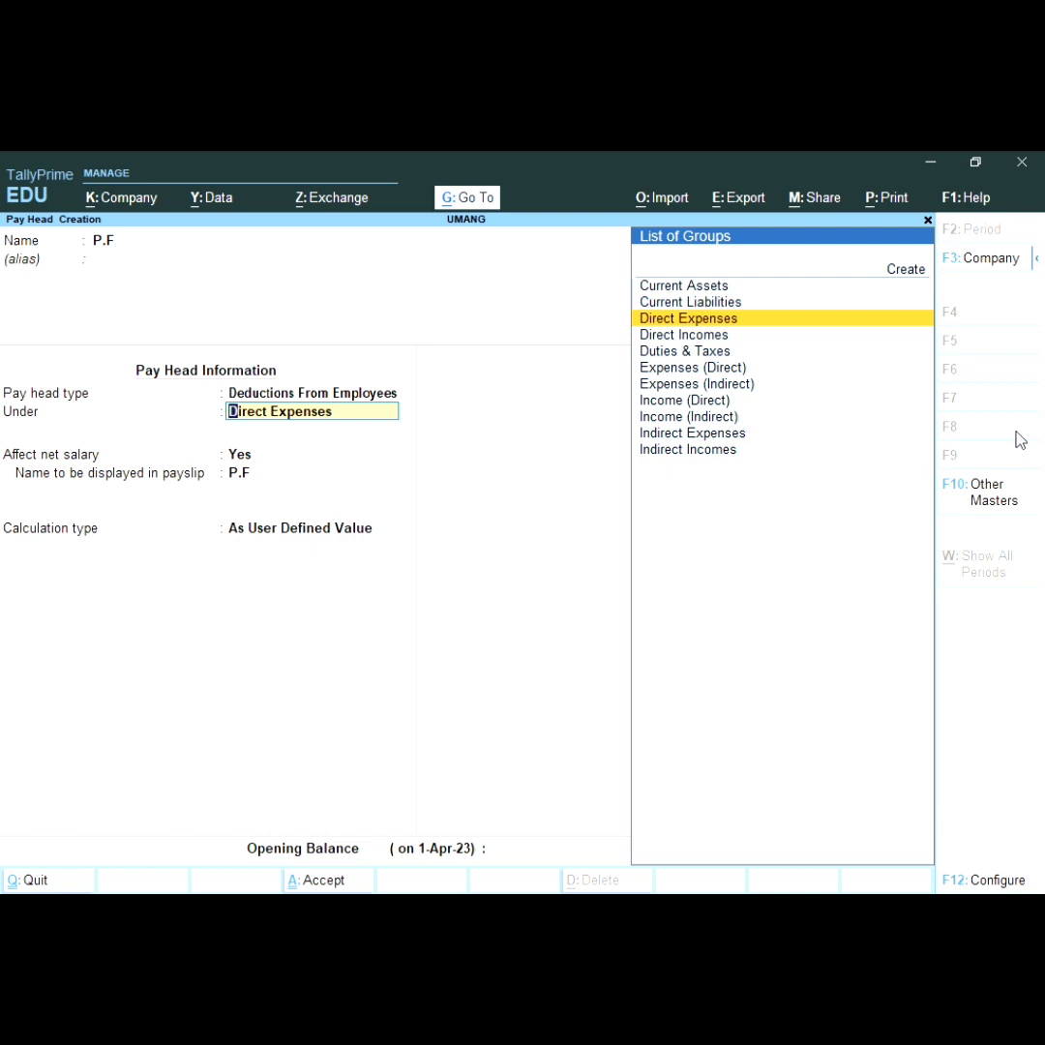
Step: Place P.F under Current Liabilities, affecting net salary, As Computed Value
key("Up")
key("Return")
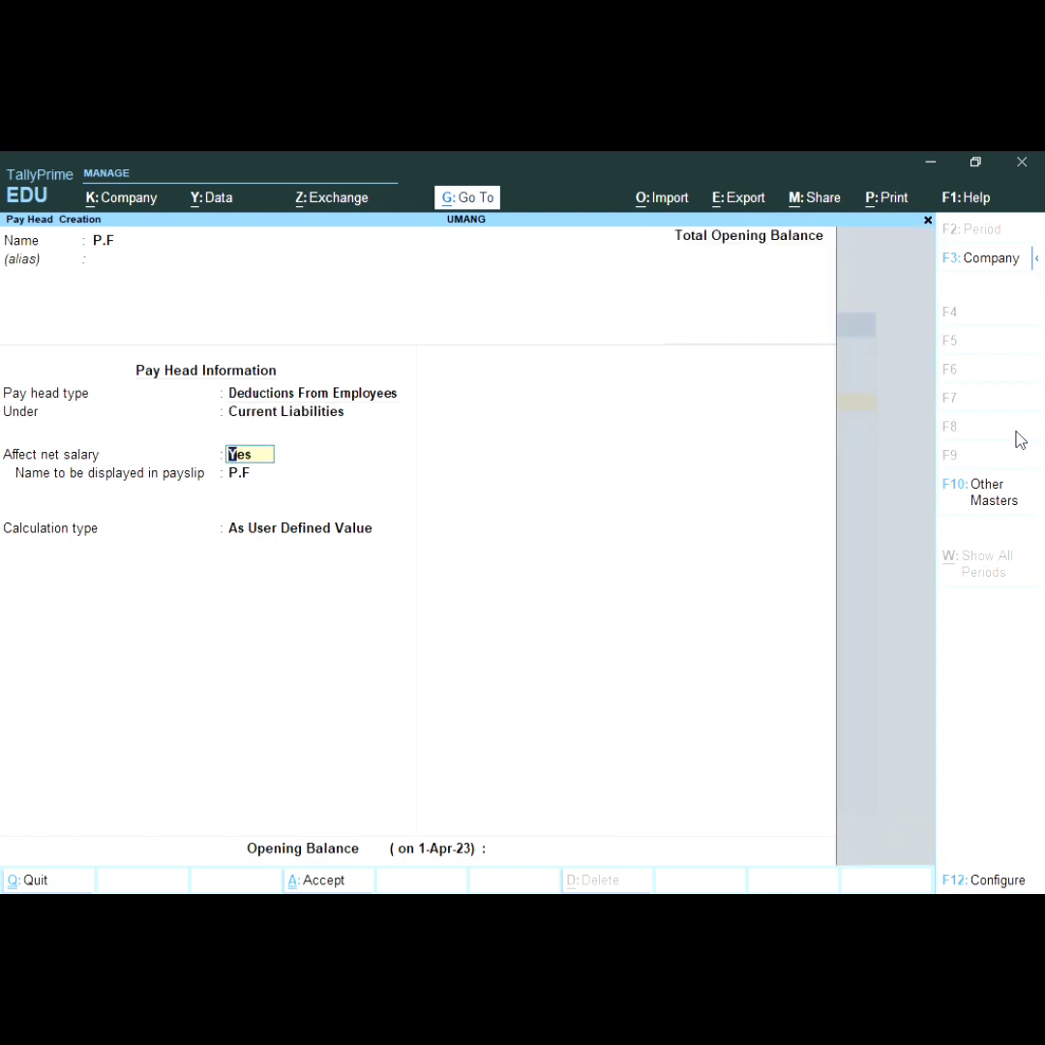
key("Return")
key("Return")
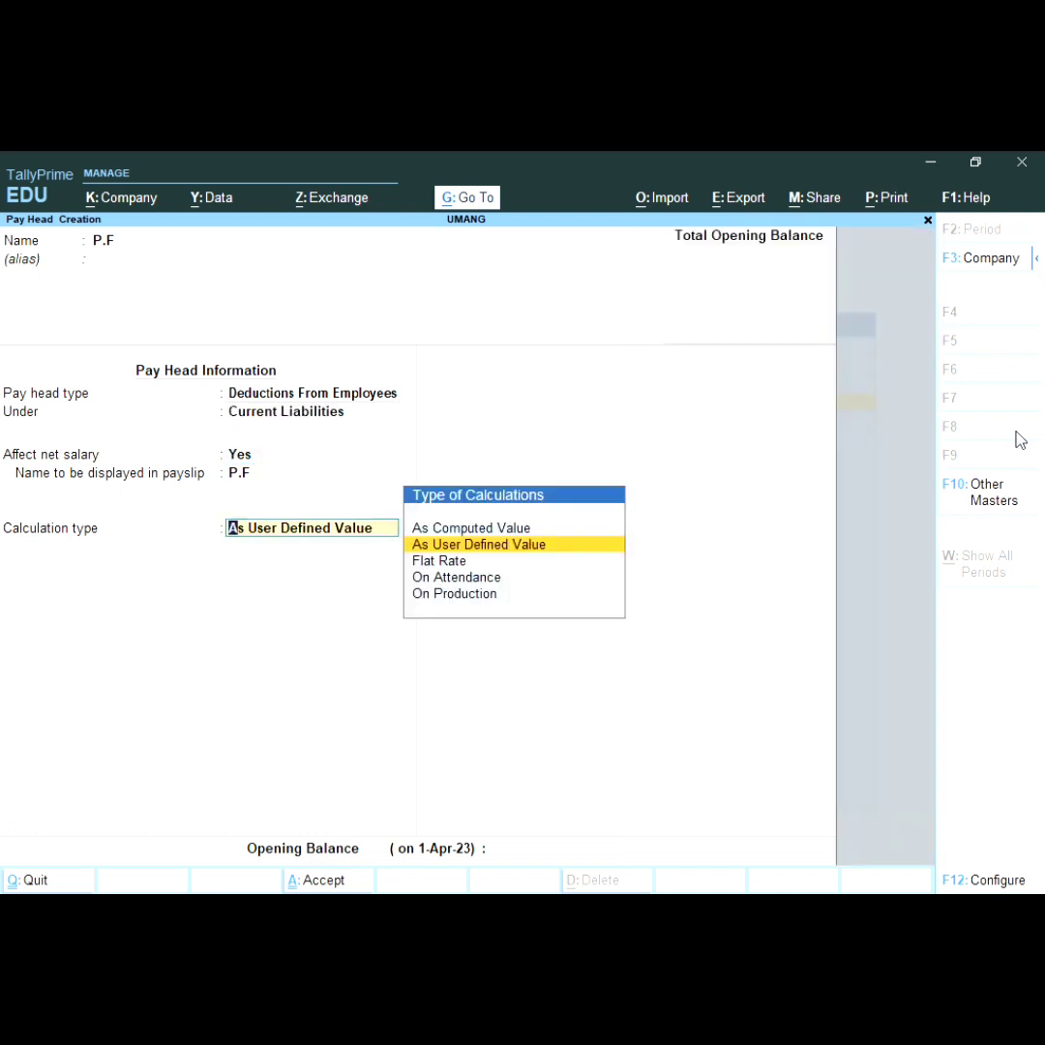
key("Up")
key("Return")
key("Return")
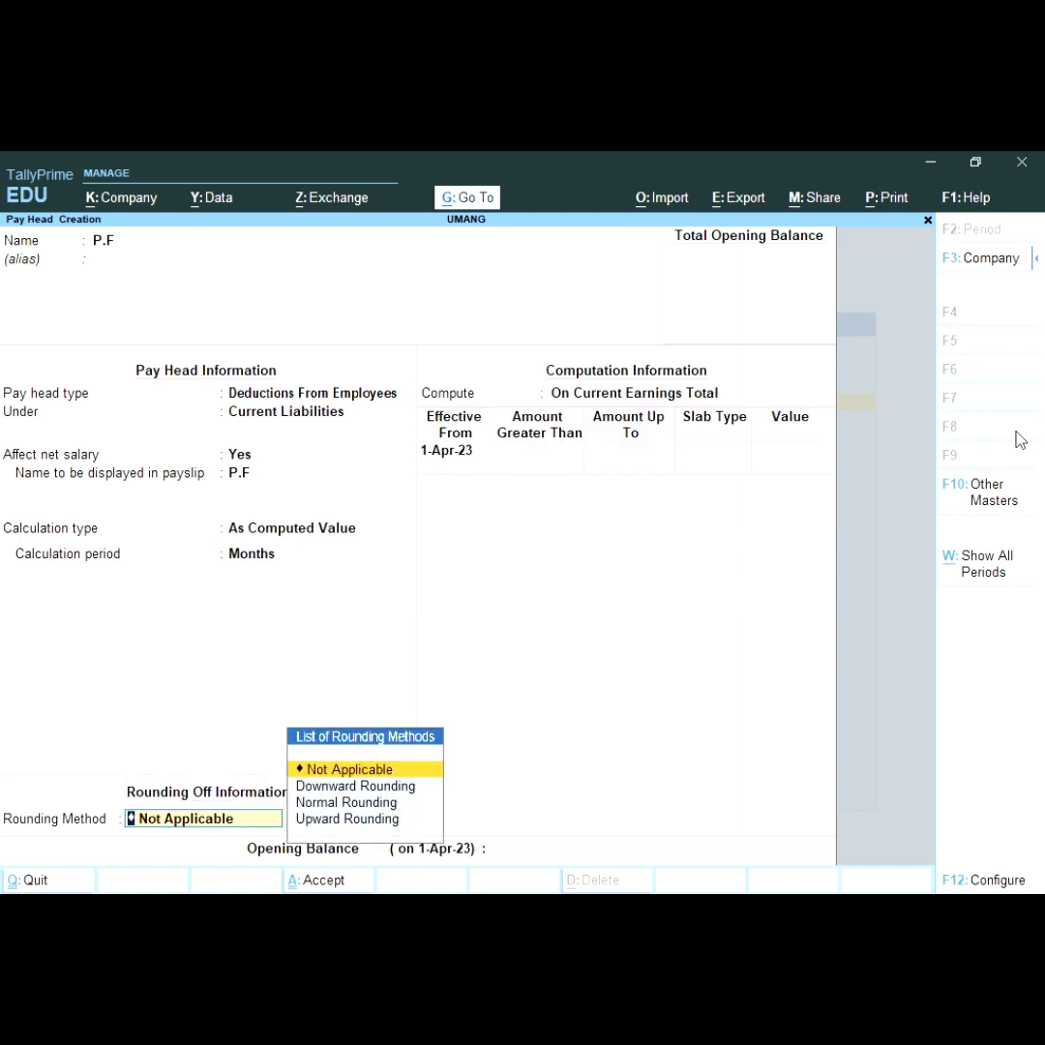
Step: Give P.F Normal Rounding and compute it on a specified formula
key("Down")
key("Down")
key("Return")
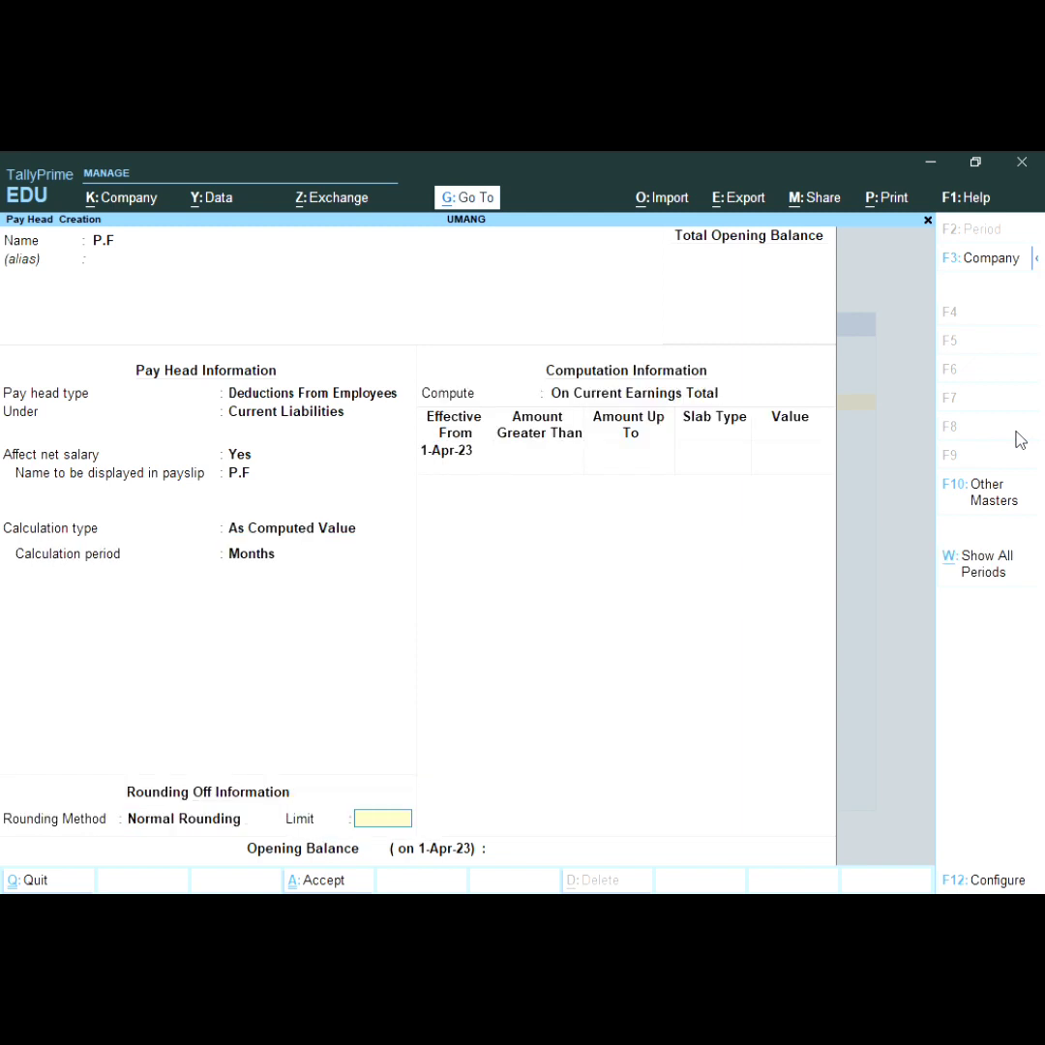
key("Return")
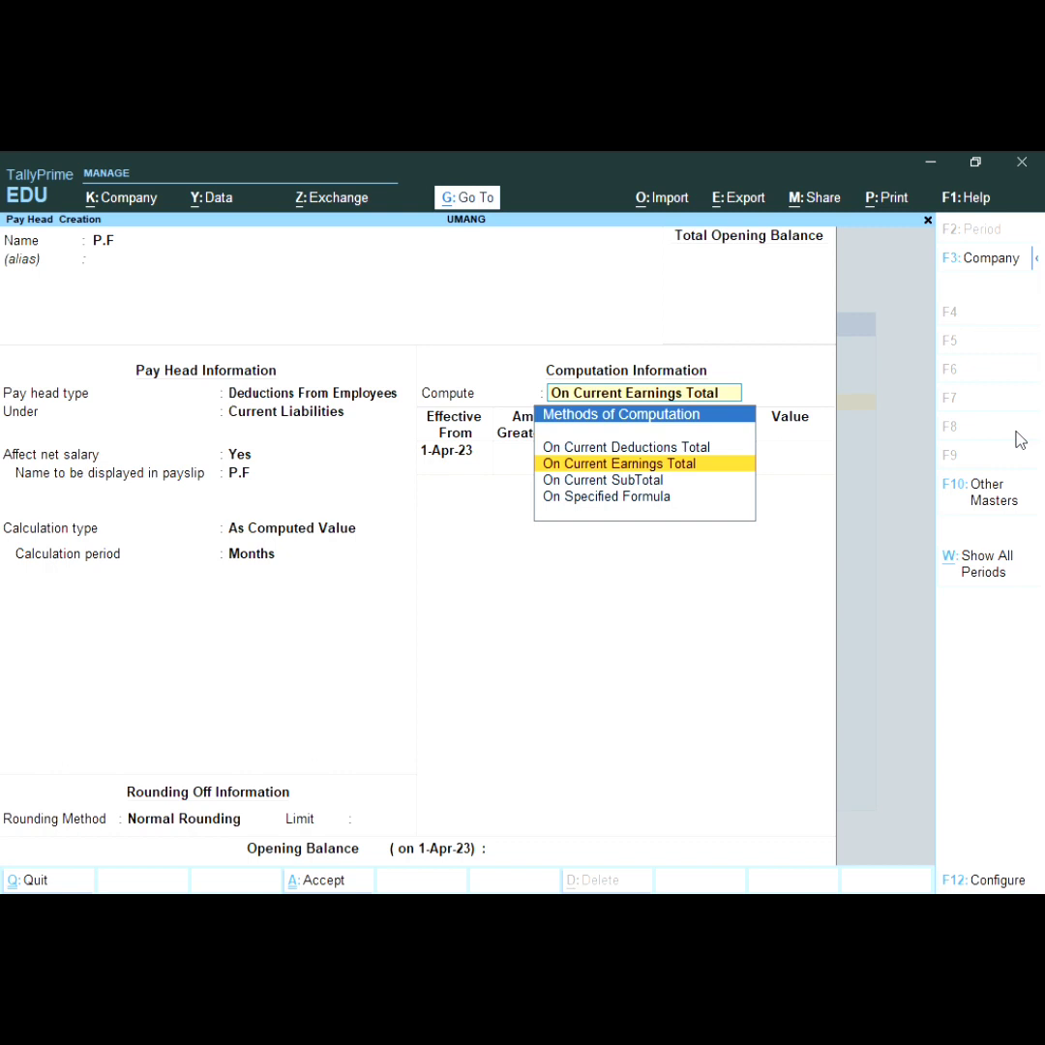
key("Down")
key("Down")
key("Return")
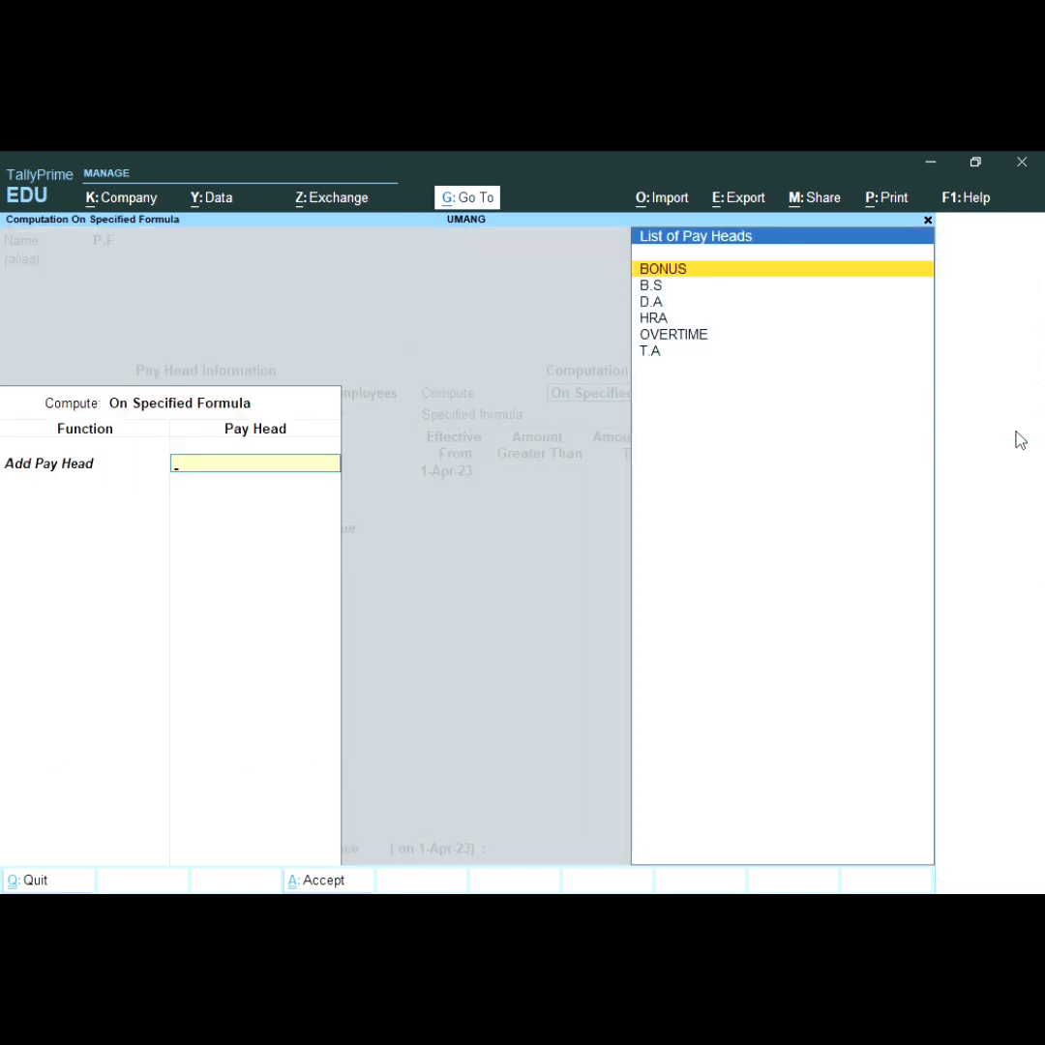
Step: Base the P.F formula on B.S at 12% and save the pay head
key("Down")
key("Return")
key("Return")
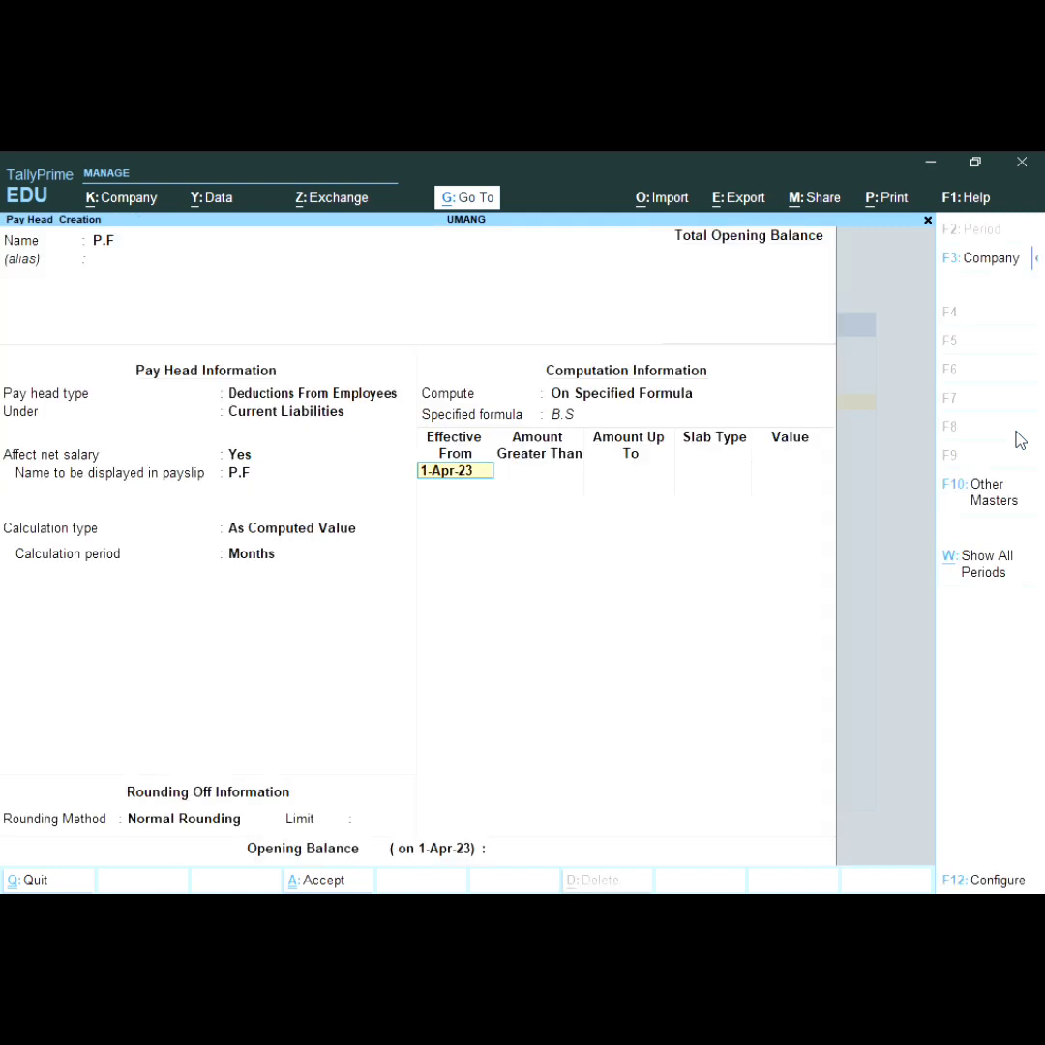
key("Return")
key("Return")
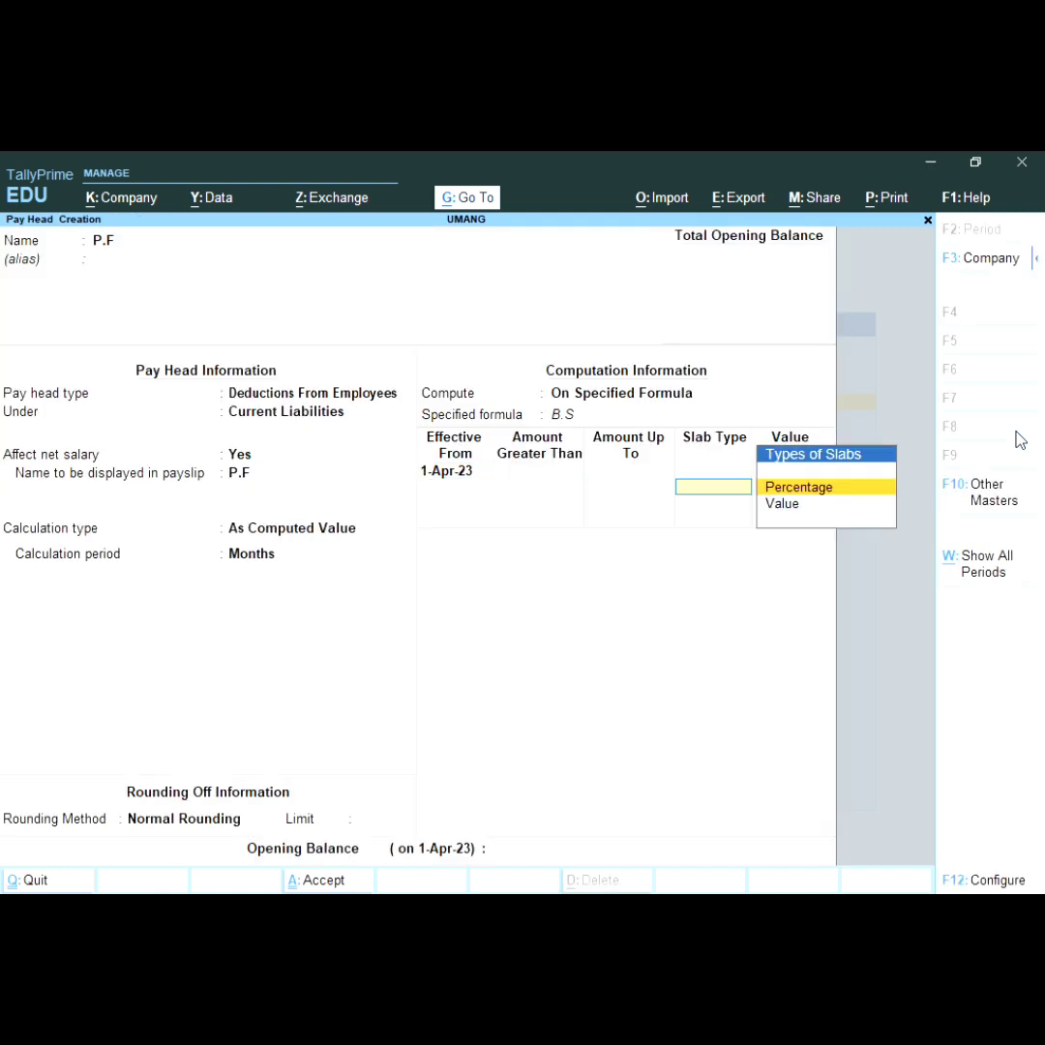
key("Return")
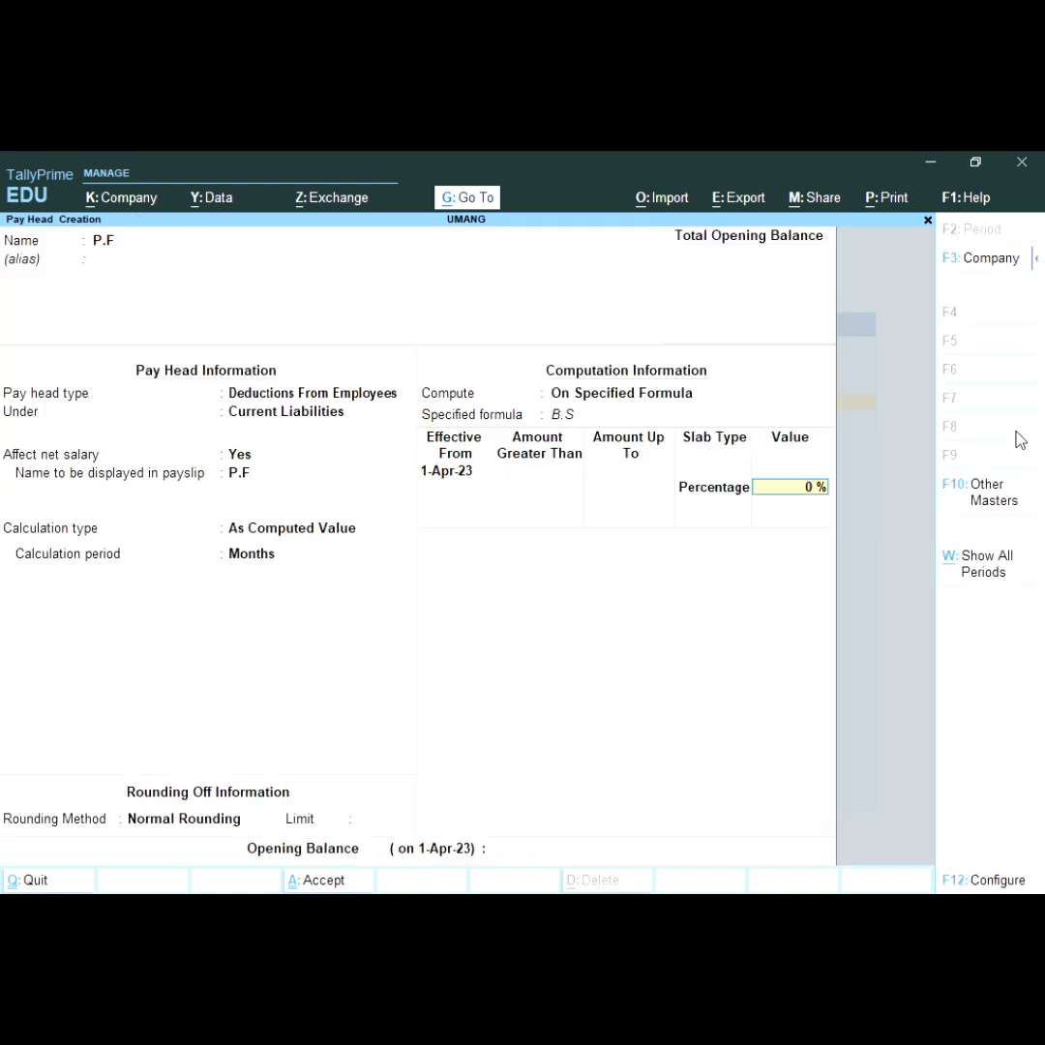
type("12")
key("Return")
key("Return")
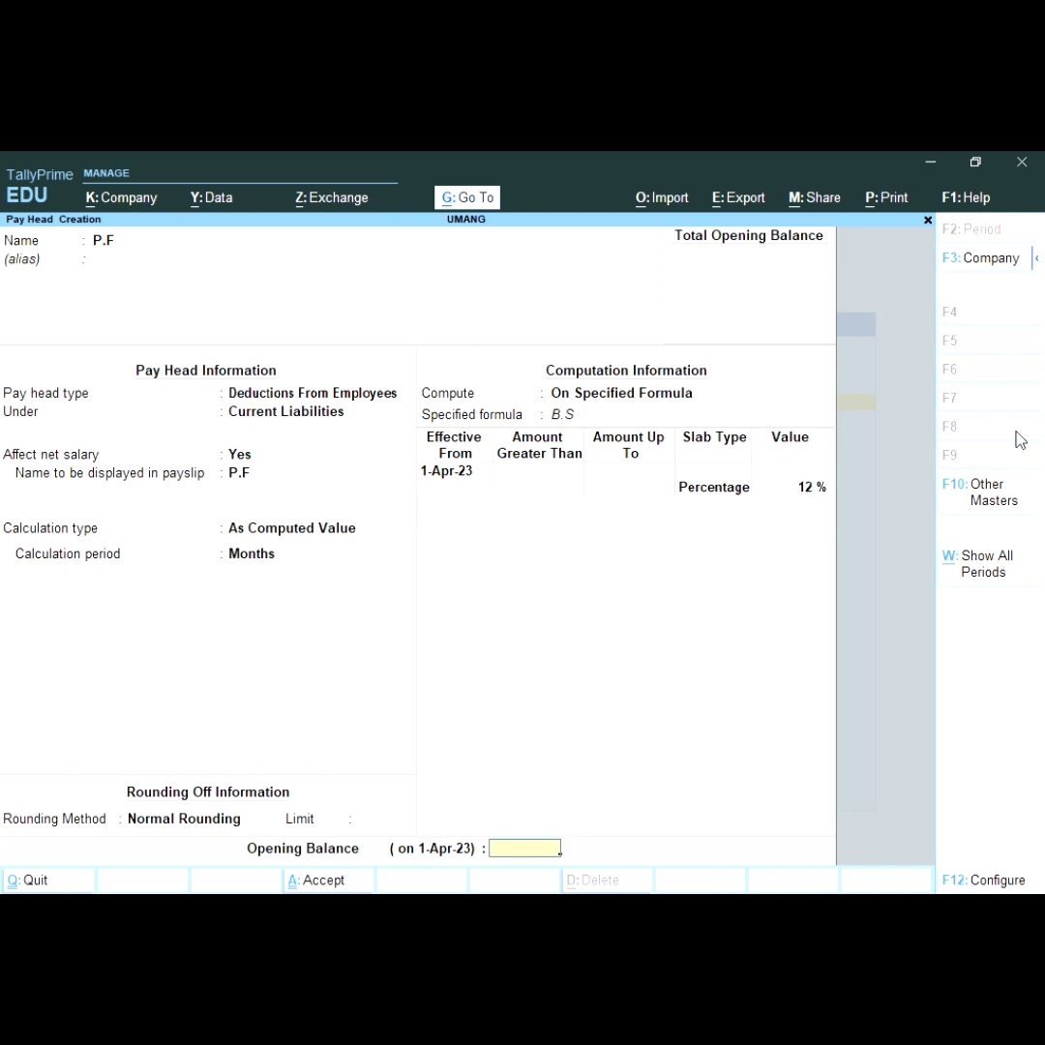
key("Return")
key("Return")
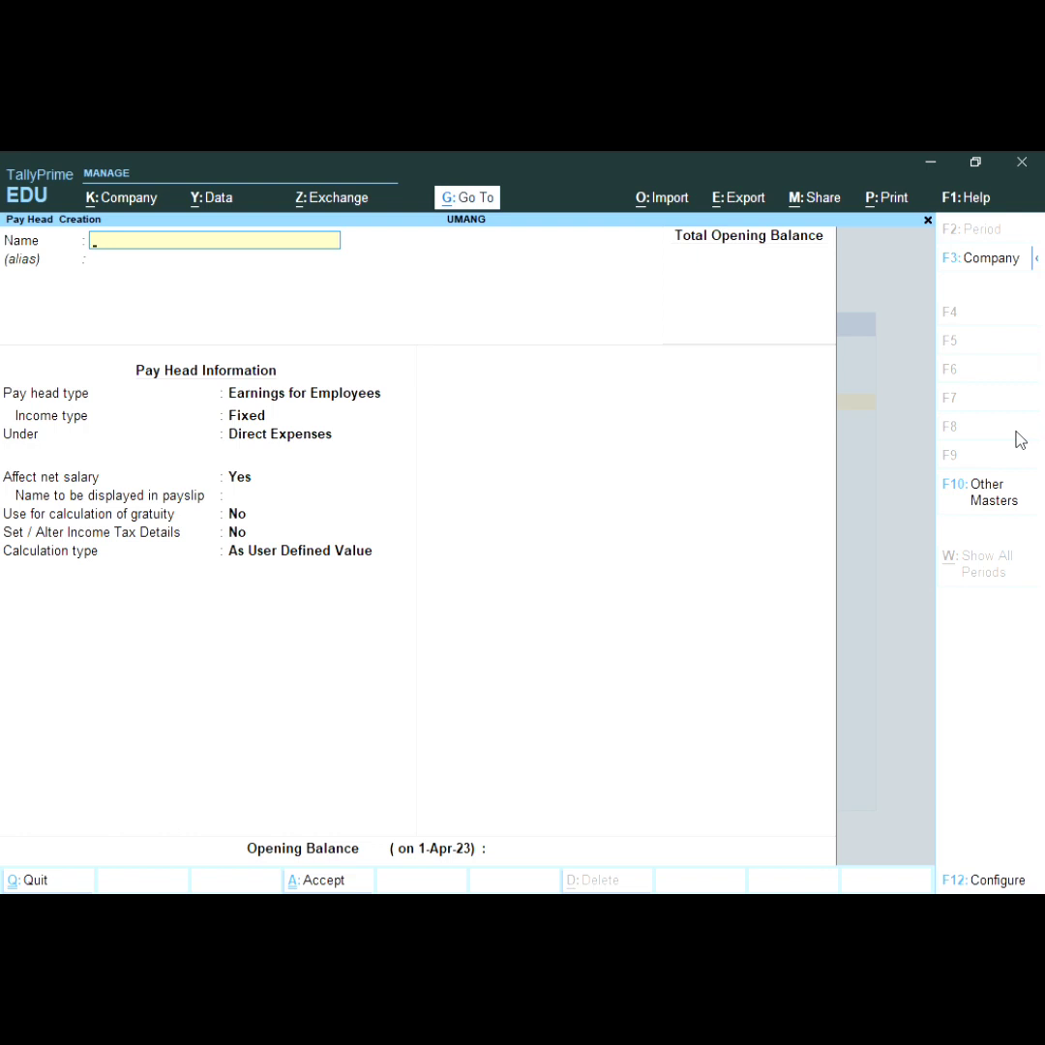
Step: Leave the blank pay head form and start a new Employee master
key("Escape")
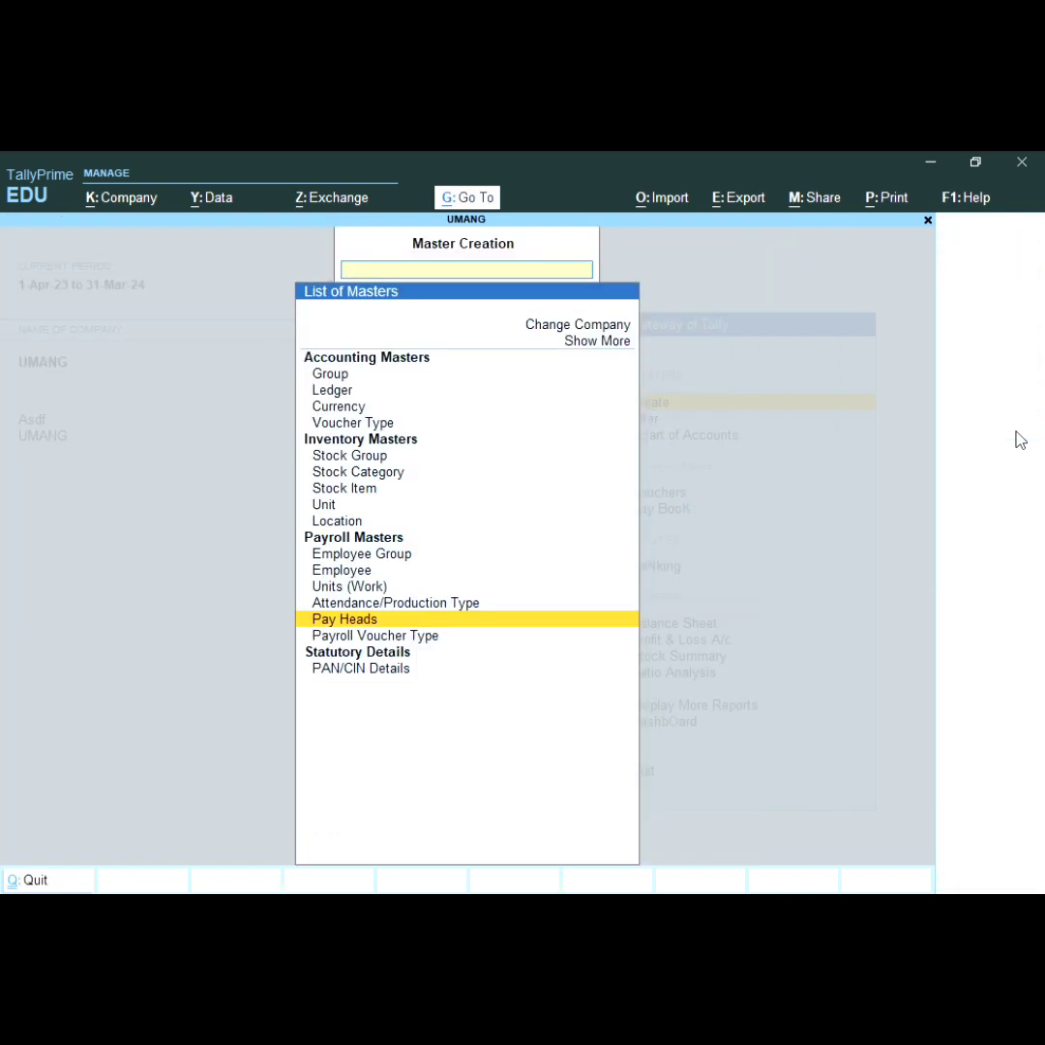
key("Up")
key("Up")
key("Up")
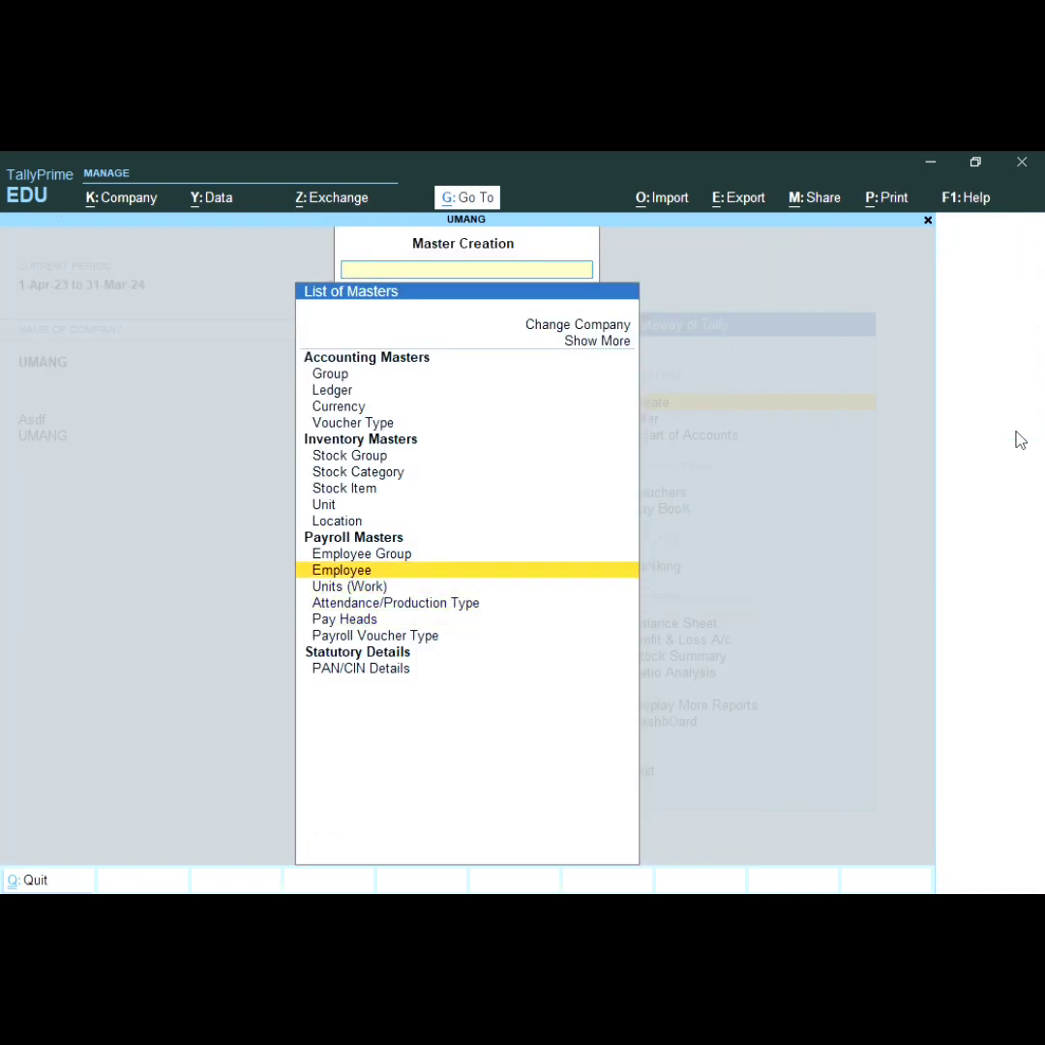
key("Return")
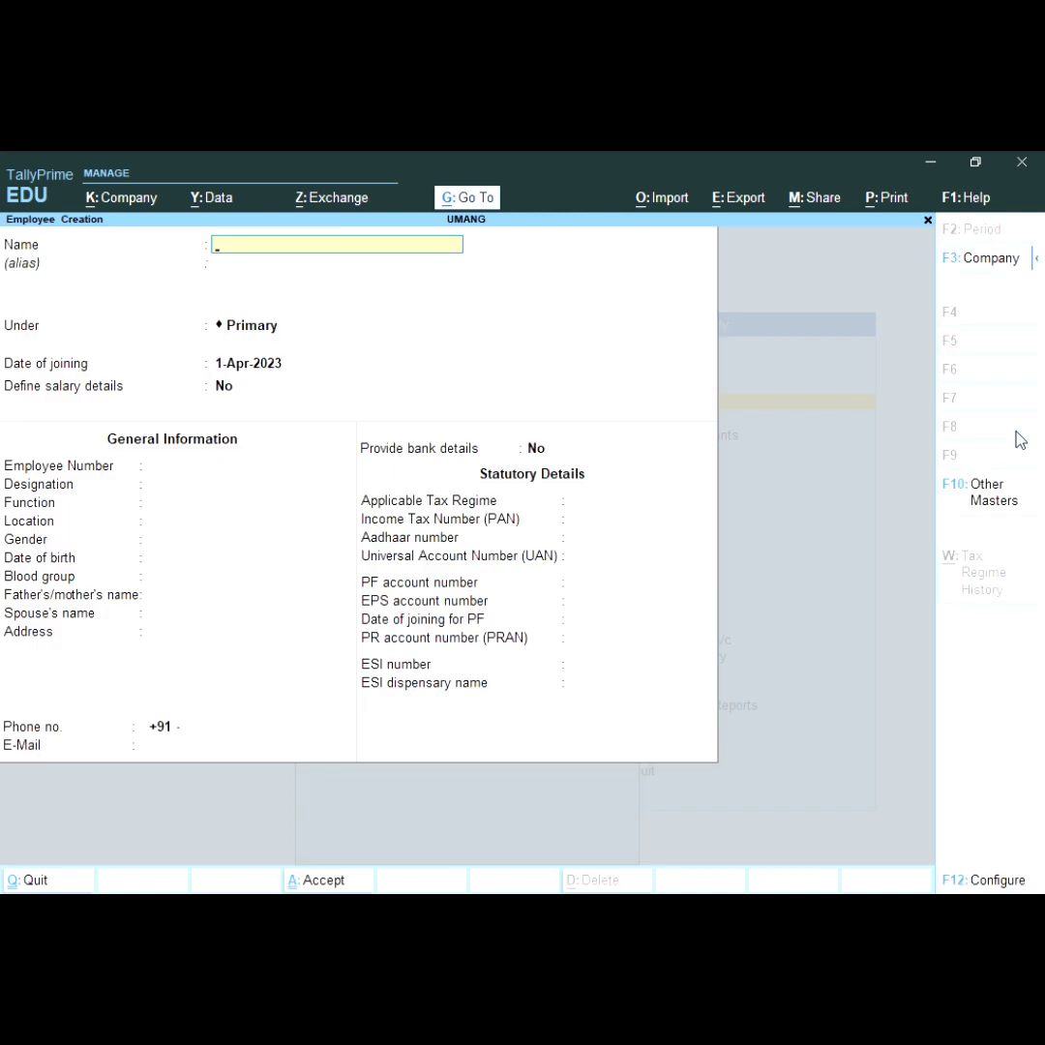
Step: Enter the employee's name, file them under ENGINERS, and keep joining date 1-Apr-2023
type("MR. RINKU")
key("Return")
key("Return")
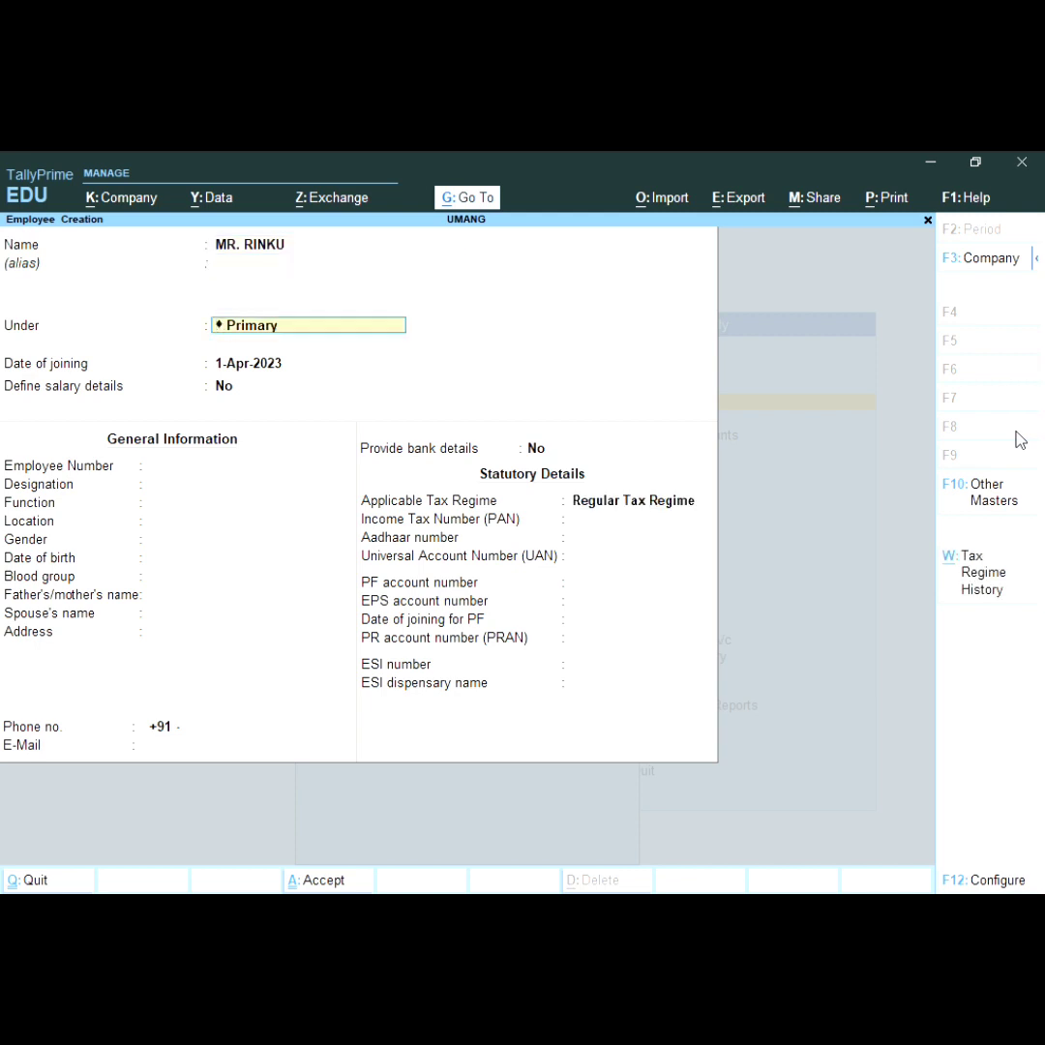
key("Return")
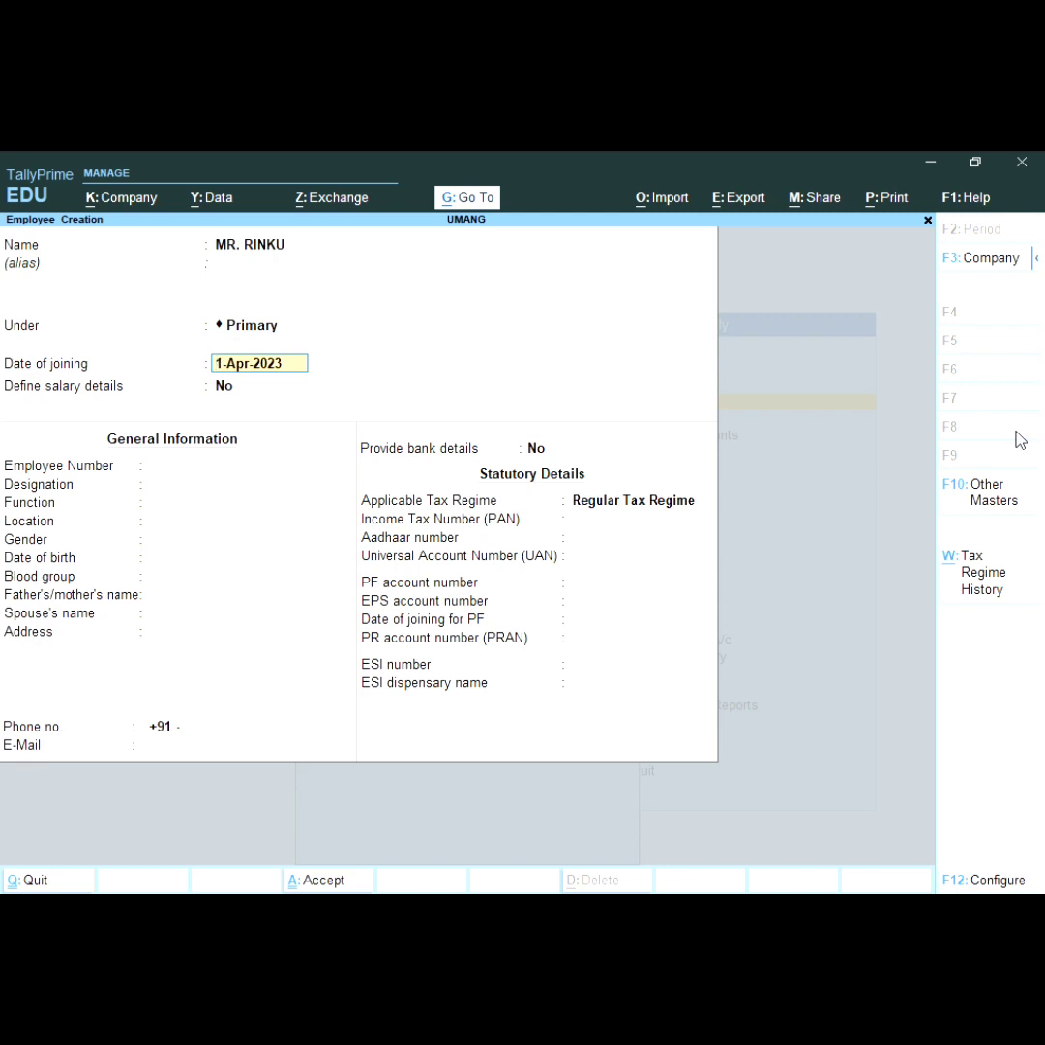
key("BackSpace")
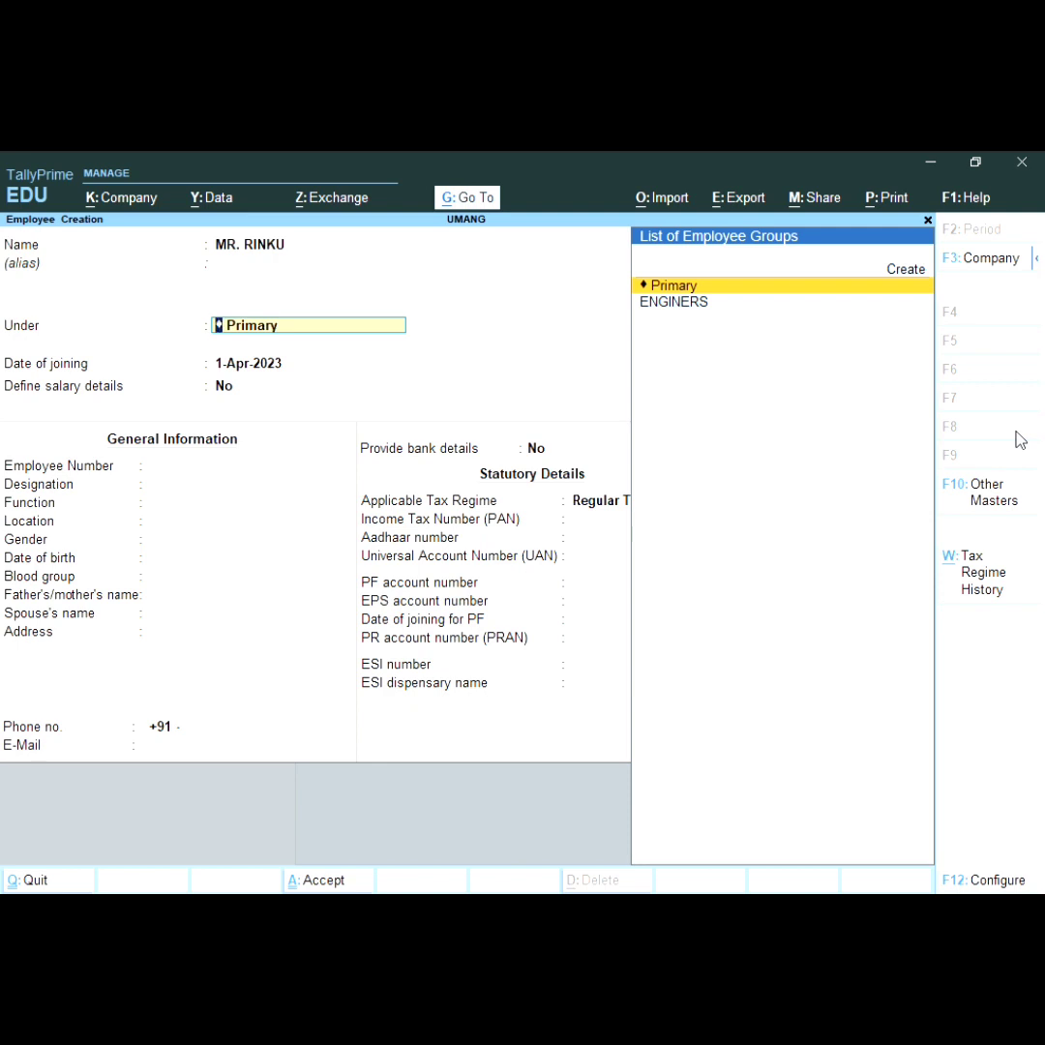
key("Down")
key("Return")
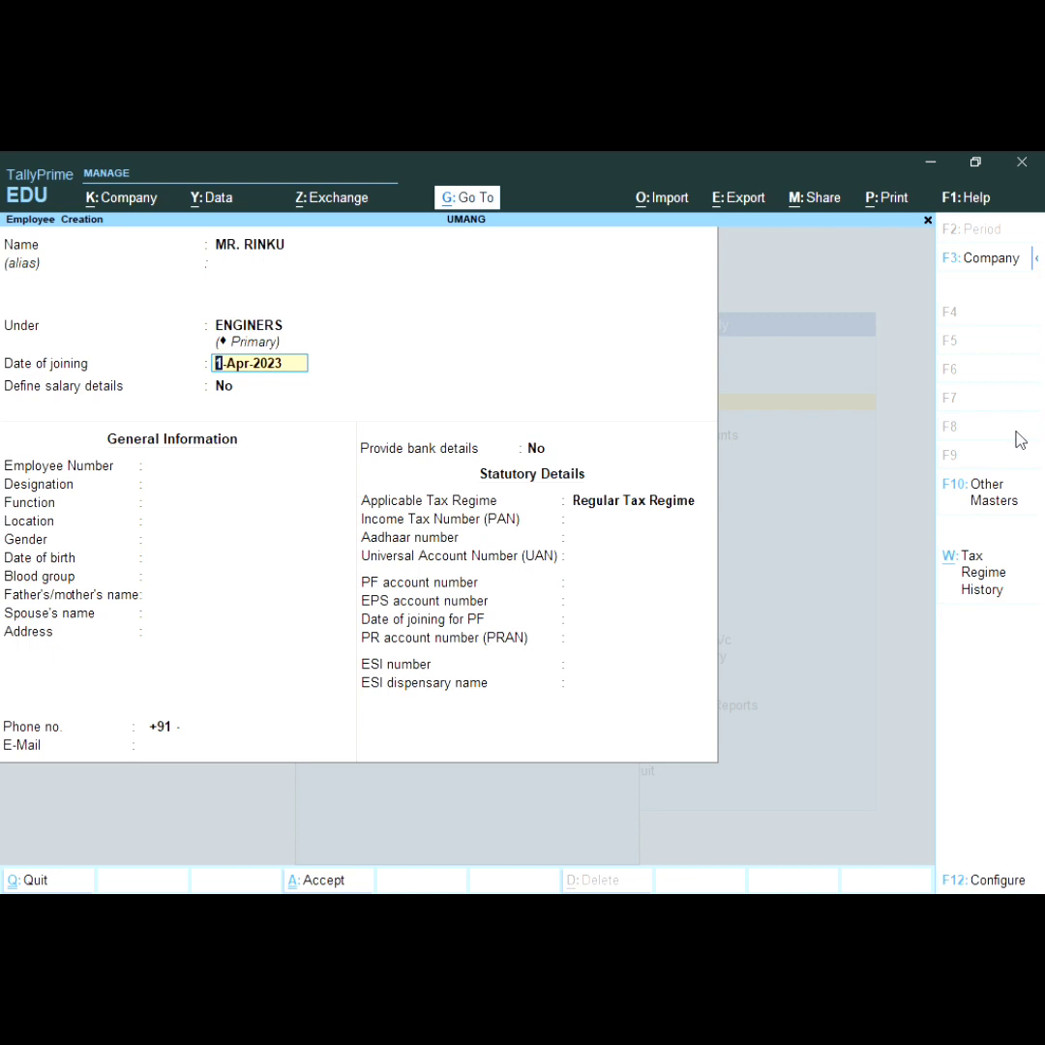
key("Return")
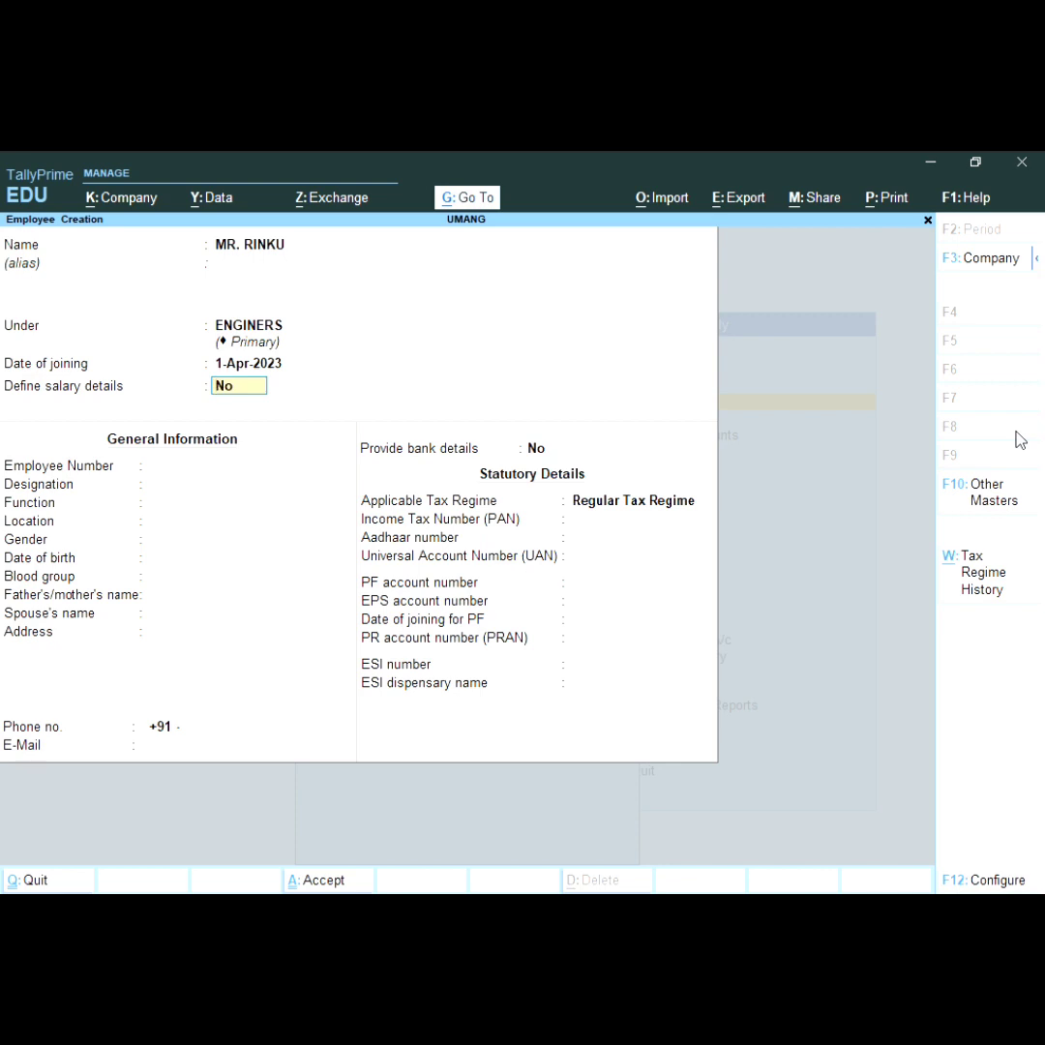
key("Return")
key("BackSpace")
Step: Add B.S at 40,000 per month to the salary details, followed by BONUS and D.A
type("y")
key("Return")
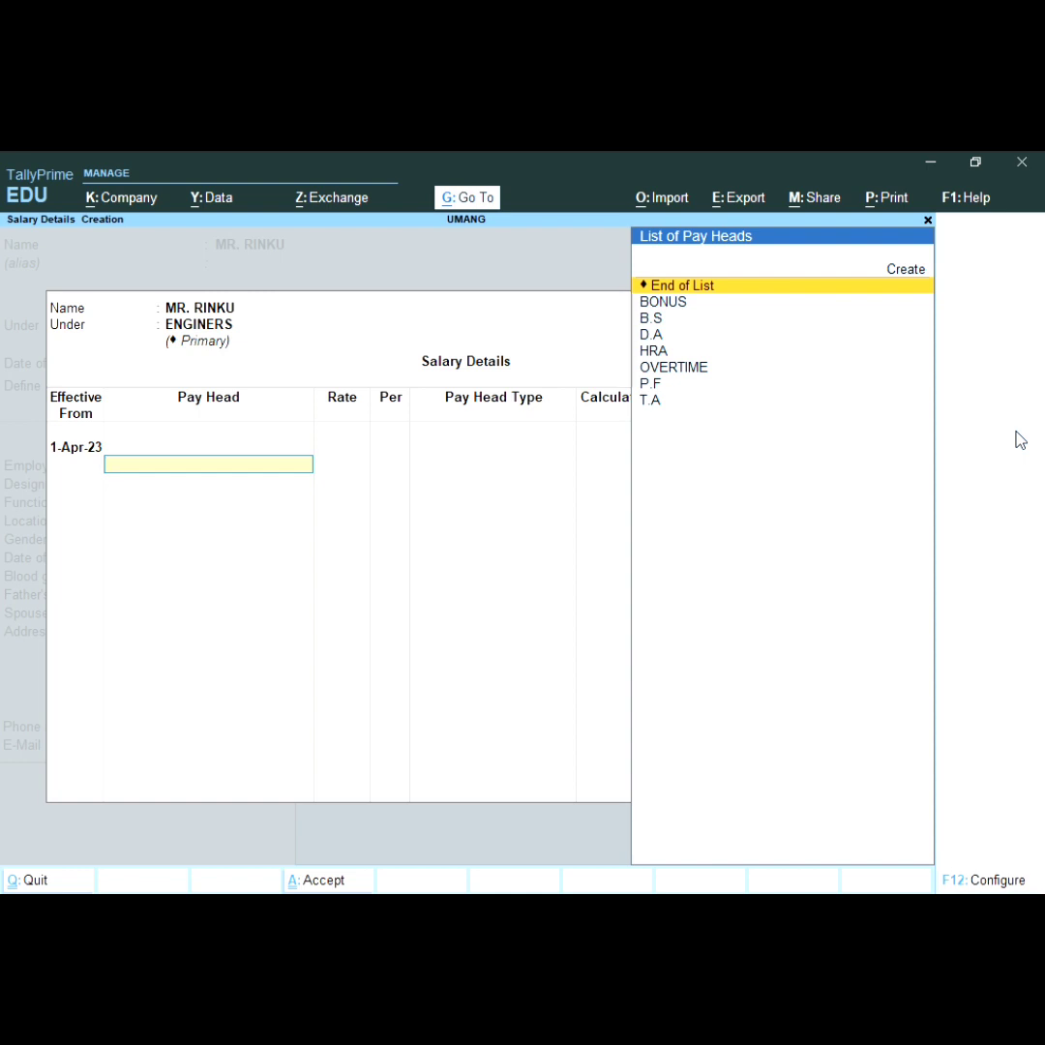
key("Down")
key("Down")
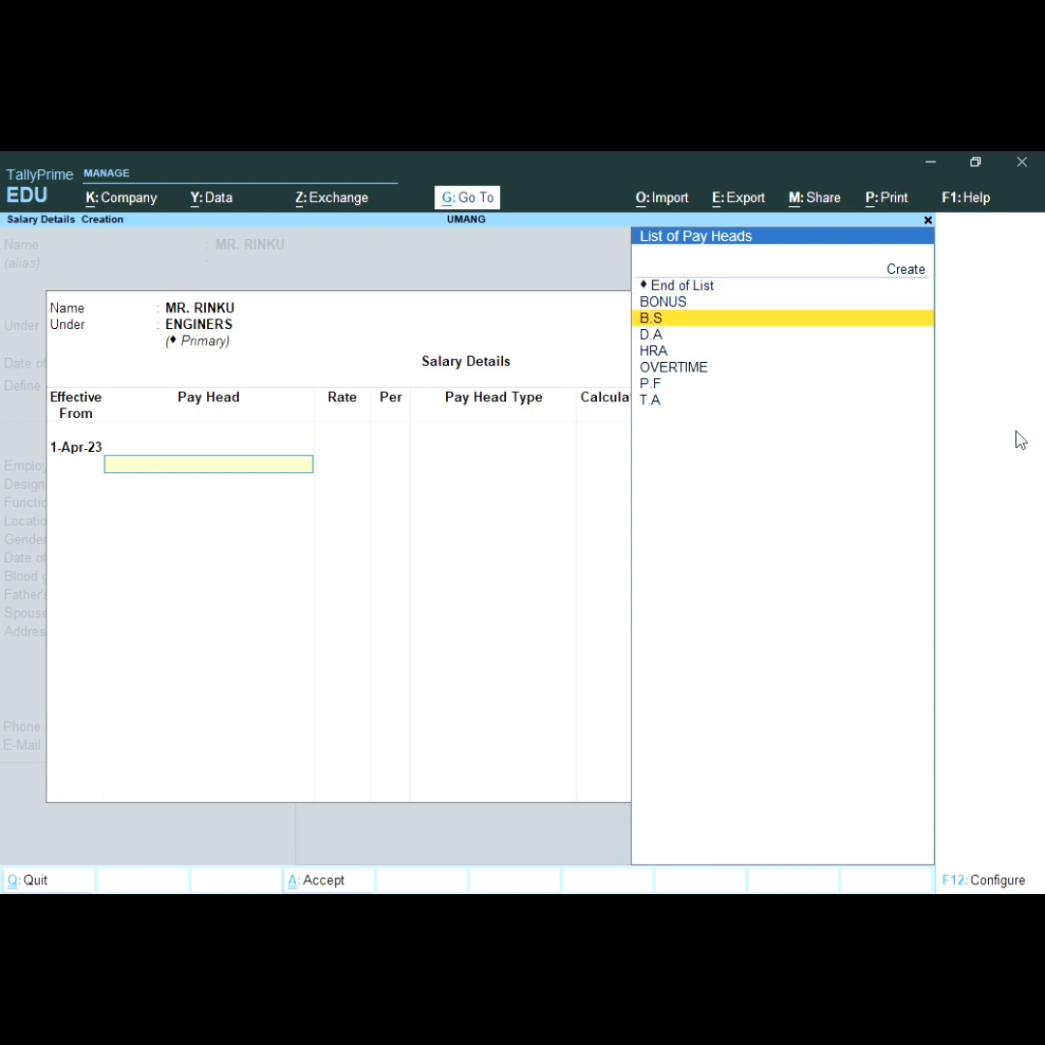
key("Return")
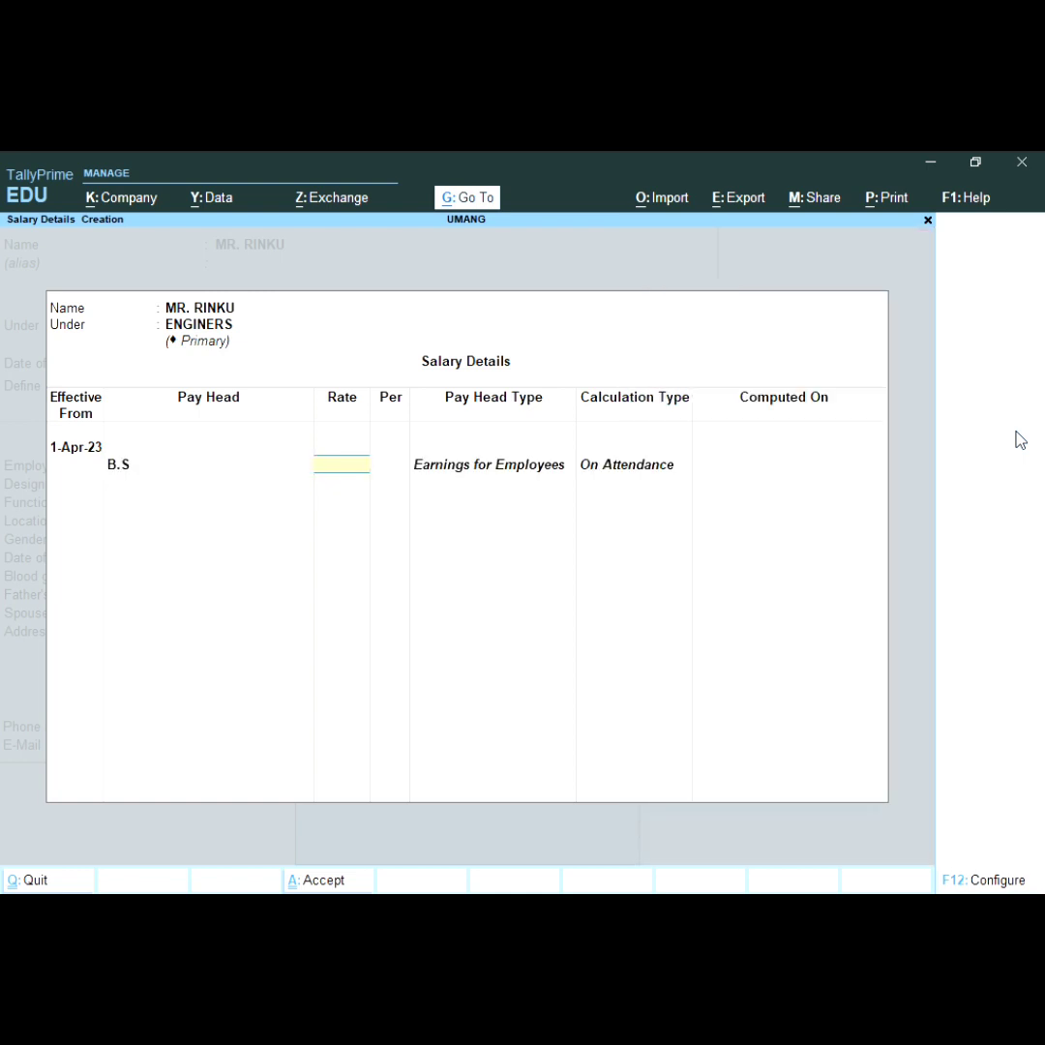
type("40000")
key("Return")
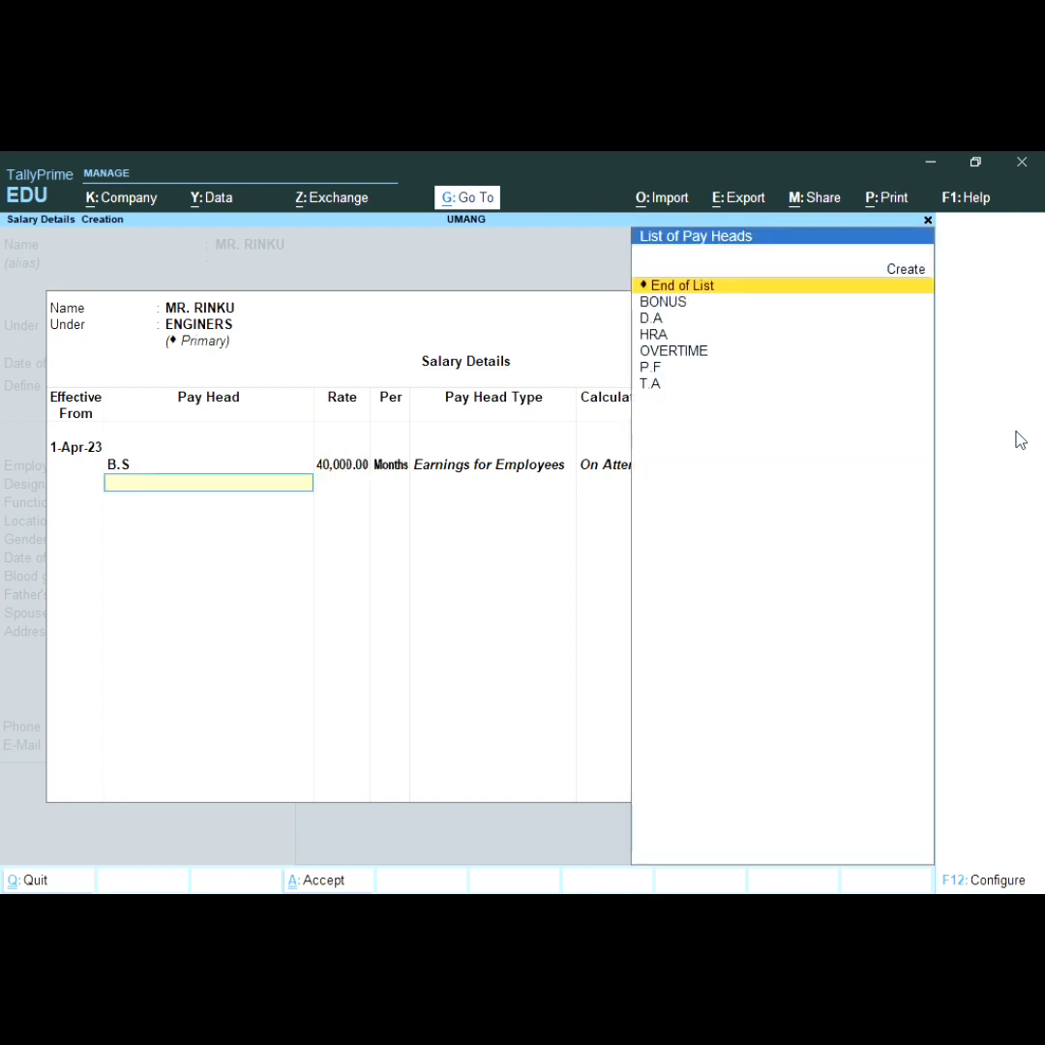
key("Down")
key("Return")
key("Down")
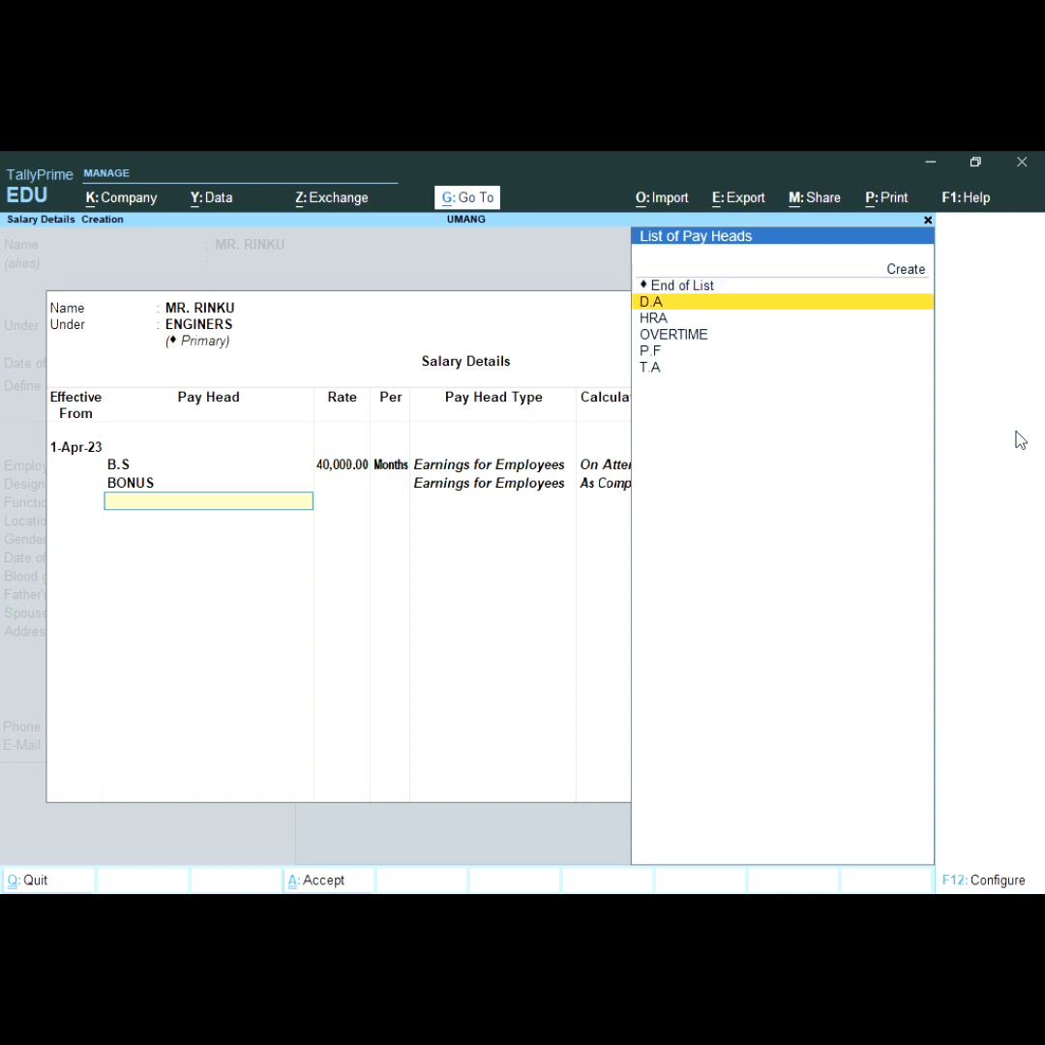
key("Return")
key("Down")
Step: Add HRA, OVERTIME at 40 per HRS, P.F and T.A, then end the list and accept
key("Return")
key("Down")
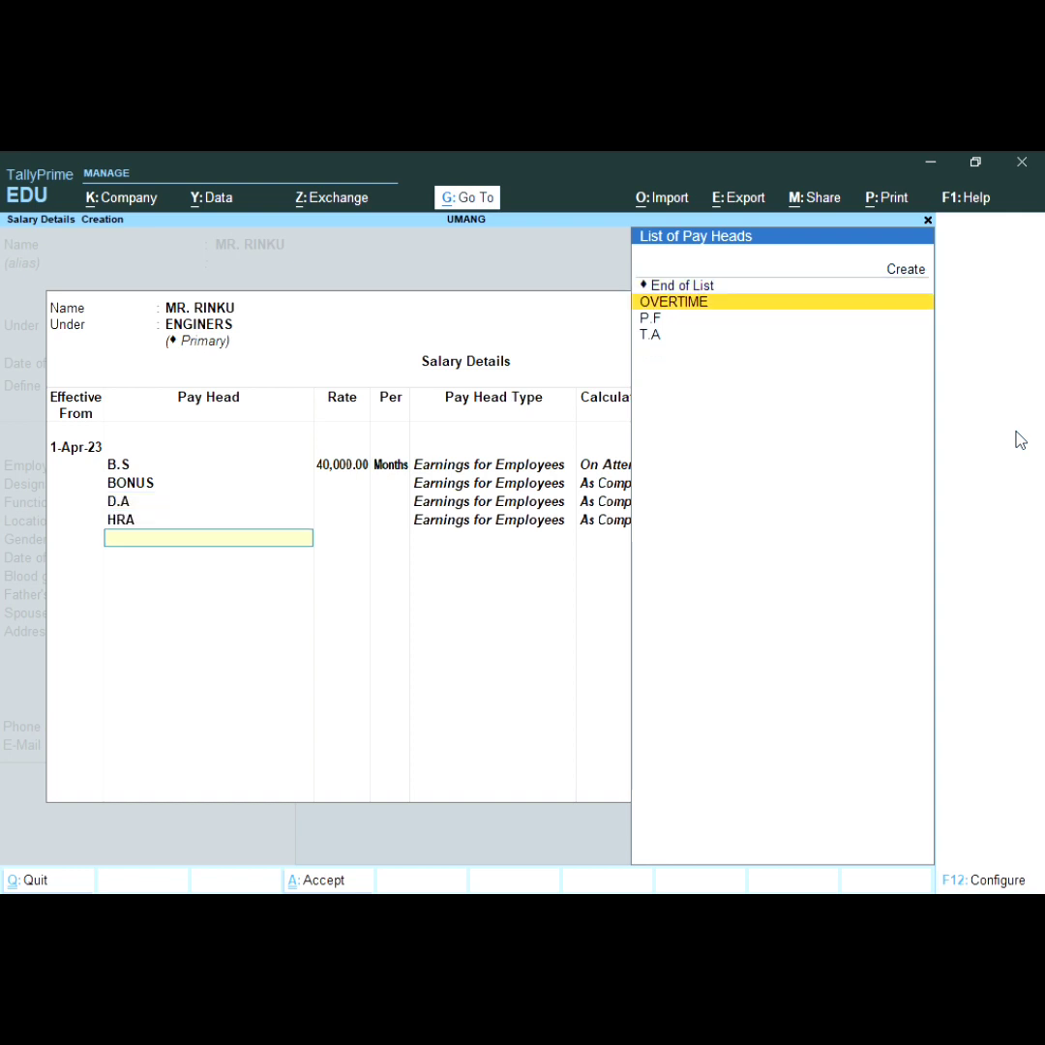
key("Return")
type("40")
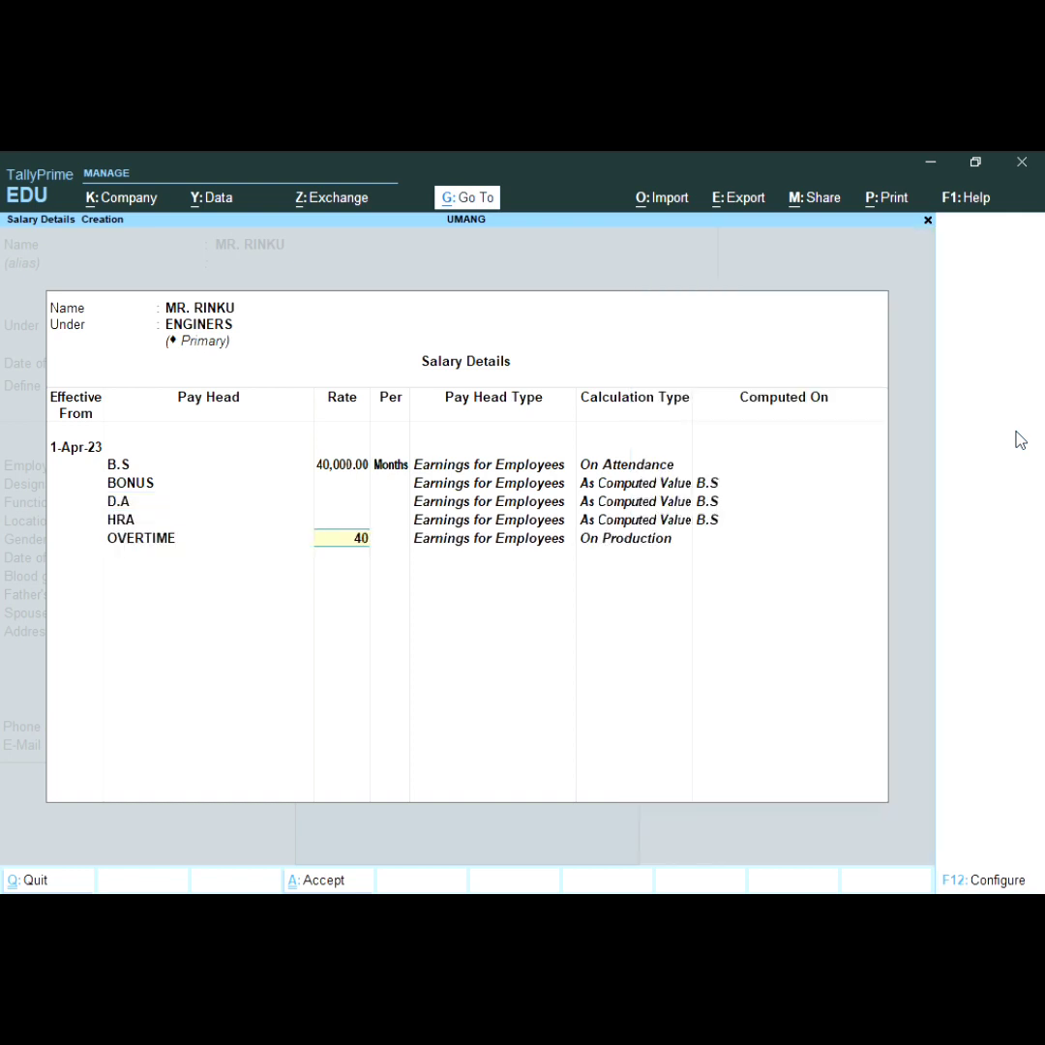
key("Return")
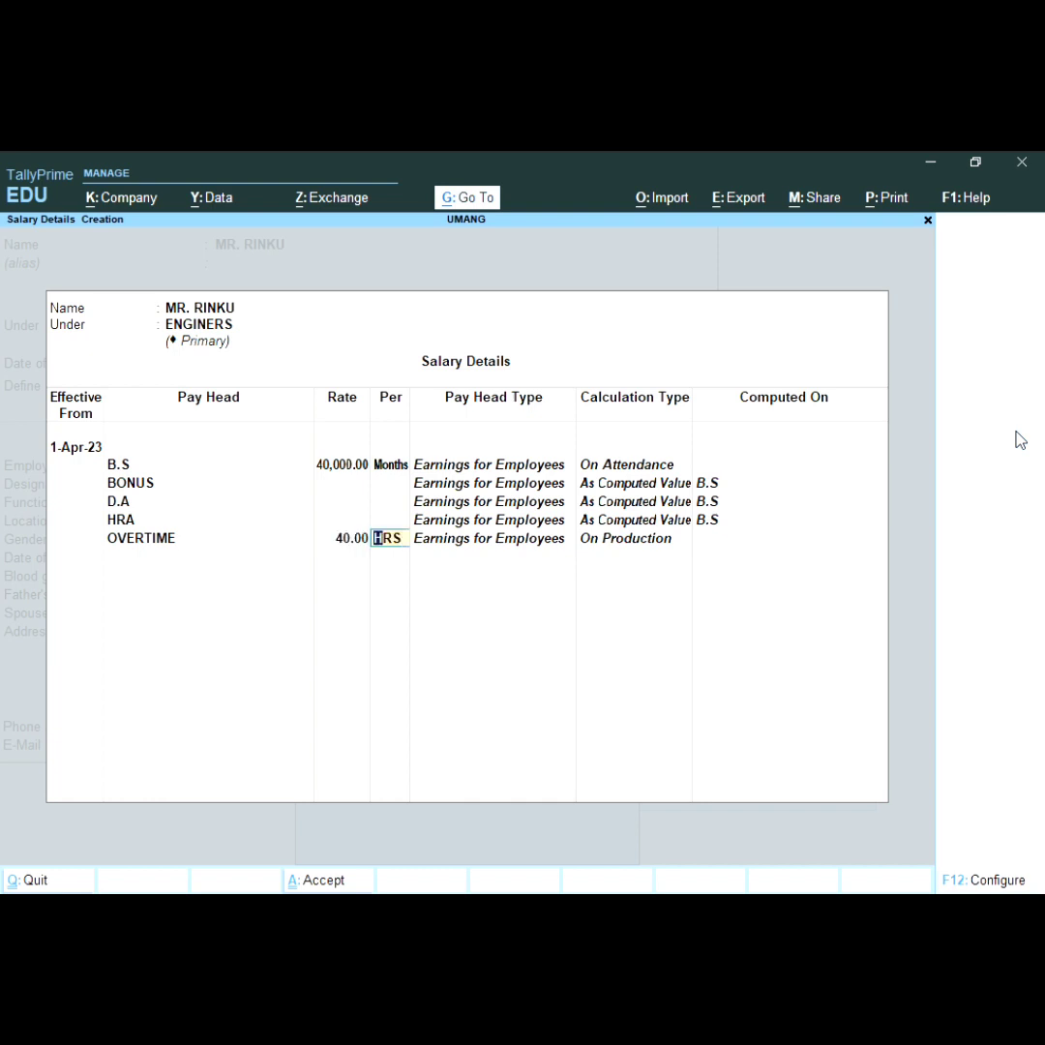
key("Return")
key("Down")
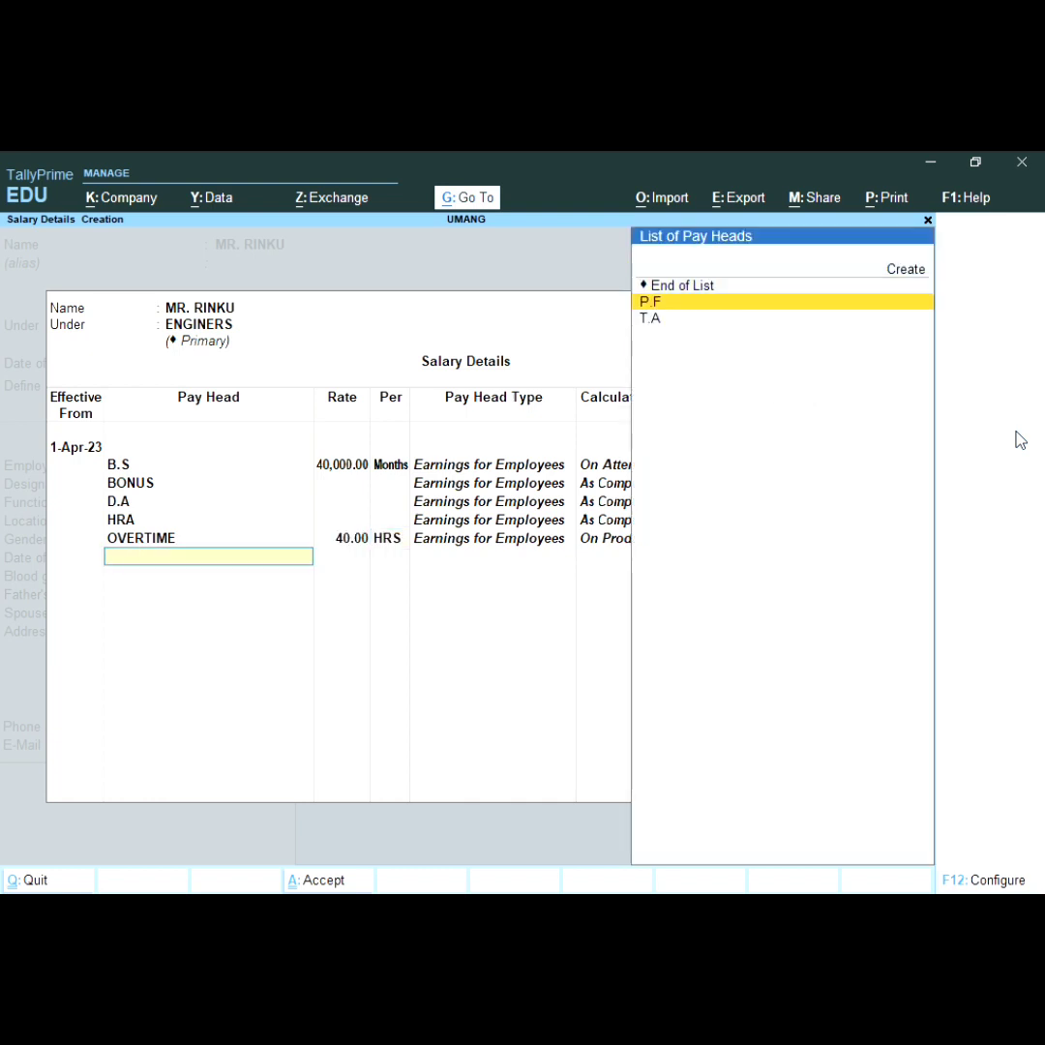
key("Return")
key("Down")
key("Return")
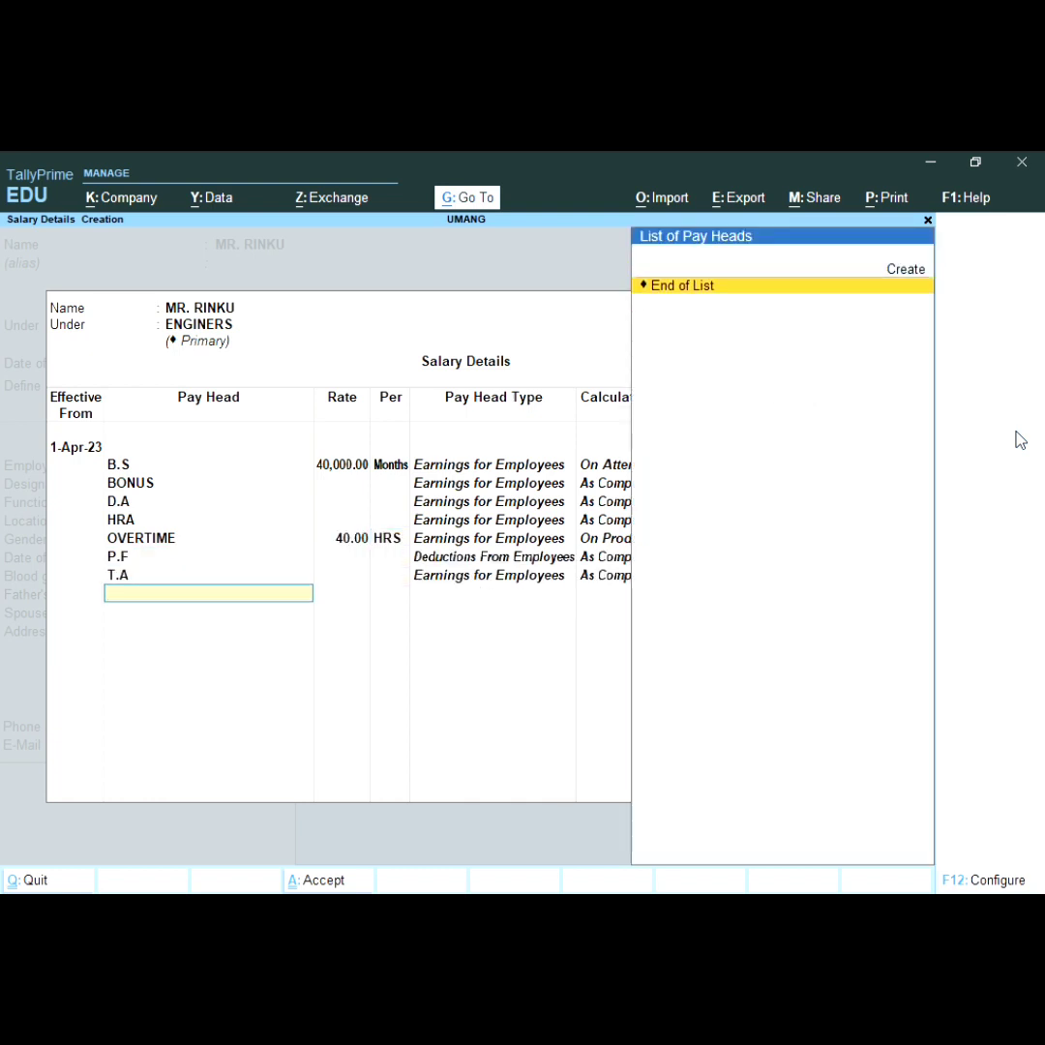
key("Return")
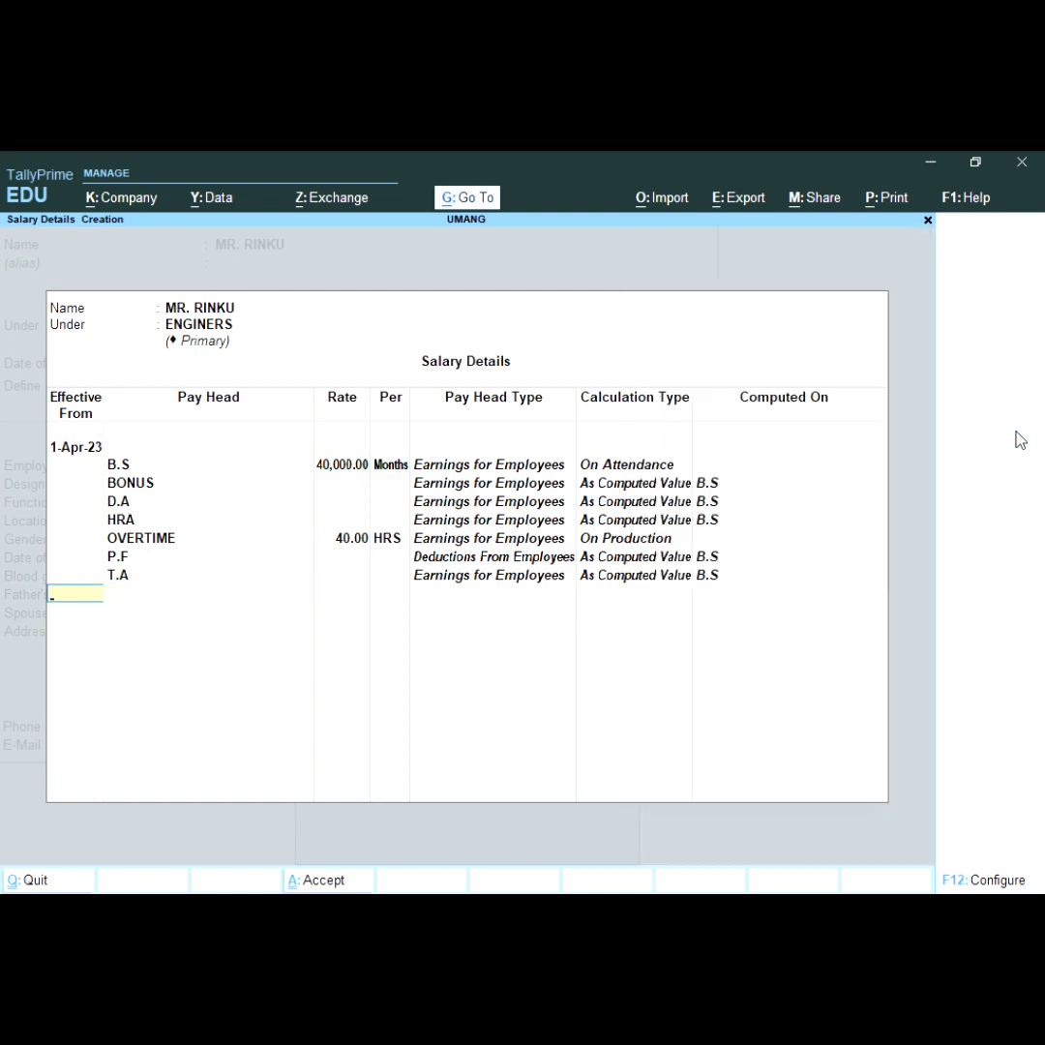
key("Return")
key("Return")
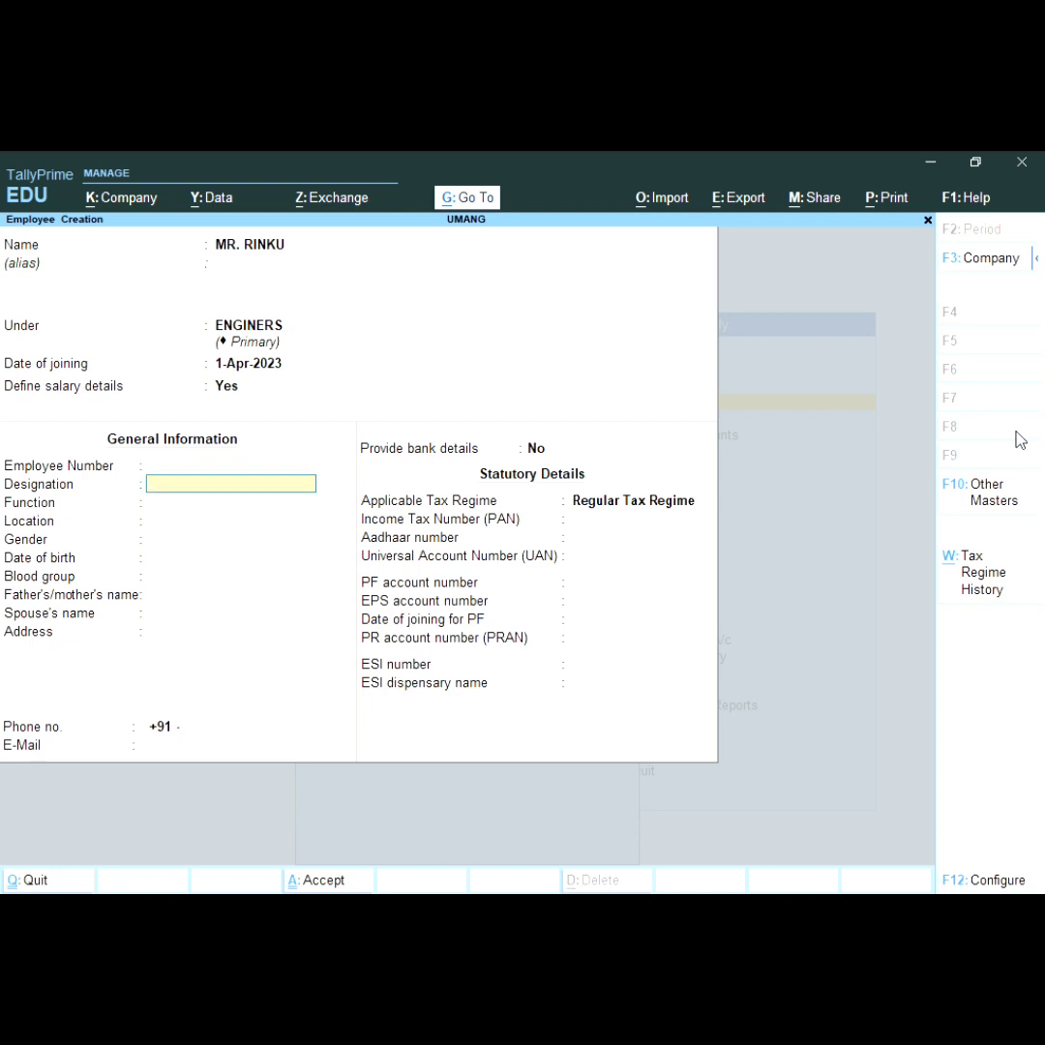
Step: Enter the employee number and designation 56
key("BackSpace")
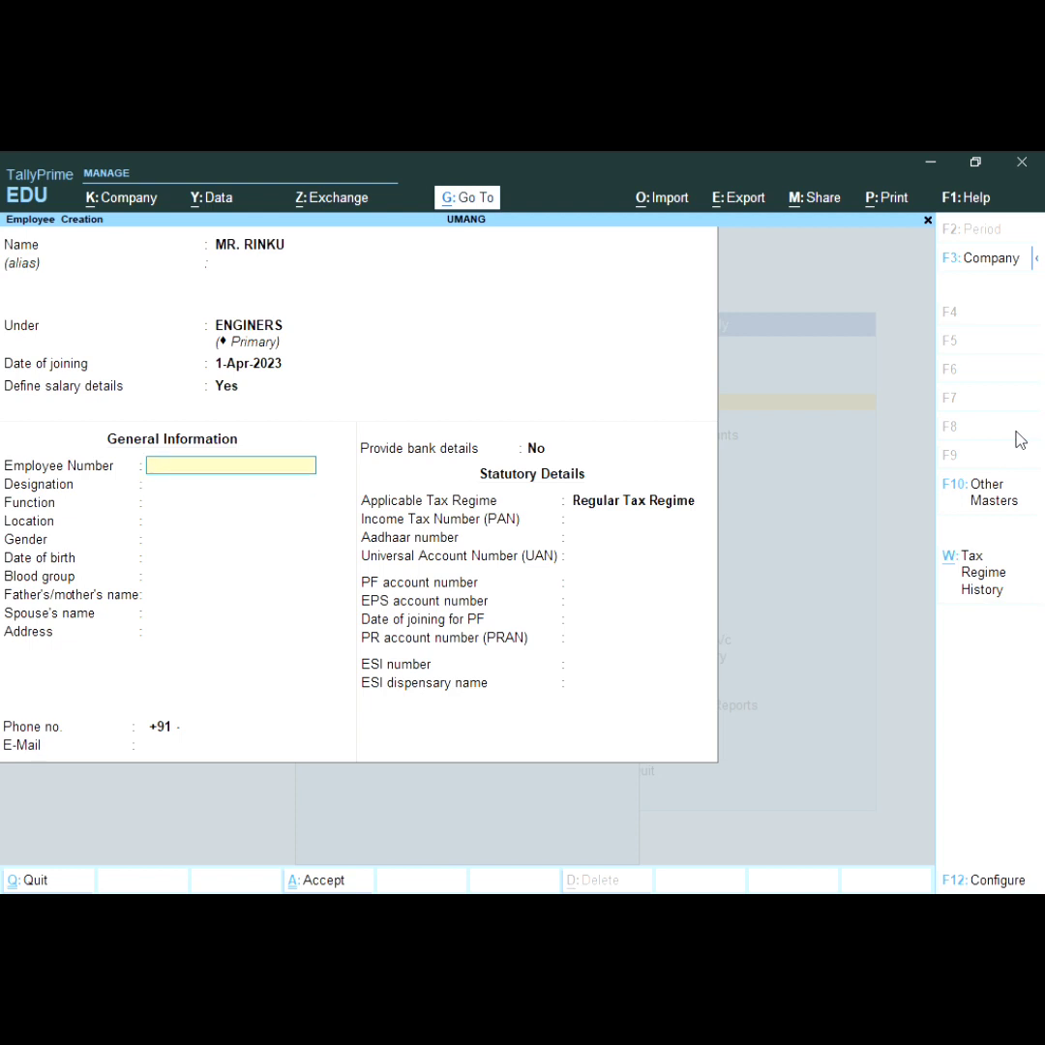
type("123456")
key("Return")
type("56")
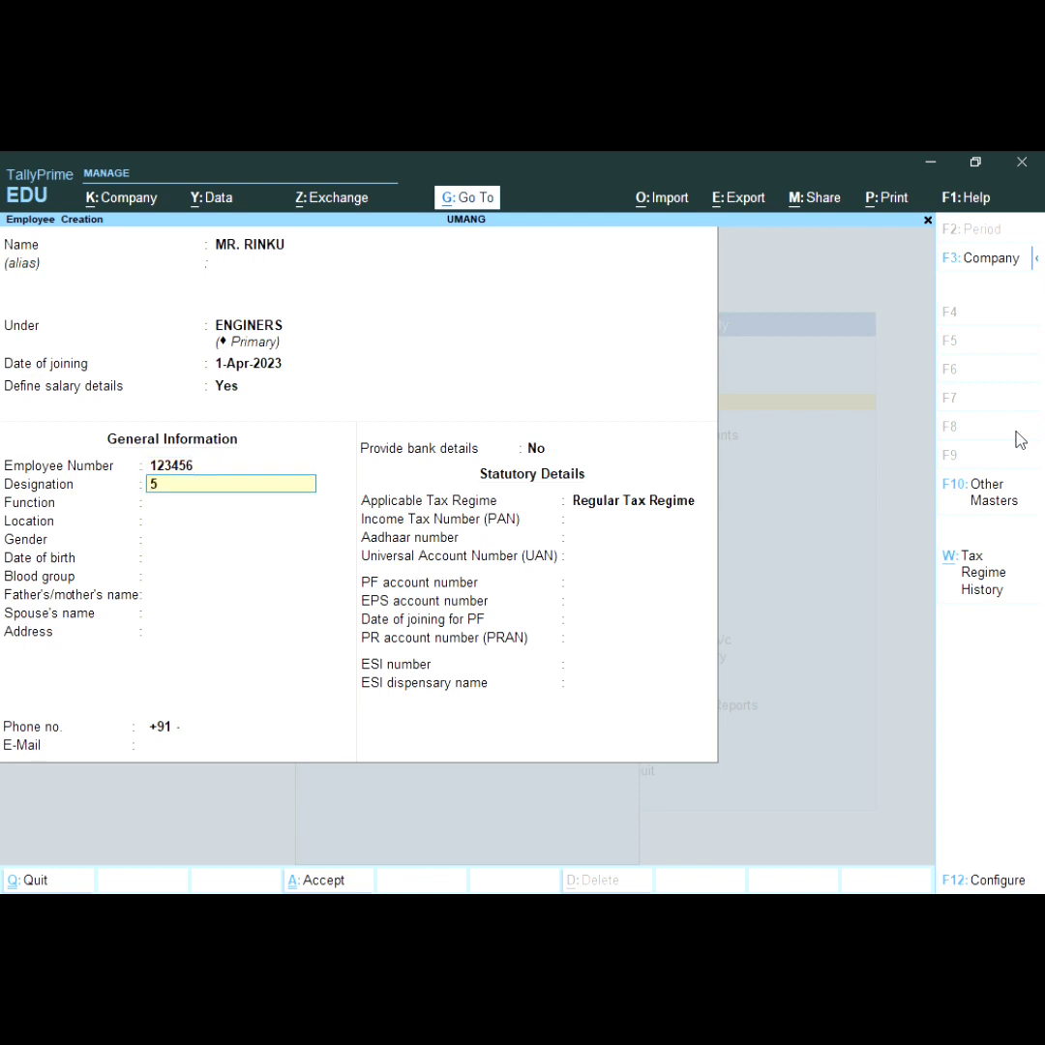
key("Return")
key("Return")
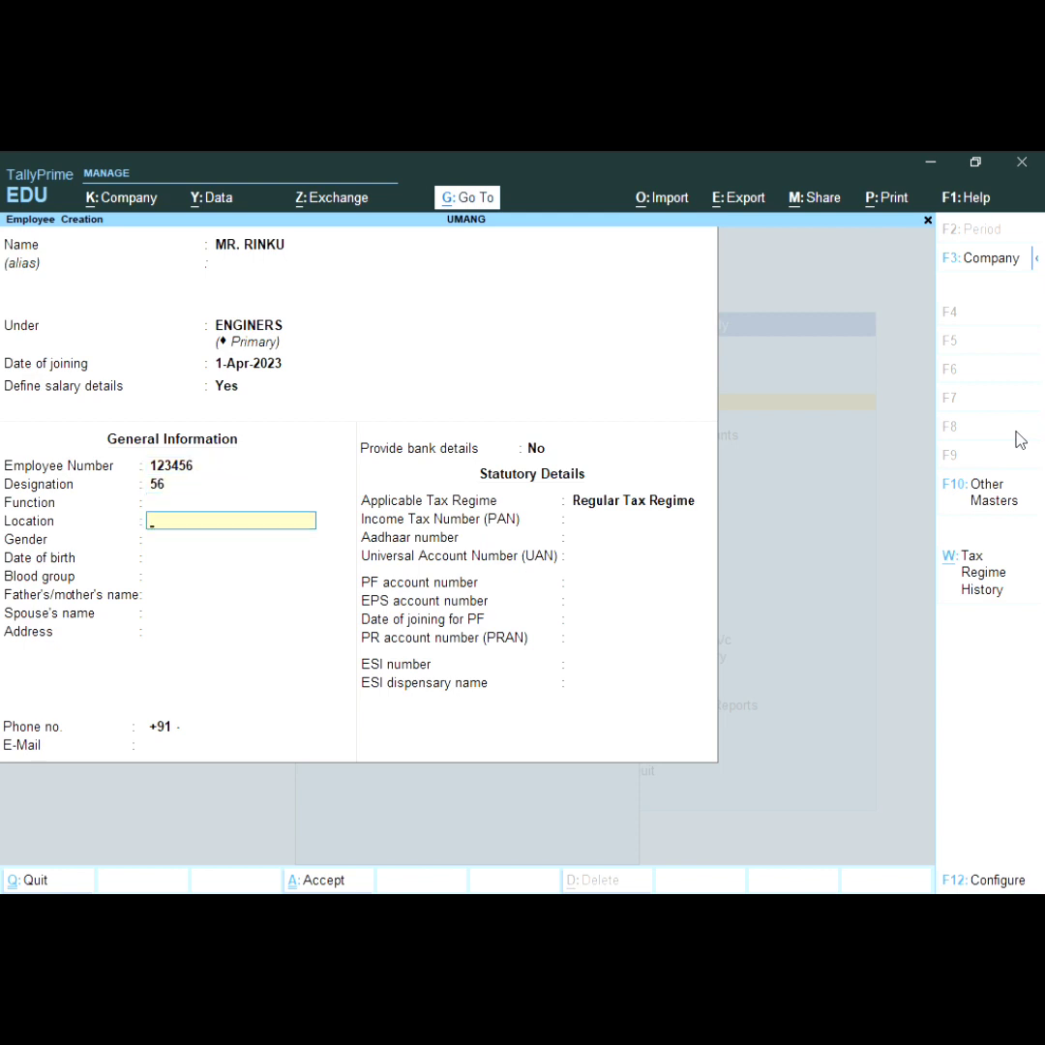
Step: Set gender to Male and blood group to B Positive, leaving date of birth blank
key("Return")
key("Down")
key("Down")
key("Down")
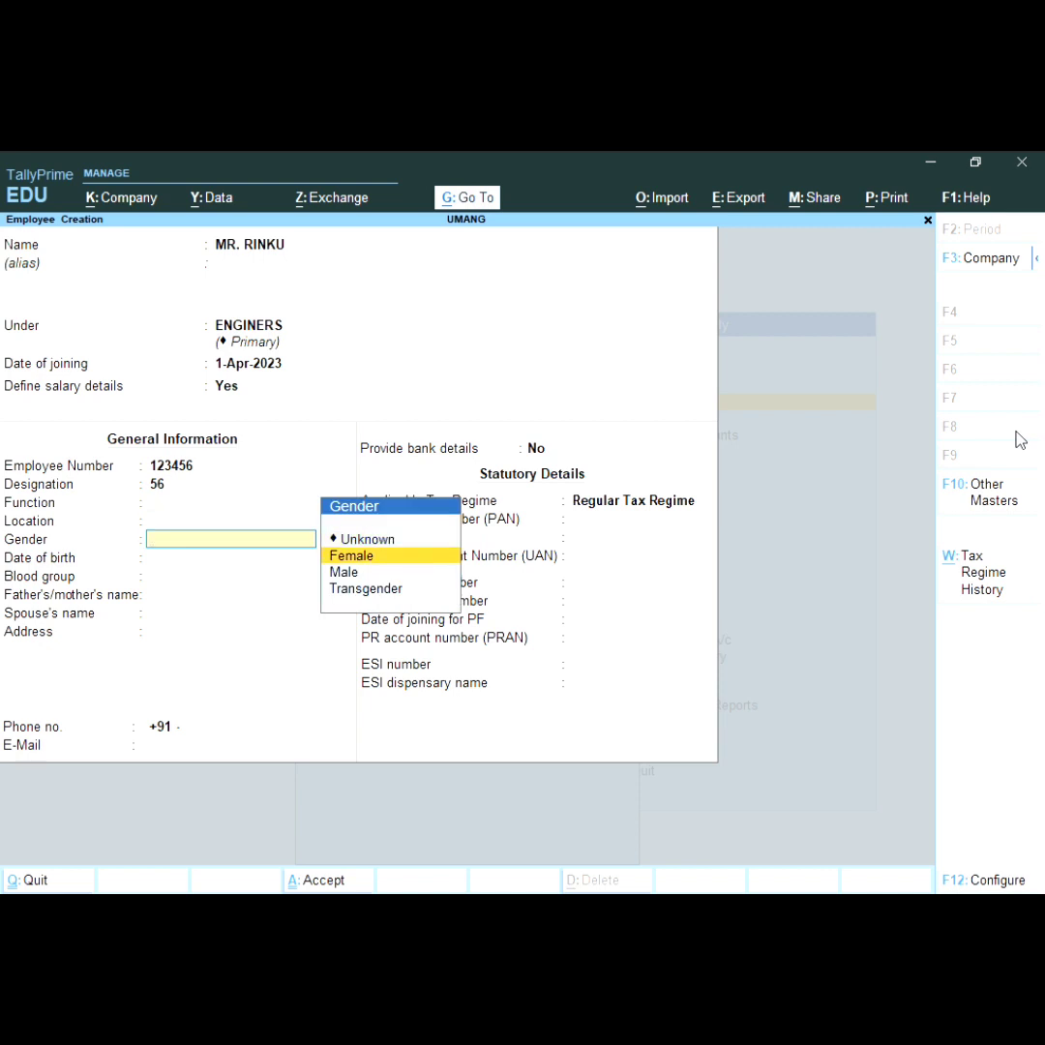
key("Up")
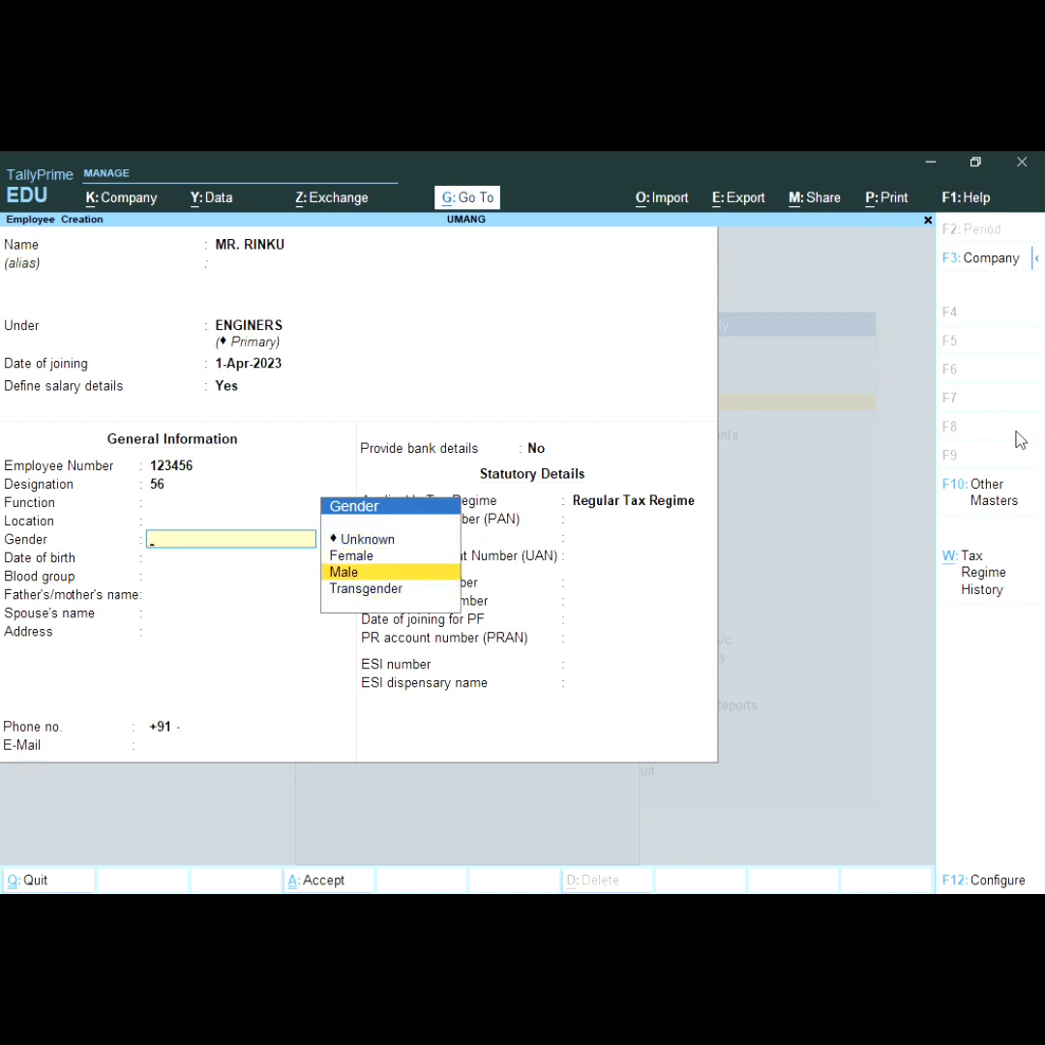
key("Return")
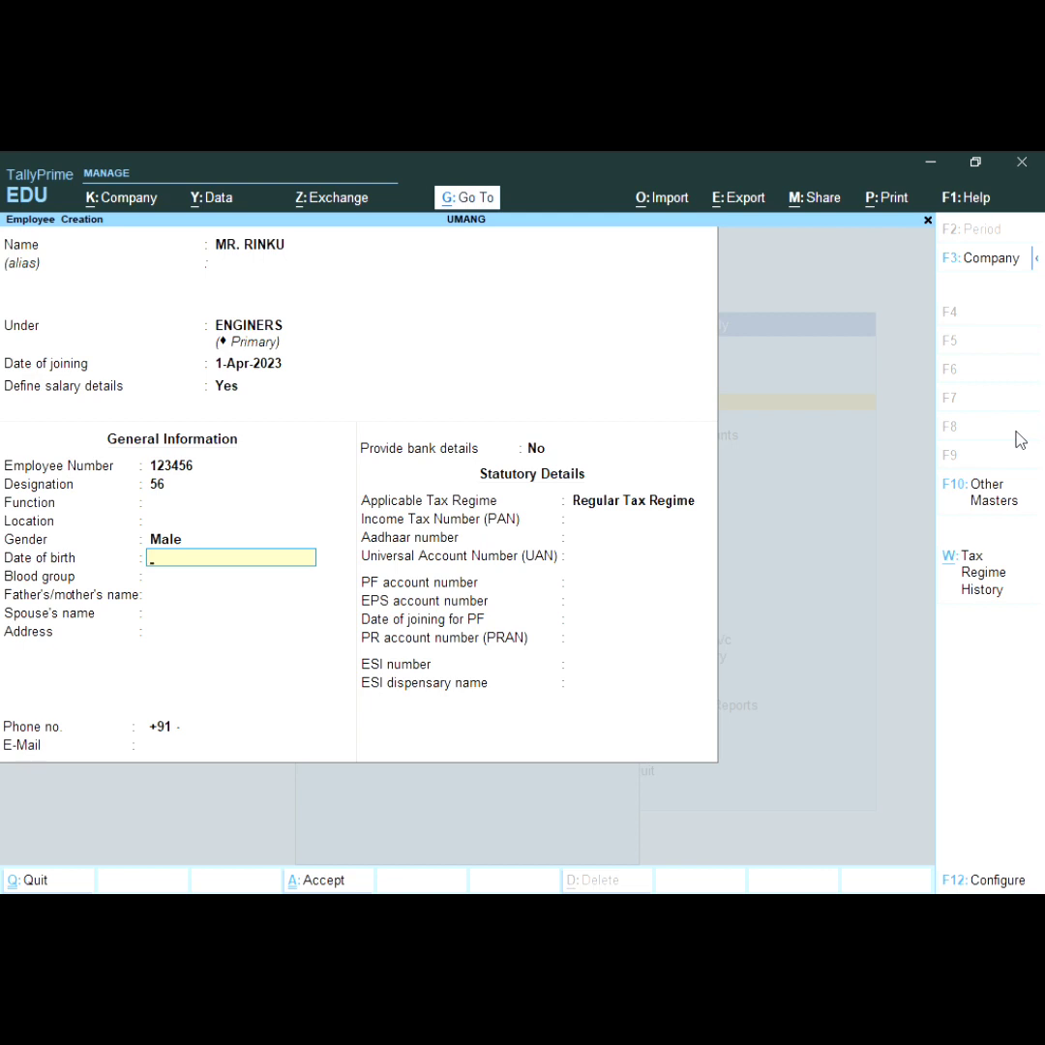
type("12-12-20000")
key("BackSpace")
key("BackSpace")
key("Return")
key("Return")
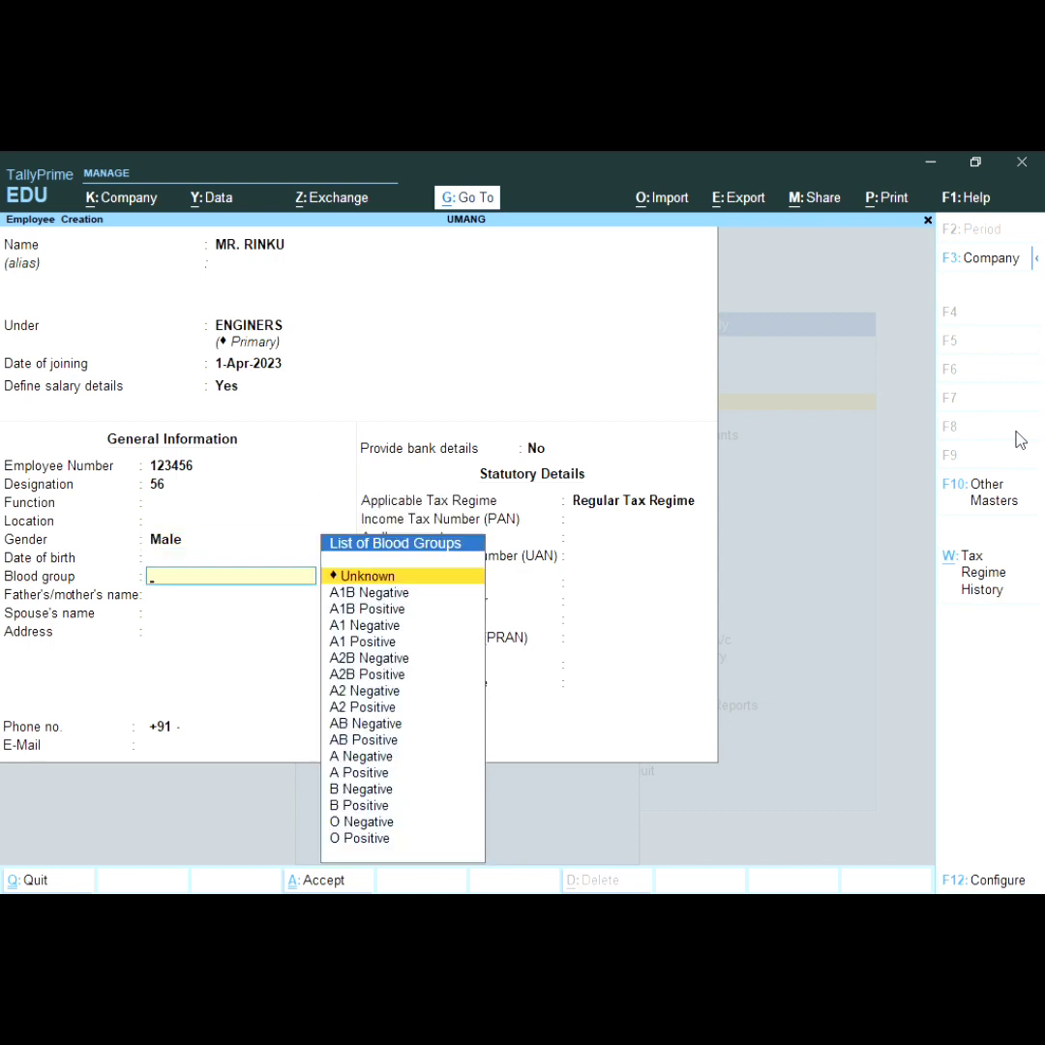
key("Down")
key("Down")
key("Down")
key("Down")
key("Down")
key("Down")
key("Down")
key("Down")
key("Down")
key("Down")
key("Down")
key("Down")
key("Down")
key("Down")
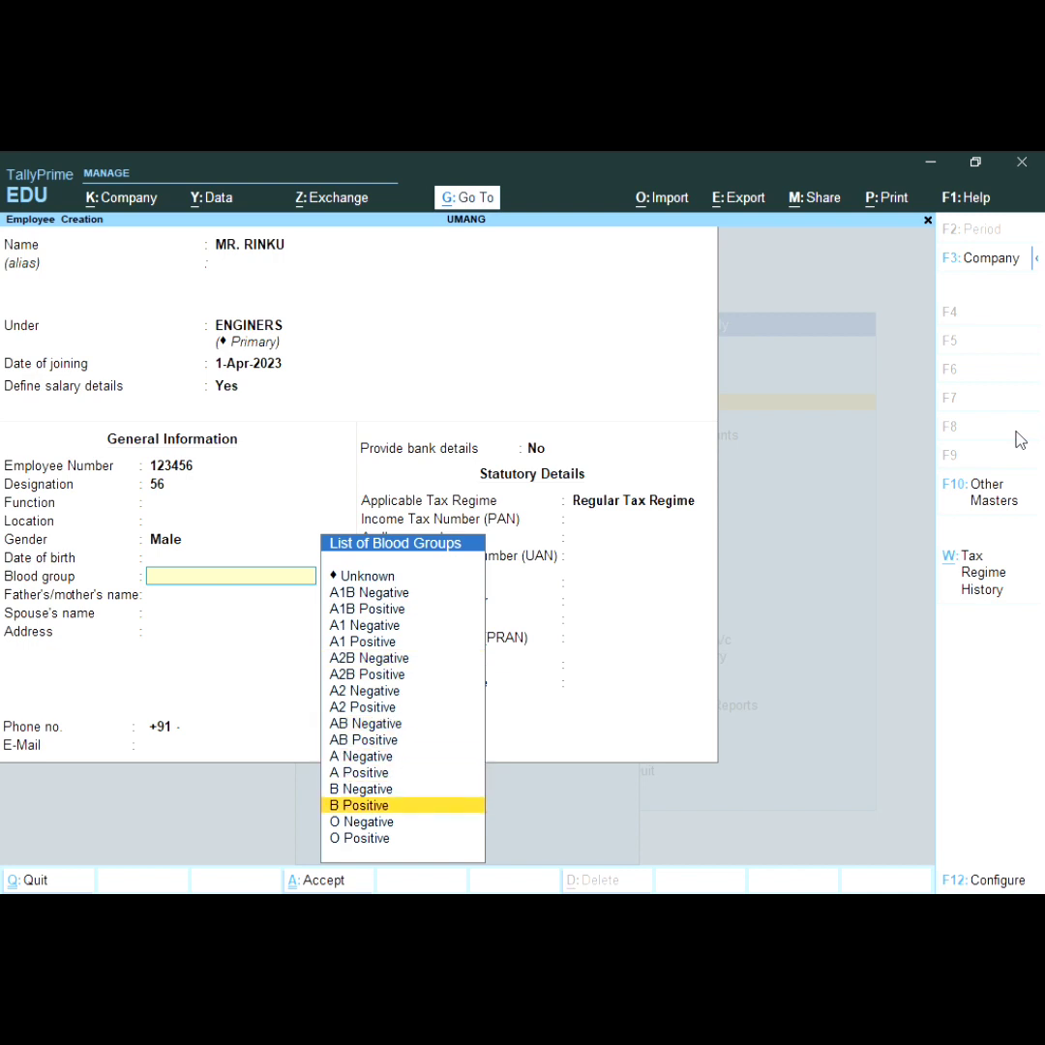
key("Up")
key("Up")
key("Down")
key("Down")
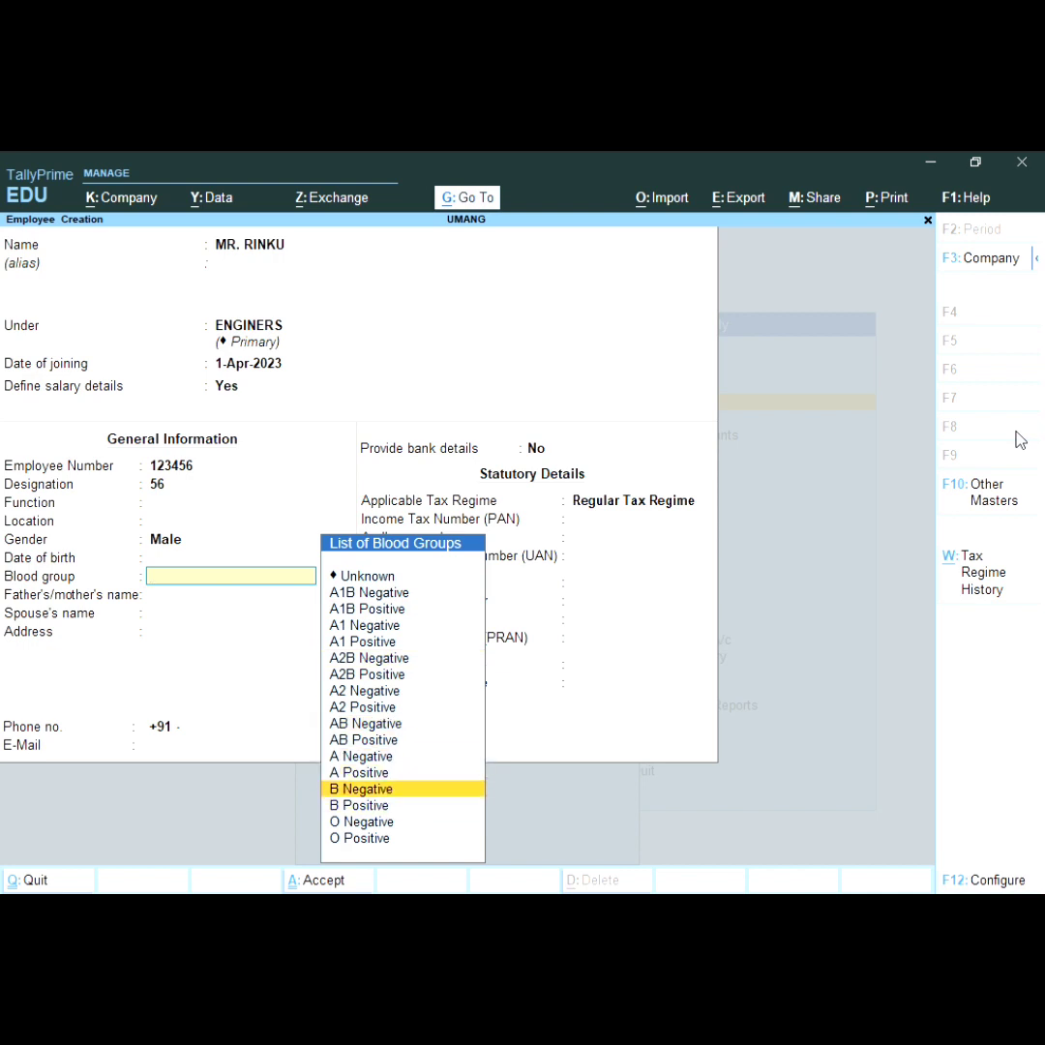
key("Return")
Step: Keep the Regular Tax Regime, skip the remaining fields and save the employee
key("Return")
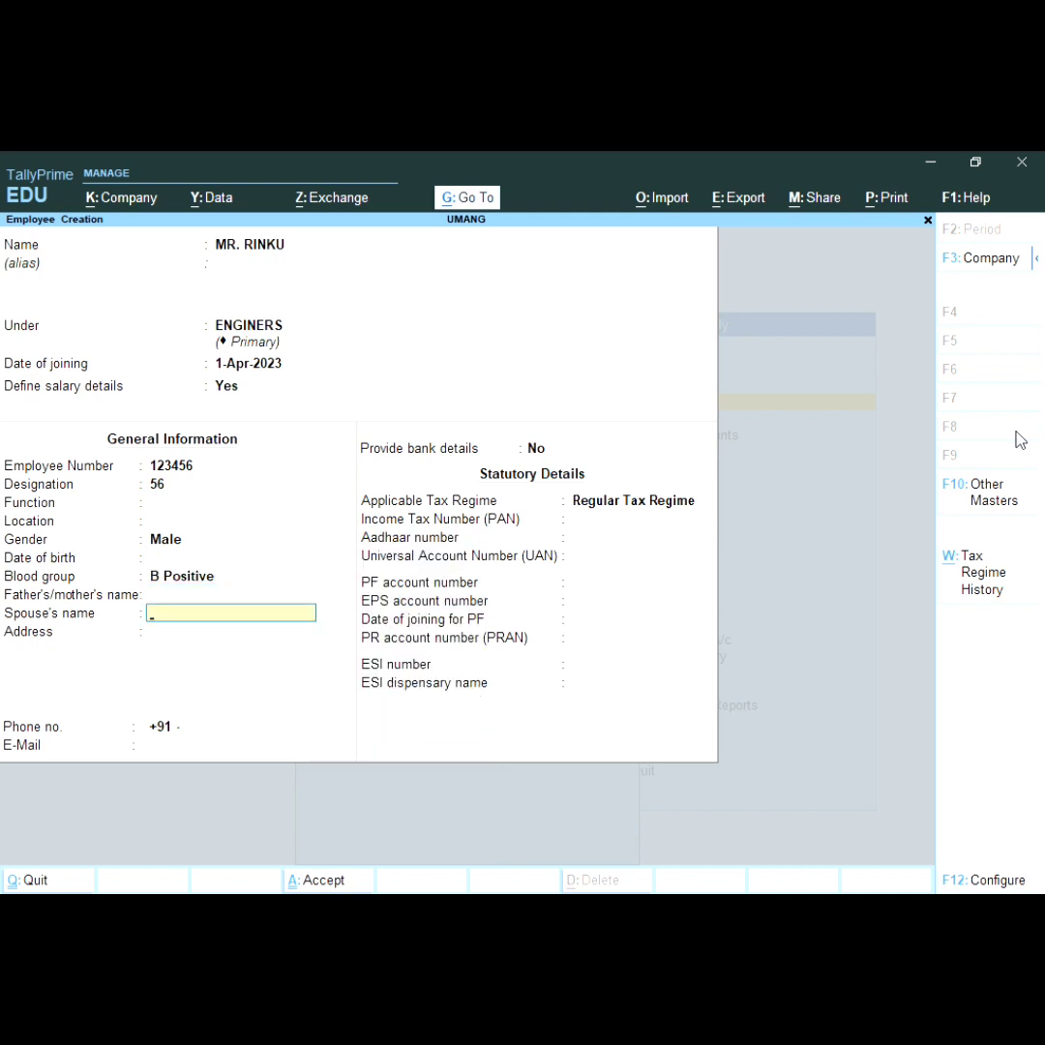
key("Return")
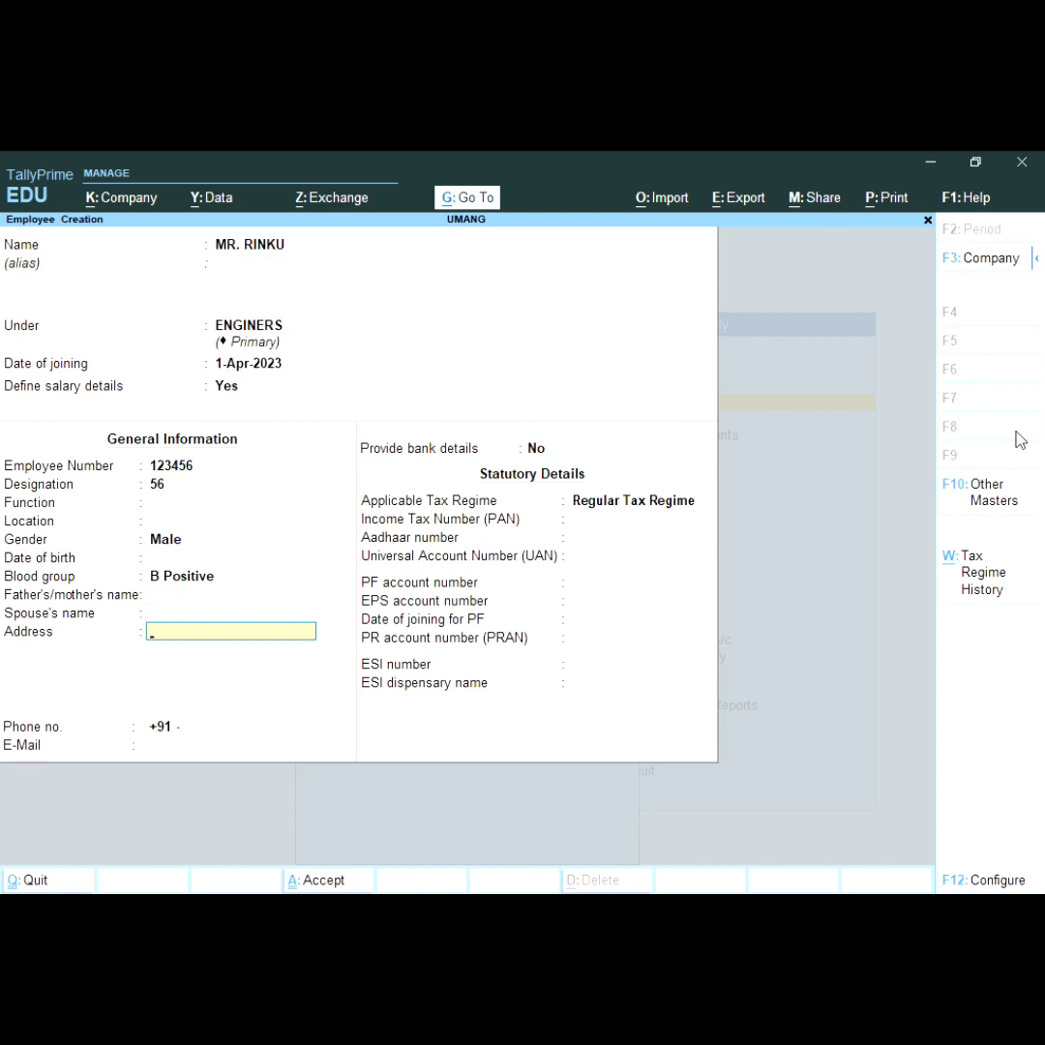
key("Return")
key("Return")
key("Return")
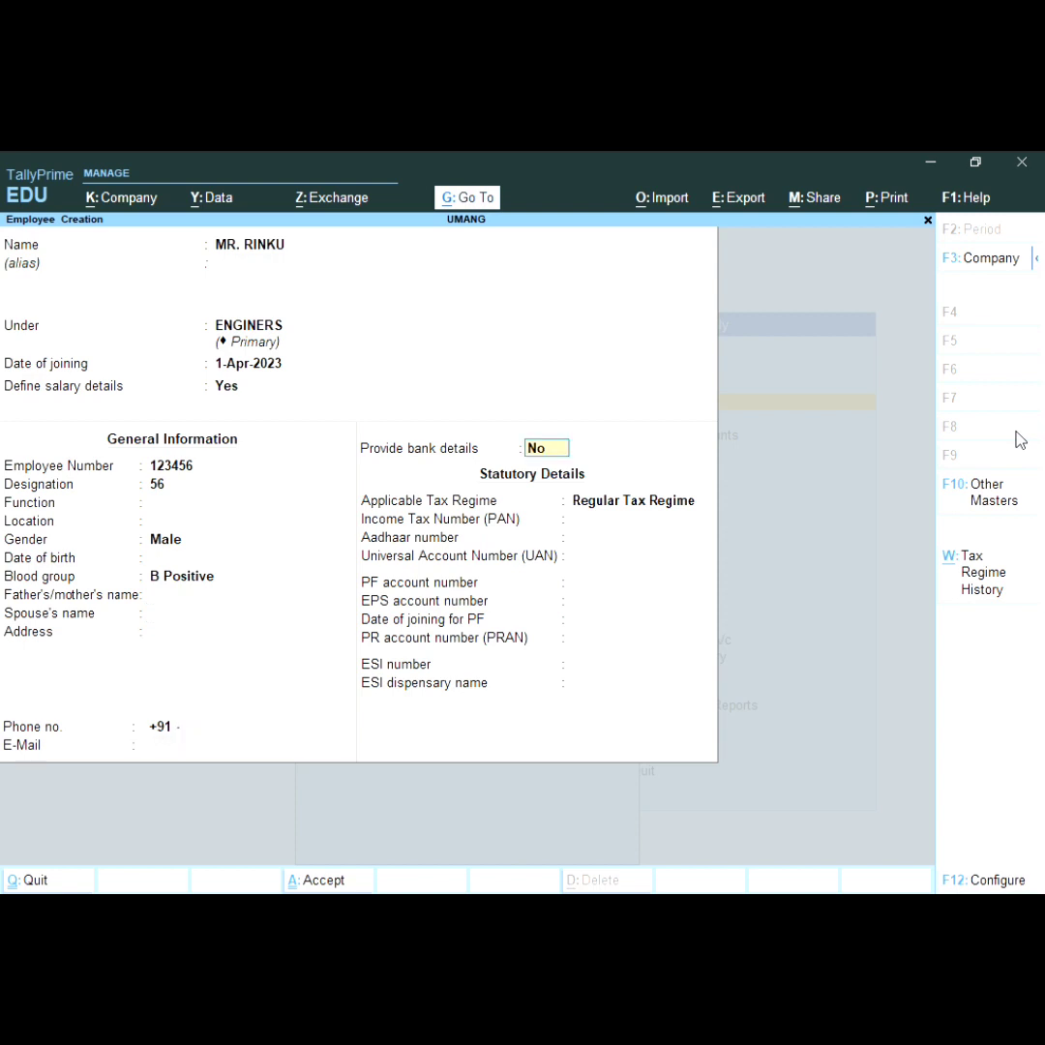
key("Return")
key("Return")
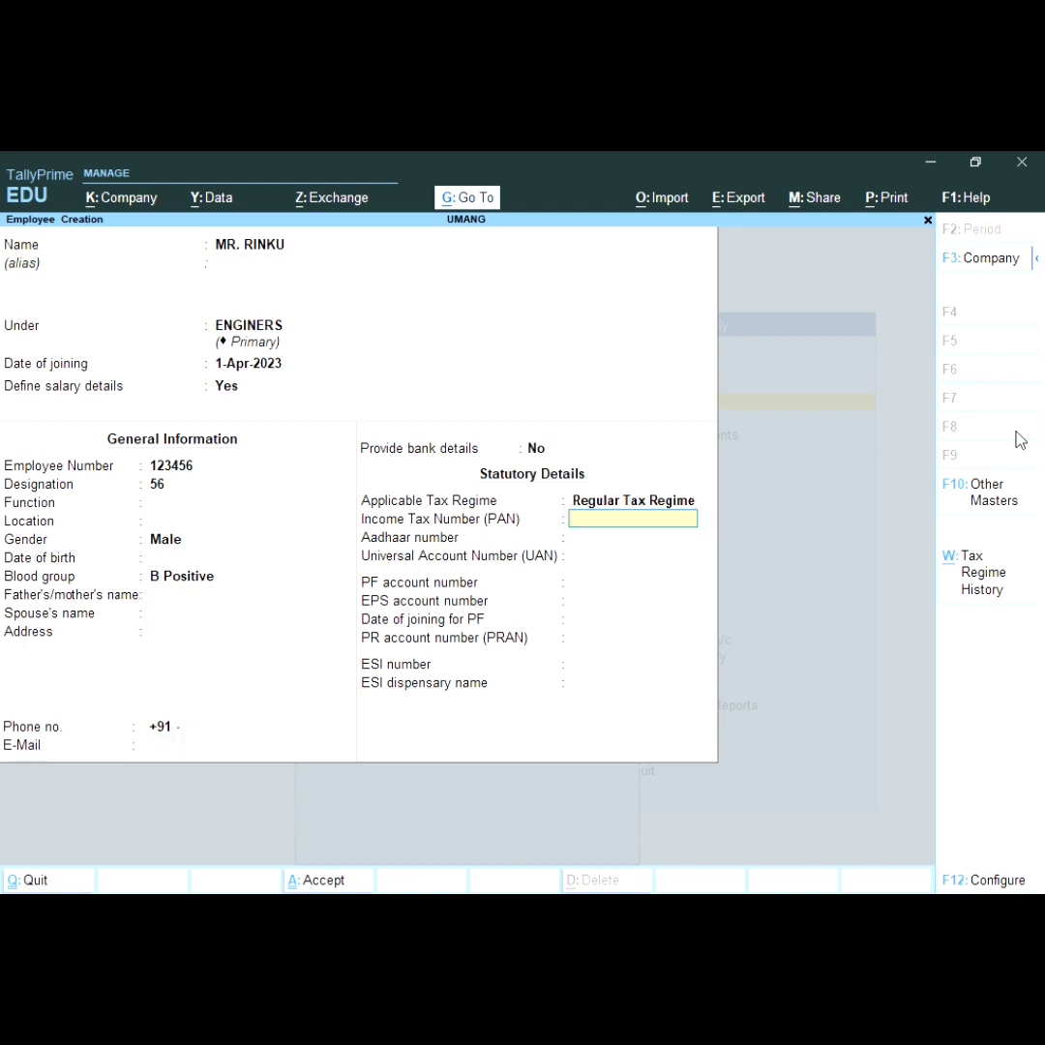
key("Return")
key("Return")
key("Return")
key("Return")
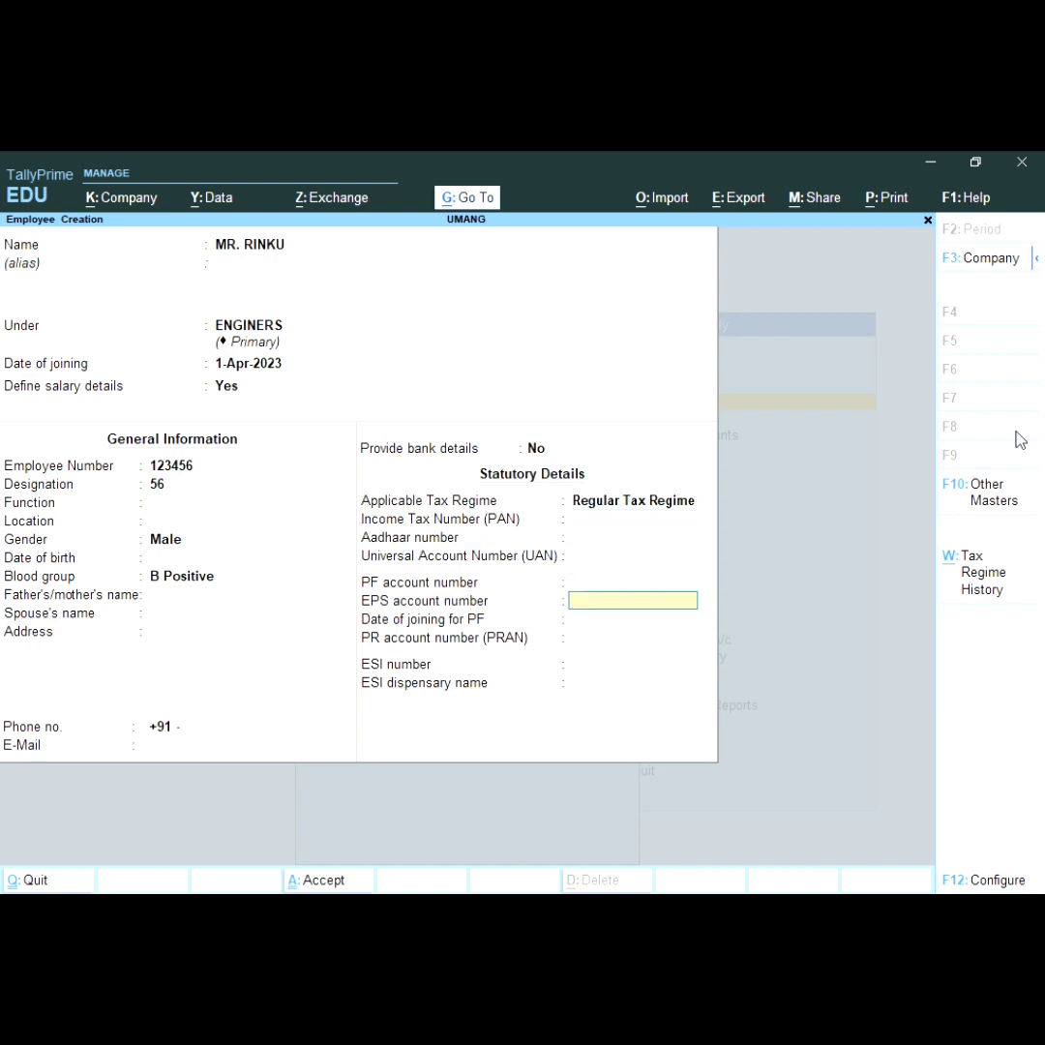
key("Return")
key("Return")
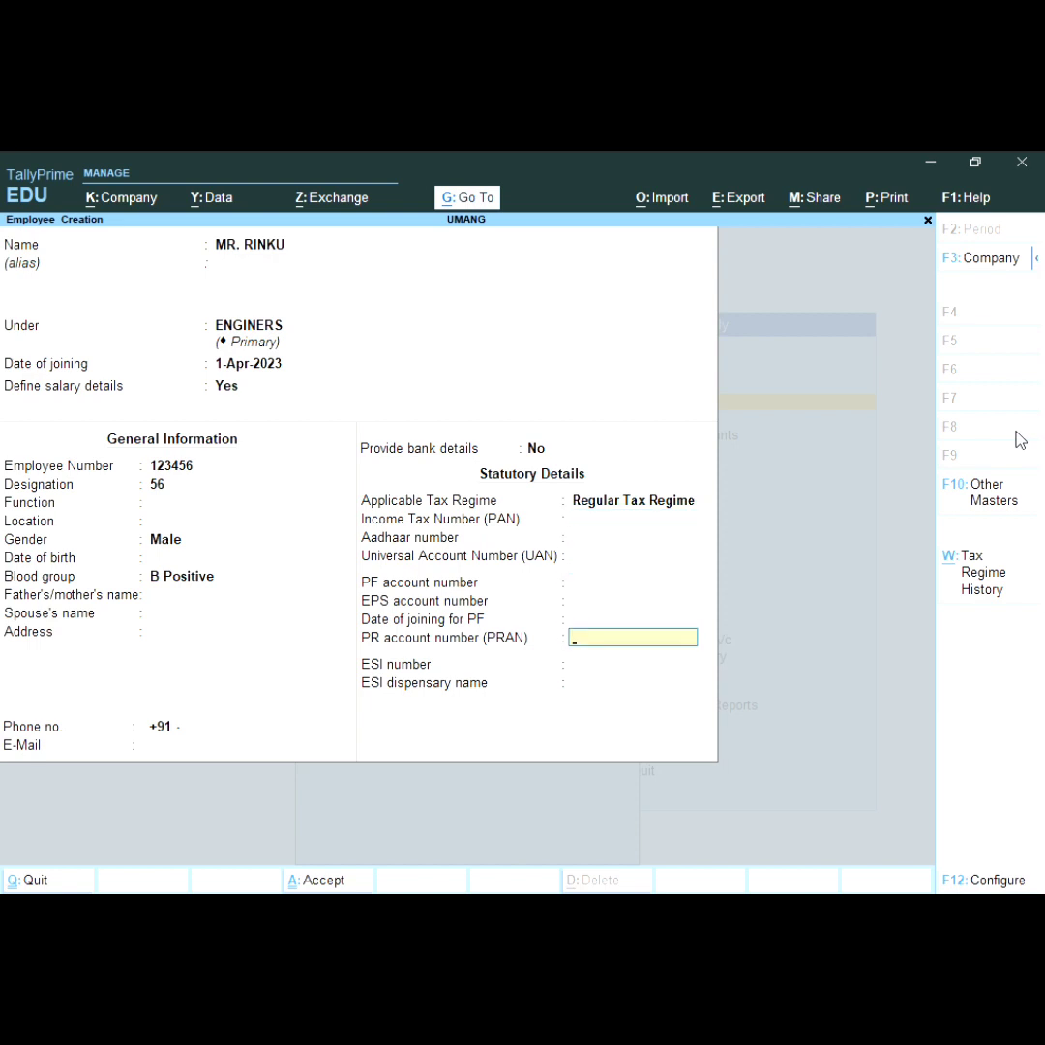
key("Return")
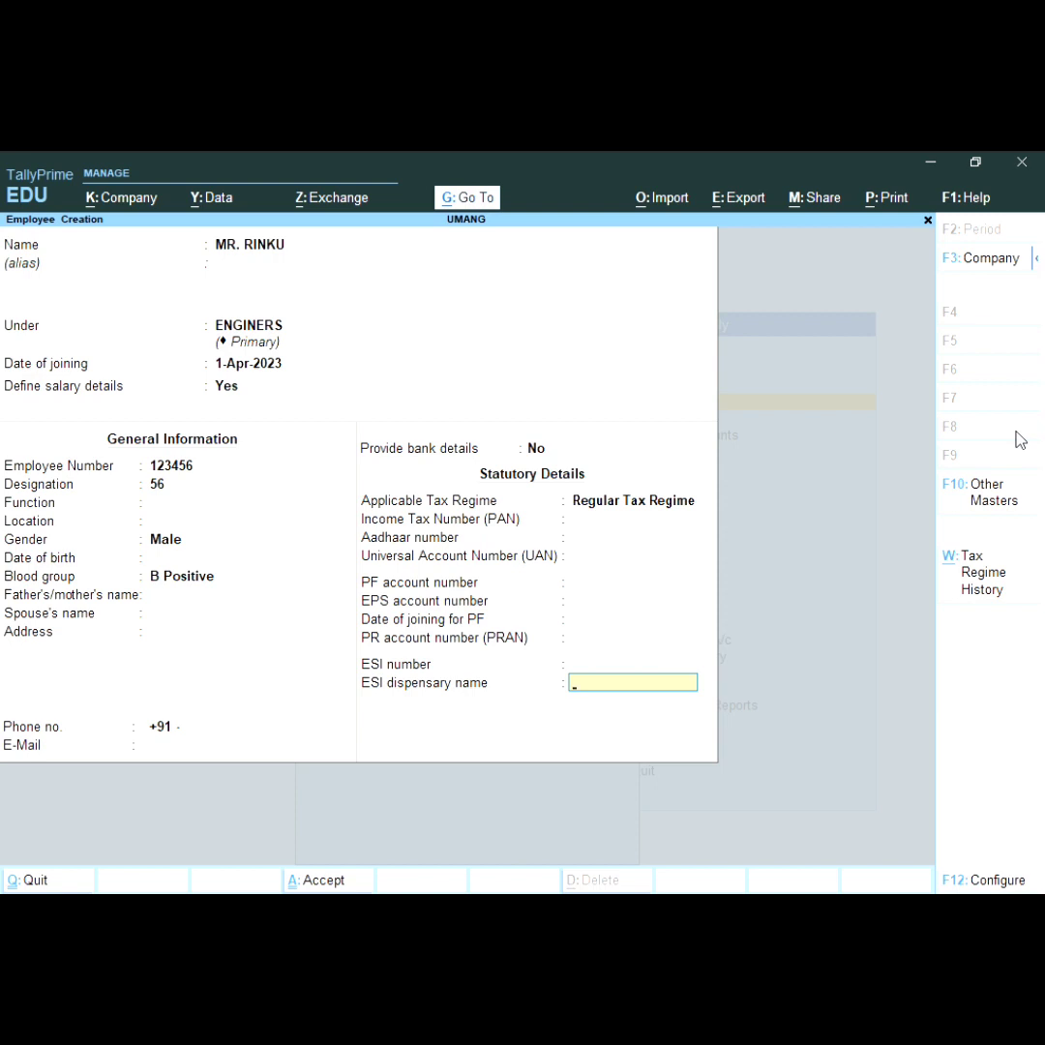
key("Return")
key("Return")
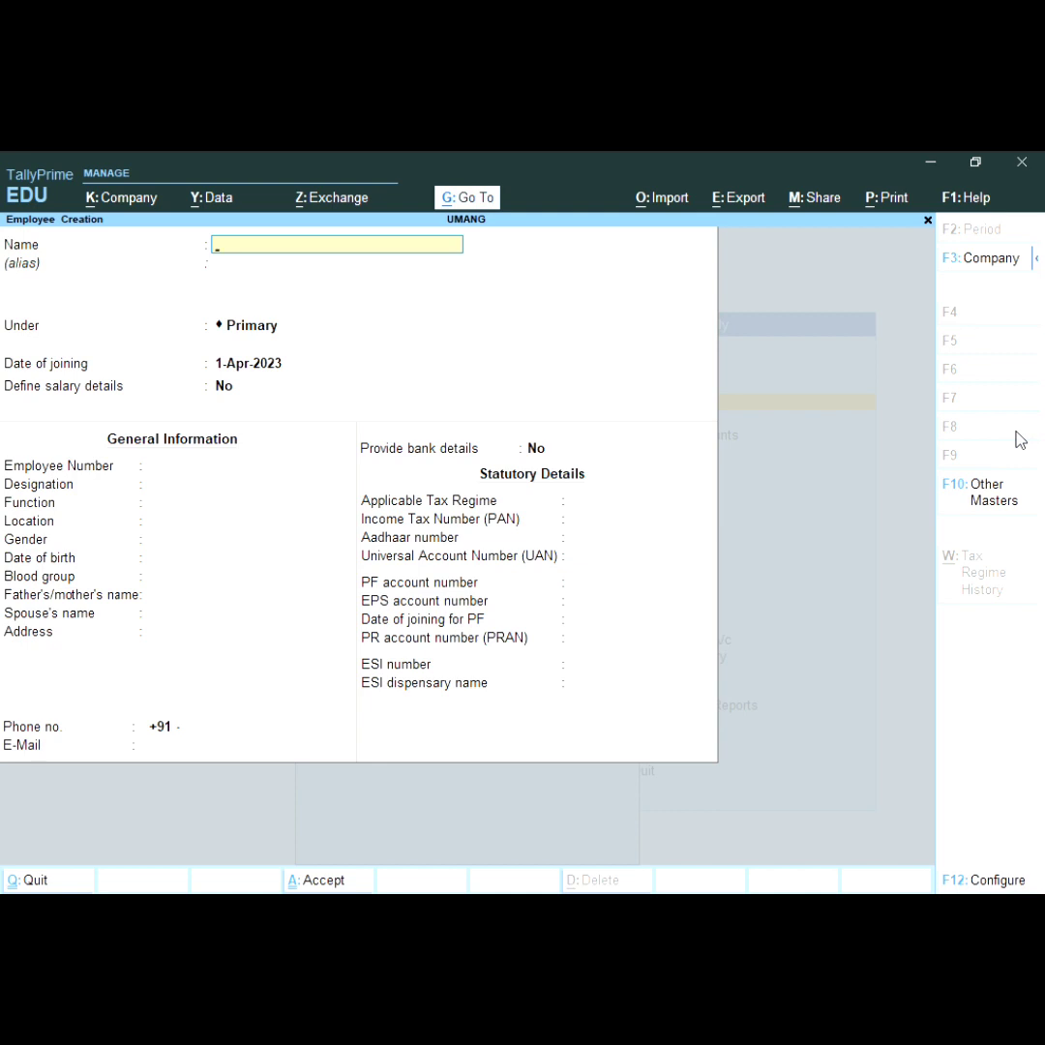
Step: Leave employee creation and start a new Attendance voucher from the payroll voucher screen
key("Escape")
key("Return")
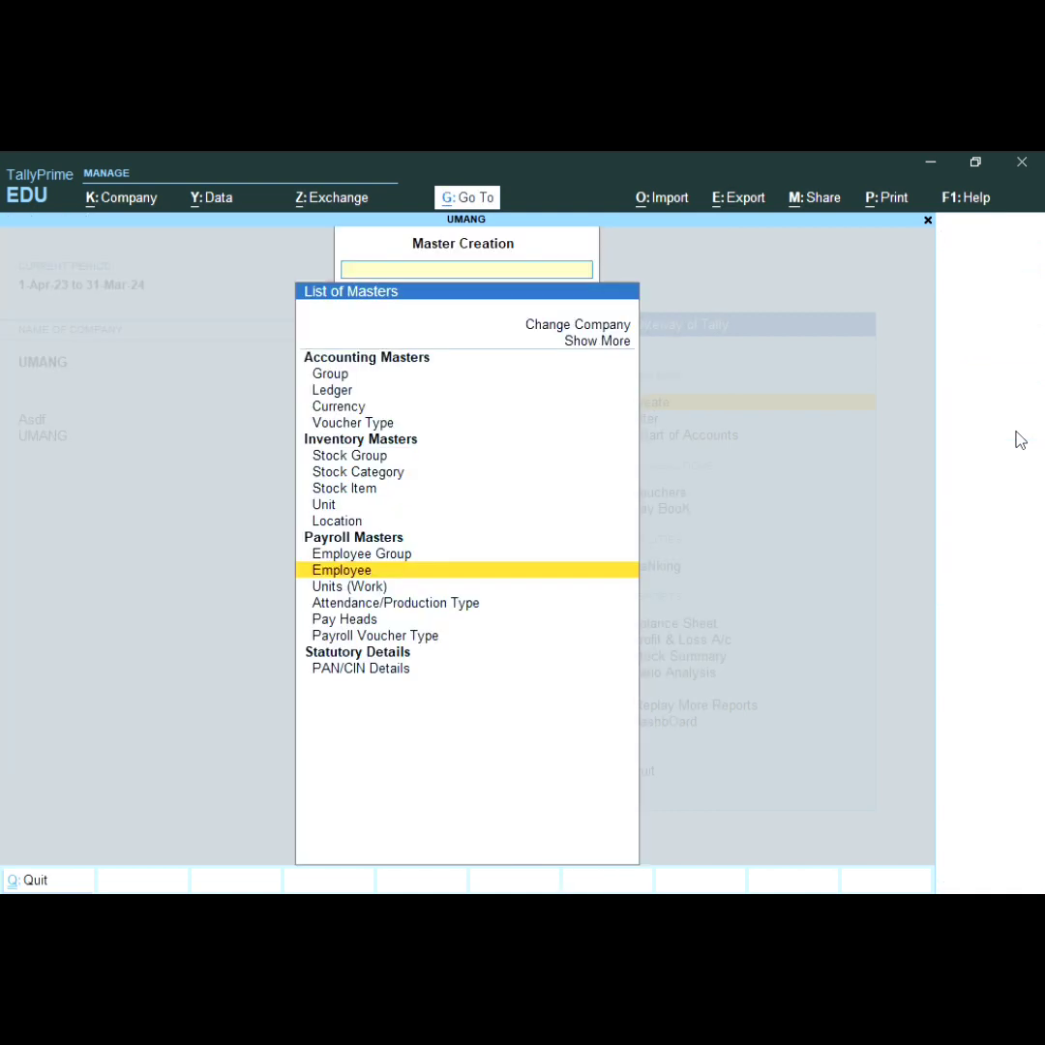
key("Escape")
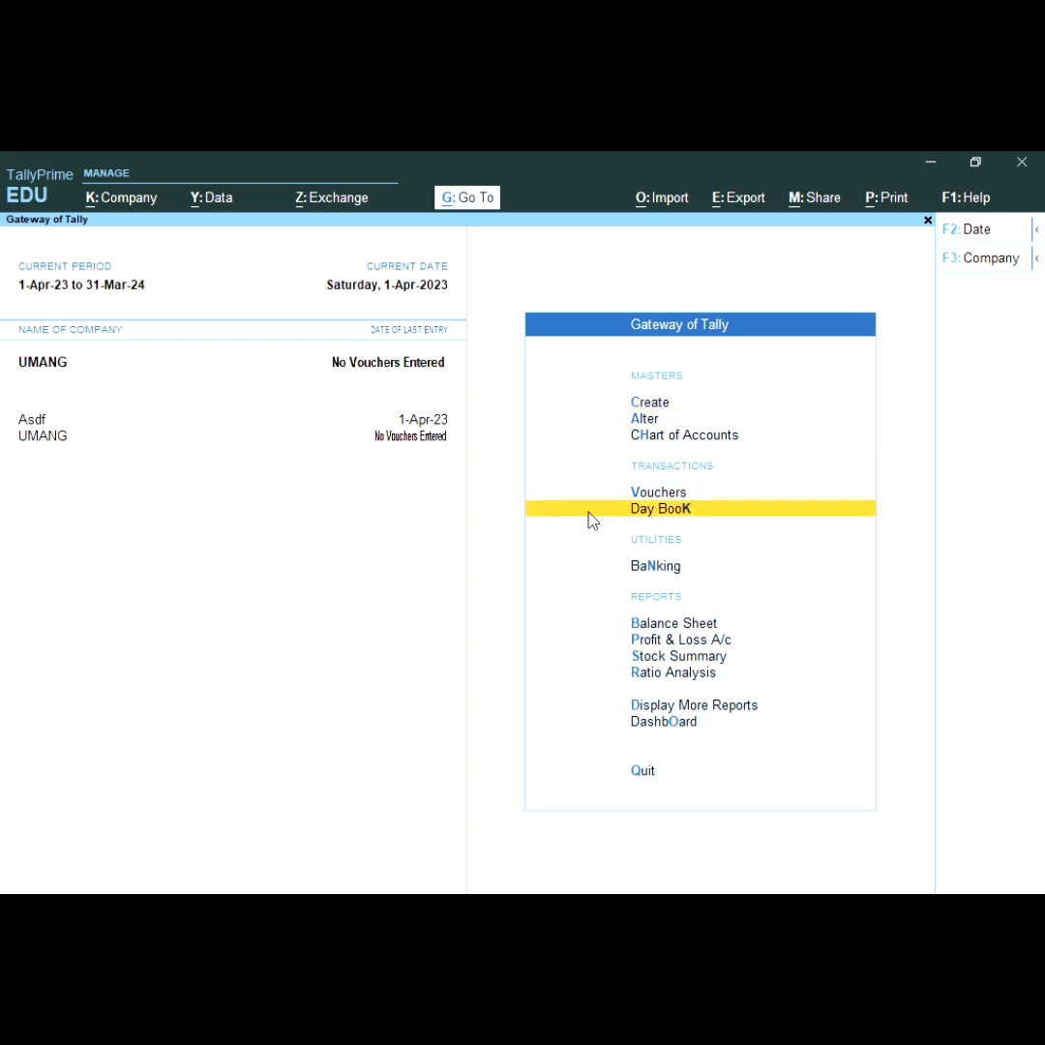
key("Return")
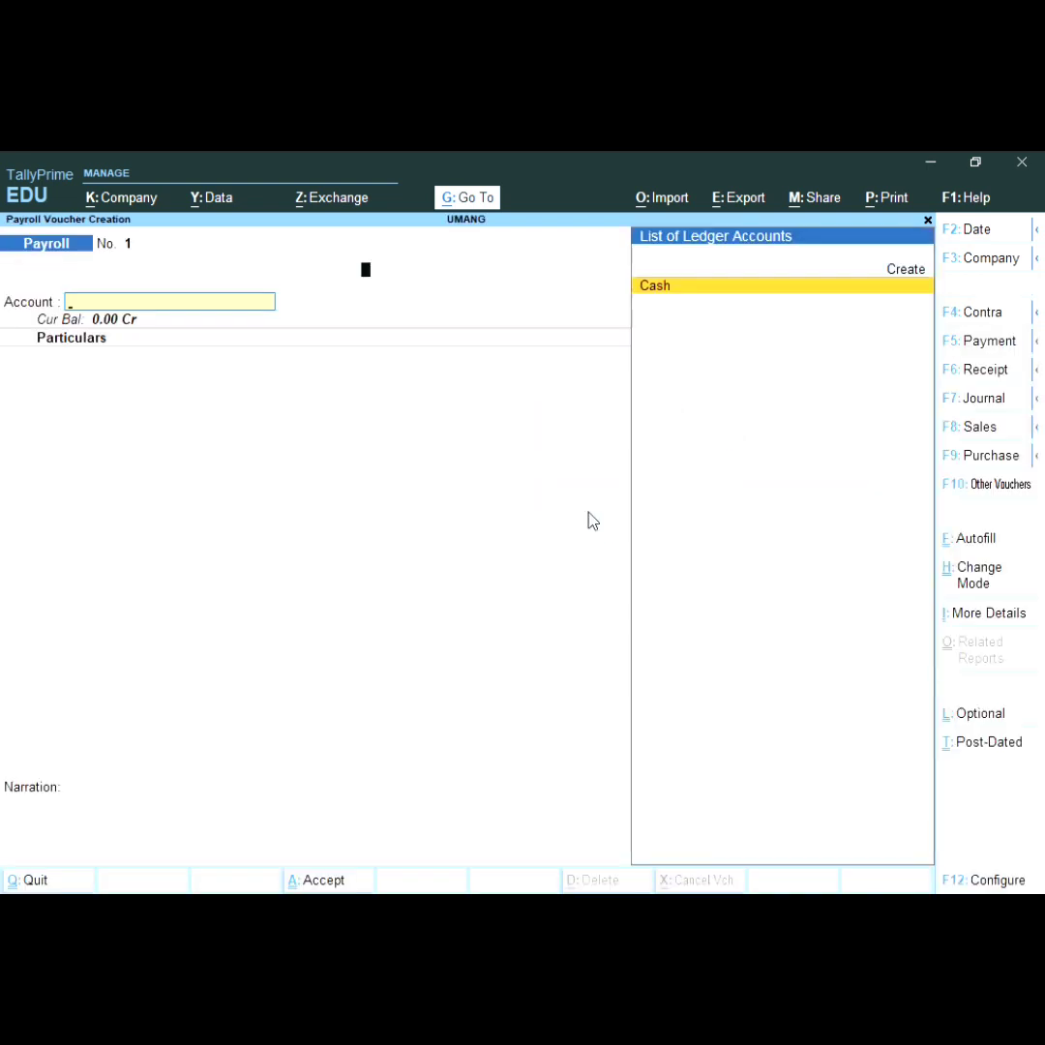
key("F10")
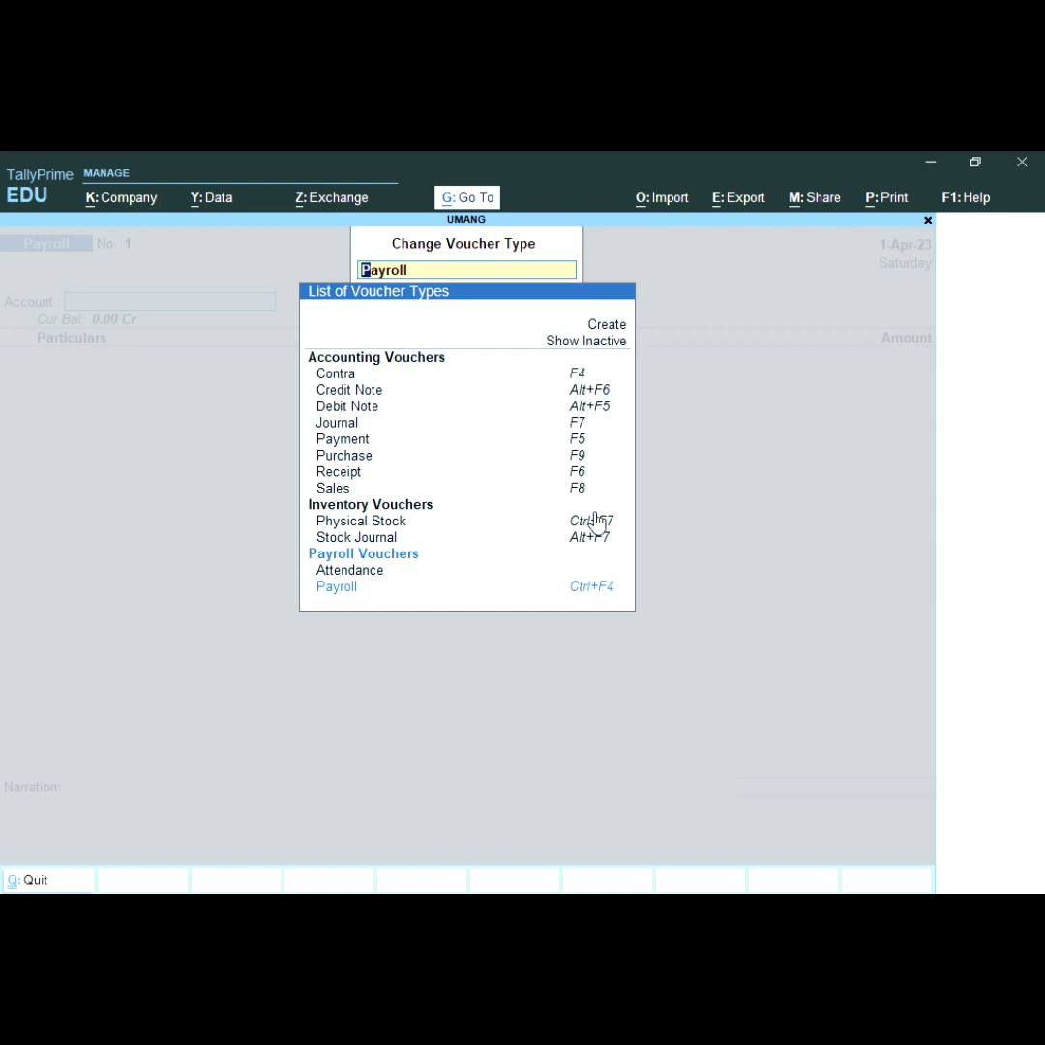
key("Up")
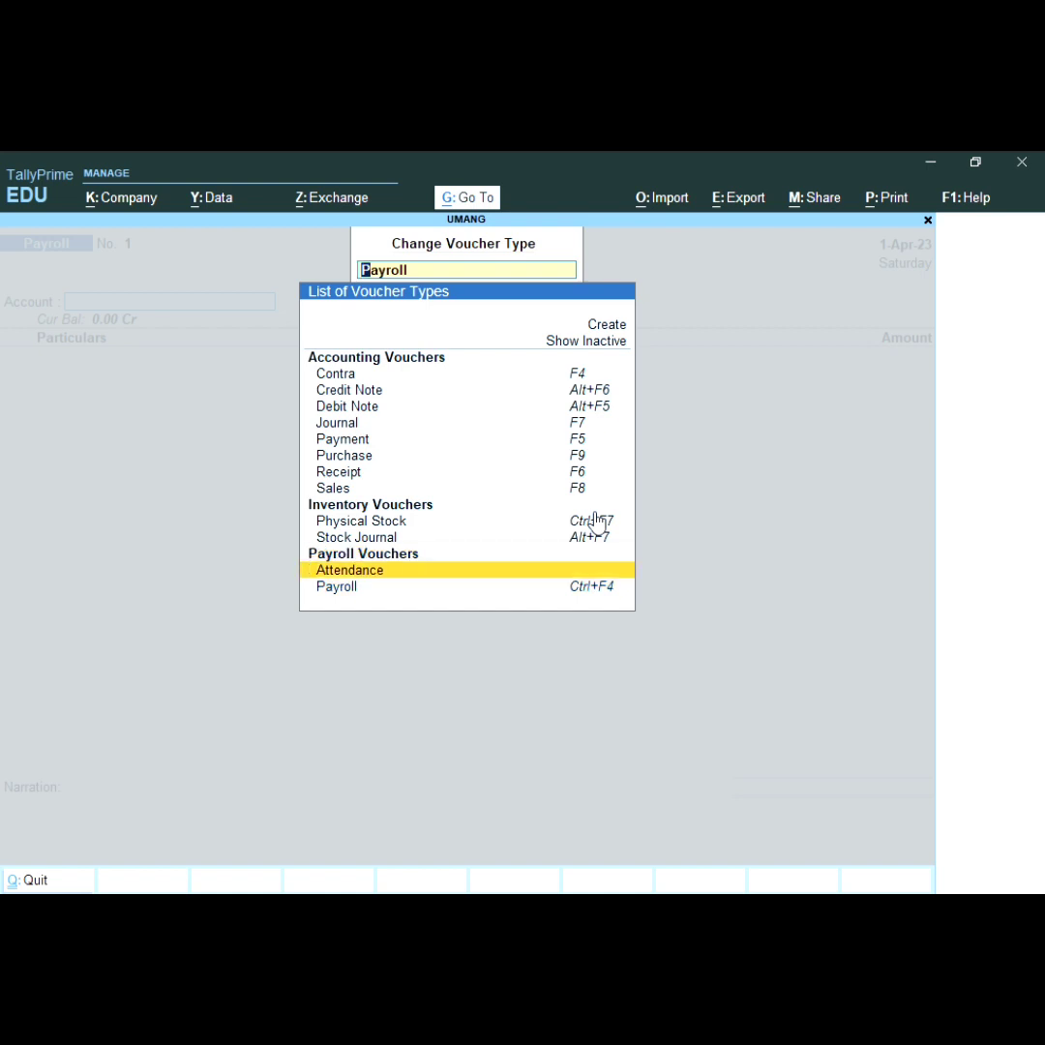
key("Return")
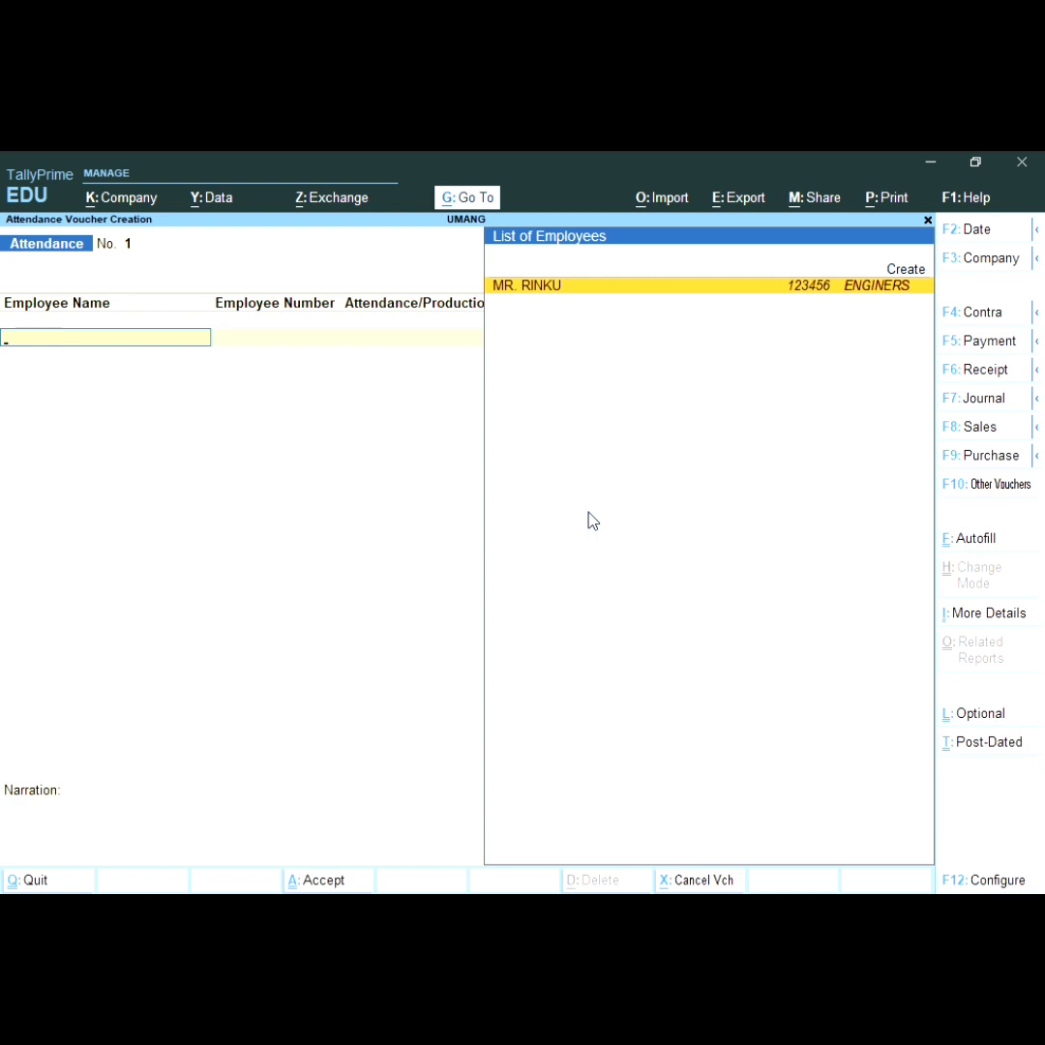
Step: Record 24 PRERSENT days for the employee on the first line
key("Return")
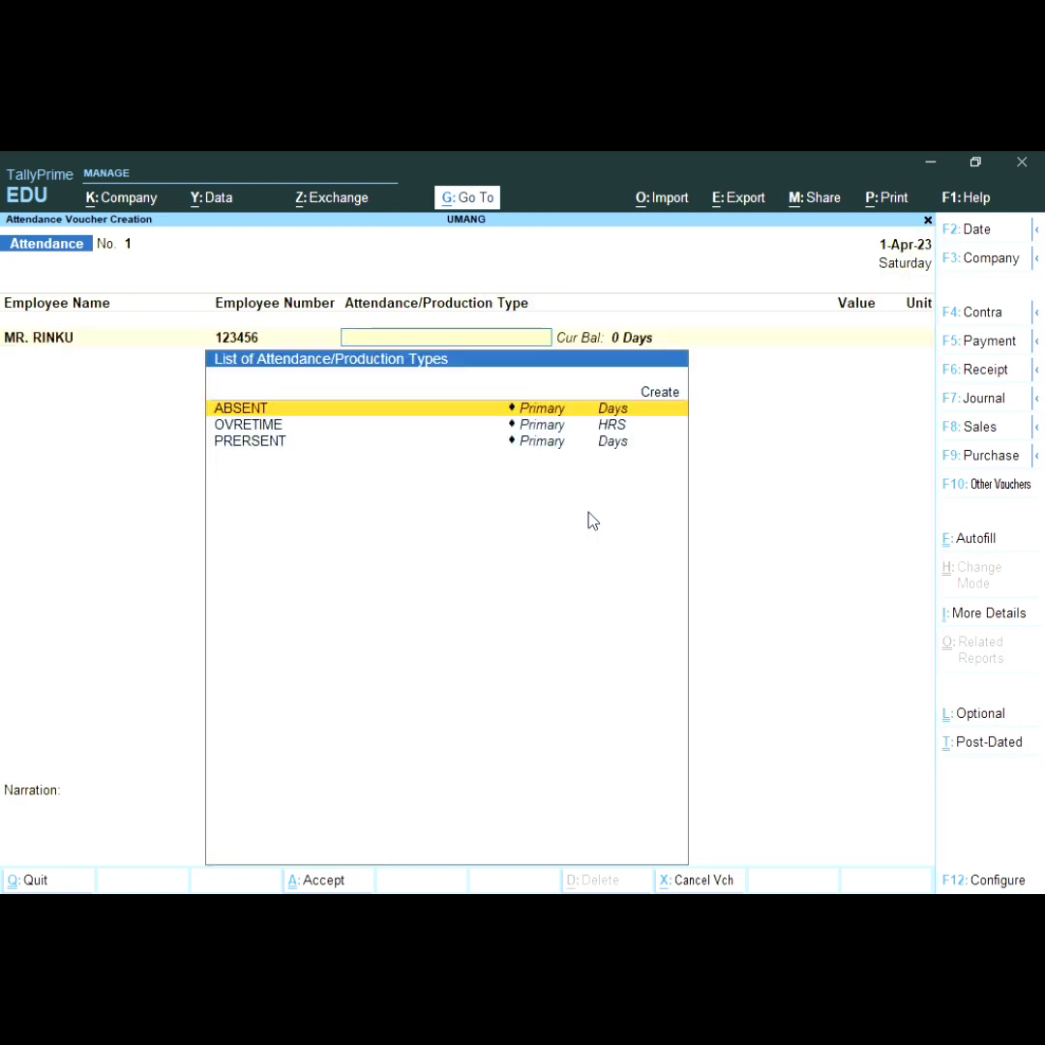
key("Return")
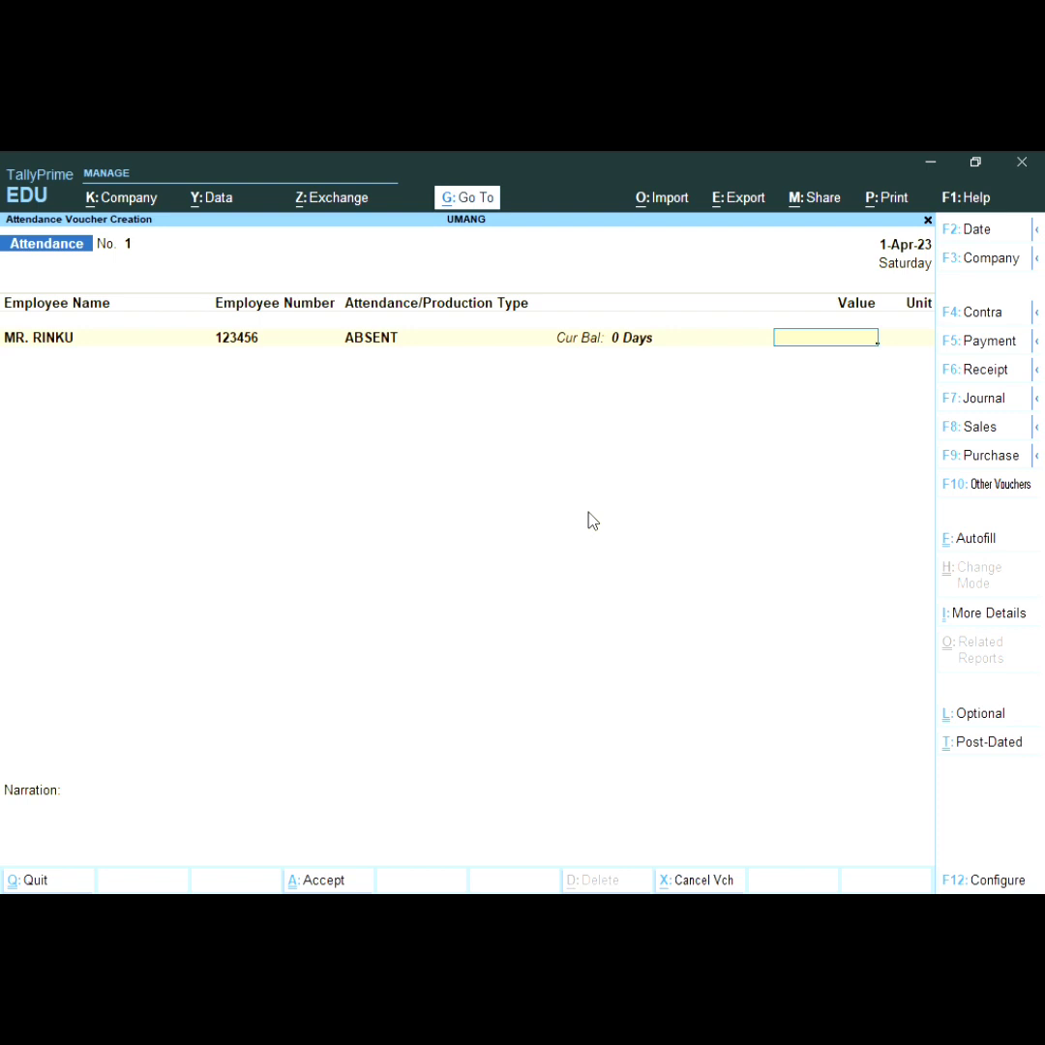
key("BackSpace")
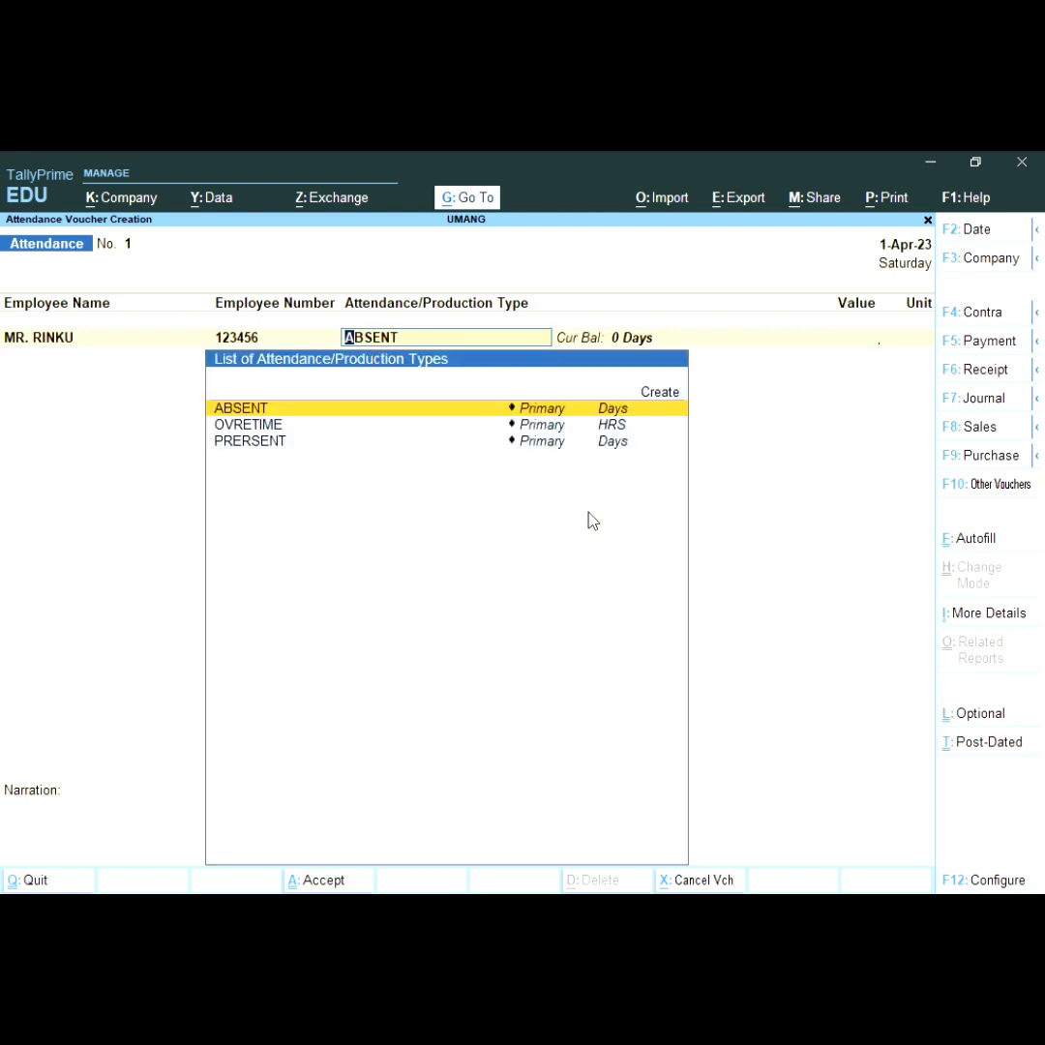
key("Down")
key("Down")
key("Return")
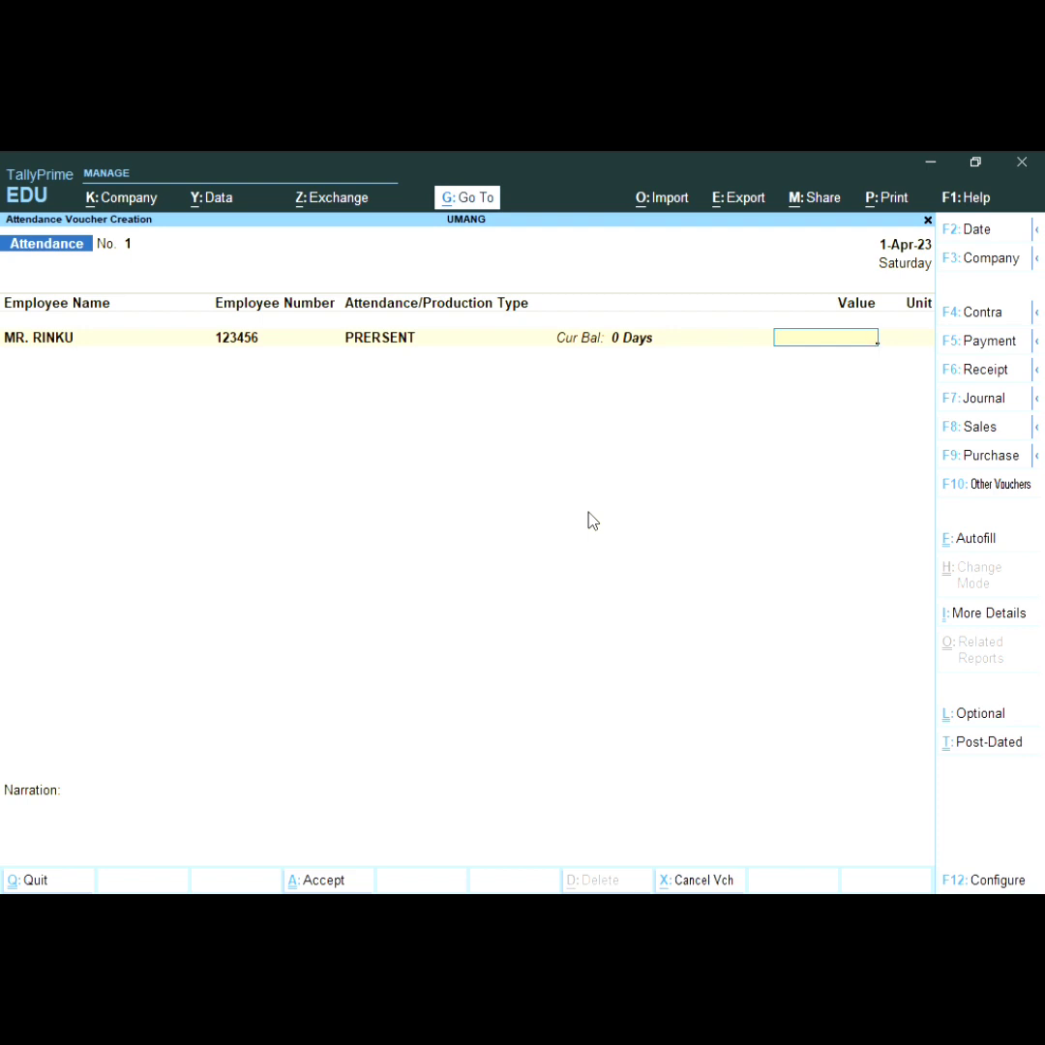
type("24")
key("Return")
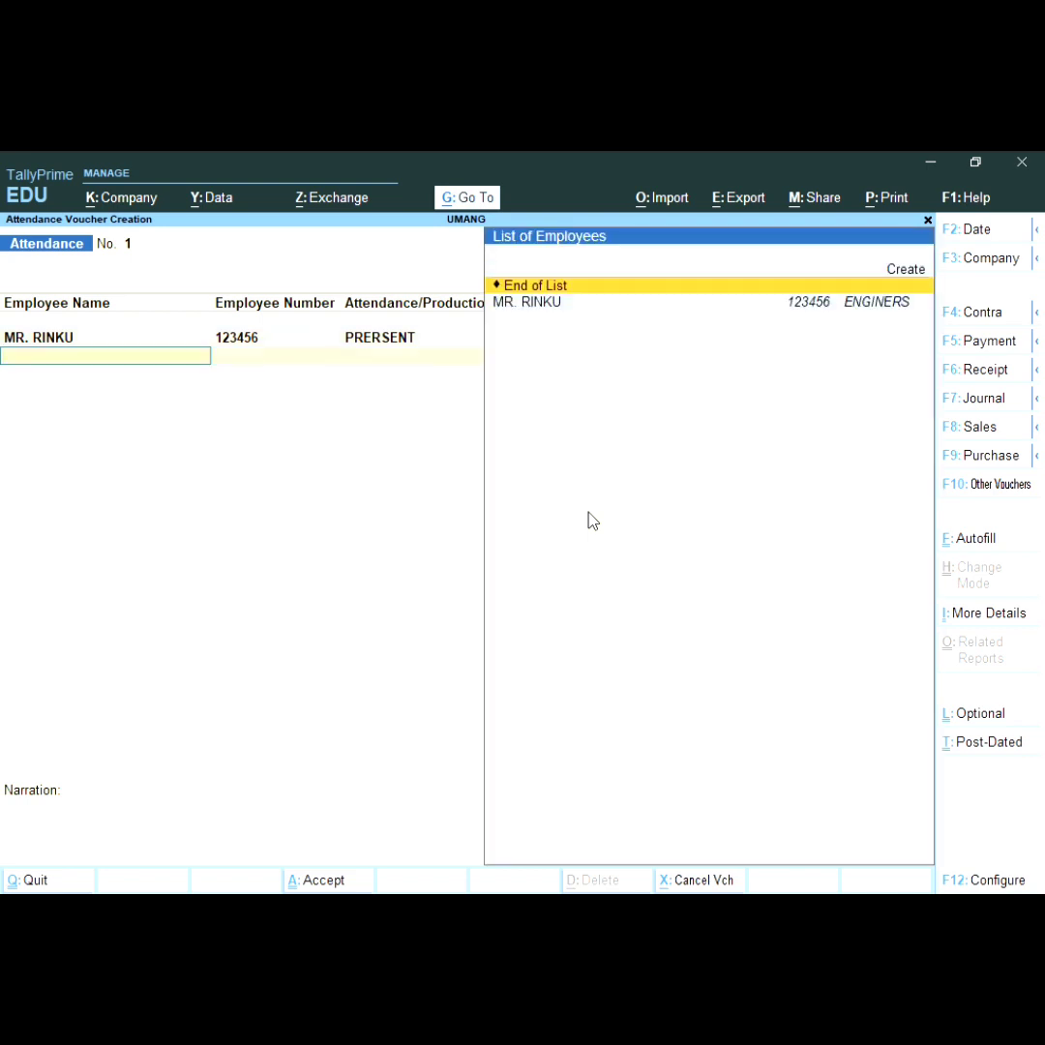
Step: Add a second line giving the employee 6 ABSENT days
key("Down")
key("Return")
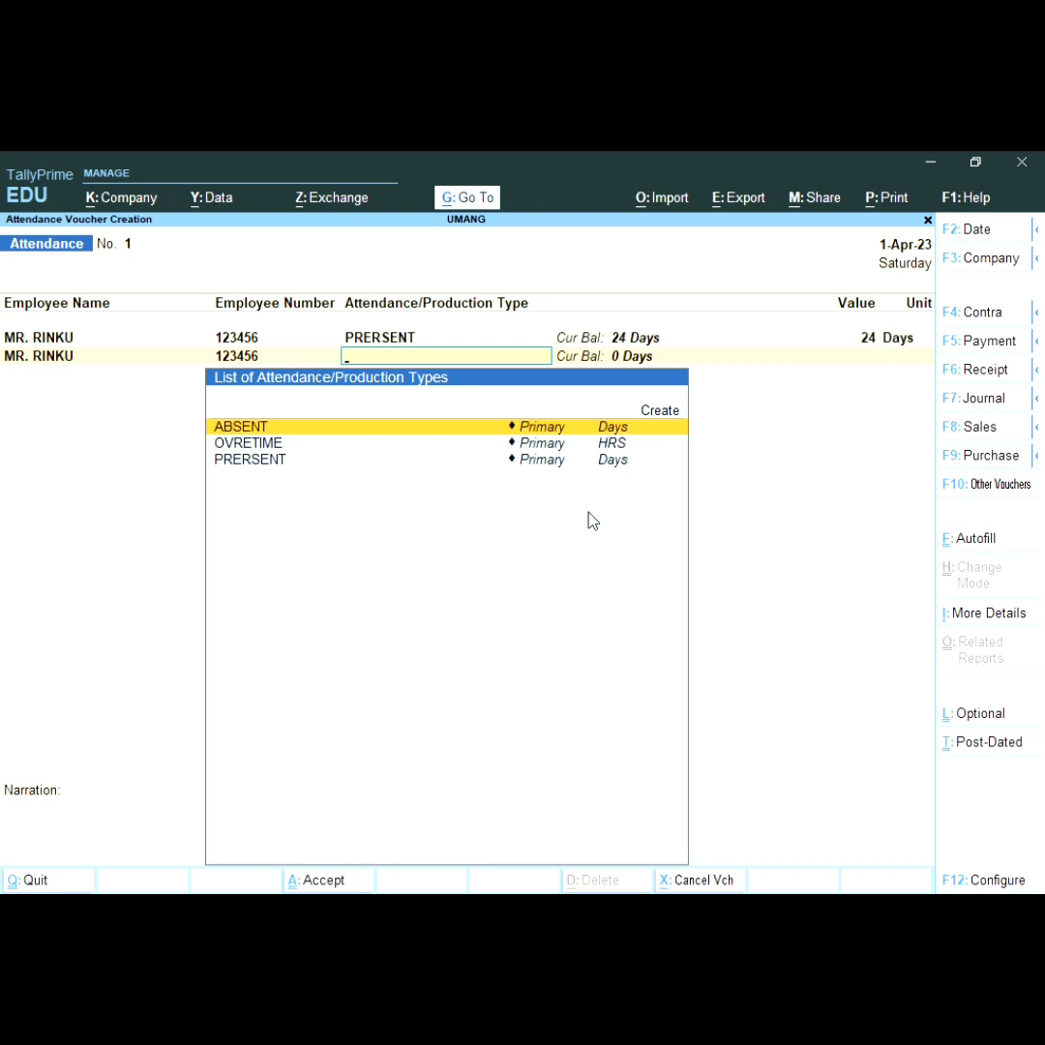
key("Down")
key("Up")
key("Return")
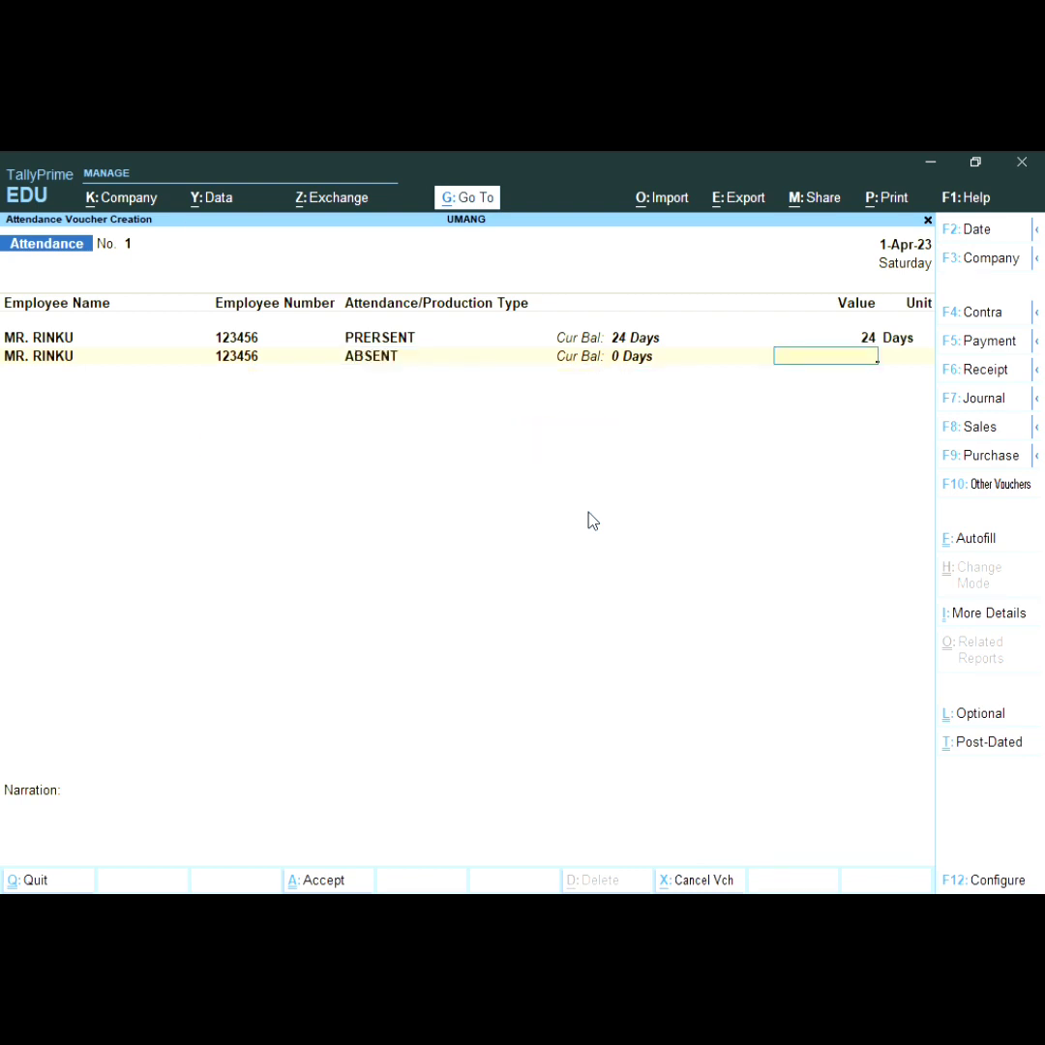
type("6")
key("Return")
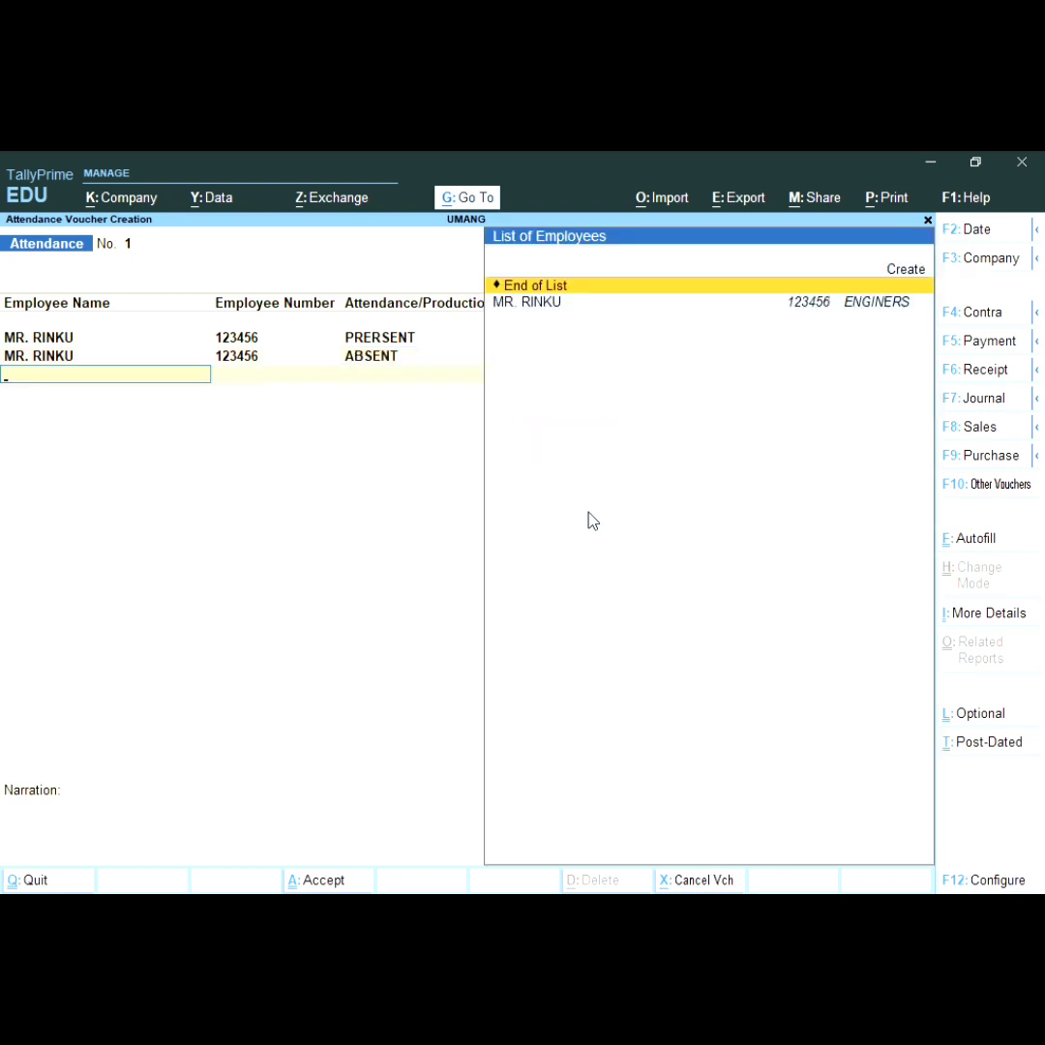
Step: Add 40 HRS of OVRETIME for the employee and save the attendance voucher
key("Down")
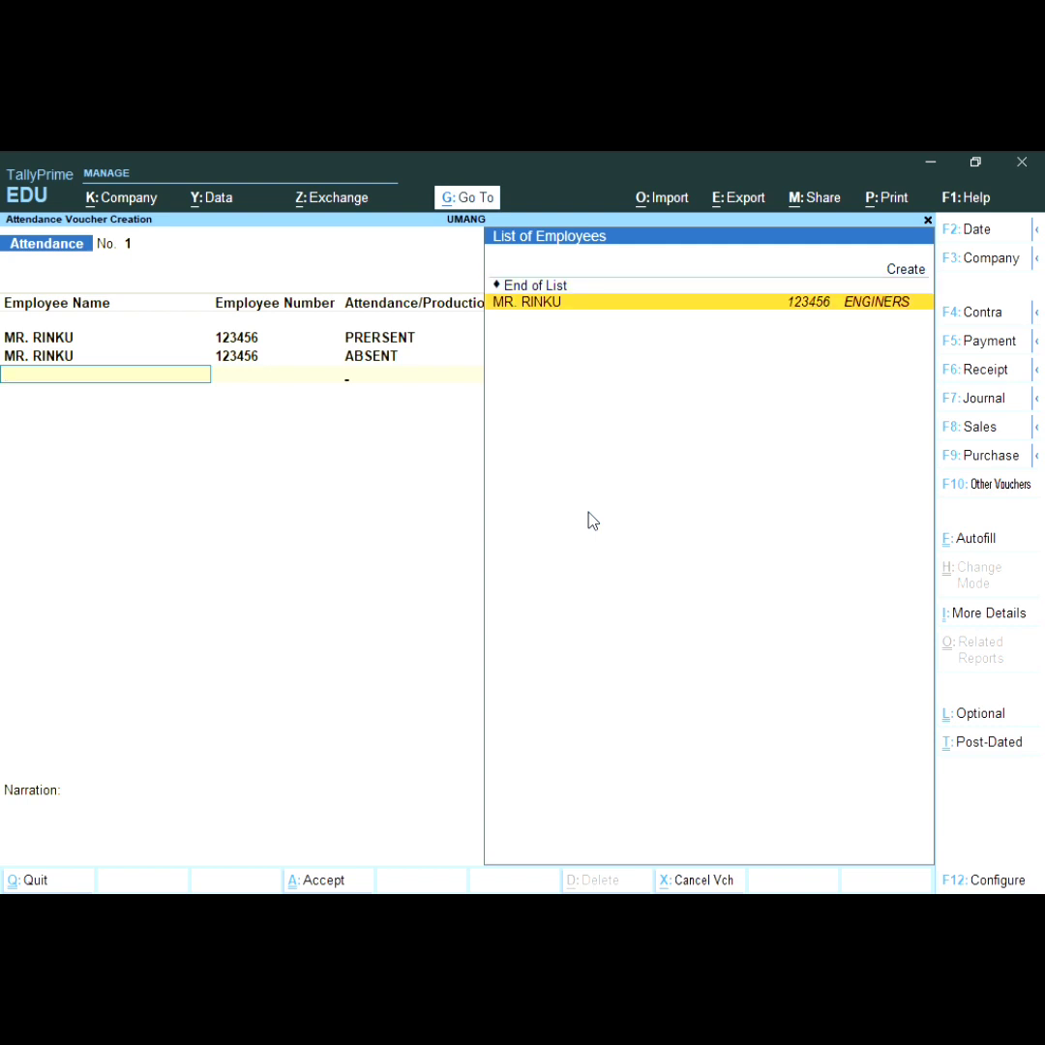
key("Return")
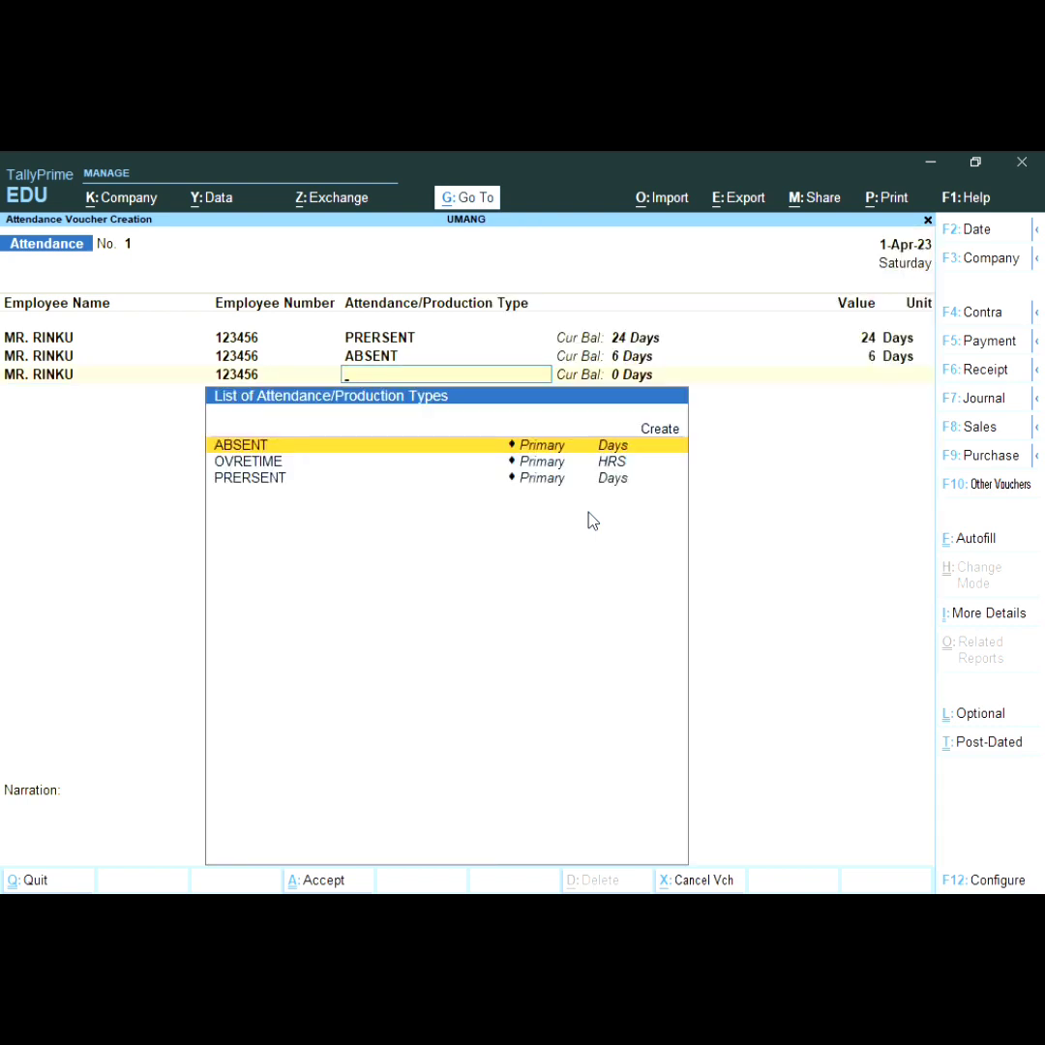
key("Down")
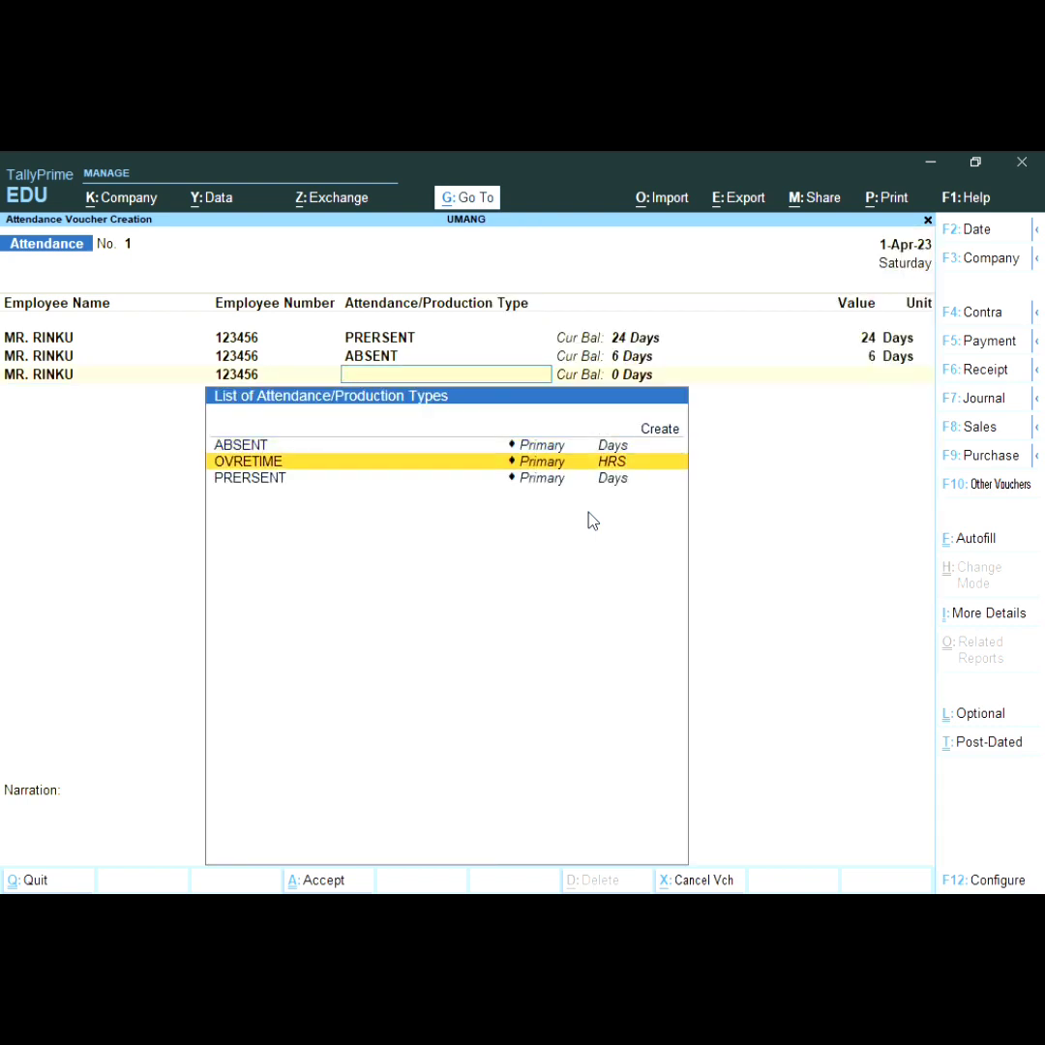
key("Return")
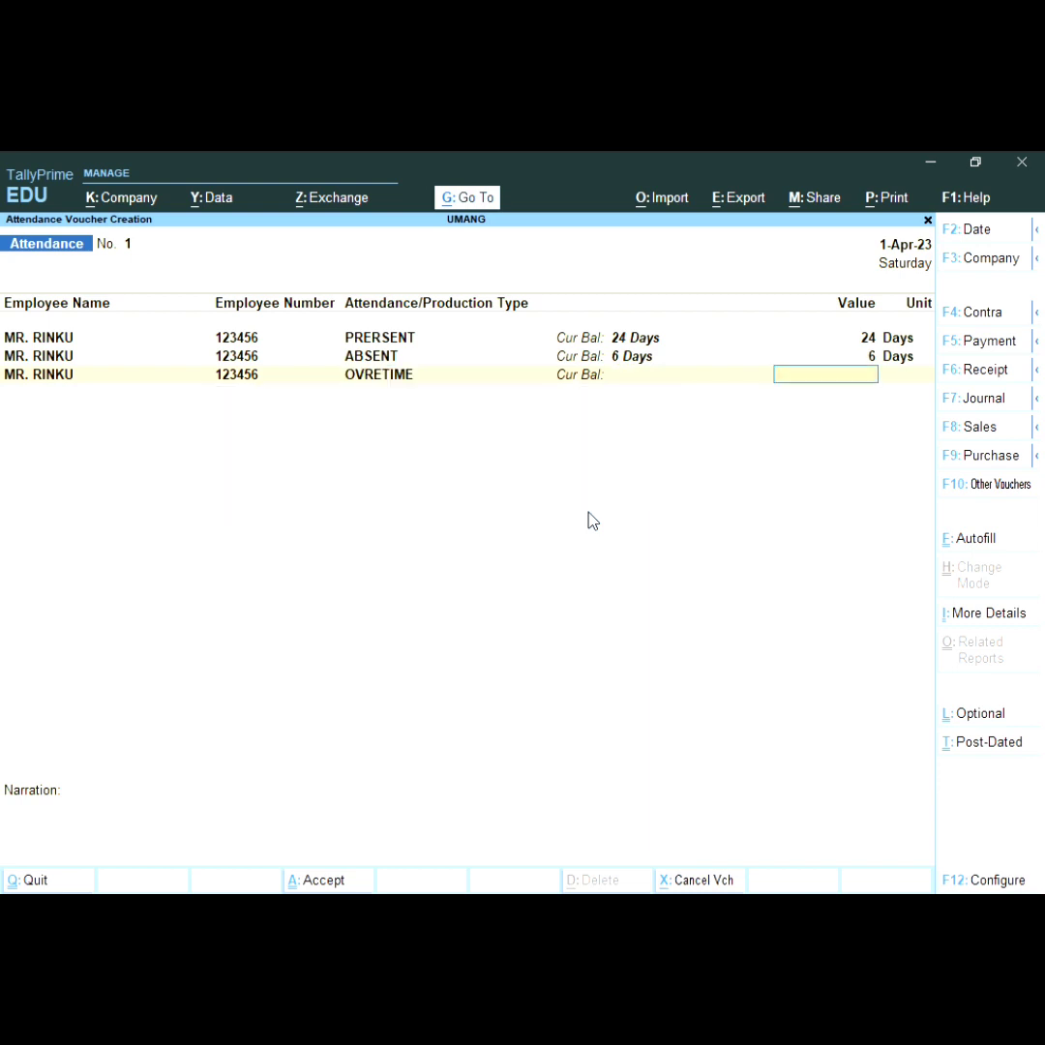
type("40")
key("Return")
key("Return")
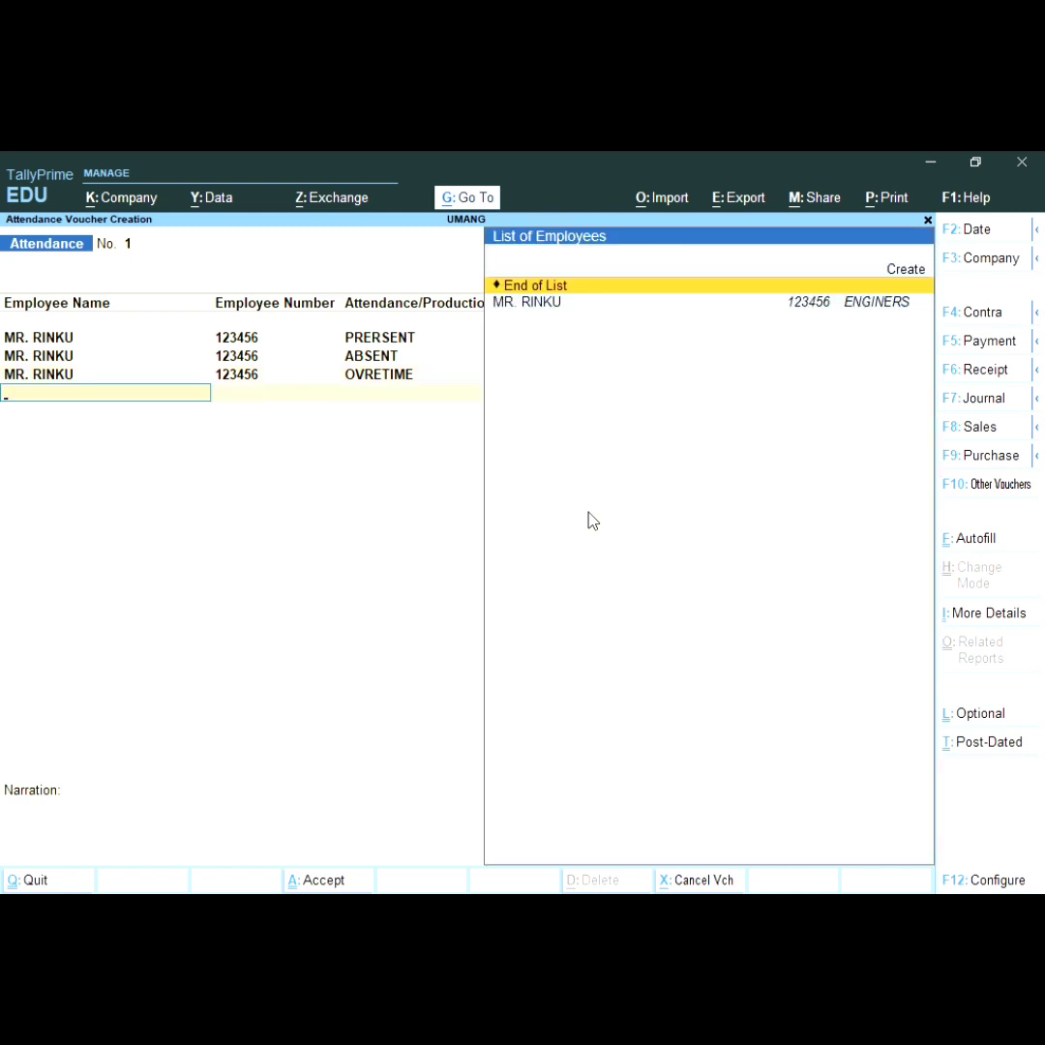
key("Return")
key("Return")
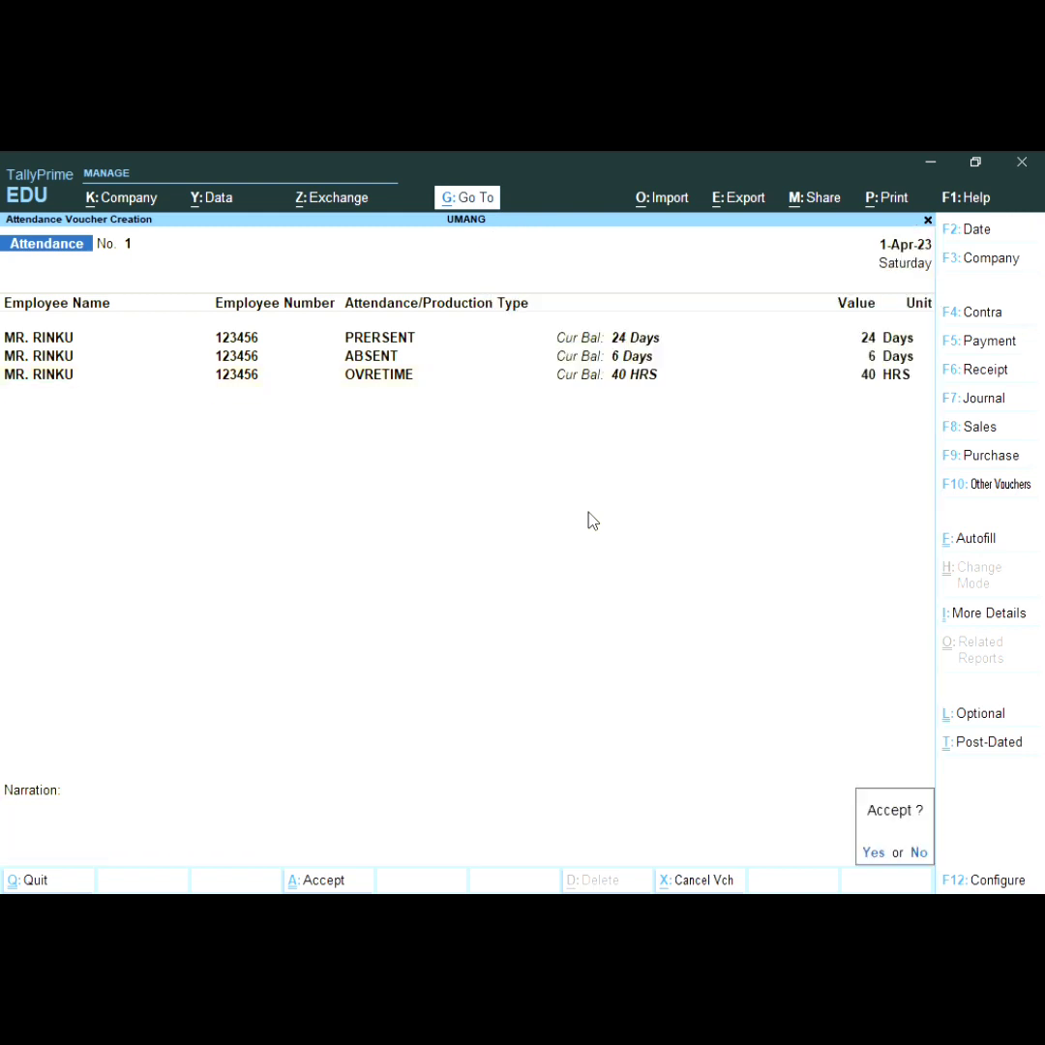
key("Return")
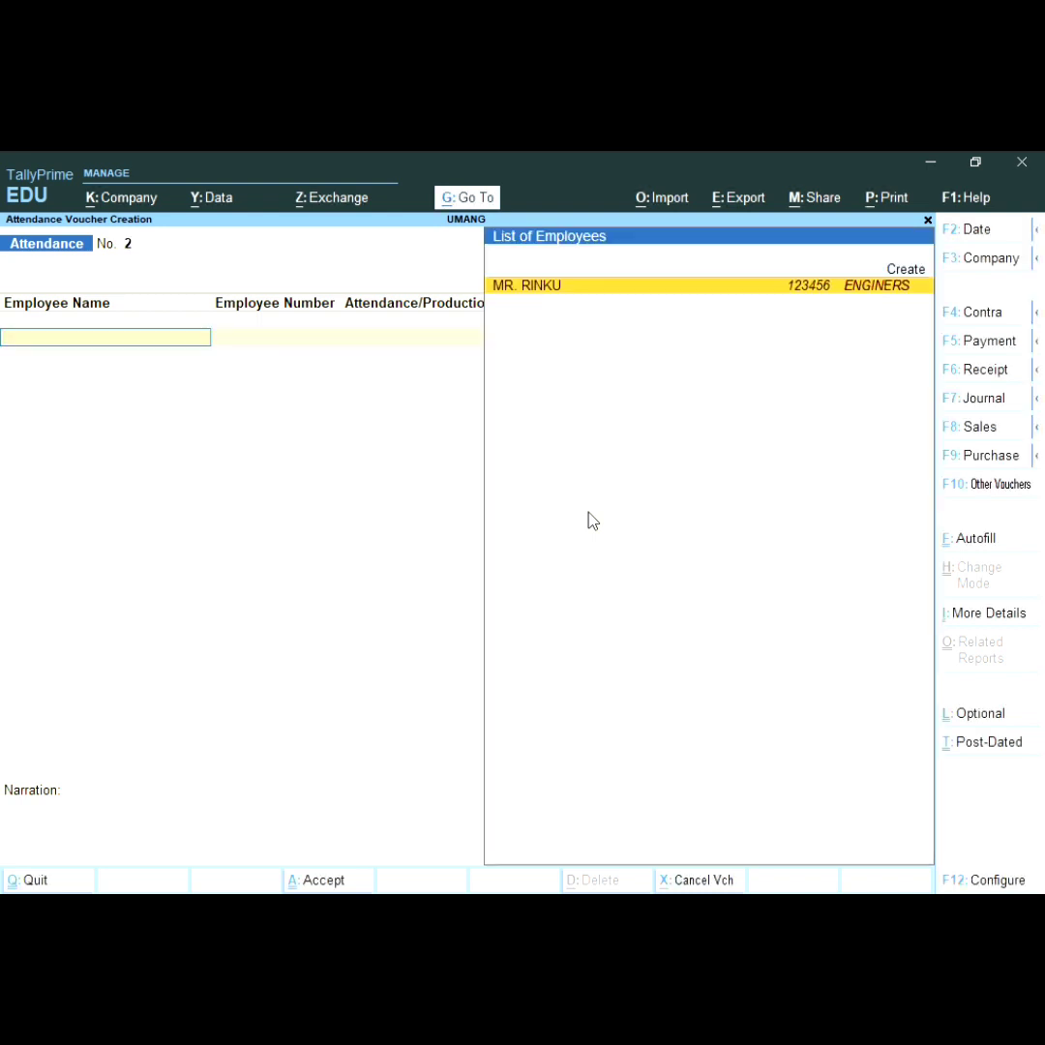
key("F10")
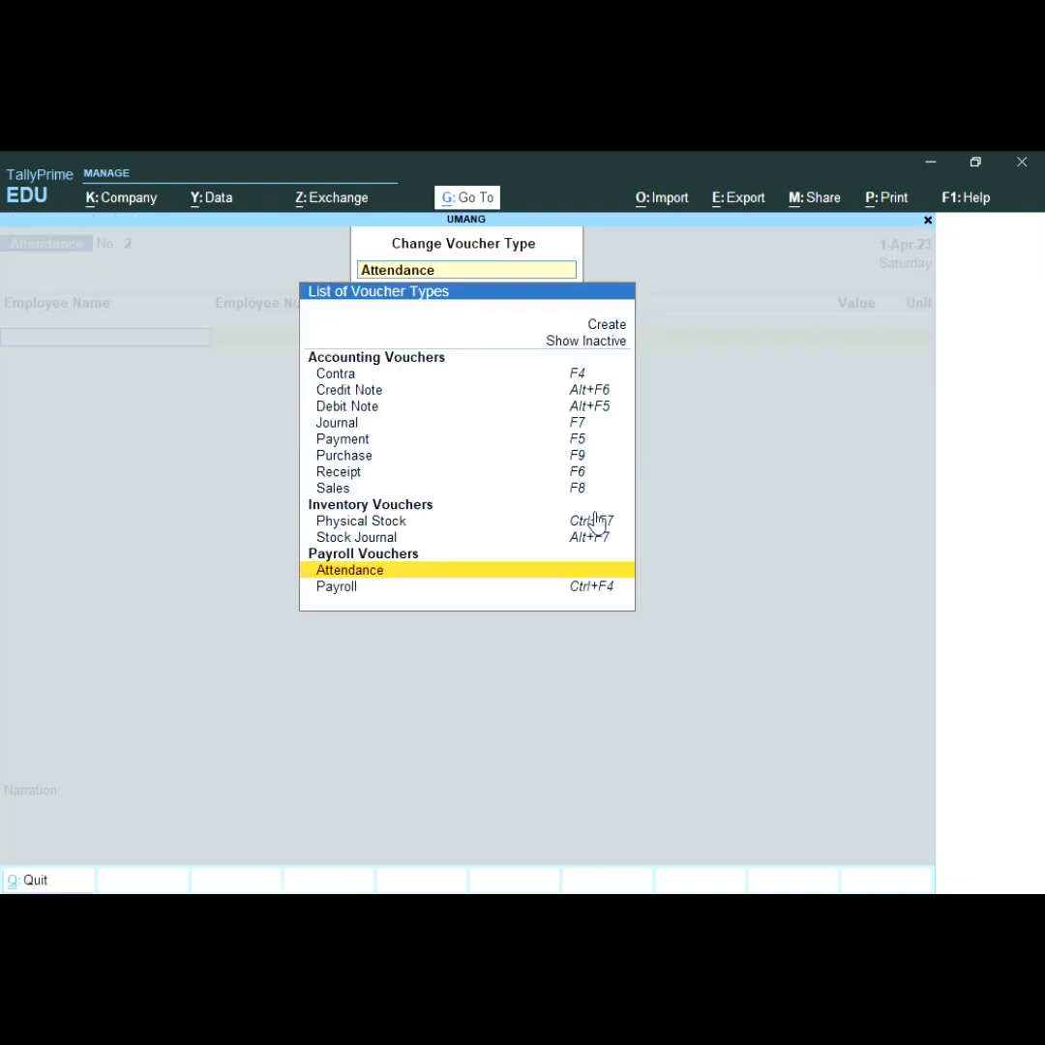
Step: Open a new Payroll voucher and choose Payroll Autofill for Salary
key("Down")
key("Return")
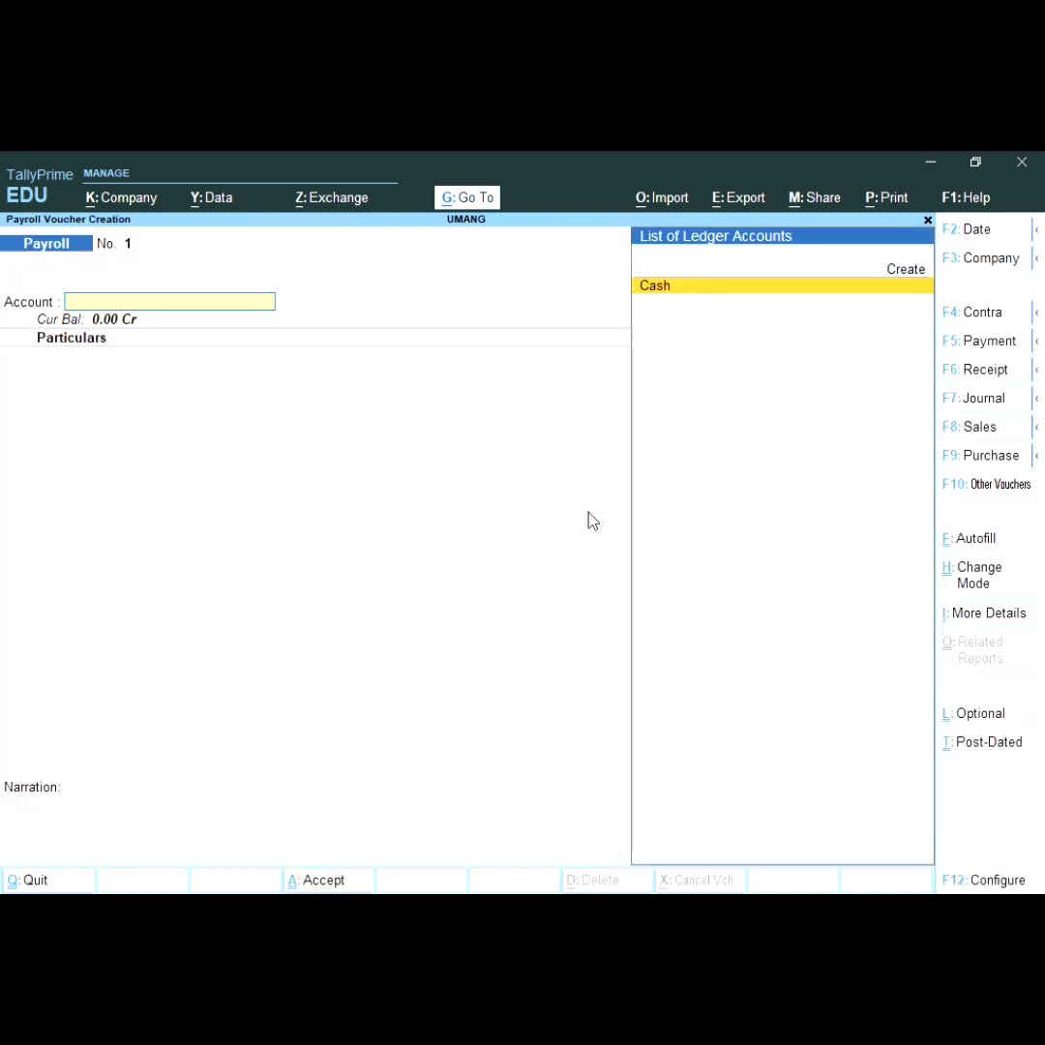
left_click(972, 540)
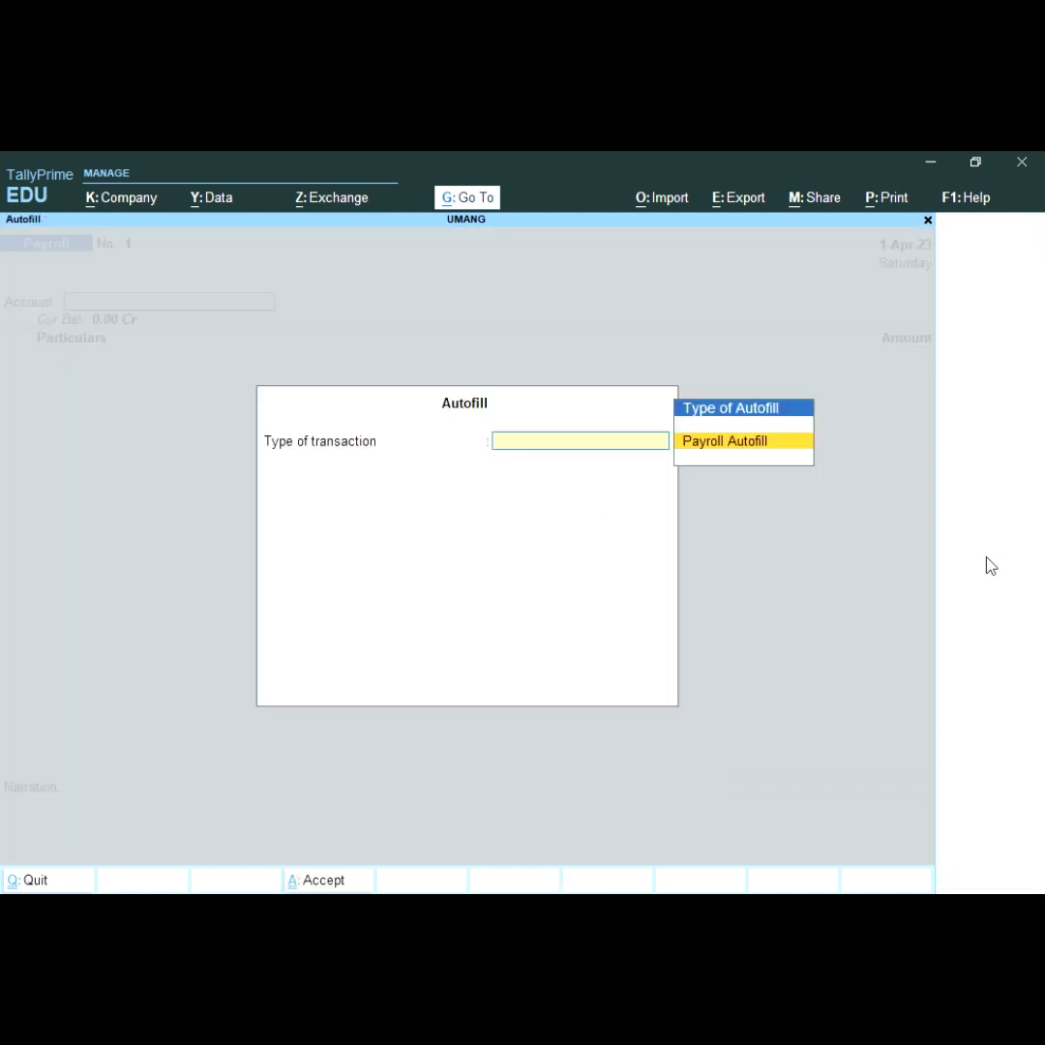
left_click(762, 445)
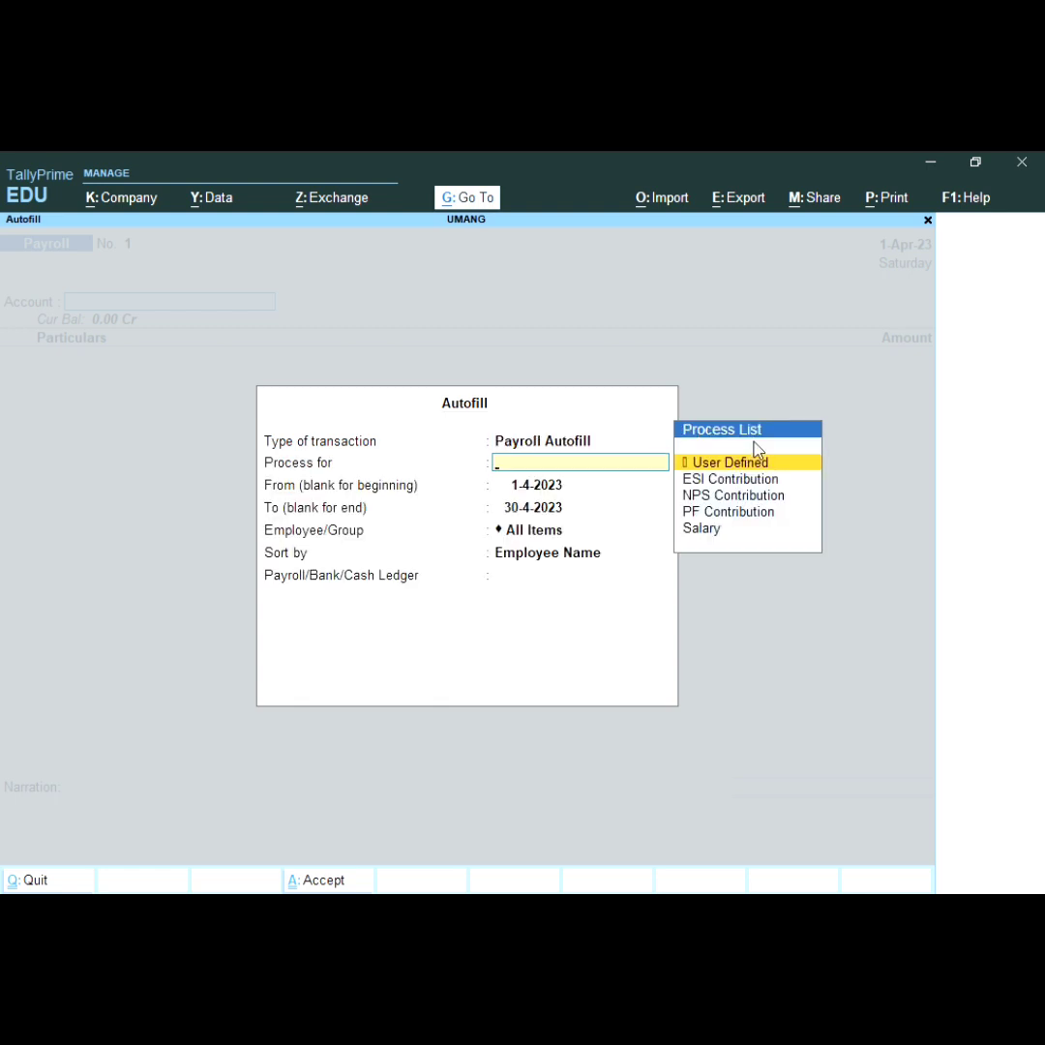
key("Down")
key("Down")
key("Down")
key("Down")
key("Return")
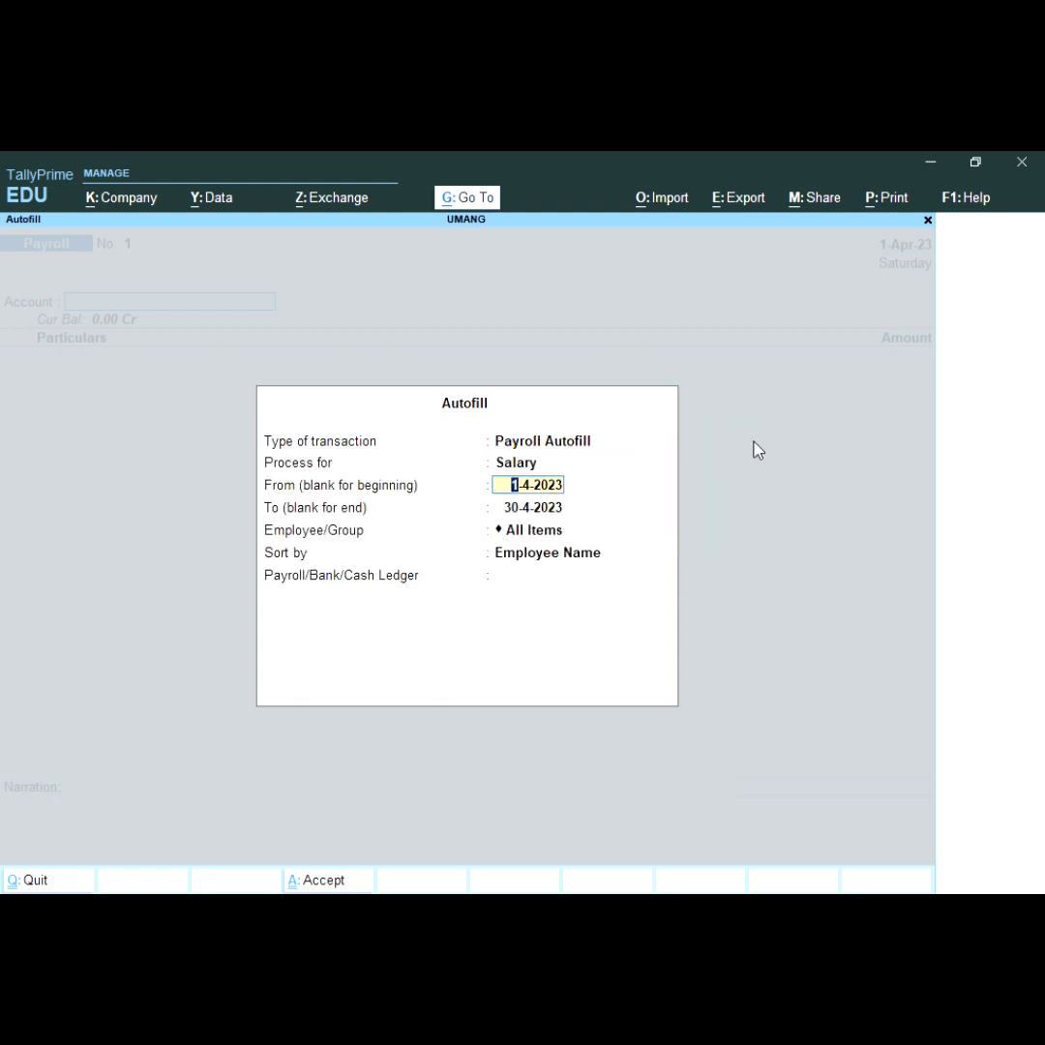
Step: Autofill for 1-4-2023 to 1-4-2023, the single employee, sorted by name, paid from Cash
key("Return")
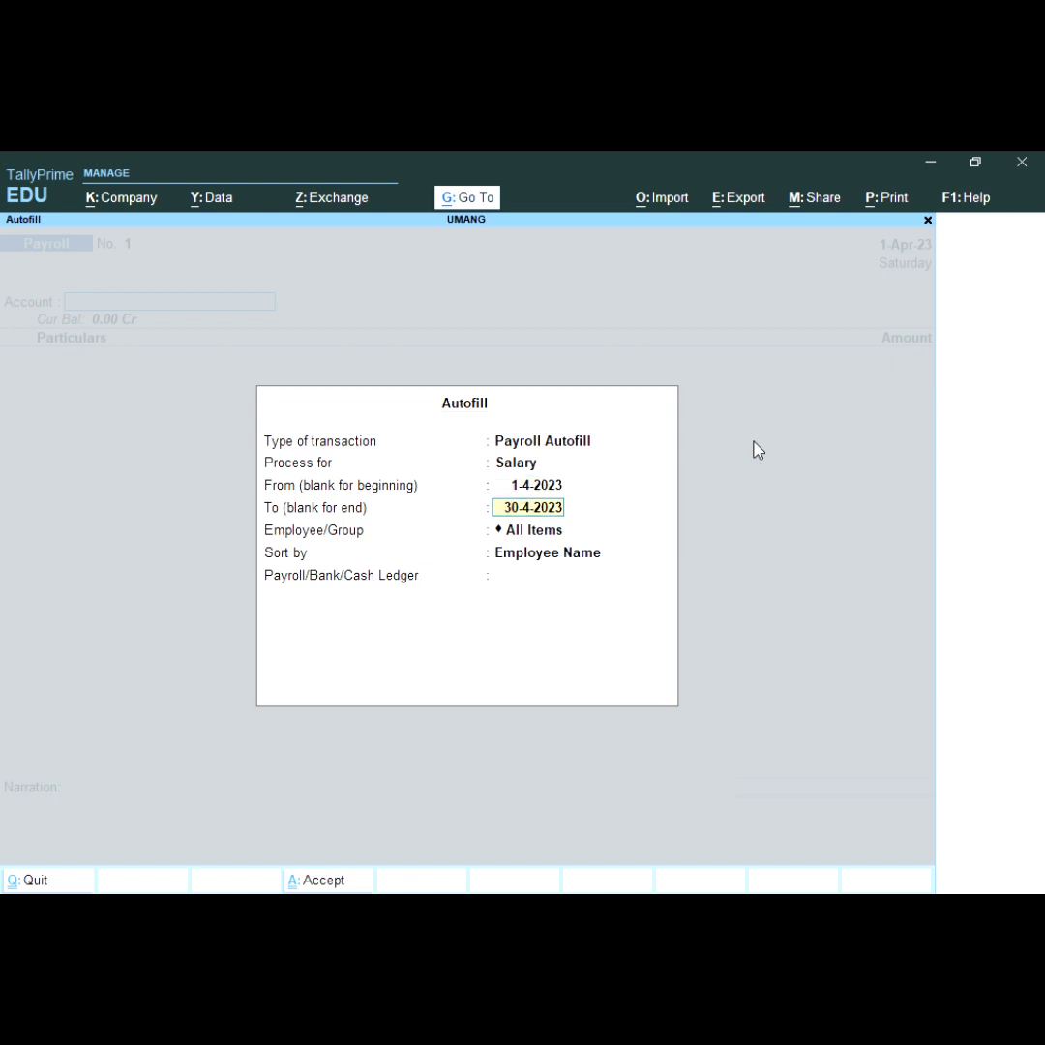
type("1.4")
key("Return")
key("Down")
key("Down")
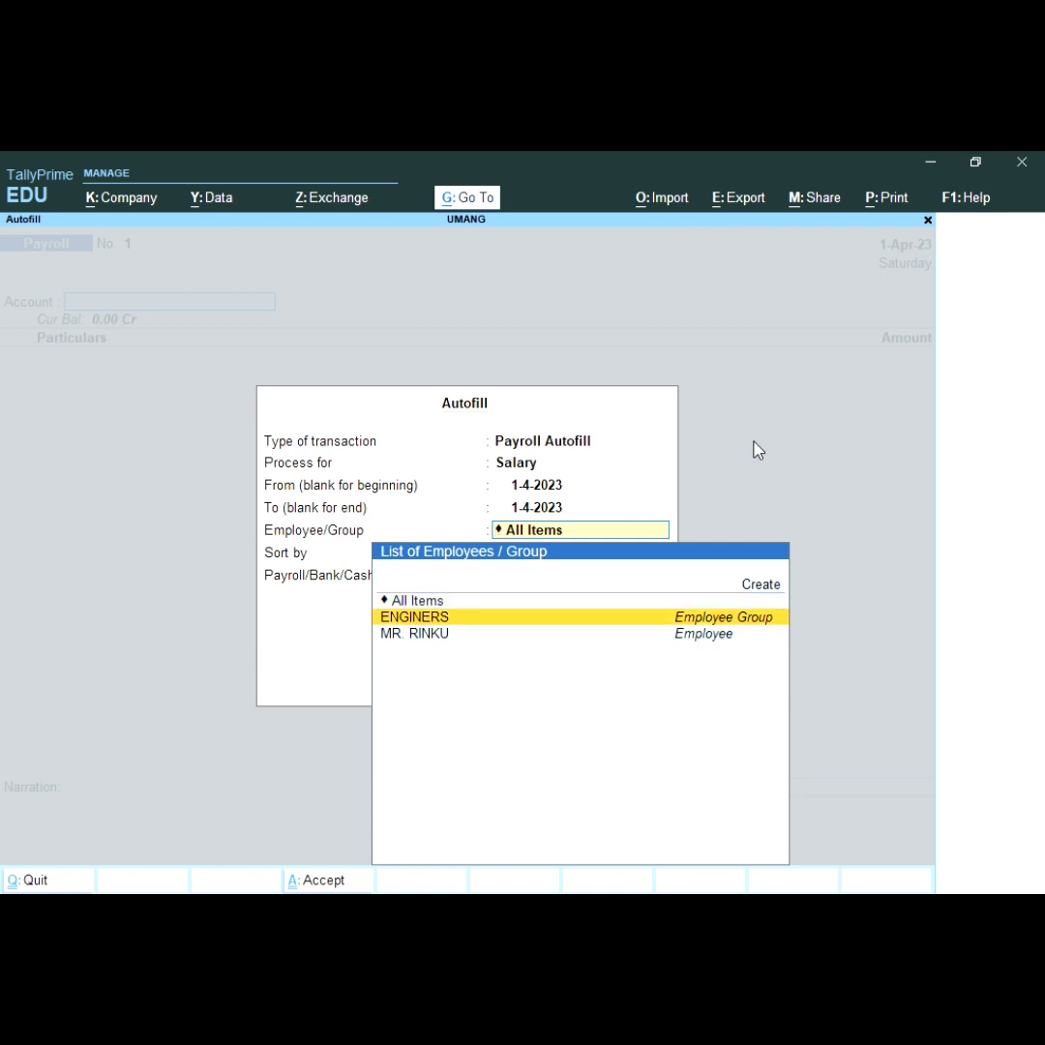
key("Return")
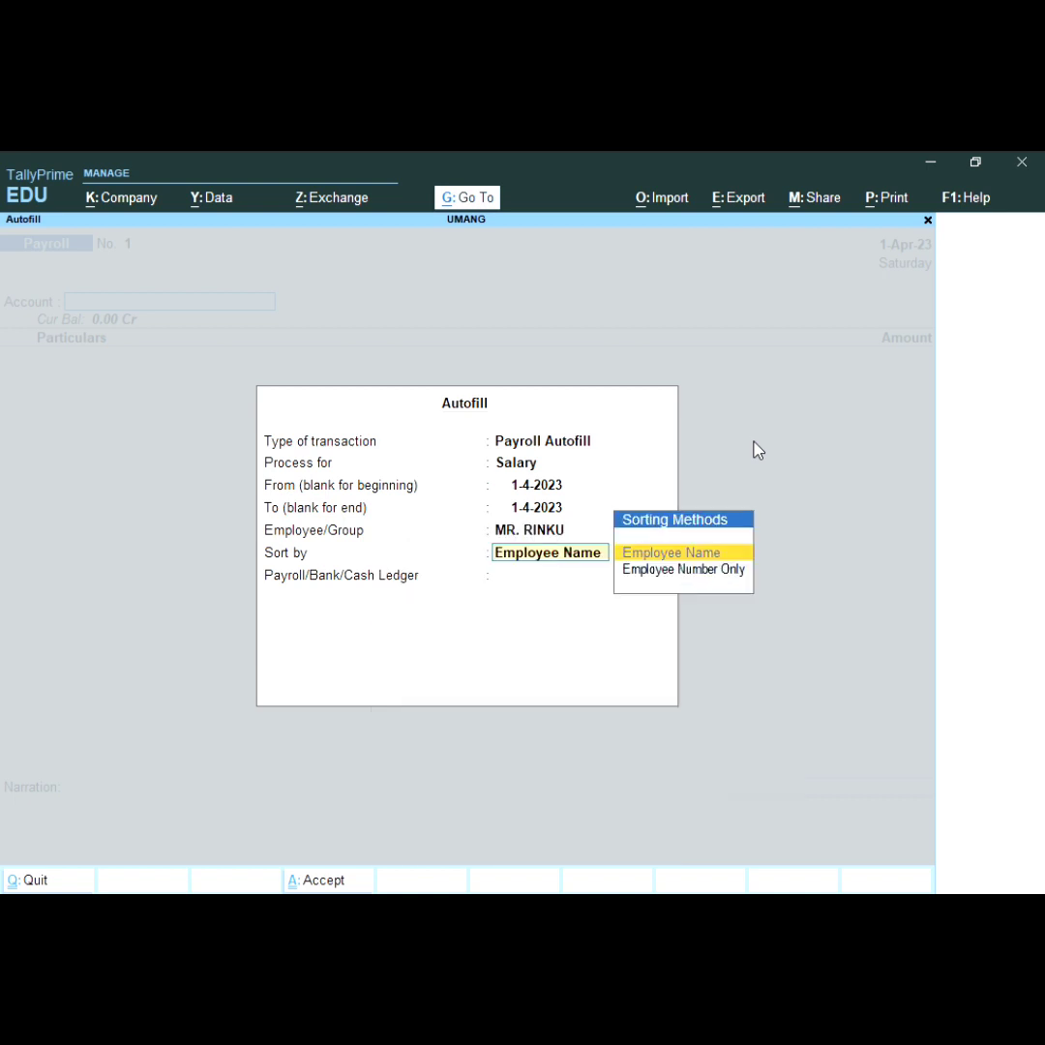
key("Return")
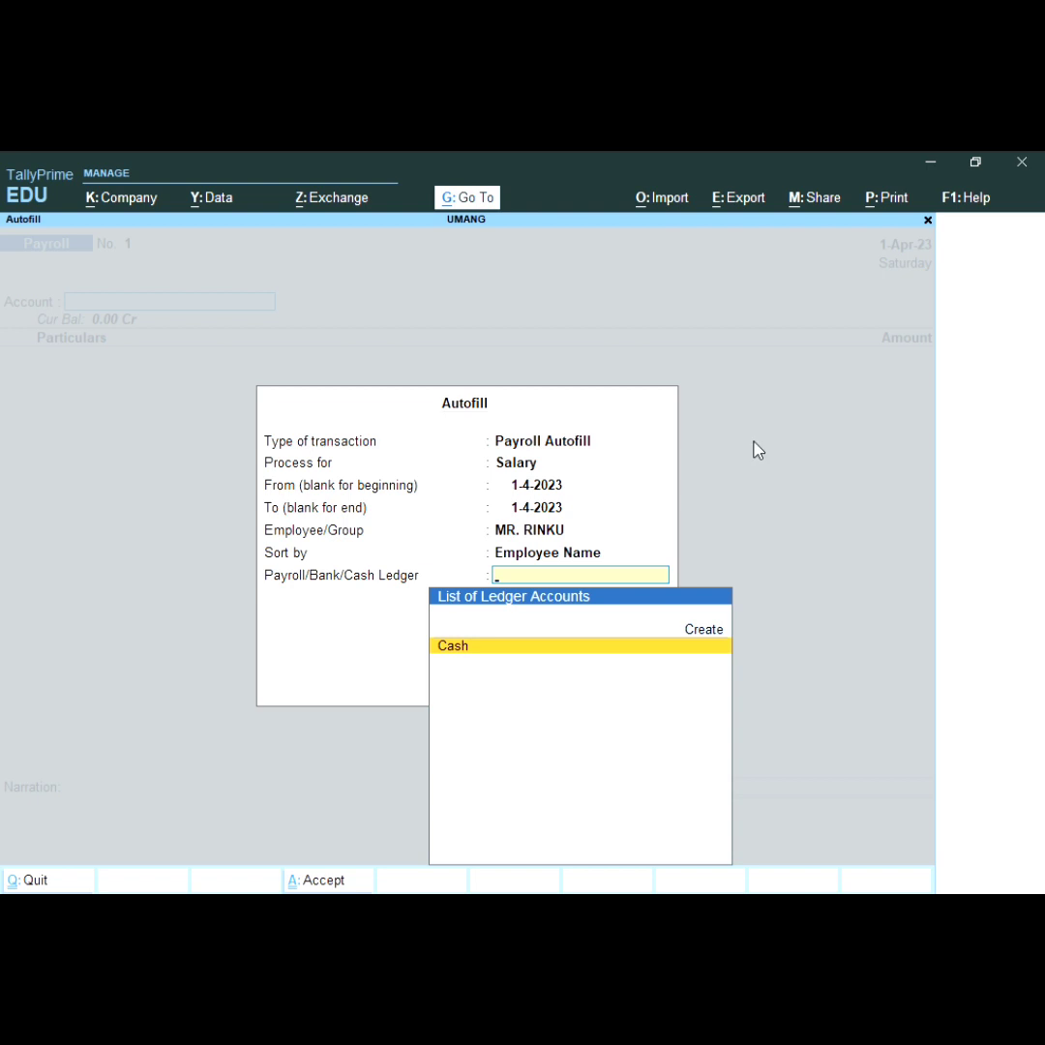
key("Return")
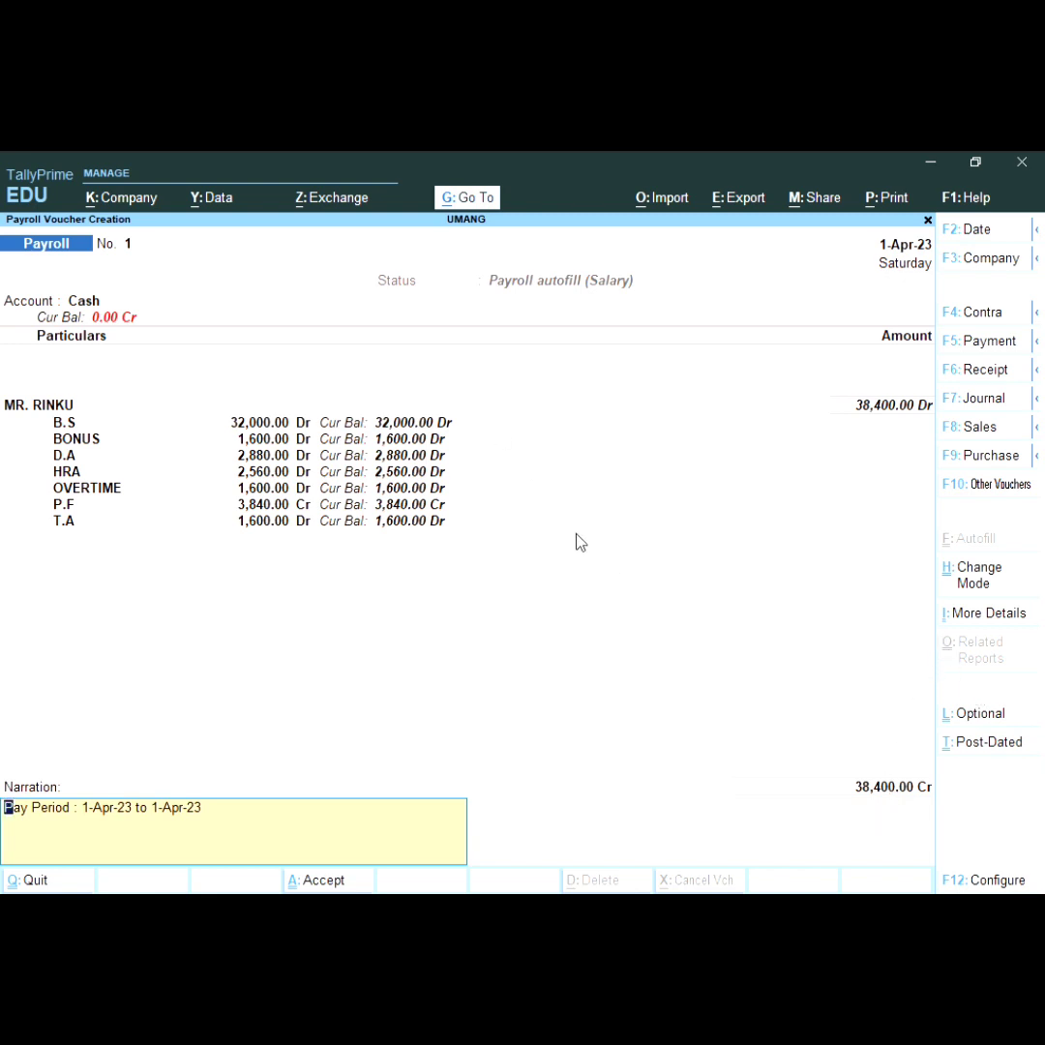
Step: Accept and confirm the 38,400 payroll voucher, then leave voucher entry for Gateway of Tally
key("Return")
key("Return")
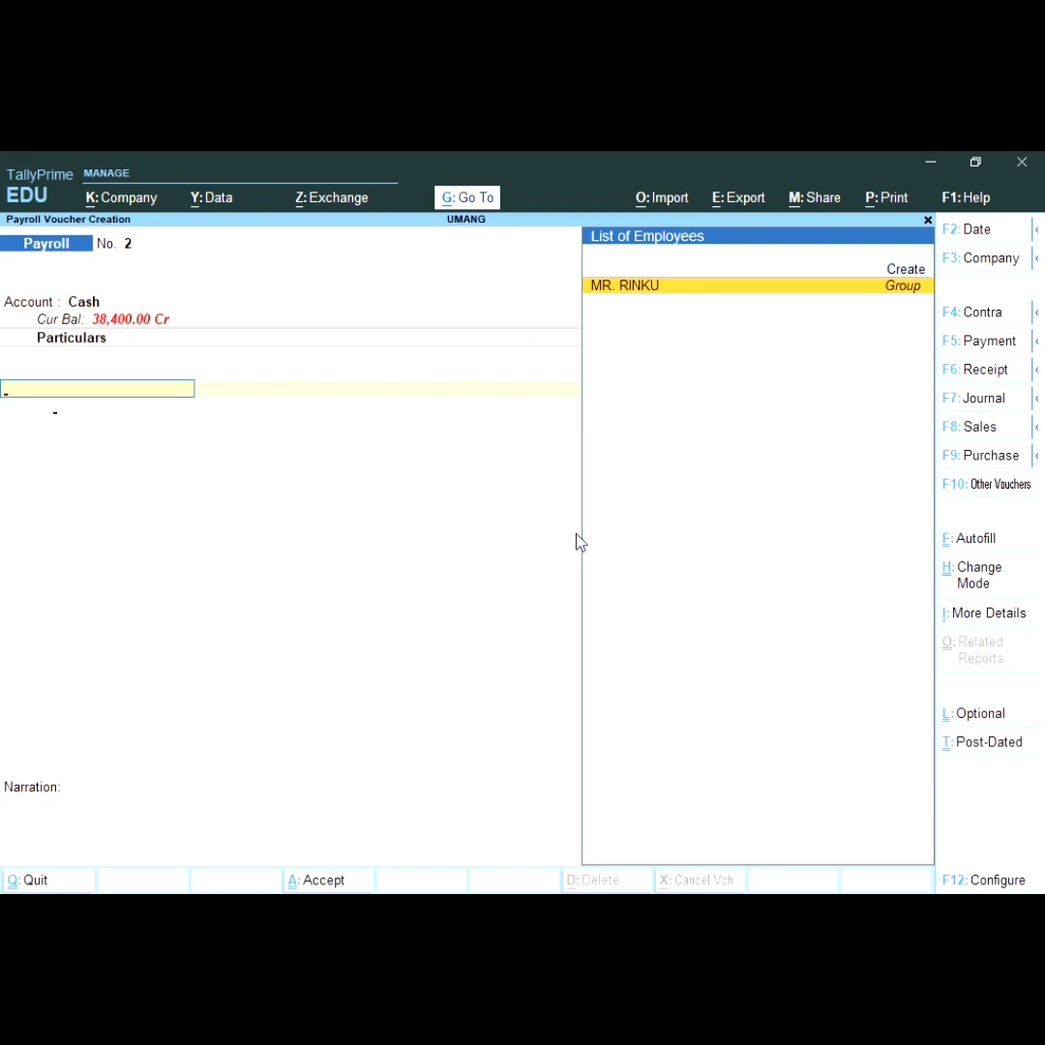
key("Return")
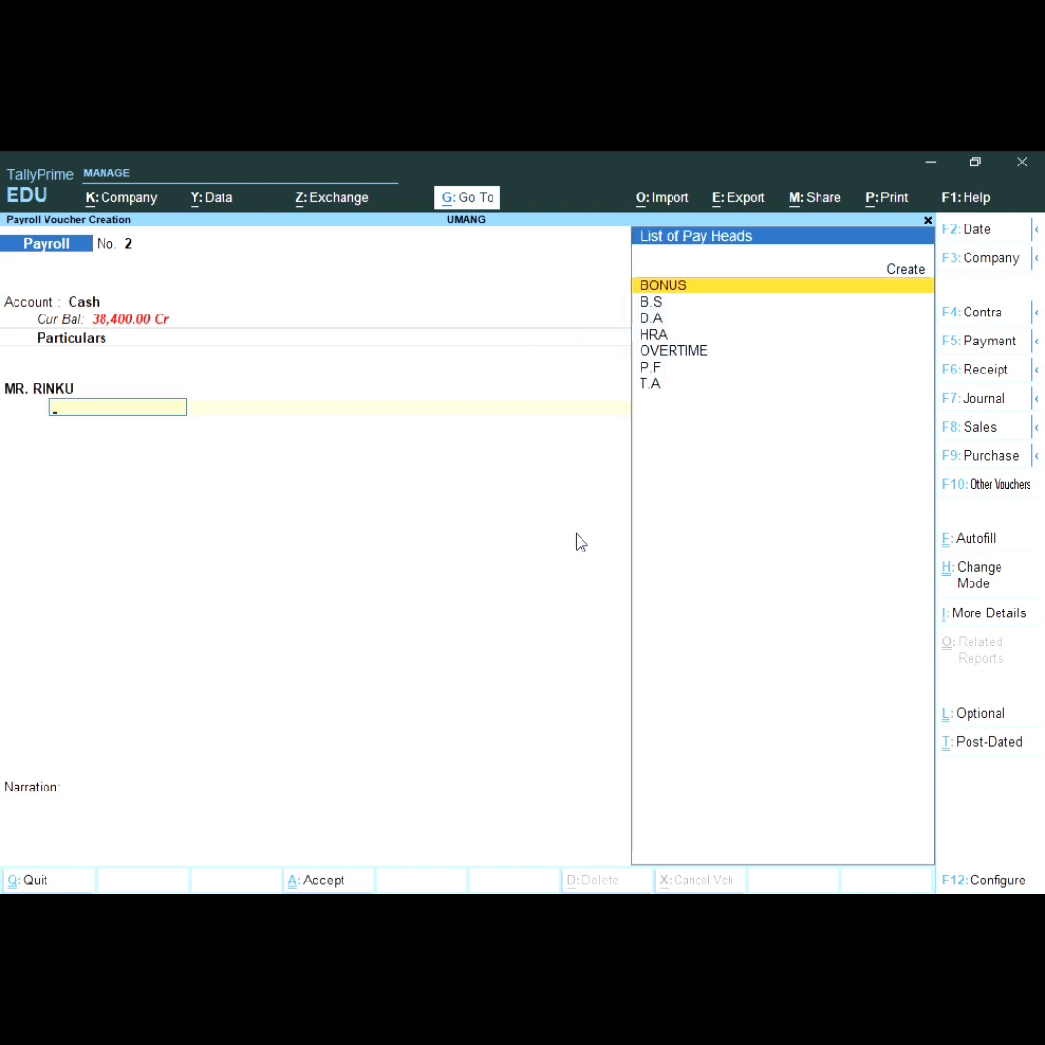
key("Escape")
key("Escape")
key("Escape")
key("Escape")
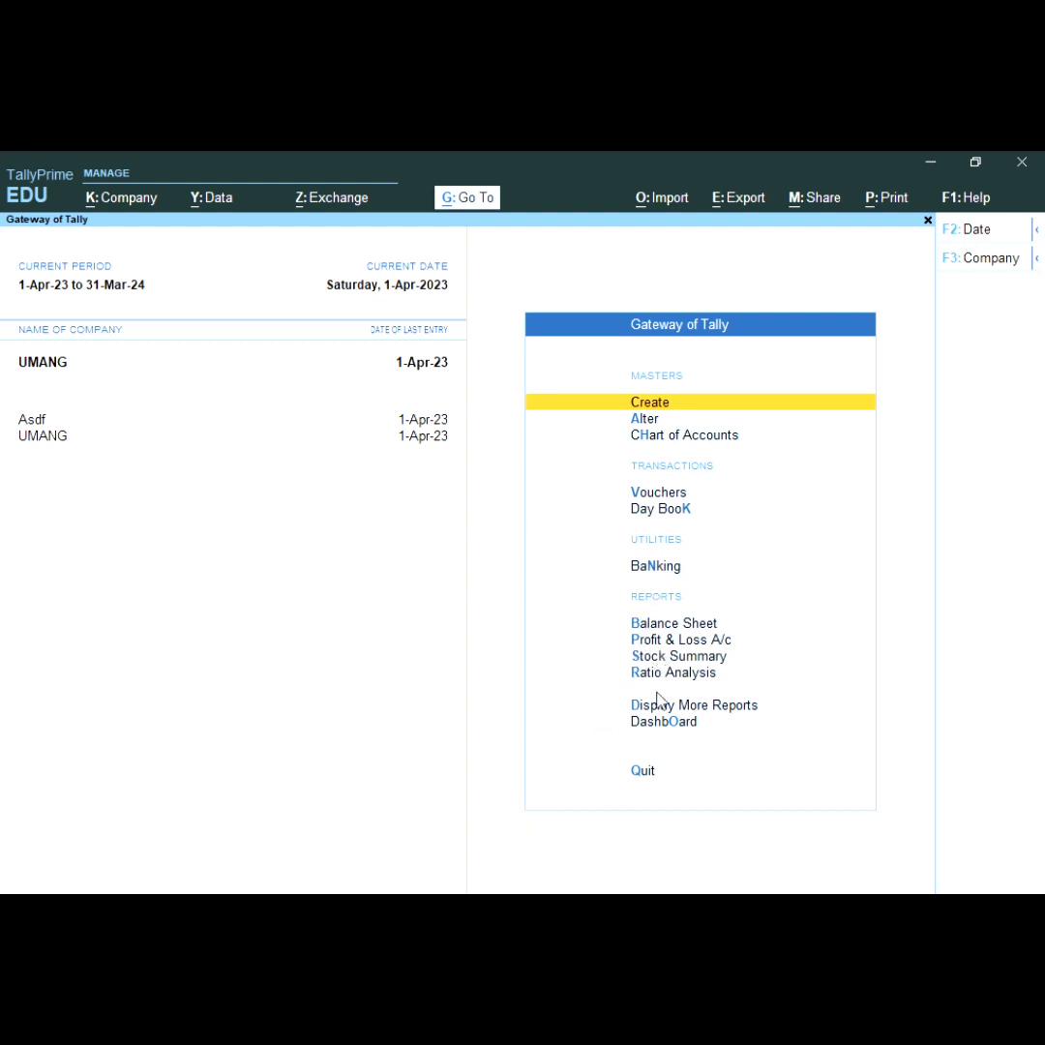
Step: Go to Display More Reports > Payroll Reports
key("Down")
key("Down")
key("Down")
key("Down")
key("Down")
key("Down")
key("Down")
key("Down")
key("Down")
key("Down")
key("Down")
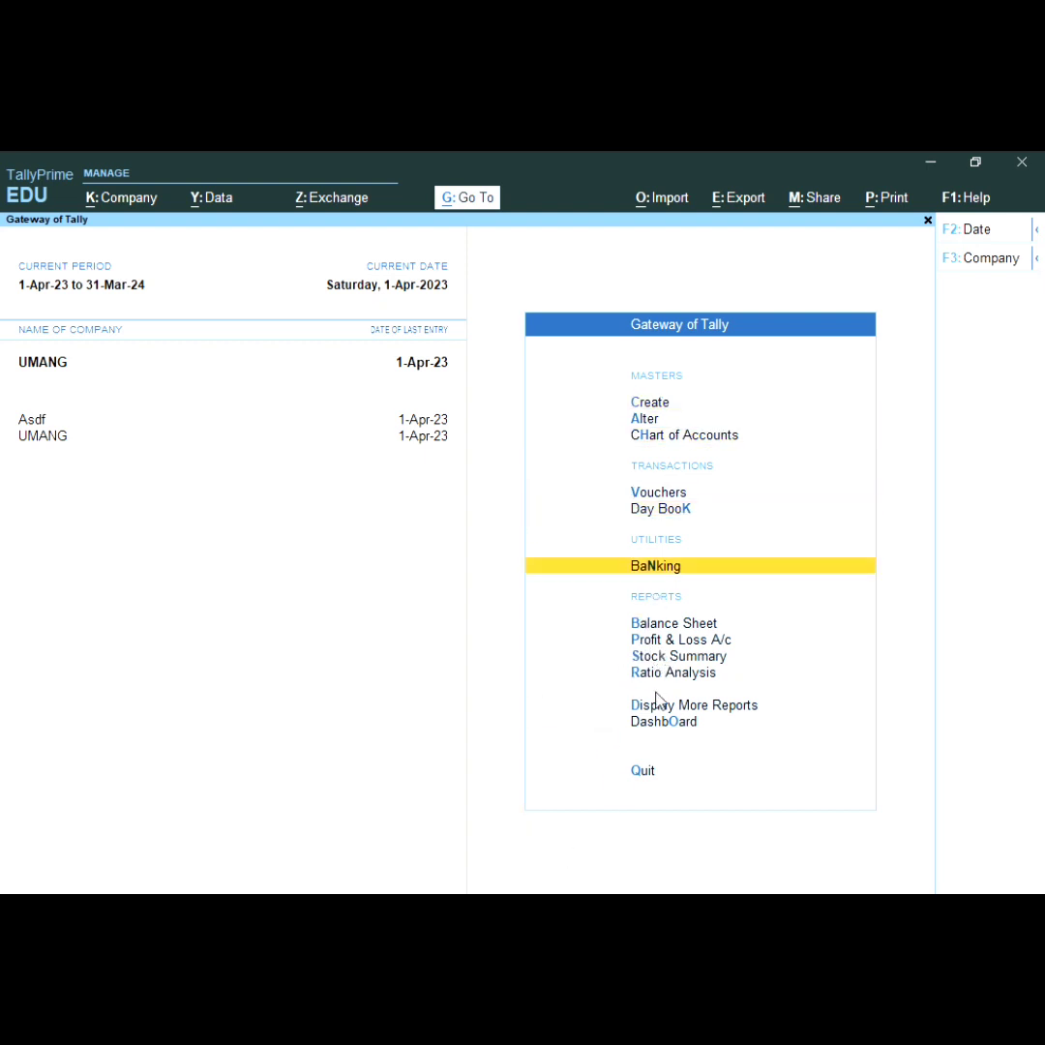
key("Up")
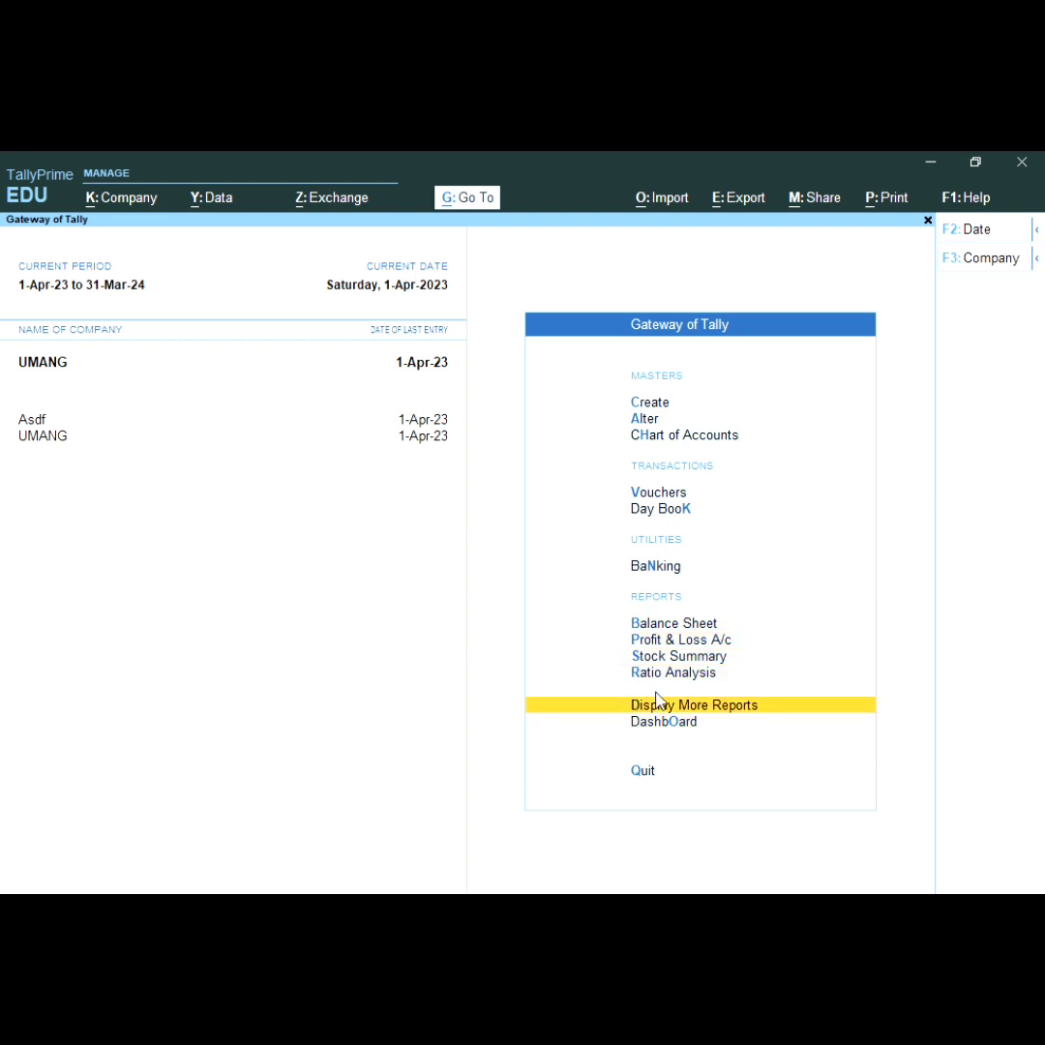
key("Return")
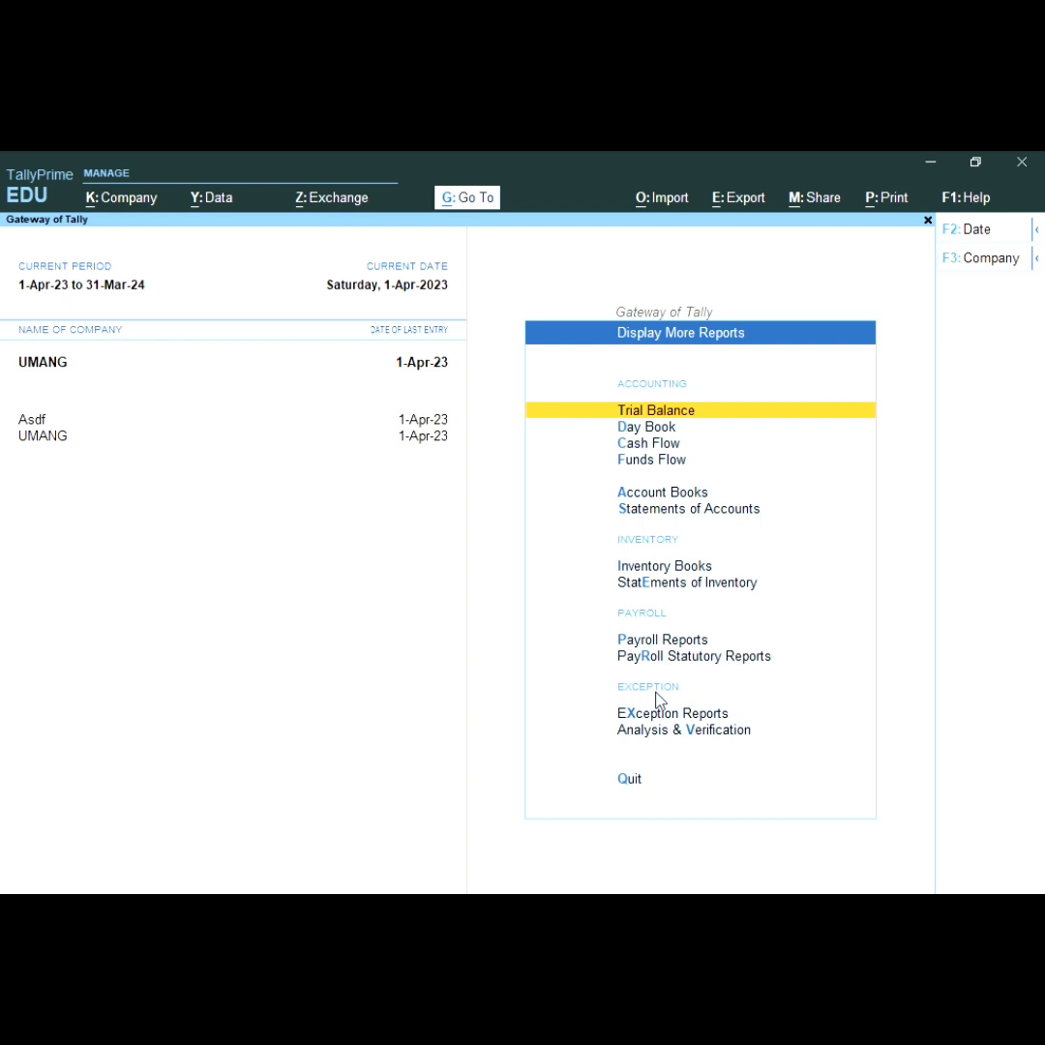
key("Down")
key("Down")
key("Down")
key("Down")
key("Down")
key("Down")
key("Down")
key("Down")
key("Down")
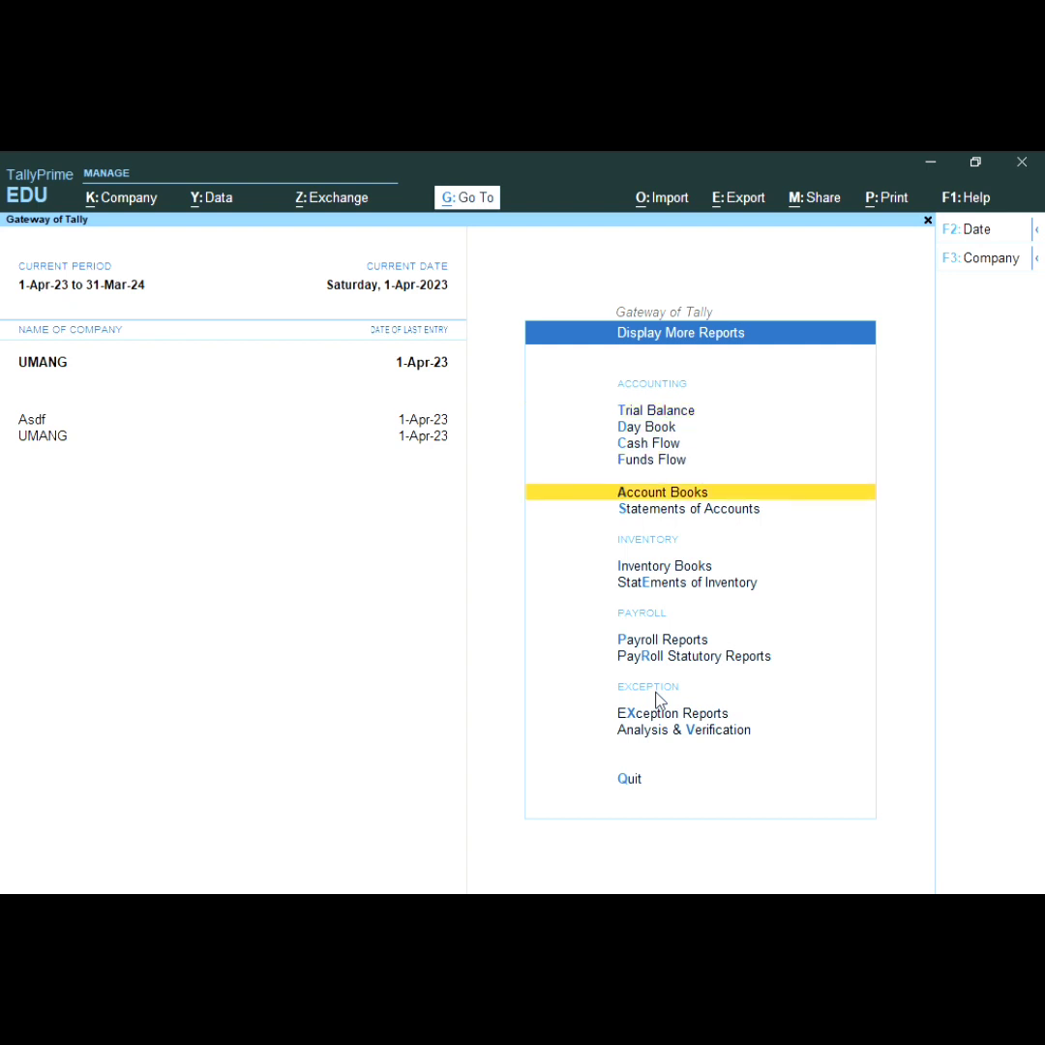
key("Up")
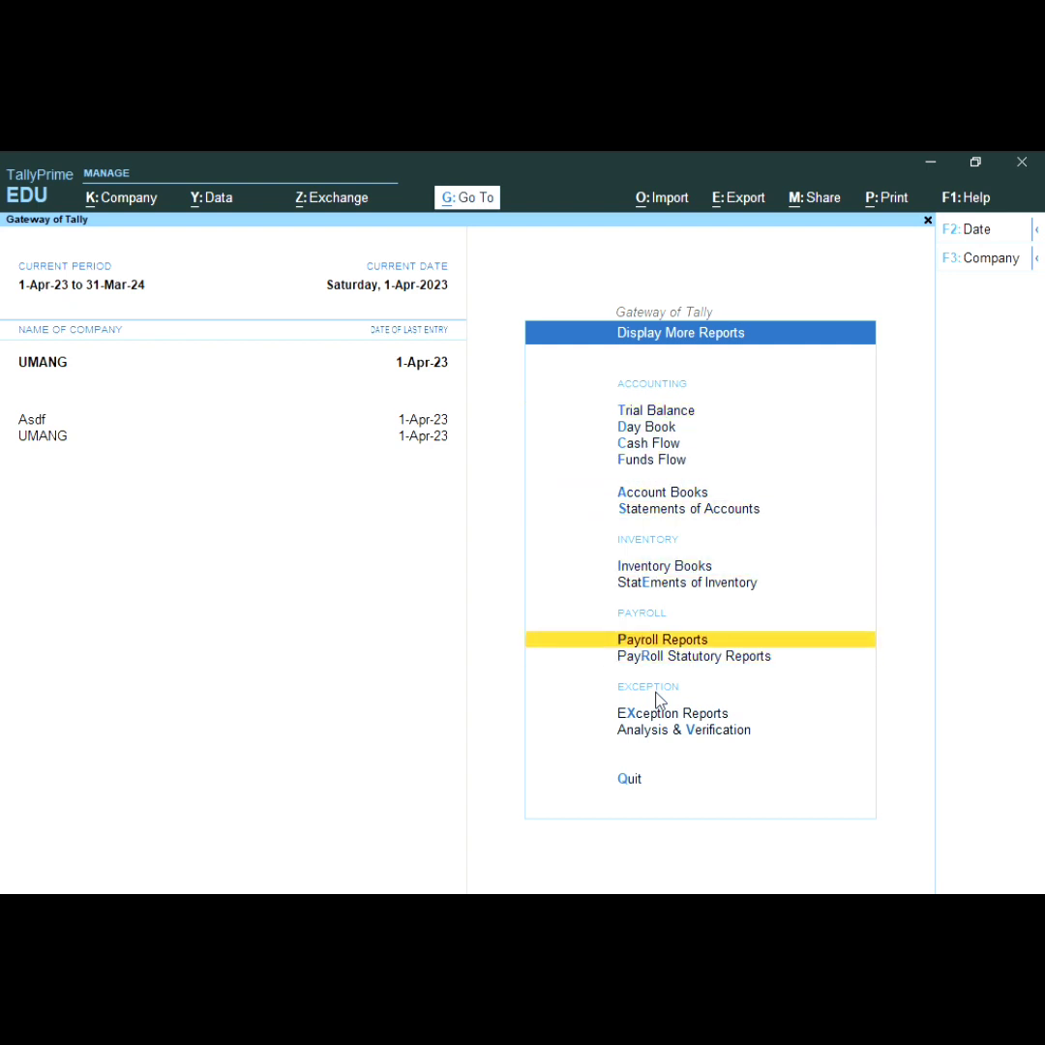
key("Return")
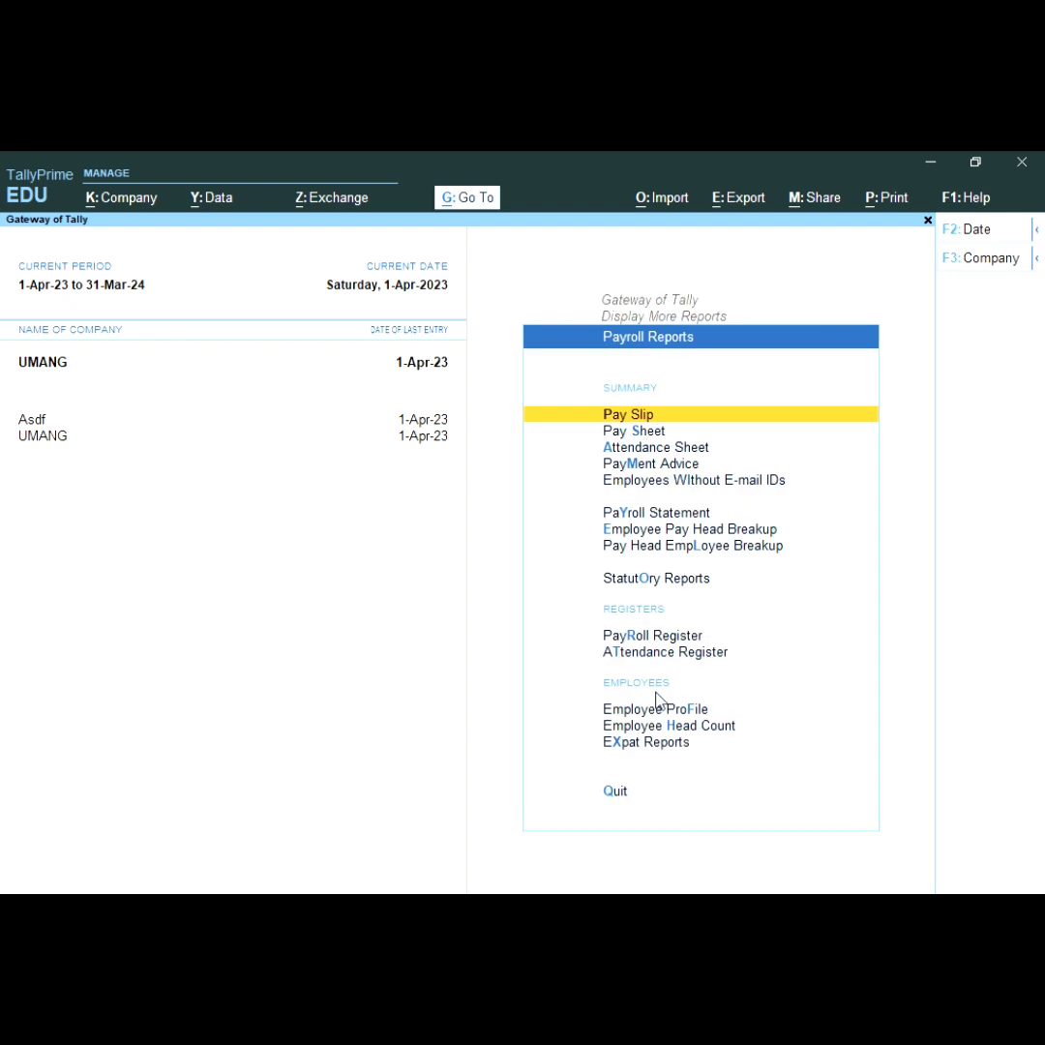
Step: Open the Pay Slip report for the employee, showing net amount 38,400.00
key("Down")
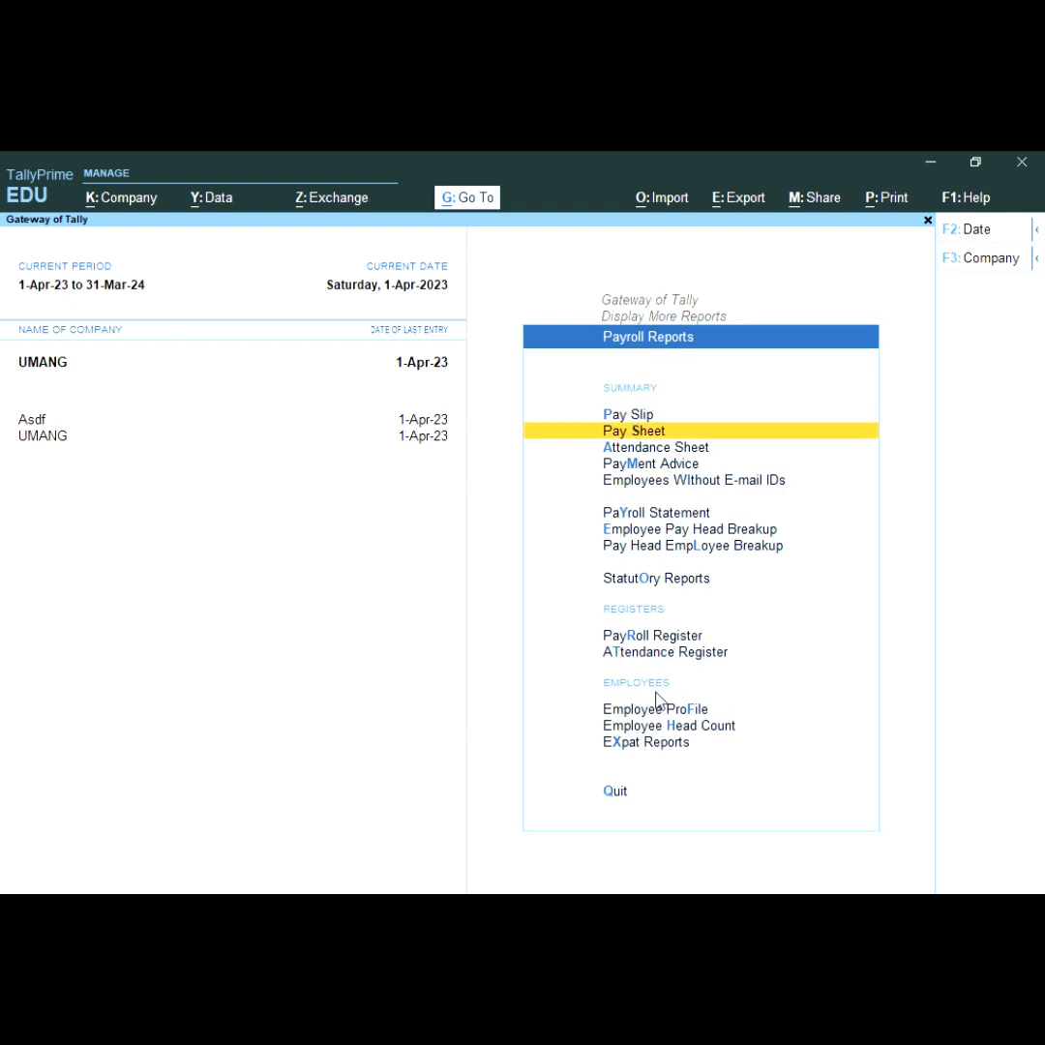
key("Up")
key("Down")
key("Up")
key("Return")
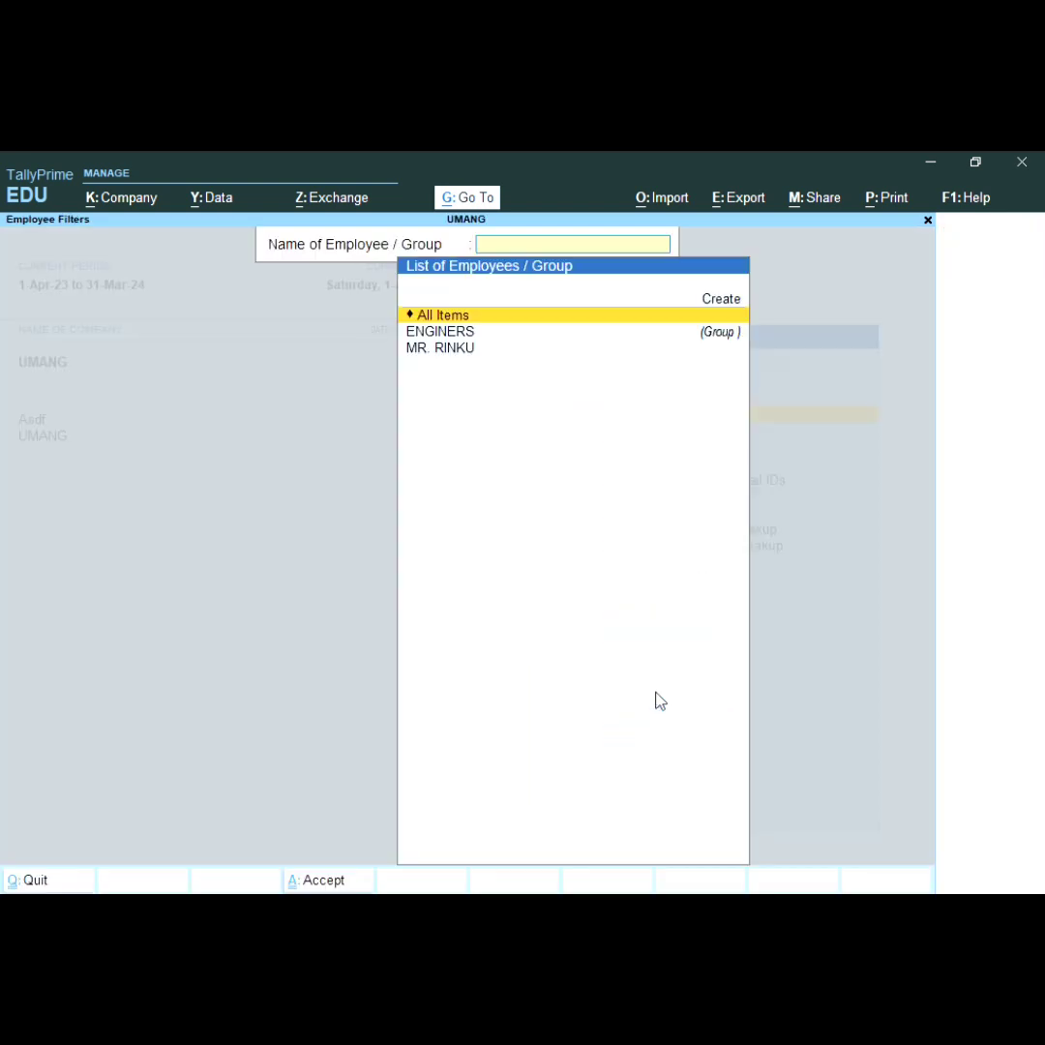
key("Down")
key("Down")
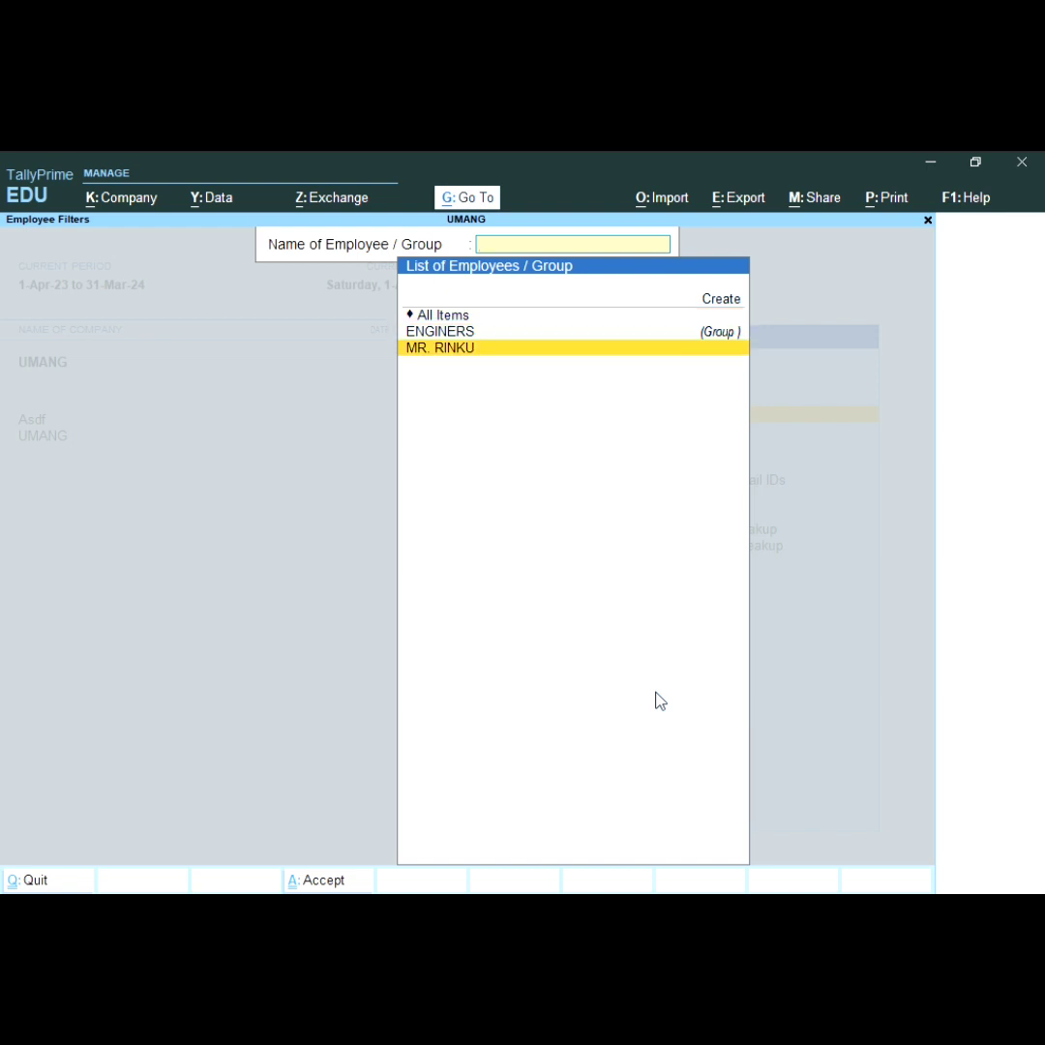
key("Return")
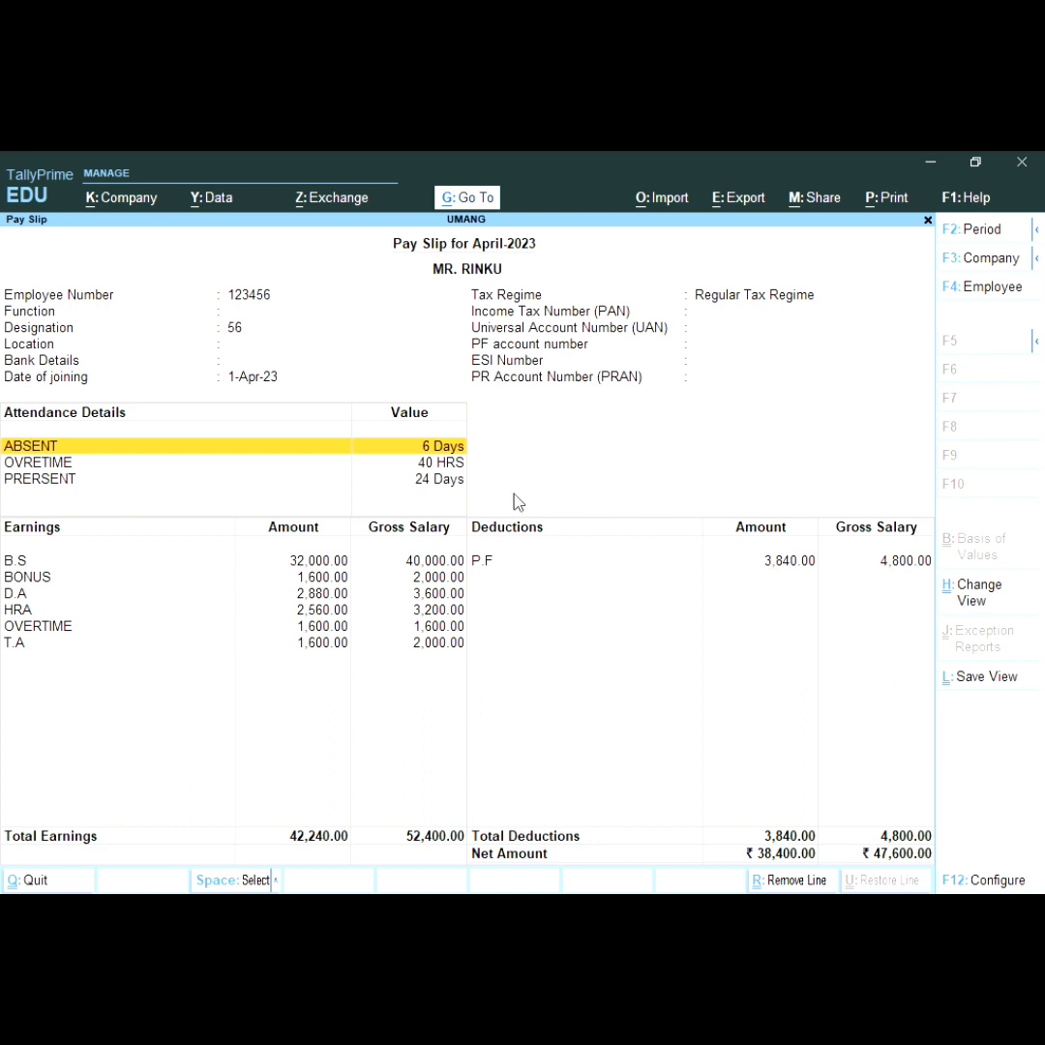
Step: Review the pay slip rows, then choose Current print with Preview selected in the Print dialog
key("Down")
key("Down")
key("Down")
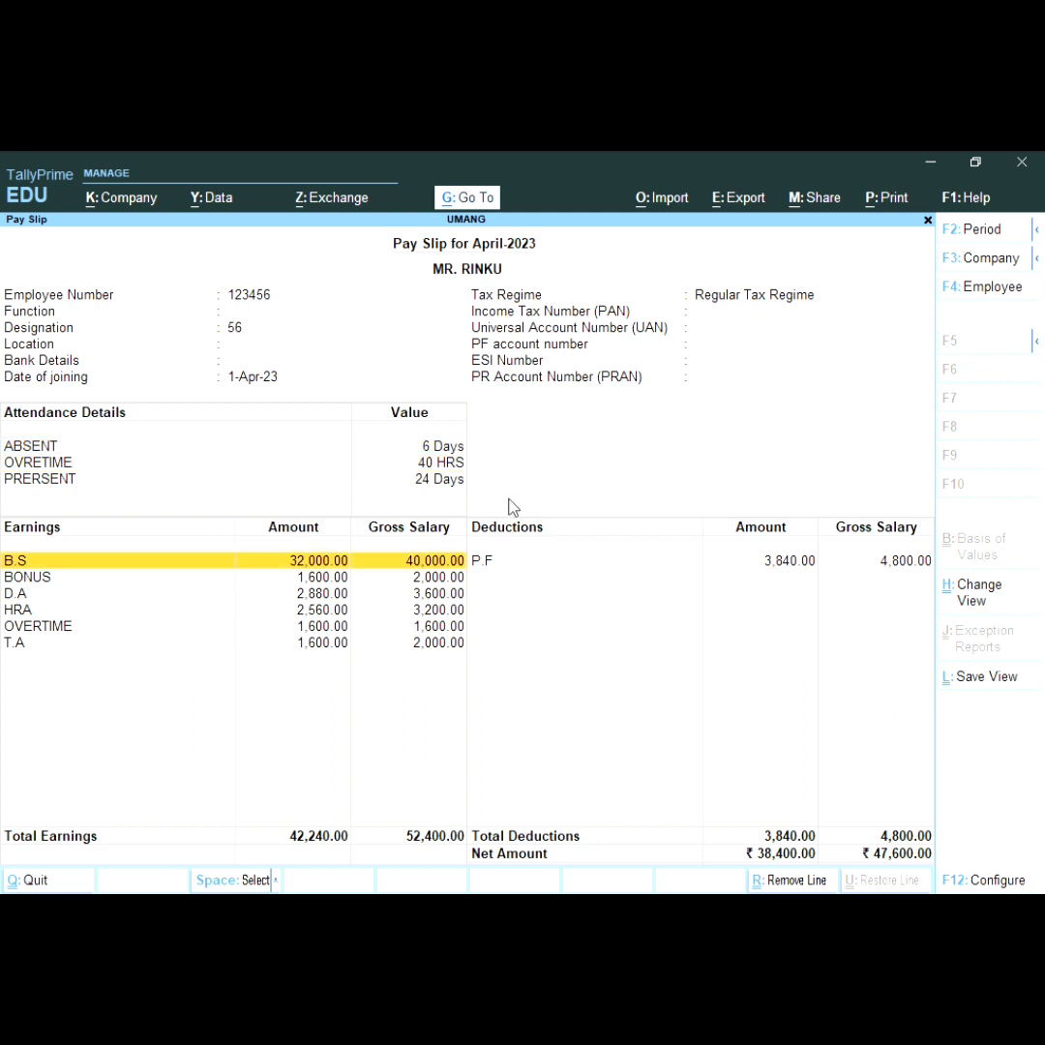
key("Down")
key("Down")
key("Down")
key("Down")
key("Down")
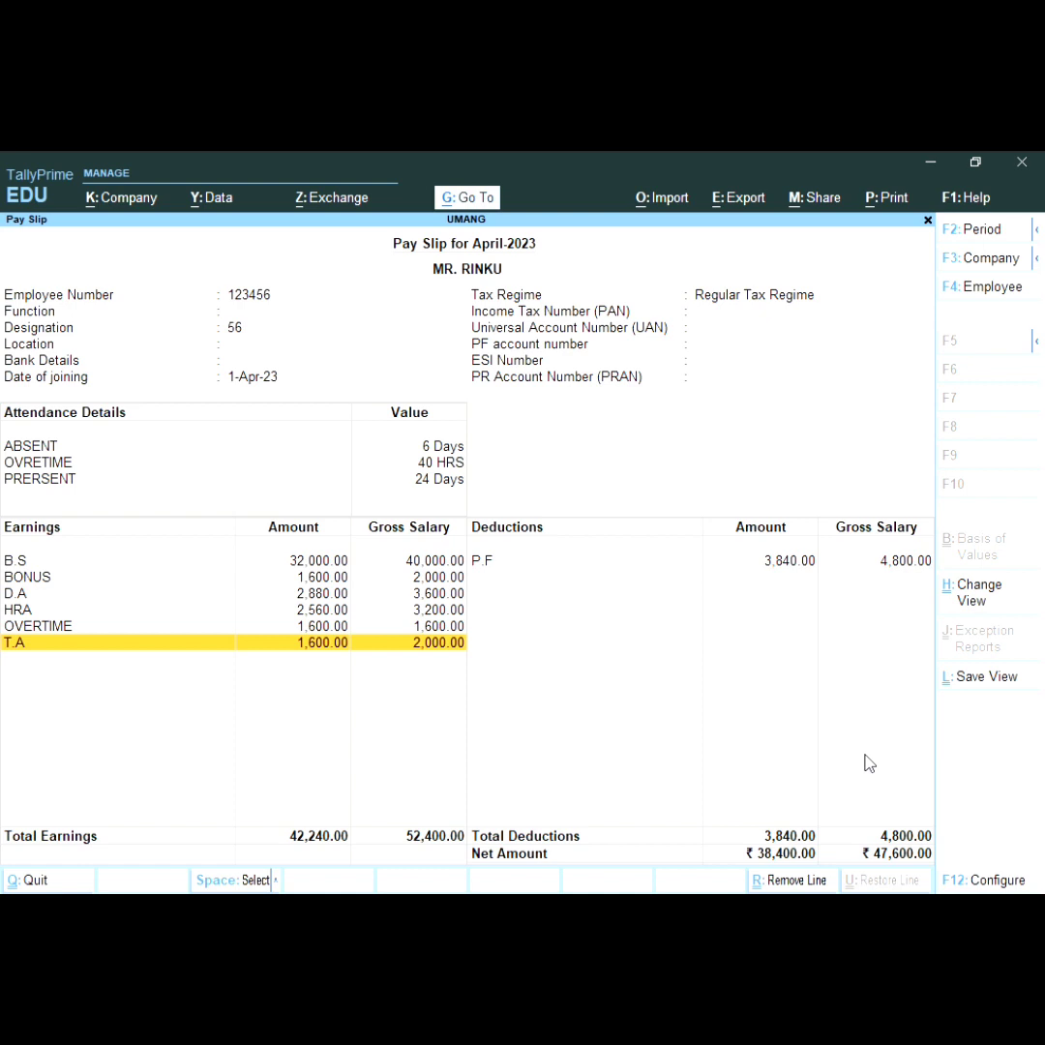
key("alt+p")
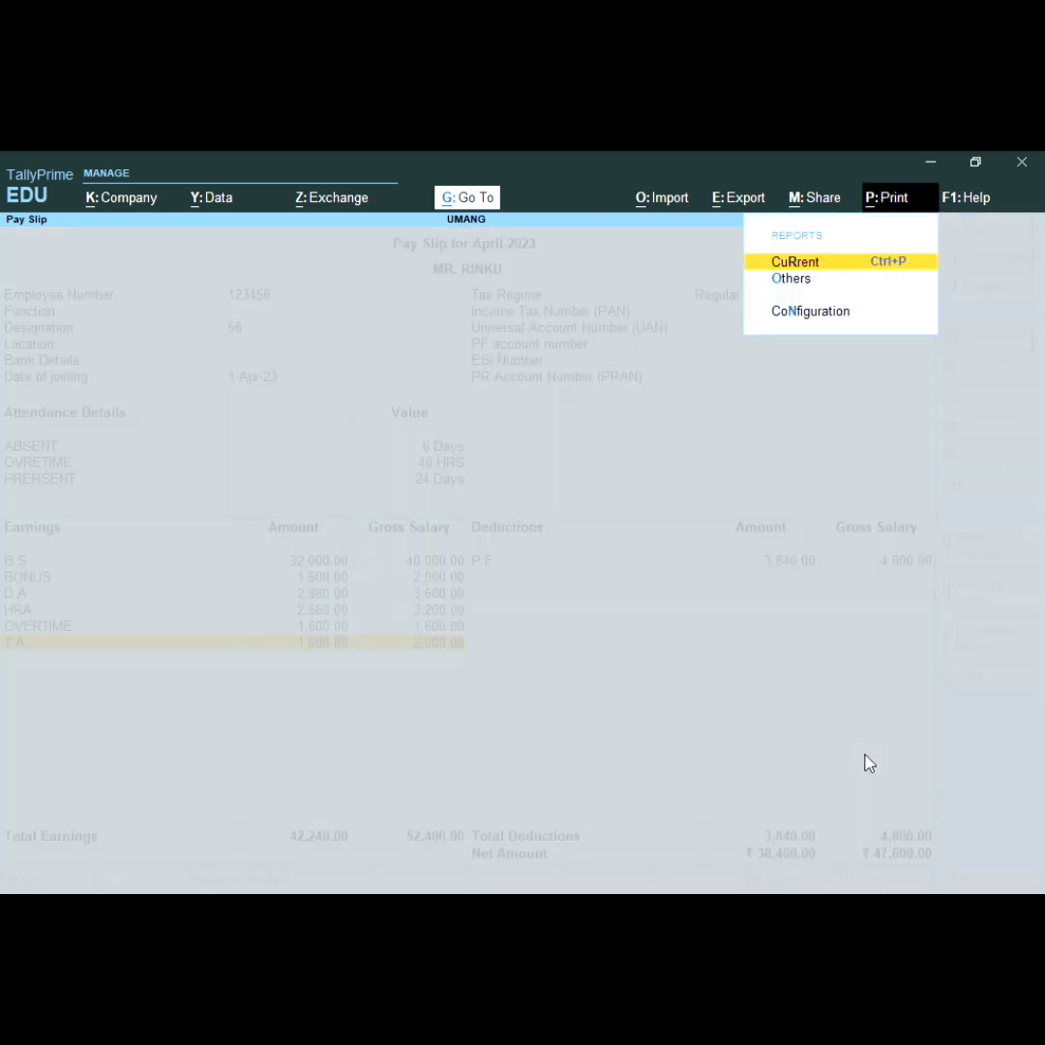
key("Return")
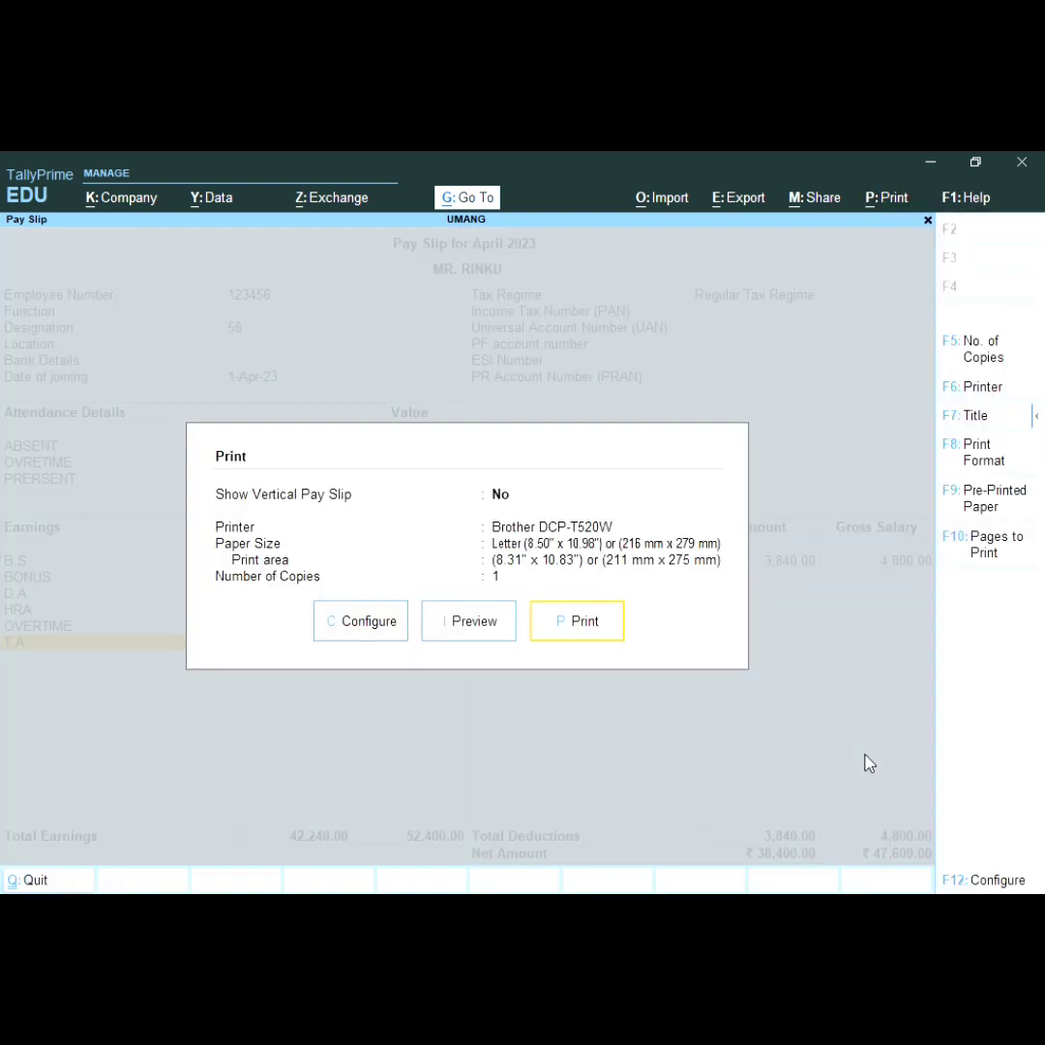
key("Left")
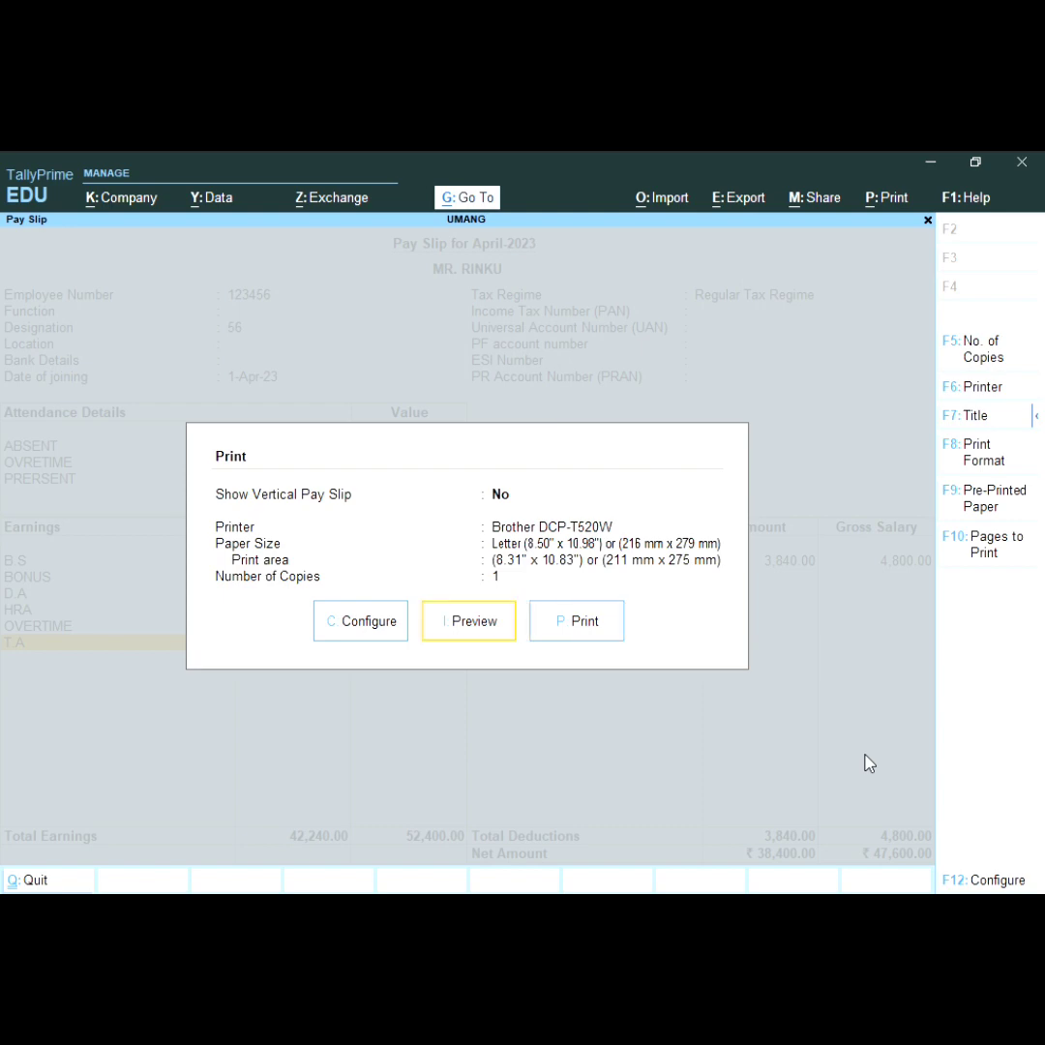
Step: Generate the pay slip print preview and zoom in to read it
key("Return")
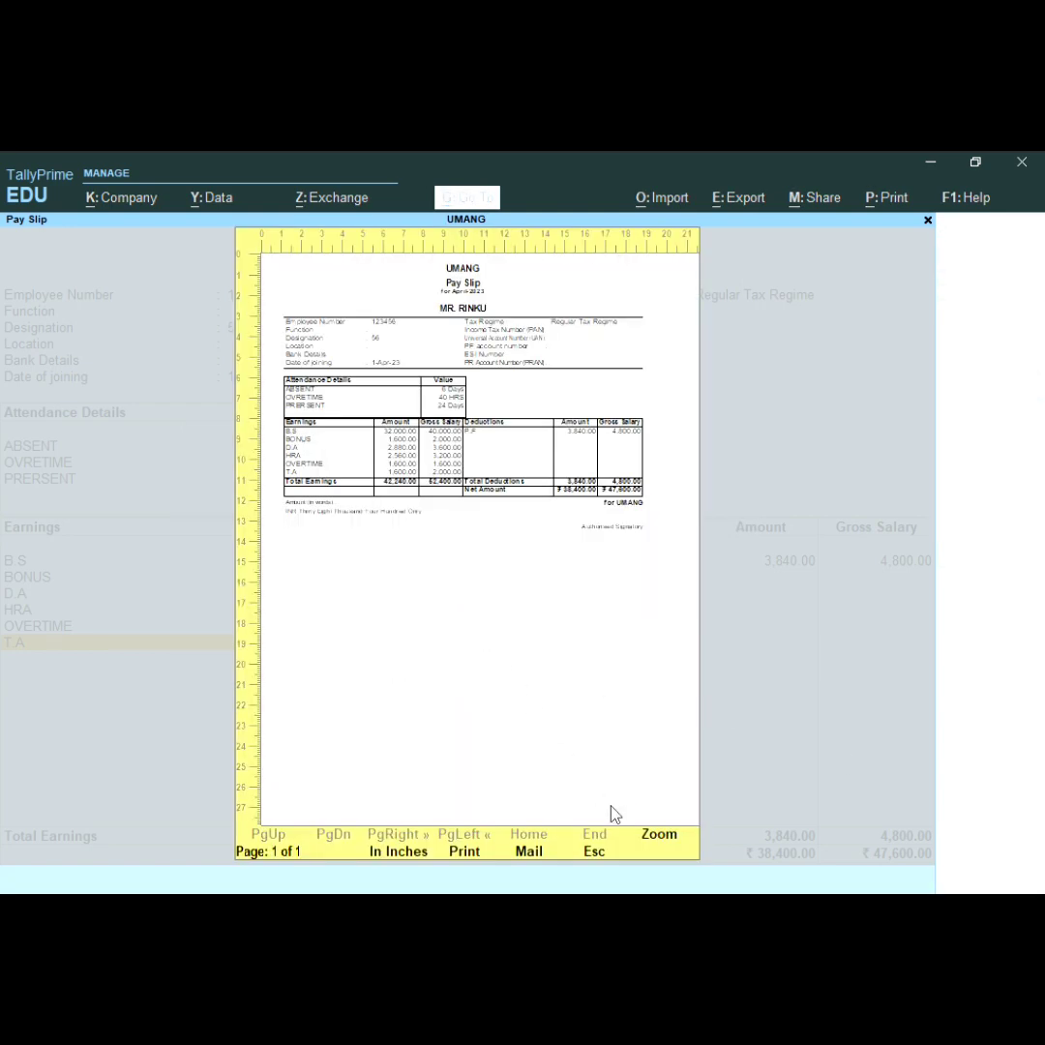
left_click(658, 838)
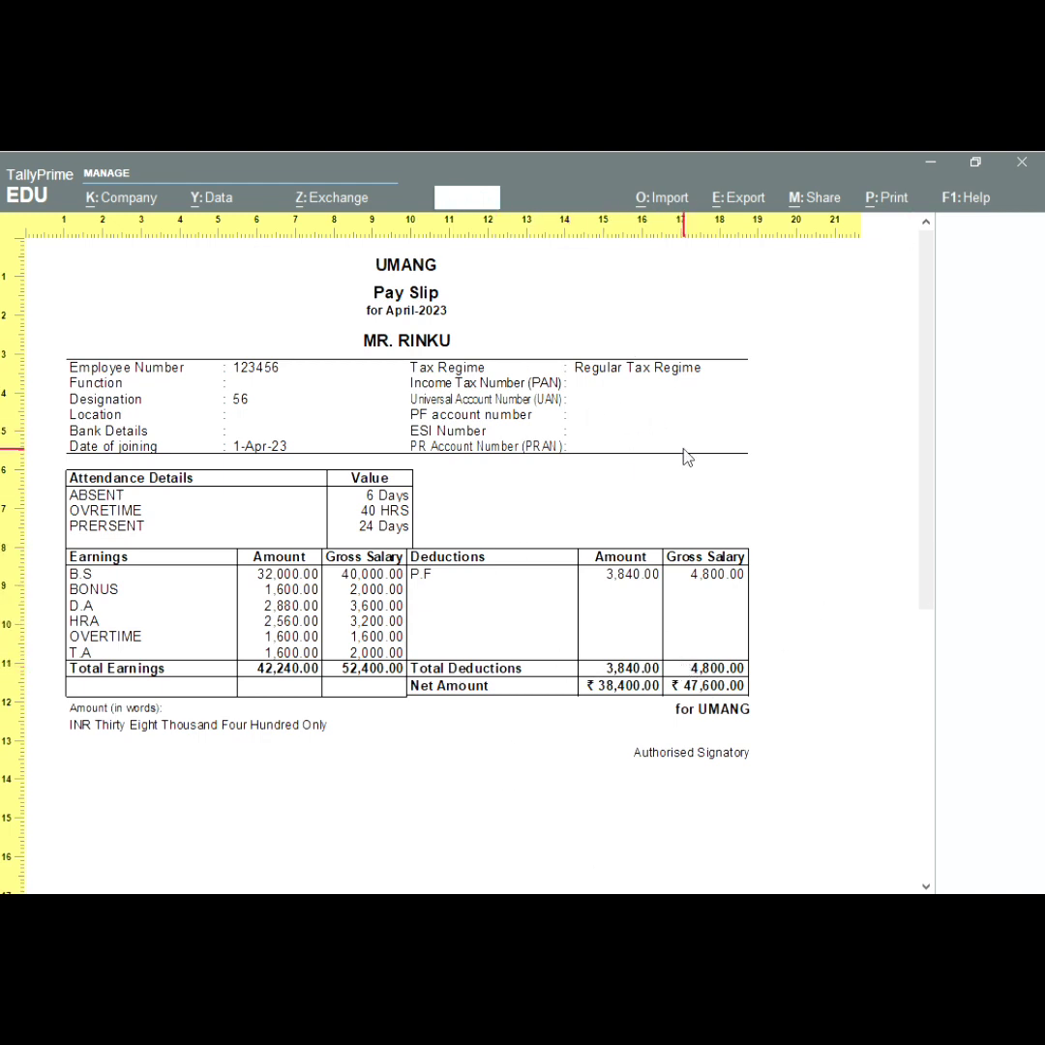
scroll(685, 449, "down", 1)
scroll(684, 449, "up", 1)
Step: Close the preview, the Print dialog and the Pay Slip report
key("Escape")
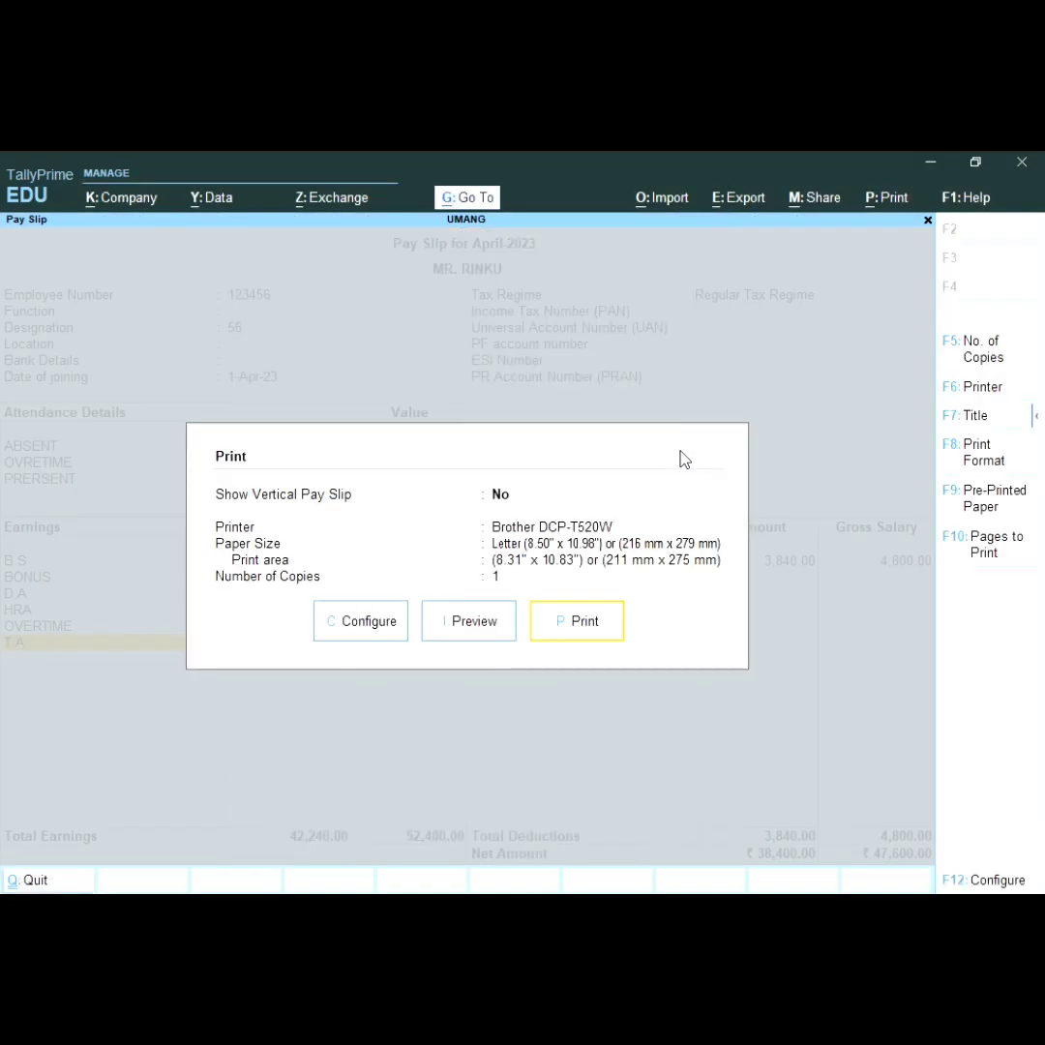
key("Escape")
key("Escape")
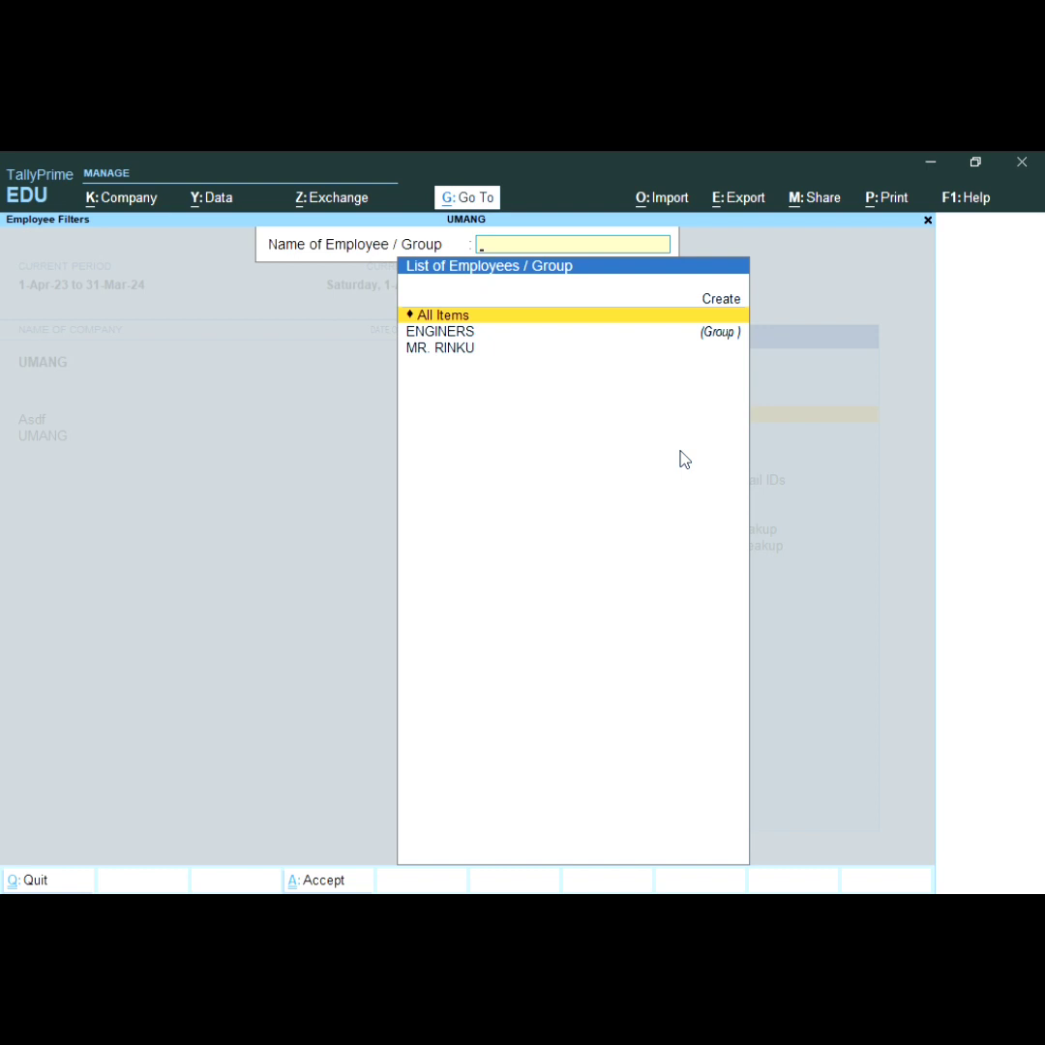
key("Escape")
key("Escape")
key("Escape")
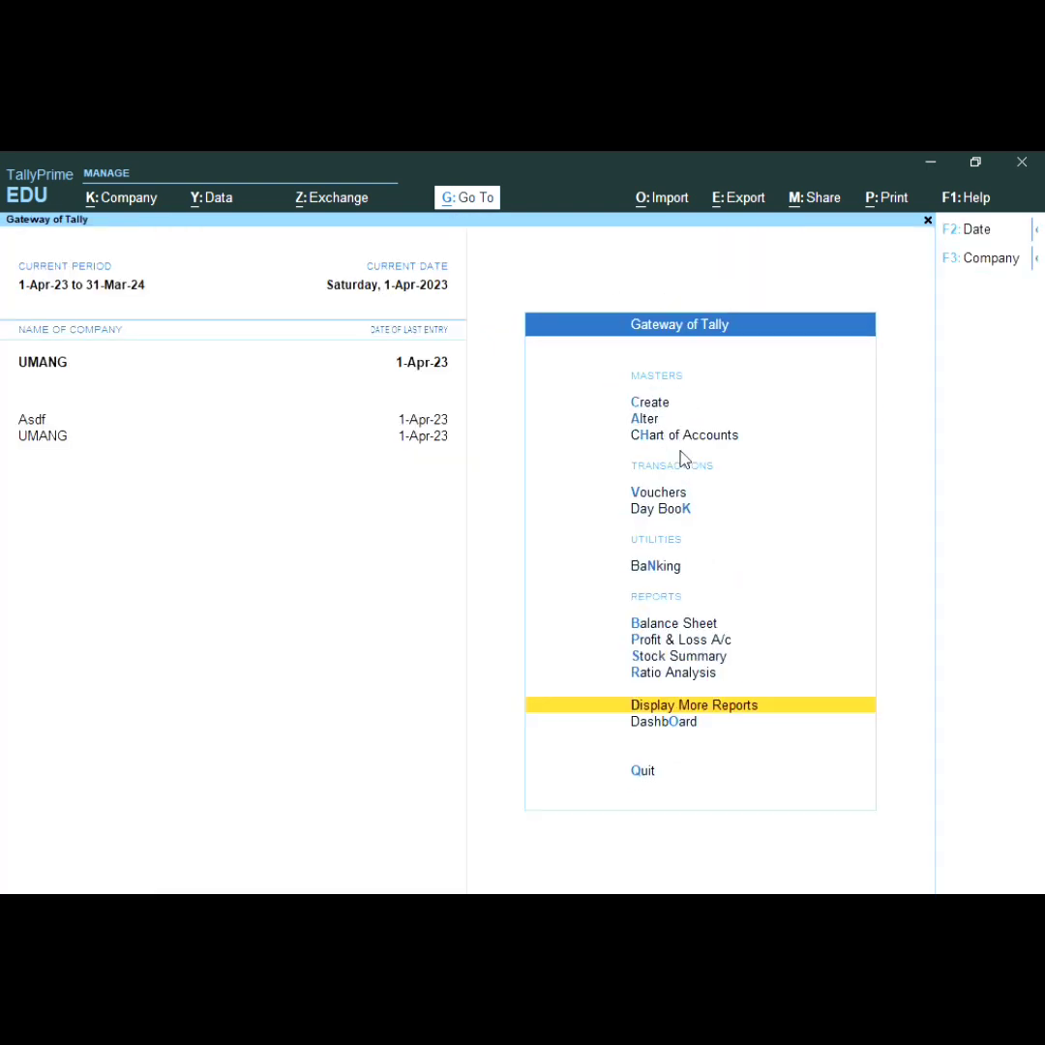
Step: Start a new Employee master from Create on Gateway of Tally
key("Up")
key("Up")
key("Up")
key("Up")
key("Up")
key("Up")
key("Up")
key("Up")
key("Up")
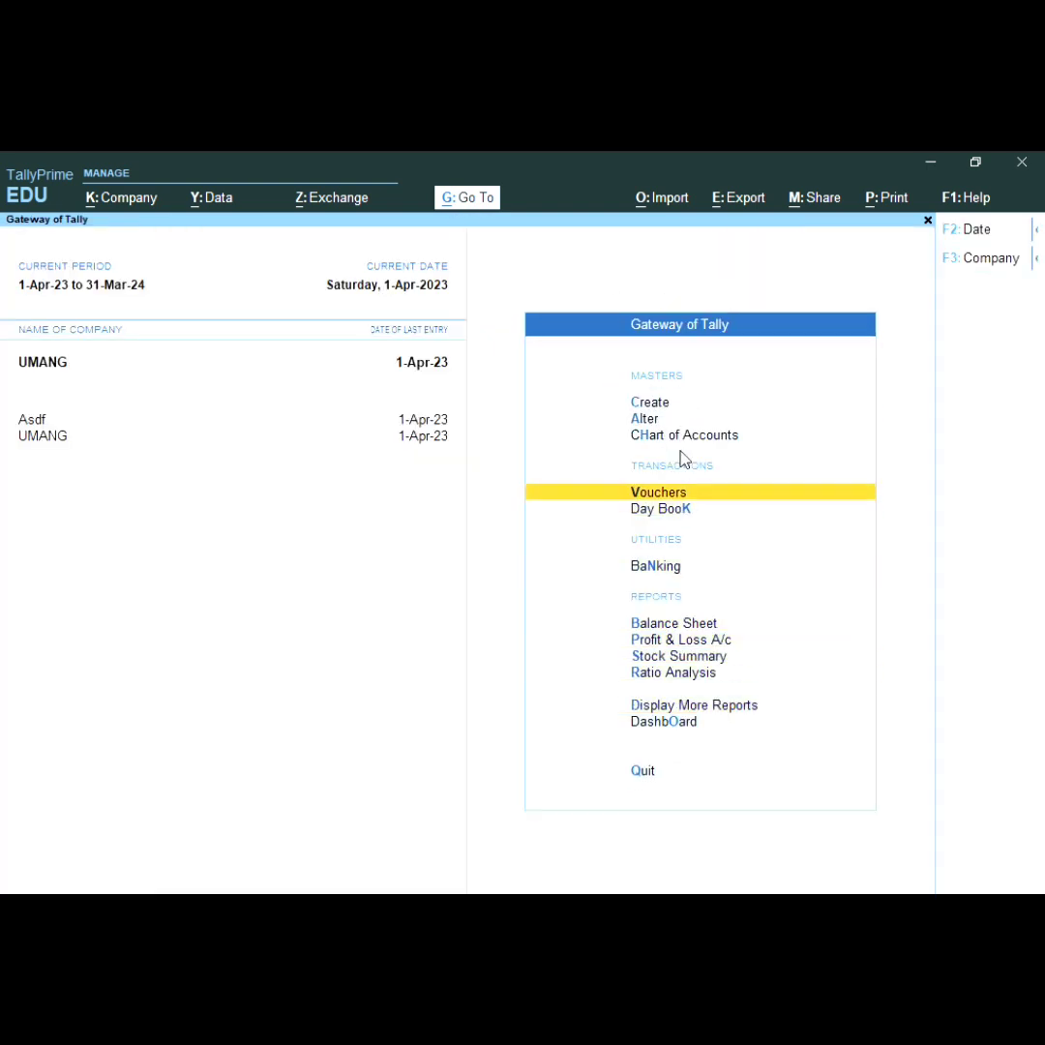
key("Up")
key("Return")
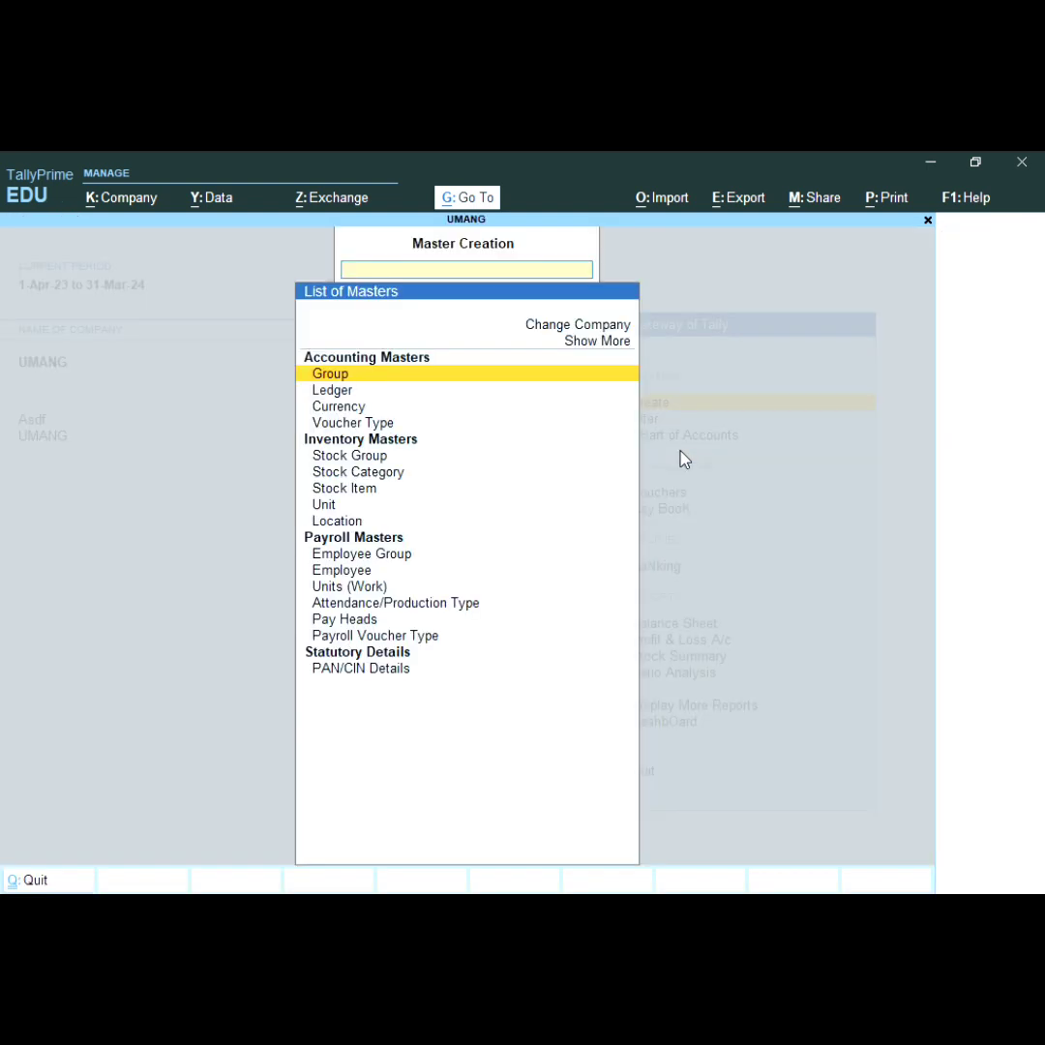
key("Down")
key("Down")
key("Down")
key("Down")
key("Down")
key("Down")
key("Down")
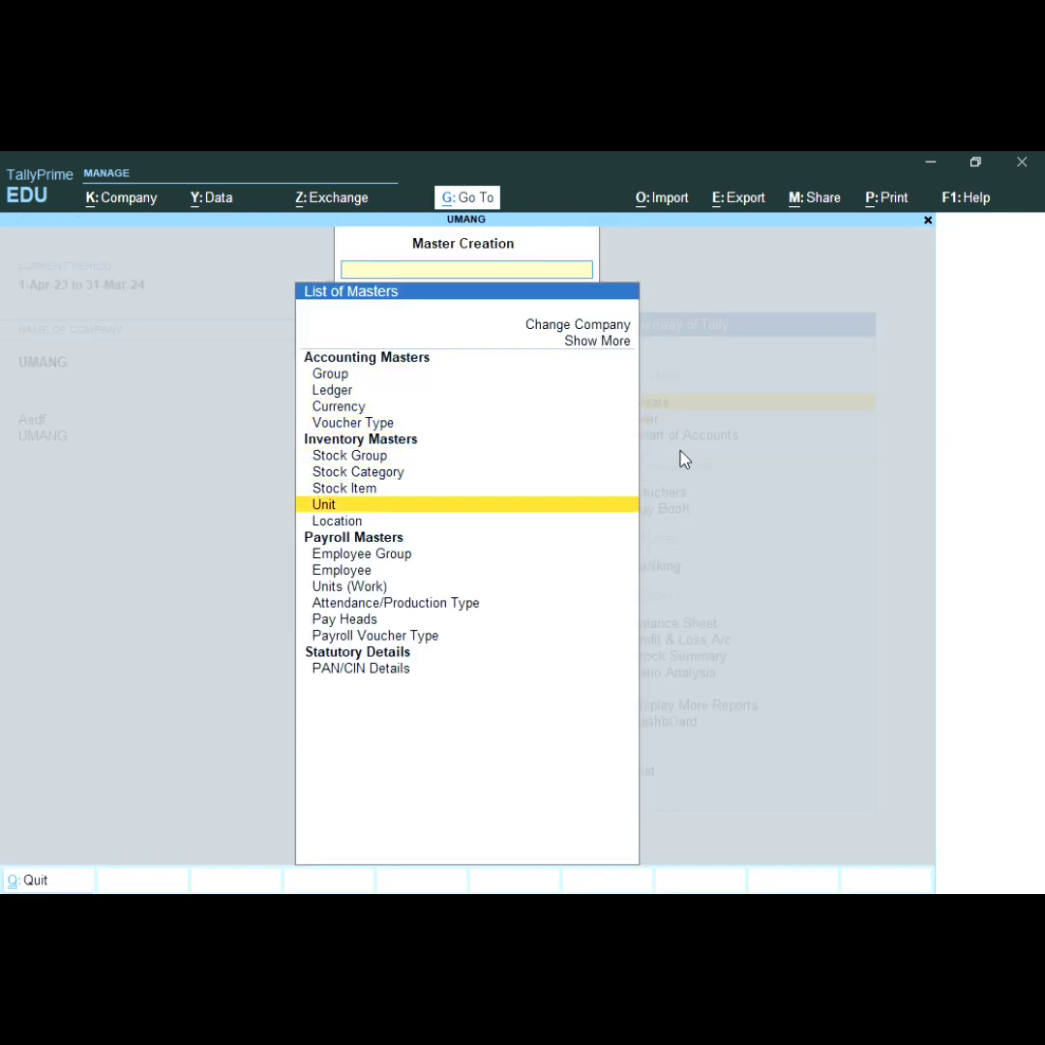
key("Return")
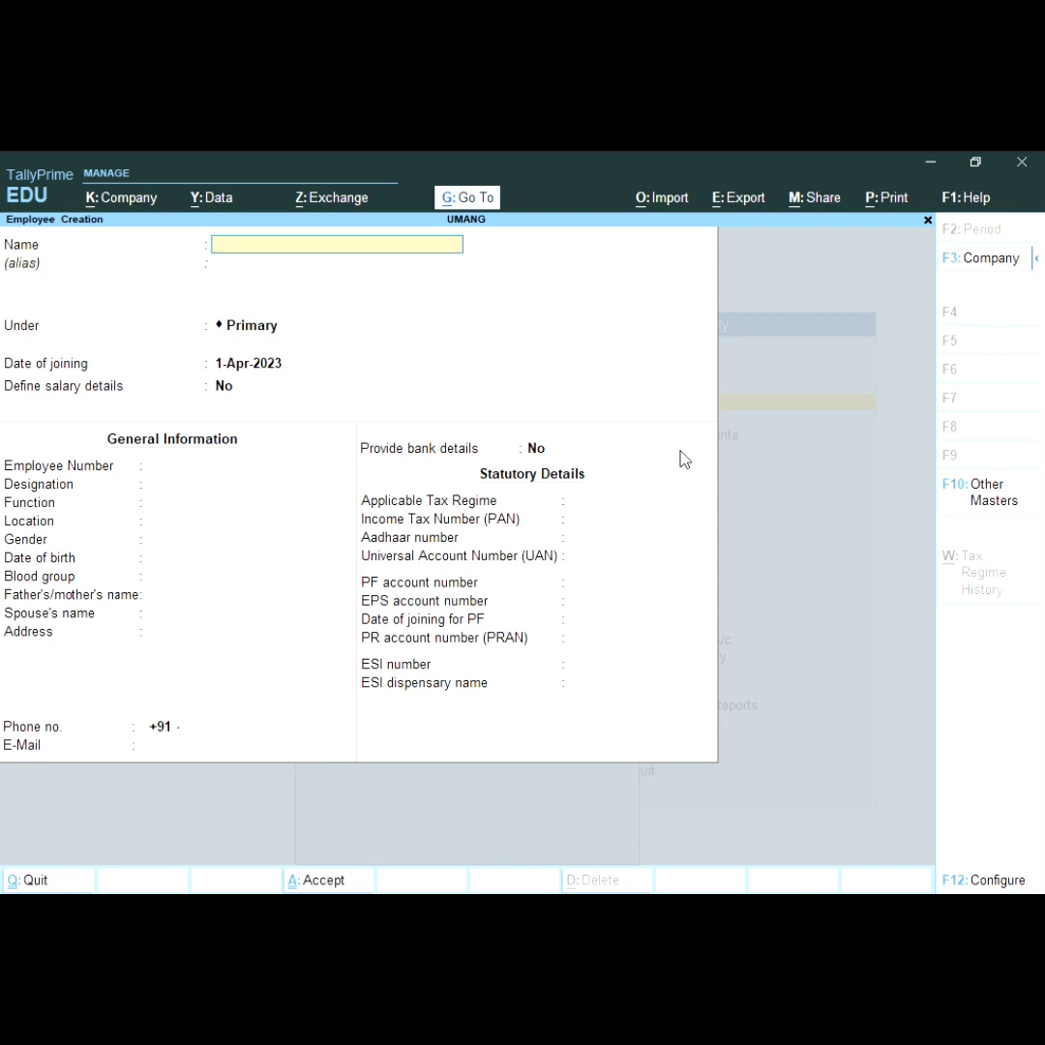
Step: Enter the employee's name, keep joining date 1-Apr-2023, and return to the Under field
type("AVINASH")
key("Return")
key("Return")
key("Return")
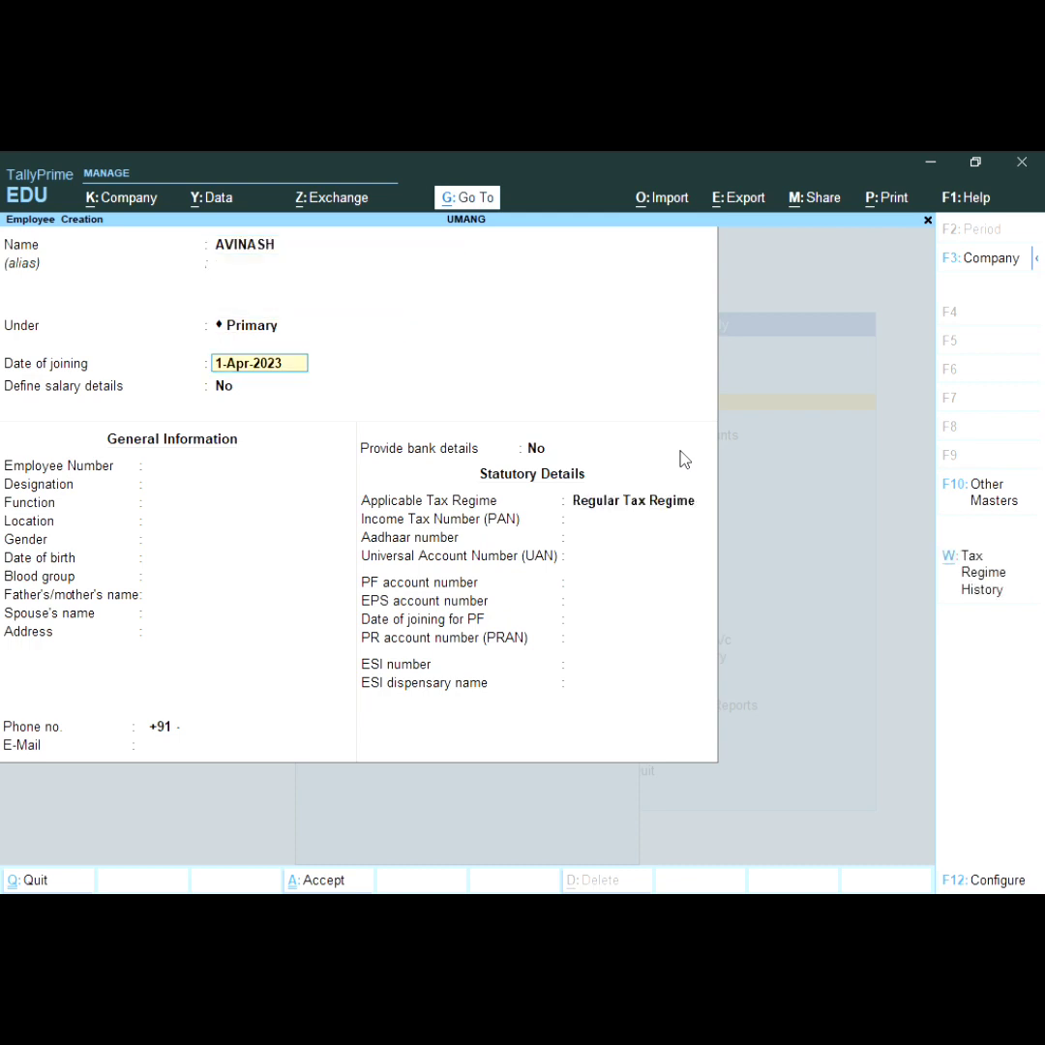
key("Up")
key("Down")
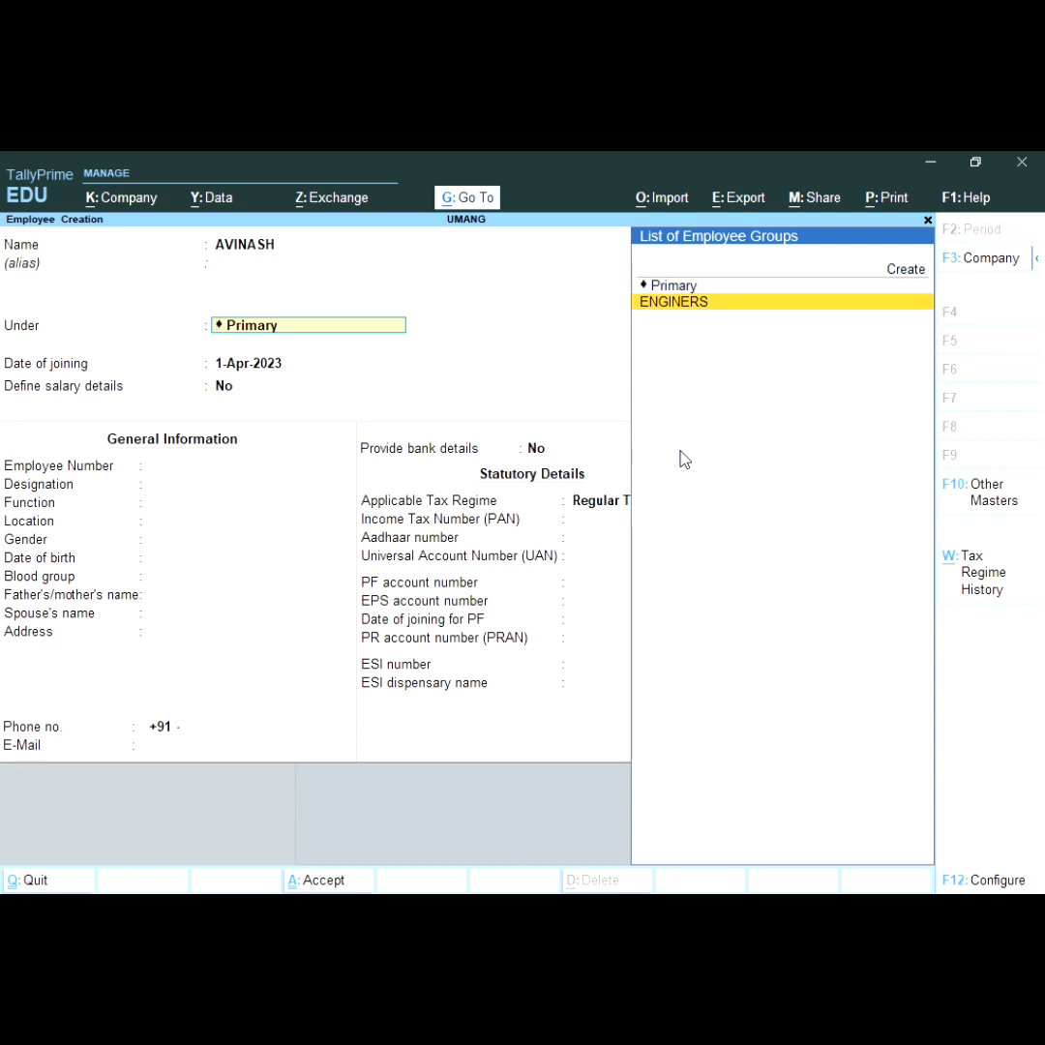
Step: Create a new employee group COMPUTER under Primary from the Under field
key("alt+c")
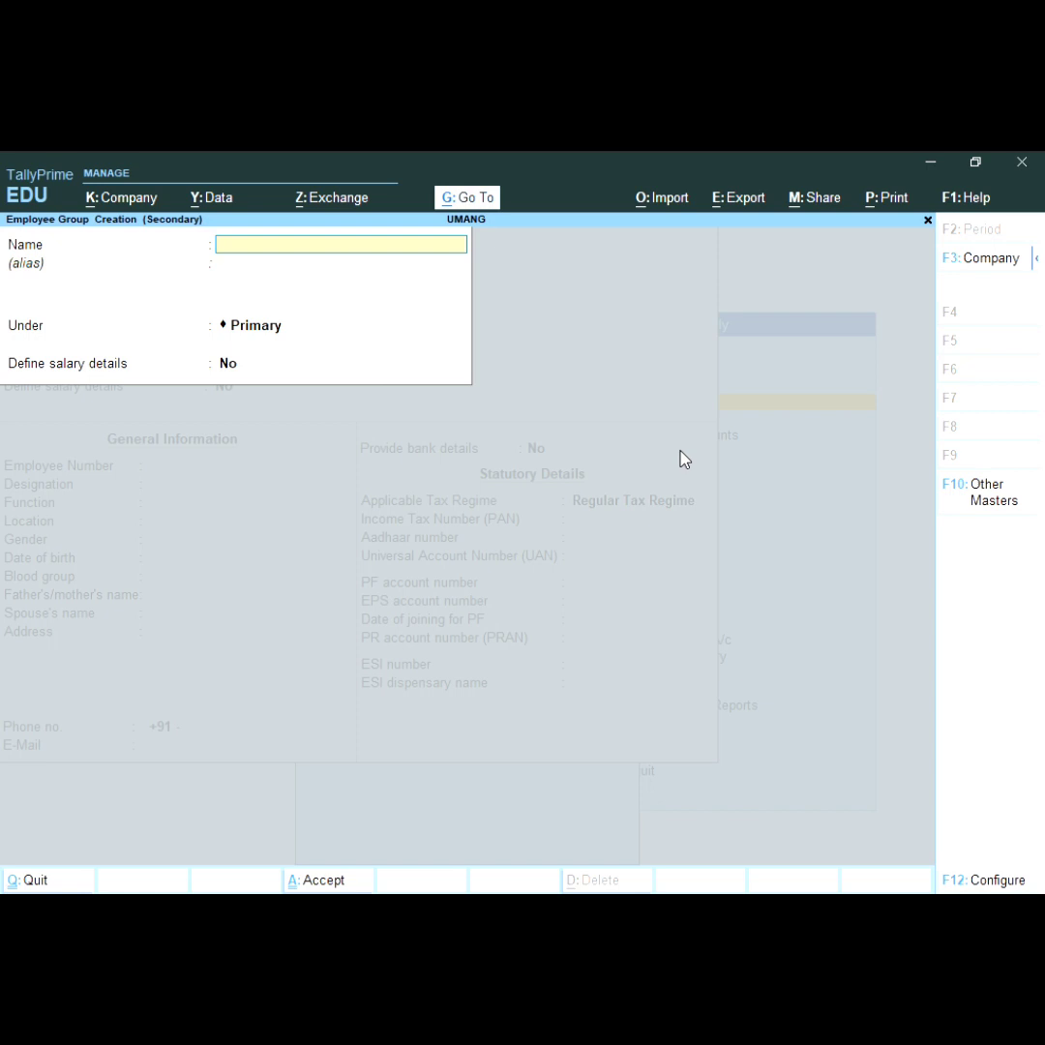
type("COMPUTER")
key("Return")
key("Return")
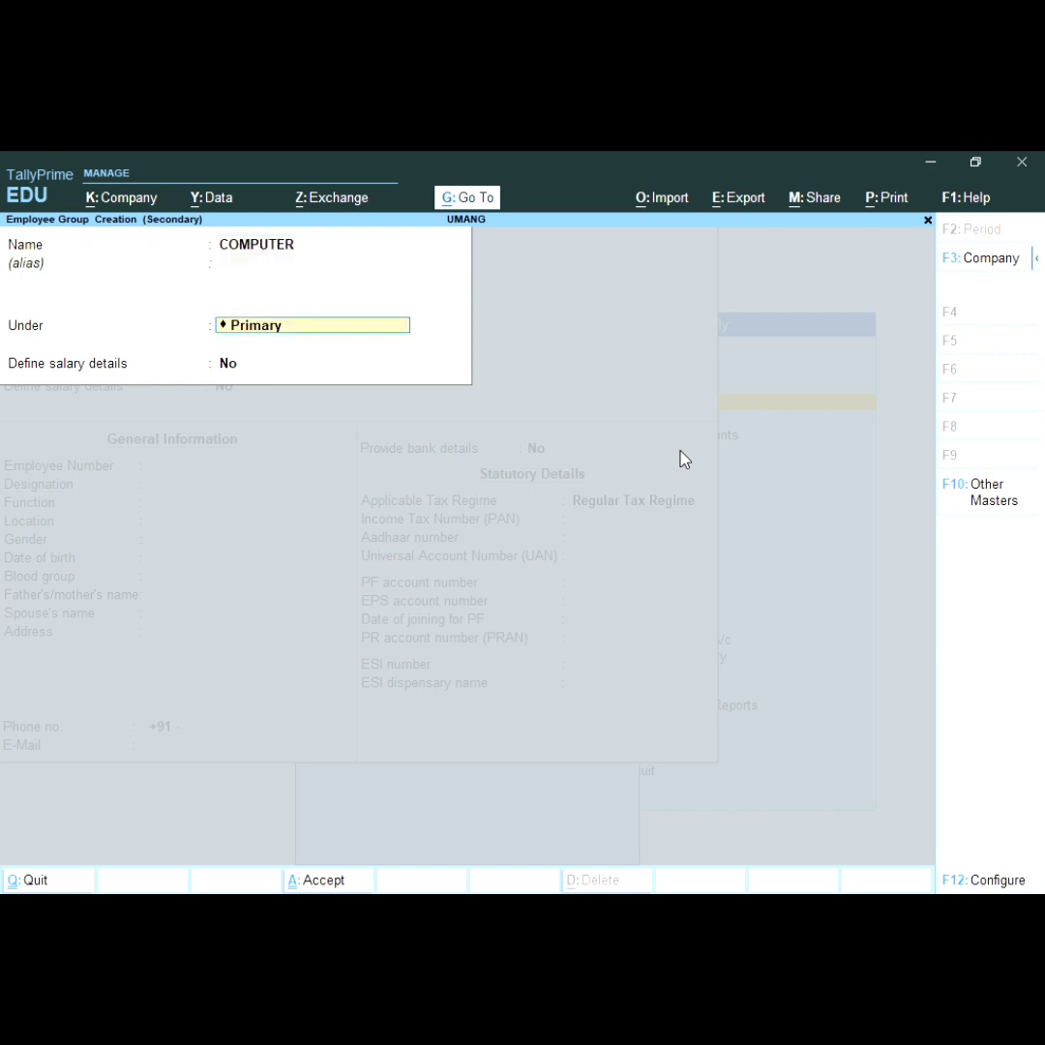
key("Return")
key("Return")
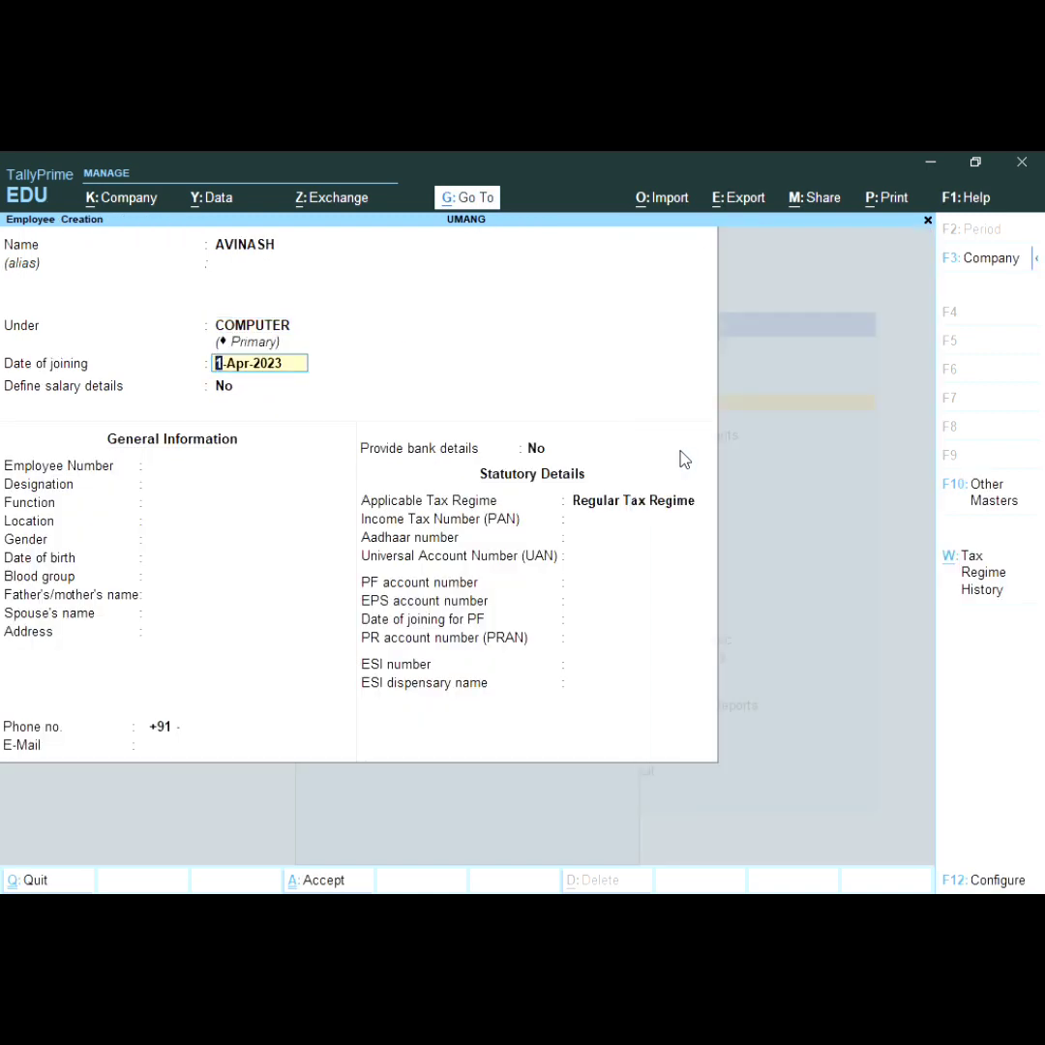
Step: Turn on salary details and add B.S at 50,000 per month
key("Return")
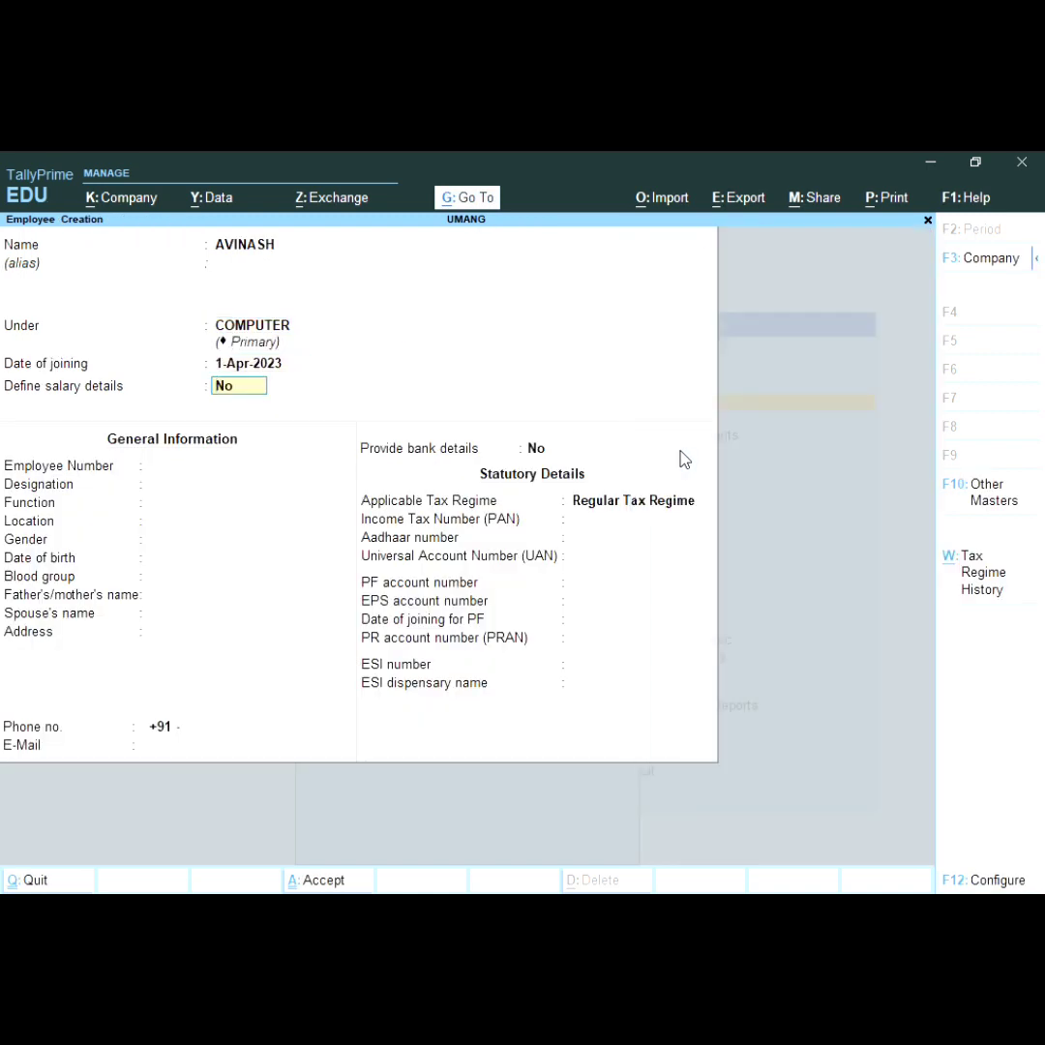
type("y")
key("Return")
key("Down")
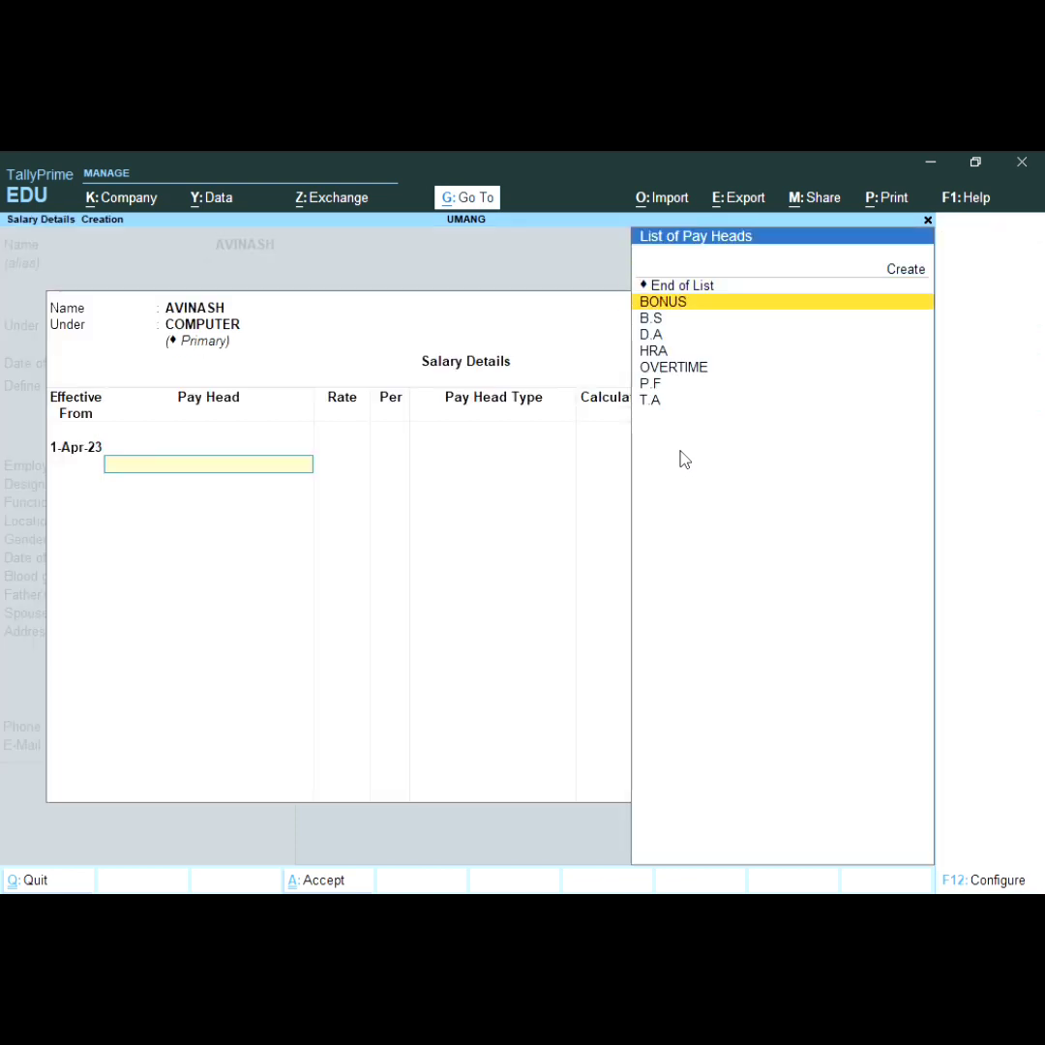
key("Down")
key("Return")
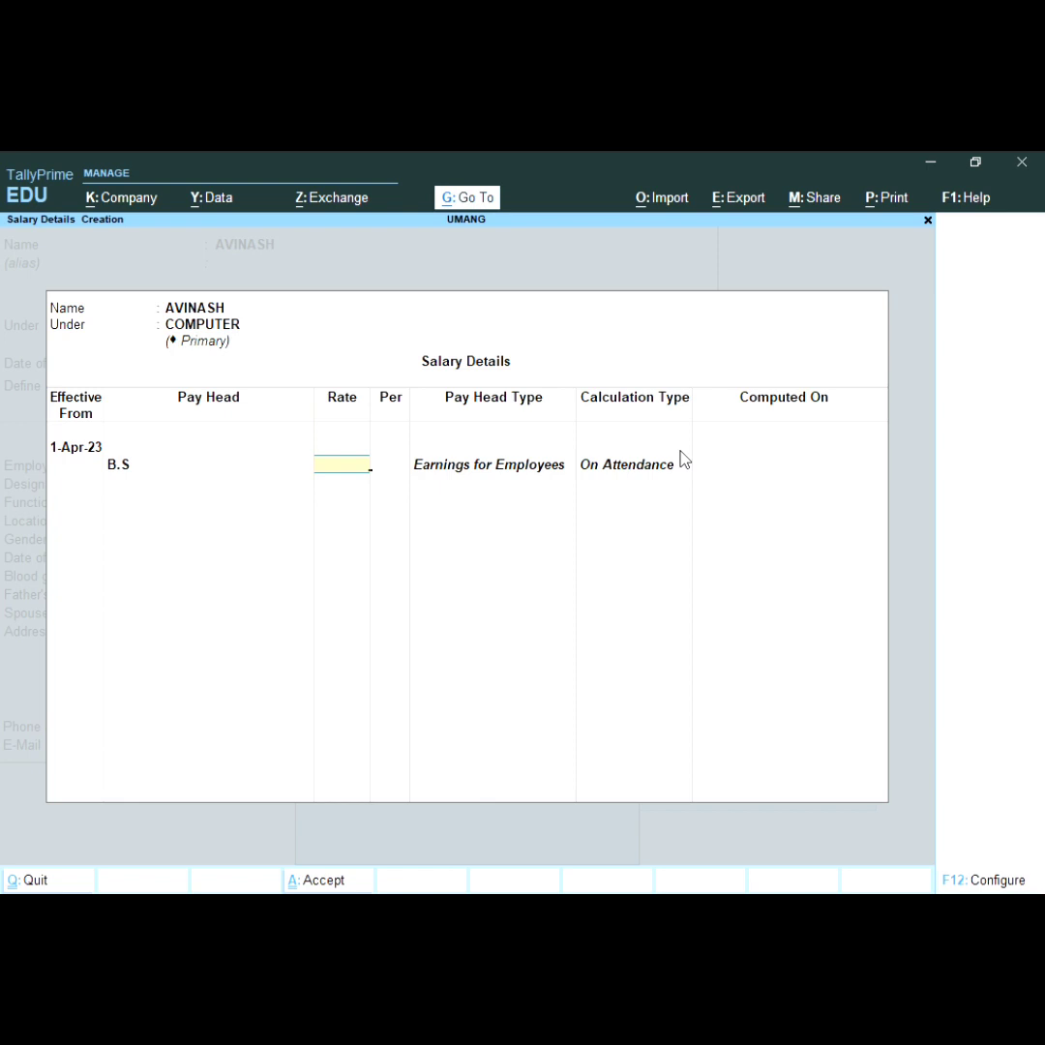
type("50000")
key("Return")
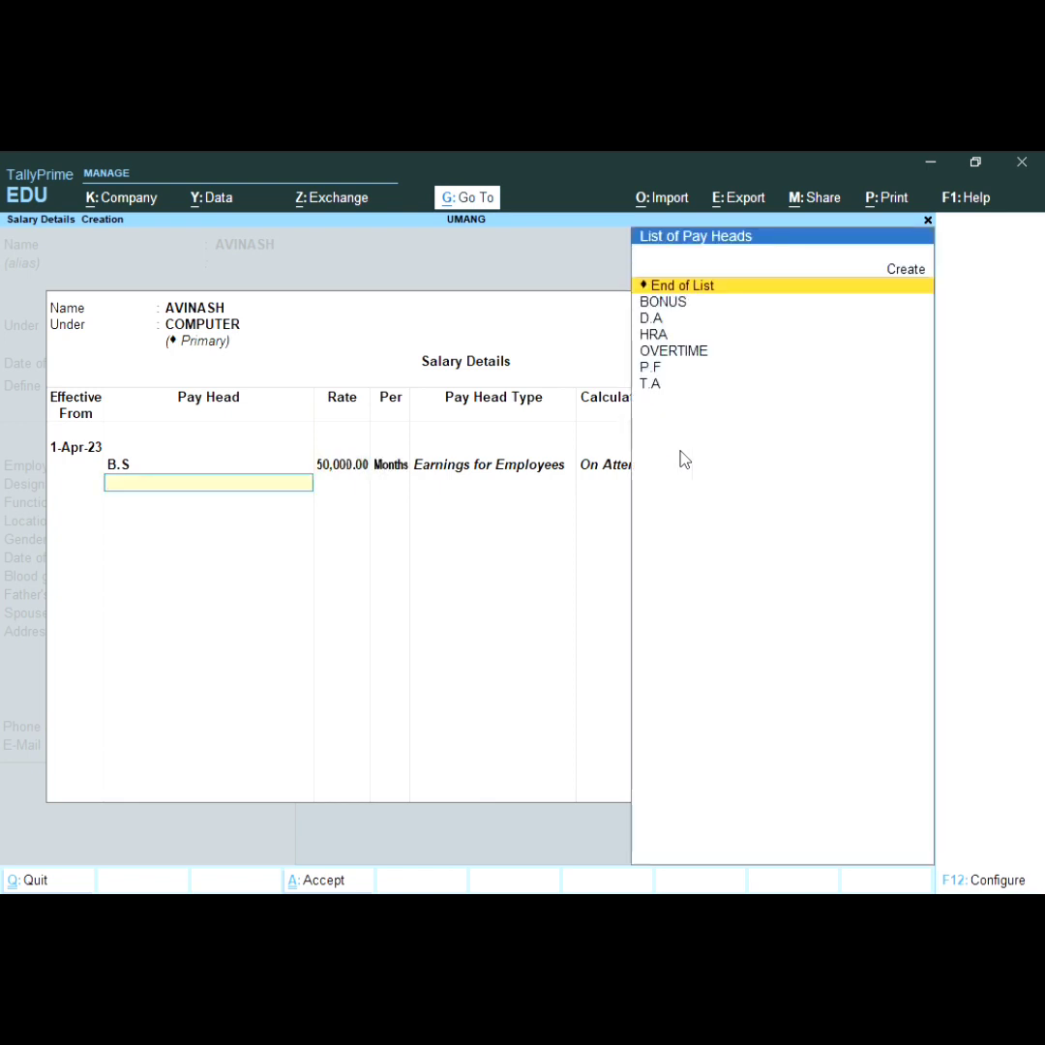
Step: Add BONUS, D.A and HRA pay heads to the salary details
key("Down")
key("Return")
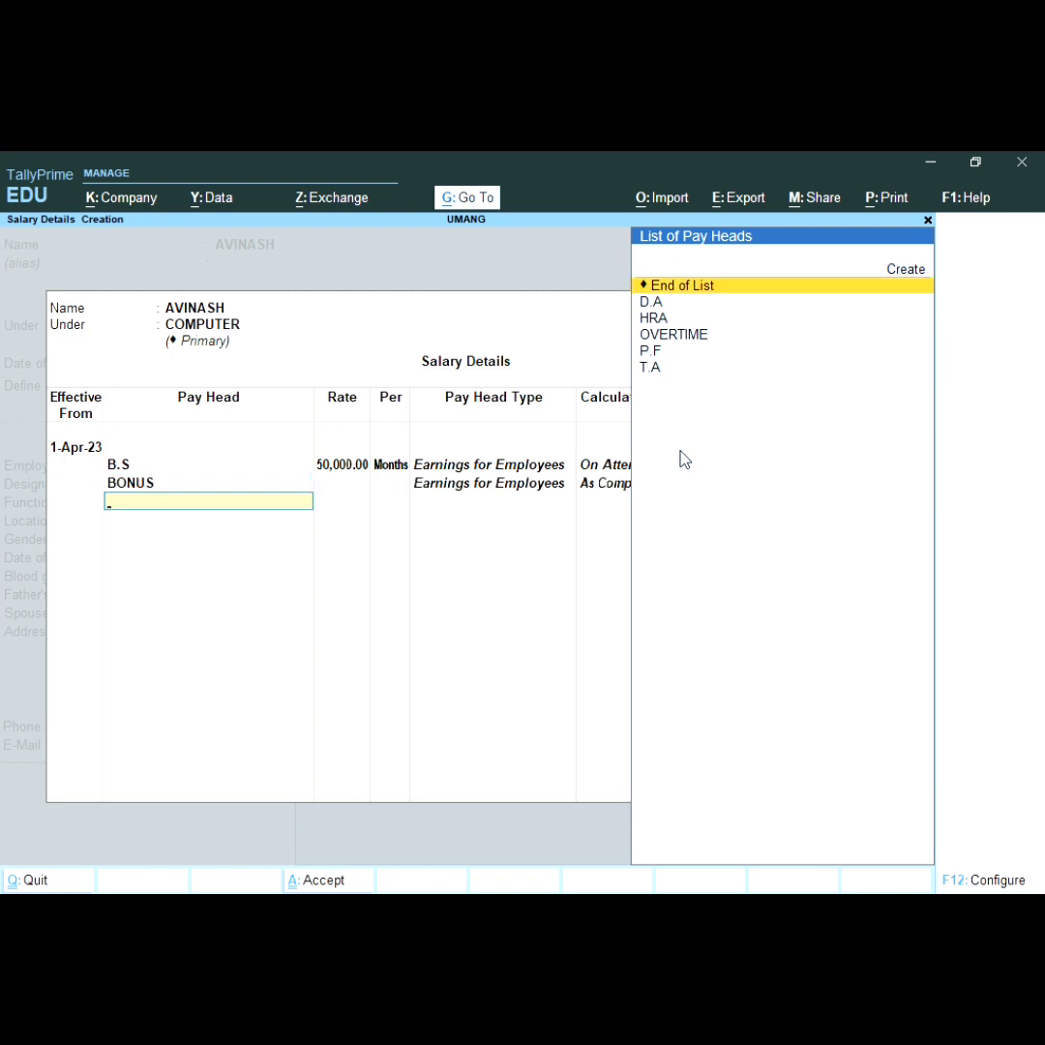
key("Down")
key("Return")
key("Down")
key("Return")
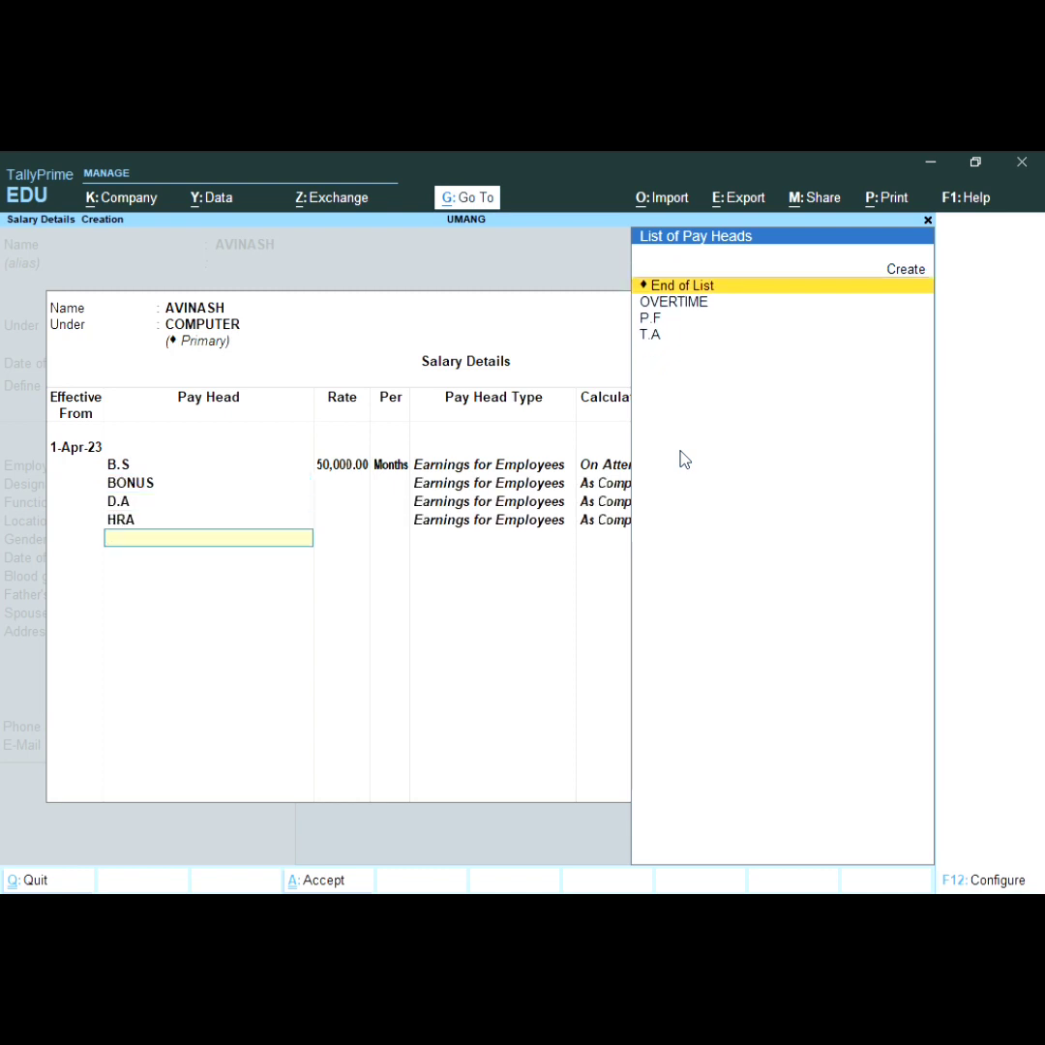
Step: Add OVERTIME at 100 per HRS, then P.F and T.A, and finish the salary list
key("Down")
key("Return")
type("100")
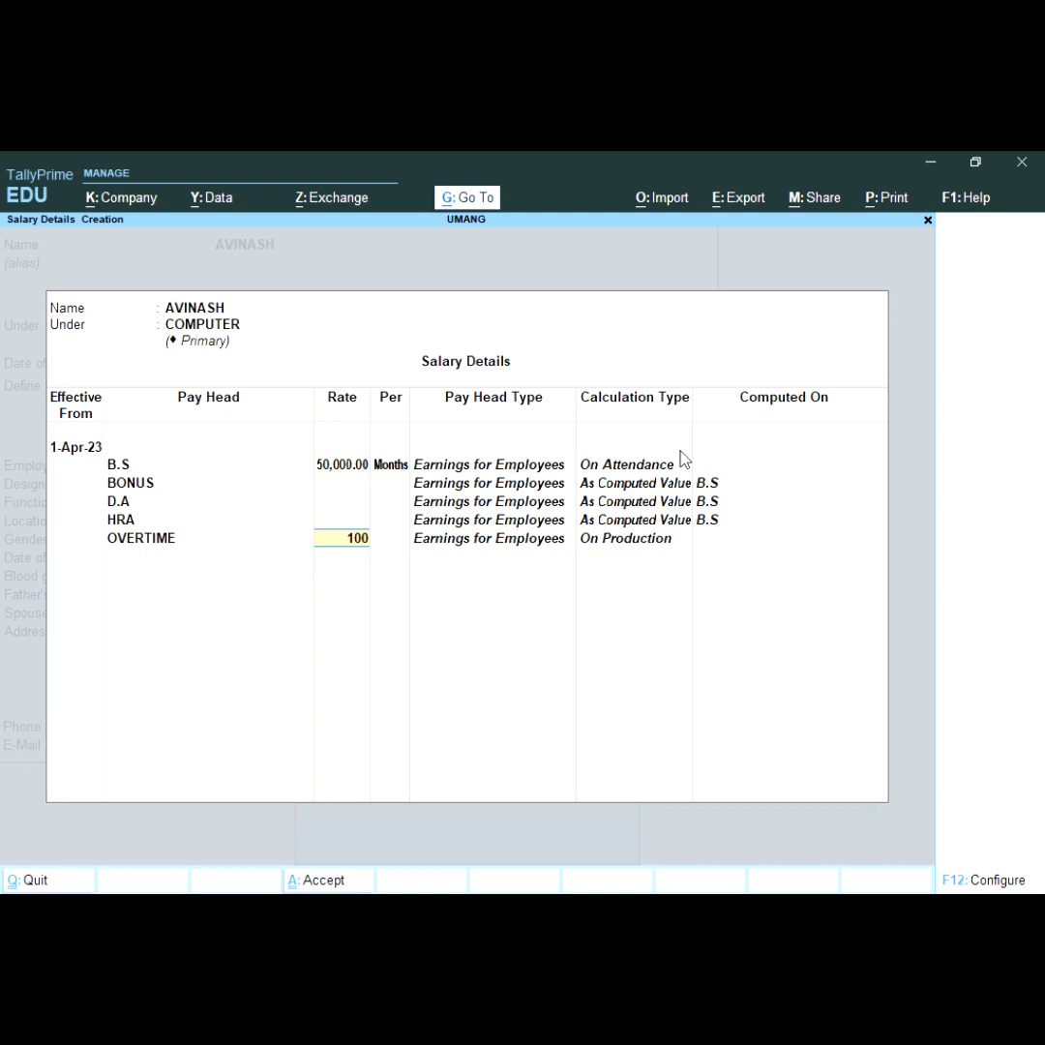
key("Return")
key("Return")
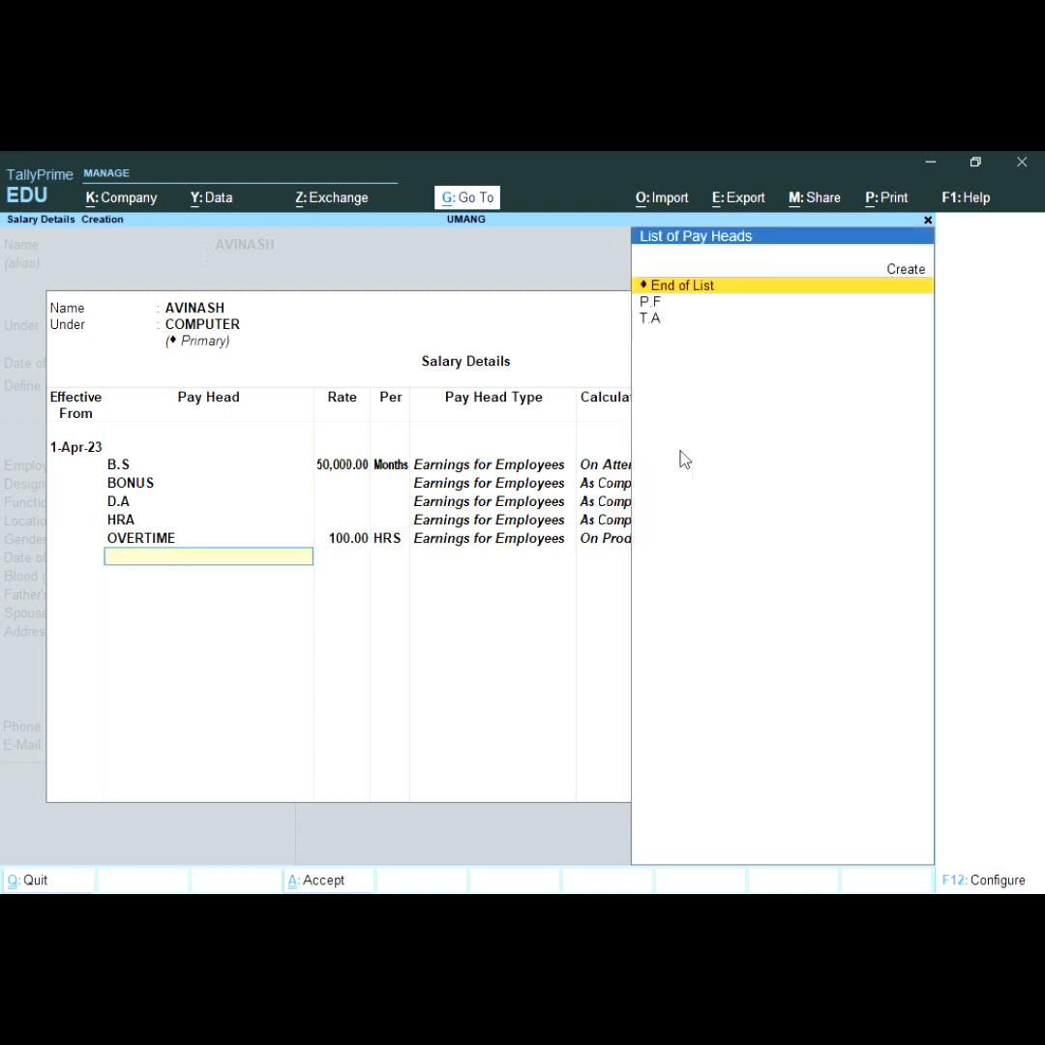
key("Down")
key("Down")
key("Up")
key("Return")
key("Down")
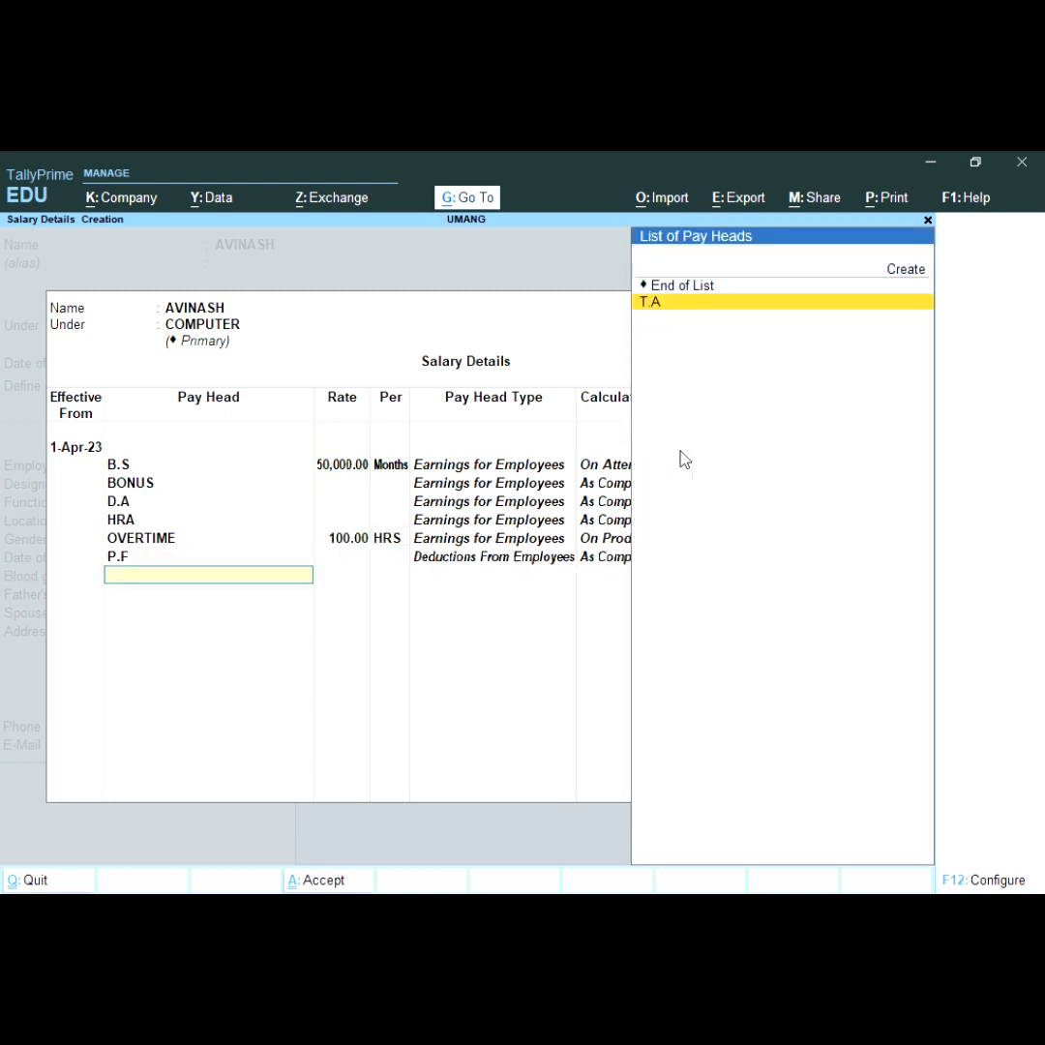
key("Return")
key("Return")
key("Return")
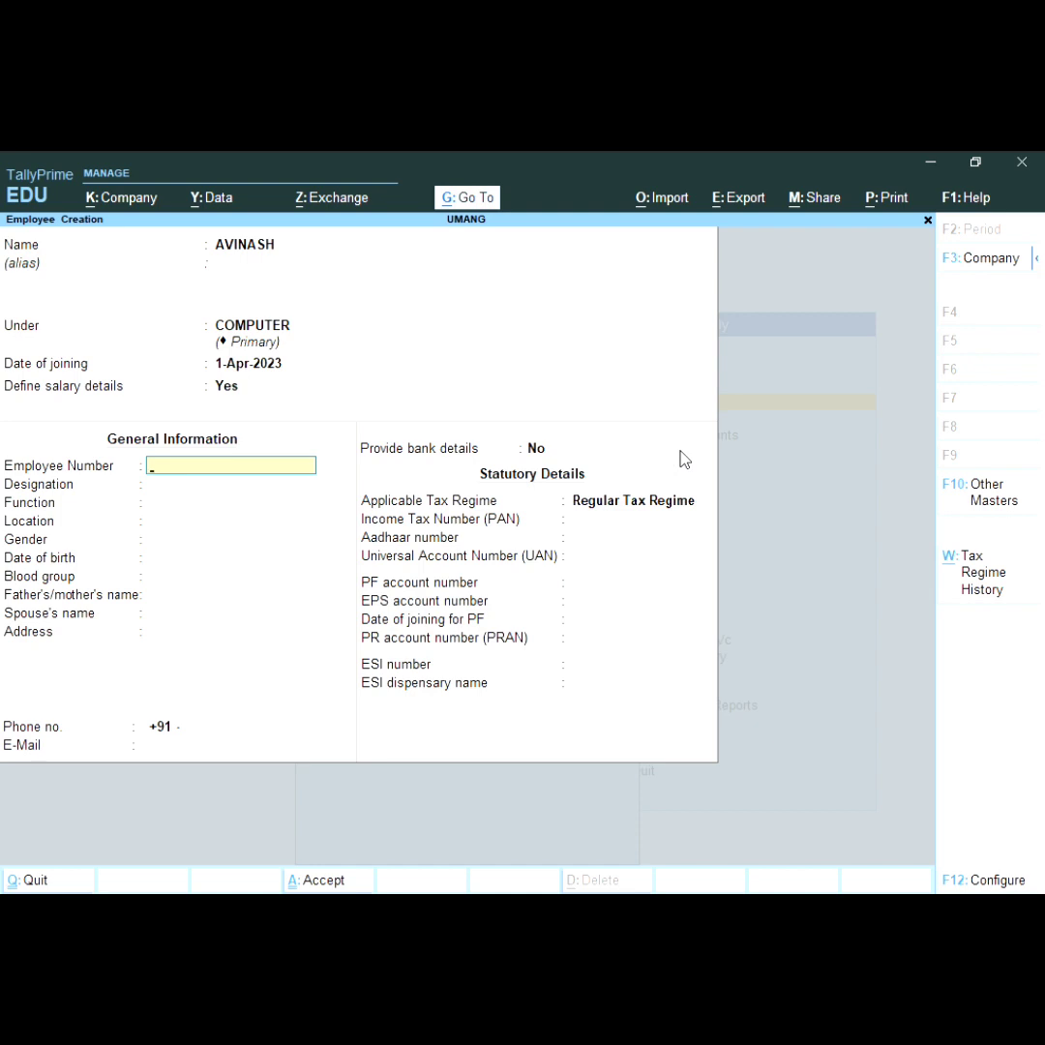
Step: Enter the employee number, designation 321 and location UP
key("Return")
key("BackSpace")
type("906093")
key("Return")
type("321")
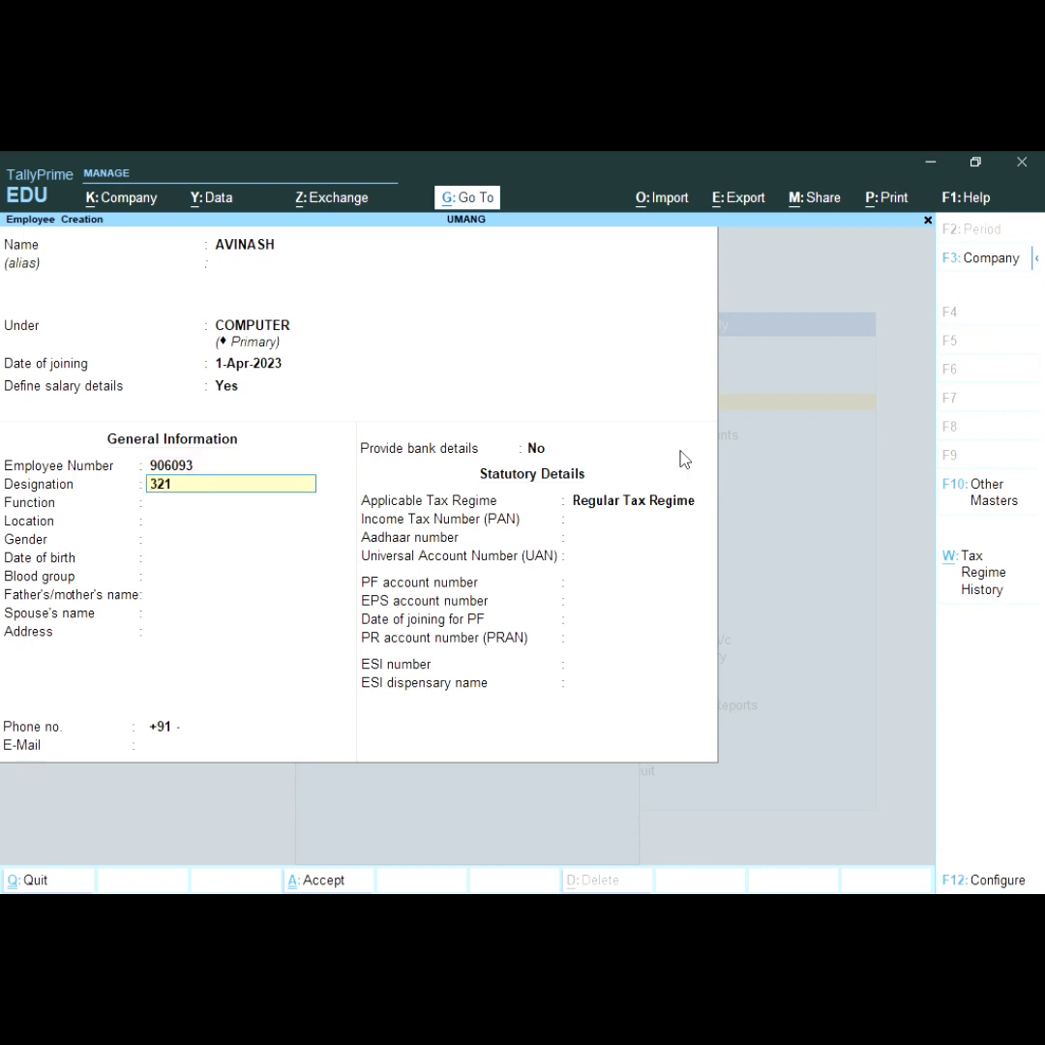
key("Return")
key("Return")
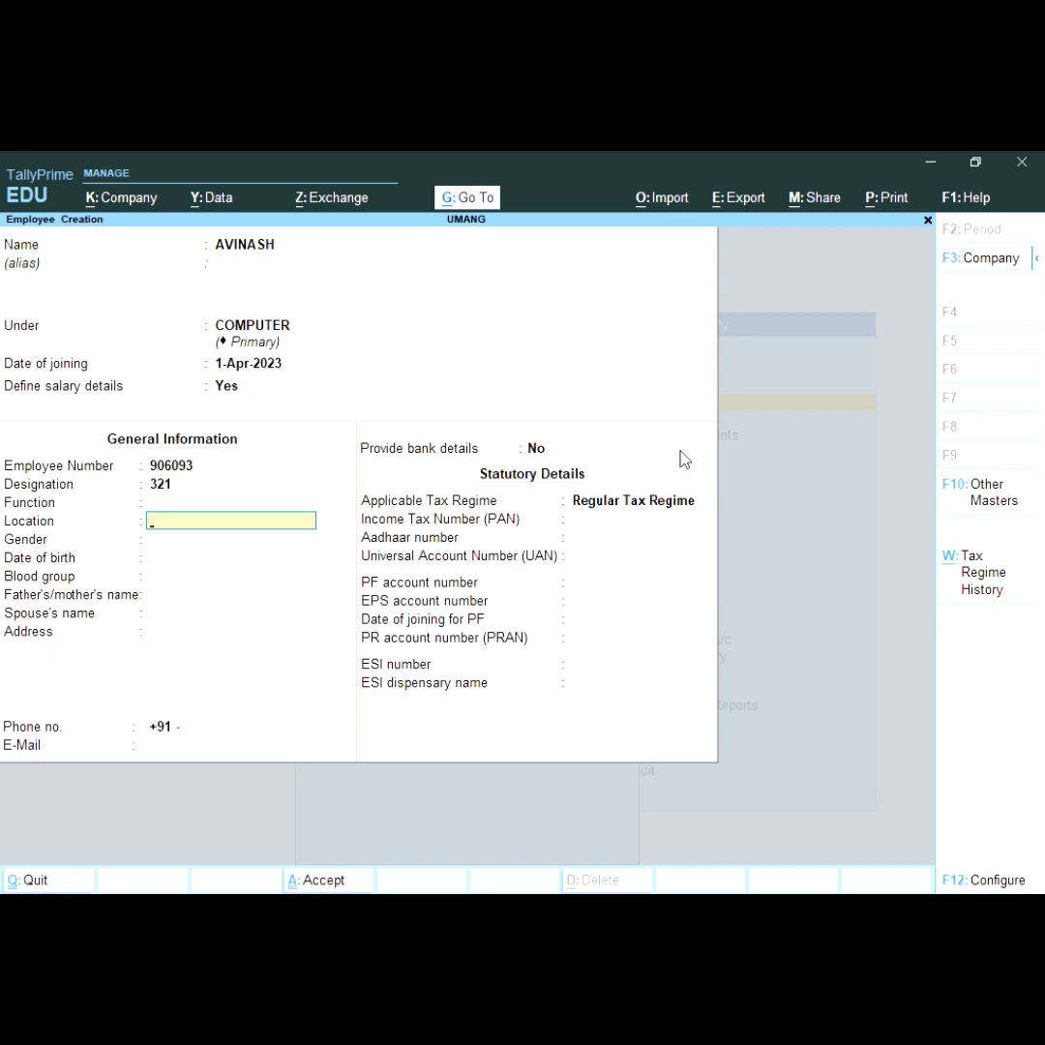
type("UP")
key("Return")
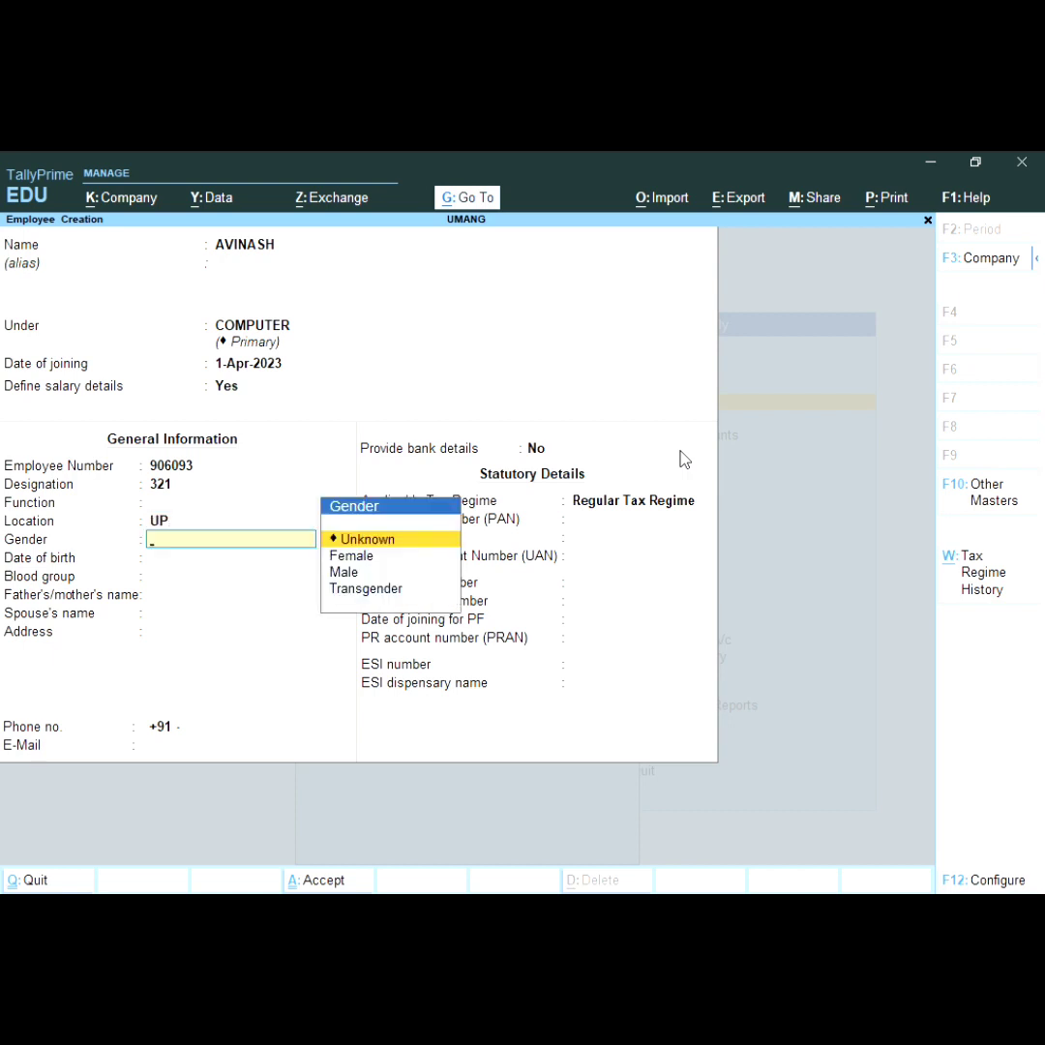
Step: Set gender to Male and blood group to B Positive
key("Down")
key("Down")
key("Return")
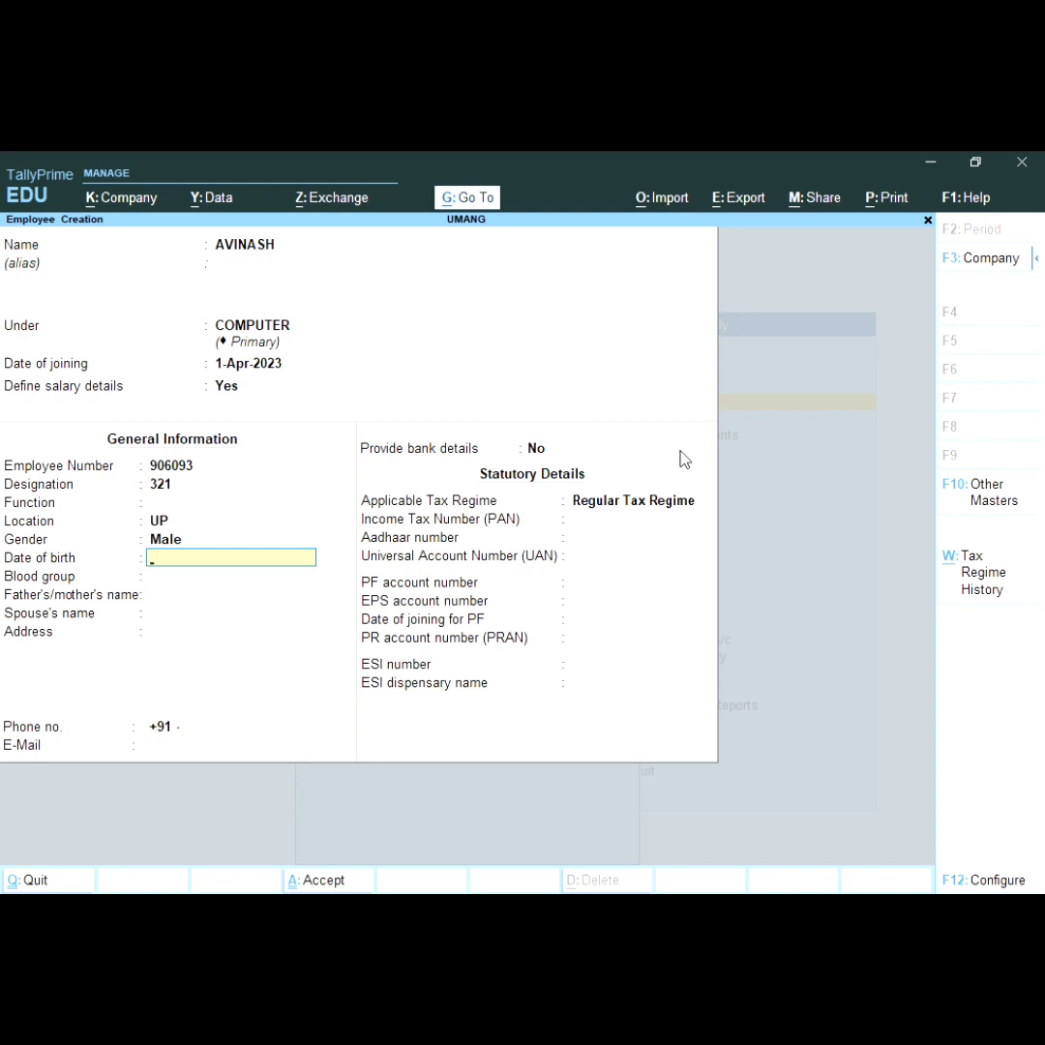
key("Return")
key("Return")
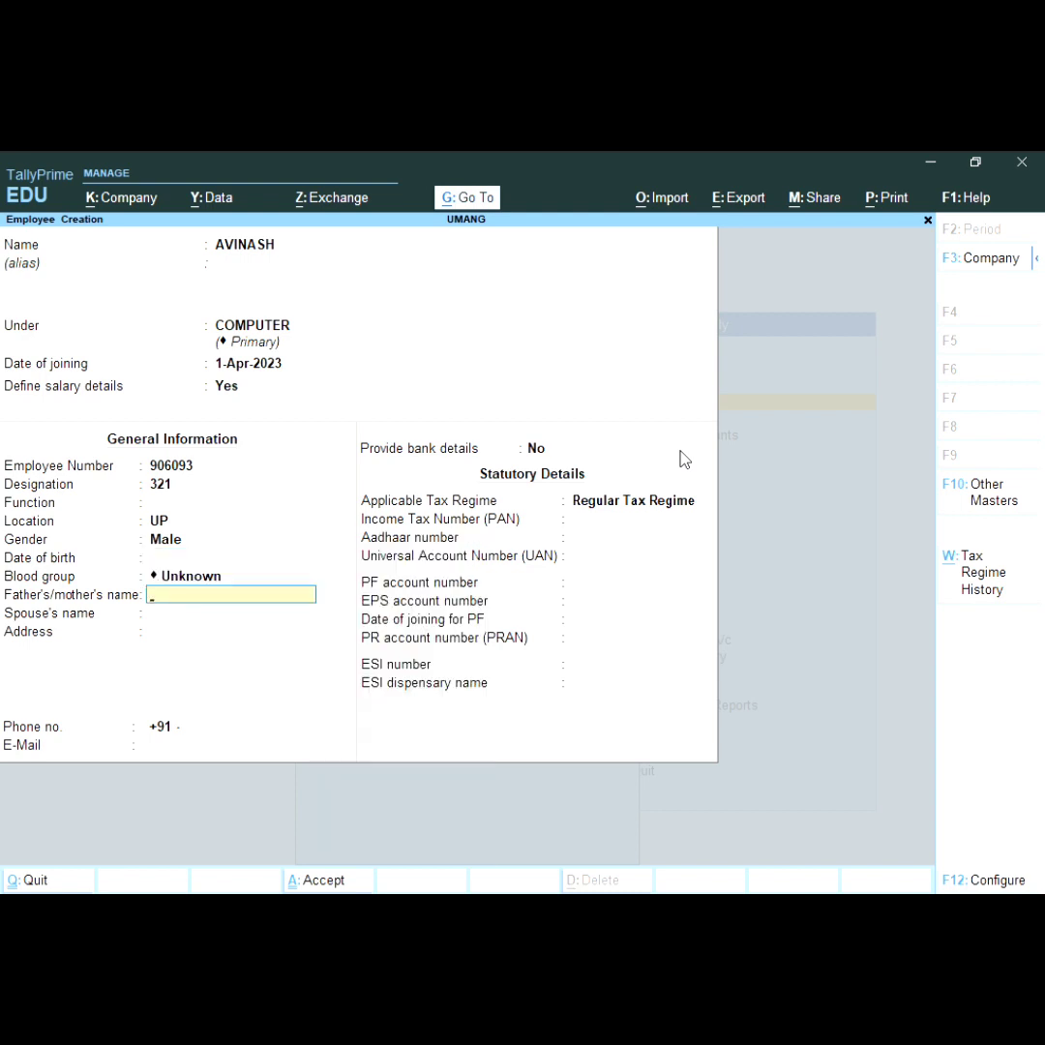
key("BackSpace")
key("Down")
key("Down")
key("Down")
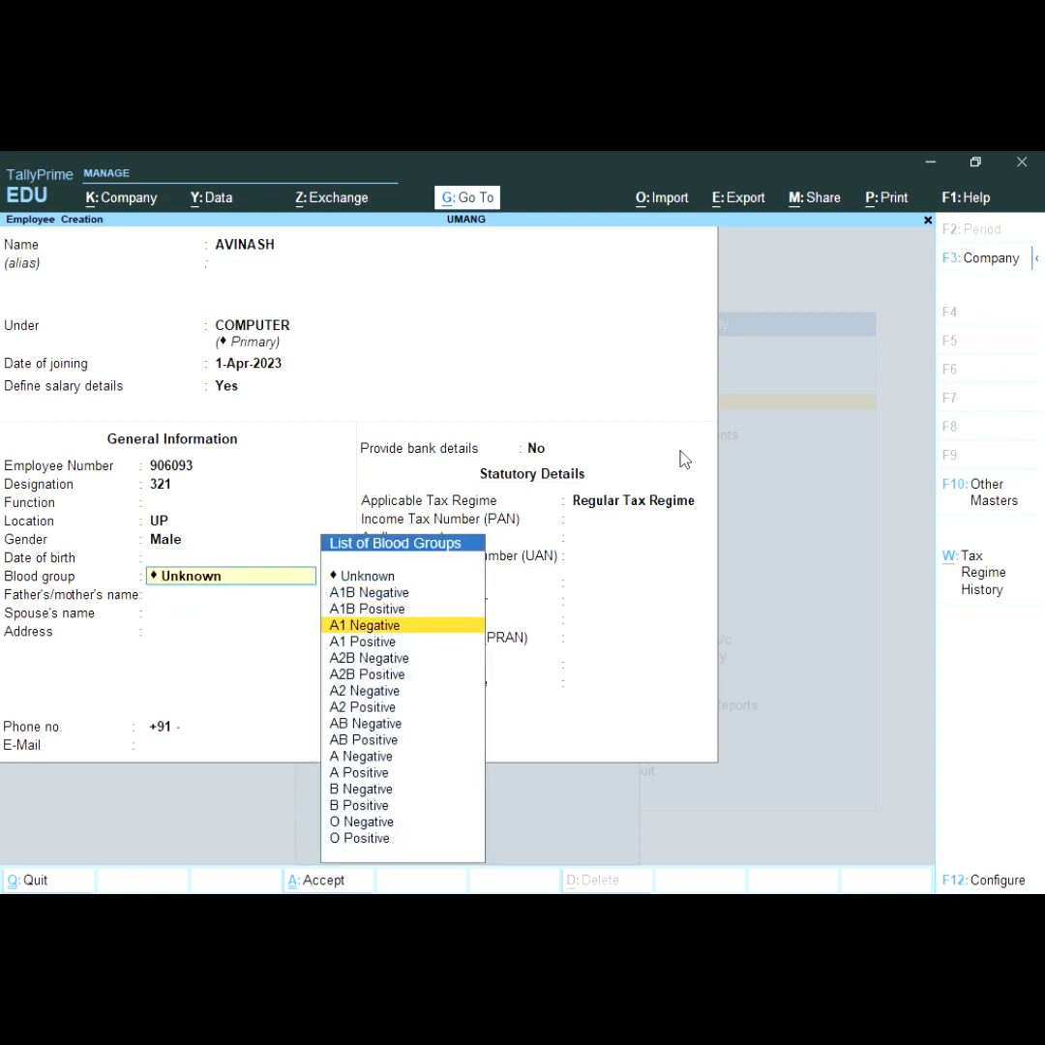
key("Down")
key("Down")
key("Down")
key("Down")
key("Down")
key("Down")
key("Down")
key("Down")
key("Down")
key("Down")
key("Down")
key("Down")
key("Up")
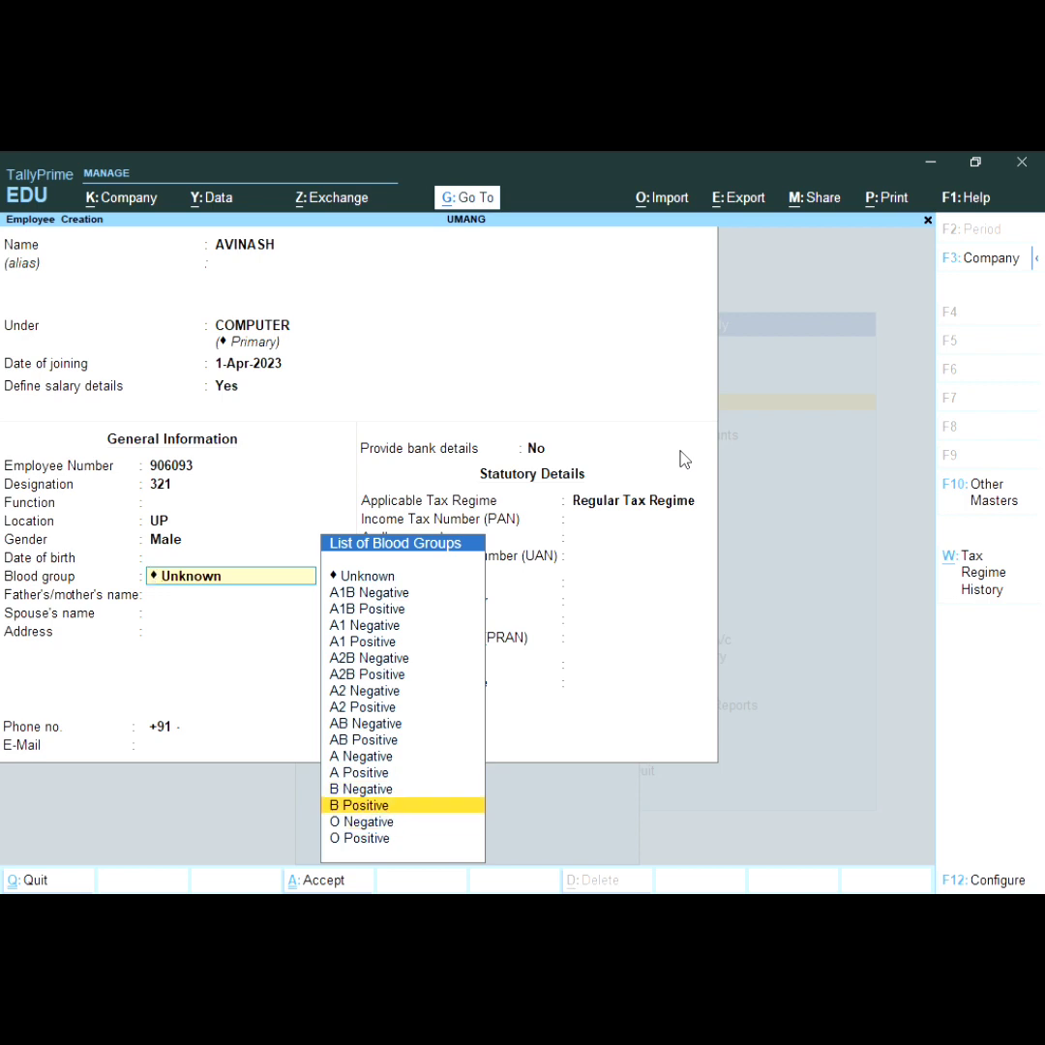
key("Return")
key("Return")
key("Return")
Step: Skip remaining personal and statutory fields, leaving PAN and Aadhaar empty, and save the employee
key("Return")
key("Return")
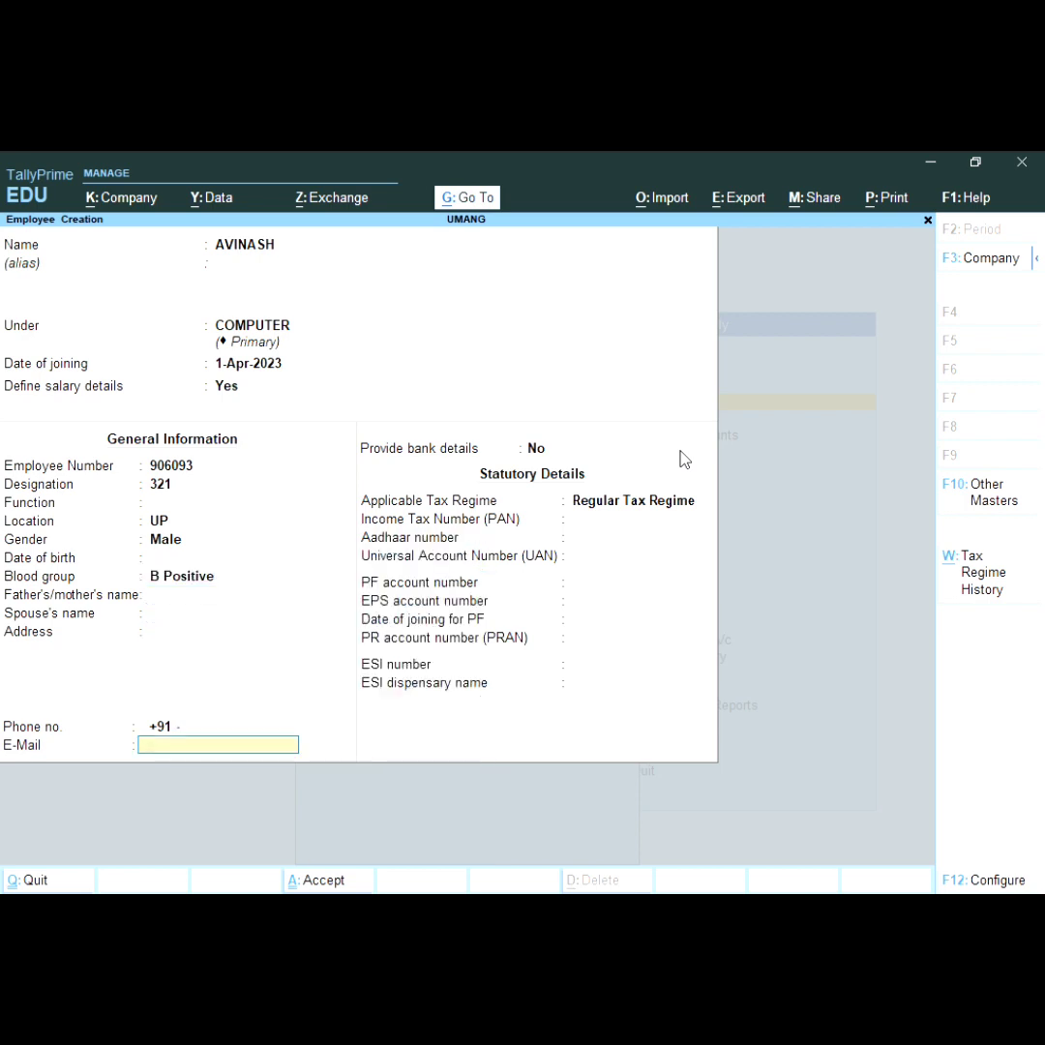
key("Return")
key("Return")
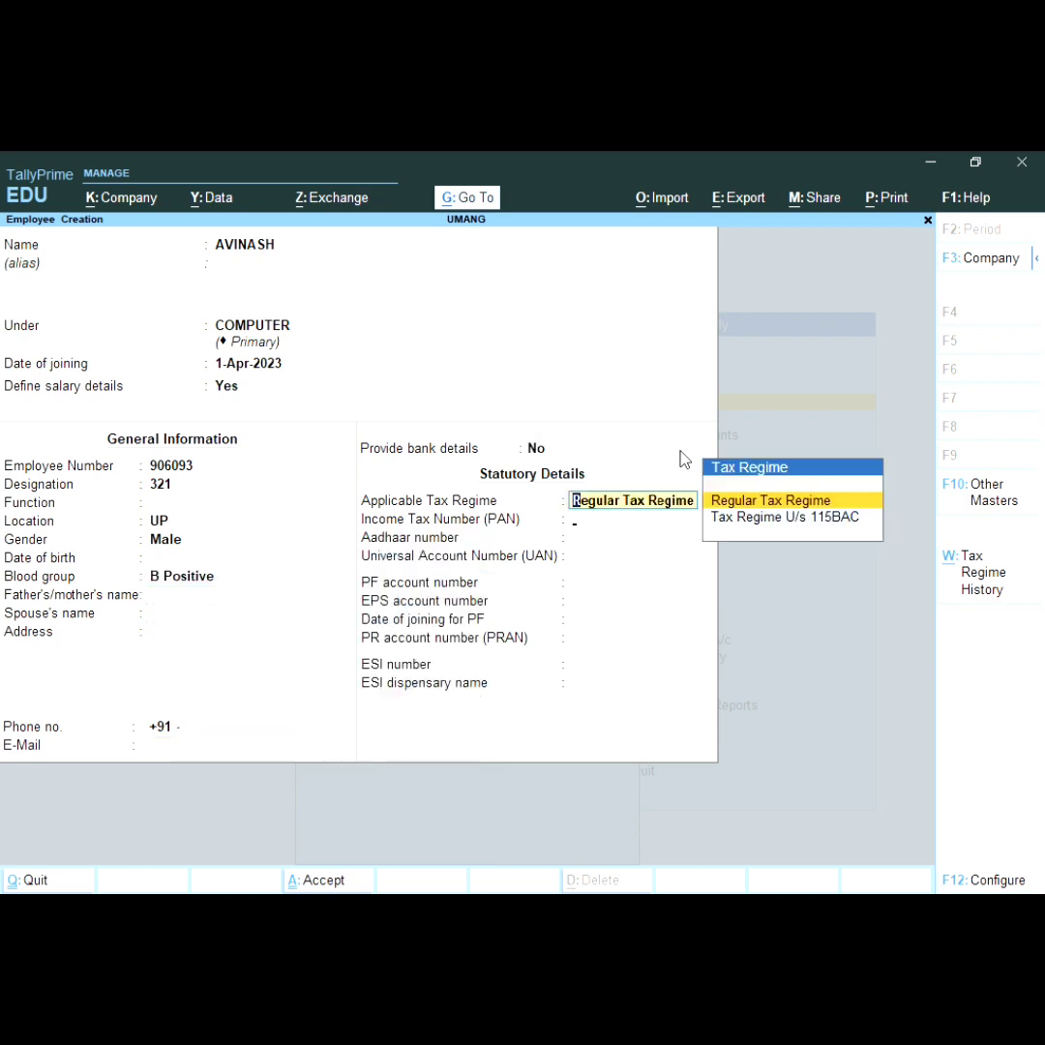
key("Return")
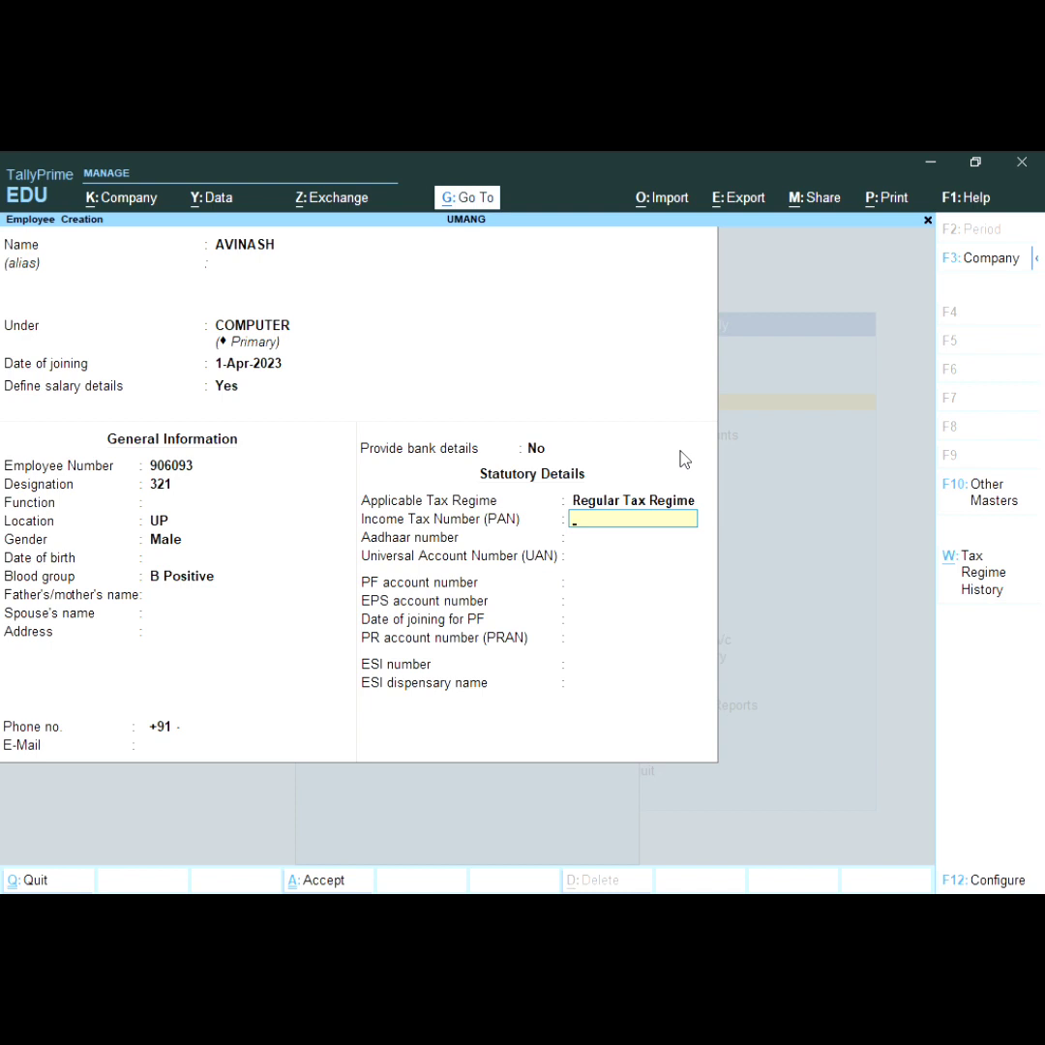
key("Return")
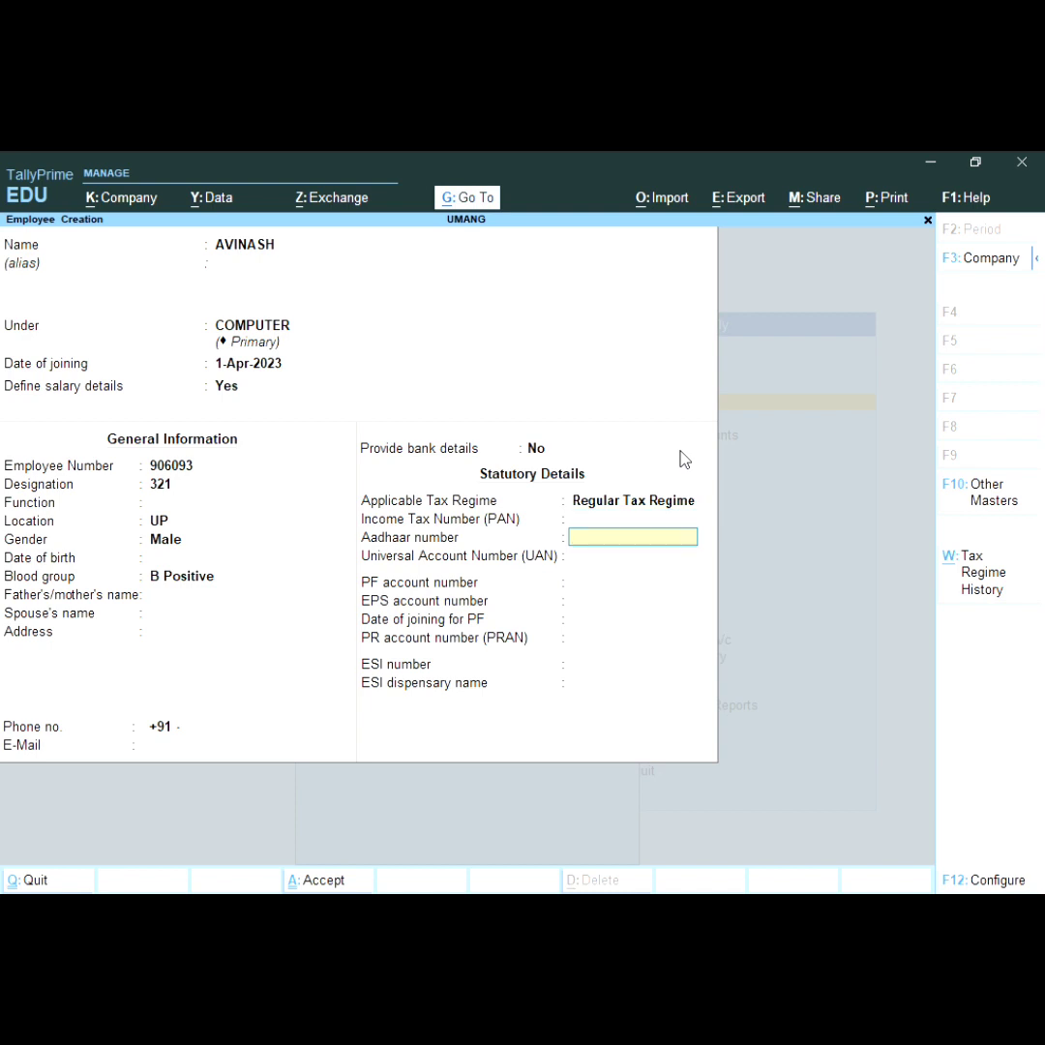
key("Return")
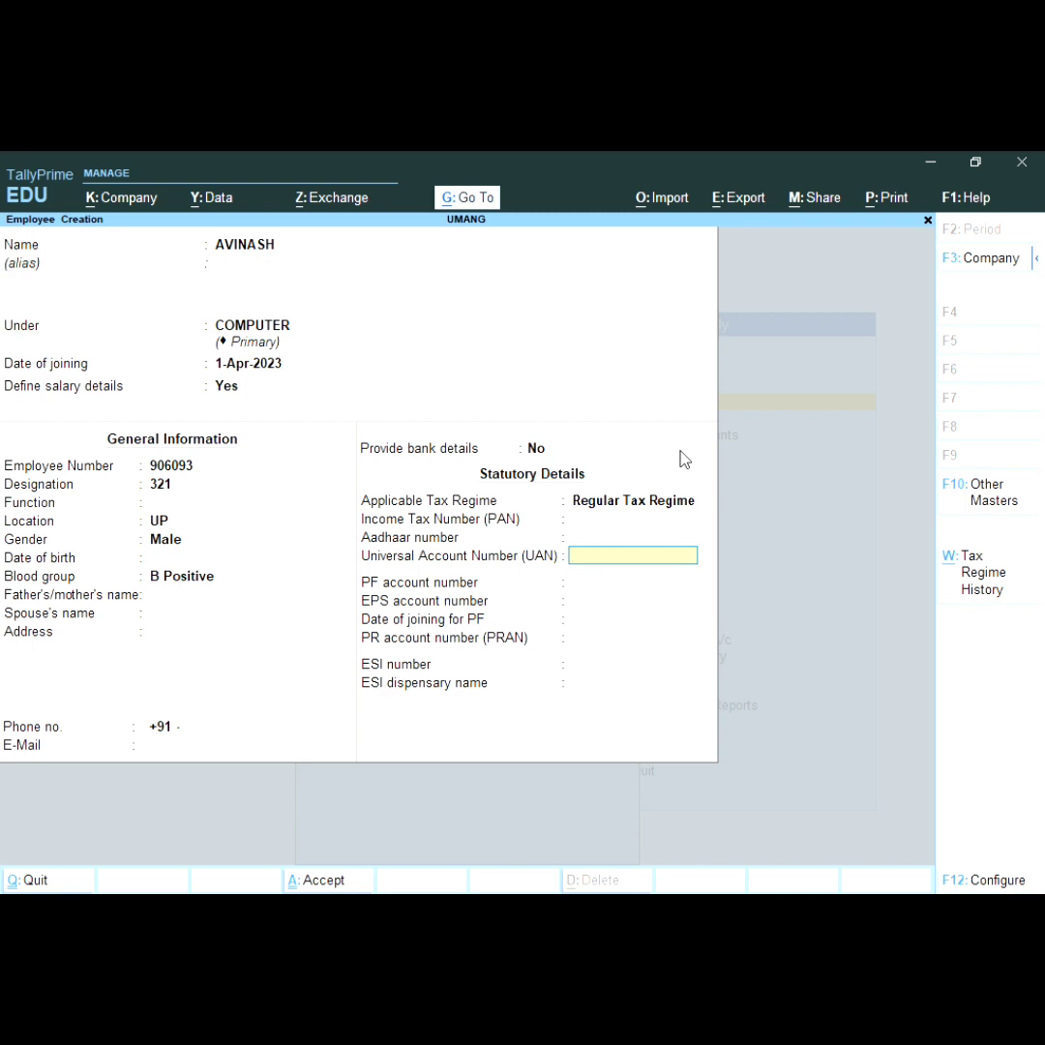
key("Return")
key("Return")
key("Return")
key("Return")
key("Return")
key("Return")
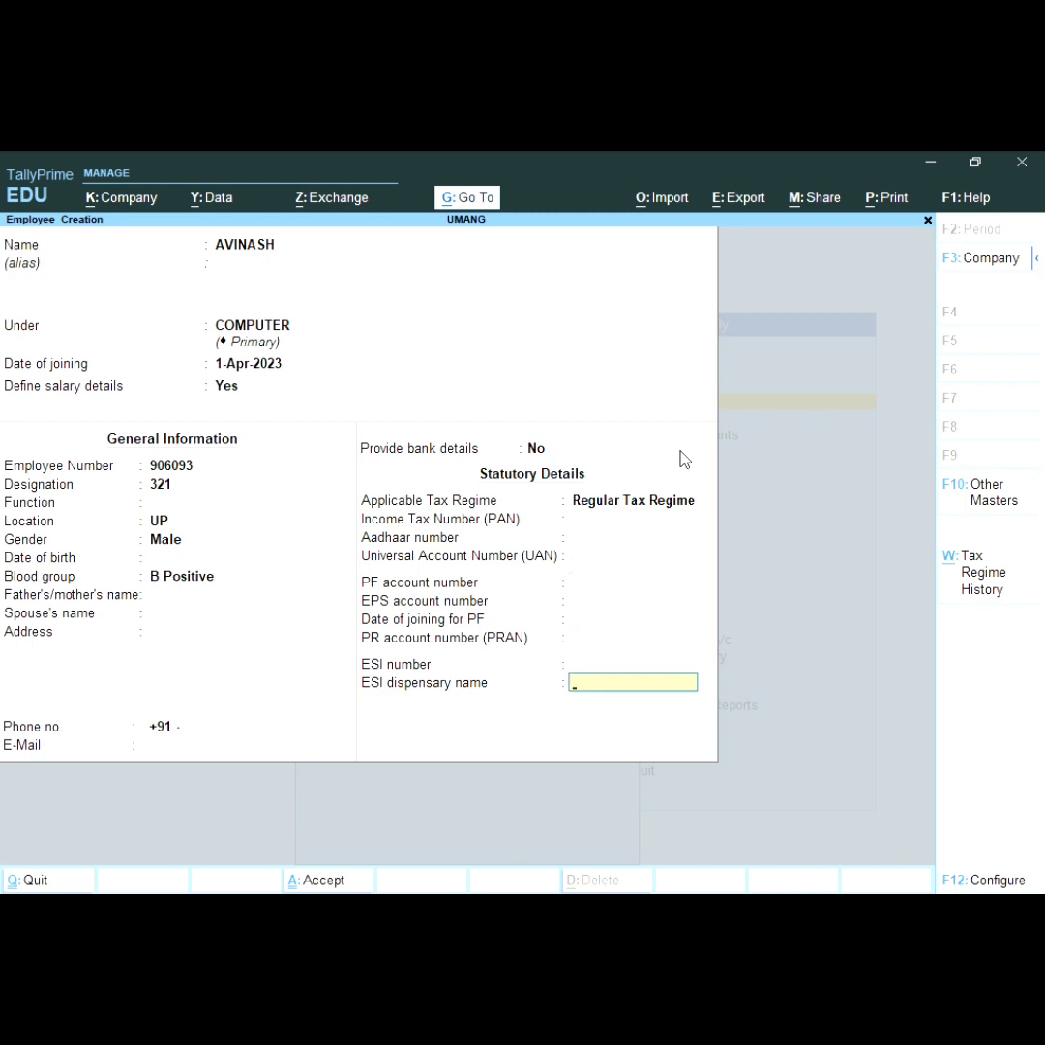
key("Return")
key("Return")
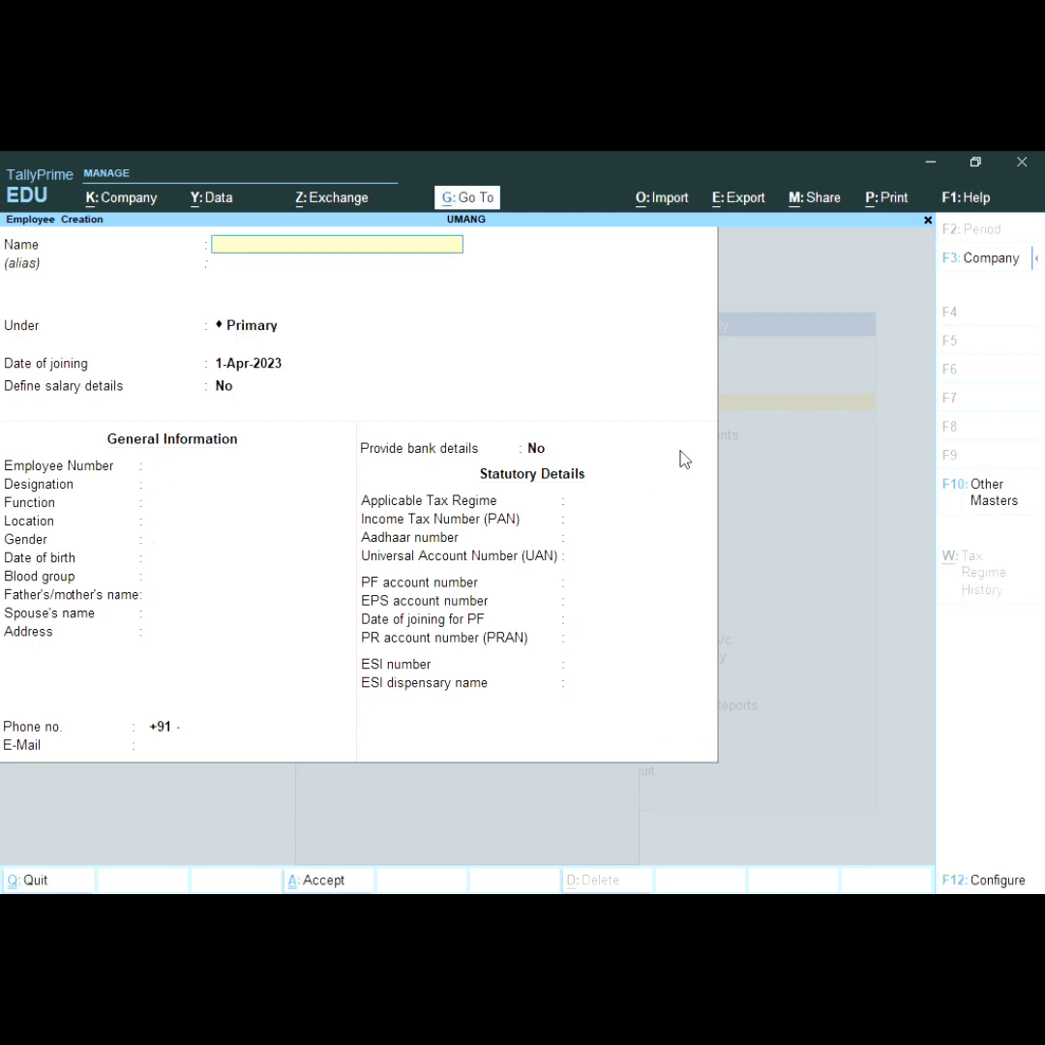
Step: Discard the blank employee form and return to Gateway of Tally
key("Escape")
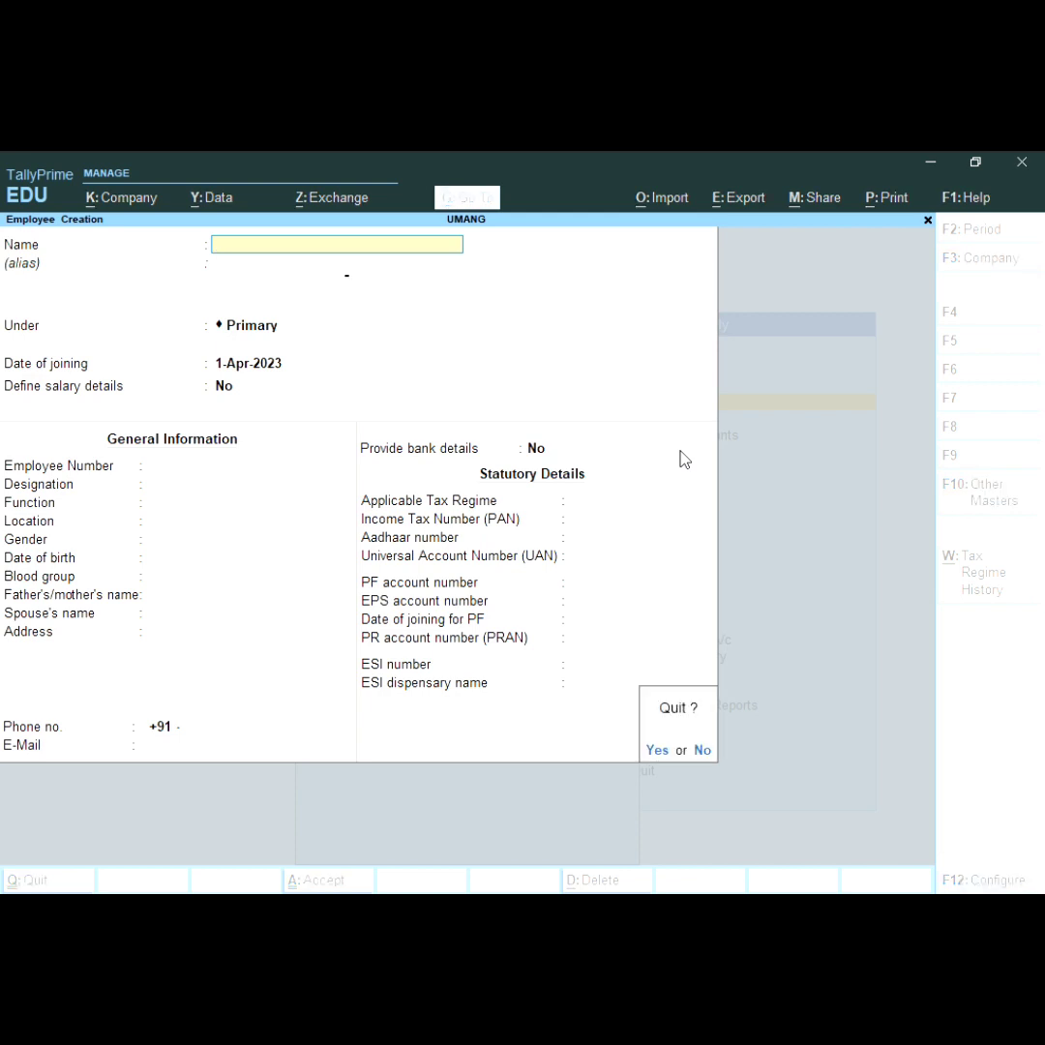
key("Return")
key("Escape")
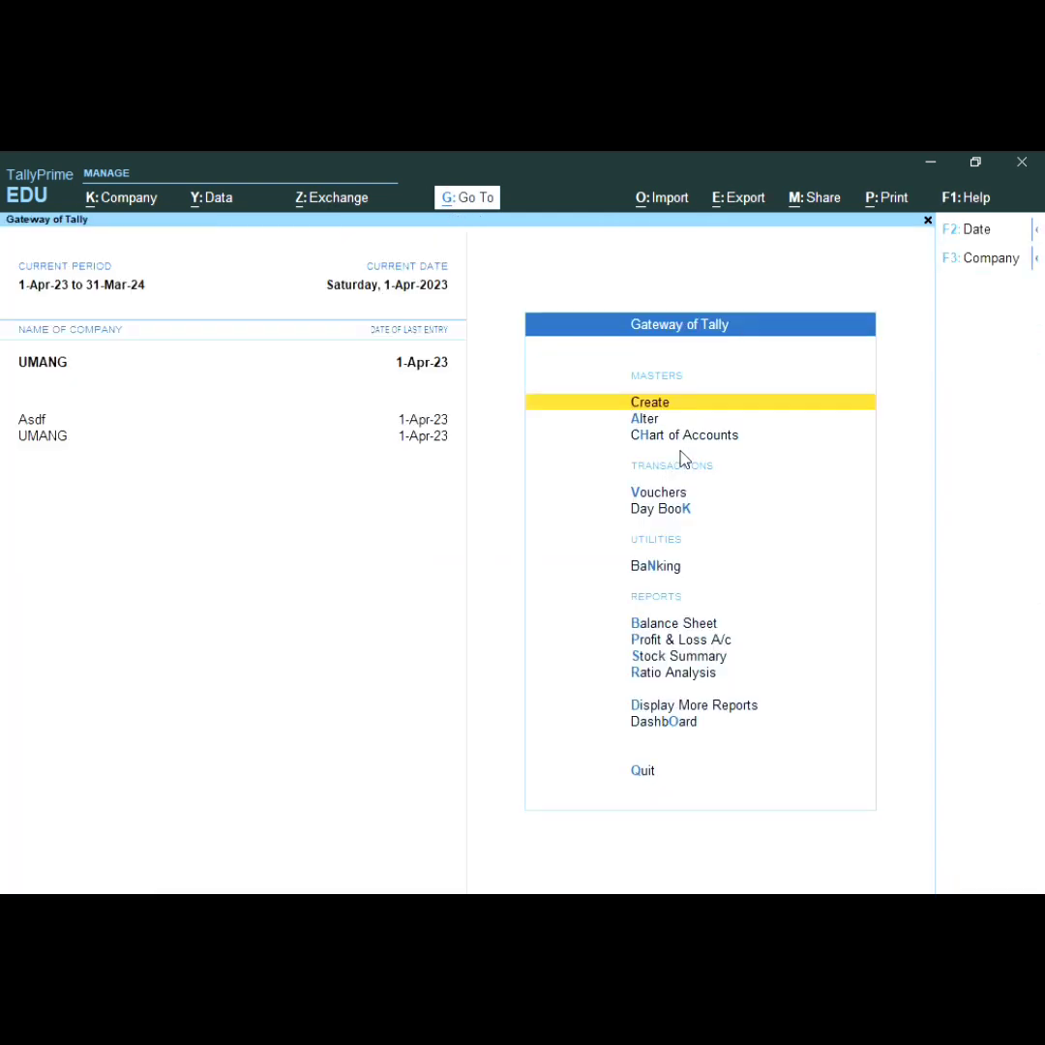
Step: Open Vouchers and switch to a new Attendance voucher via F10
key("Down")
key("Down")
key("Down")
key("Down")
key("Up")
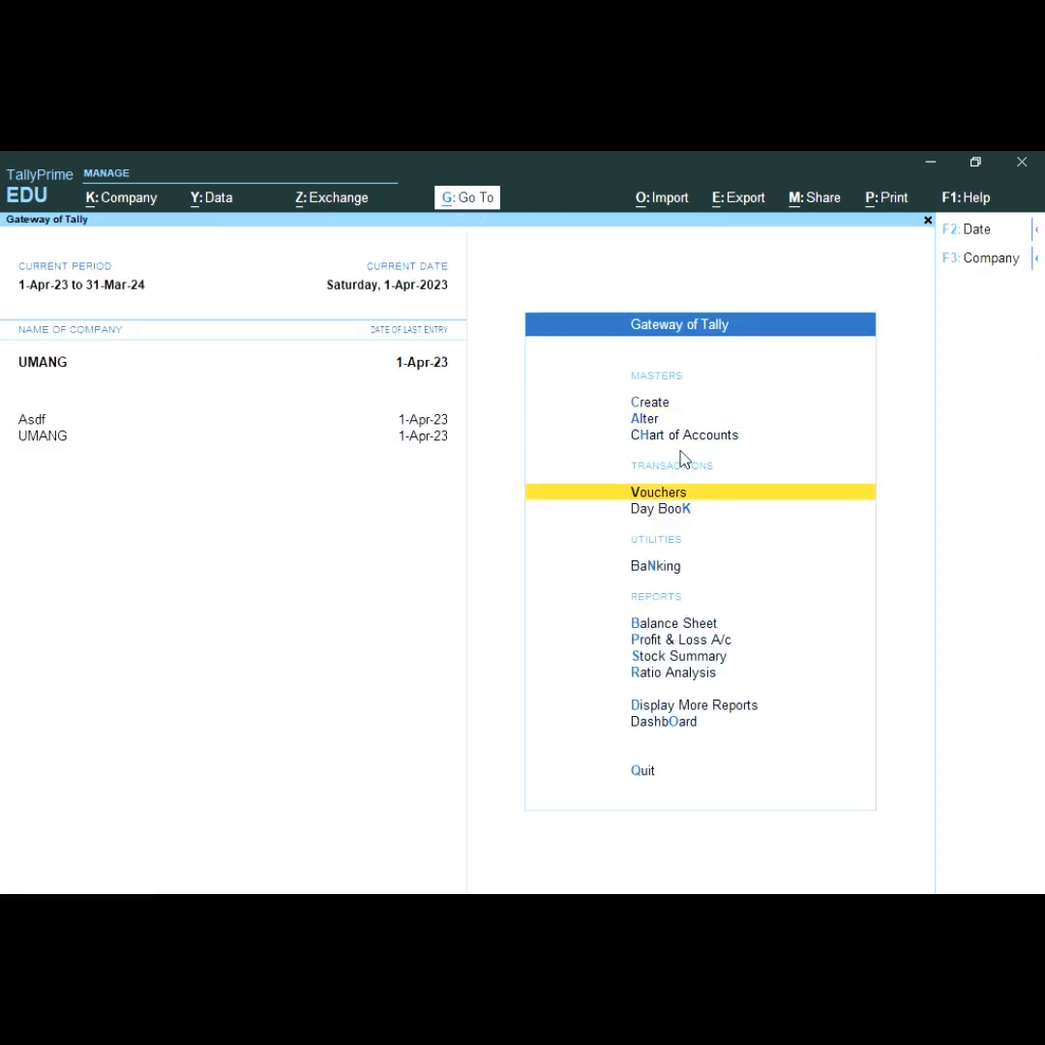
left_click(696, 465)
key("Return")
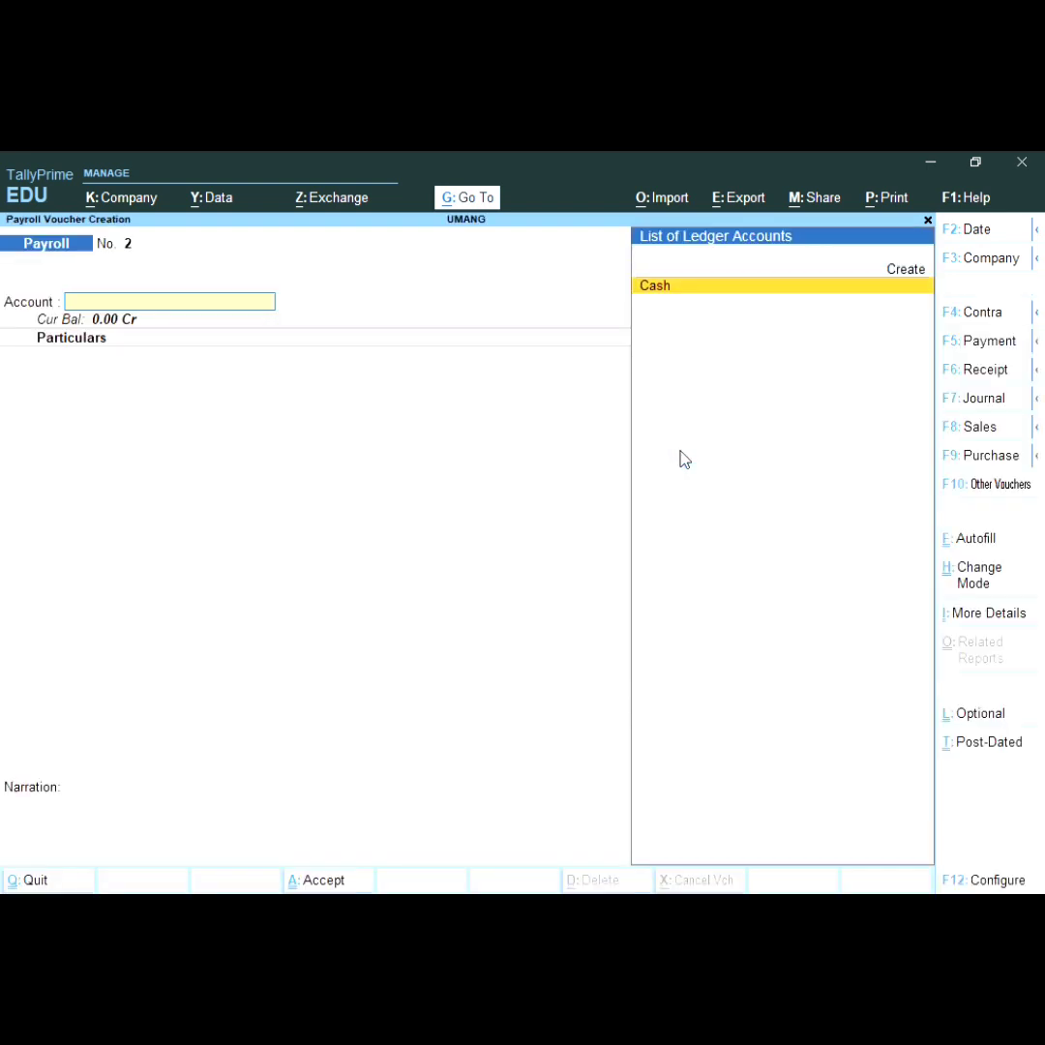
key("F10")
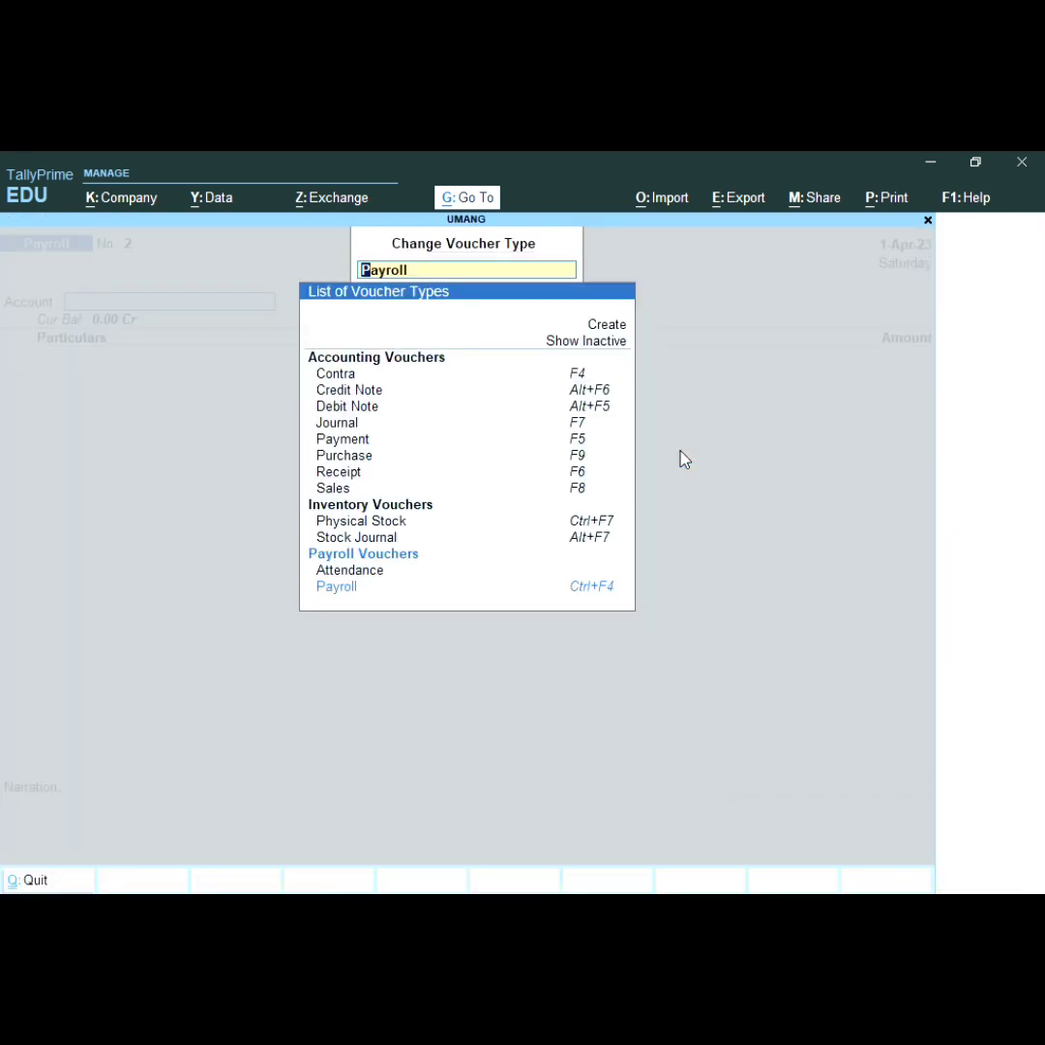
key("Down")
key("Return")
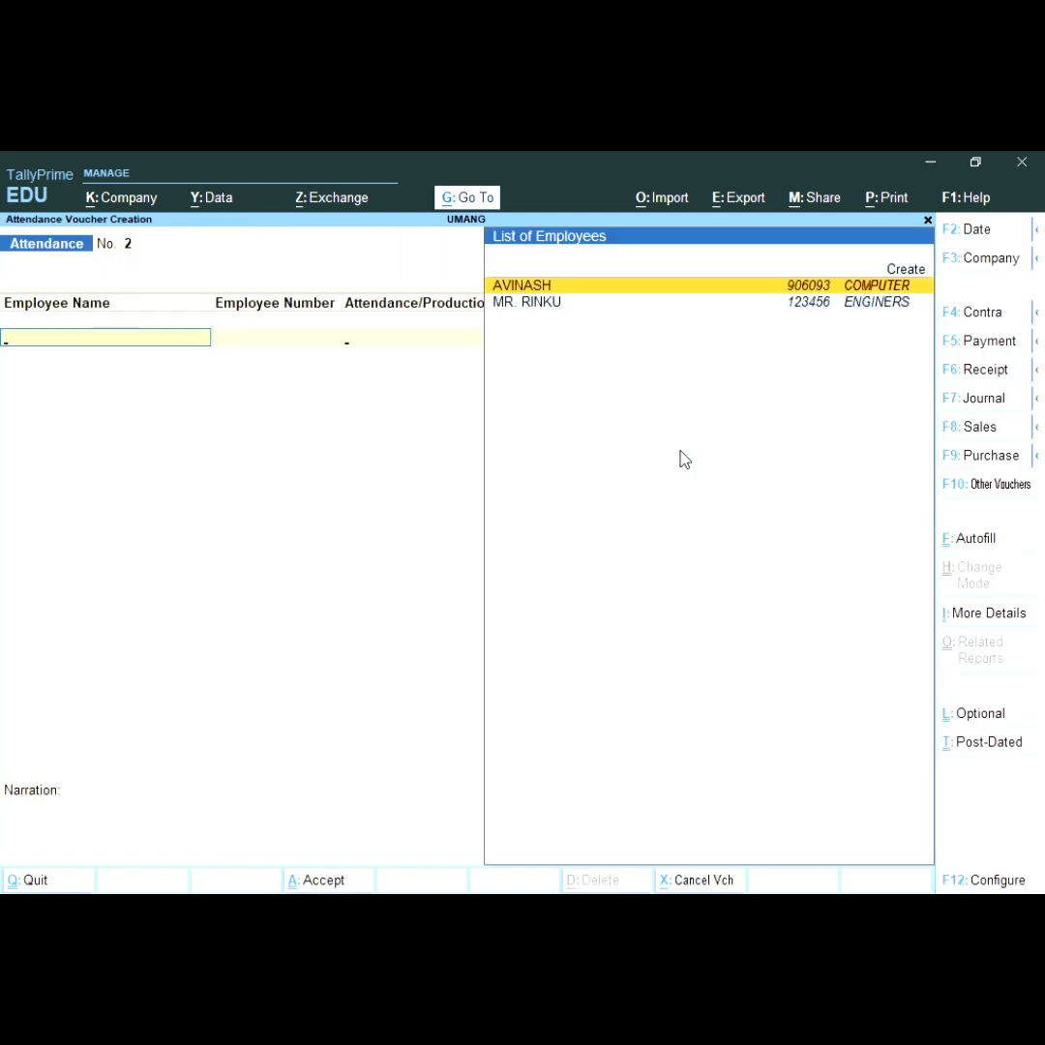
Step: Record 26 PRERSENT days for the COMPUTER employee, correcting the mistyped 24
key("Return")
key("Down")
key("Down")
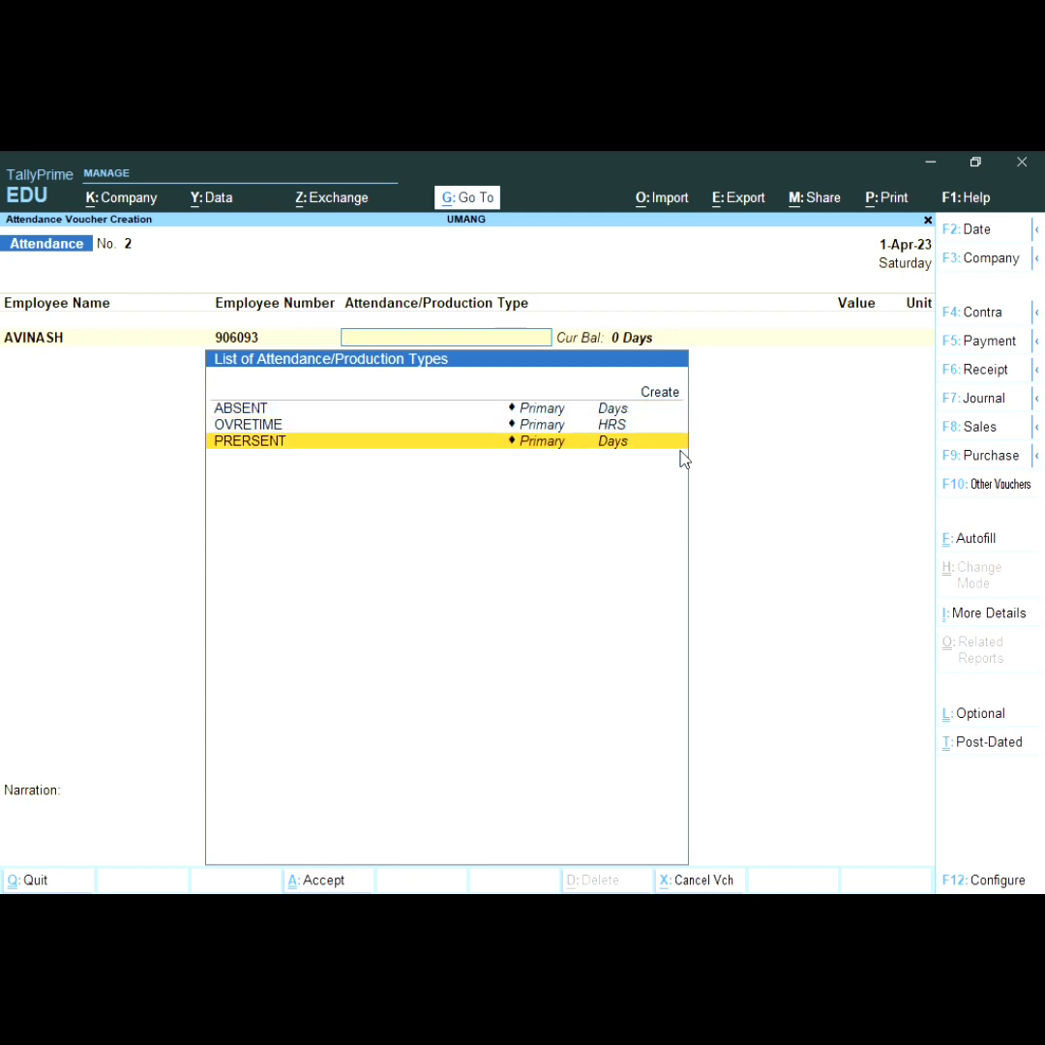
key("Return")
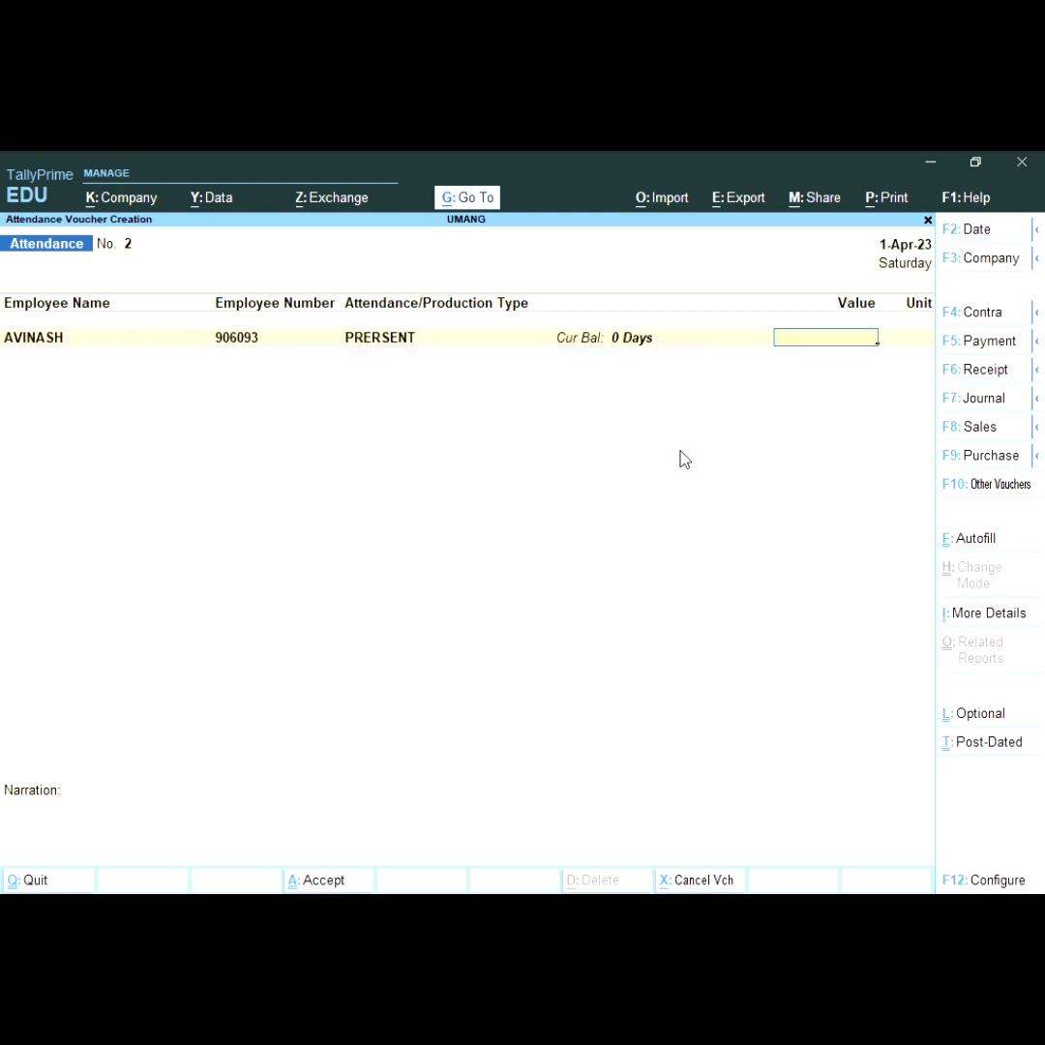
type("24")
key("Return")
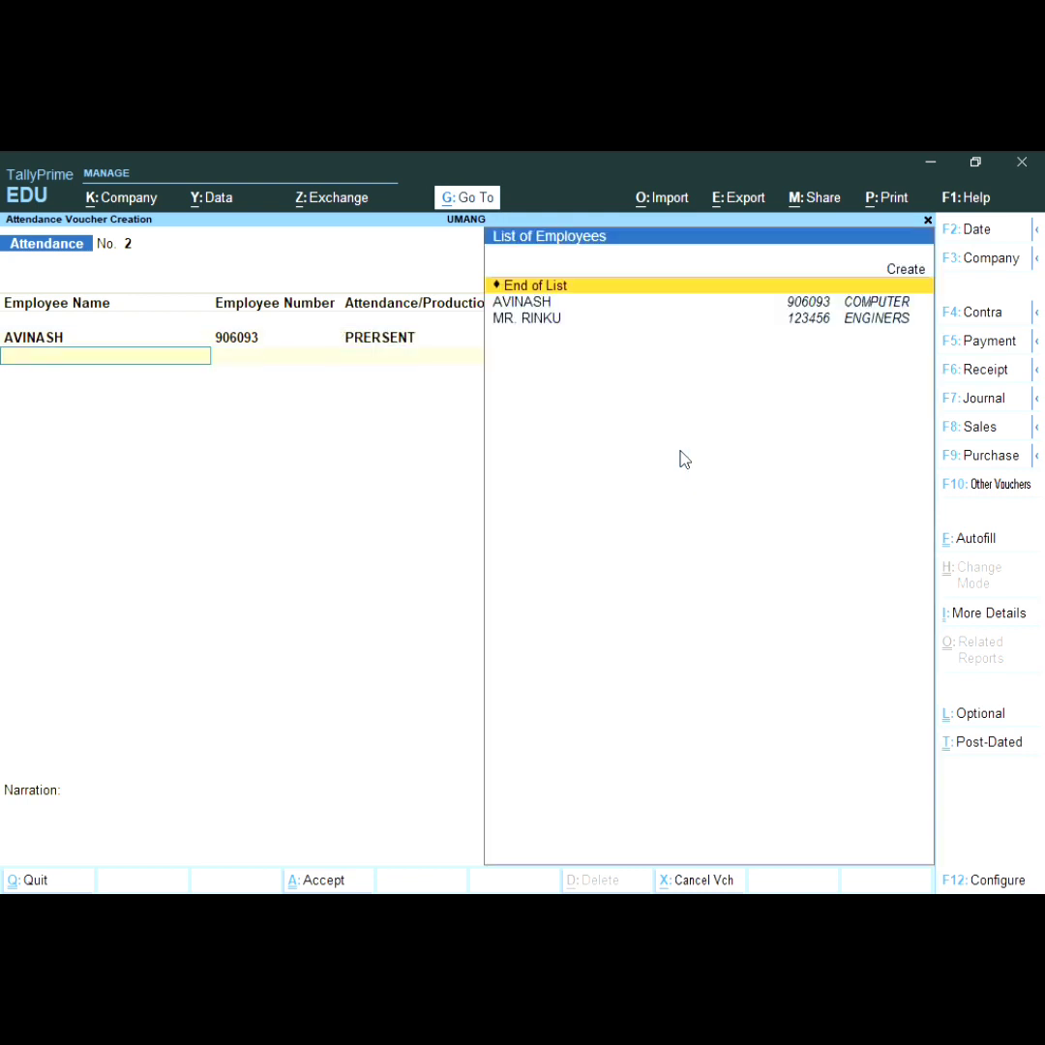
key("BackSpace")
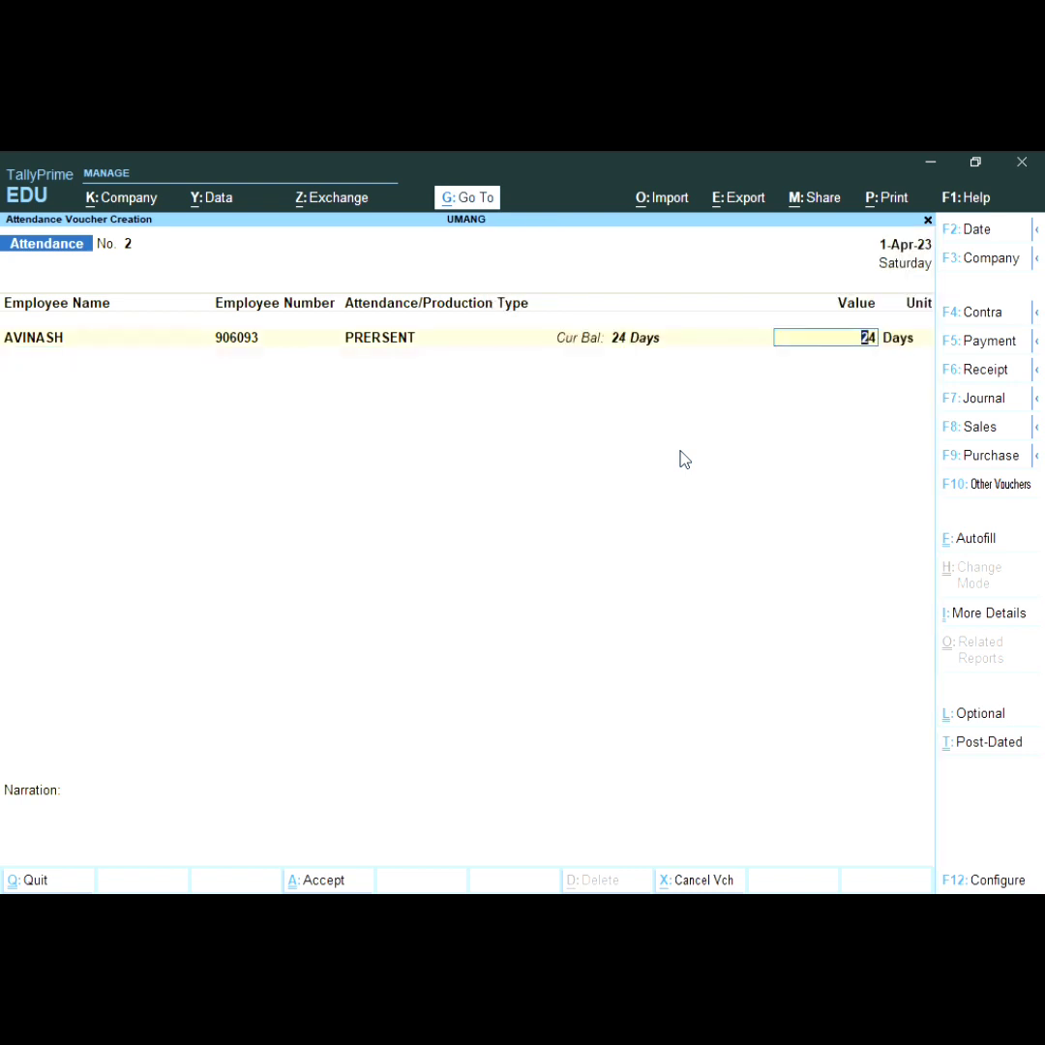
key("BackSpace")
type("6")
key("Return")
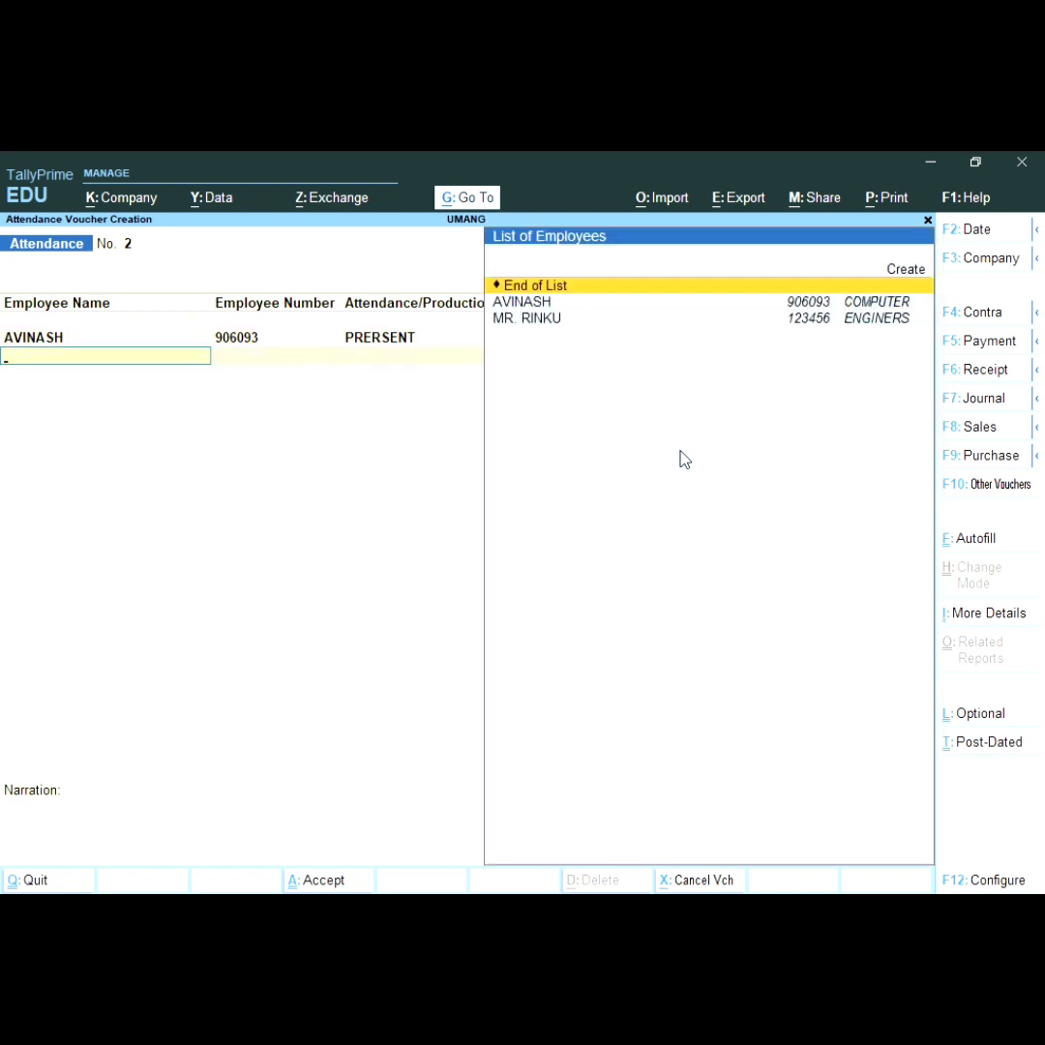
Step: Add a second row for the same employee with 4 ABSENT days
key("Down")
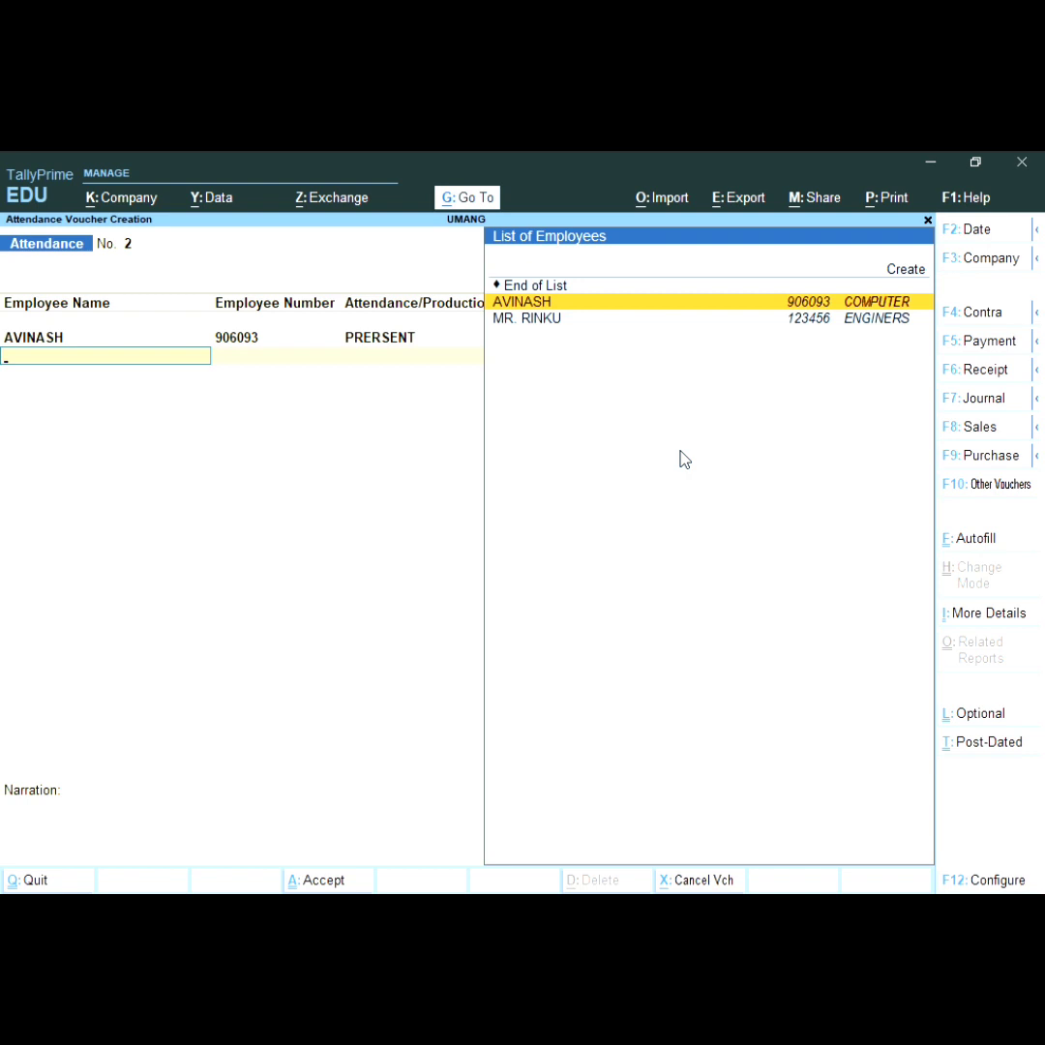
key("Return")
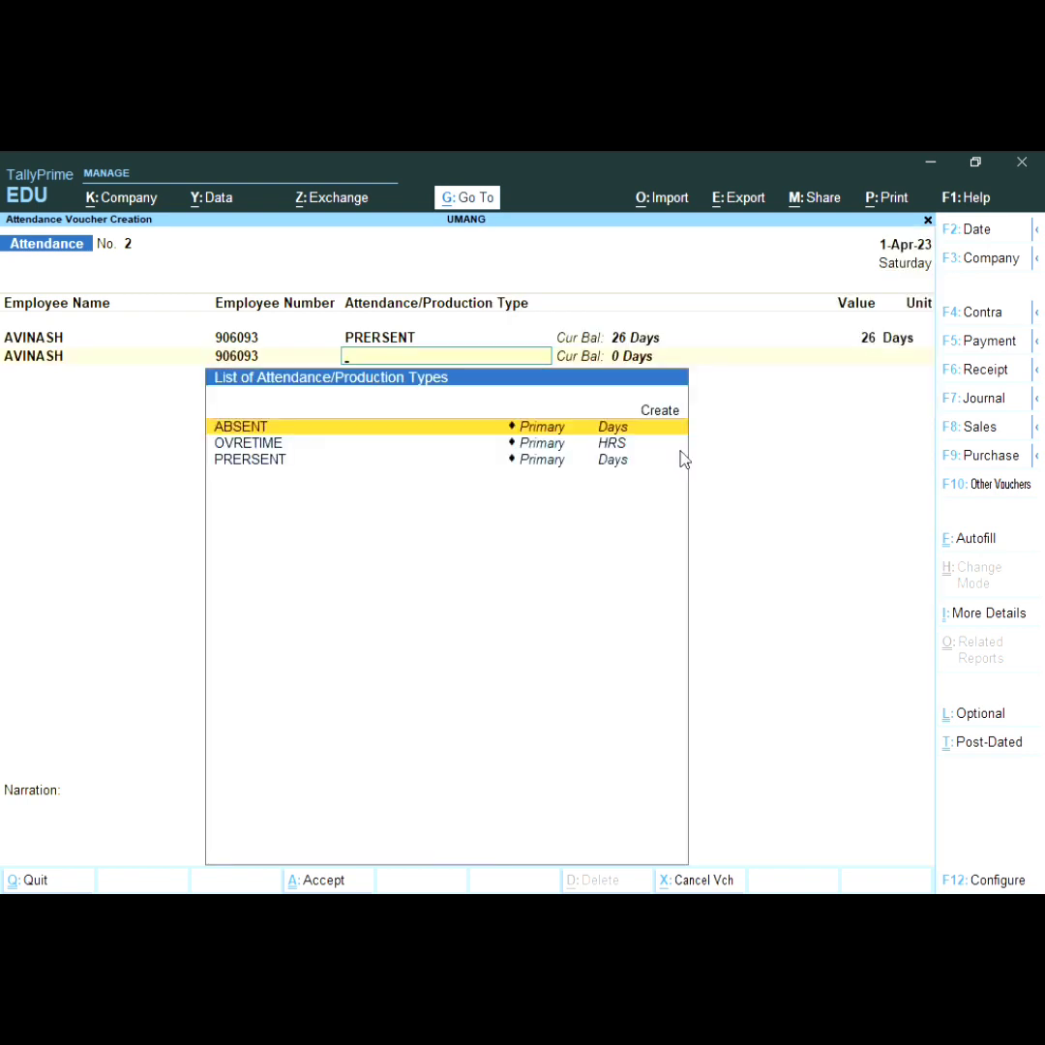
key("Return")
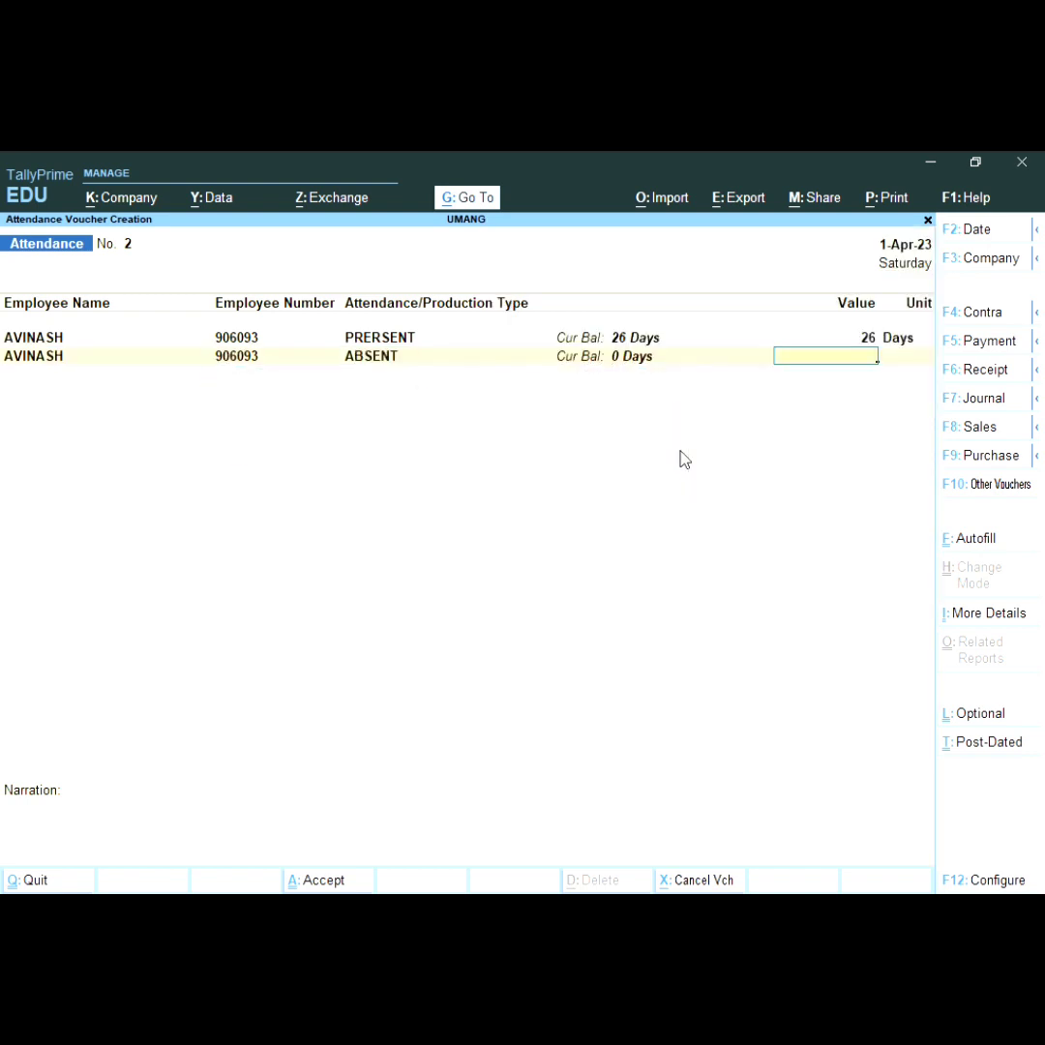
type("4")
key("Return")
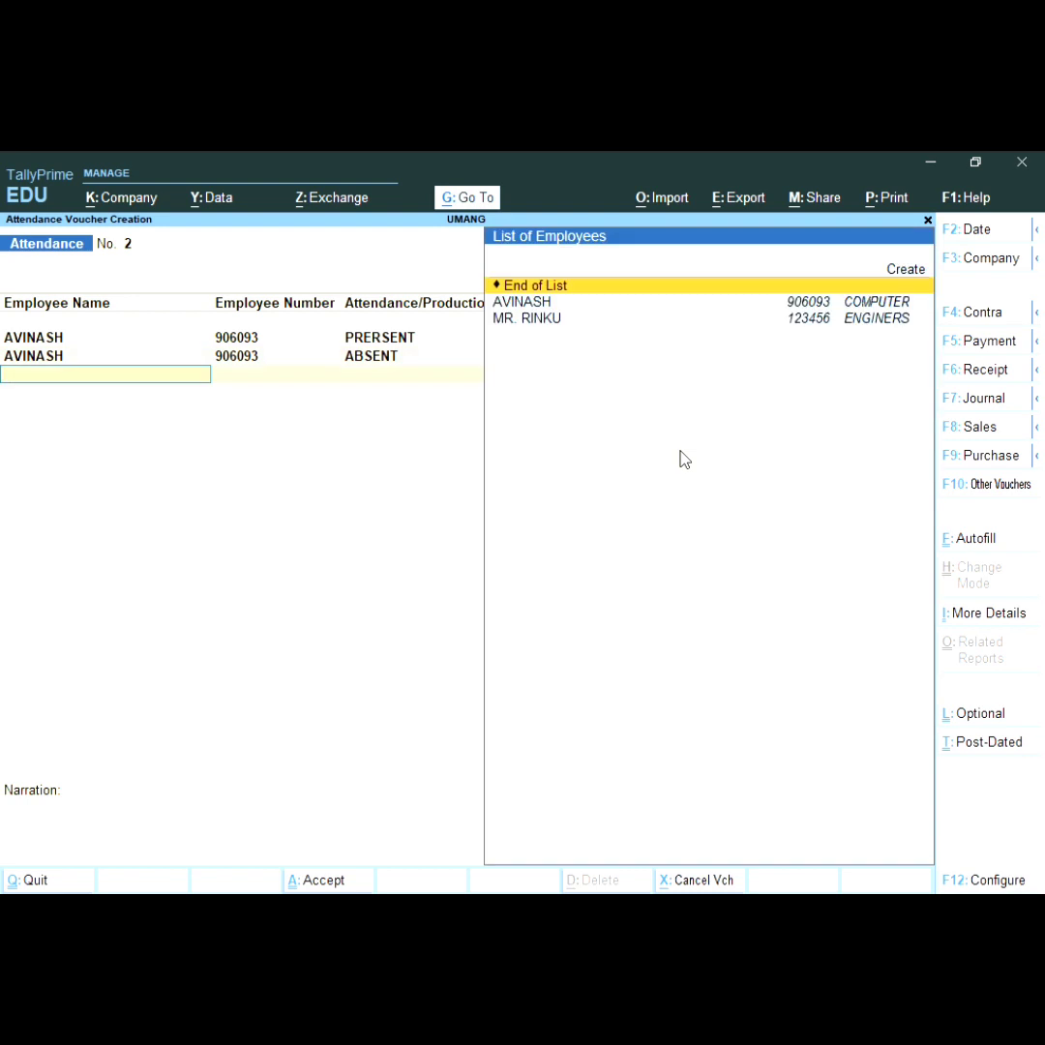
Step: Add a third row with 100 HRS of OVRETIME and end the employee list
key("Down")
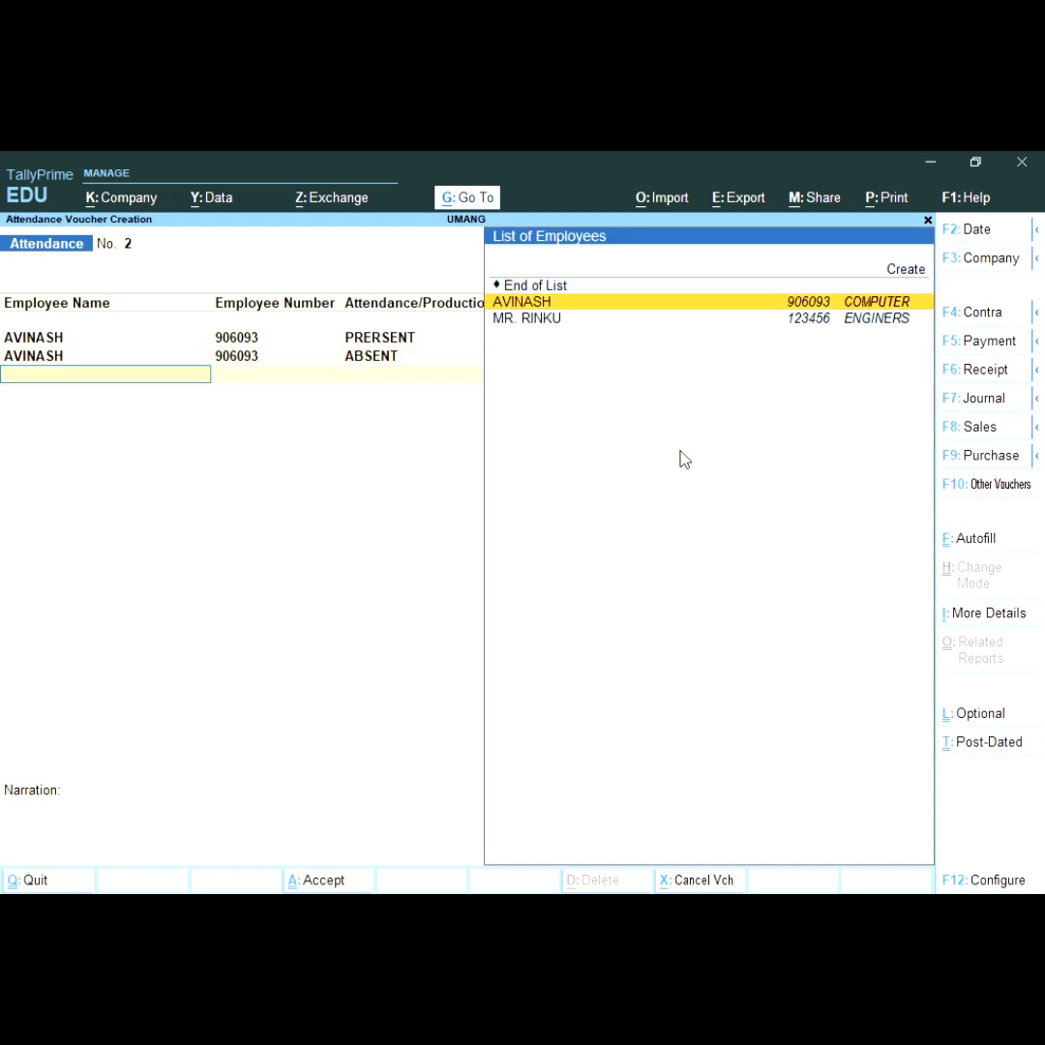
key("Return")
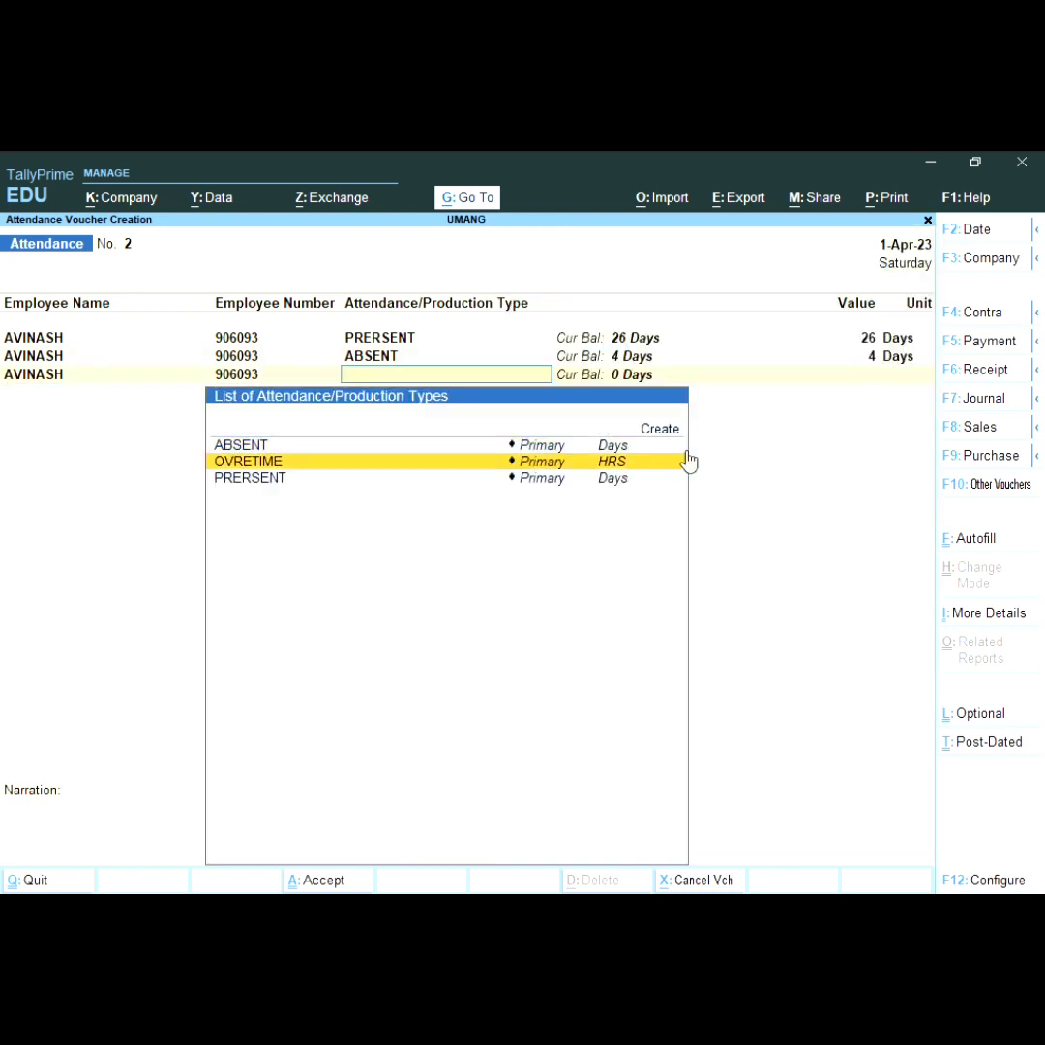
left_click(688, 462)
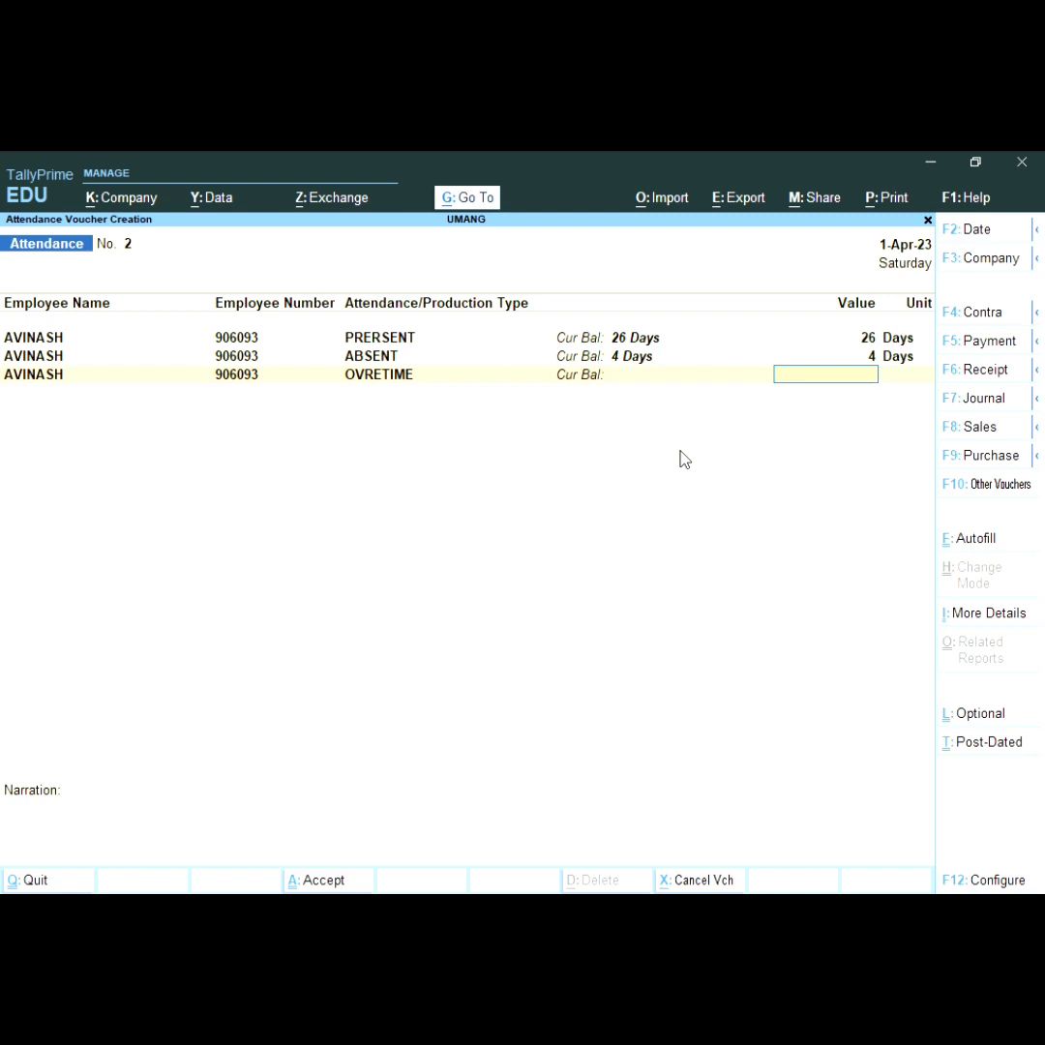
type("100")
key("Return")
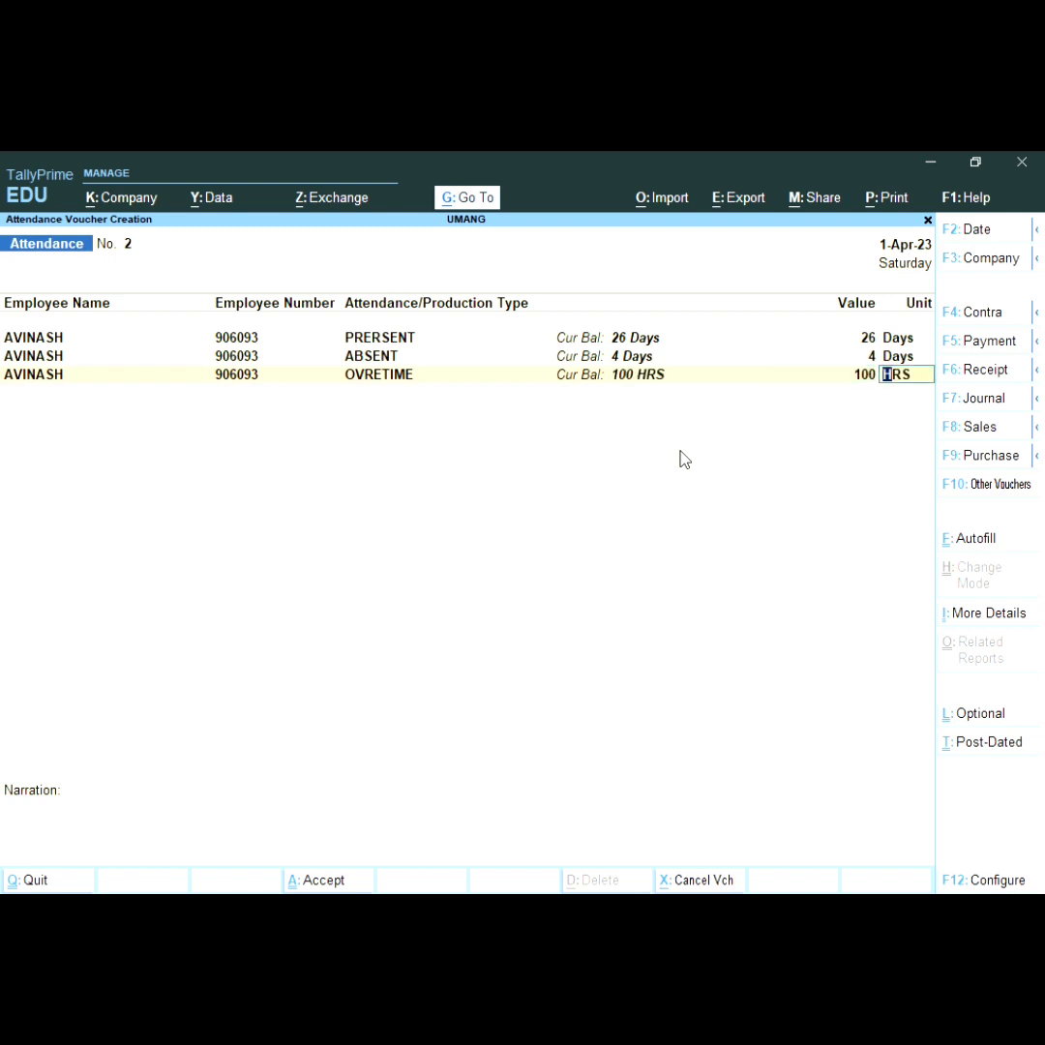
key("Return")
key("Return")
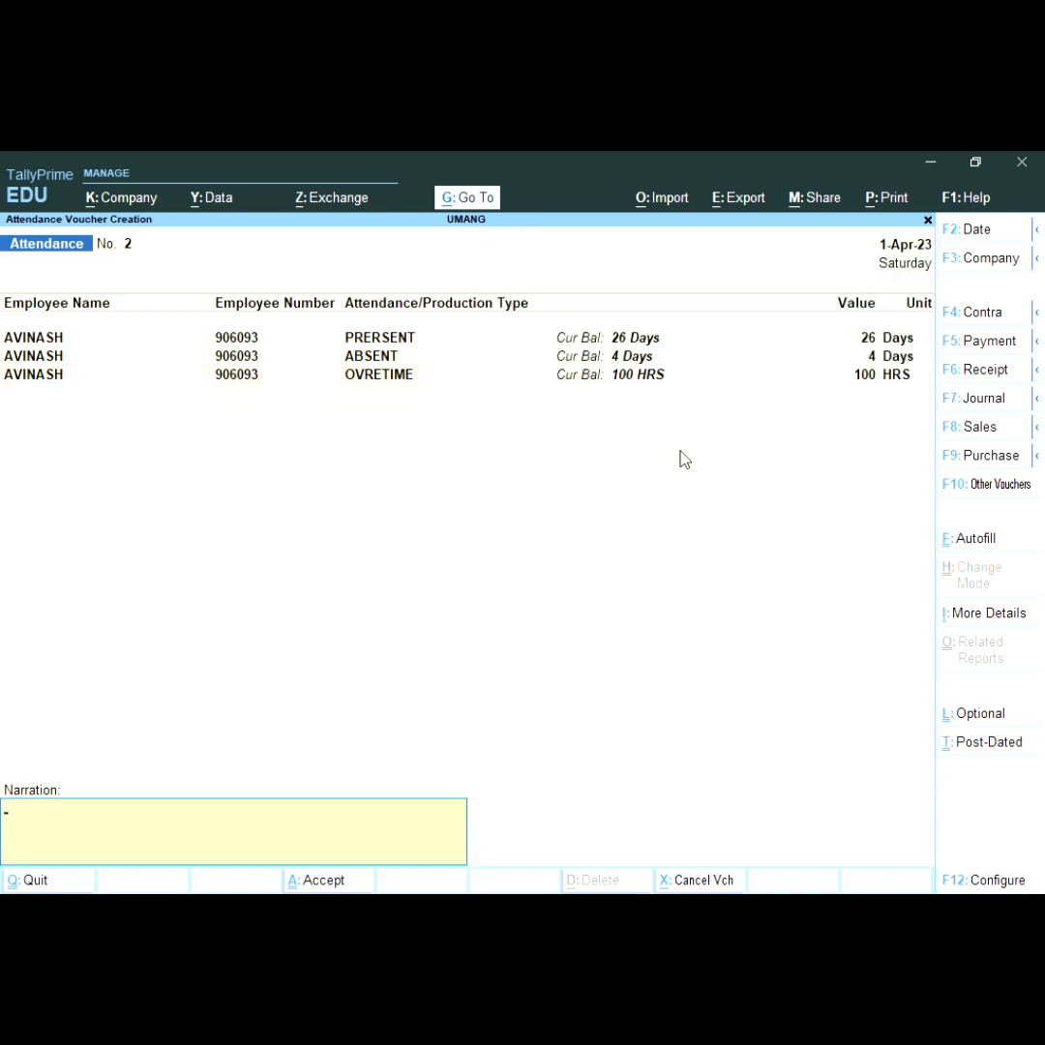
key("Return")
key("Return")
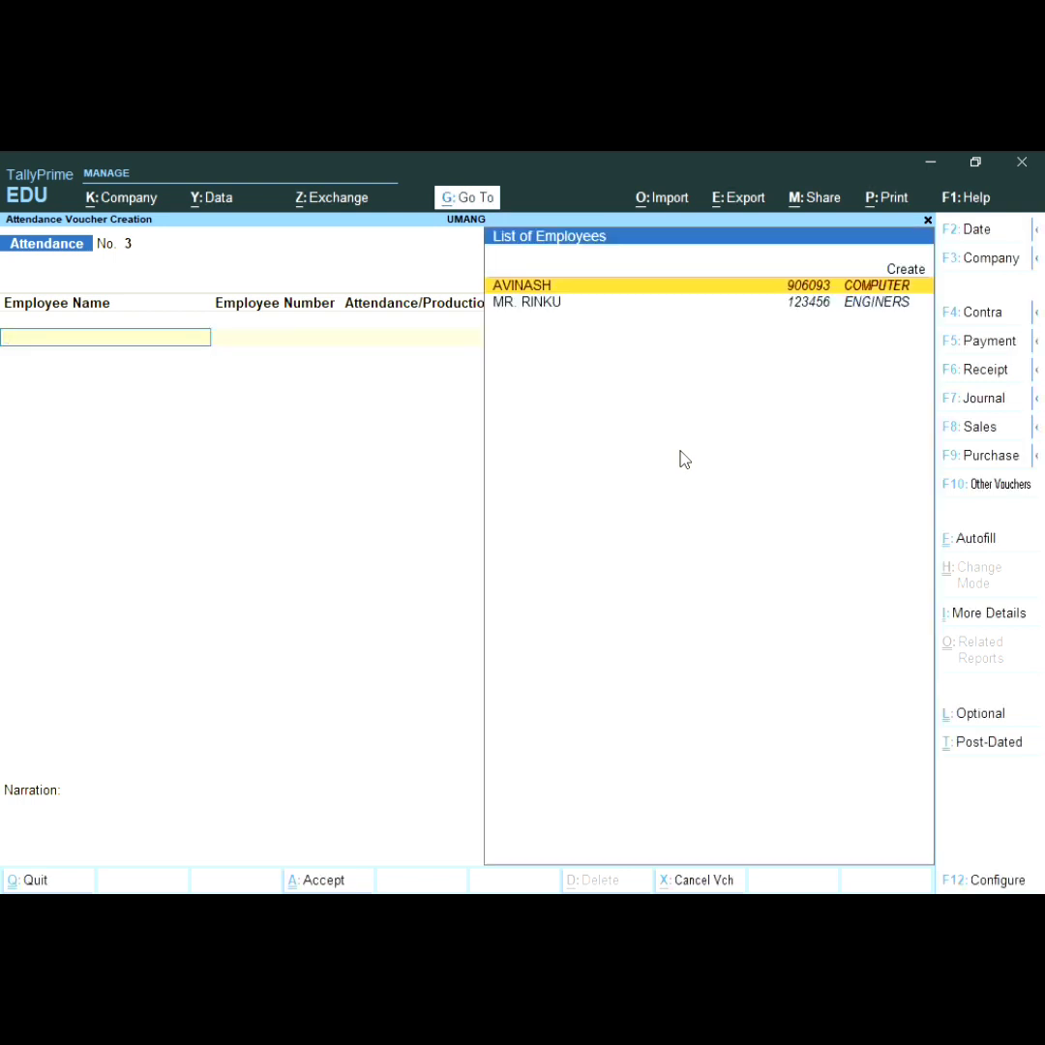
Step: Start a Payroll voucher on the Cash account and begin adding an employee line
key("F10")
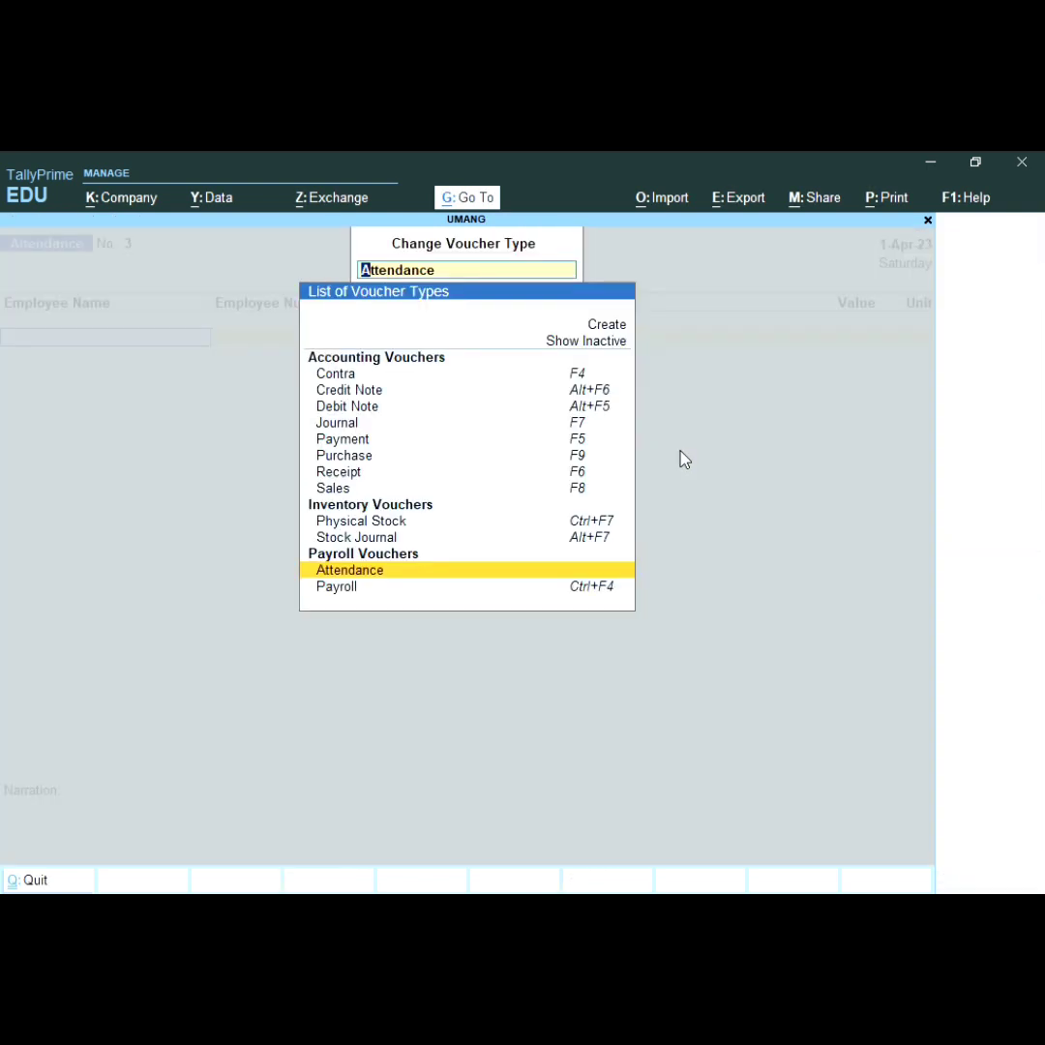
key("Down")
key("Return")
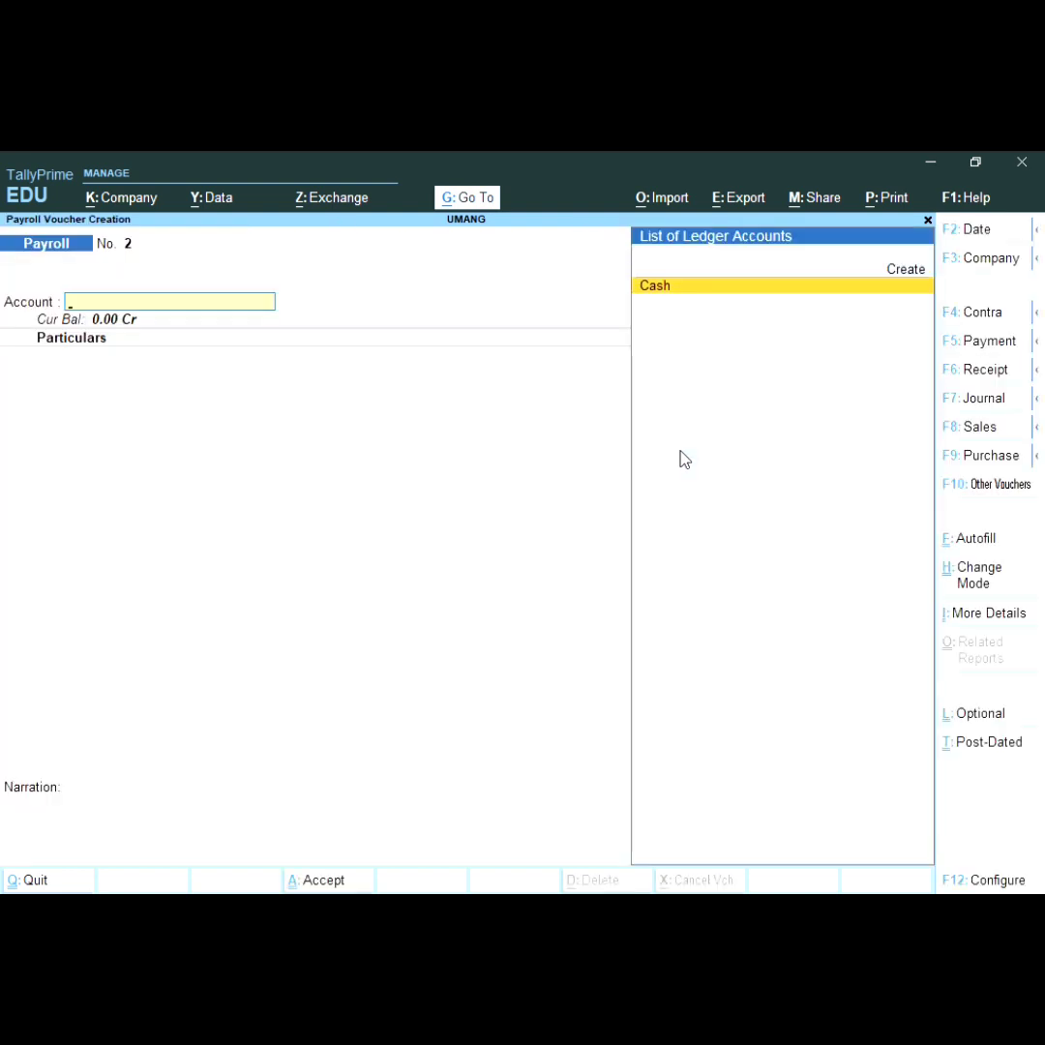
key("Return")
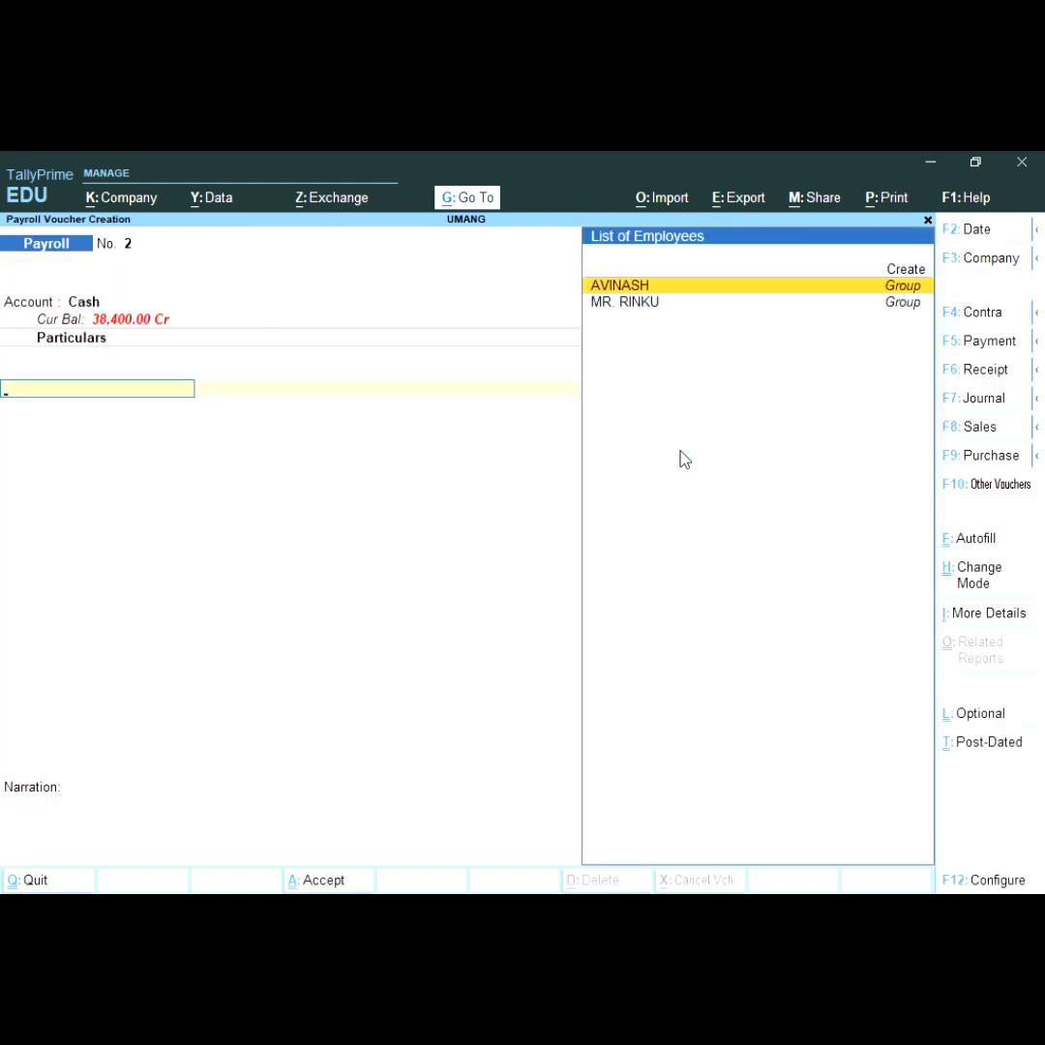
key("Return")
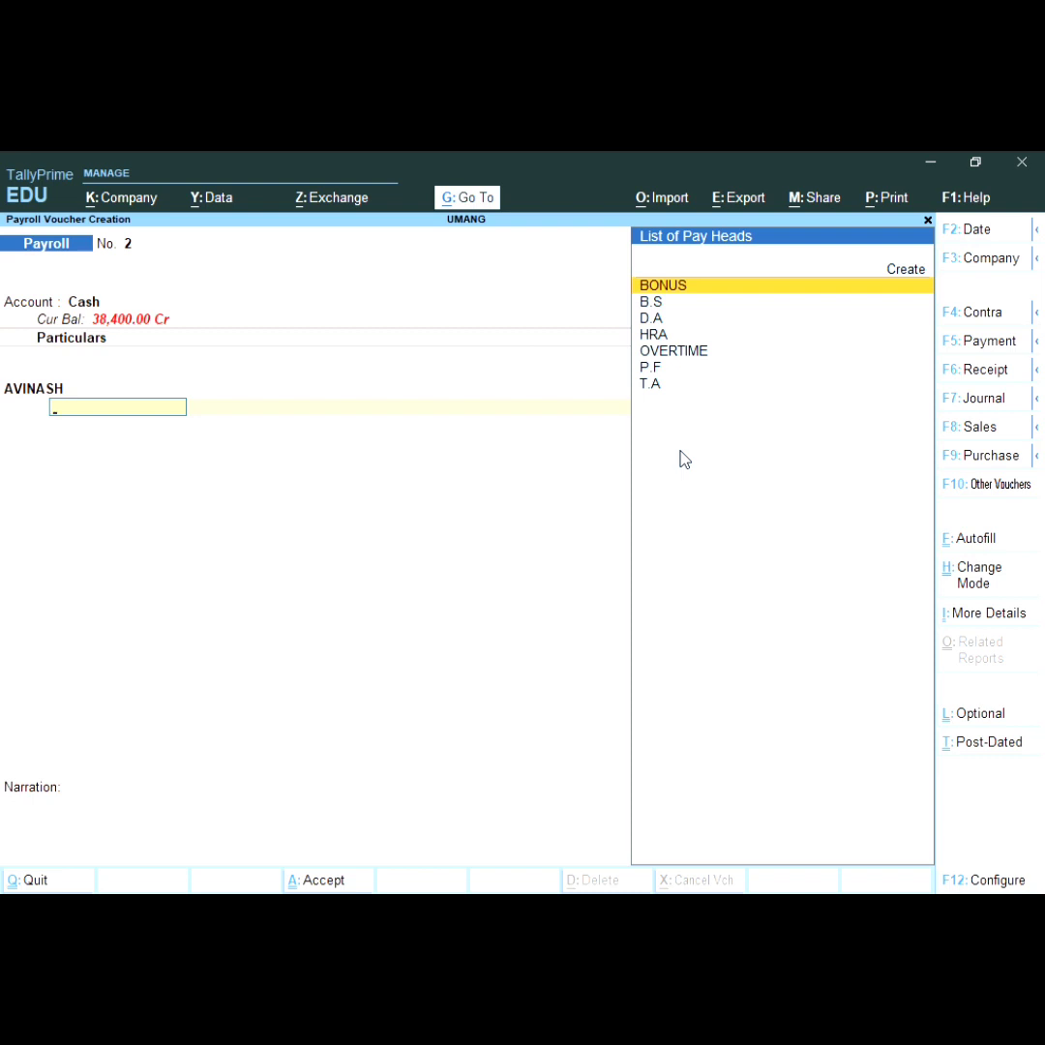
Step: Discard the unfinished voucher and reopen it on Cash with AVINASH as employee
key("Escape")
key("Return")
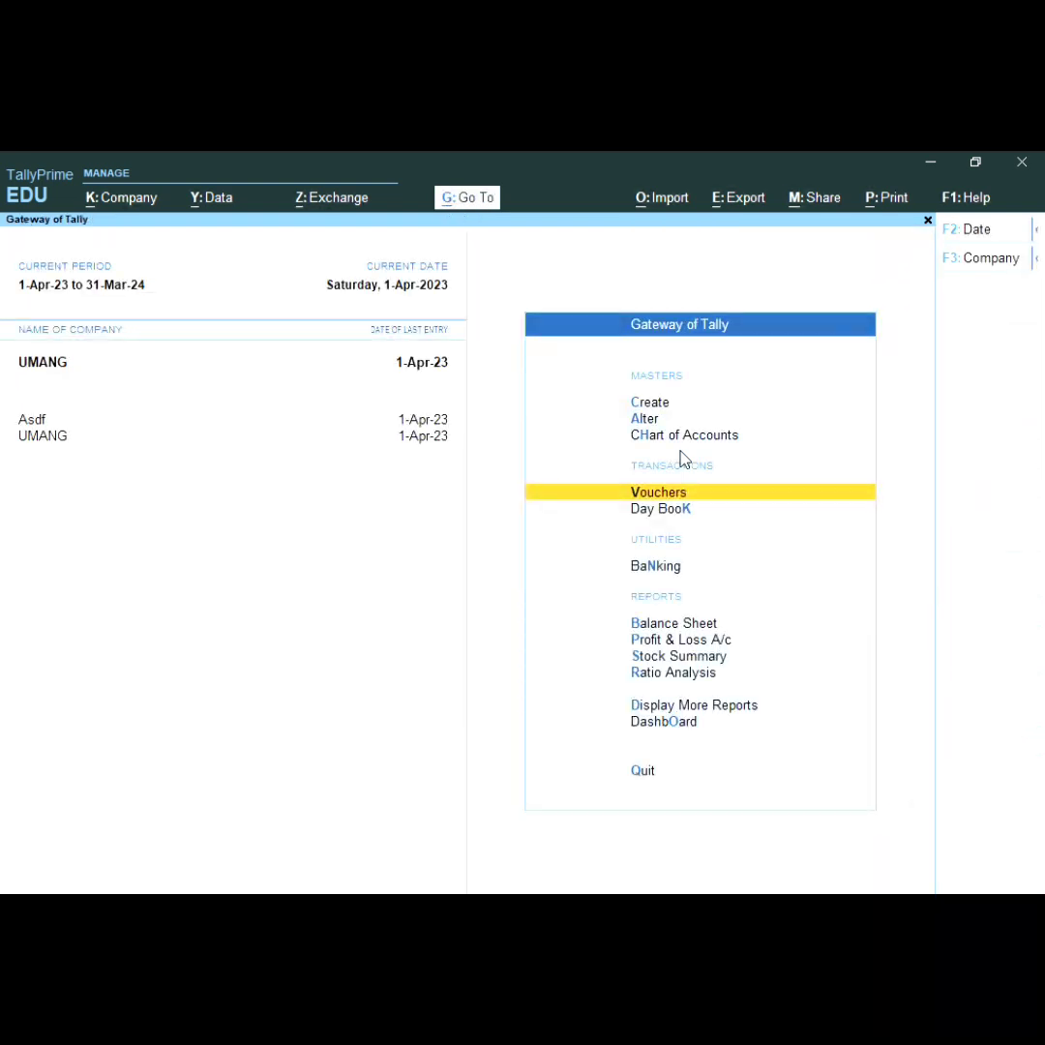
key("Return")
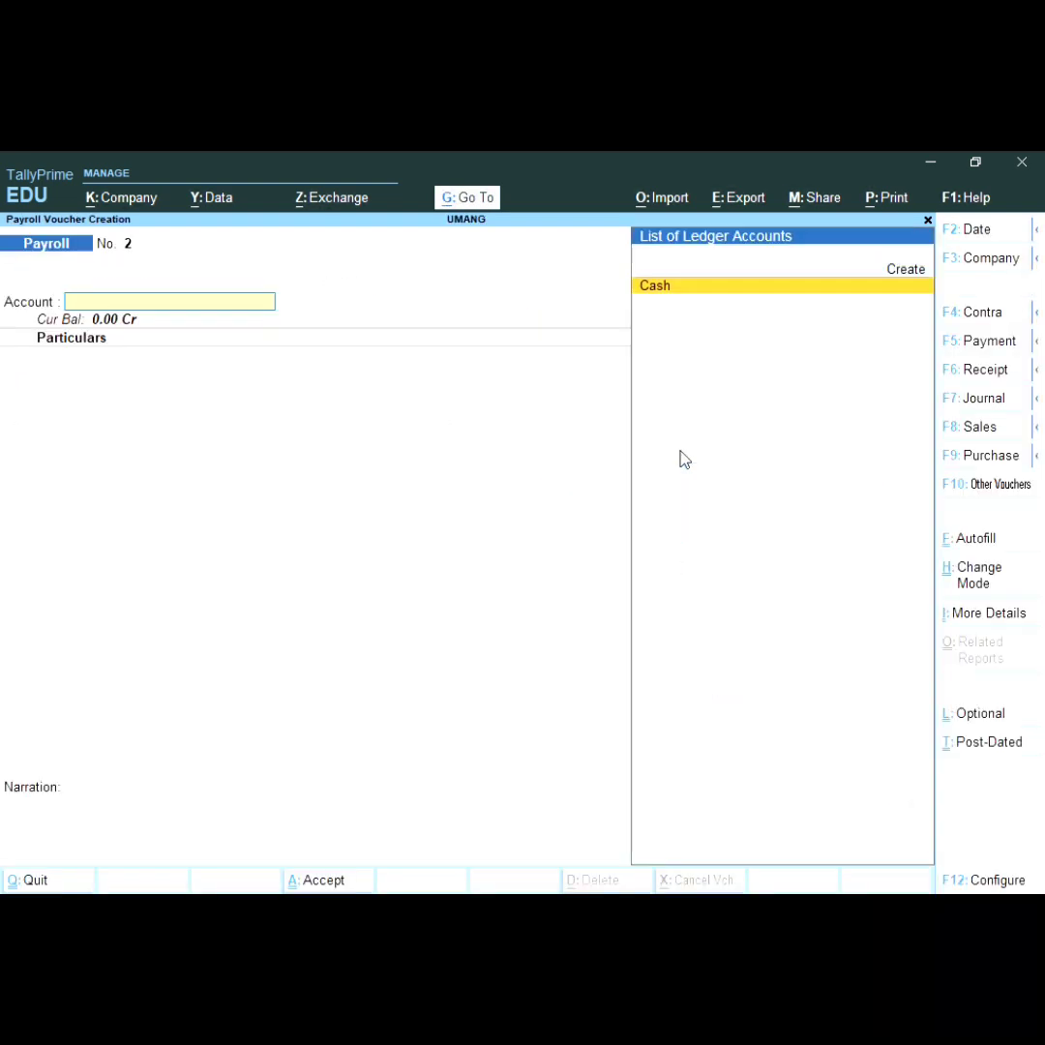
key("Return")
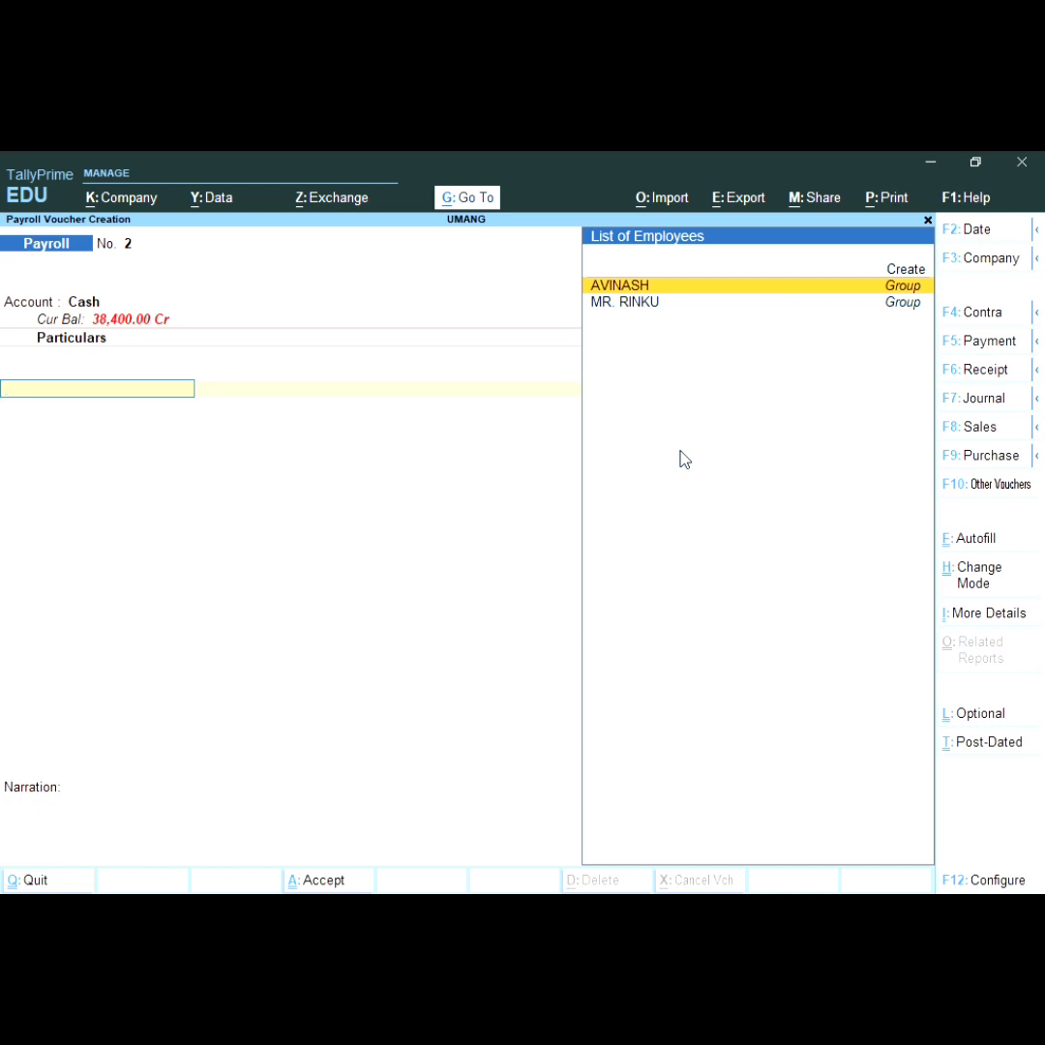
key("Return")
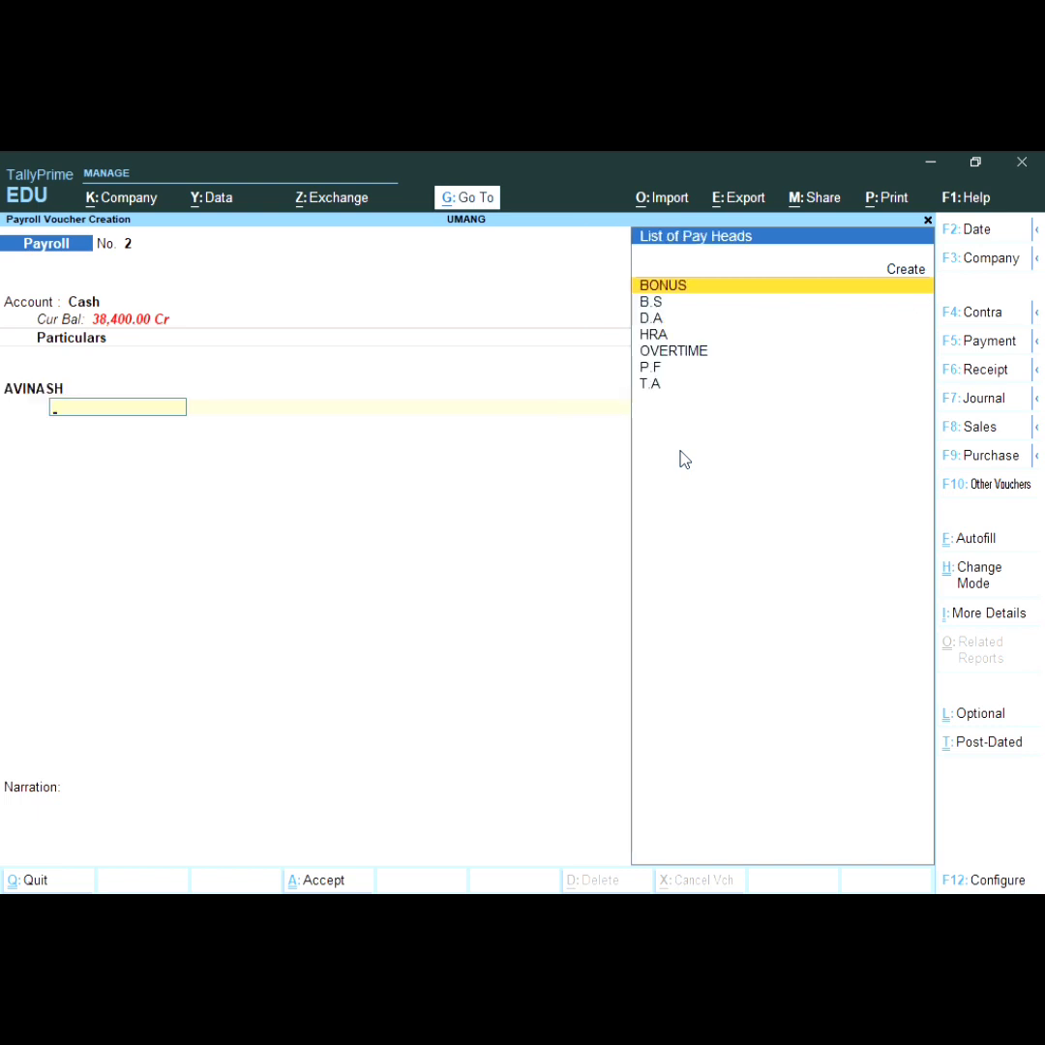
Step: Abandon that voucher and start a fresh Payroll voucher No. 2 on the Cash account
key("Escape")
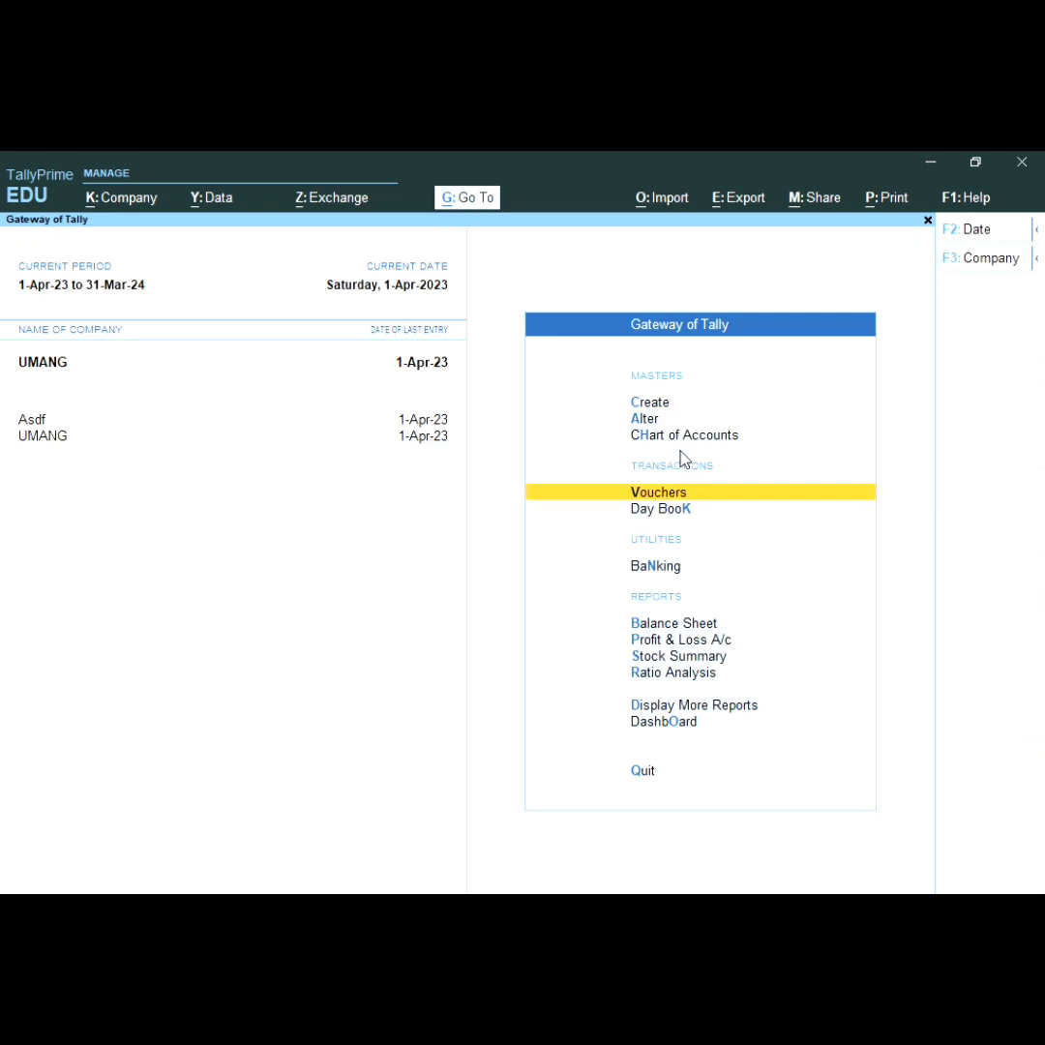
key("Return")
key("Return")
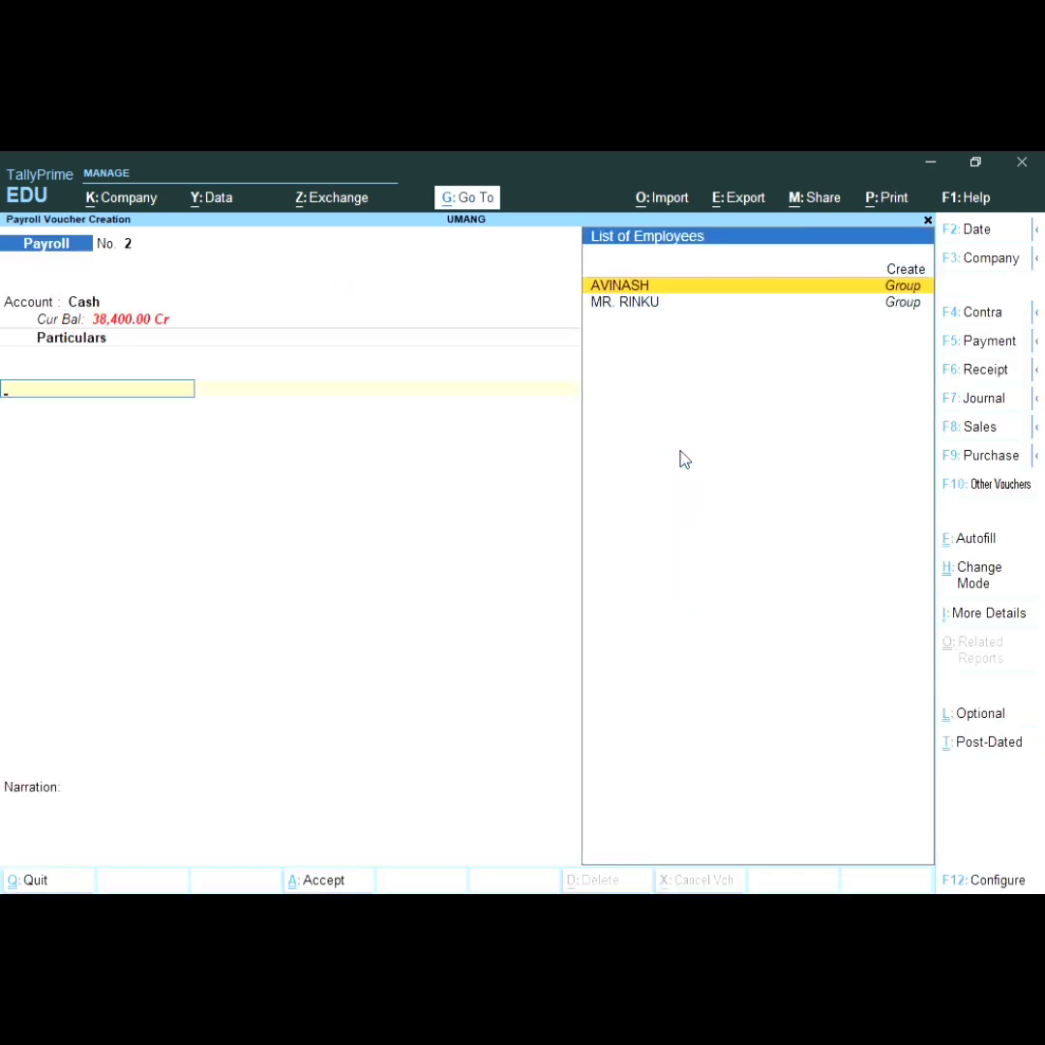
key("F10")
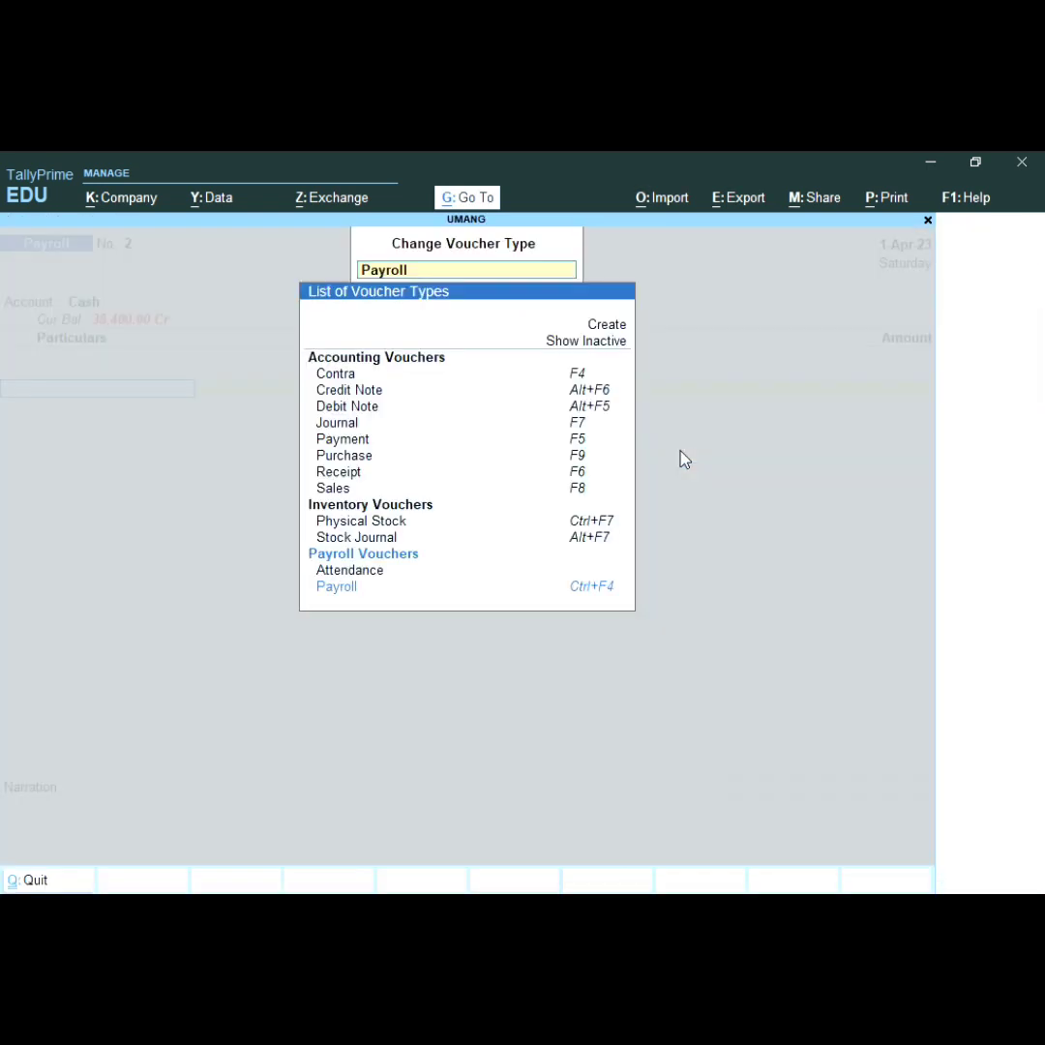
key("Up")
key("Down")
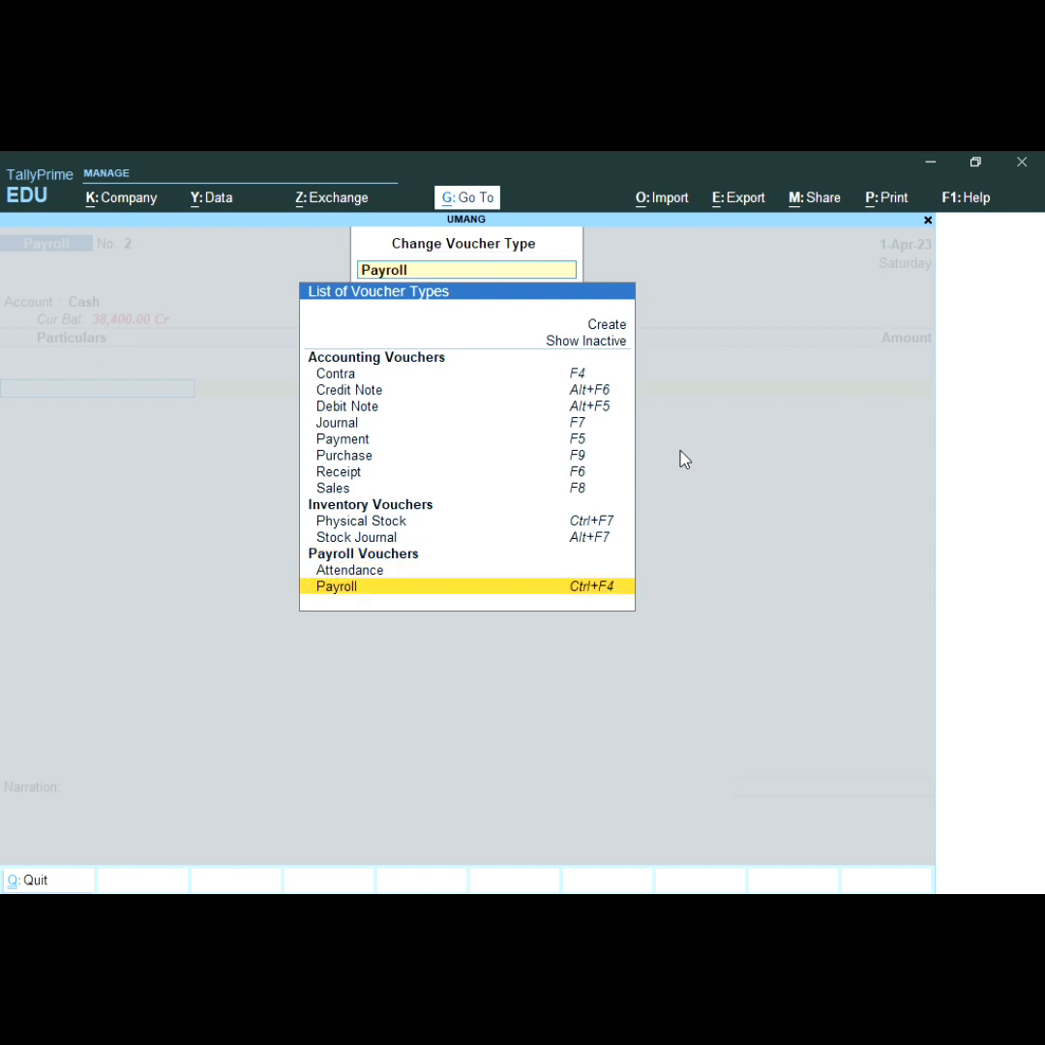
key("Return")
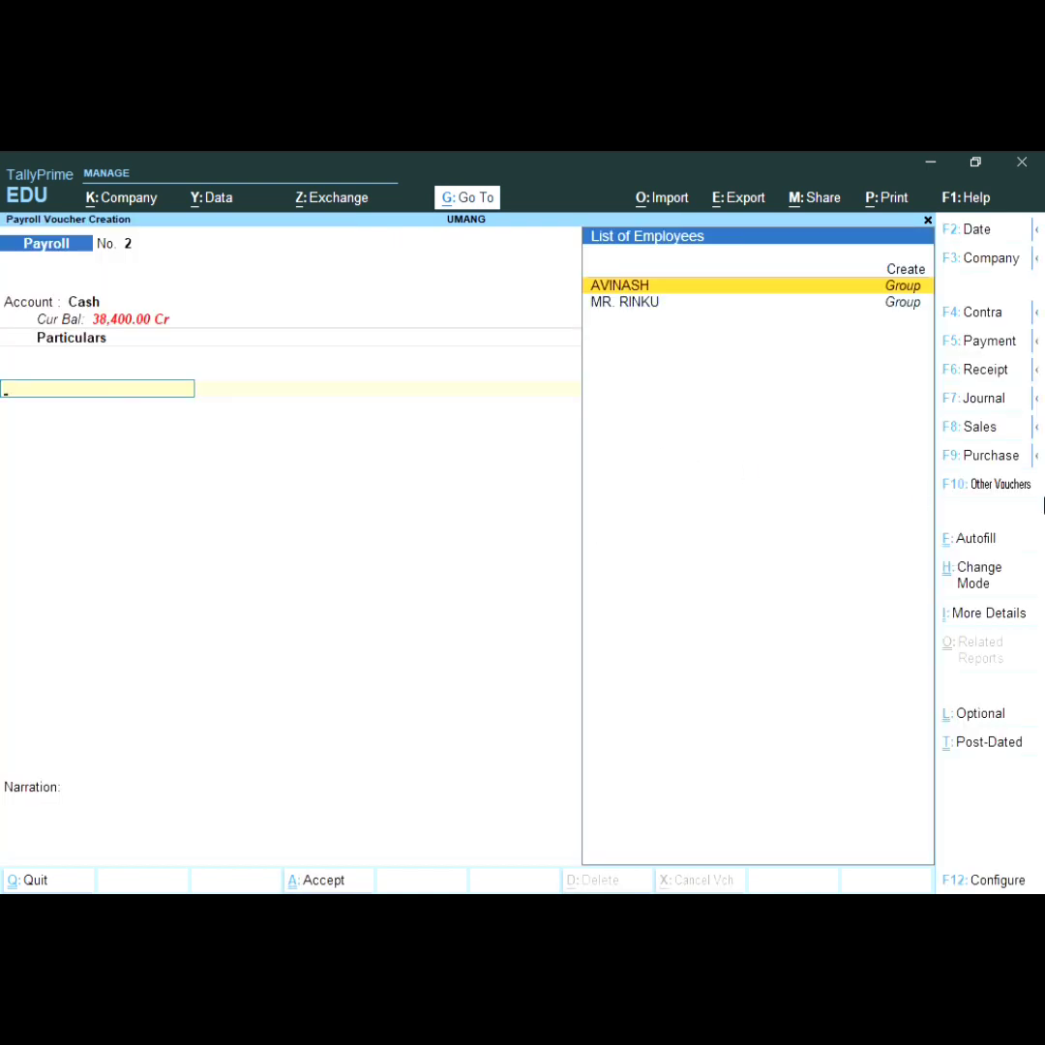
Step: Payroll-autofill Salary for AVINASH, 1-4-2023 to 1-4-2023, sorted by Employee Name
left_click(973, 539)
left_click(757, 447)
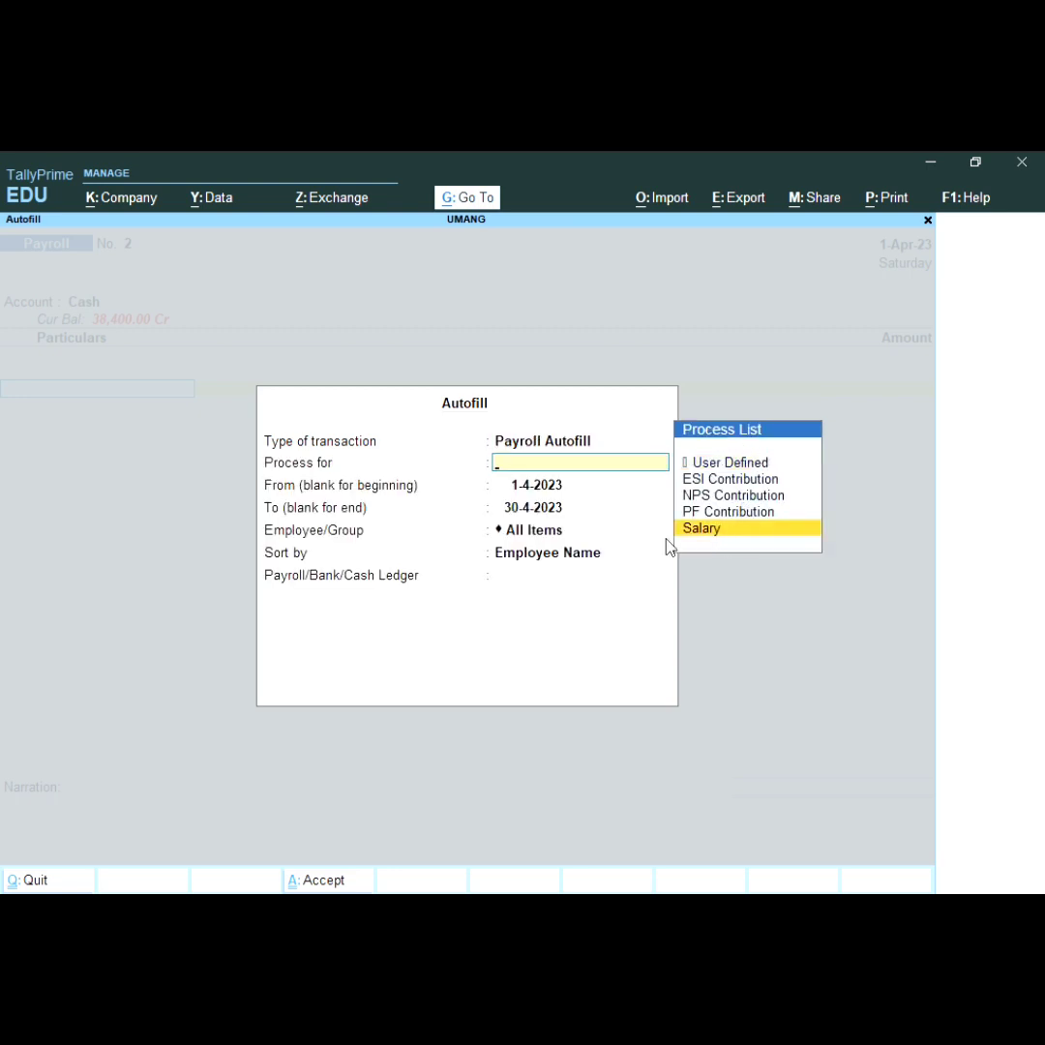
key("Return")
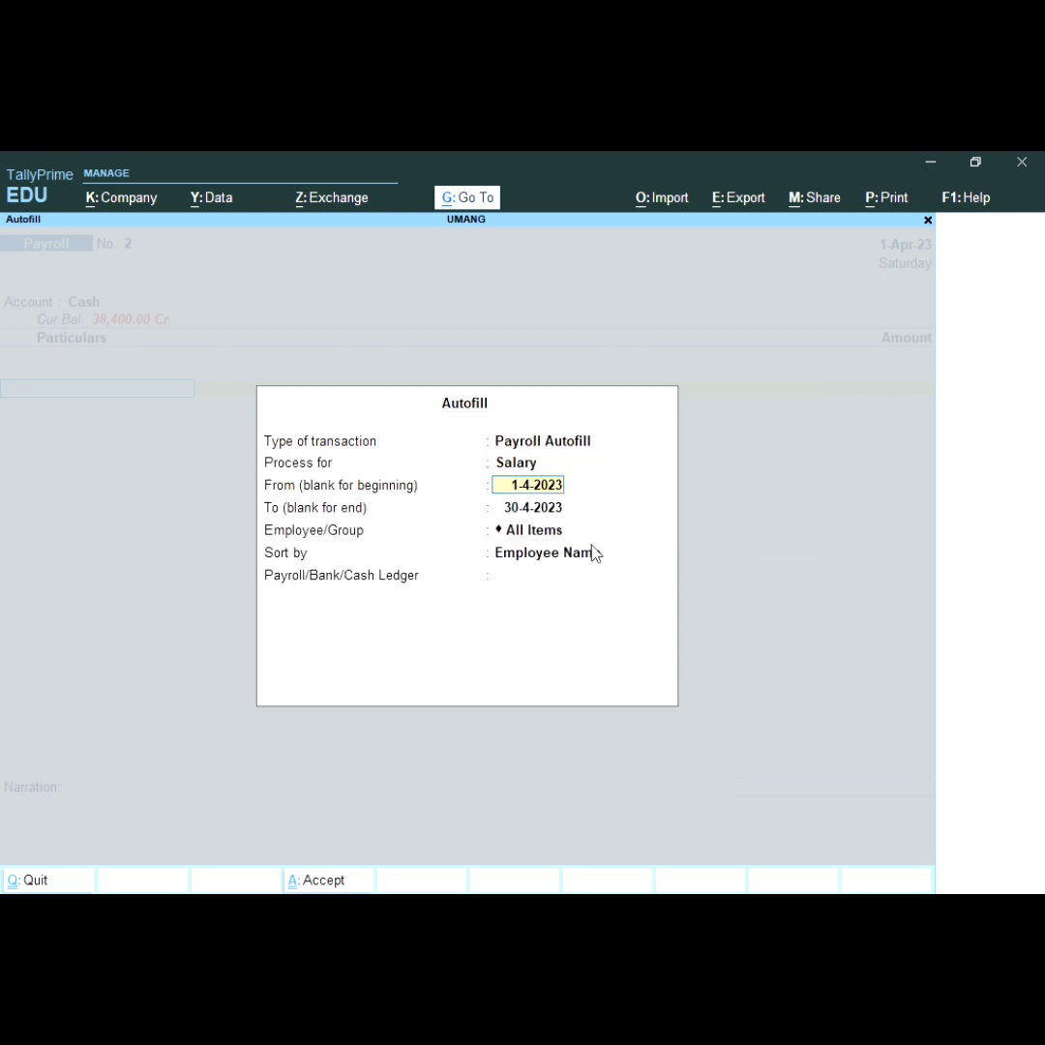
key("Return")
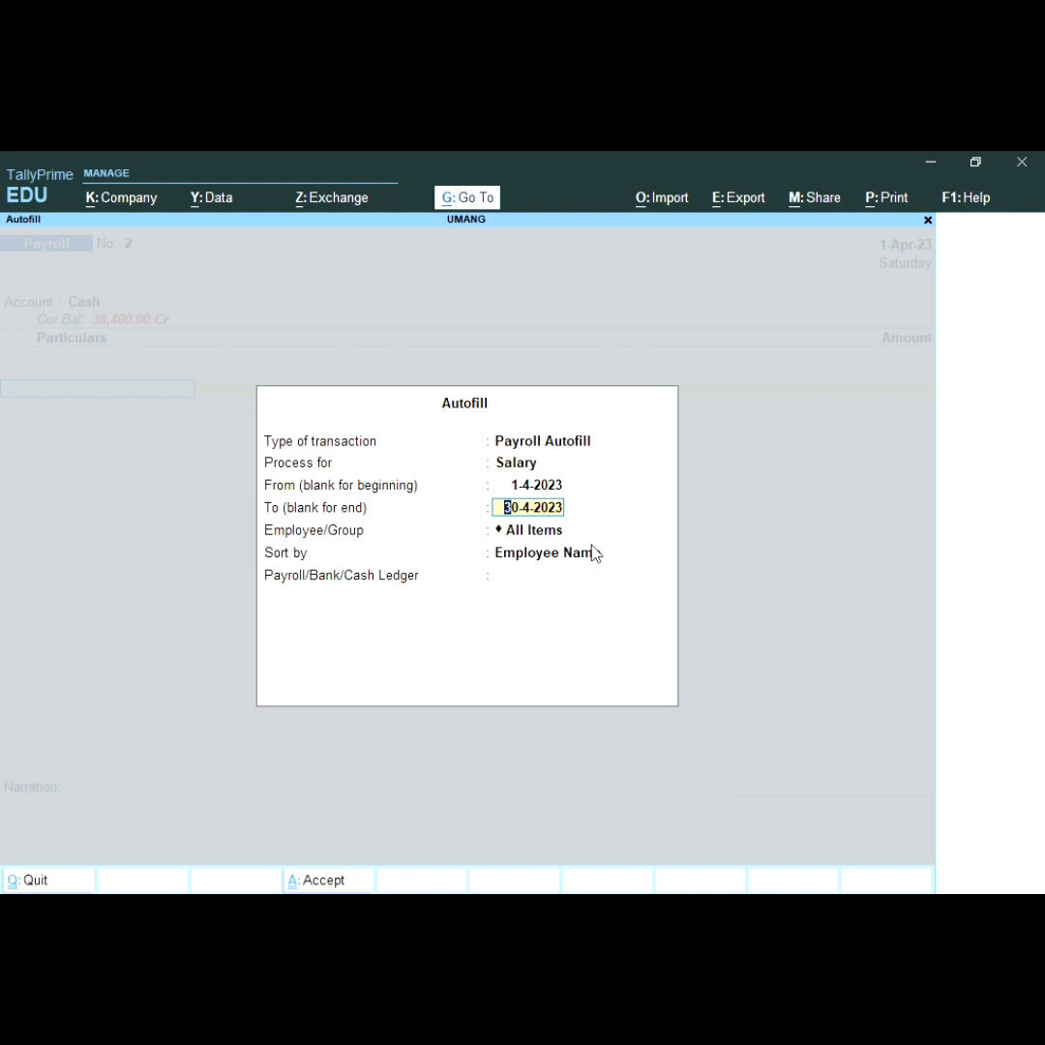
type("1.4")
key("Return")
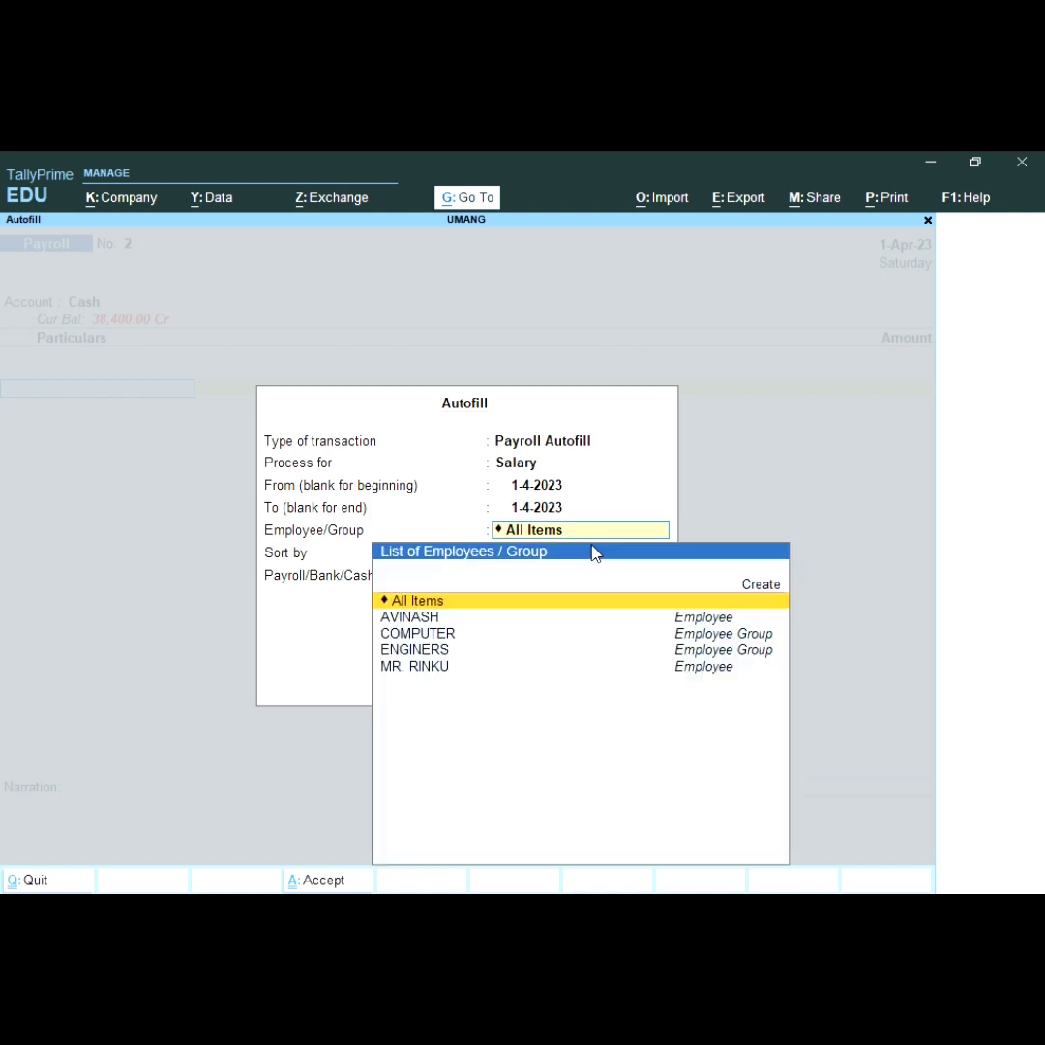
key("Down")
key("Down")
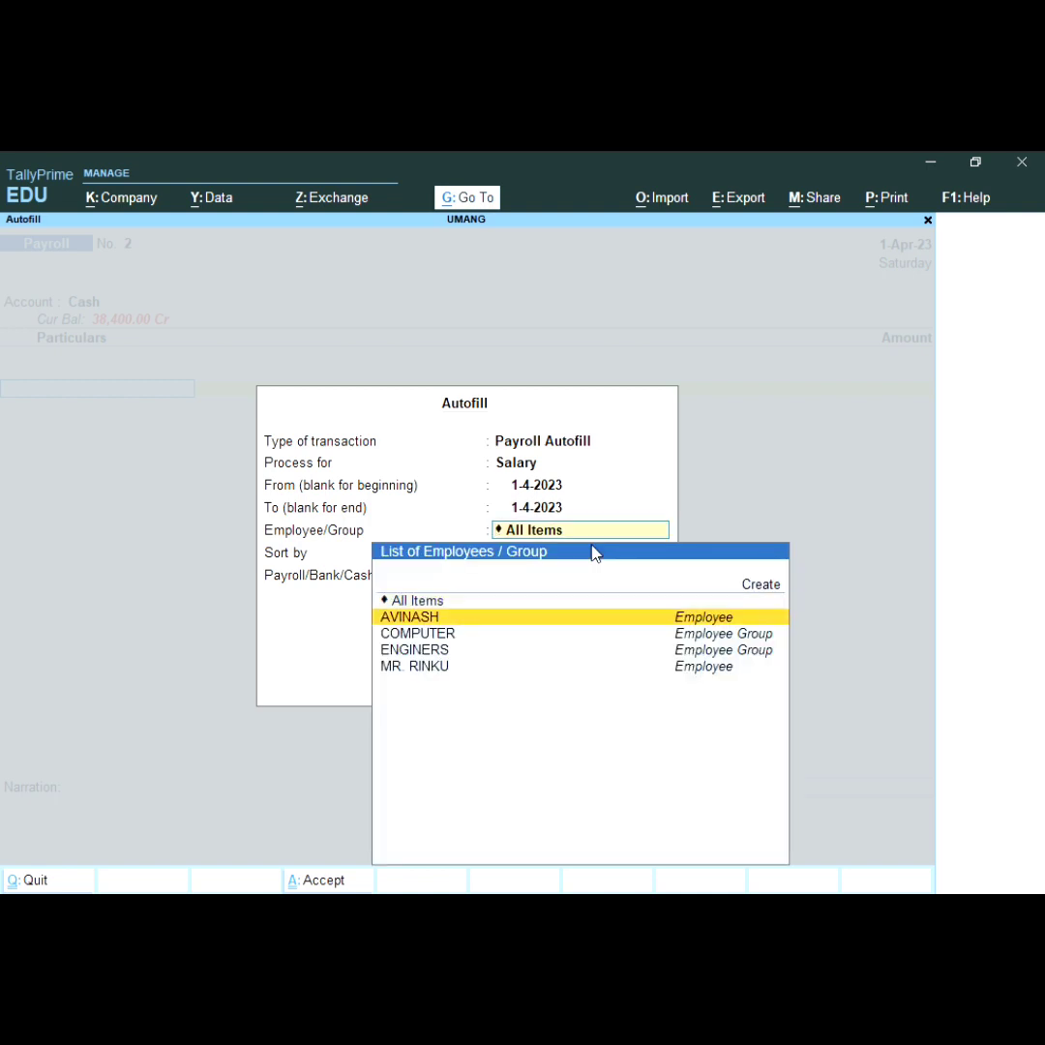
key("Up")
key("Return")
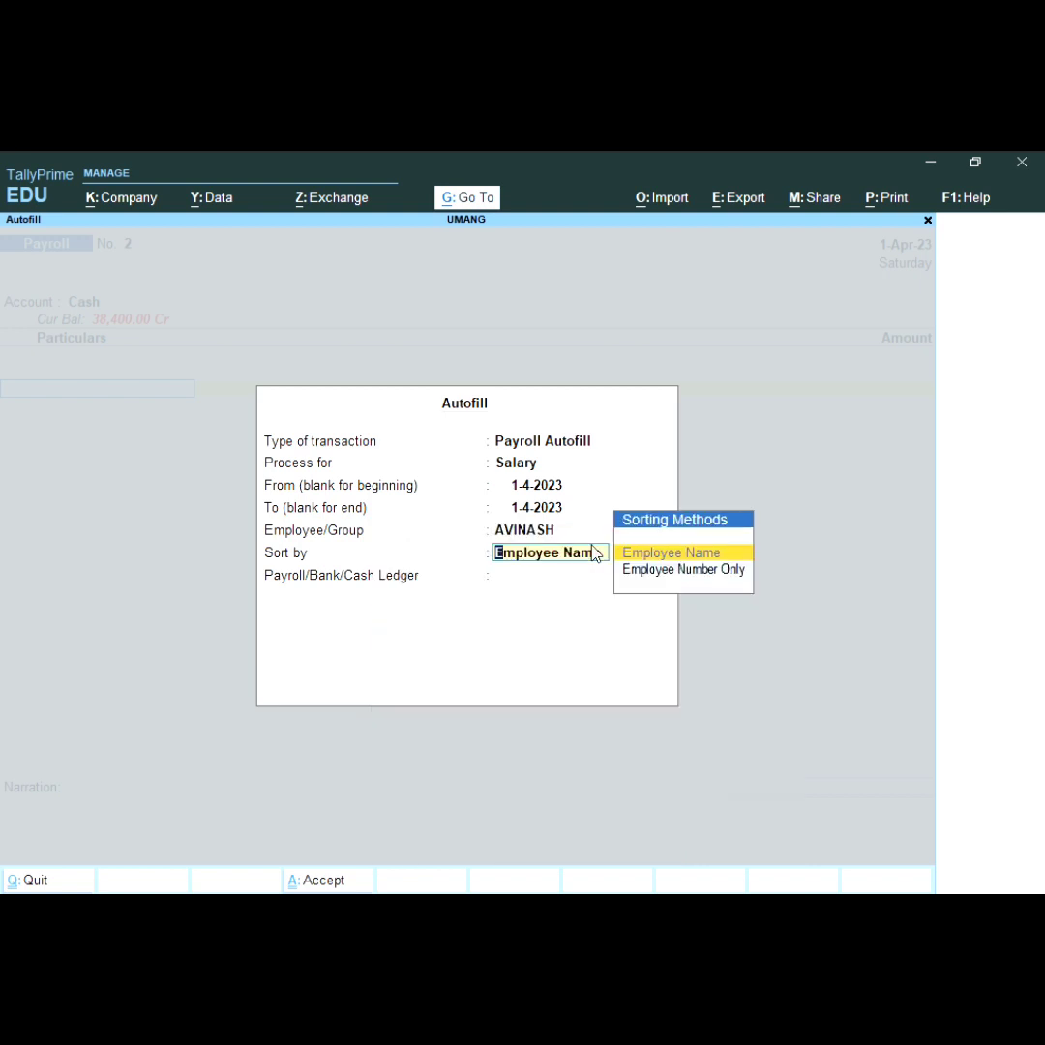
key("Return")
key("Return")
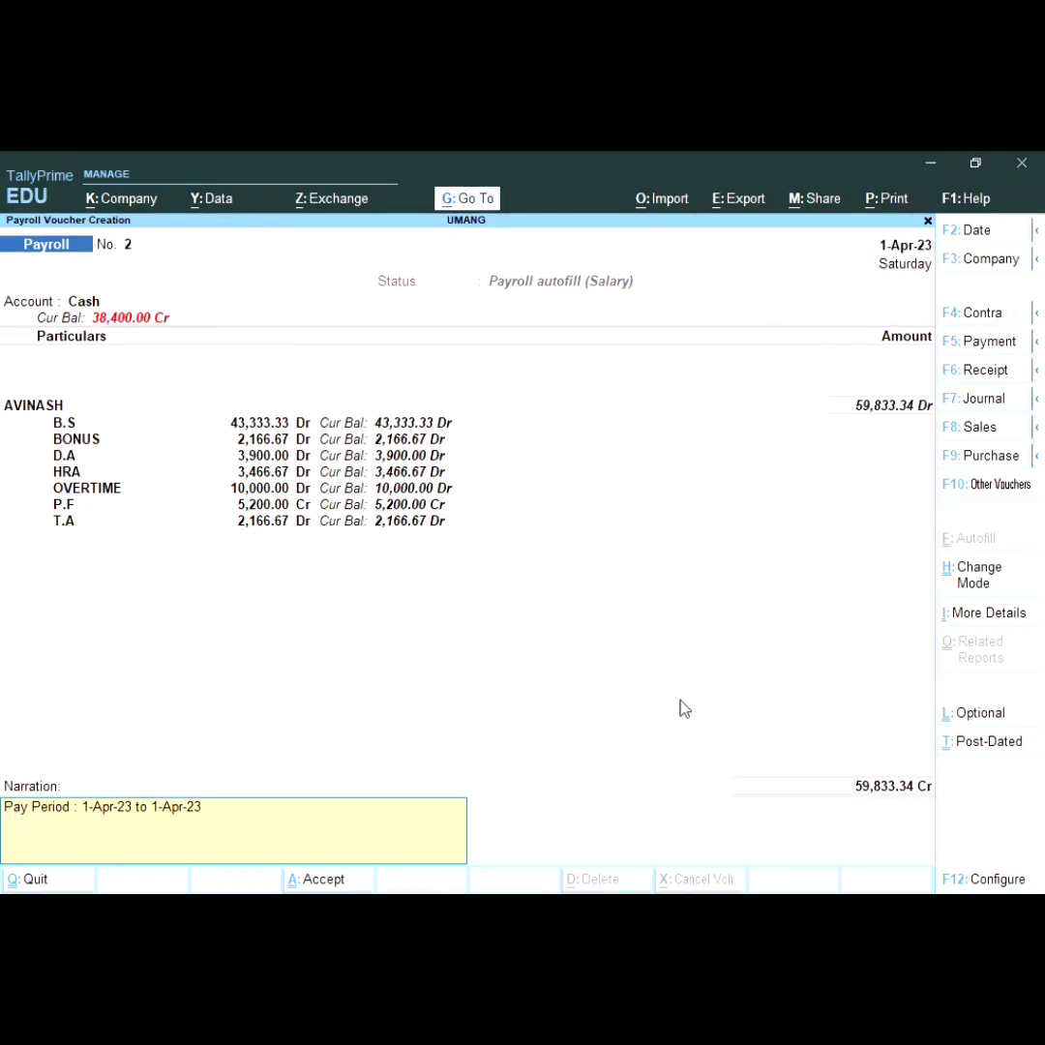
Step: Save the 59,833.34 payroll voucher and return to the Gateway of Tally
key("Return")
key("Return")
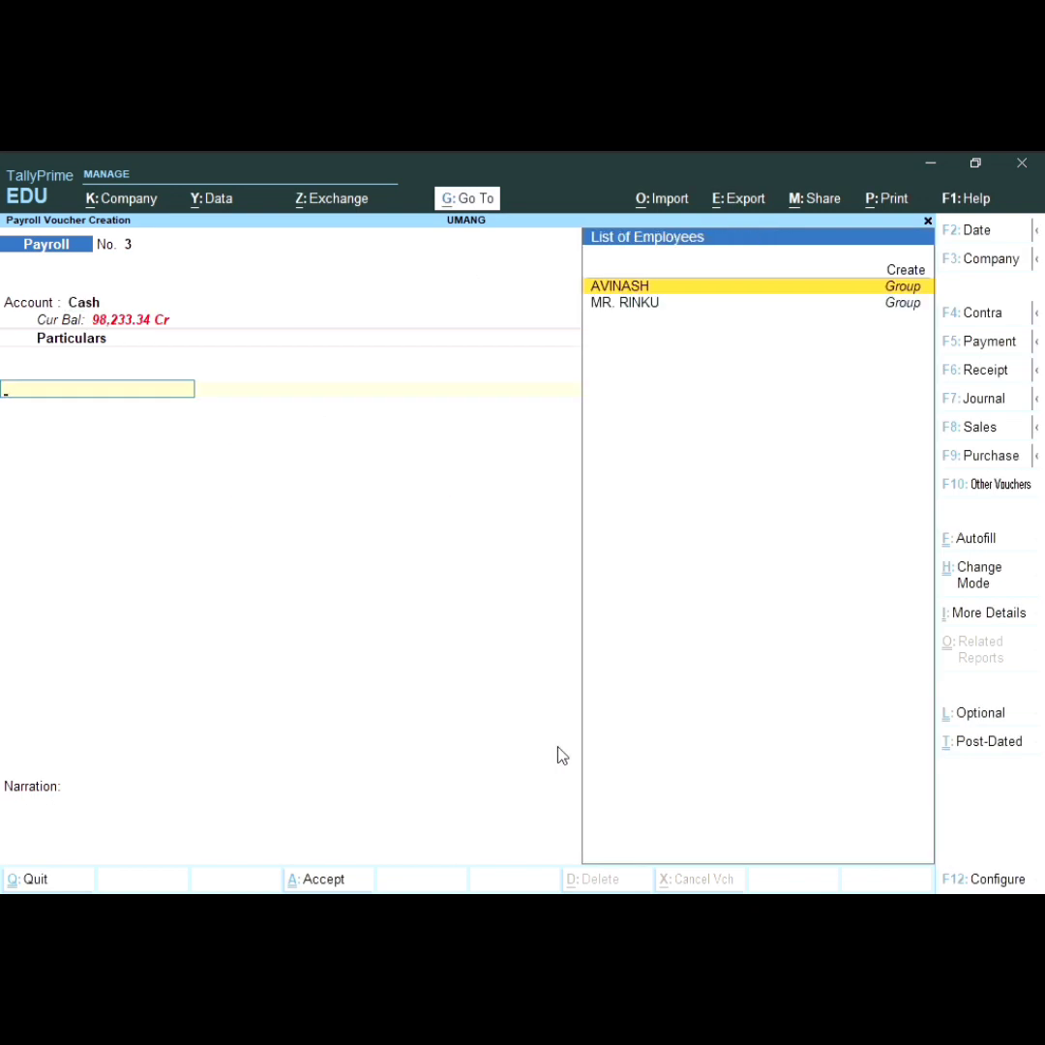
key("Escape")
key("Escape")
key("Escape")
key("Down")
key("Down")
key("Down")
key("Down")
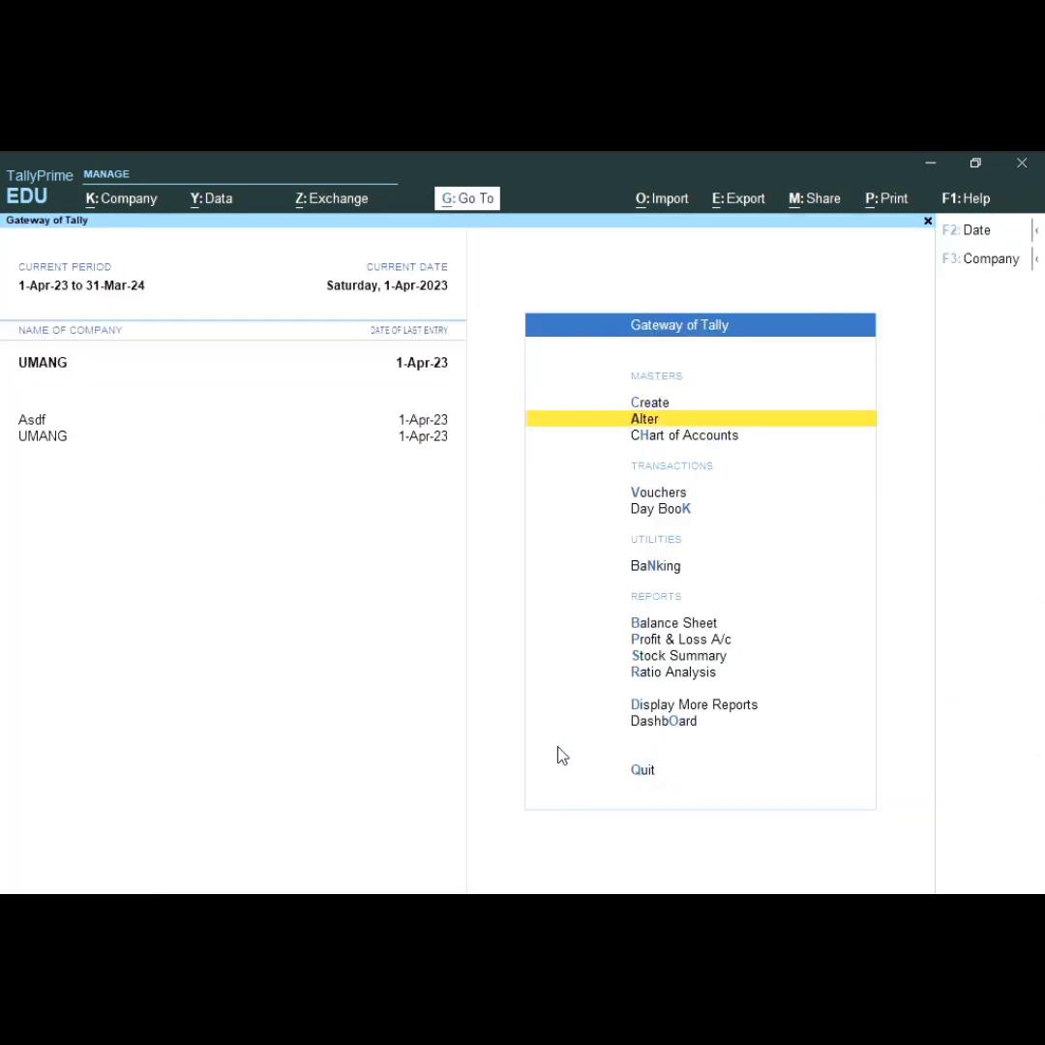
Step: Open Display More Reports > Payroll Reports > Pay Slip to show AVINASH's April-2023 slip
key("Up")
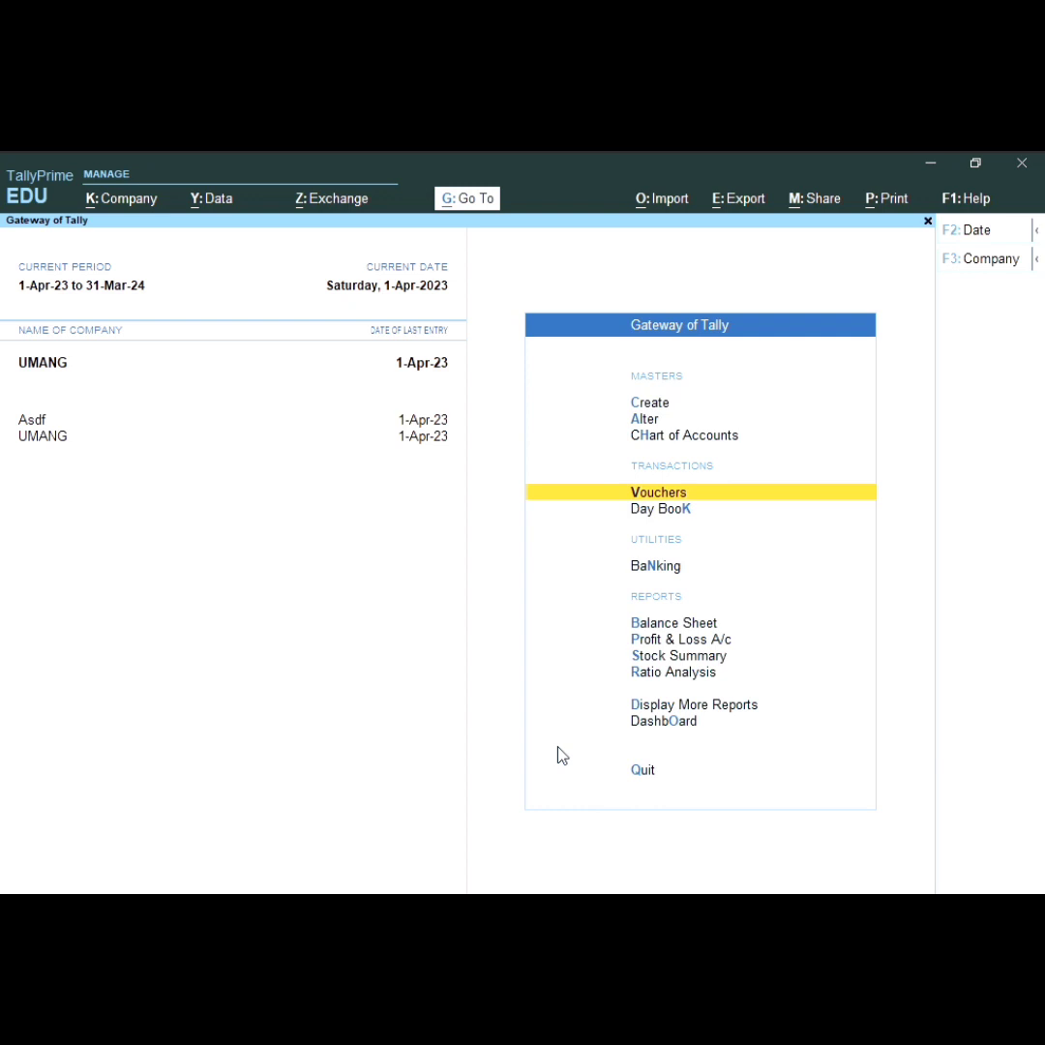
key("Down")
key("Down")
key("Down")
key("Down")
key("Down")
key("Down")
key("Down")
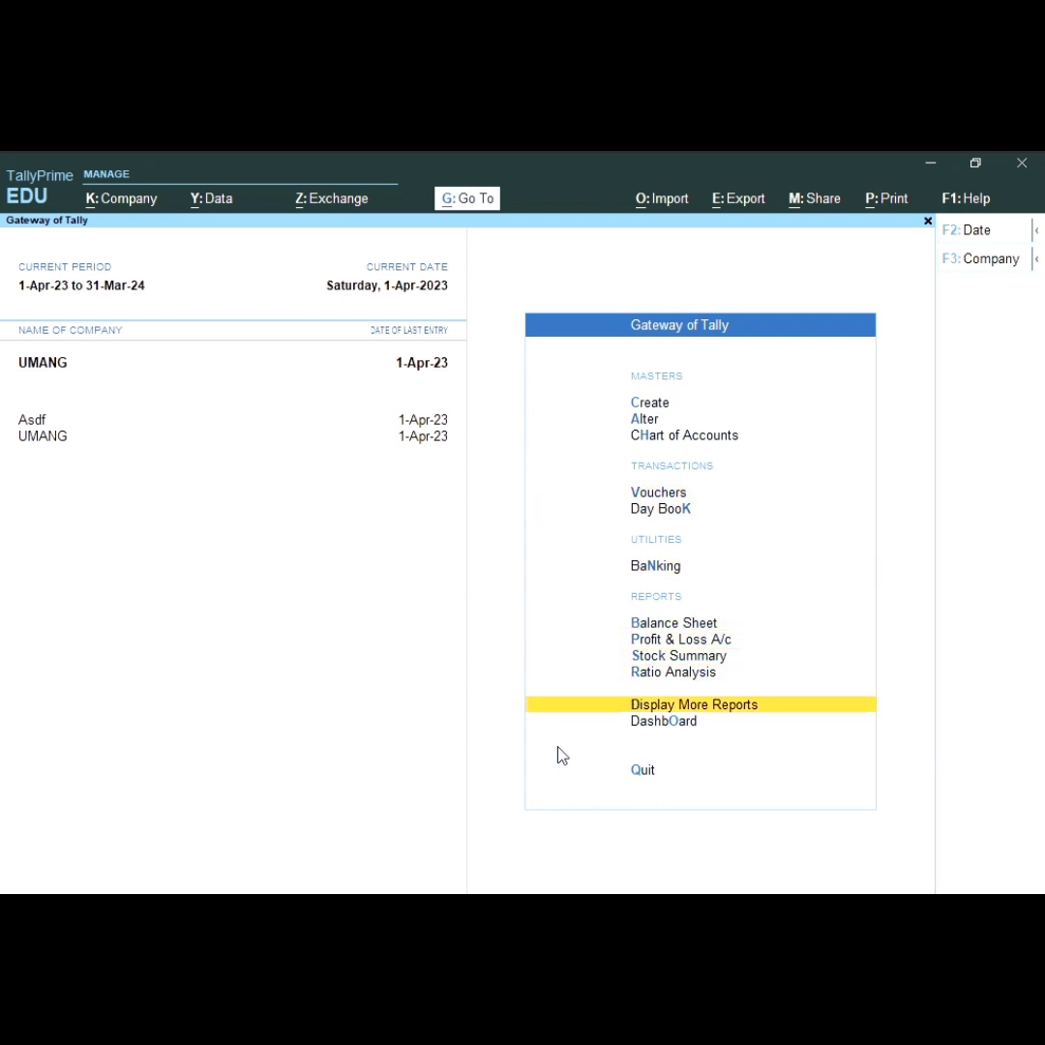
key("Return")
key("Down")
key("Up")
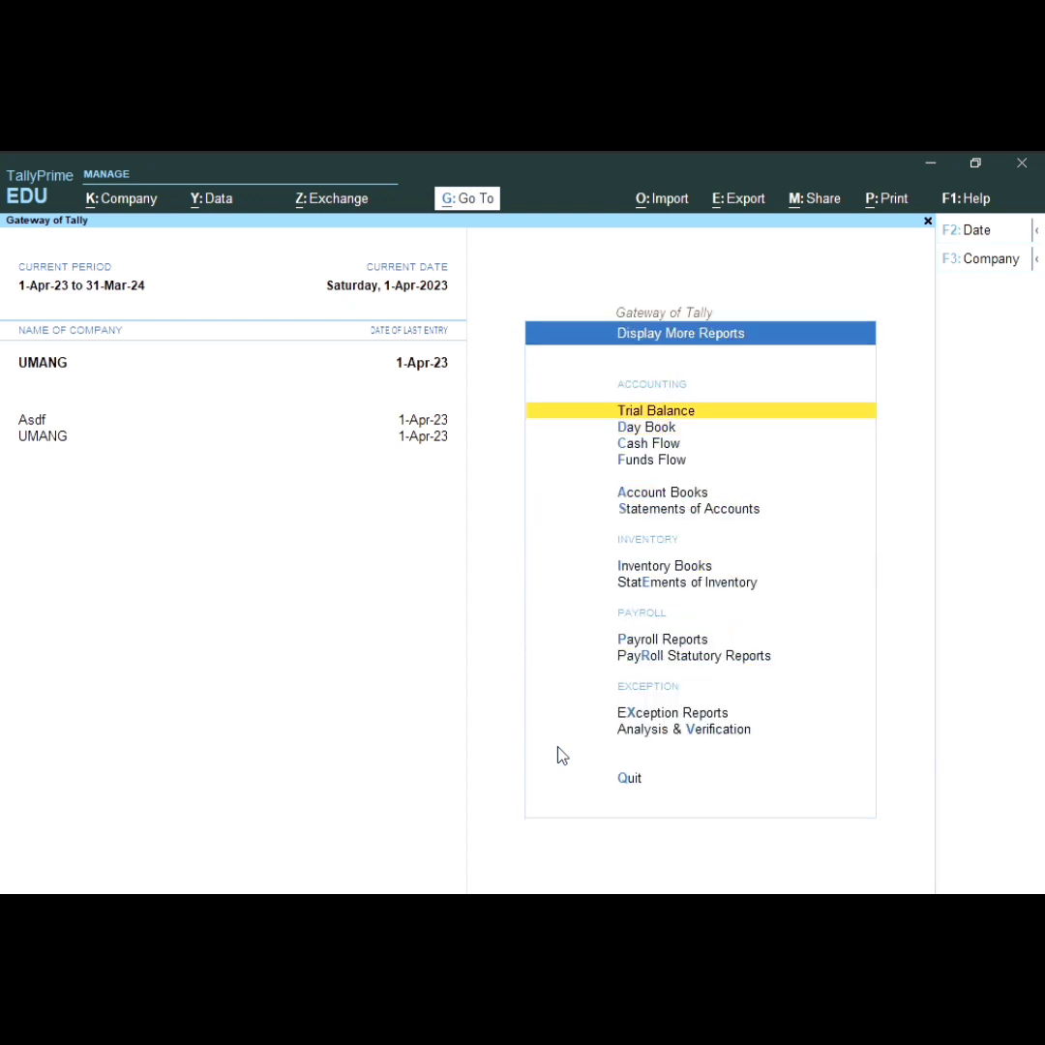
key("Down")
key("Up")
key("Up")
key("Up")
key("Up")
key("Up")
key("Up")
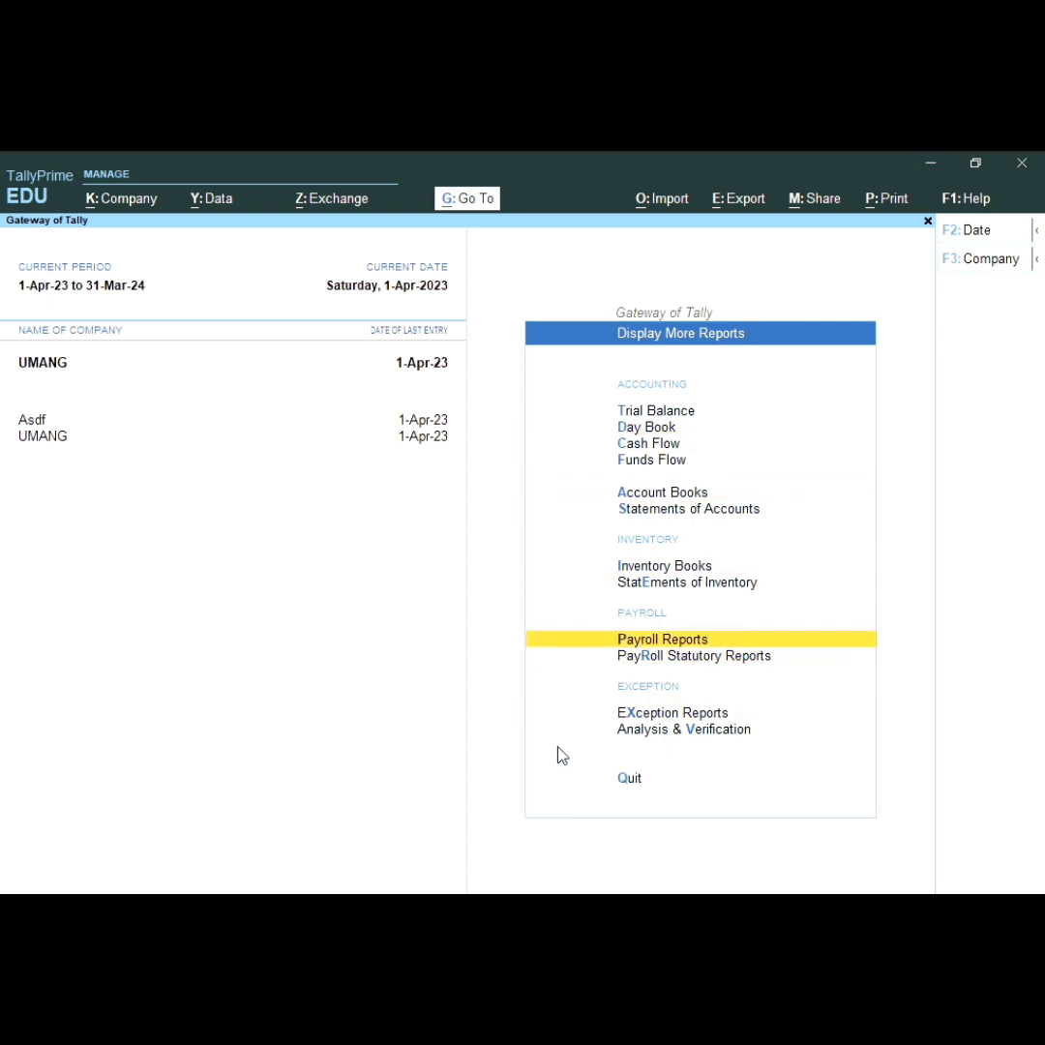
key("Return")
key("Return")
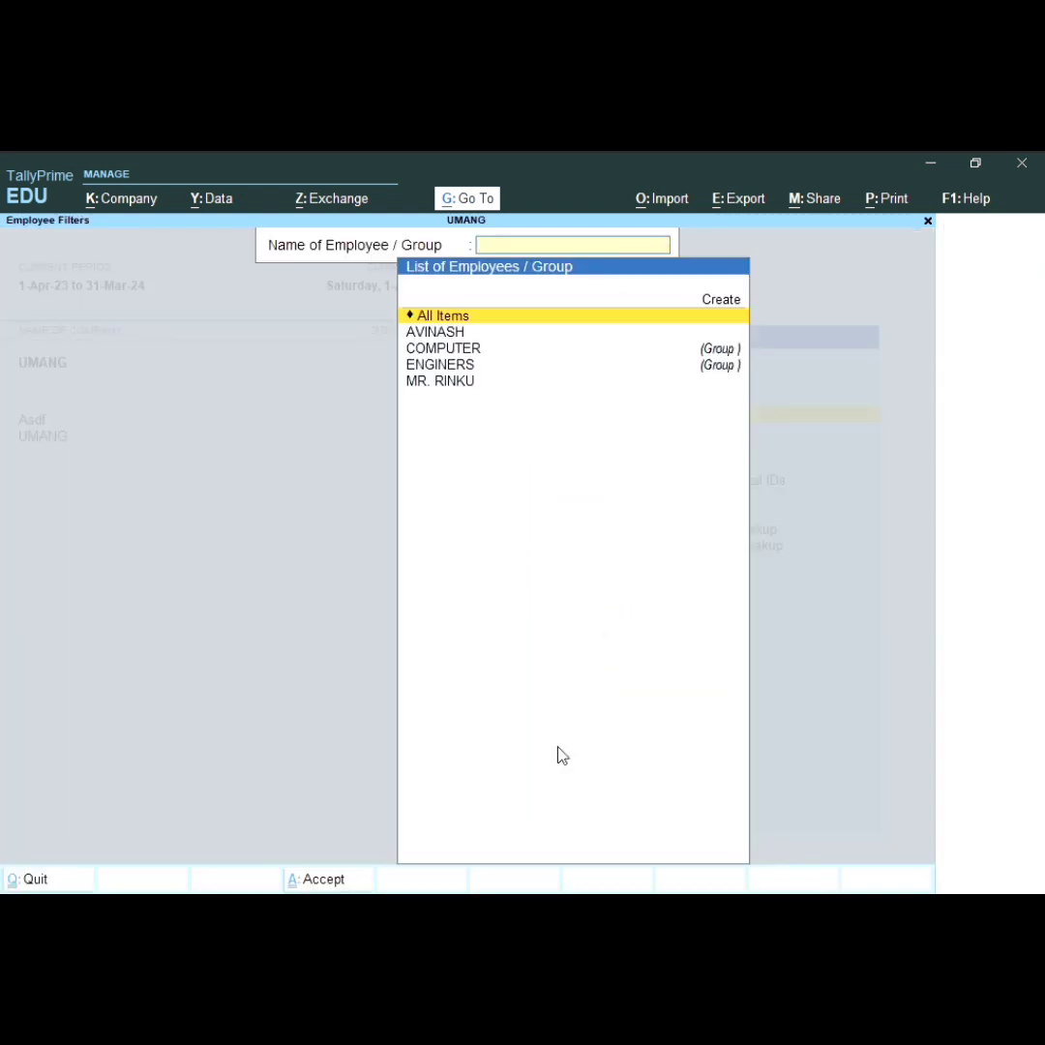
key("Down")
key("Return")
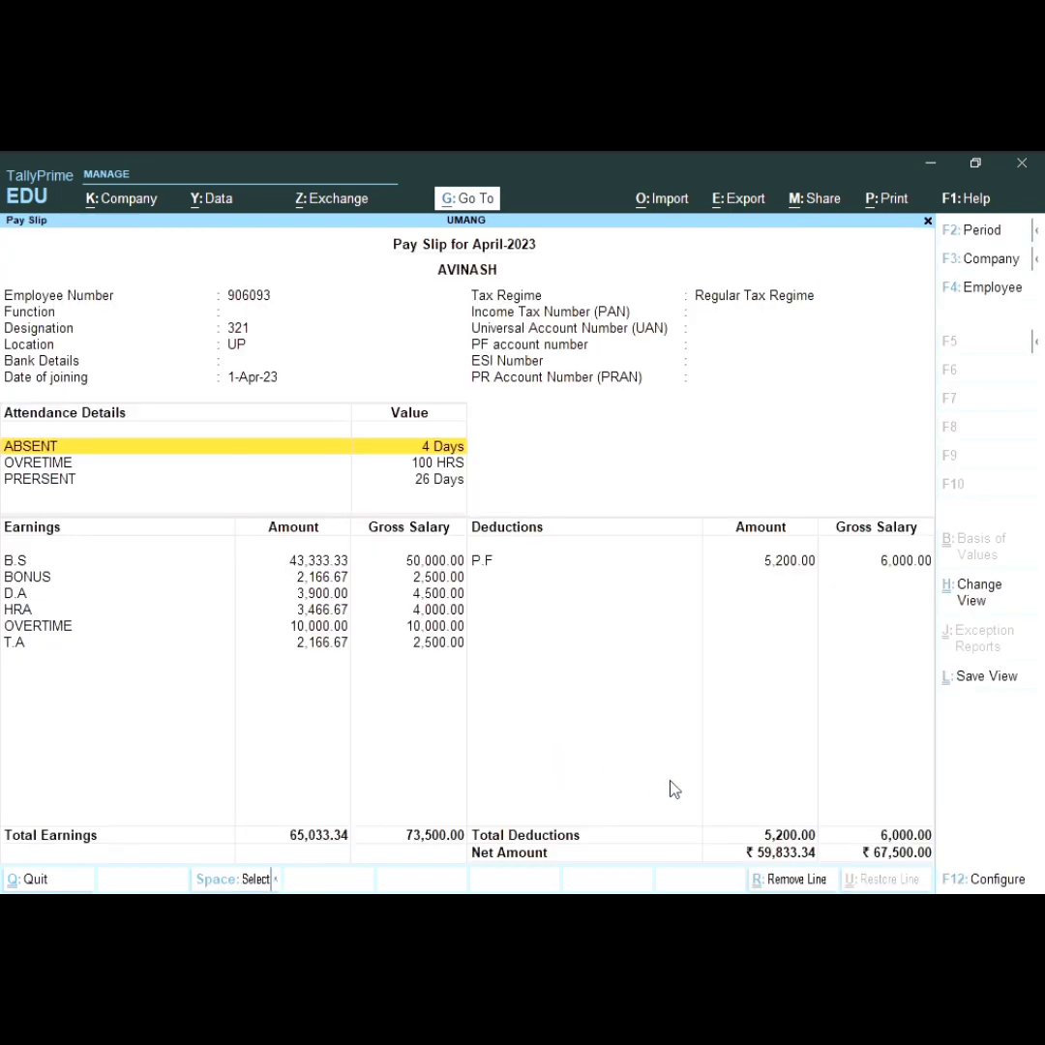
Step: Print-preview the current pay slip and zoom it to full size
key("alt+p")
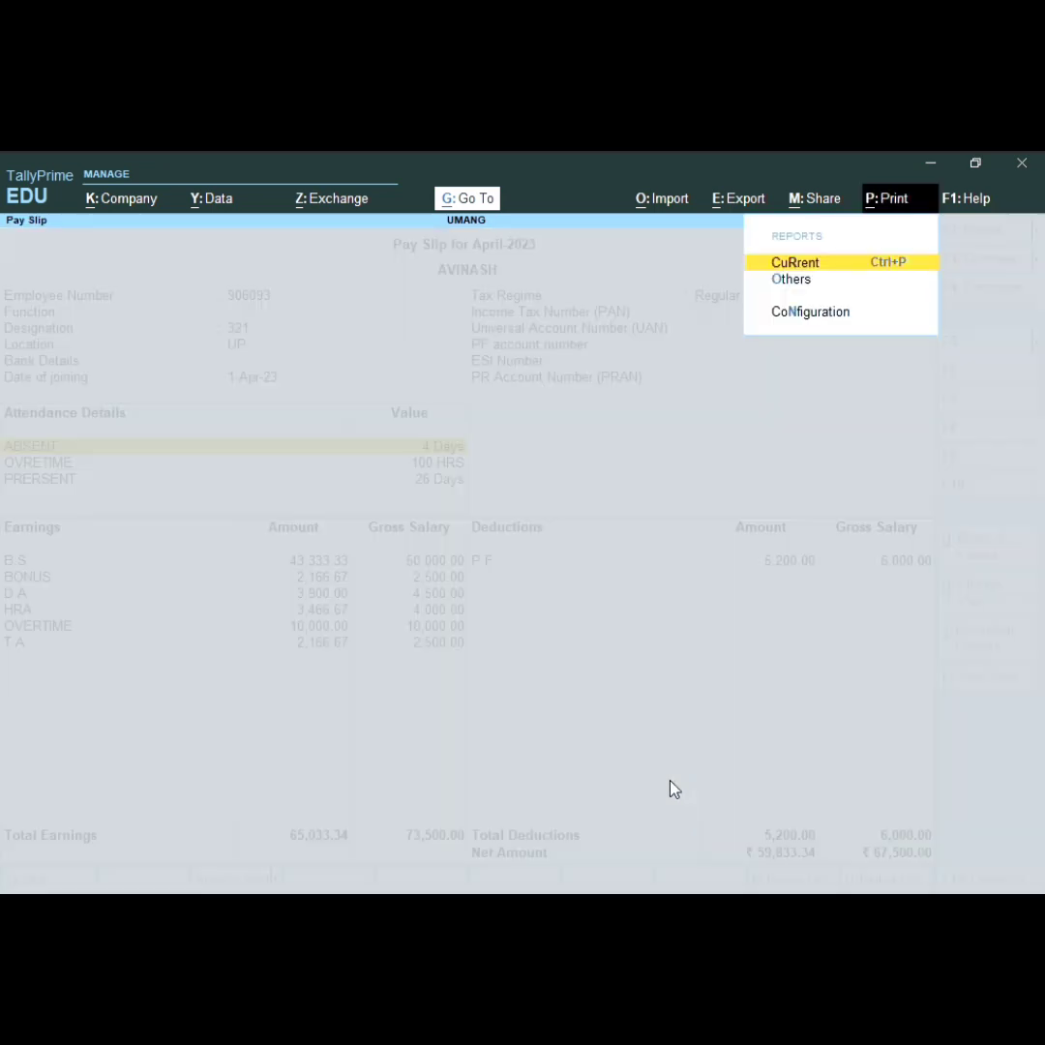
key("Return")
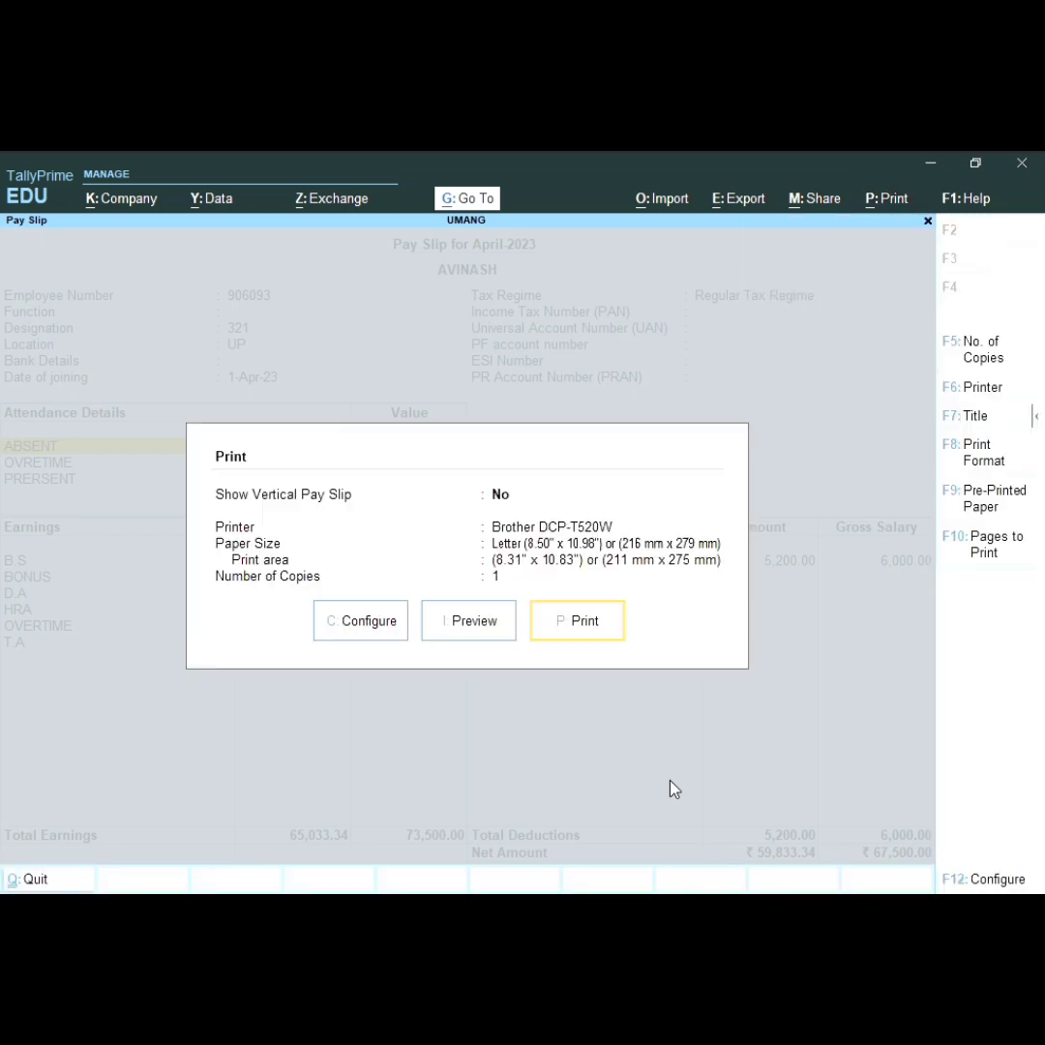
key("Left")
key("Return")
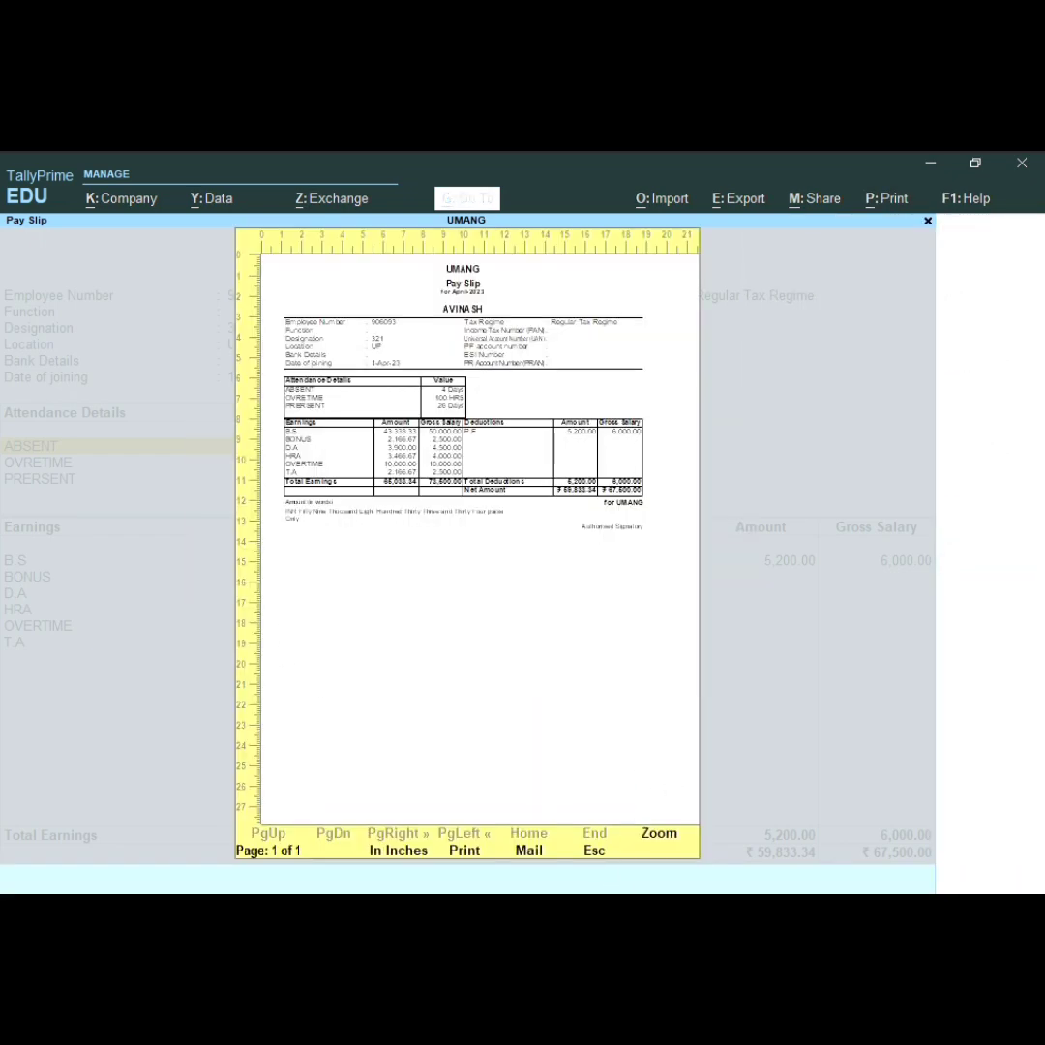
left_click(663, 835)
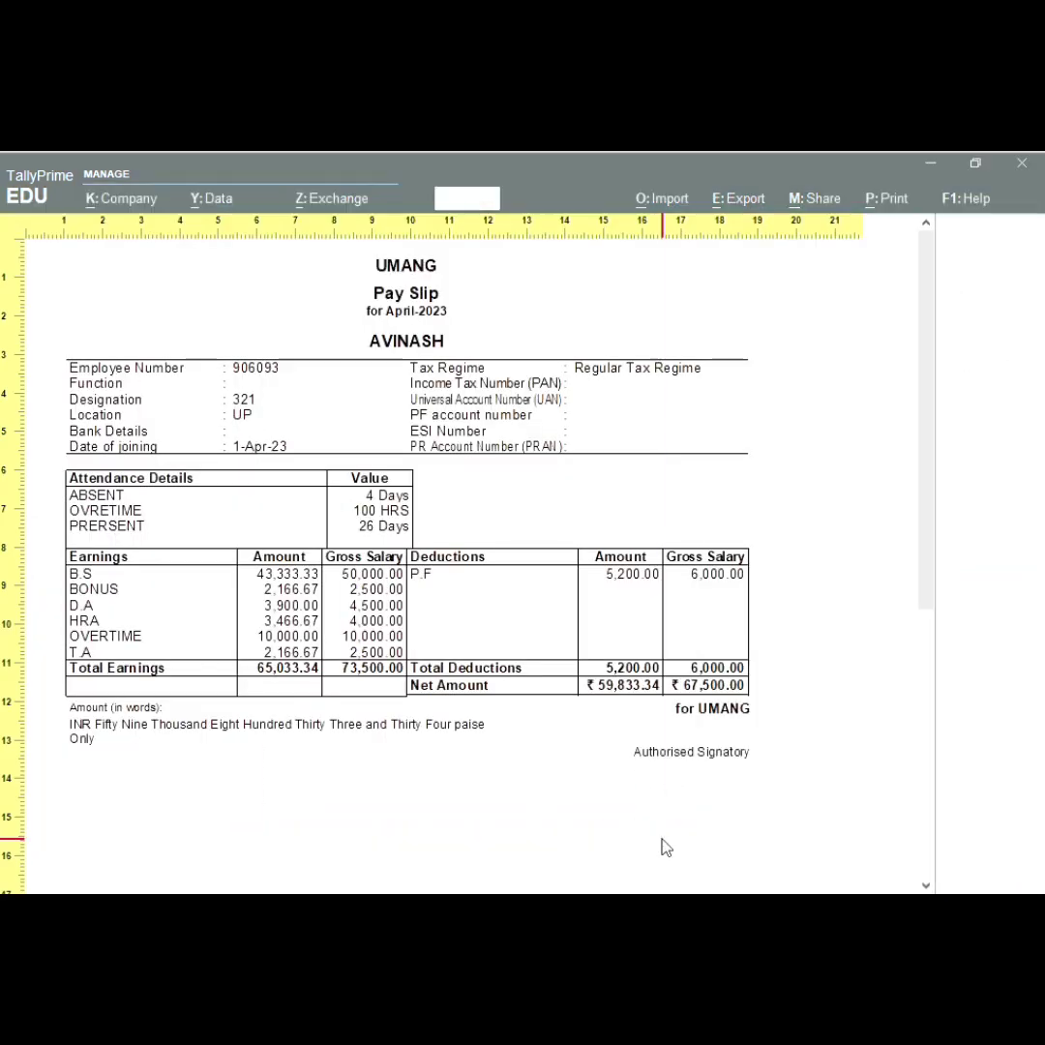